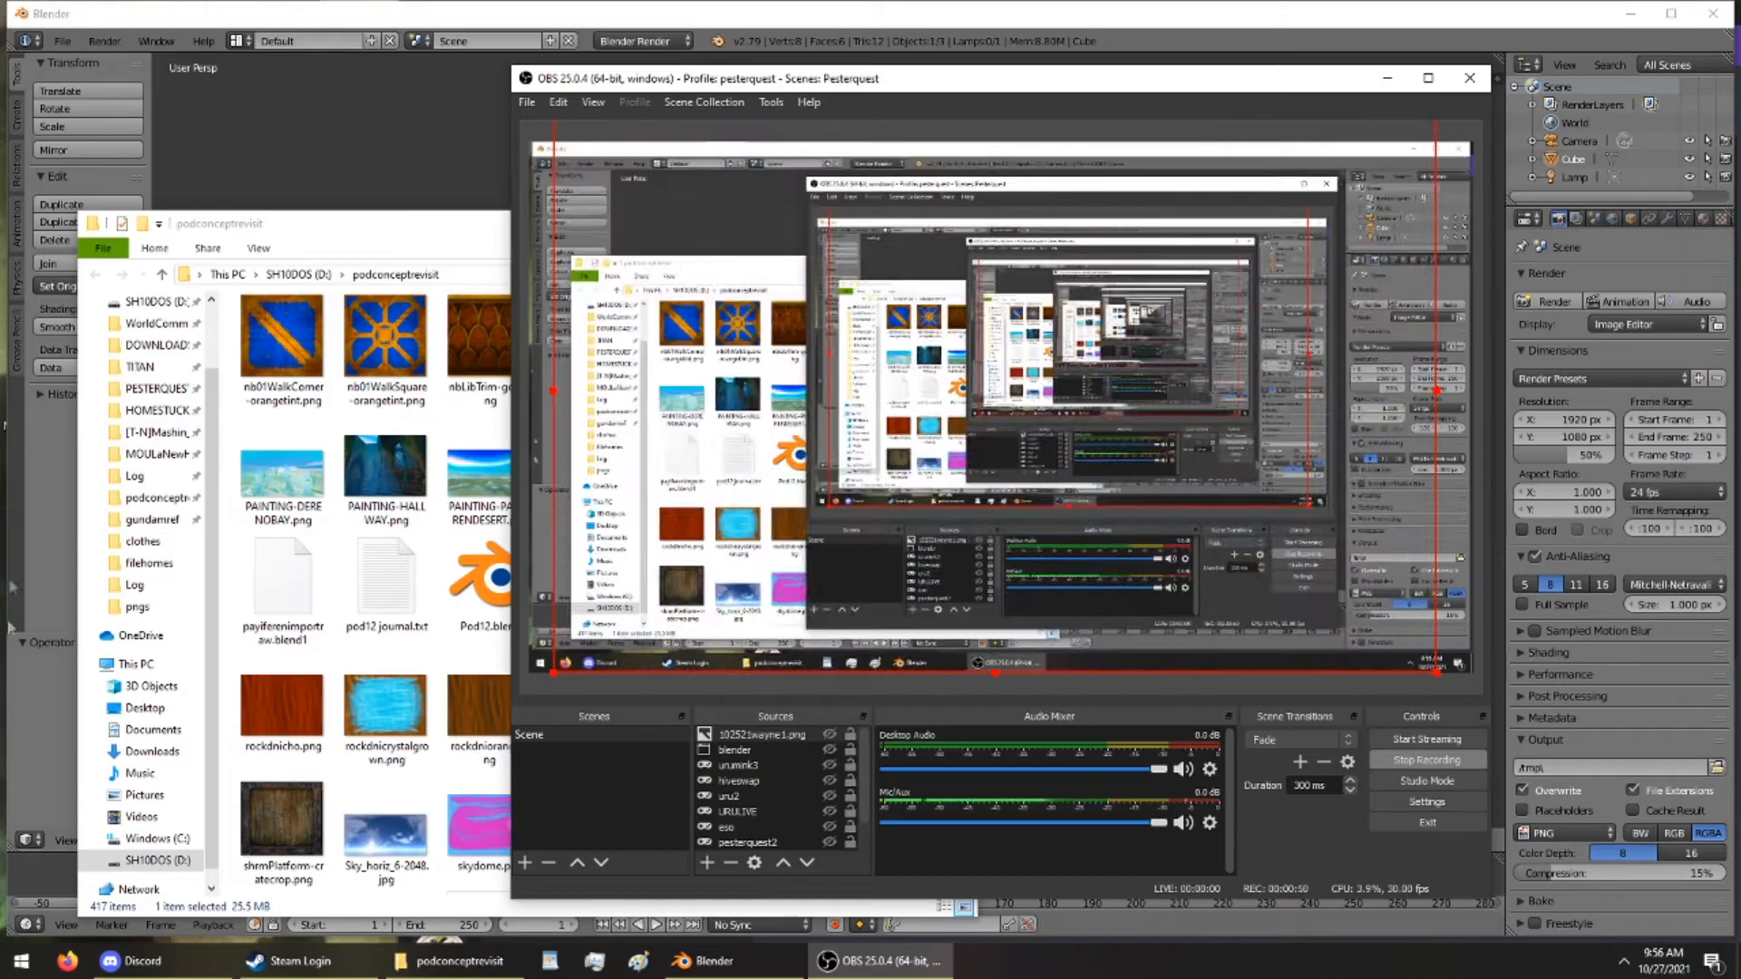
Bring the Blender scene to the front and delete the default cube
left_click(14, 706)
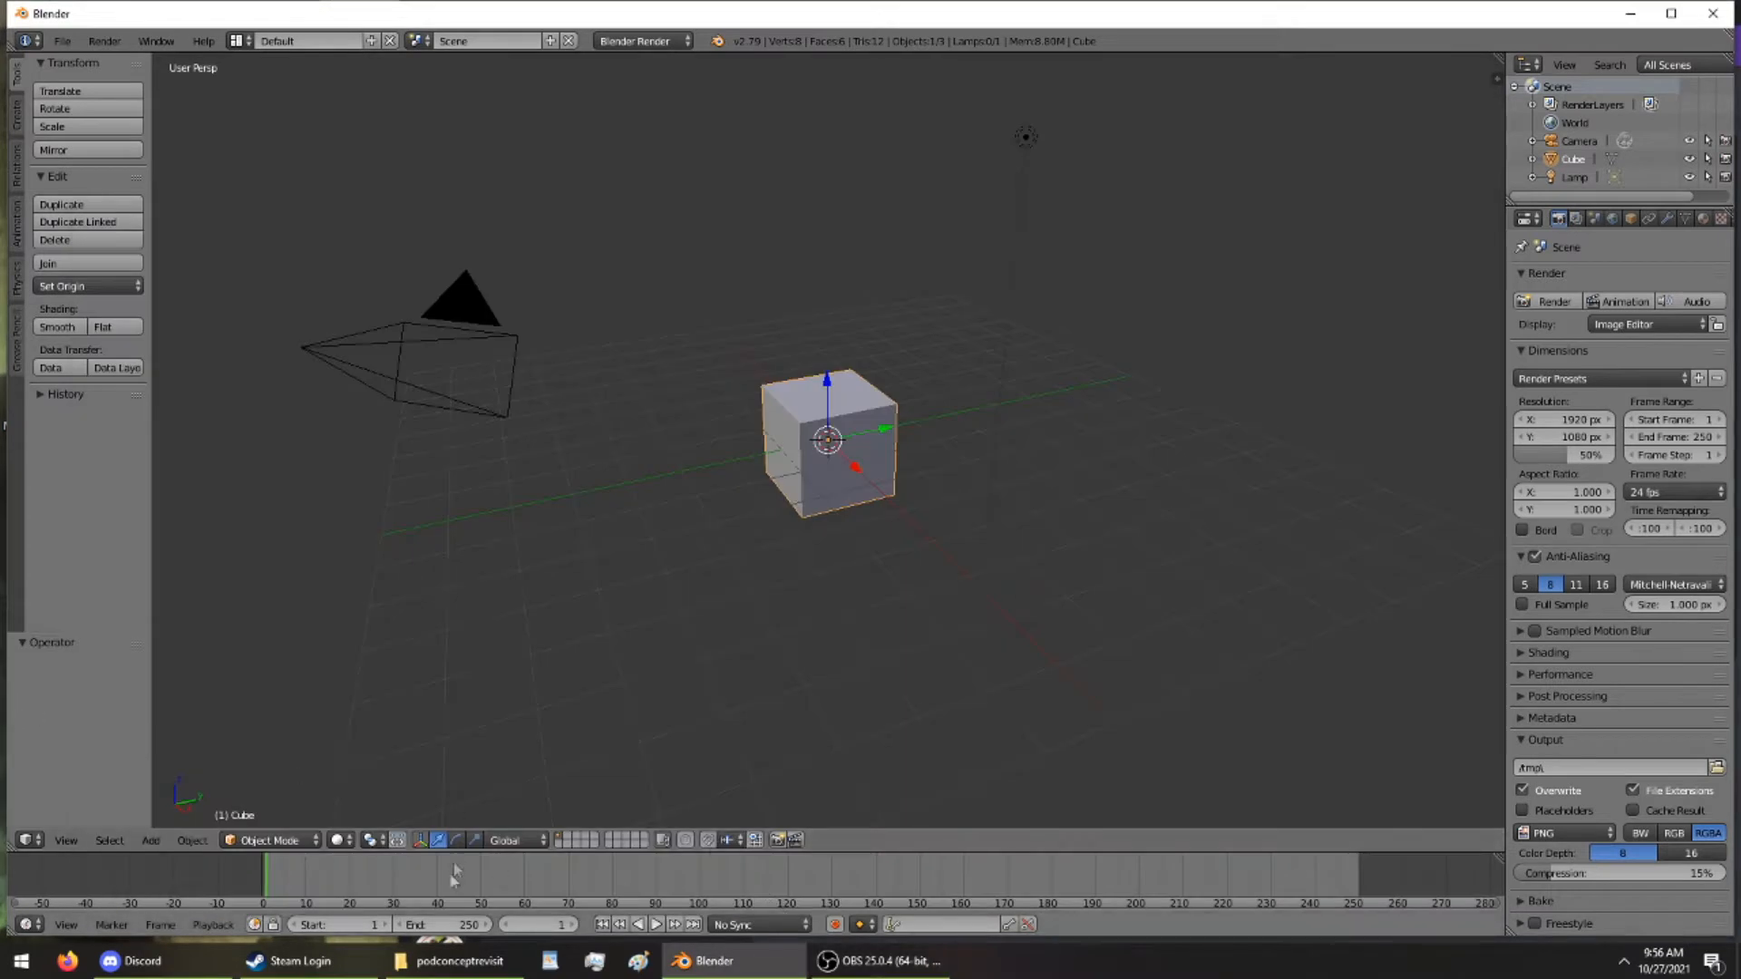
key("x")
left_click(844, 484)
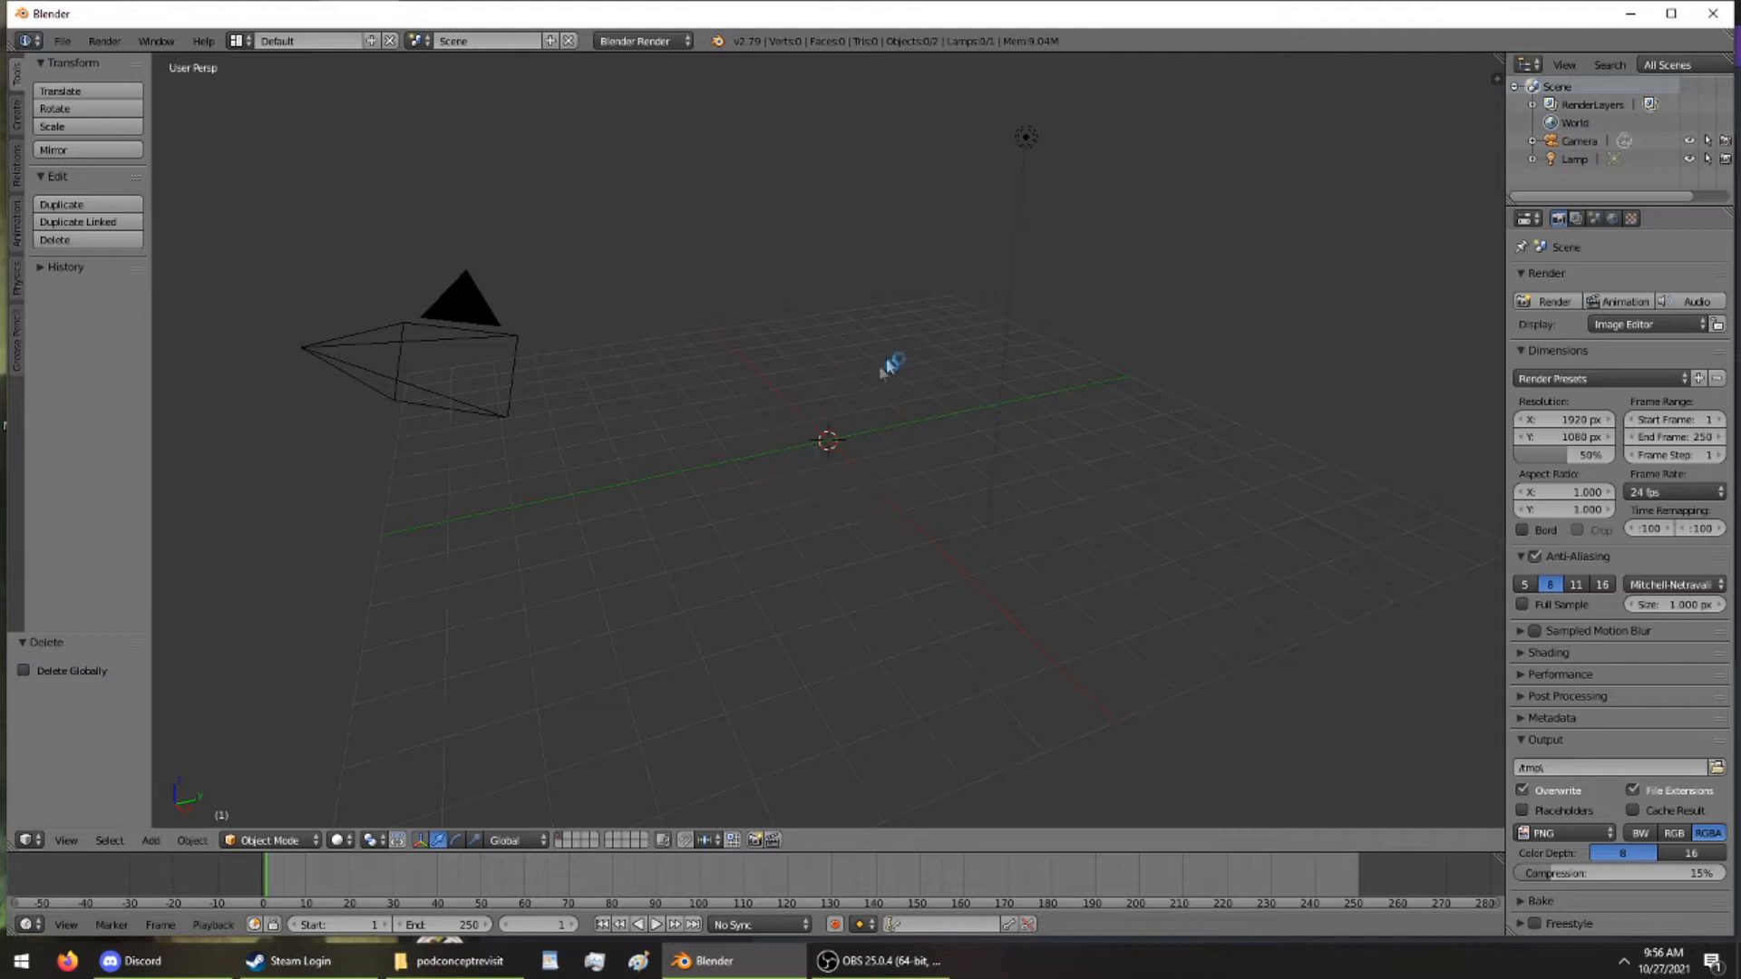
Open payiferenimportraw.blend from the podconceptrevisit folder in a second Blender window
left_click(460, 961)
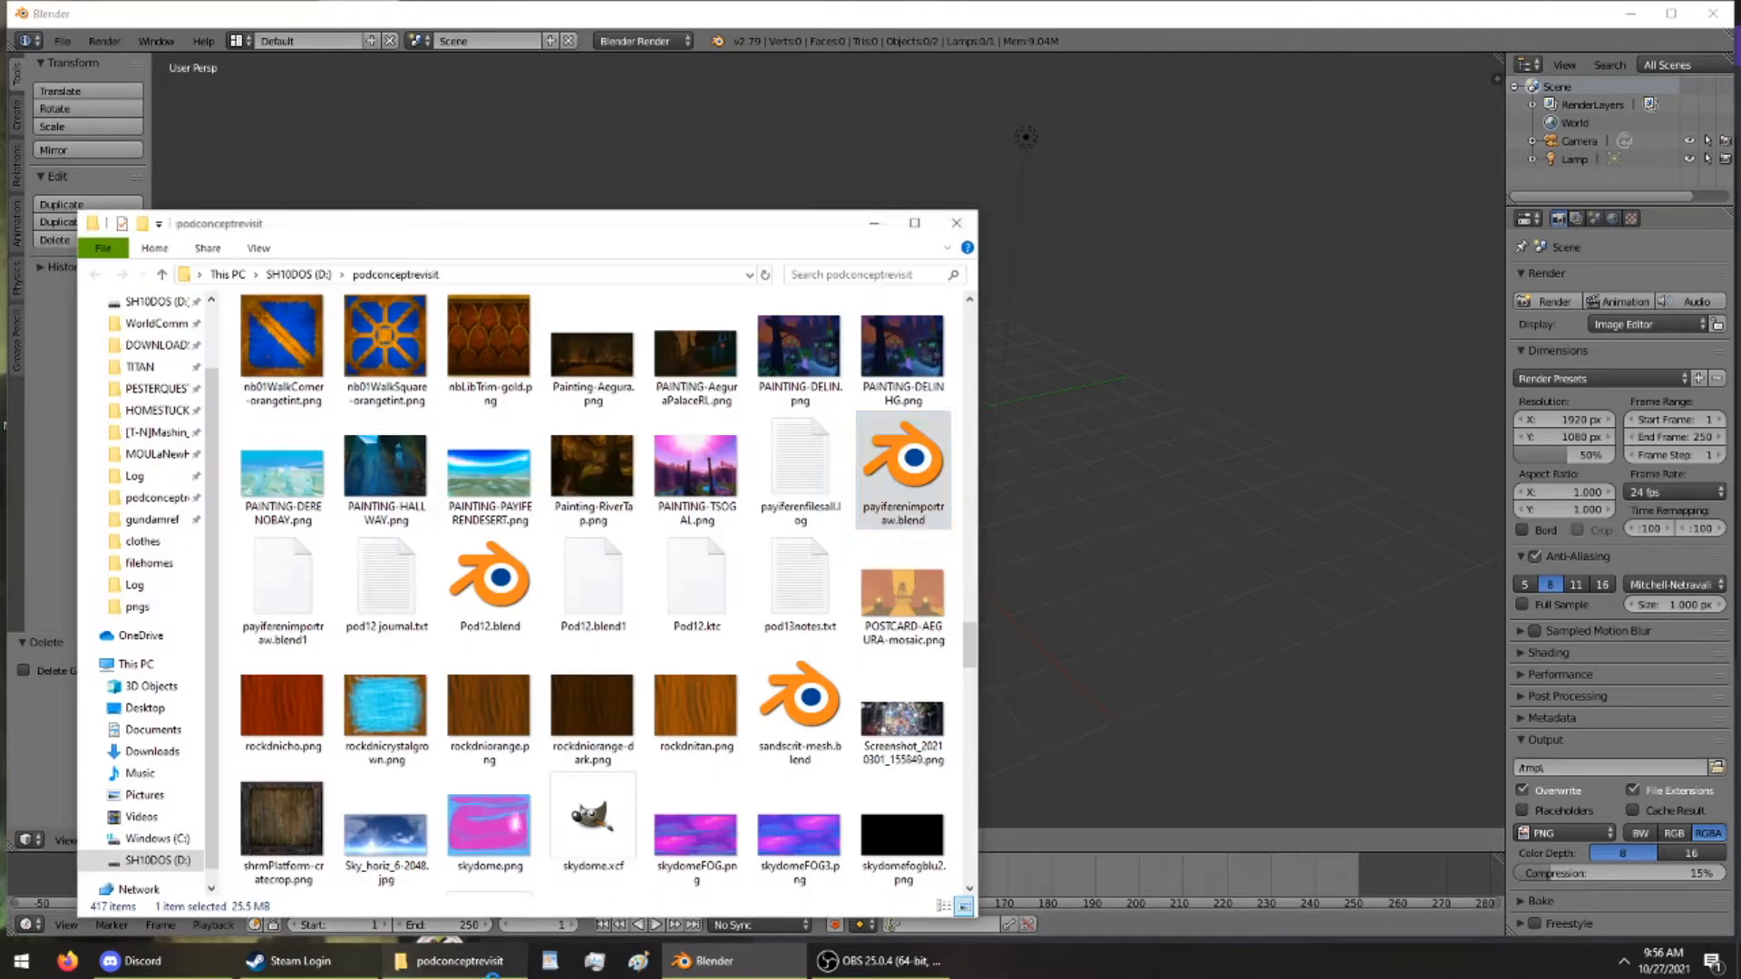
double_click(899, 485)
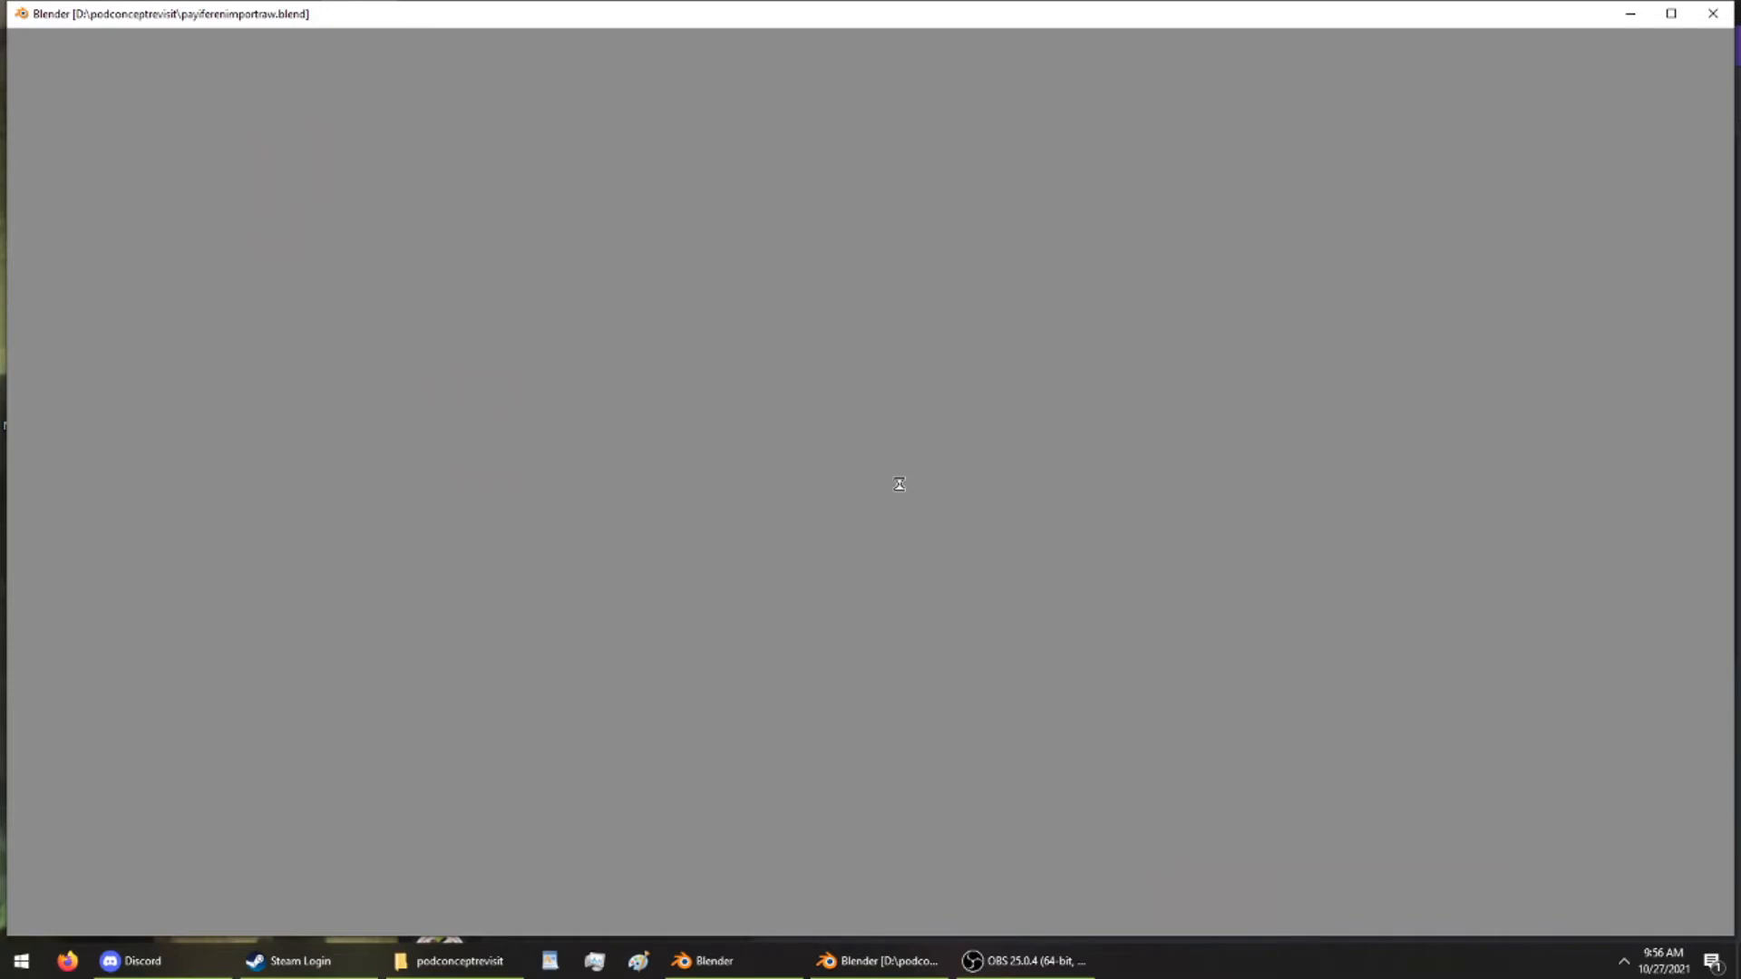
scroll(833, 435, "down", 15)
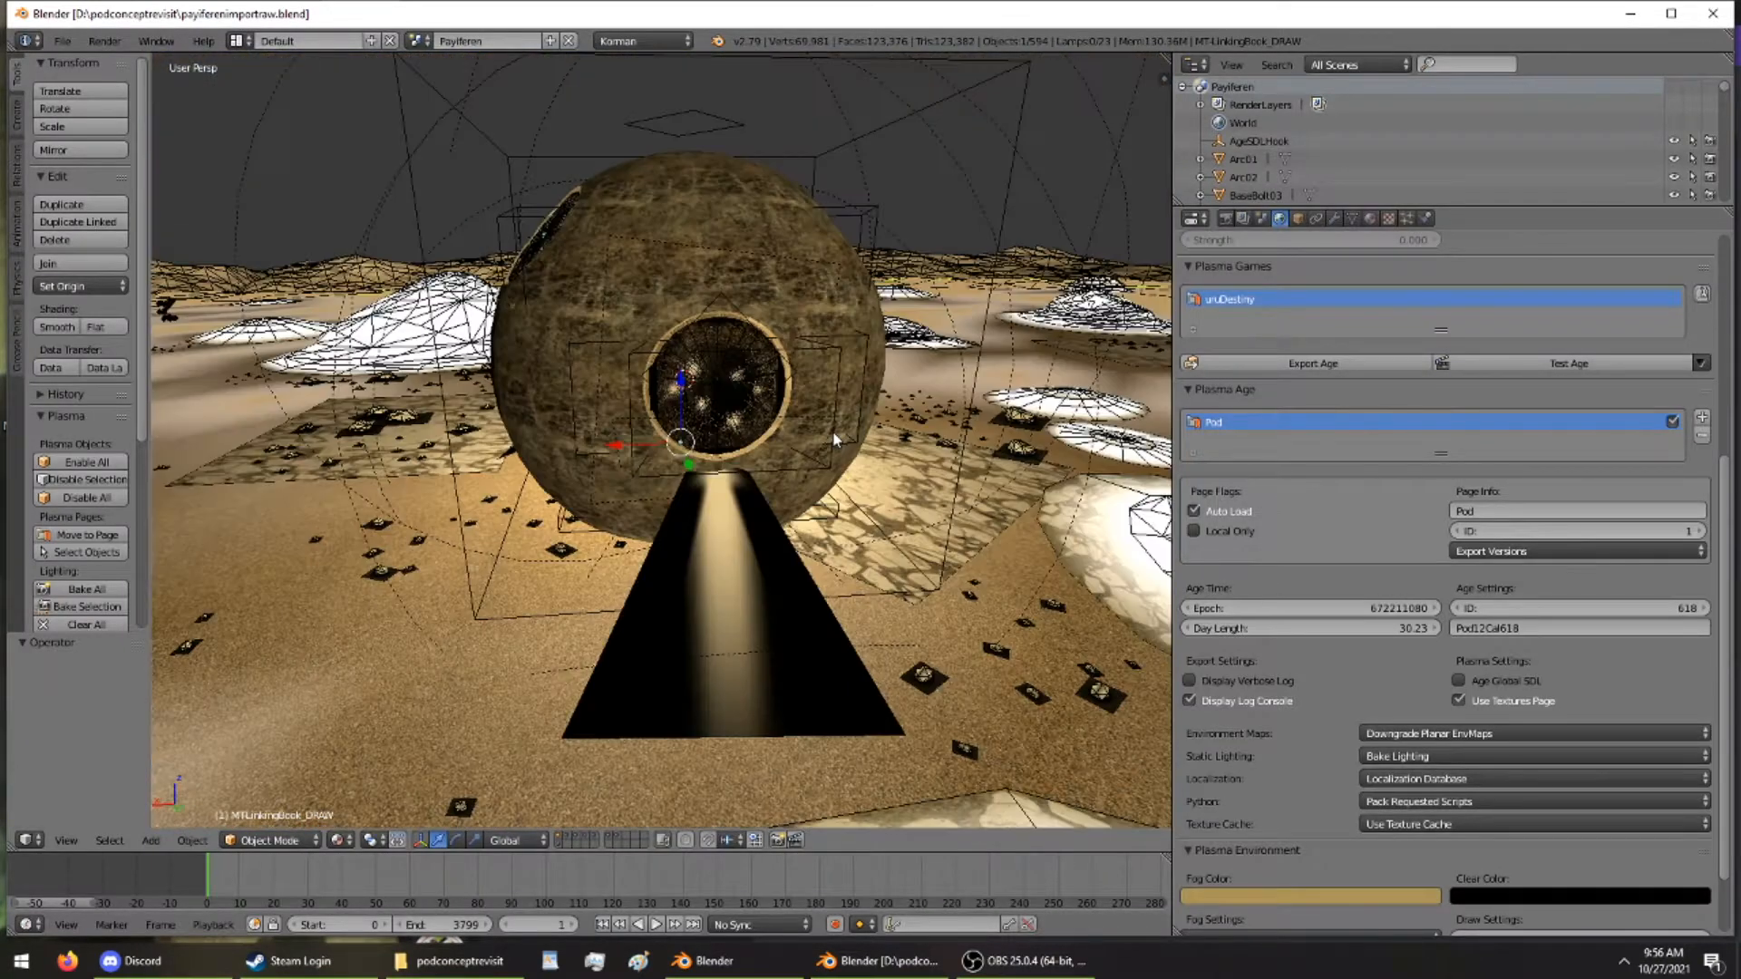
Examine the imported pod's interior, especially the round plate in the floor and the linking book podium
middle_click_drag(835, 440, 689, 671)
scroll(1133, 484, "up", 4)
scroll(1134, 484, "up", 10)
scroll(227, 398, "down", 9)
middle_click_drag(202, 427, 953, 556)
scroll(227, 399, "up", 12)
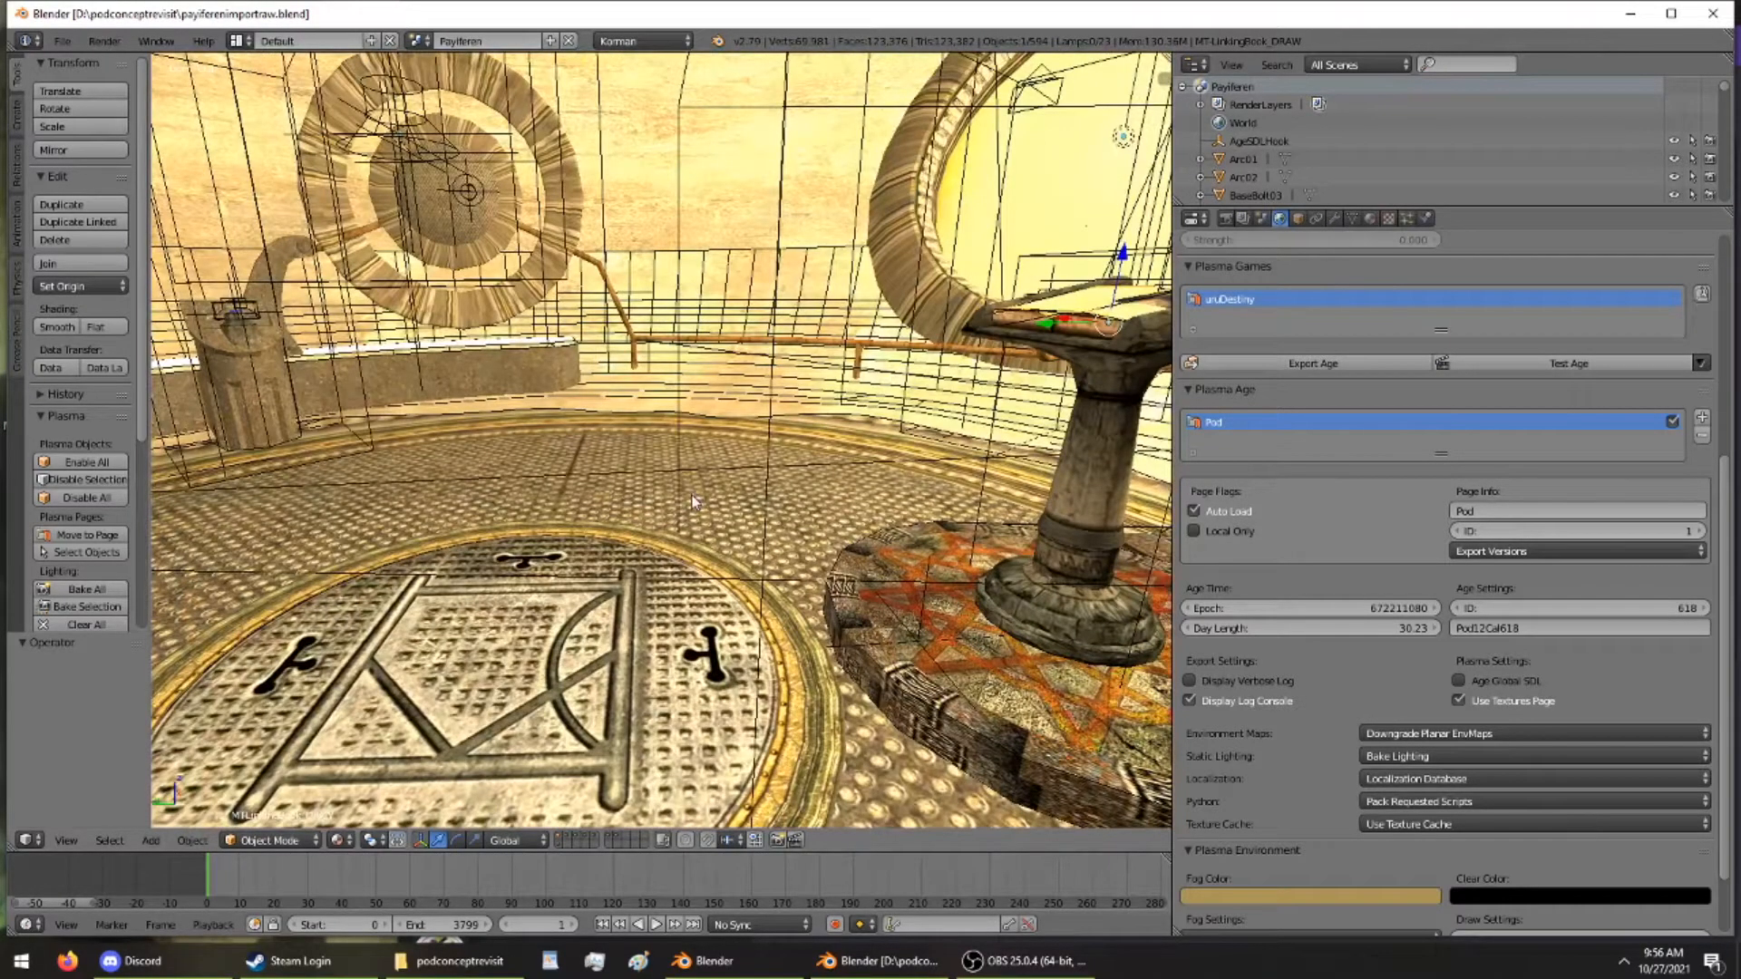
middle_click_drag(659, 424, 435, 275)
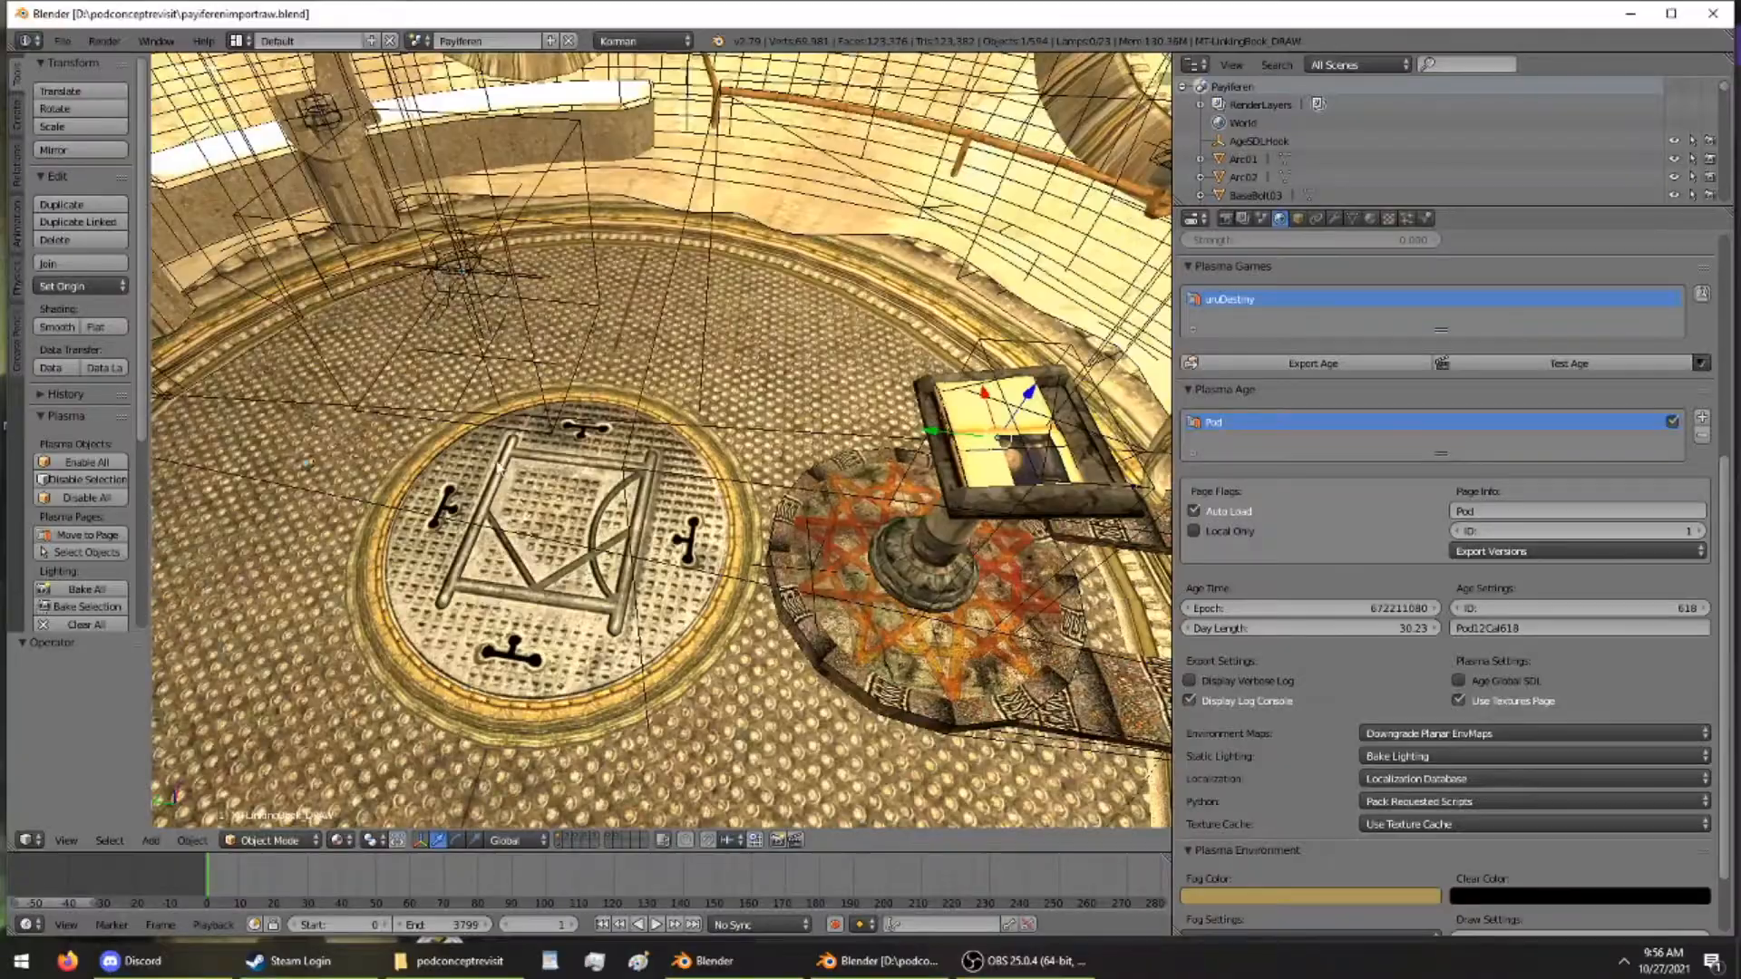
middle_click_drag(637, 395, 332, 408)
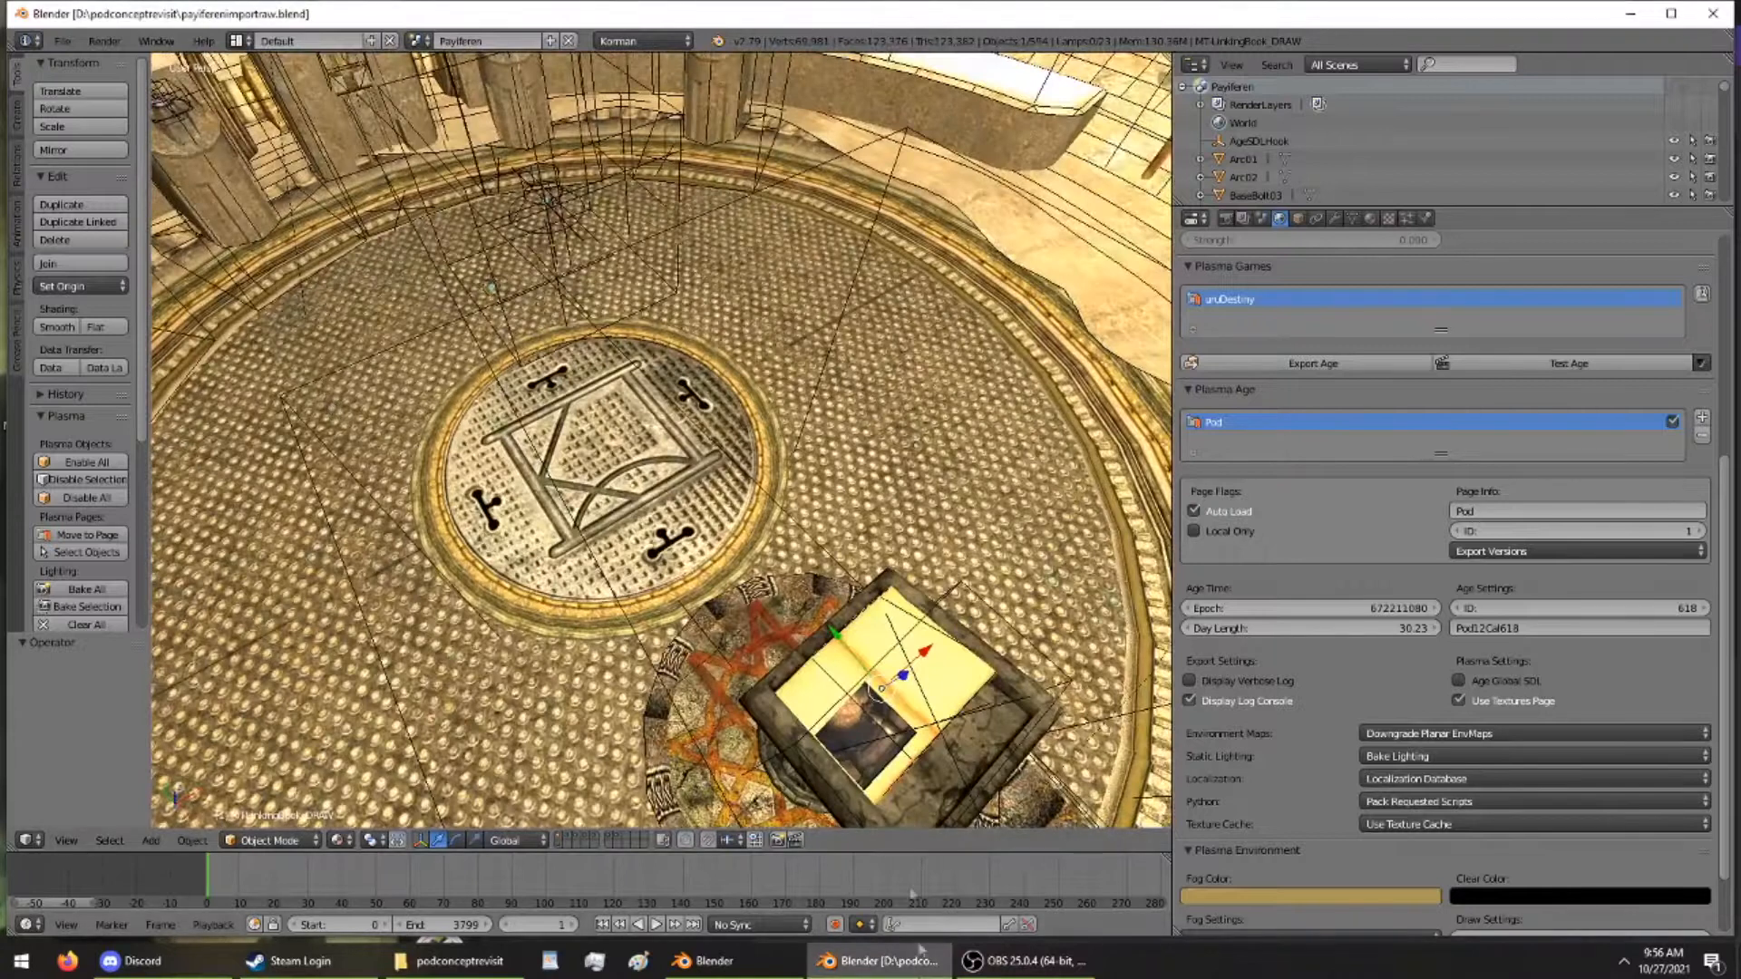
Select the round number plate in the pod floor of payiferenimportraw.blend and show its Plasma modifiers
left_click(788, 970)
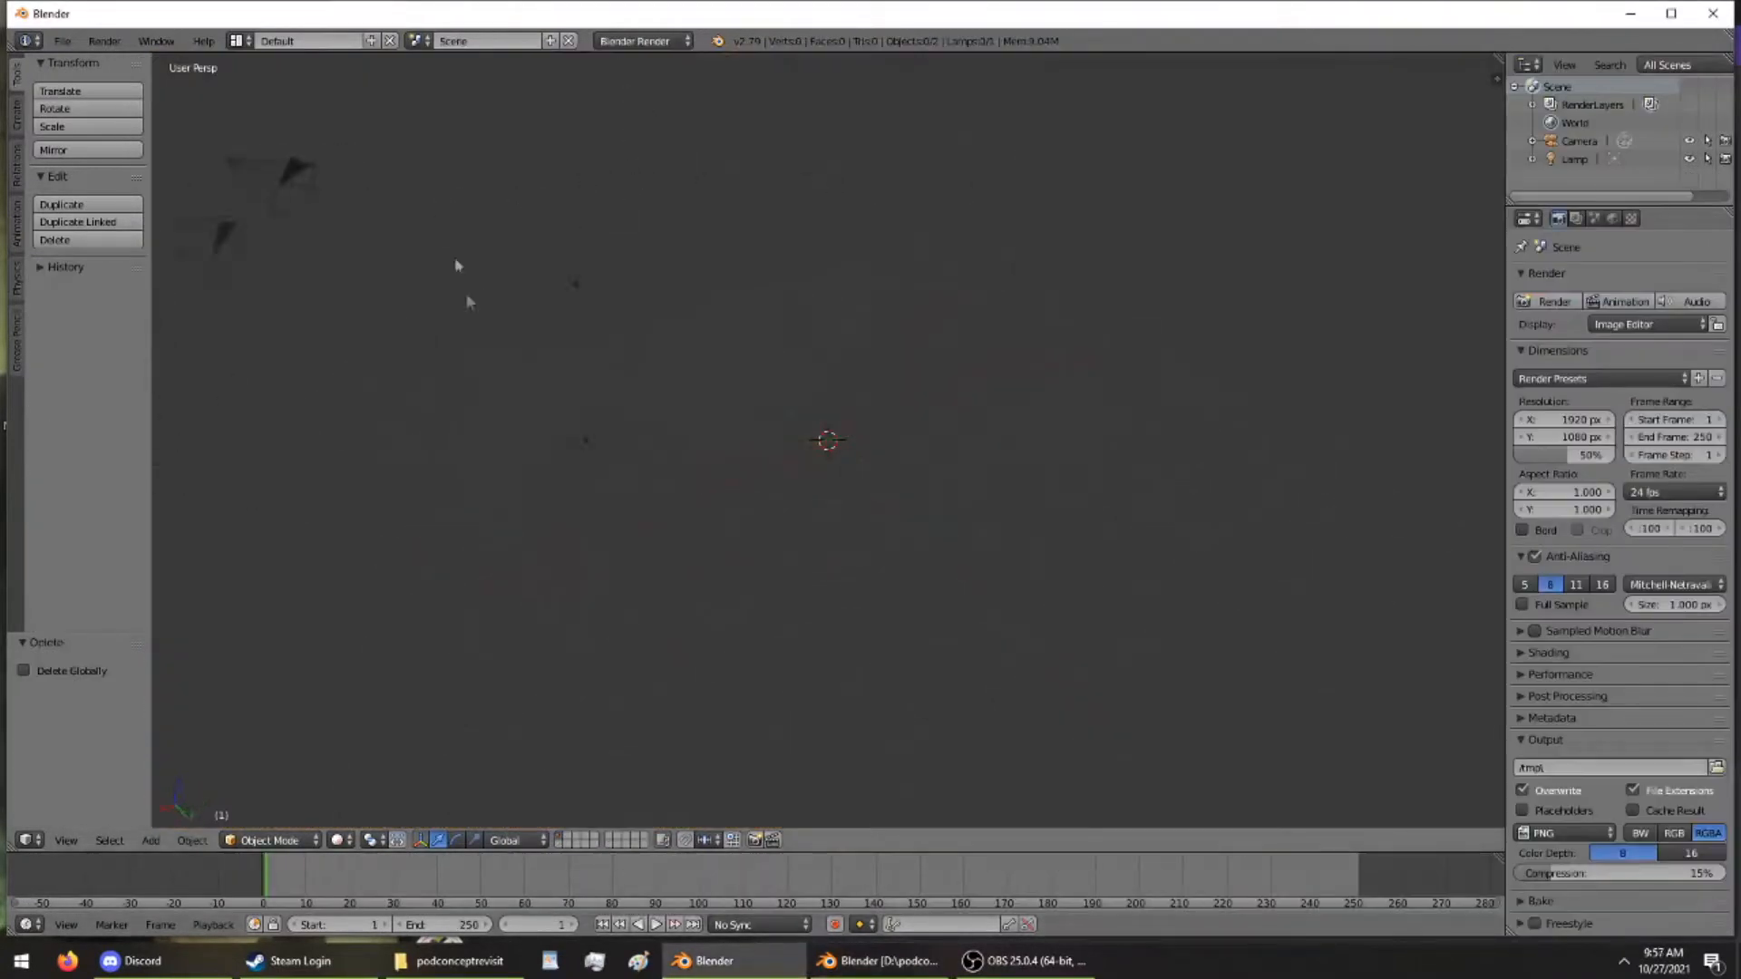
middle_click_drag(837, 330, 1143, 237)
left_click(877, 961)
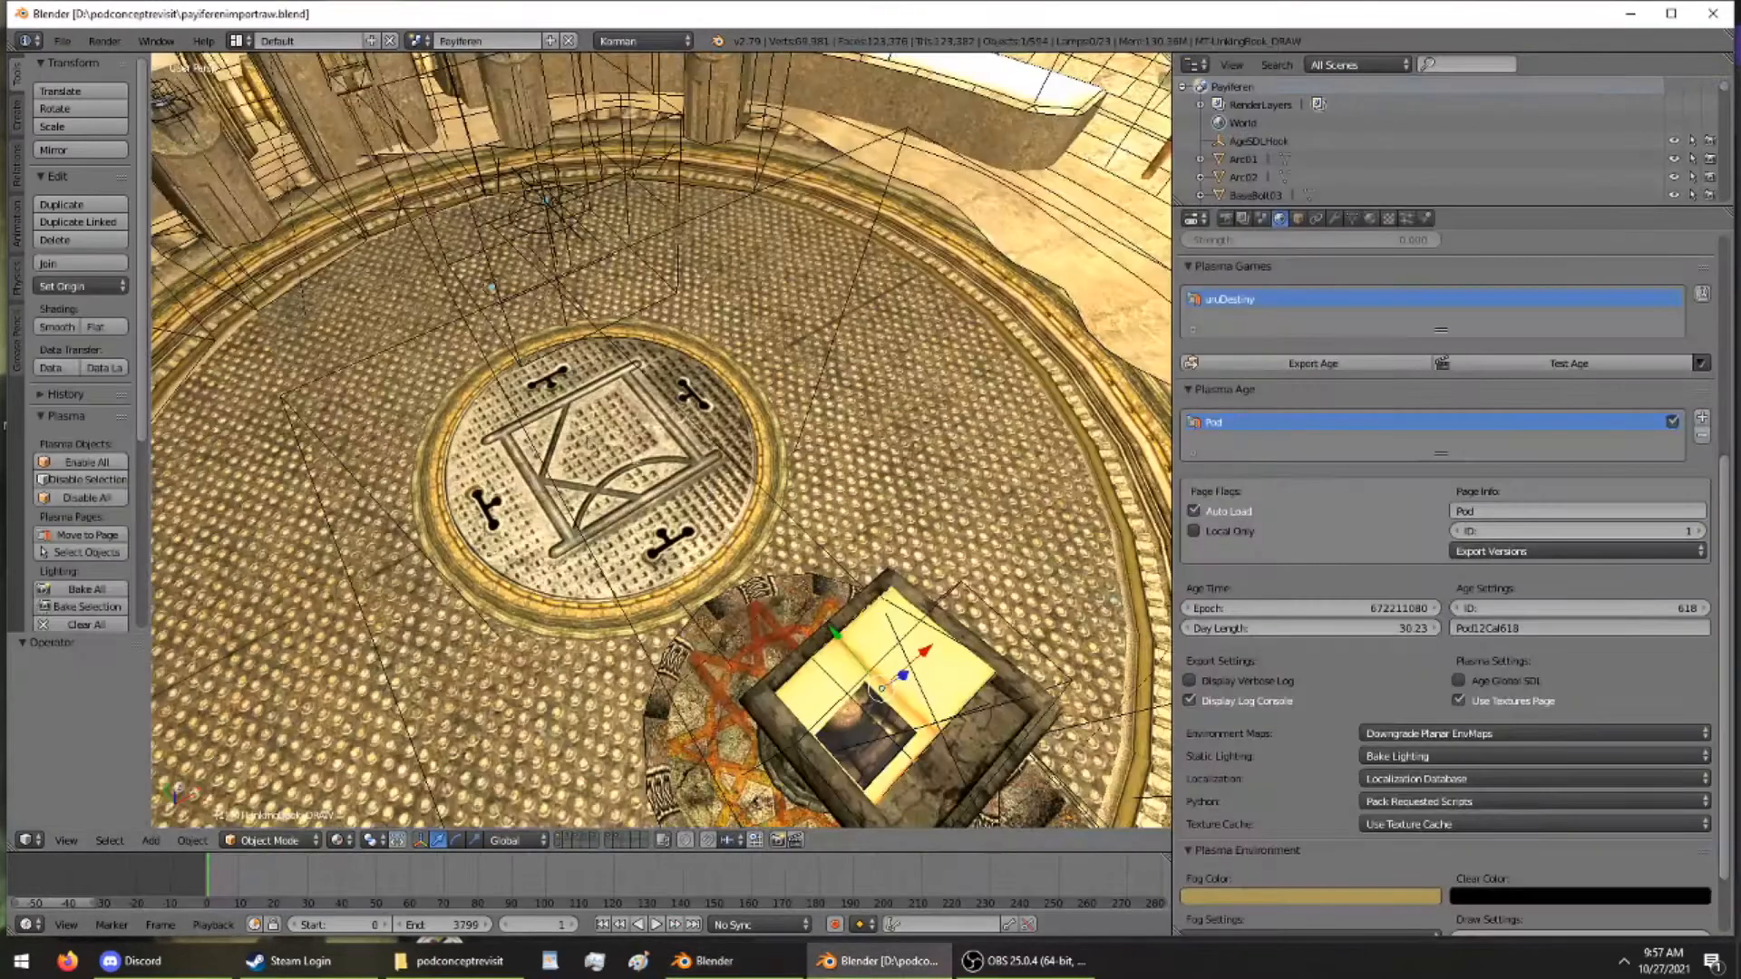
right_click(557, 430)
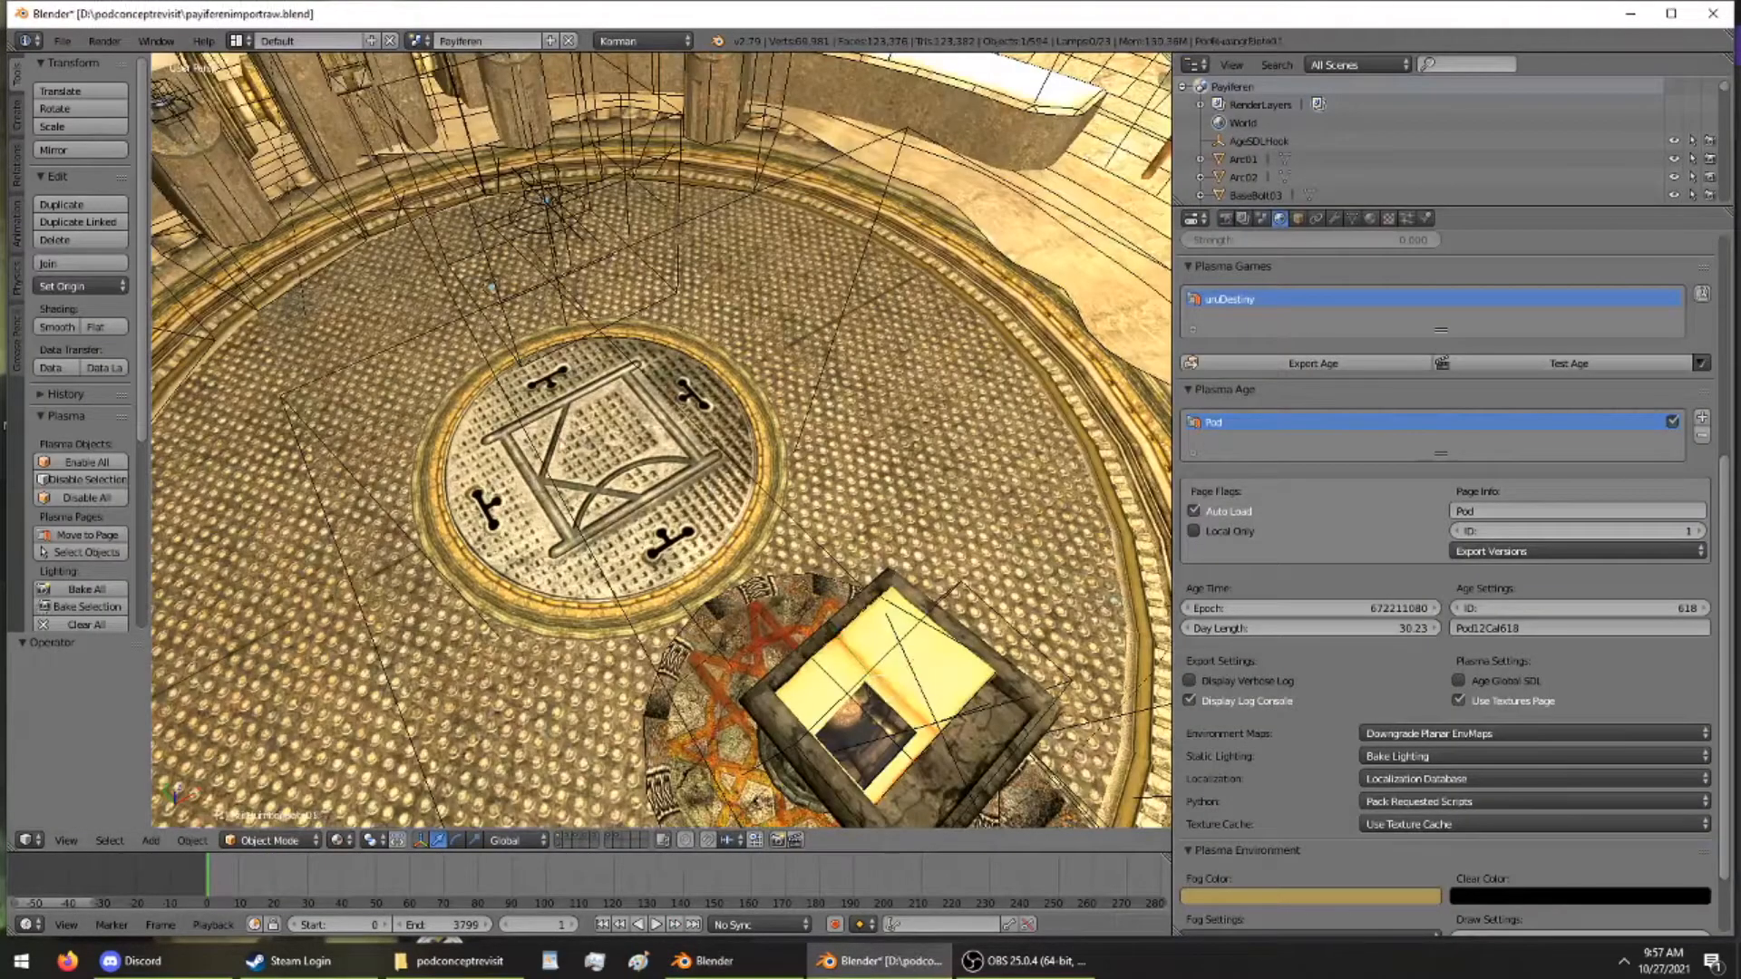
left_click(1426, 218)
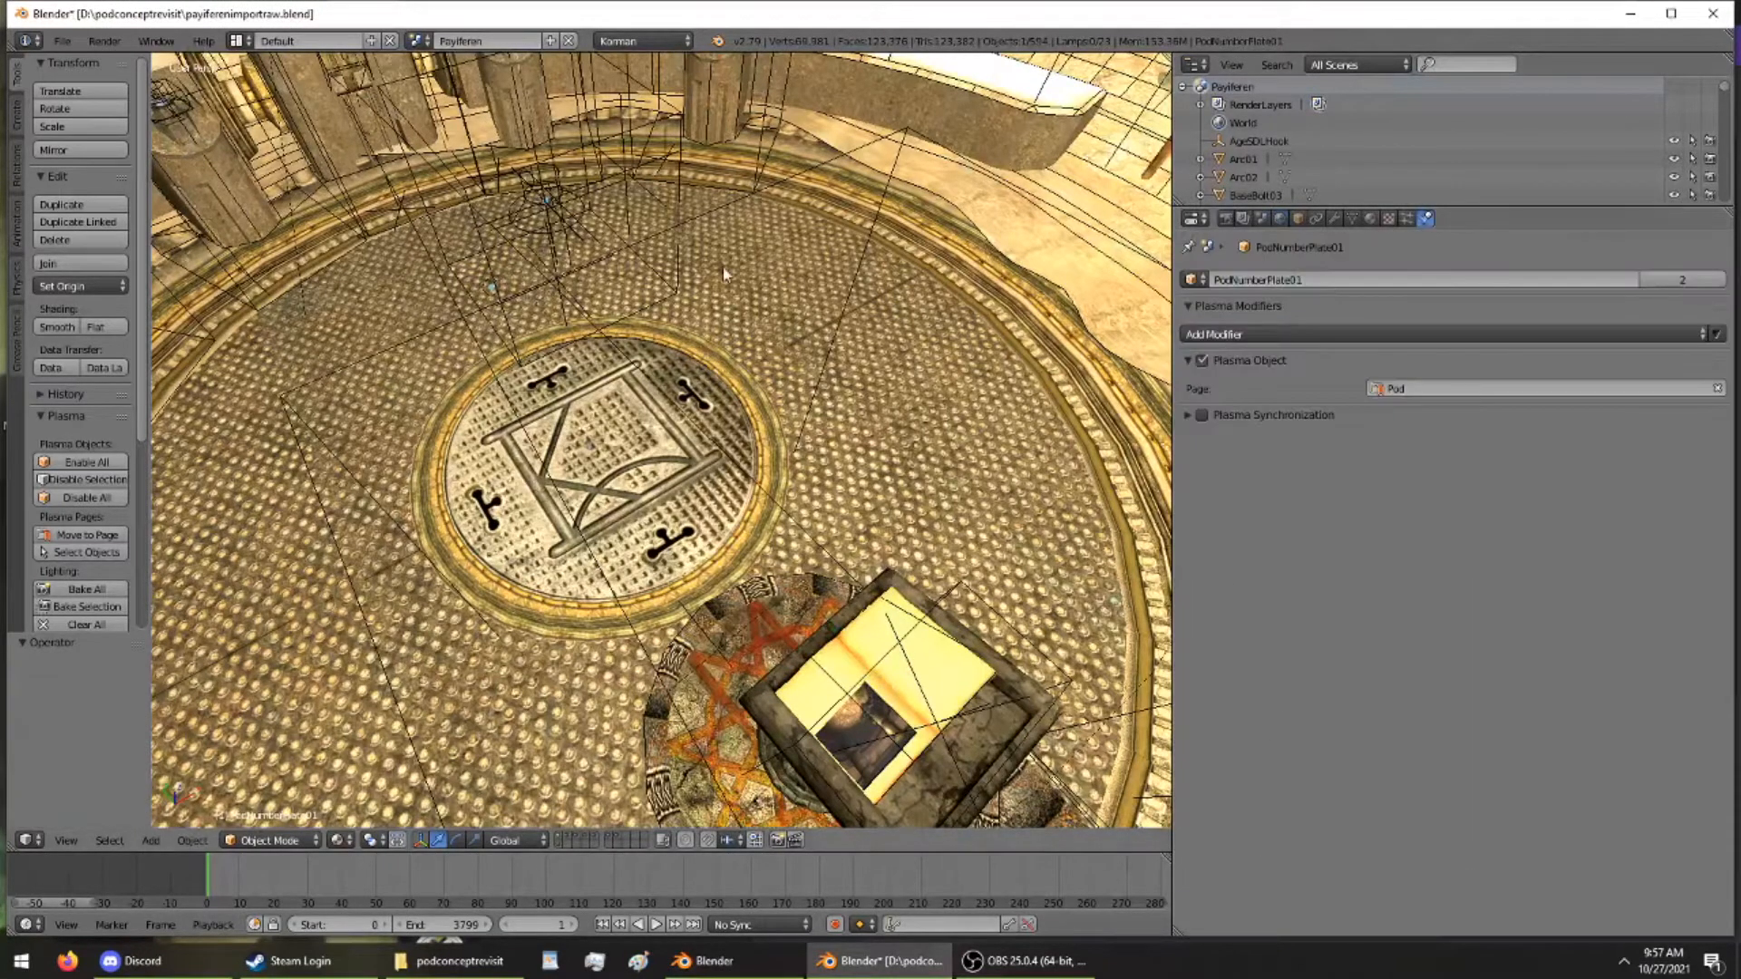
In the empty Blender scene, start an Append from payiferenimportraw.blend in podconceptrevisit and list its Object entries
left_click(1025, 962)
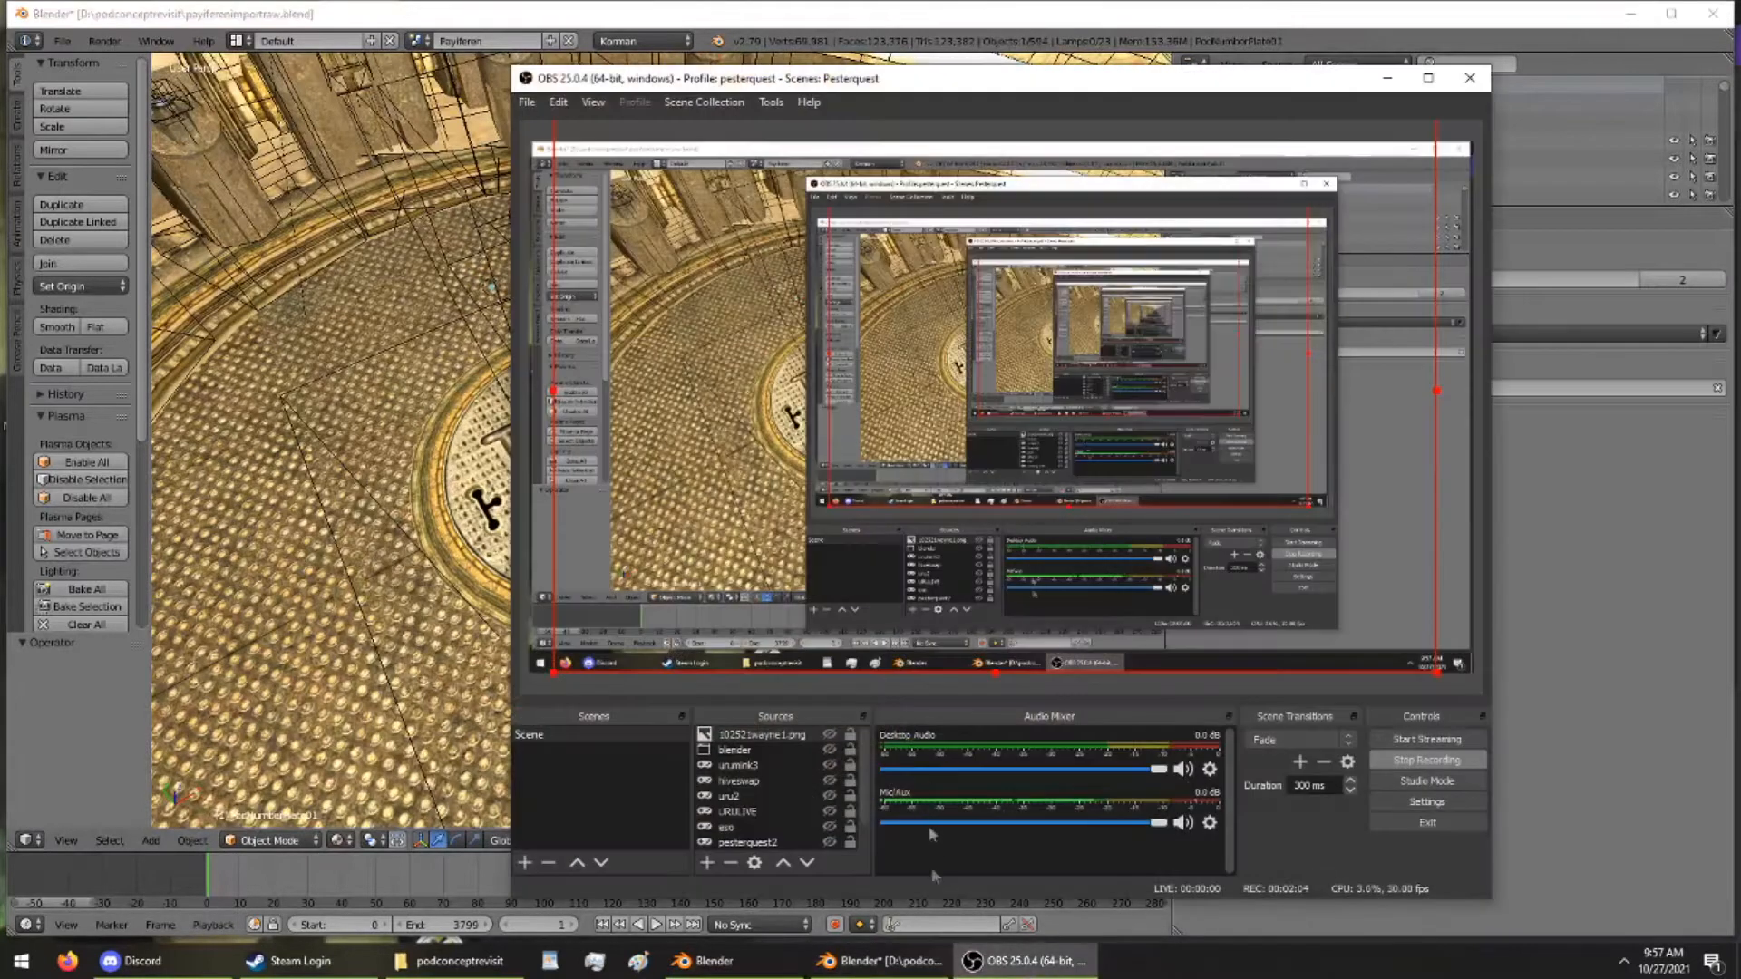
left_click(716, 961)
left_click(61, 41)
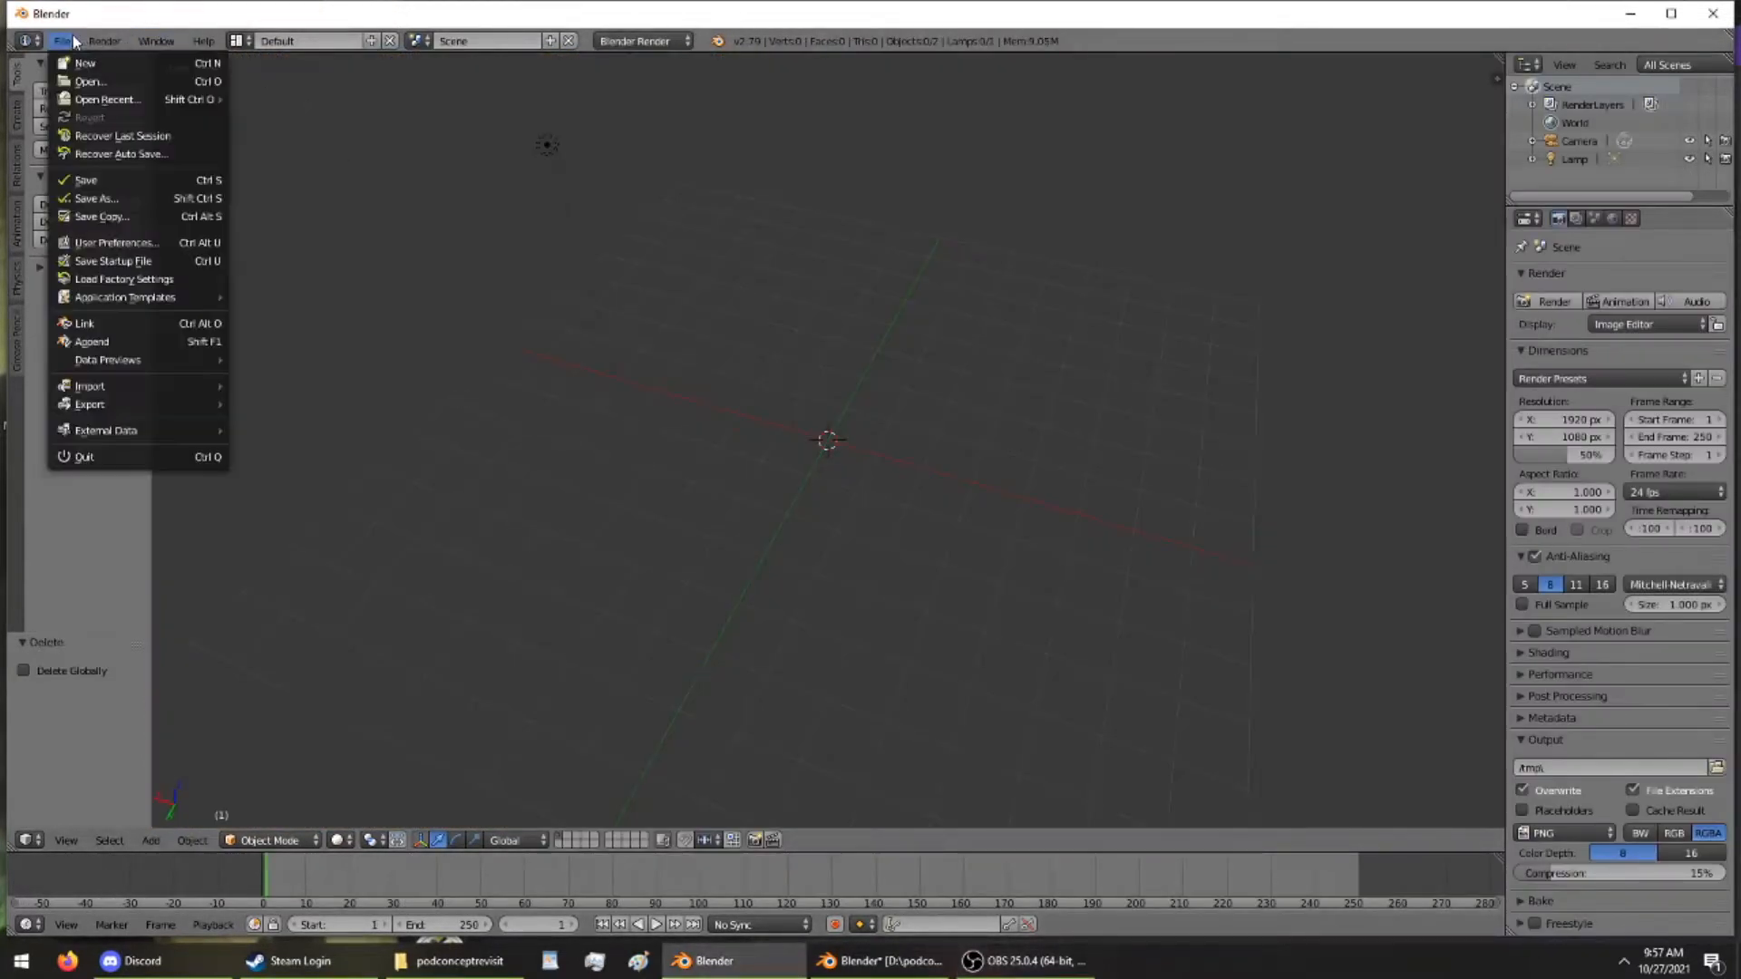
left_click(108, 343)
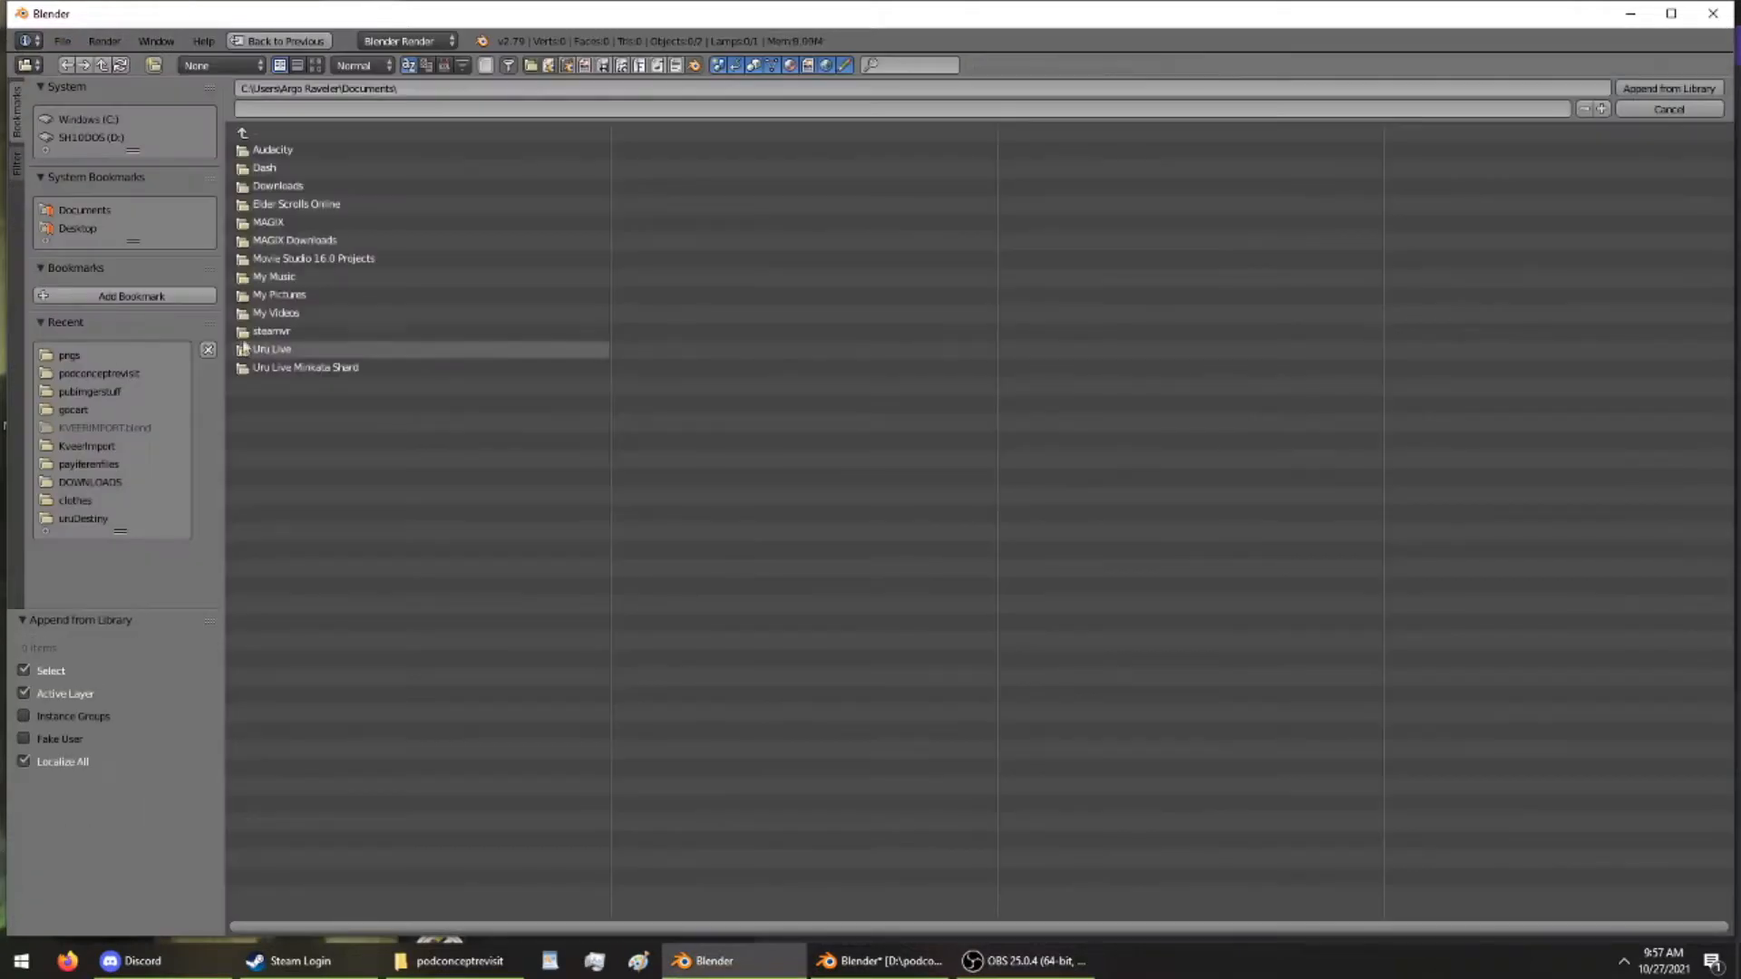
left_click(103, 373)
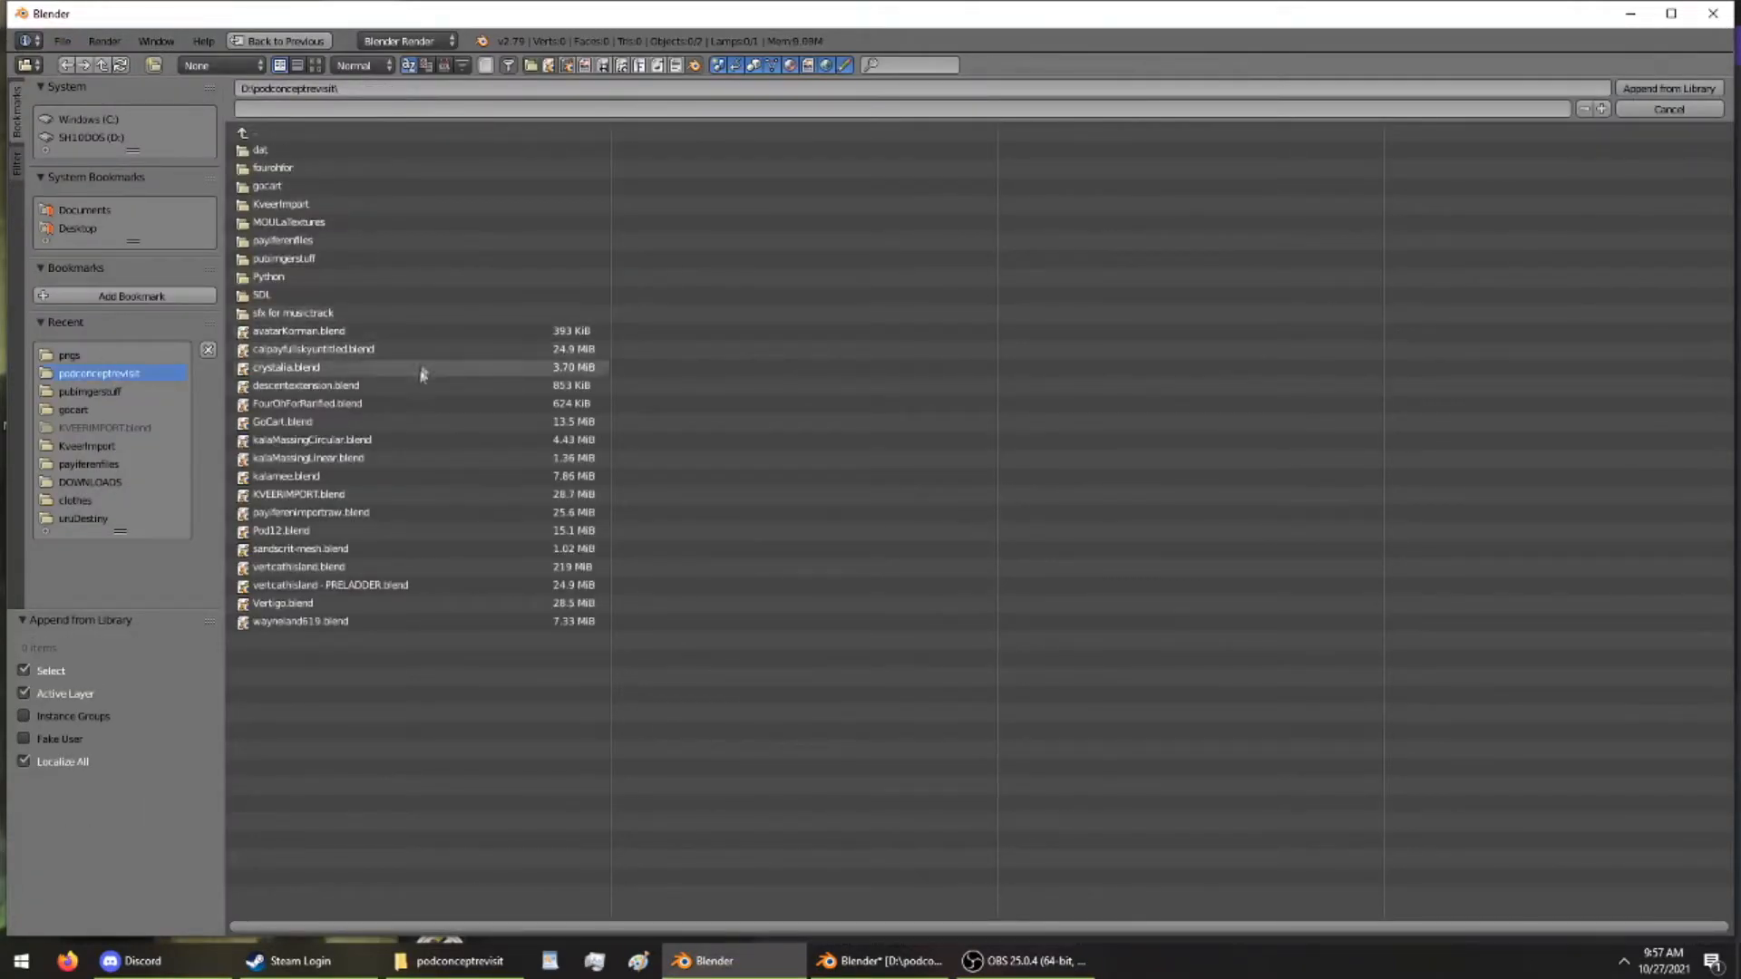
left_click(419, 512)
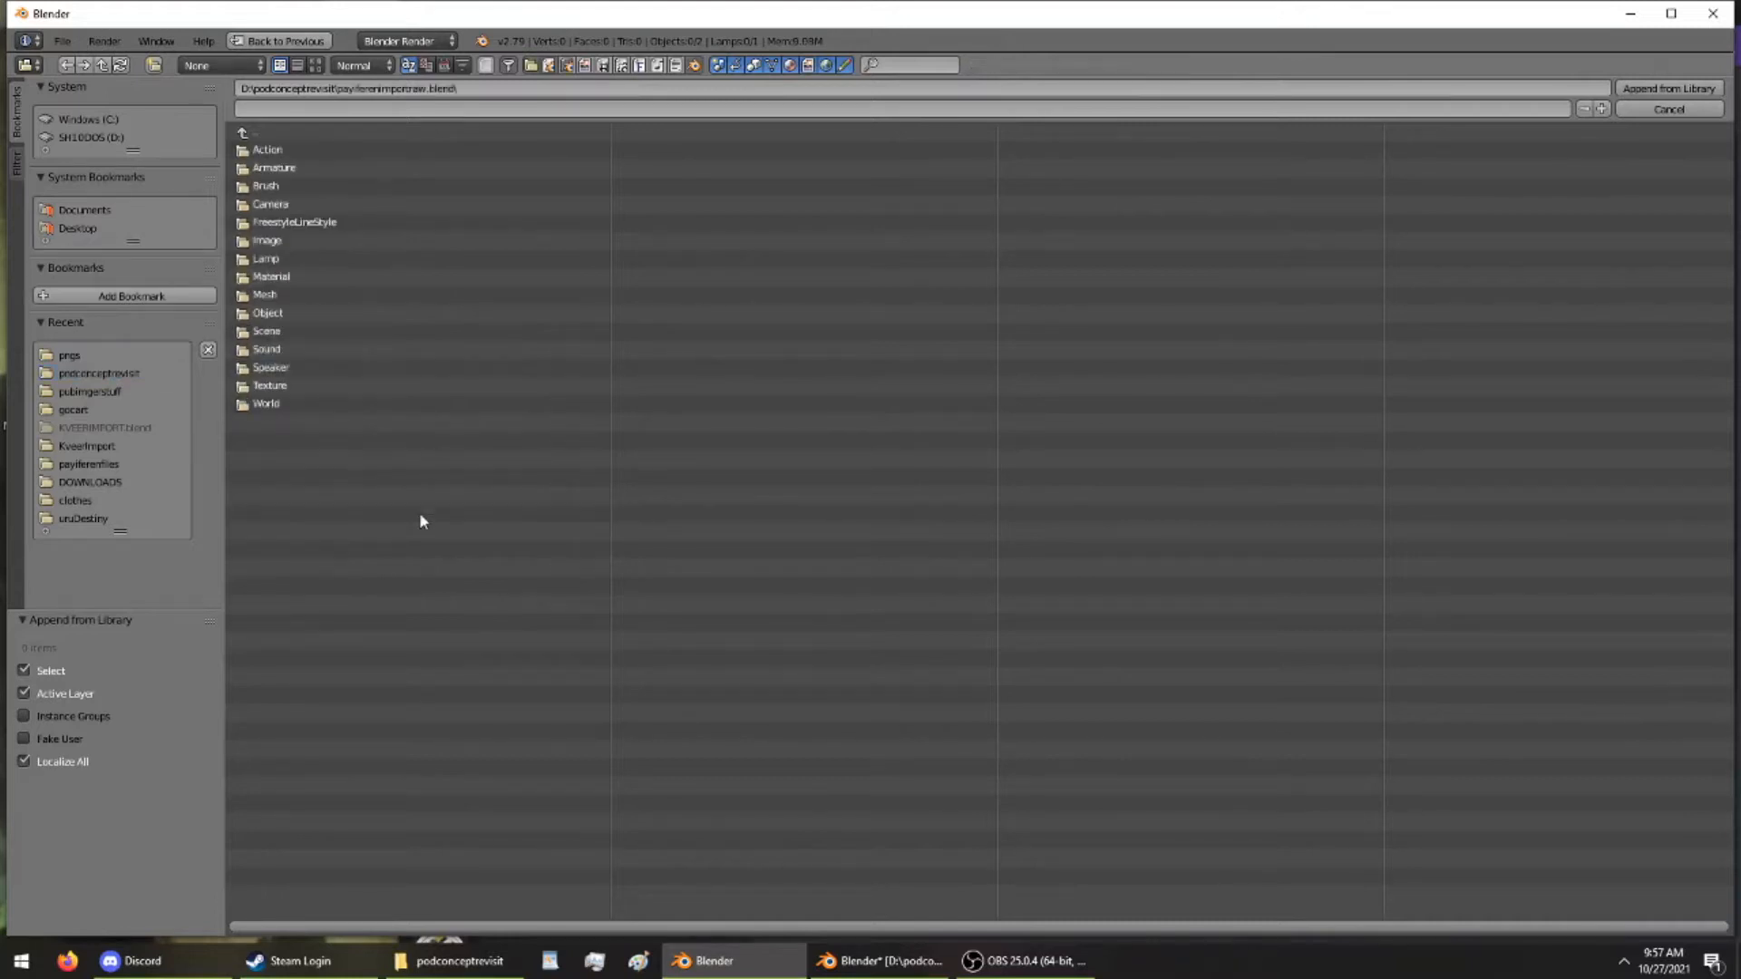
left_click(343, 309)
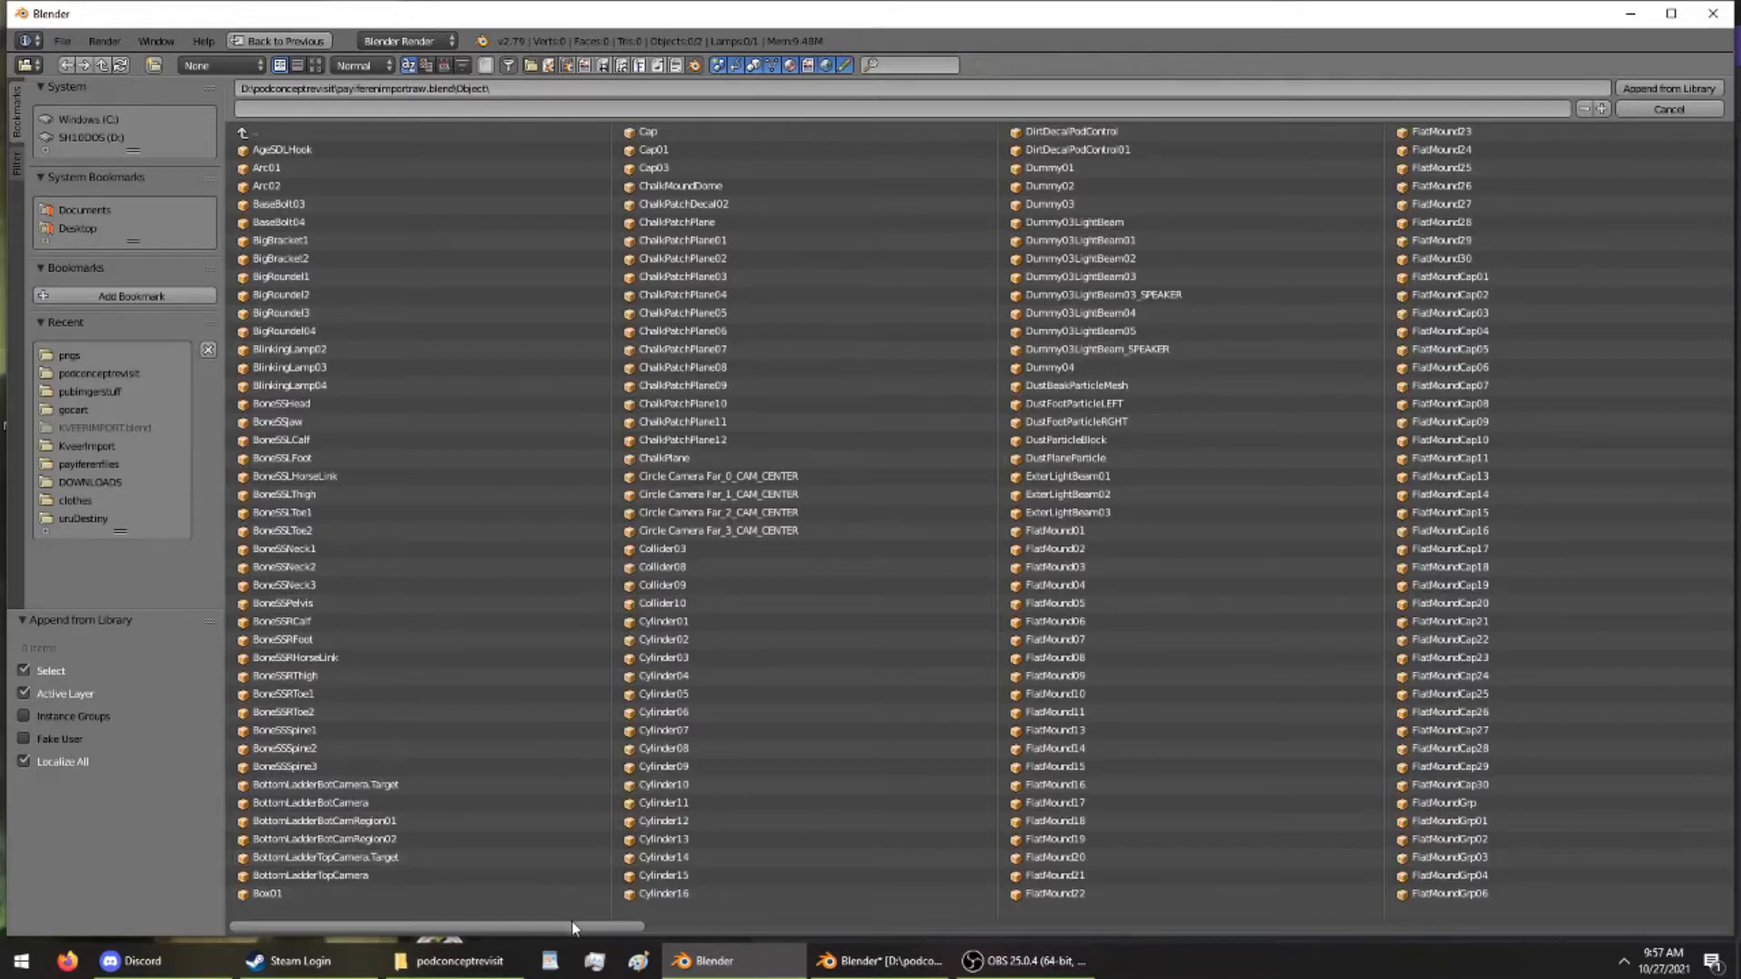
Recheck the floor plate's name in the source file, and append the PodNumberPlate01 object to the empty scene
left_click_drag(569, 935, 1278, 950)
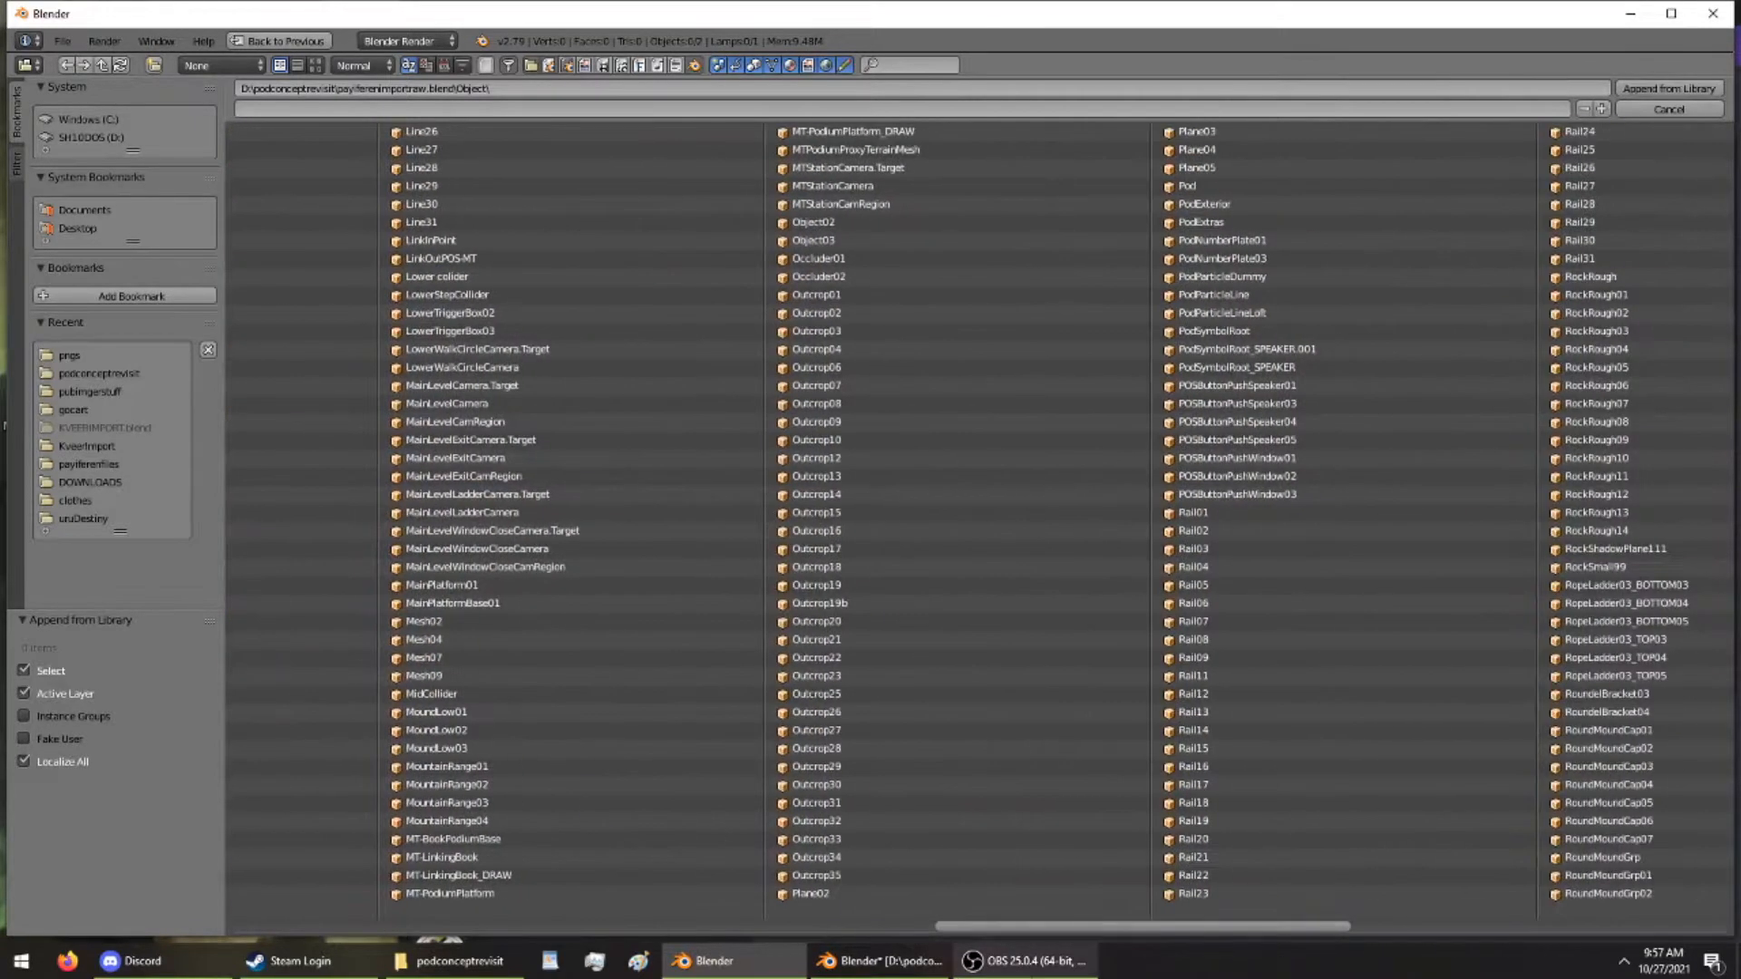
left_click(1025, 961)
left_click(879, 961)
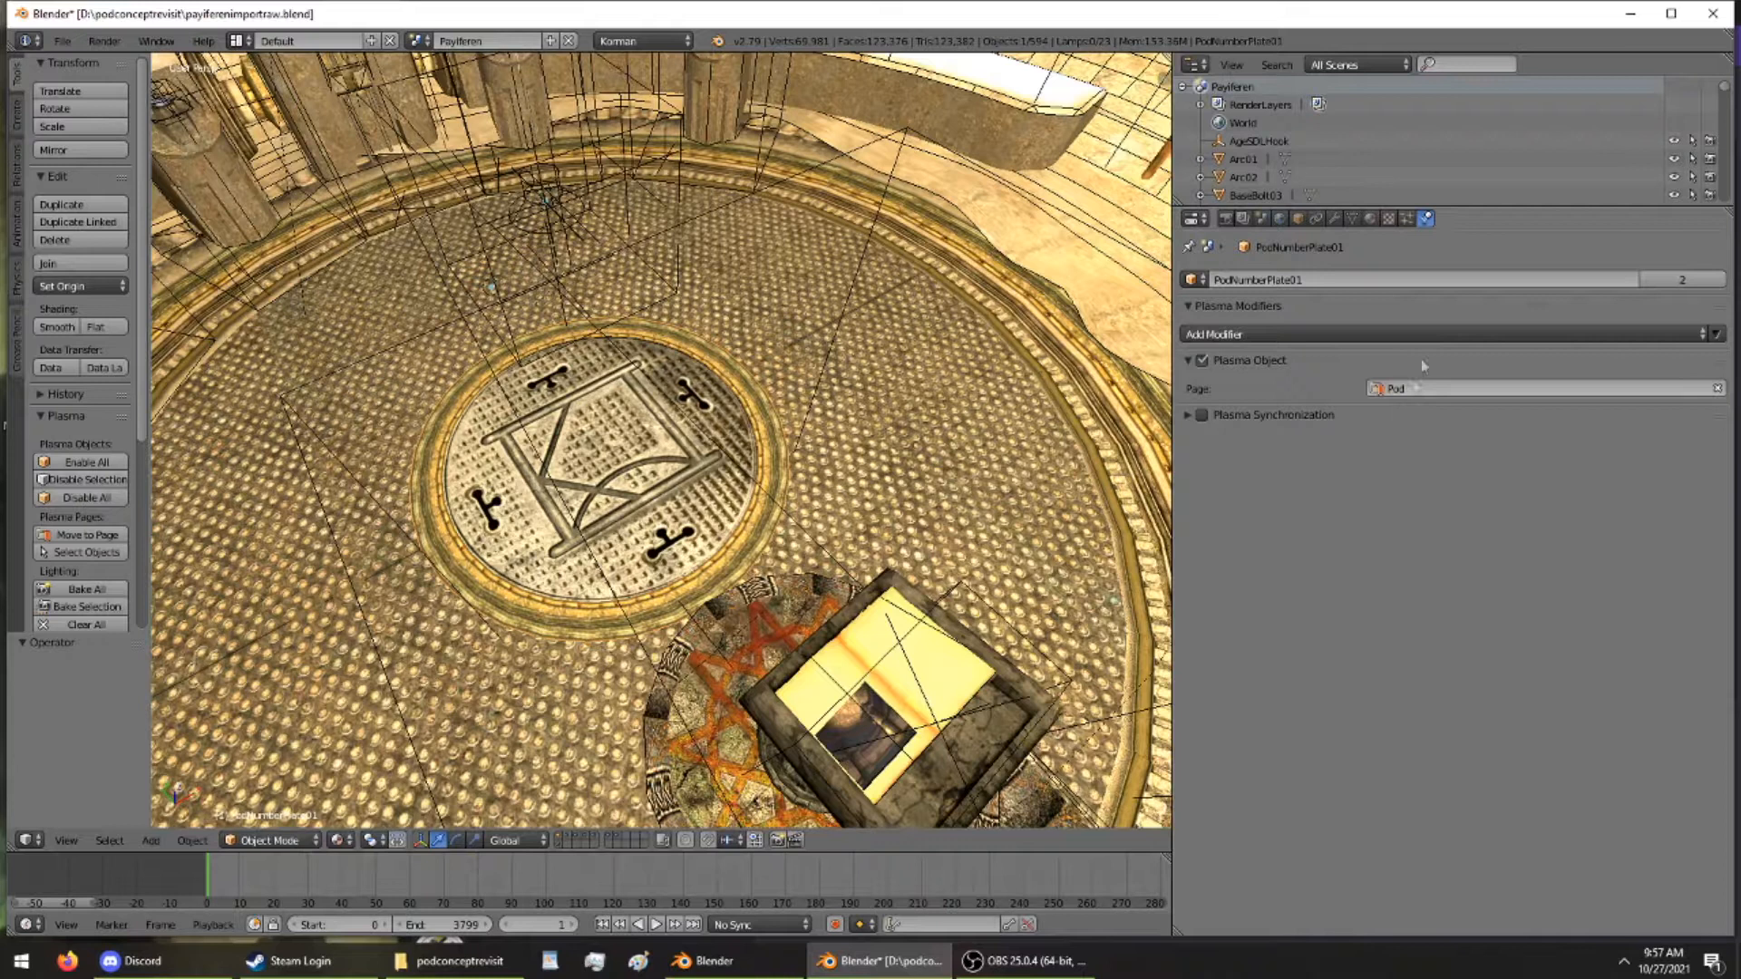
key("alt+Tab")
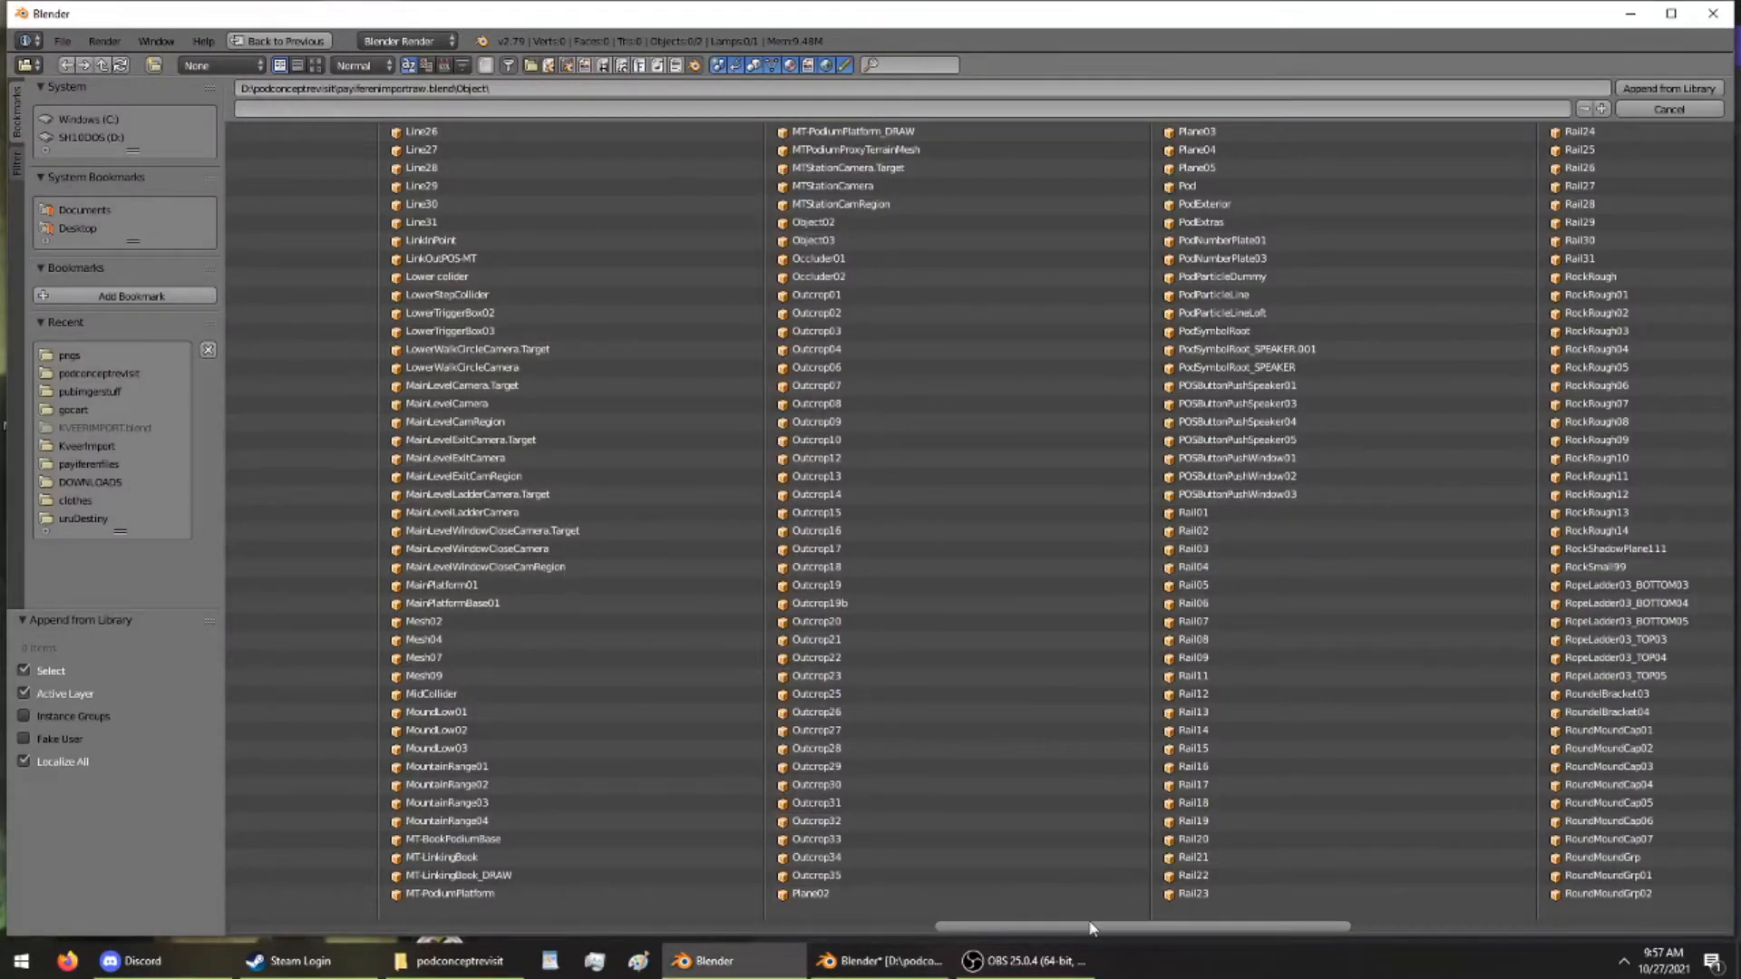
left_click_drag(1088, 932, 1132, 930)
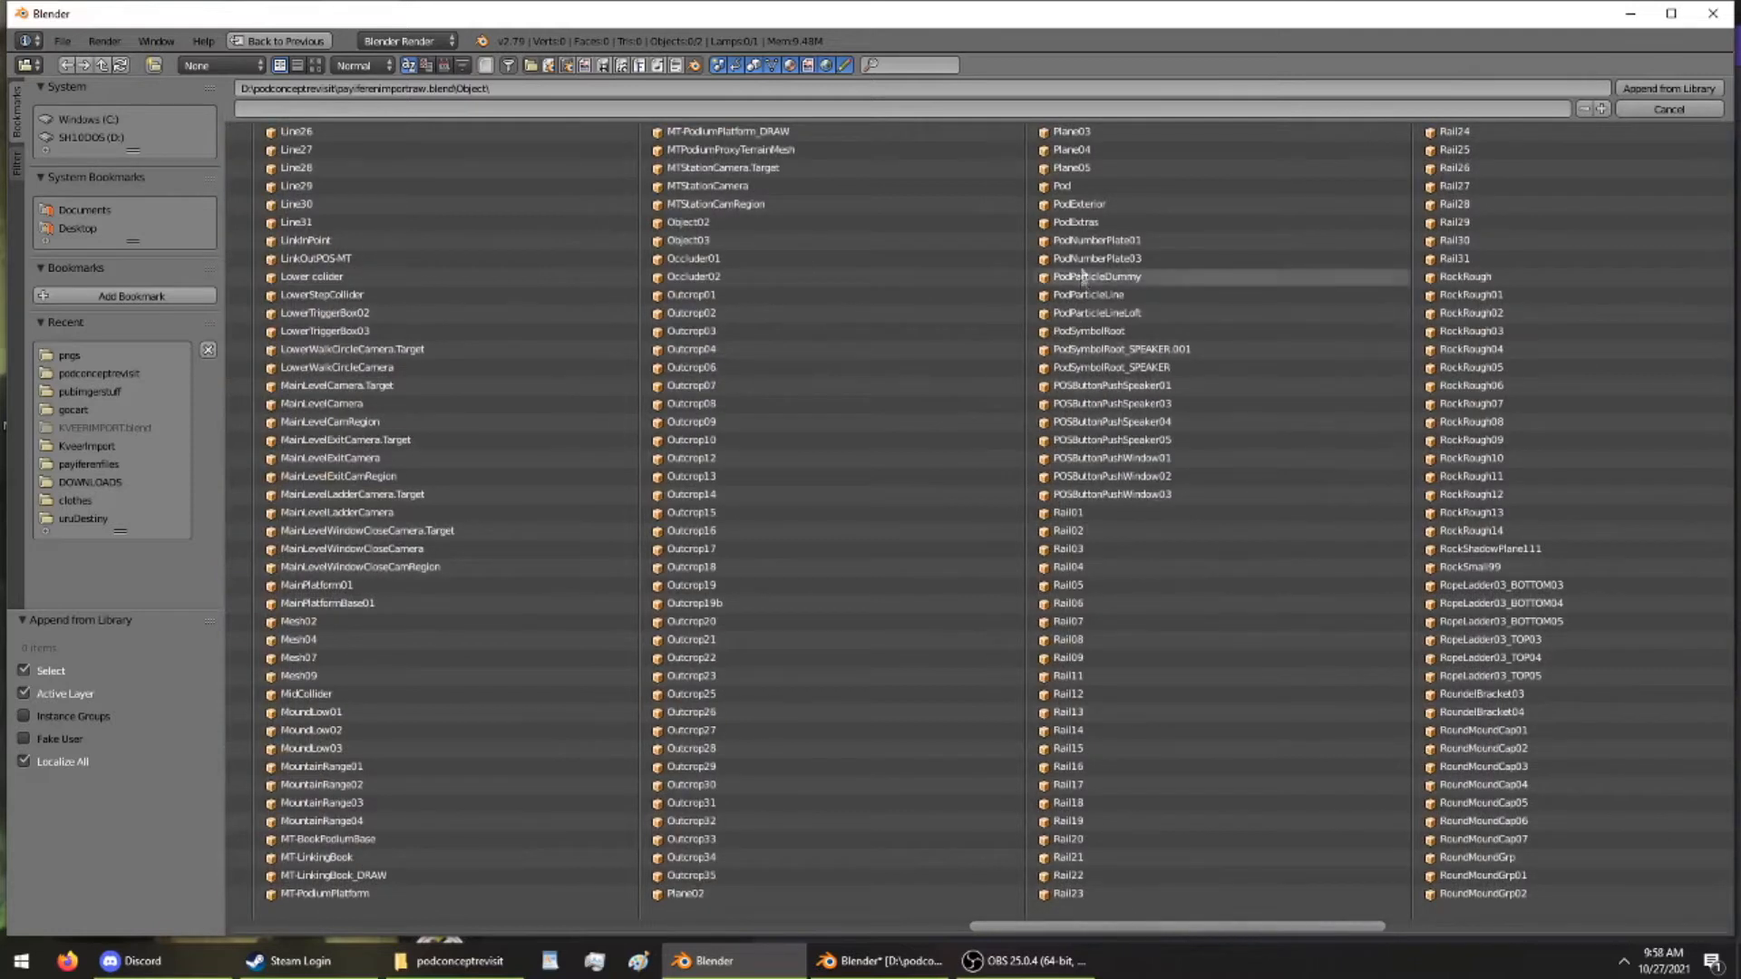
double_click(1097, 242)
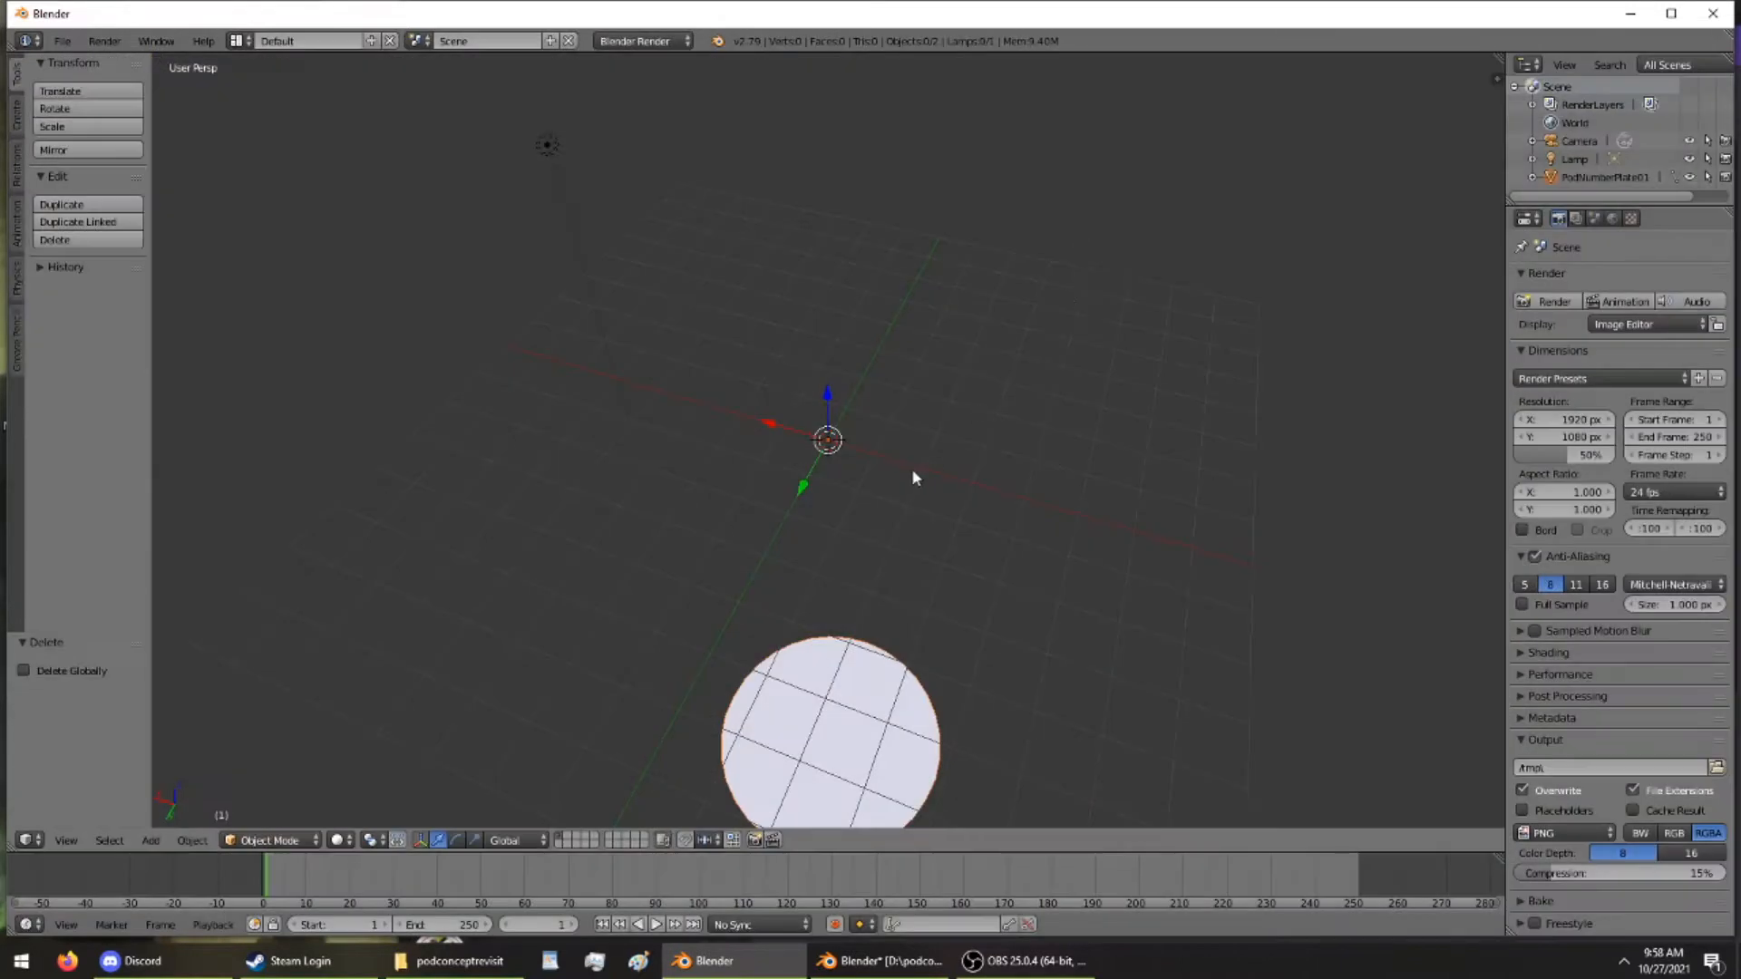
scroll(913, 478, "down", 4)
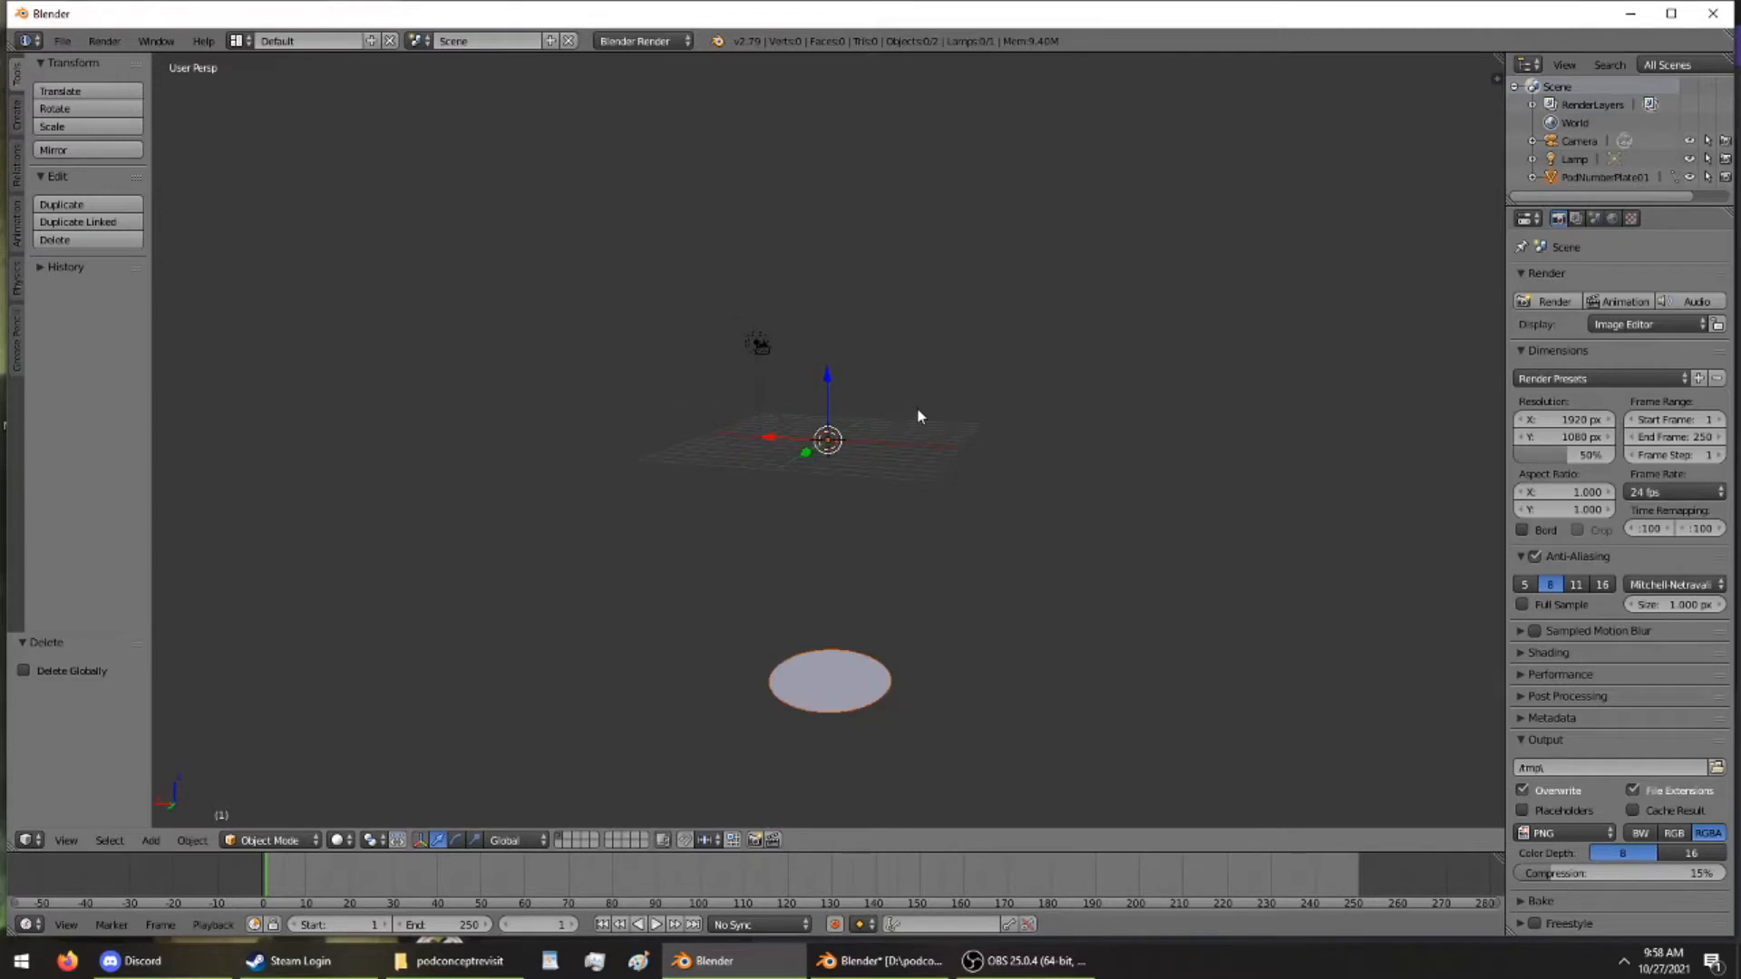
Start another Append from payiferenimportraw.blend, look through its objects and pick PodExterior
left_click(61, 40)
left_click(138, 350)
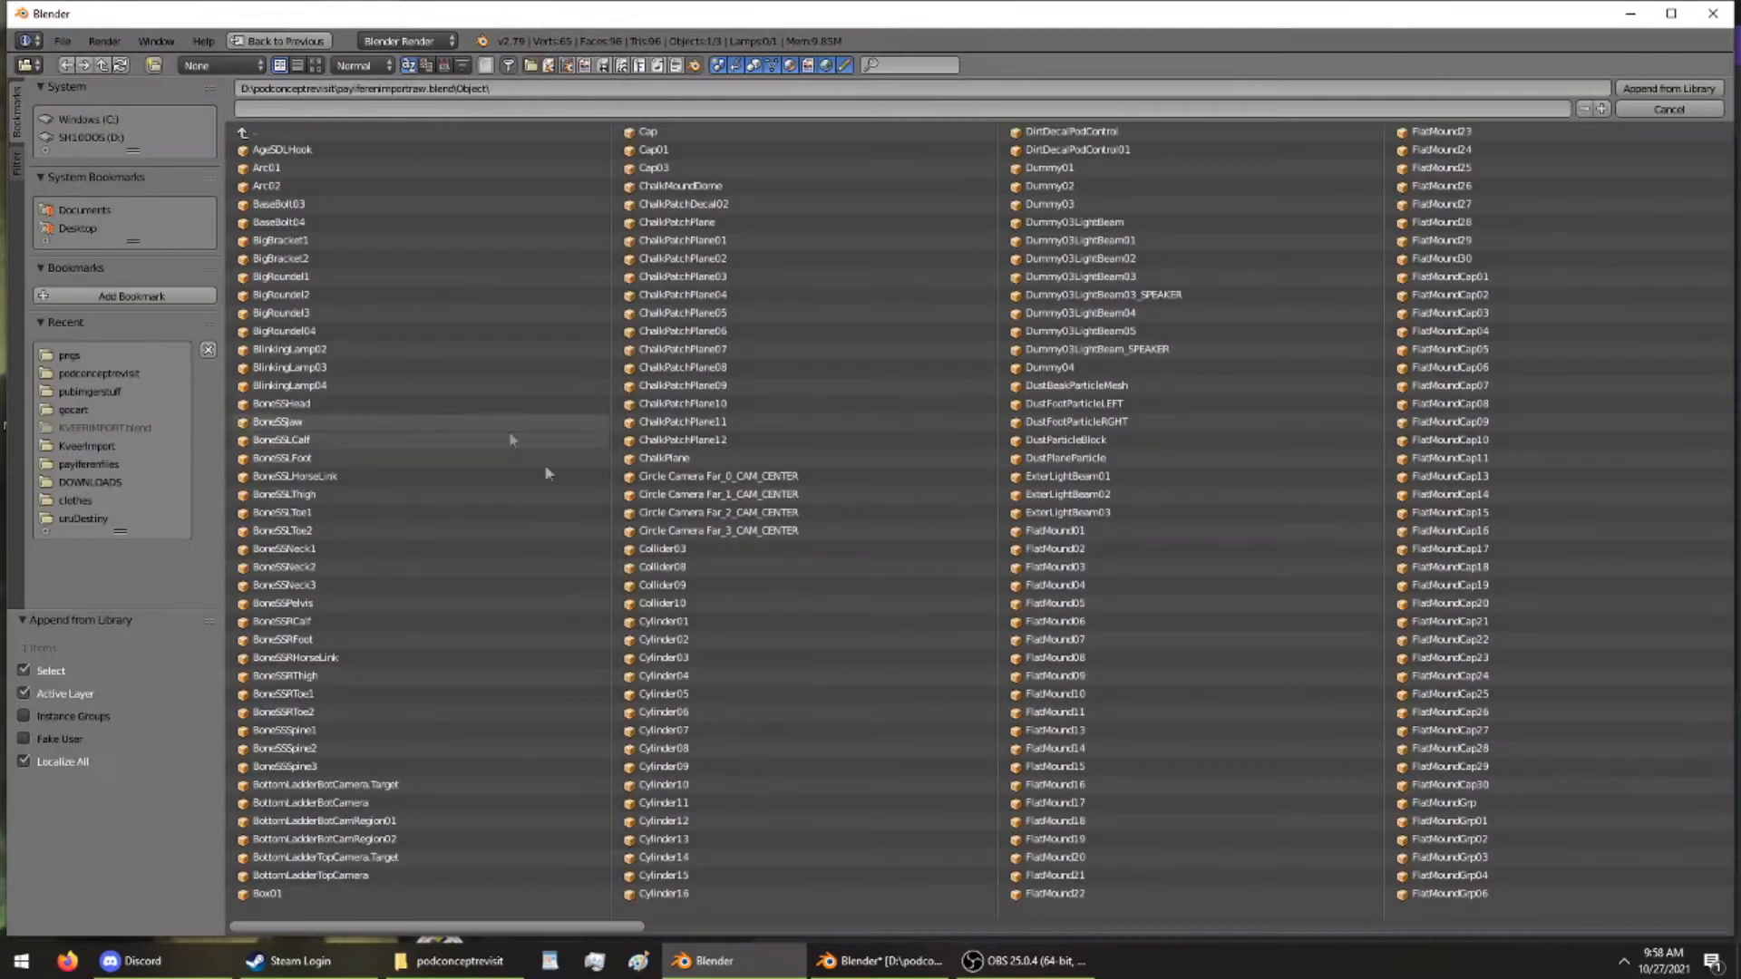
left_click_drag(458, 931, 1383, 883)
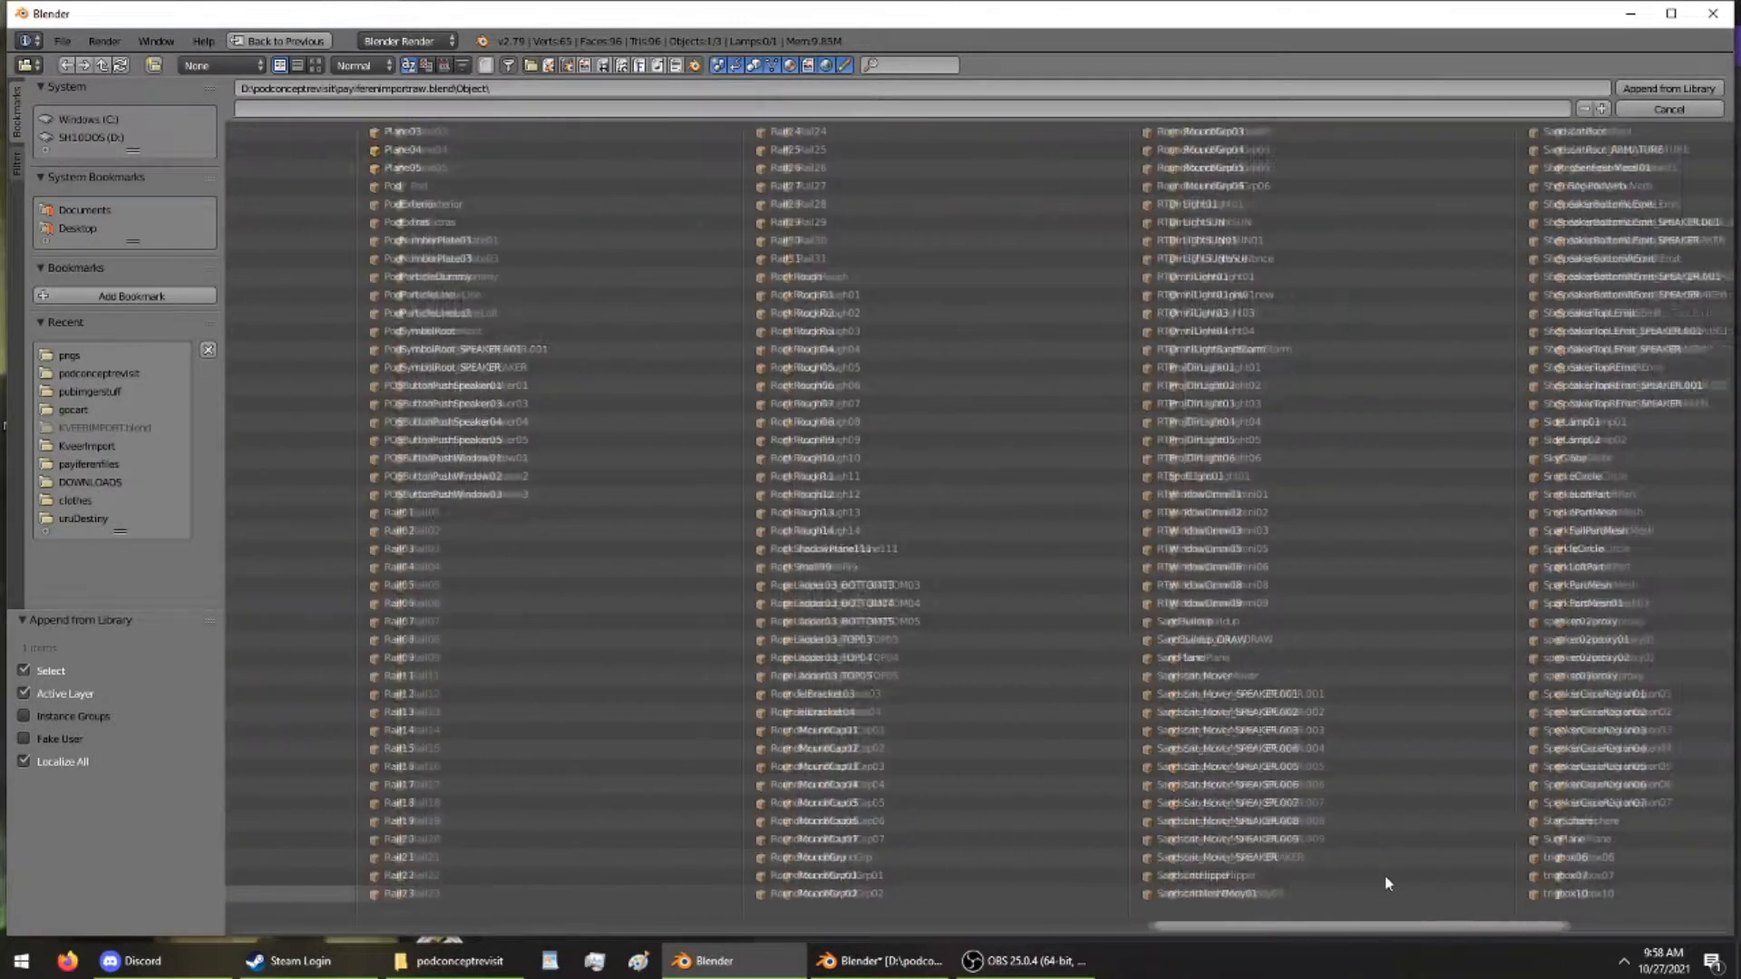
left_click_drag(1219, 922, 1677, 923)
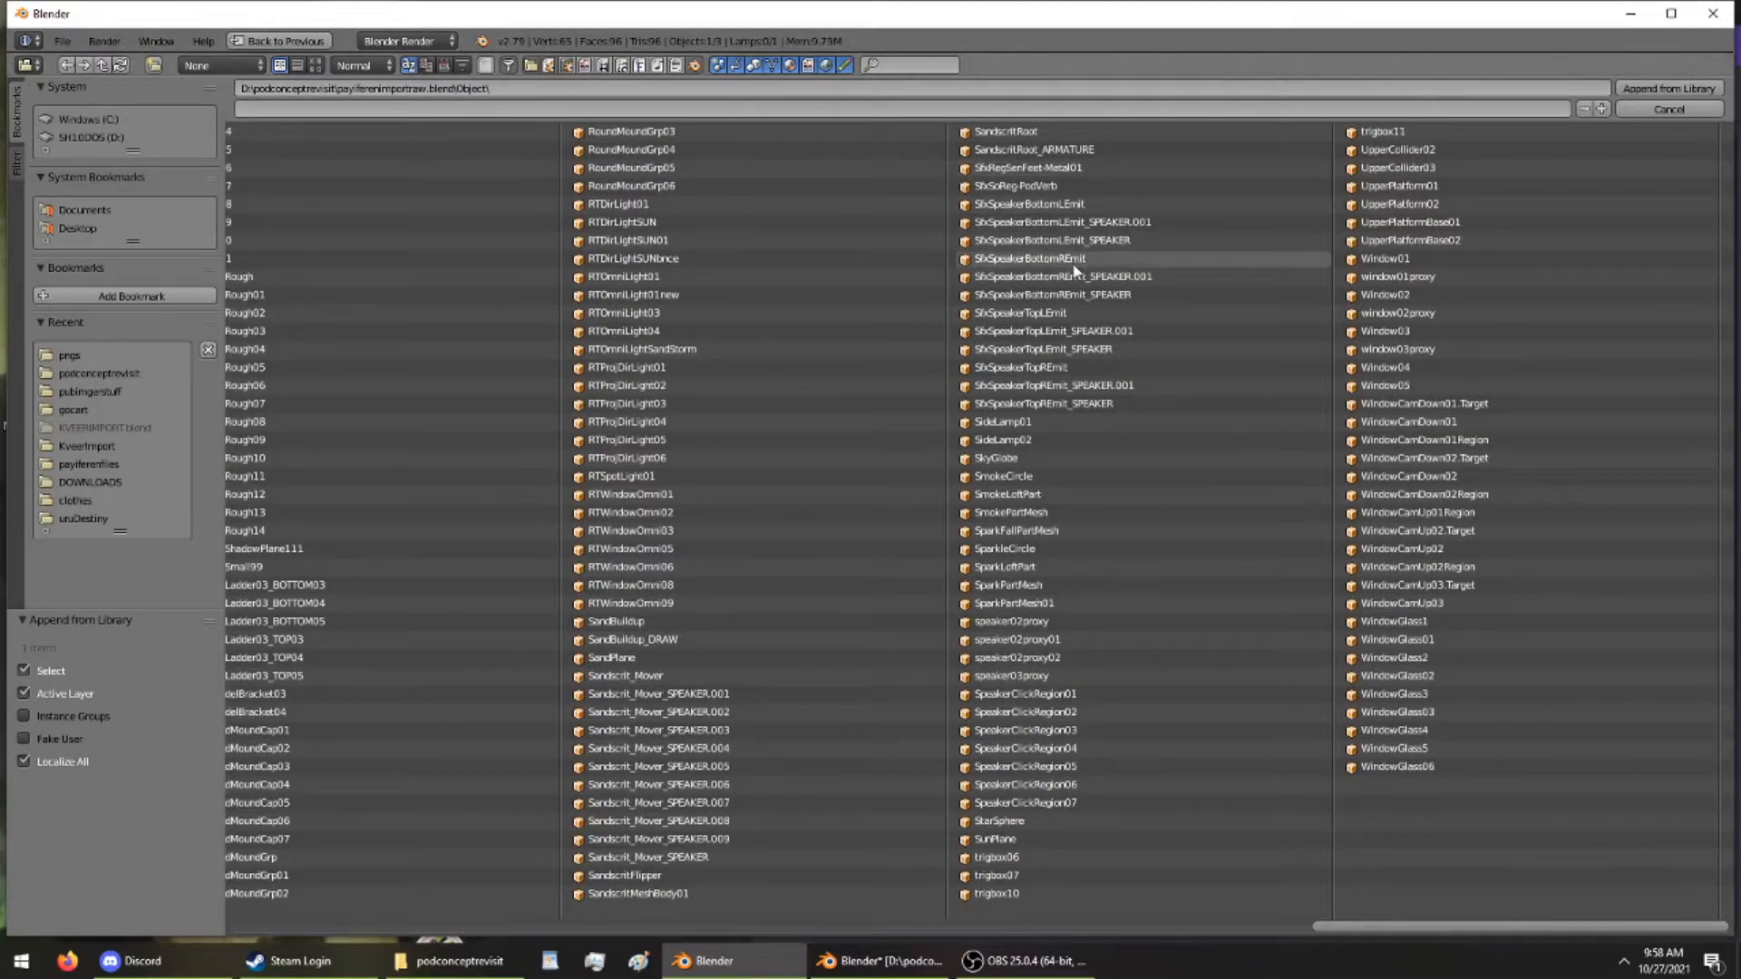
left_click_drag(1481, 934, 1321, 934)
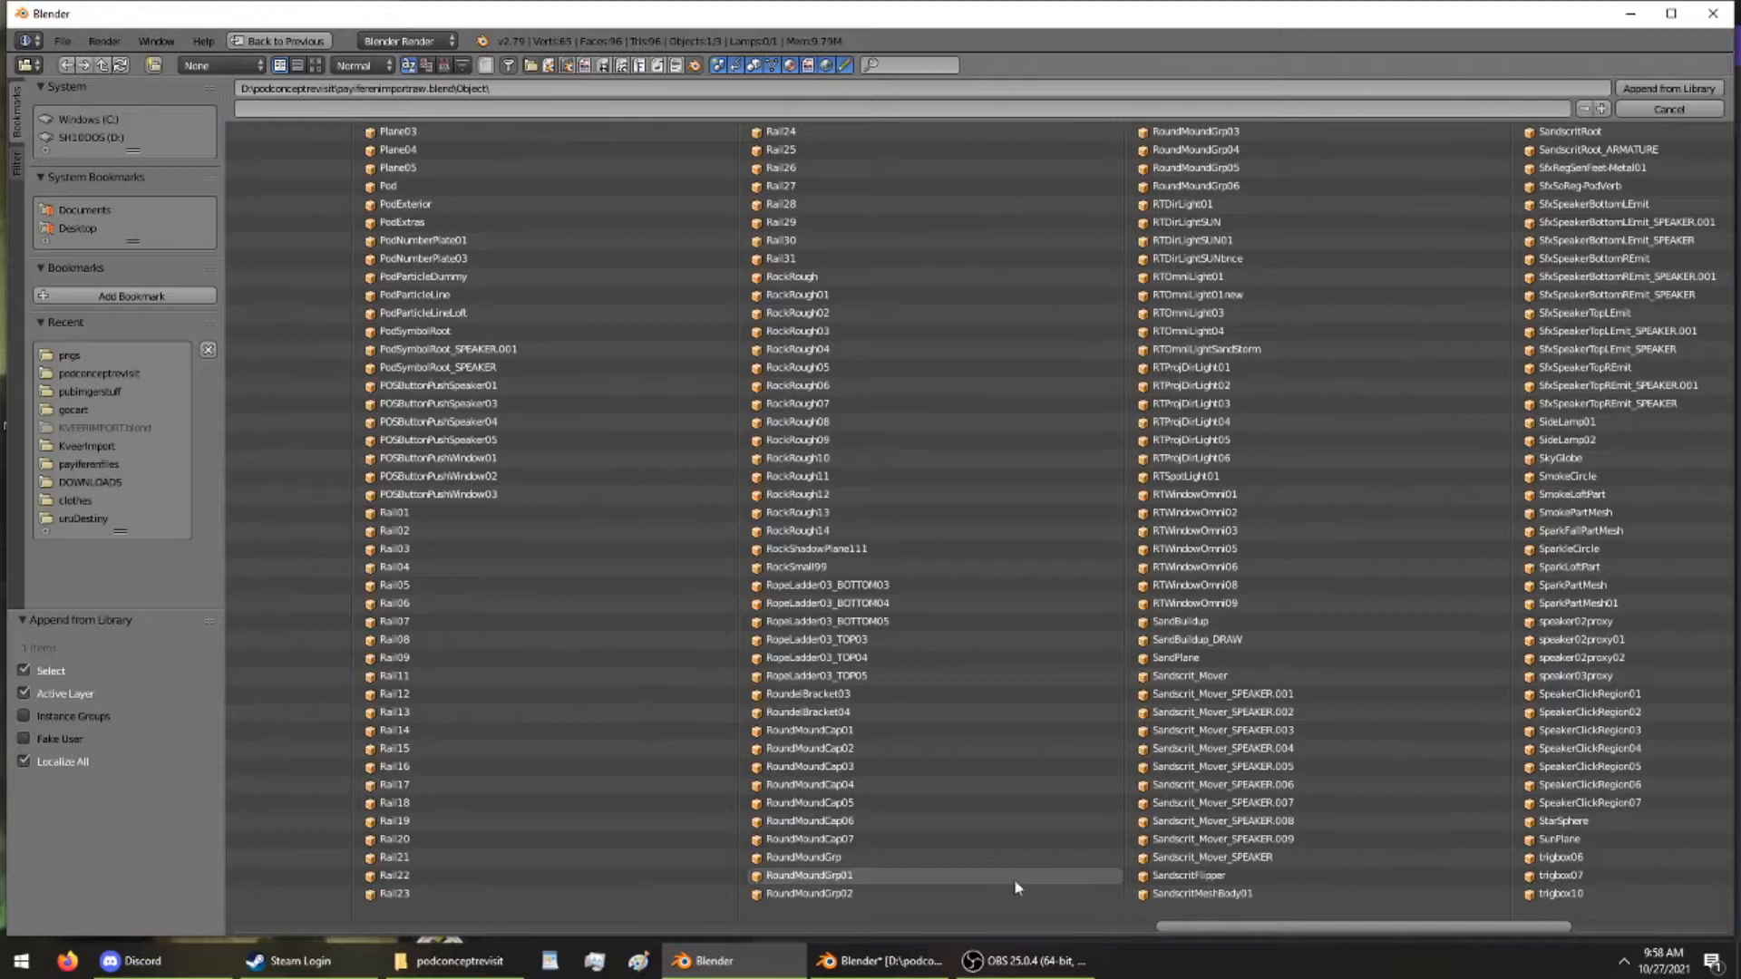
left_click_drag(1369, 934, 1554, 965)
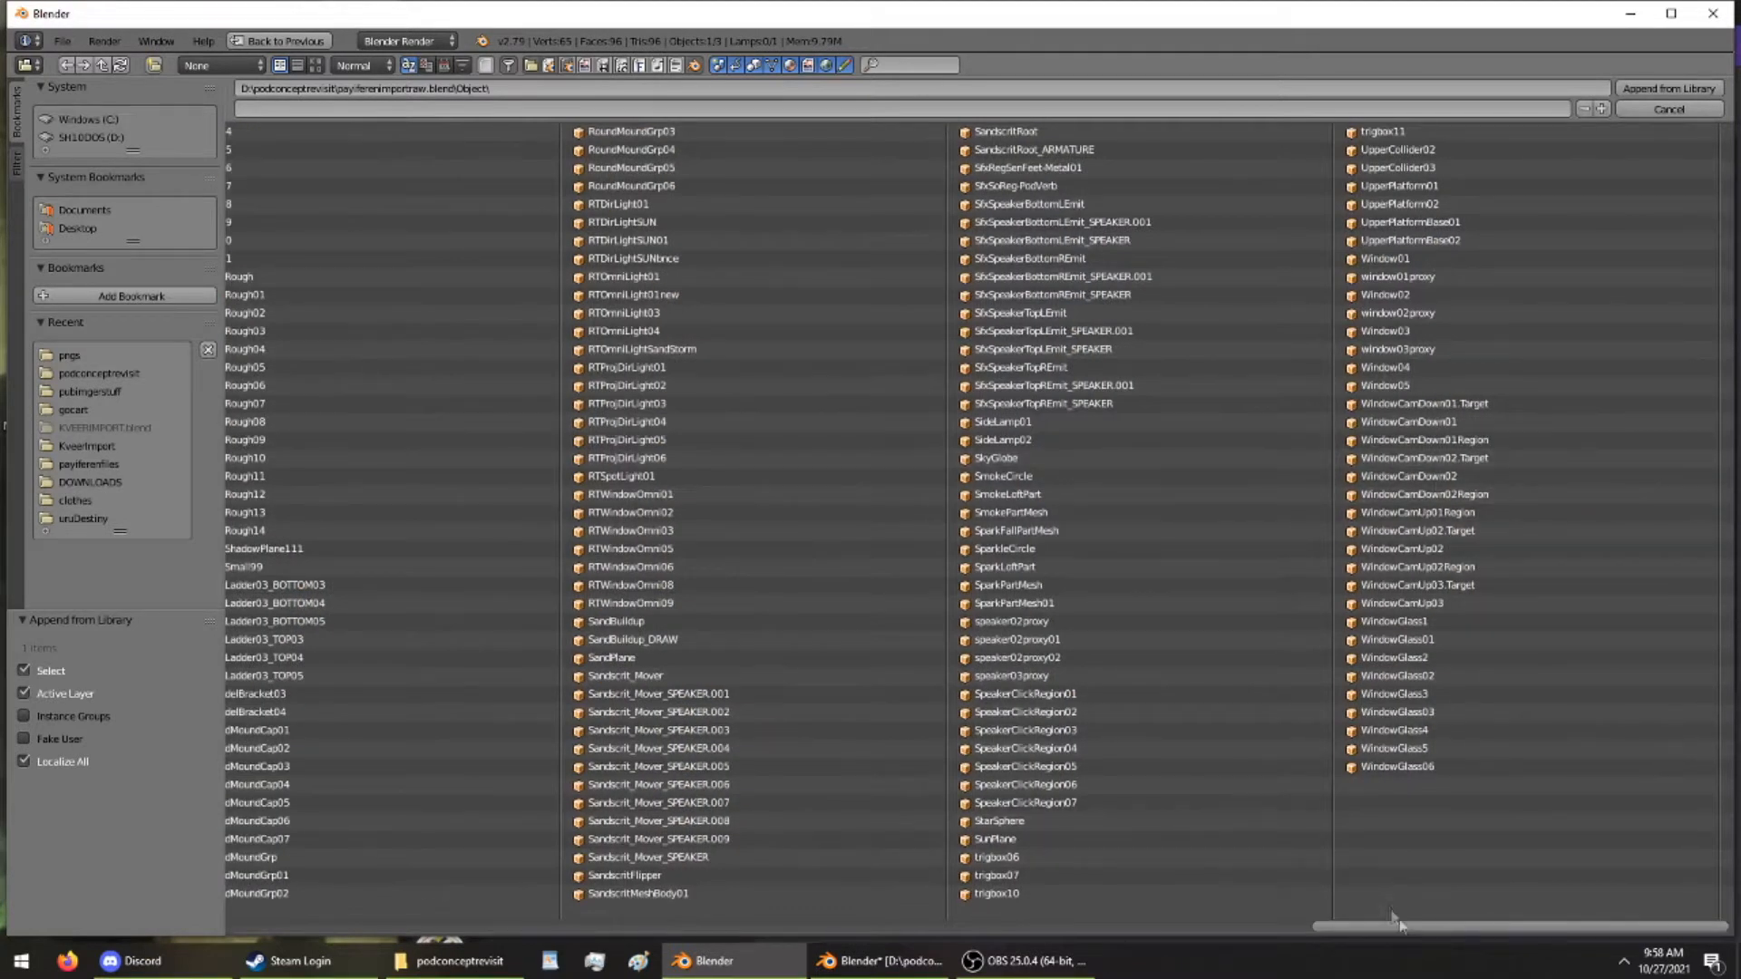
left_click_drag(1400, 927, 1073, 917)
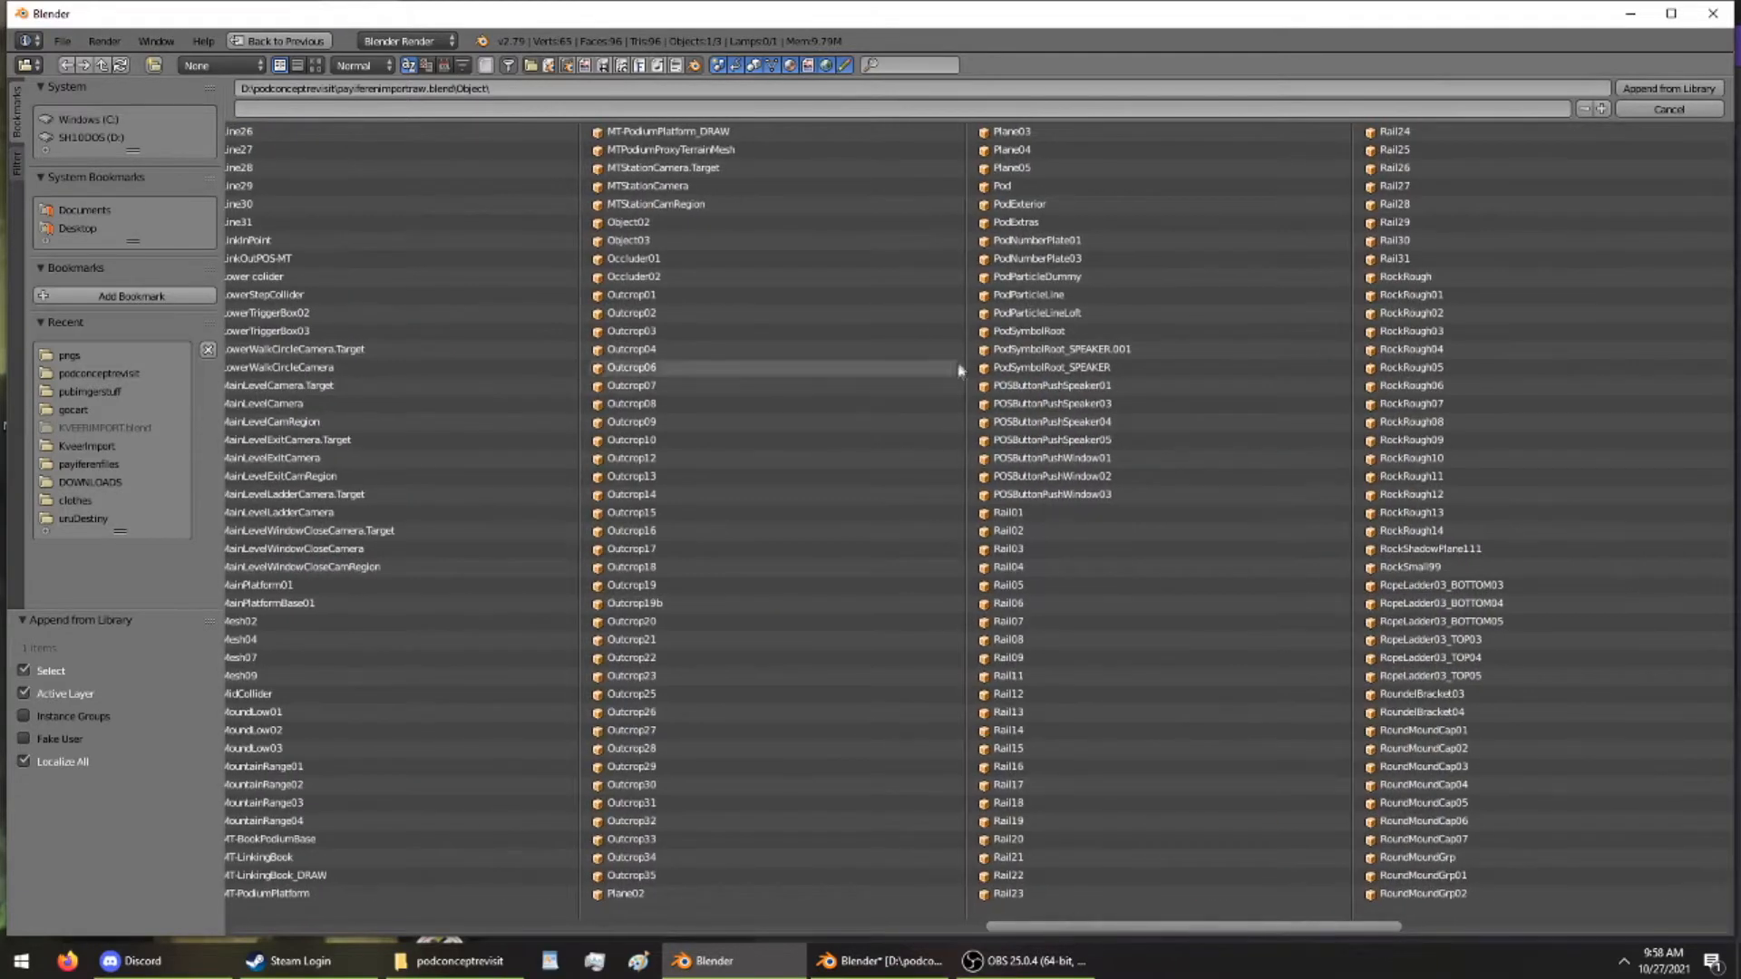
left_click(1019, 206)
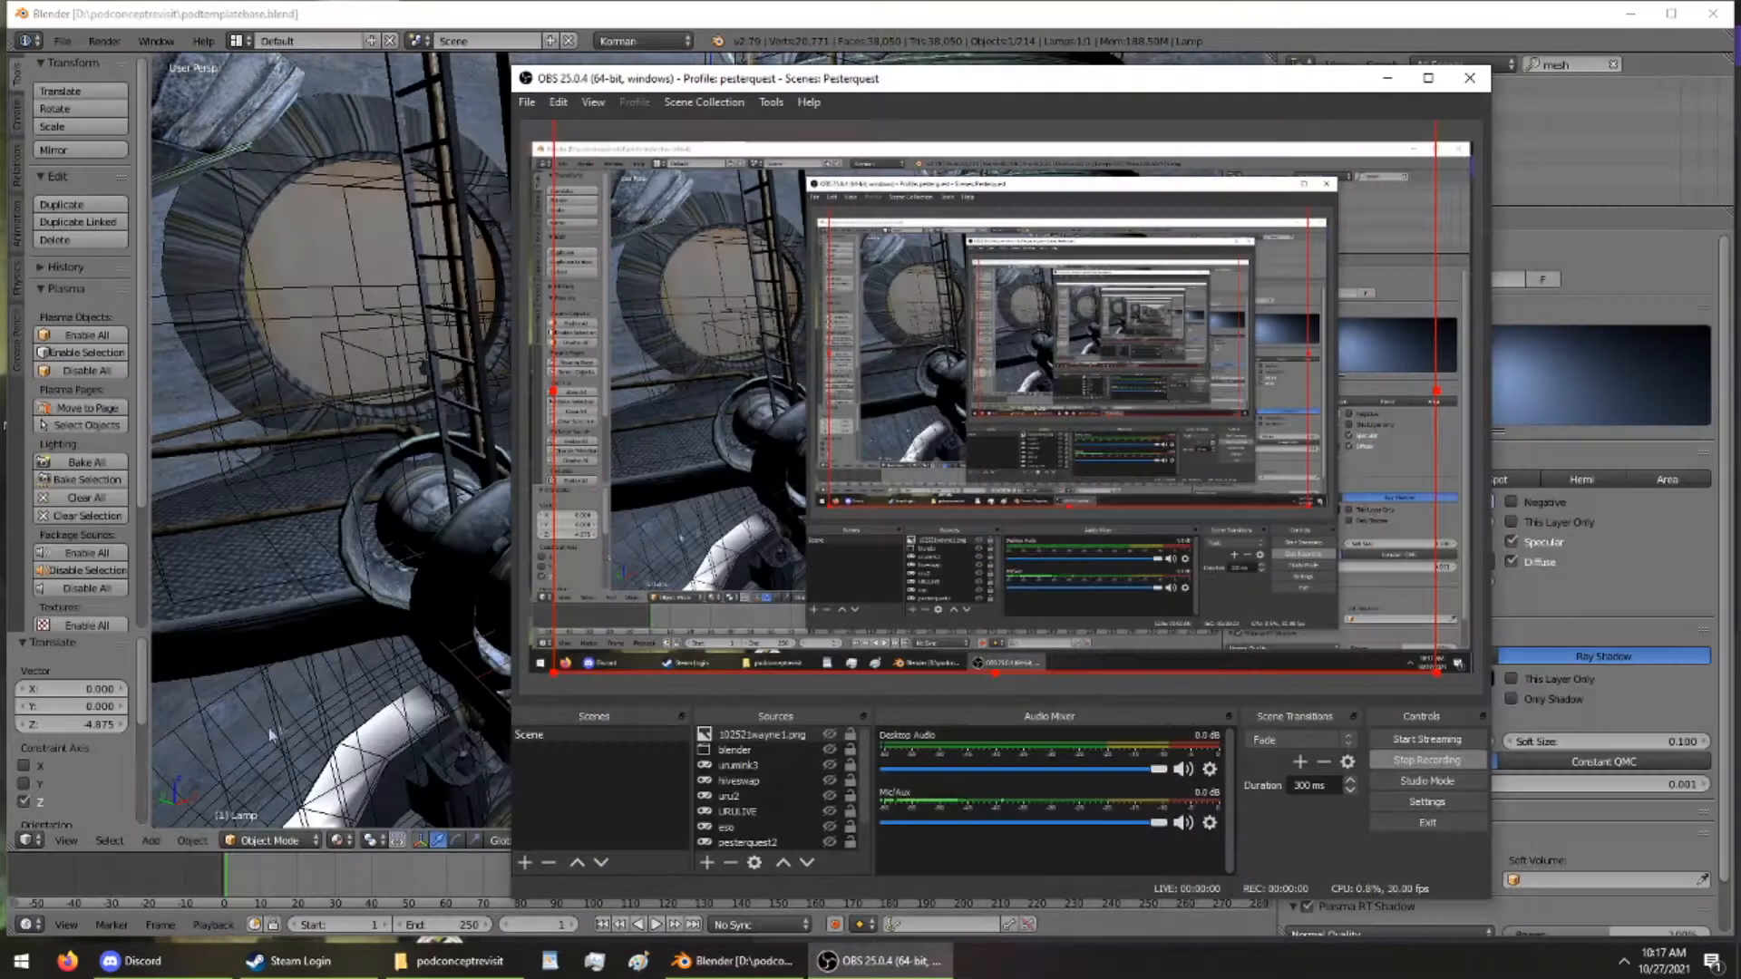
Look over the pod template's interior and save the scene over podtemplatebase.blend
left_click(114, 780)
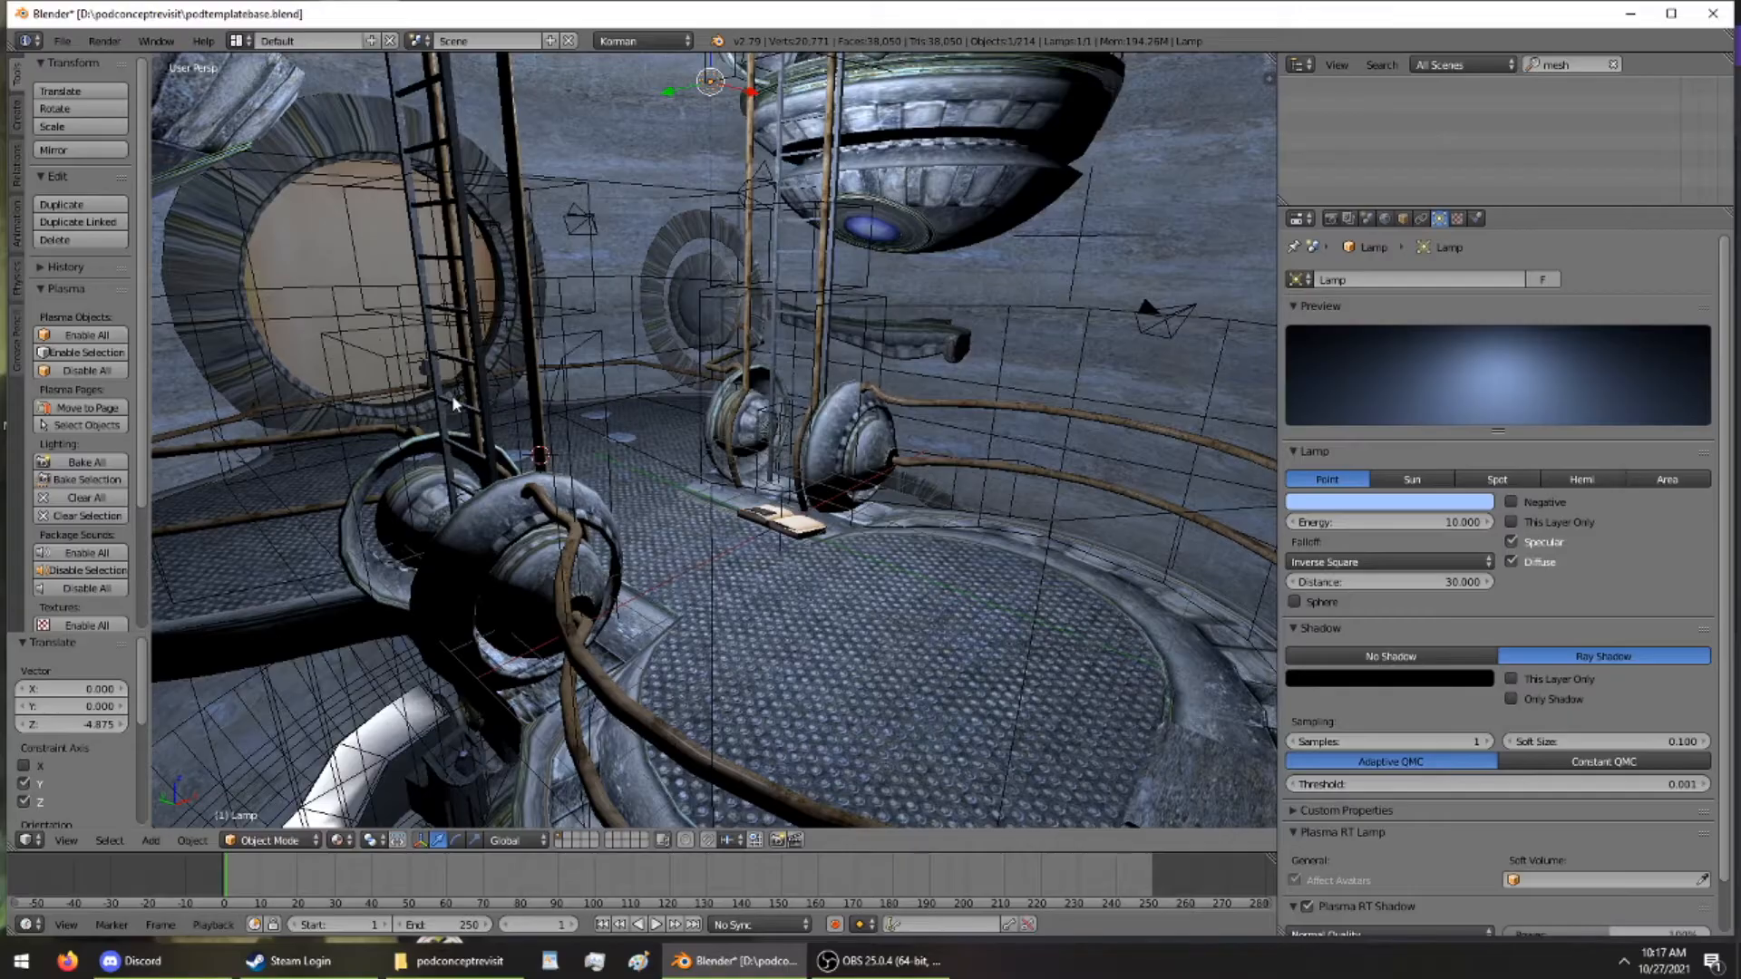
mouse_move(642, 252)
middle_mouse_down()
mouse_move(587, 297)
mouse_move(396, 274)
mouse_move(378, 128)
mouse_move(601, 321)
mouse_move(632, 252)
mouse_move(668, 683)
mouse_move(637, 610)
mouse_move(544, 583)
mouse_move(513, 704)
mouse_move(599, 89)
mouse_move(668, 66)
mouse_move(536, 929)
mouse_move(440, 642)
mouse_move(351, 756)
mouse_move(504, 577)
mouse_move(492, 61)
mouse_move(596, 84)
mouse_move(290, 743)
mouse_move(190, 694)
mouse_move(953, 807)
mouse_move(770, 780)
mouse_move(706, 739)
mouse_move(589, 567)
mouse_move(707, 294)
mouse_move(785, 327)
mouse_move(976, 346)
mouse_move(178, 352)
mouse_move(1251, 354)
mouse_move(1004, 359)
mouse_move(1055, 392)
mouse_move(1149, 372)
mouse_move(1057, 357)
mouse_move(1130, 405)
mouse_move(1099, 504)
mouse_move(634, 369)
mouse_move(327, 332)
mouse_move(268, 344)
mouse_move(292, 439)
middle_mouse_up()
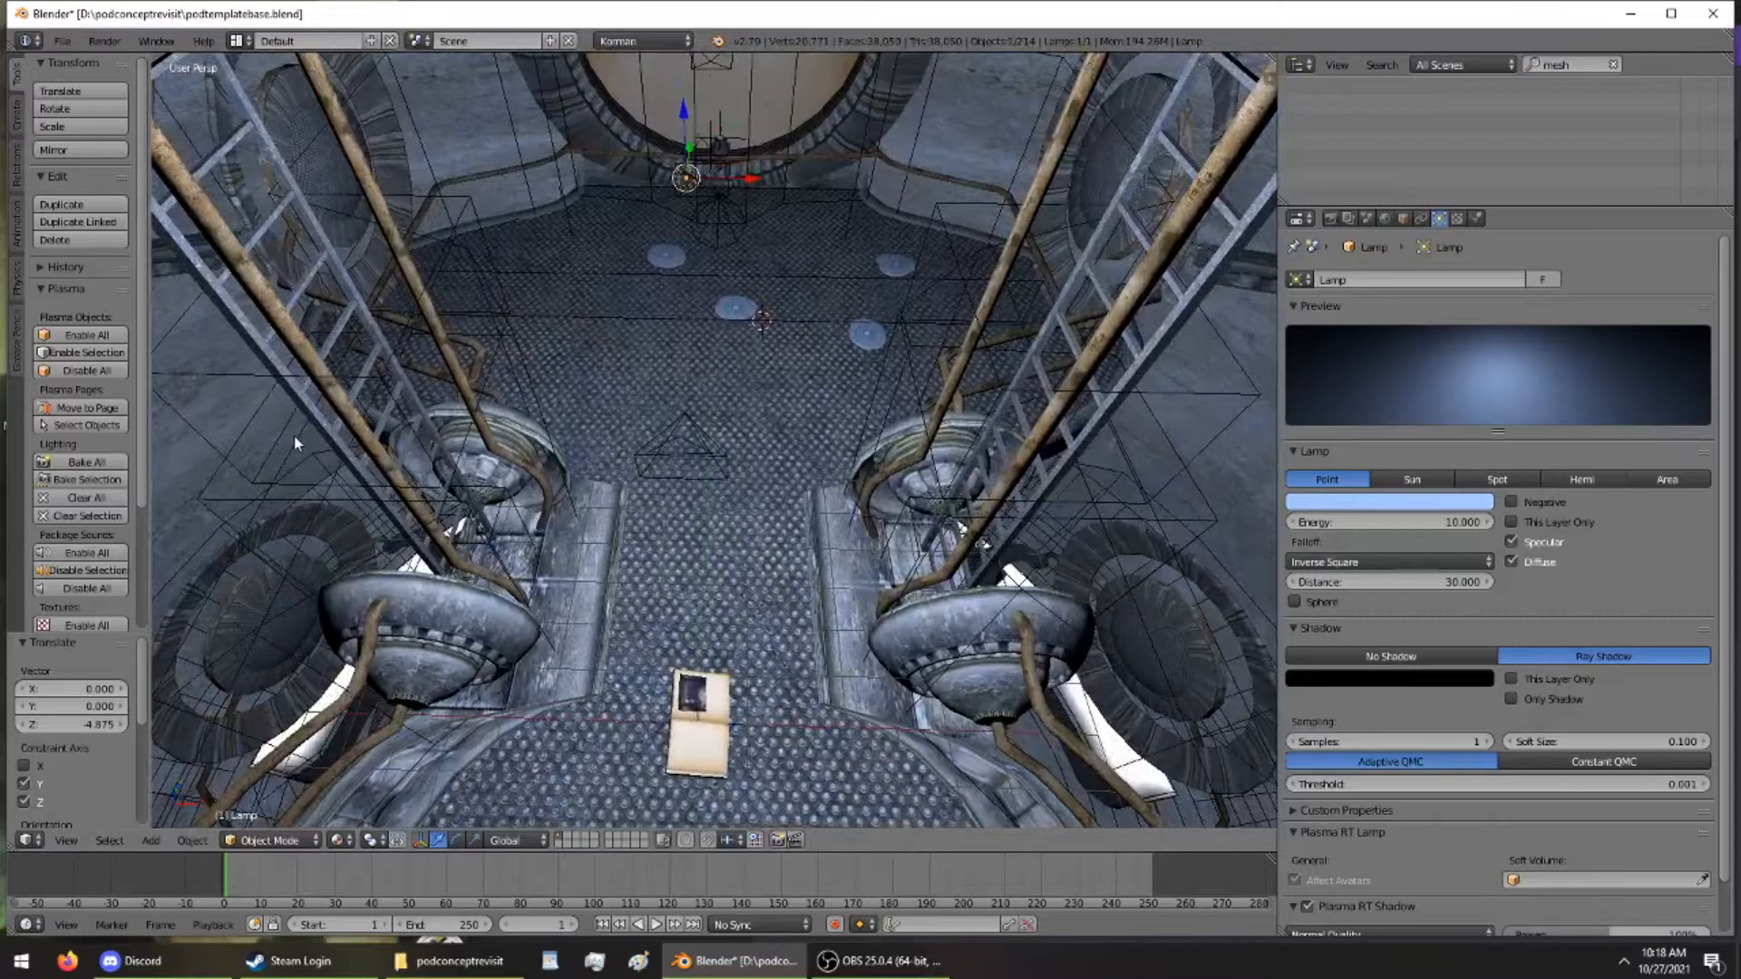
key("ctrl+s")
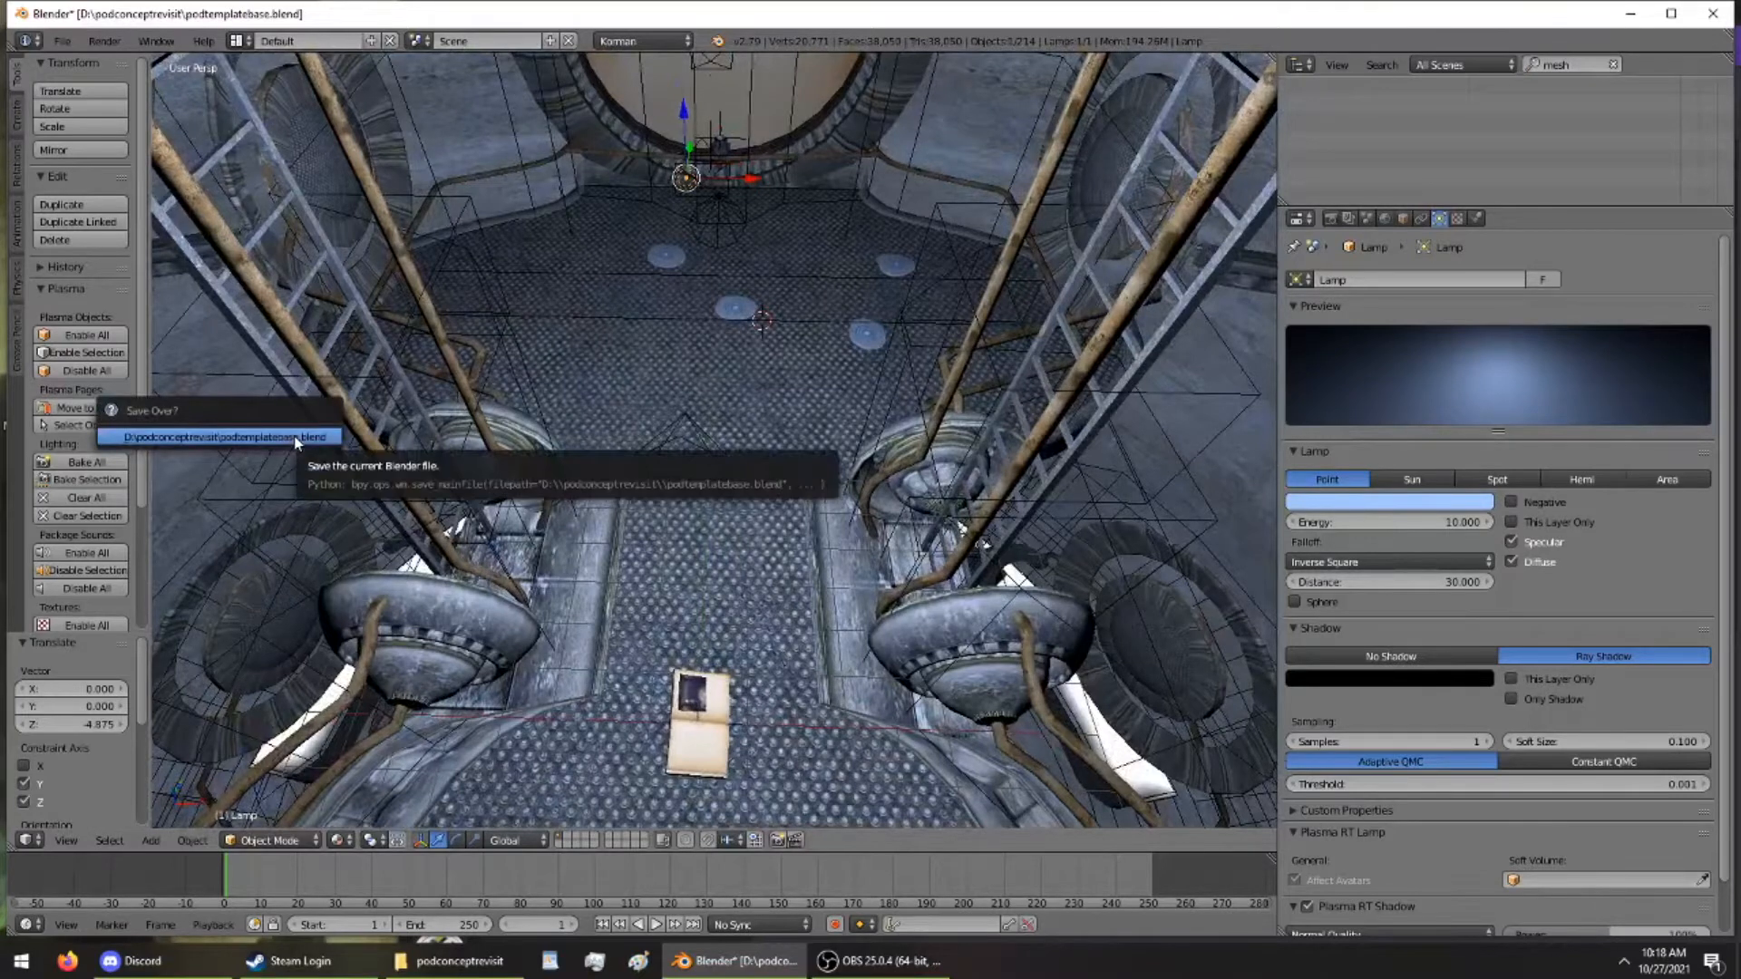
left_click(331, 439)
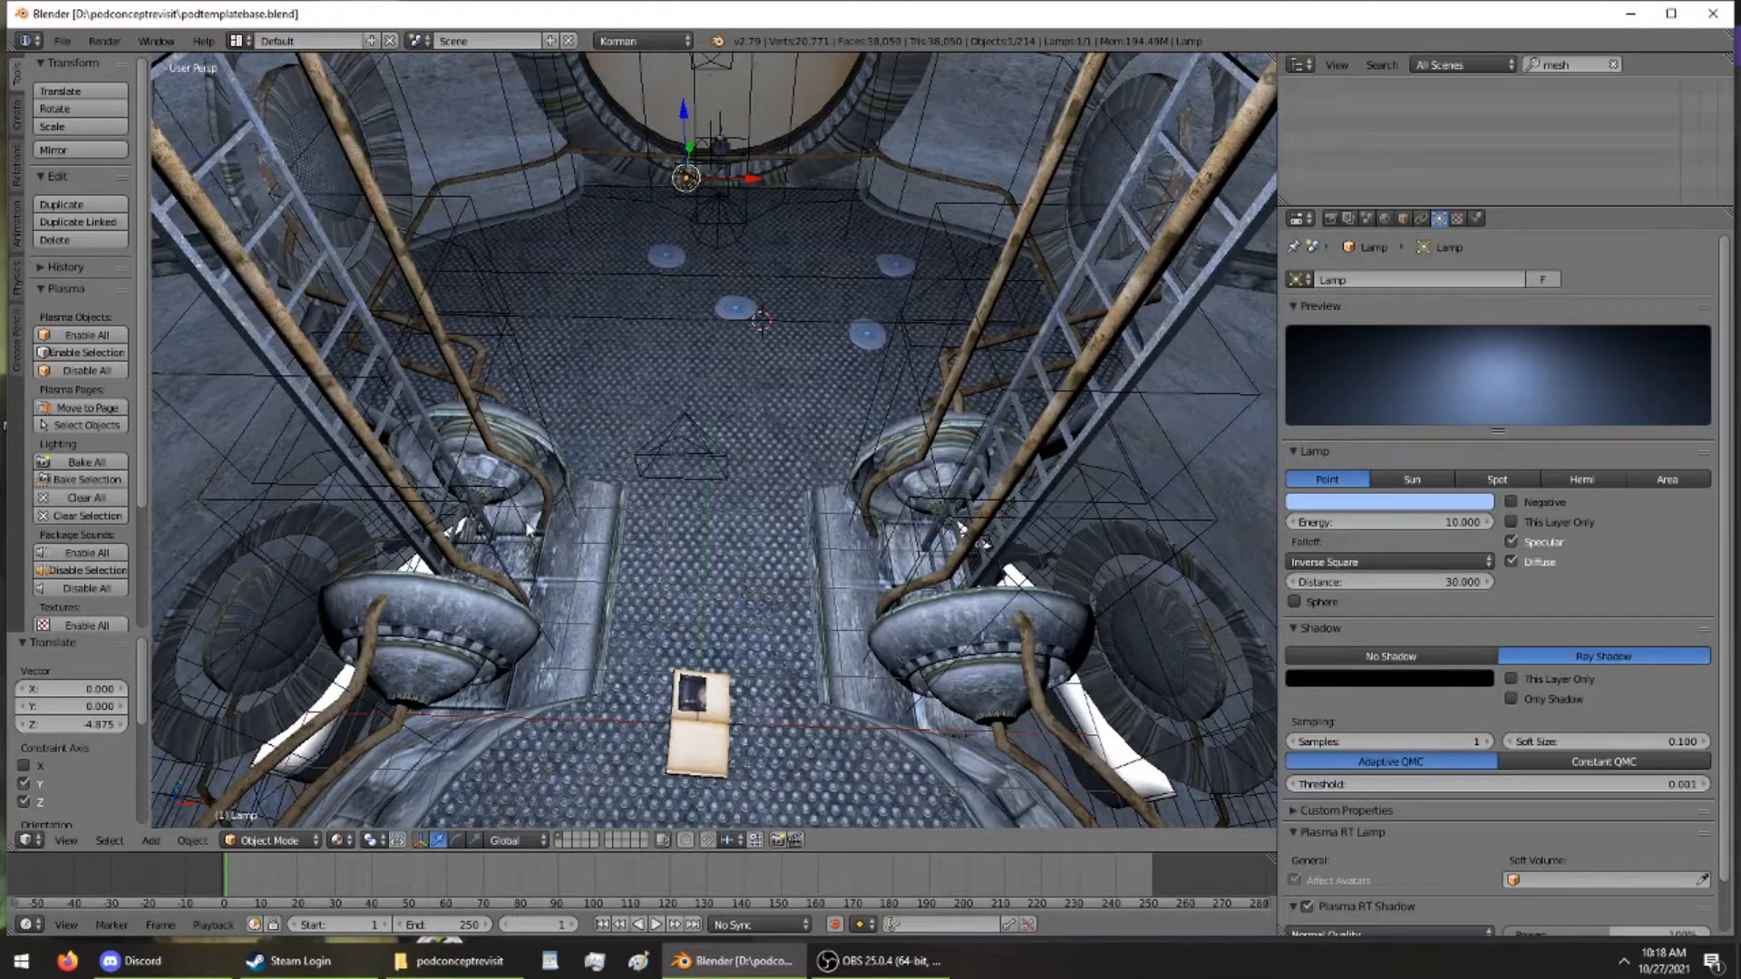
Save the pod scene under the new name PayifernPodAskew.blend in the podconceptrevisit folder
middle_click_drag(596, 517, 642, 646)
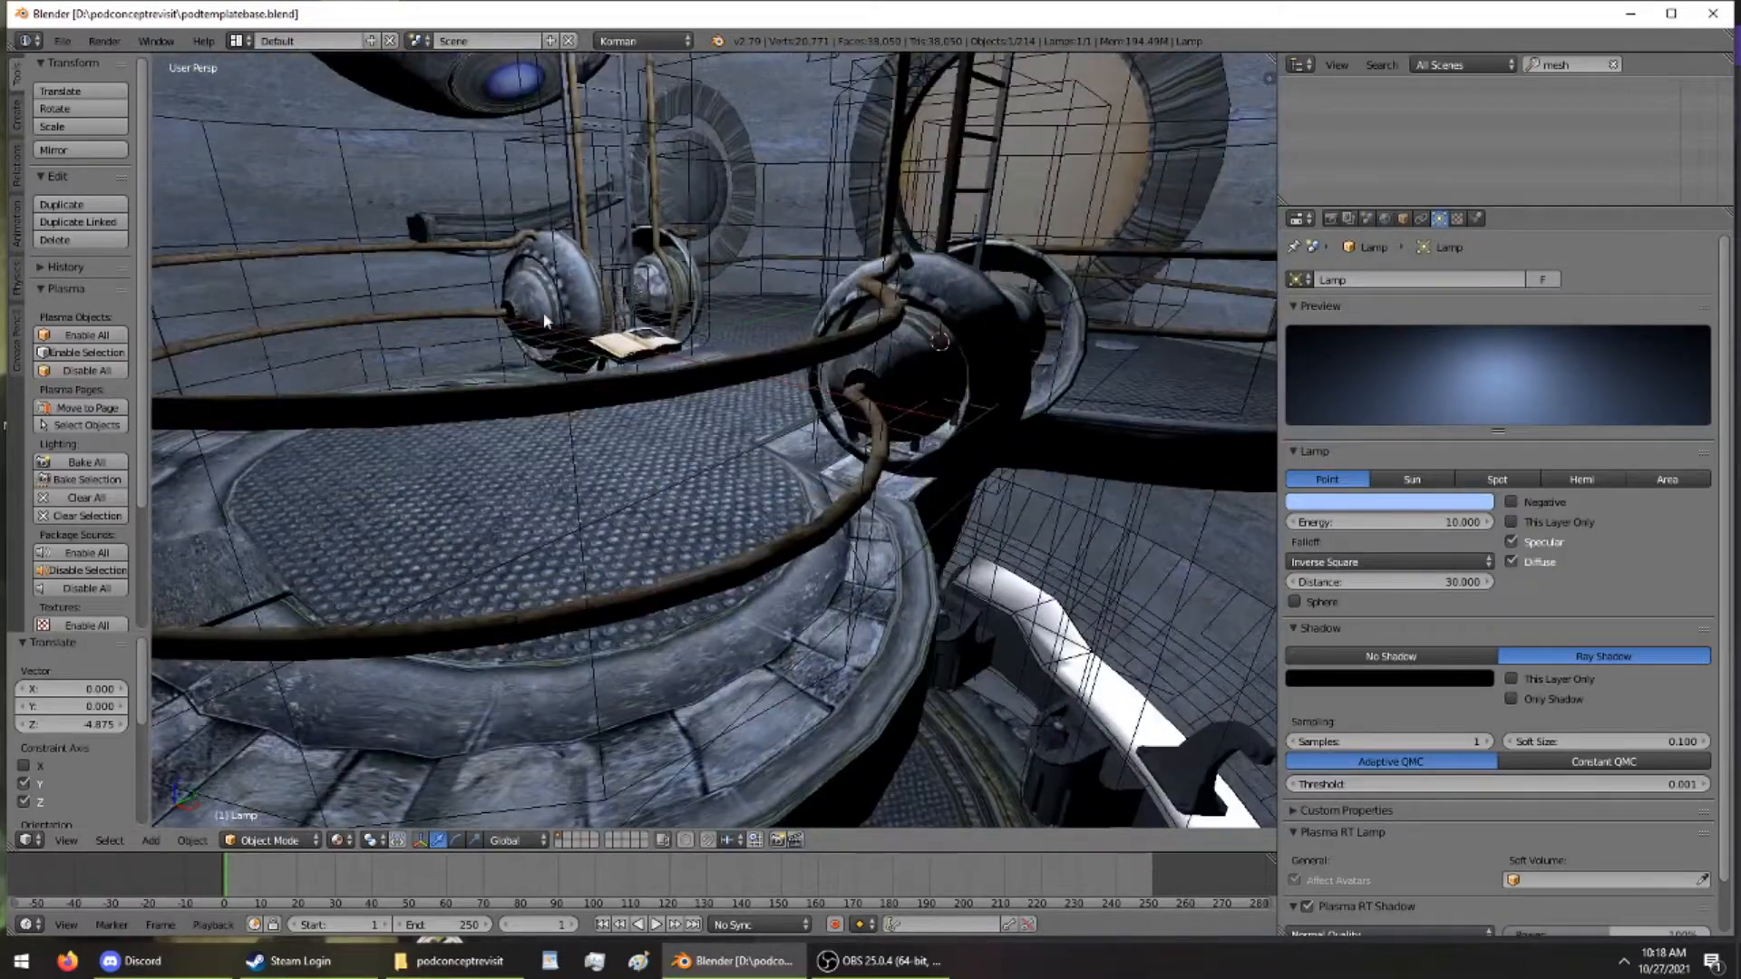
key("KP_Decimal")
middle_click_drag(556, 346, 525, 428)
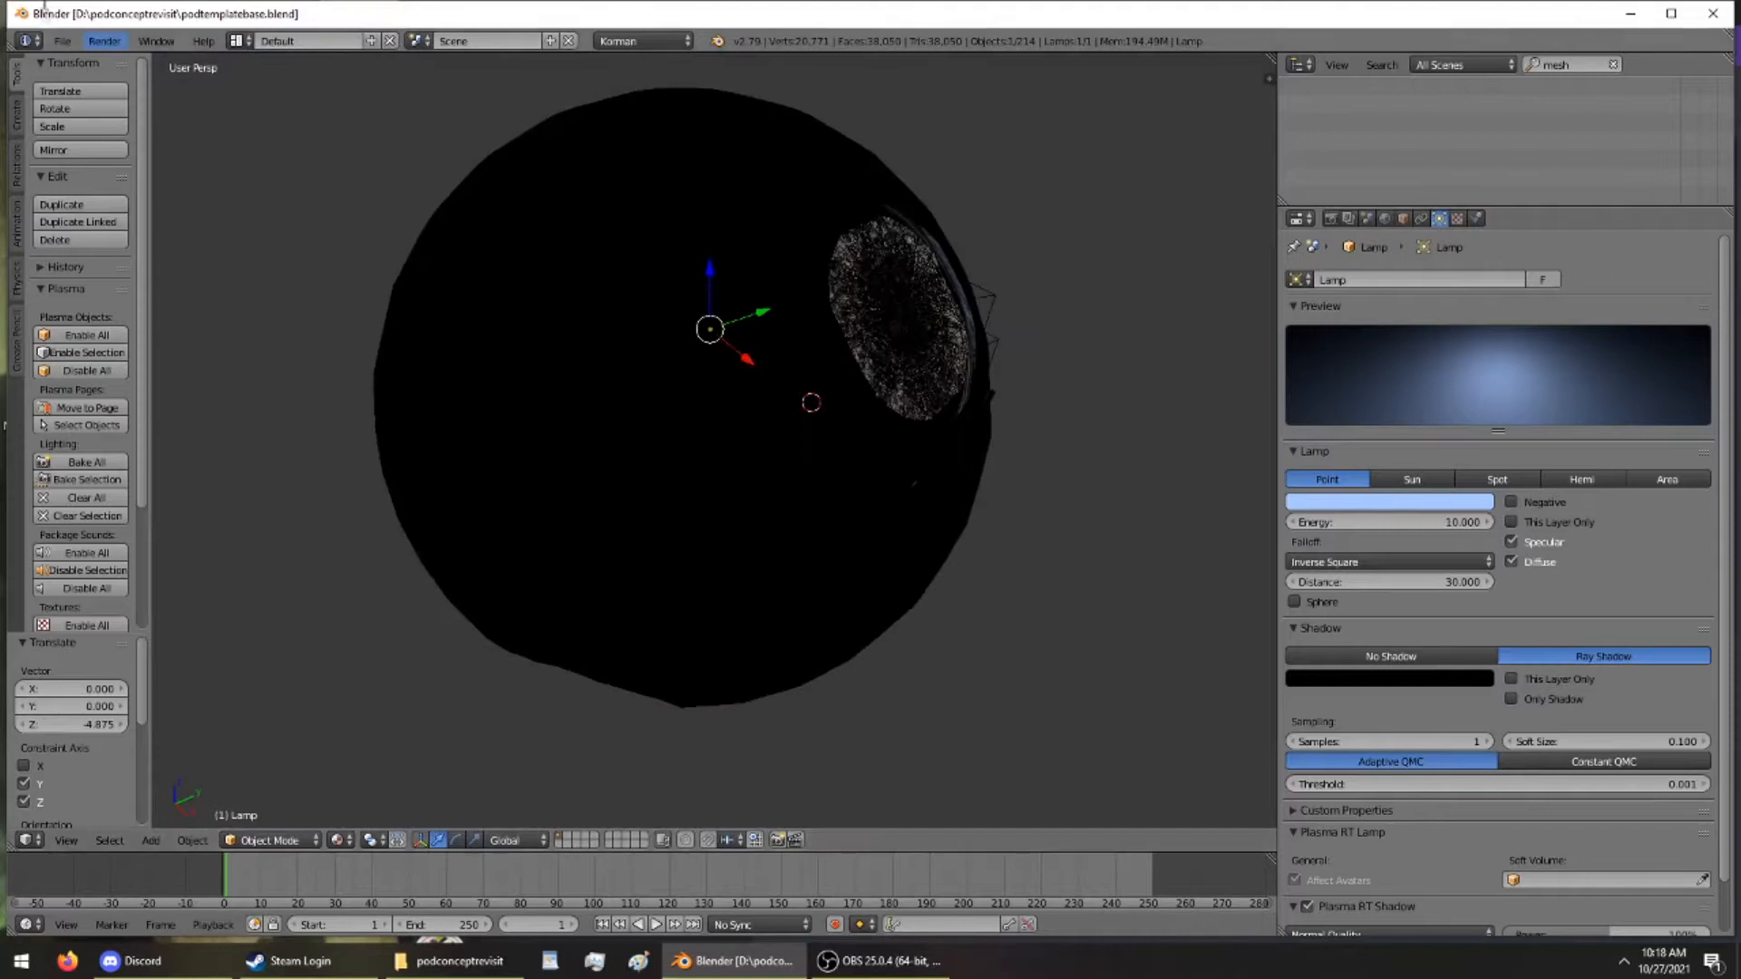
left_click(62, 40)
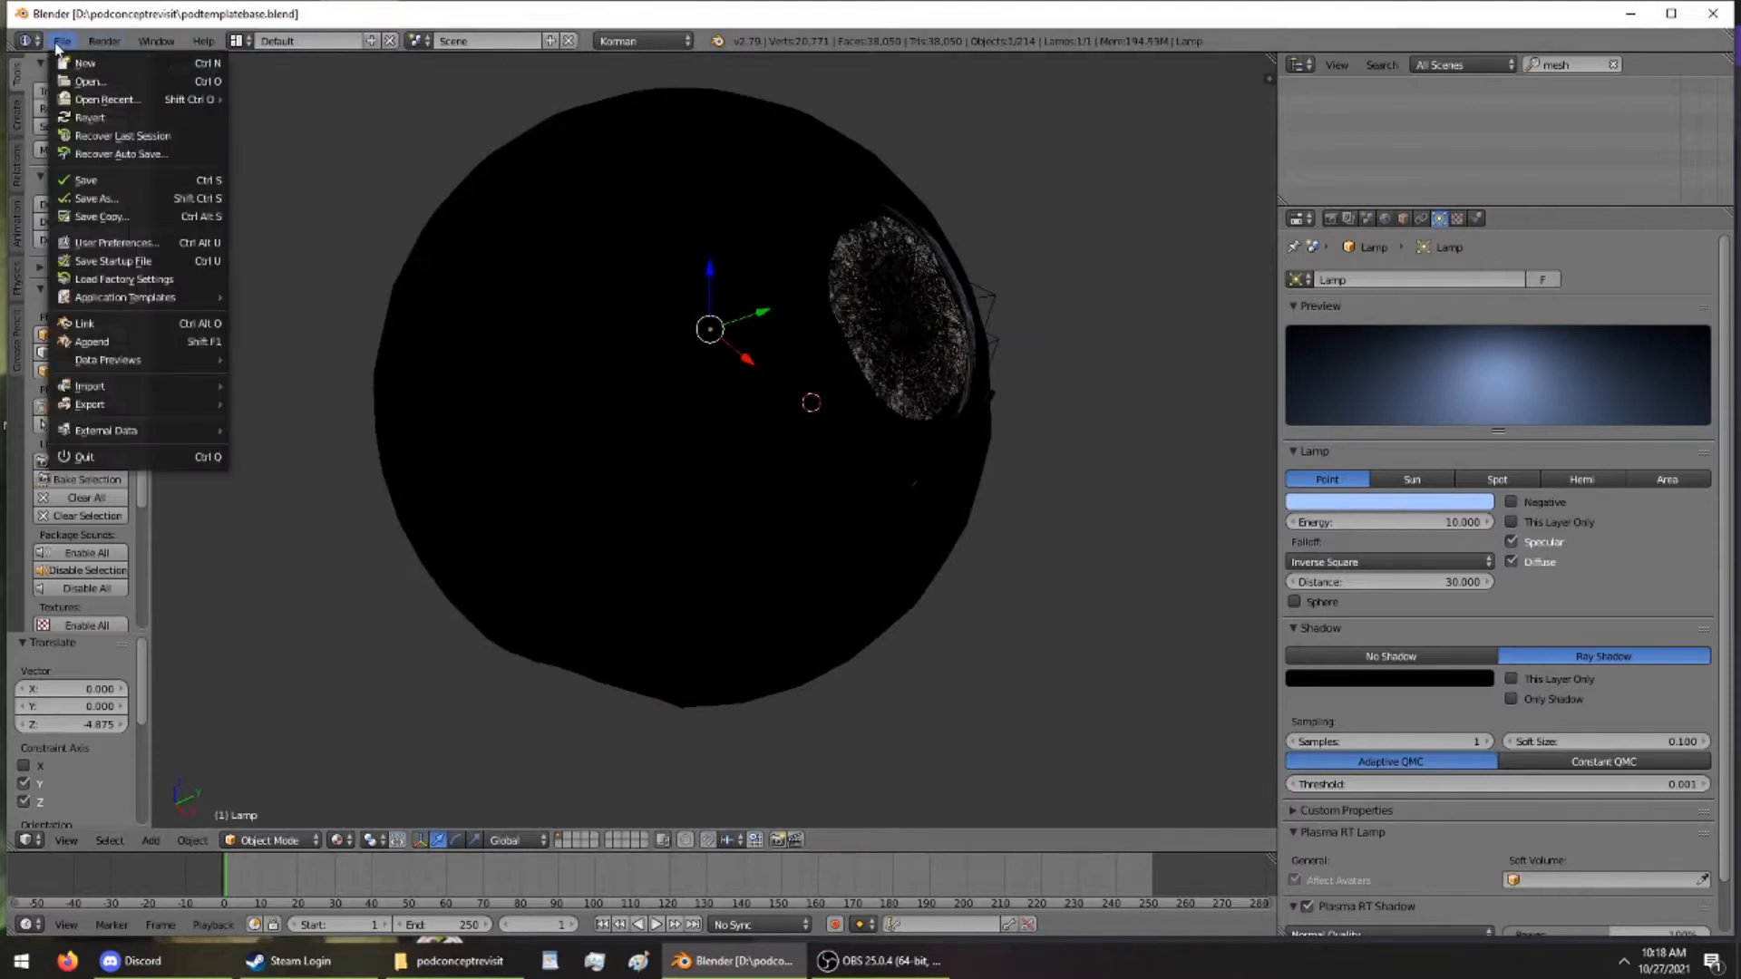
left_click(114, 199)
left_click(317, 109)
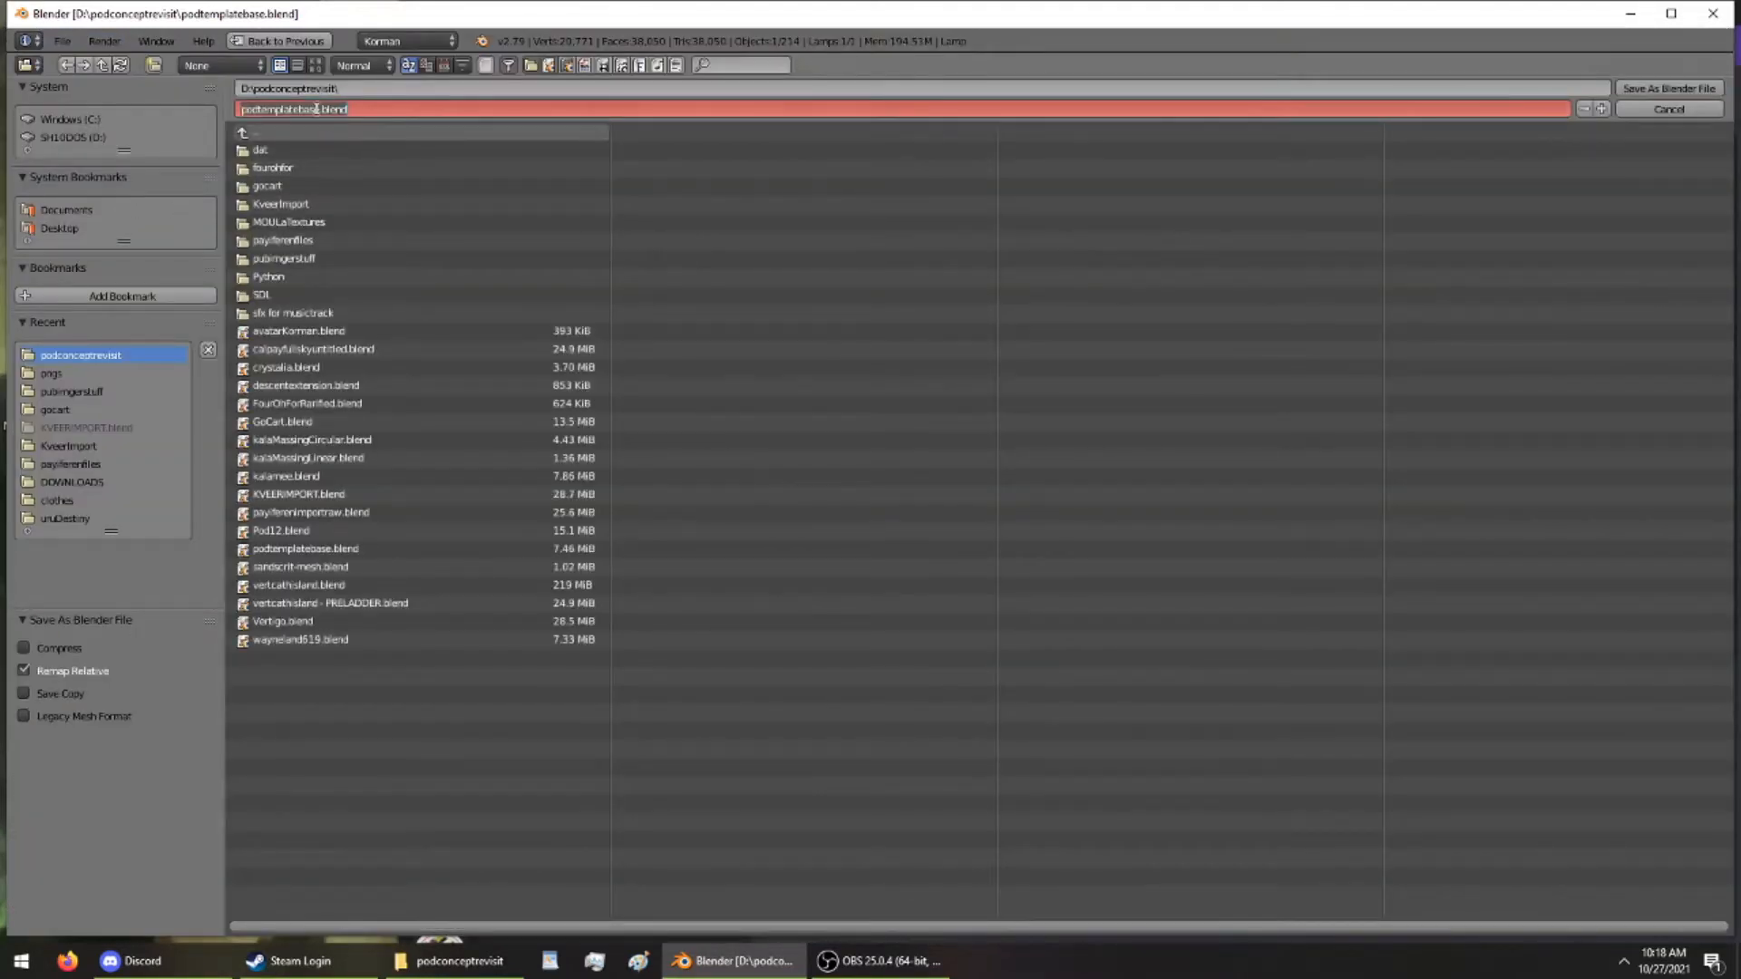
key("Left")
key("Delete")
key("Delete")
key("Delete")
key("Delete")
key("Delete")
key("Delete")
key("Delete")
key("Delete")
key("Delete")
key("Delete")
key("Delete")
key("Delete")
key("Delete")
key("Delete")
key("Delete")
key("Delete")
left_click(441, 167)
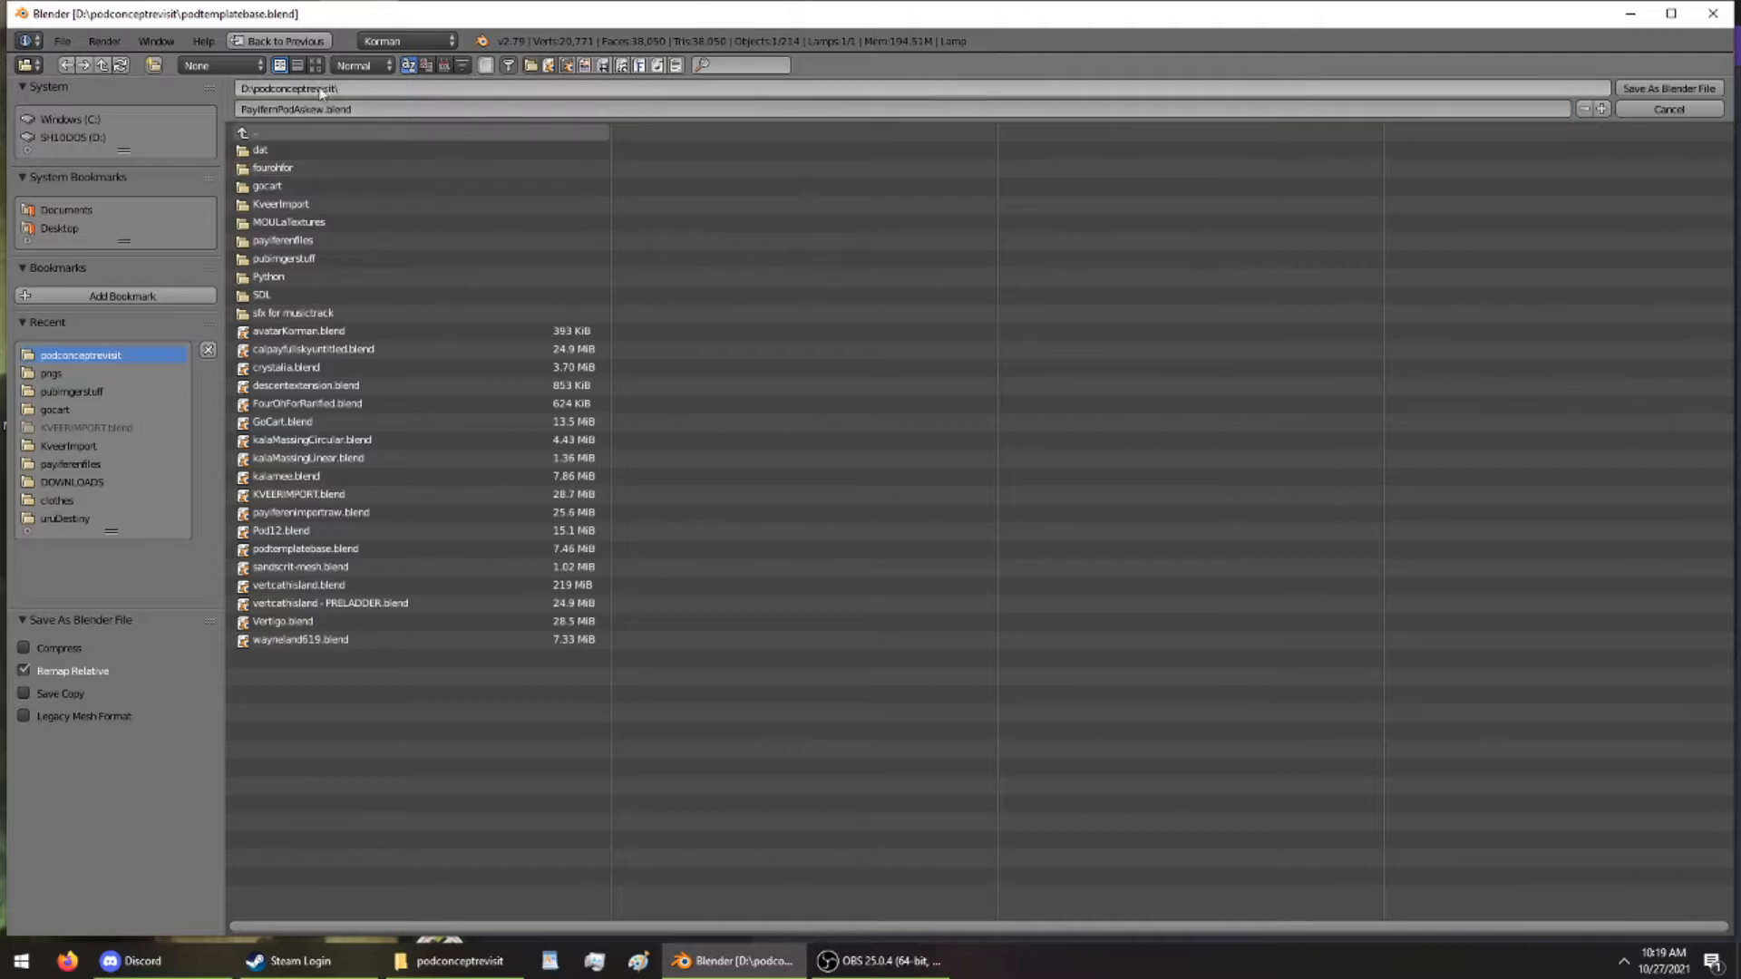
left_click(1669, 87)
Filter the outliner to entries matching "link"
middle_click_drag(590, 391, 819, 457)
scroll(868, 517, "down", 6)
scroll(867, 518, "up", 5)
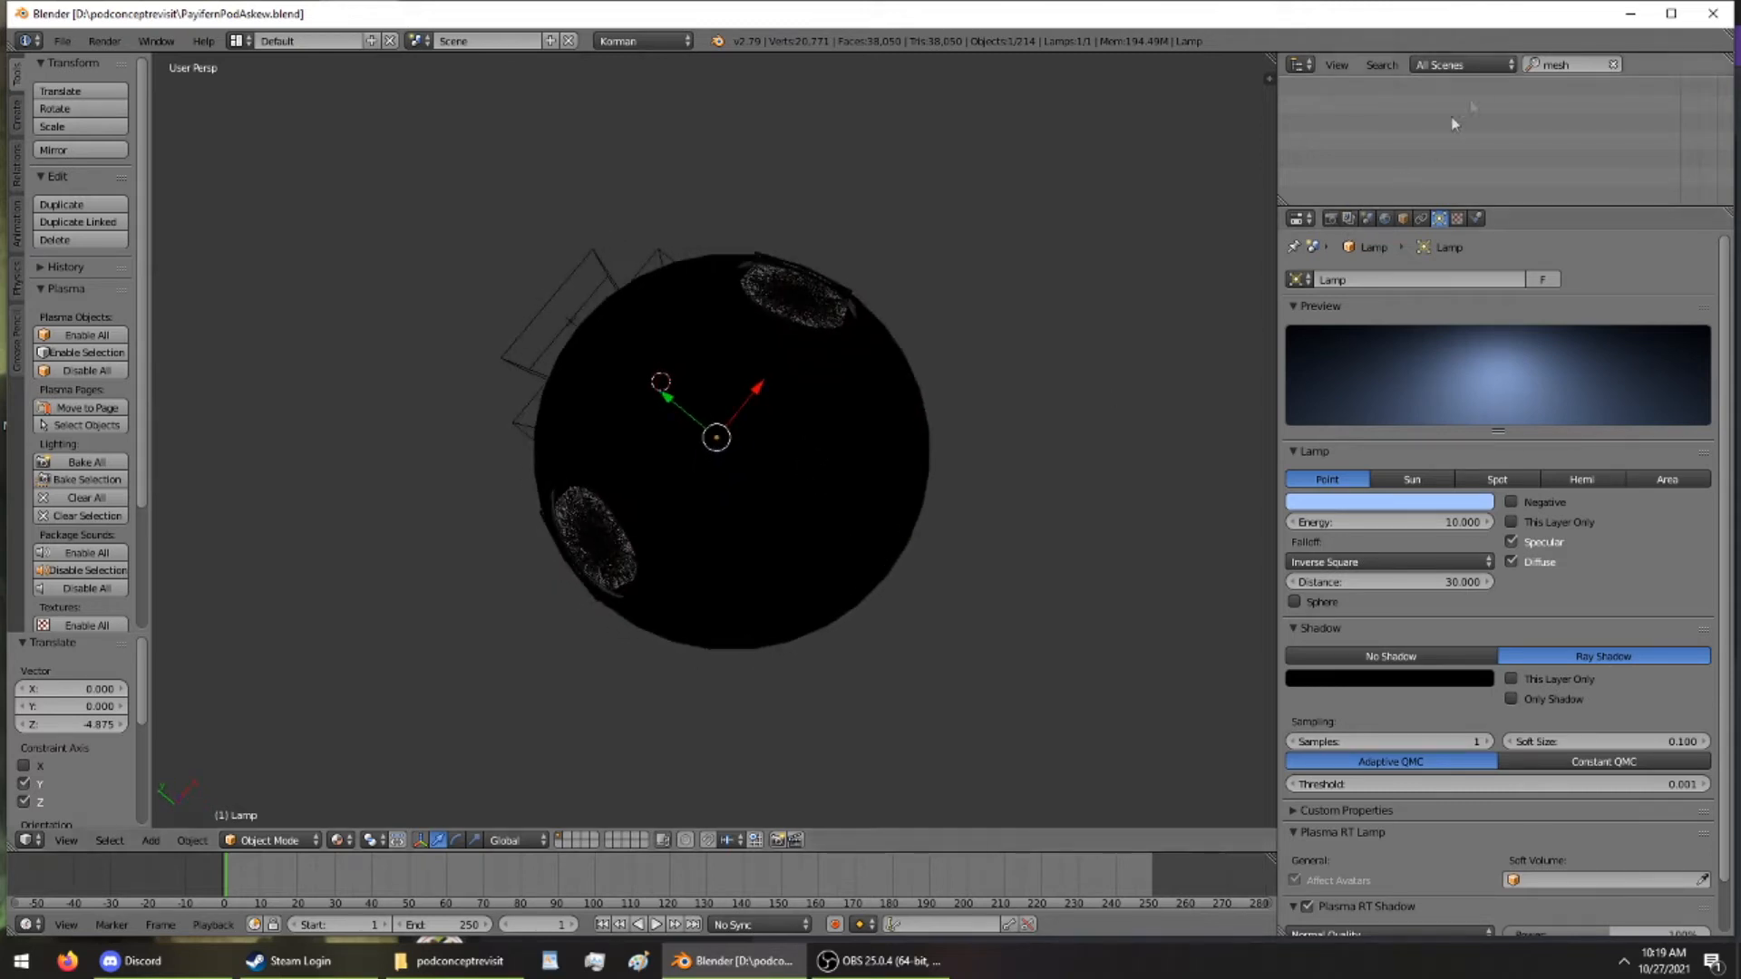
left_click(1619, 64)
left_click(1574, 64)
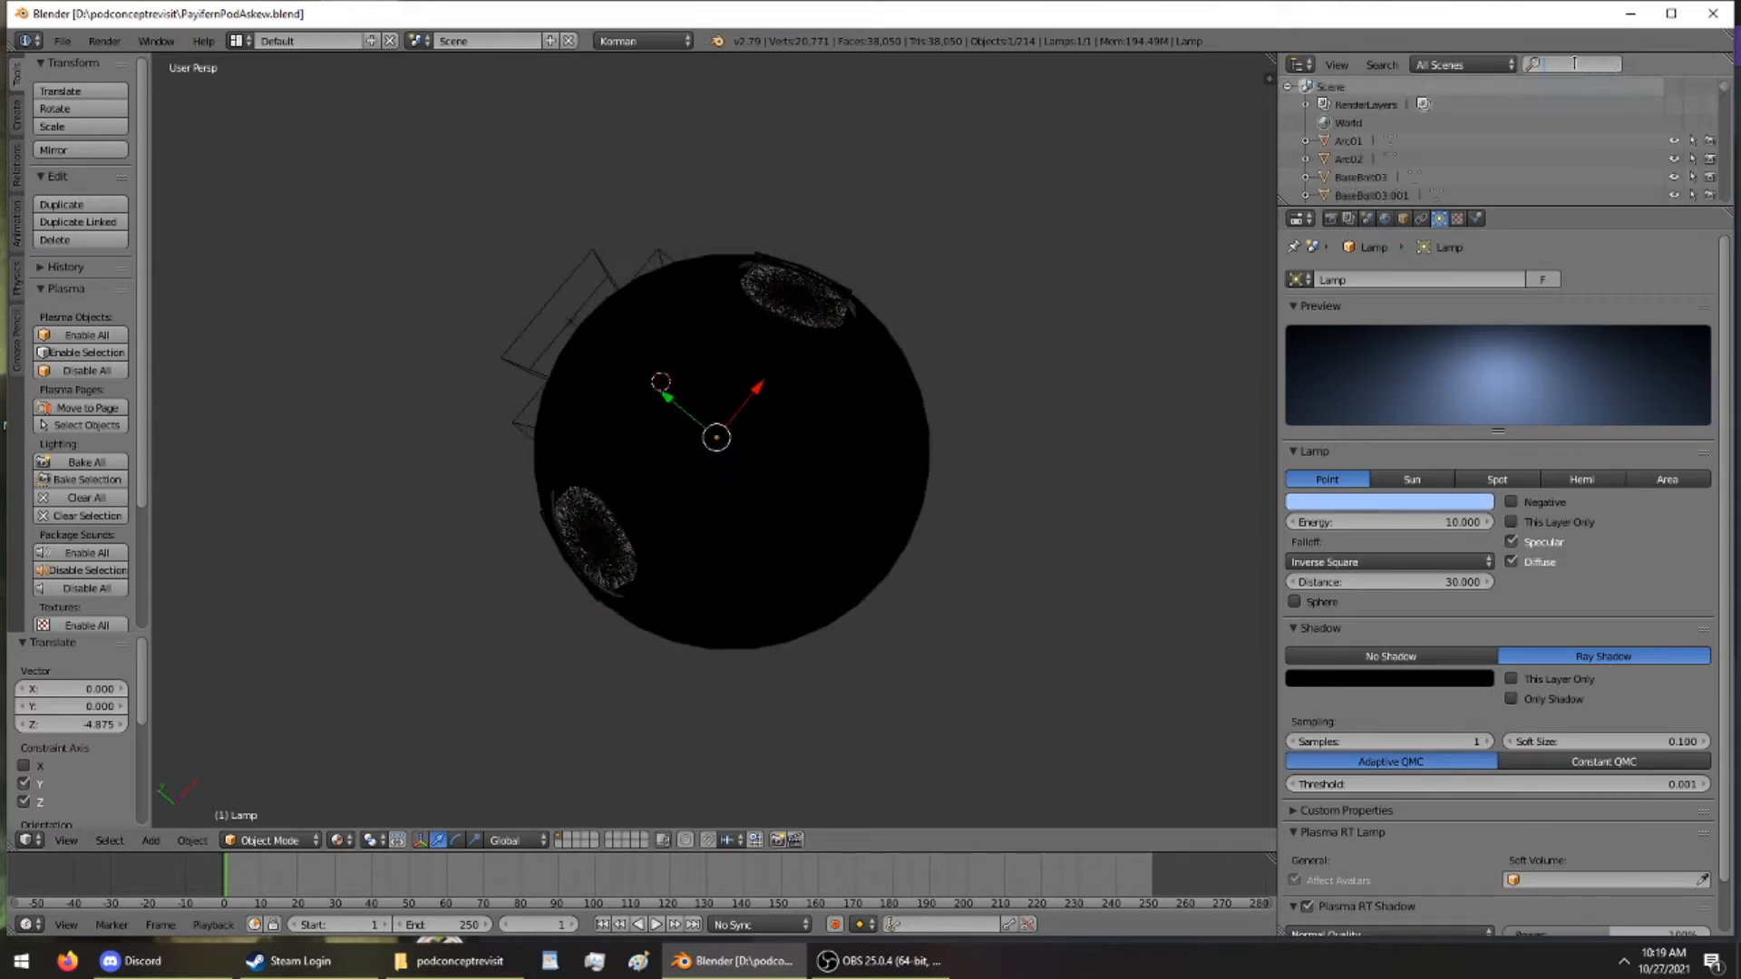
type("lin")
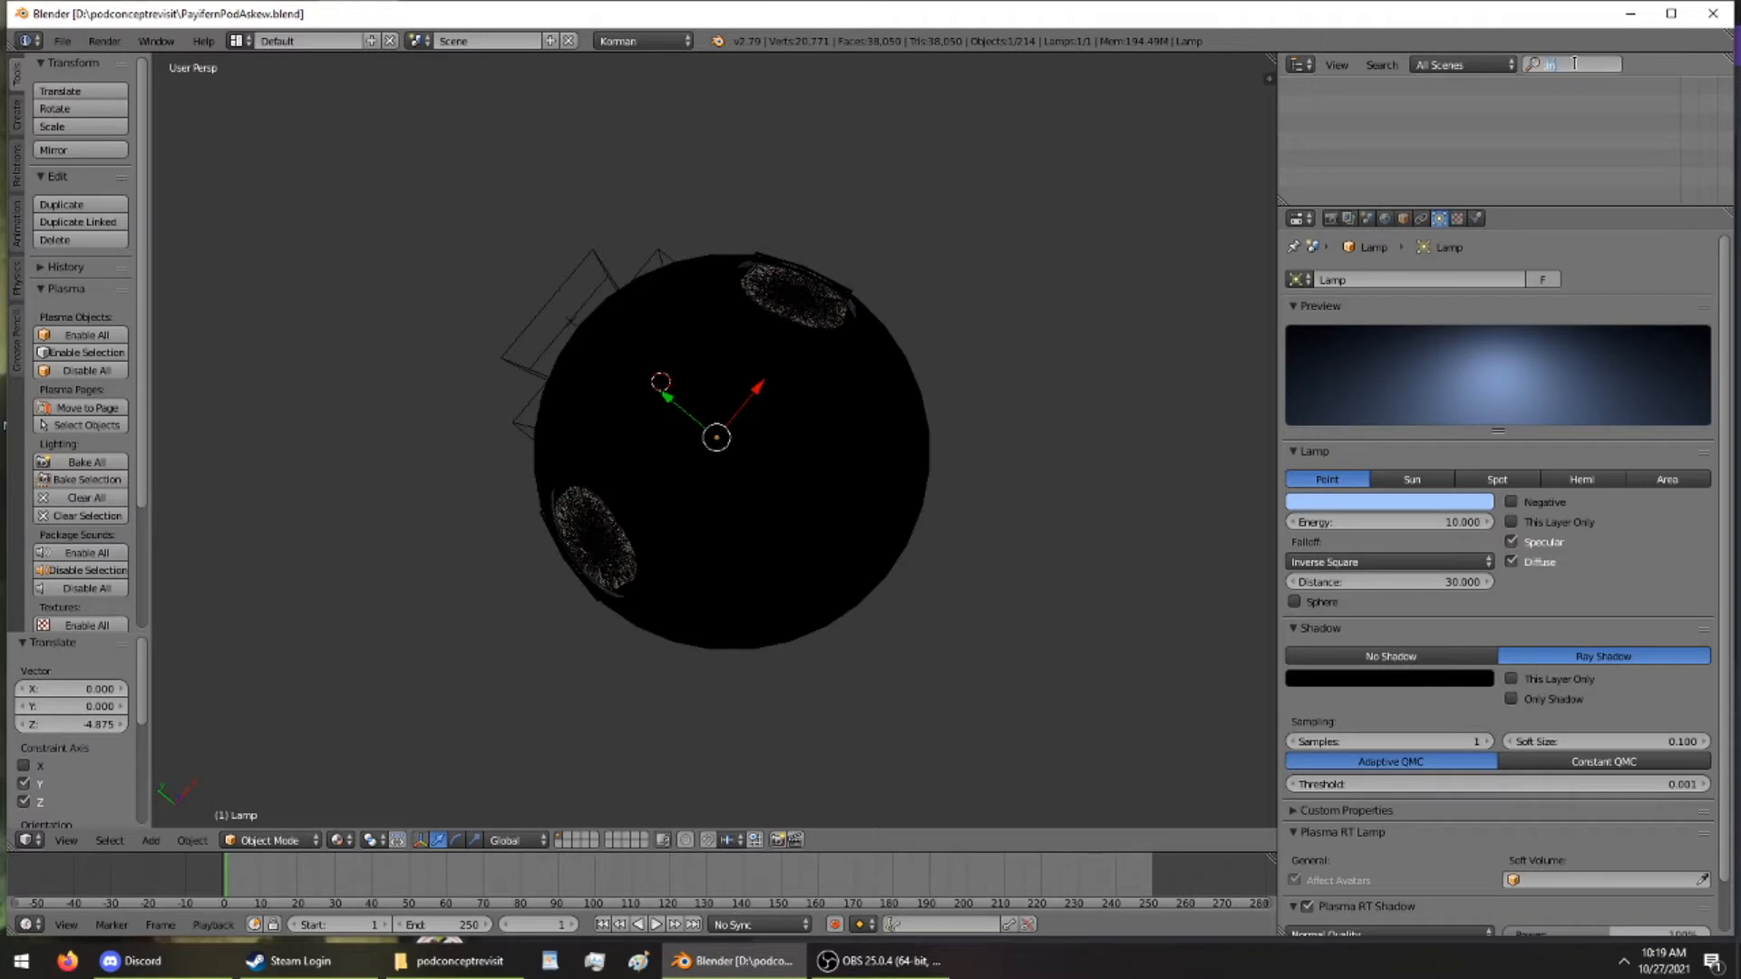
type("k")
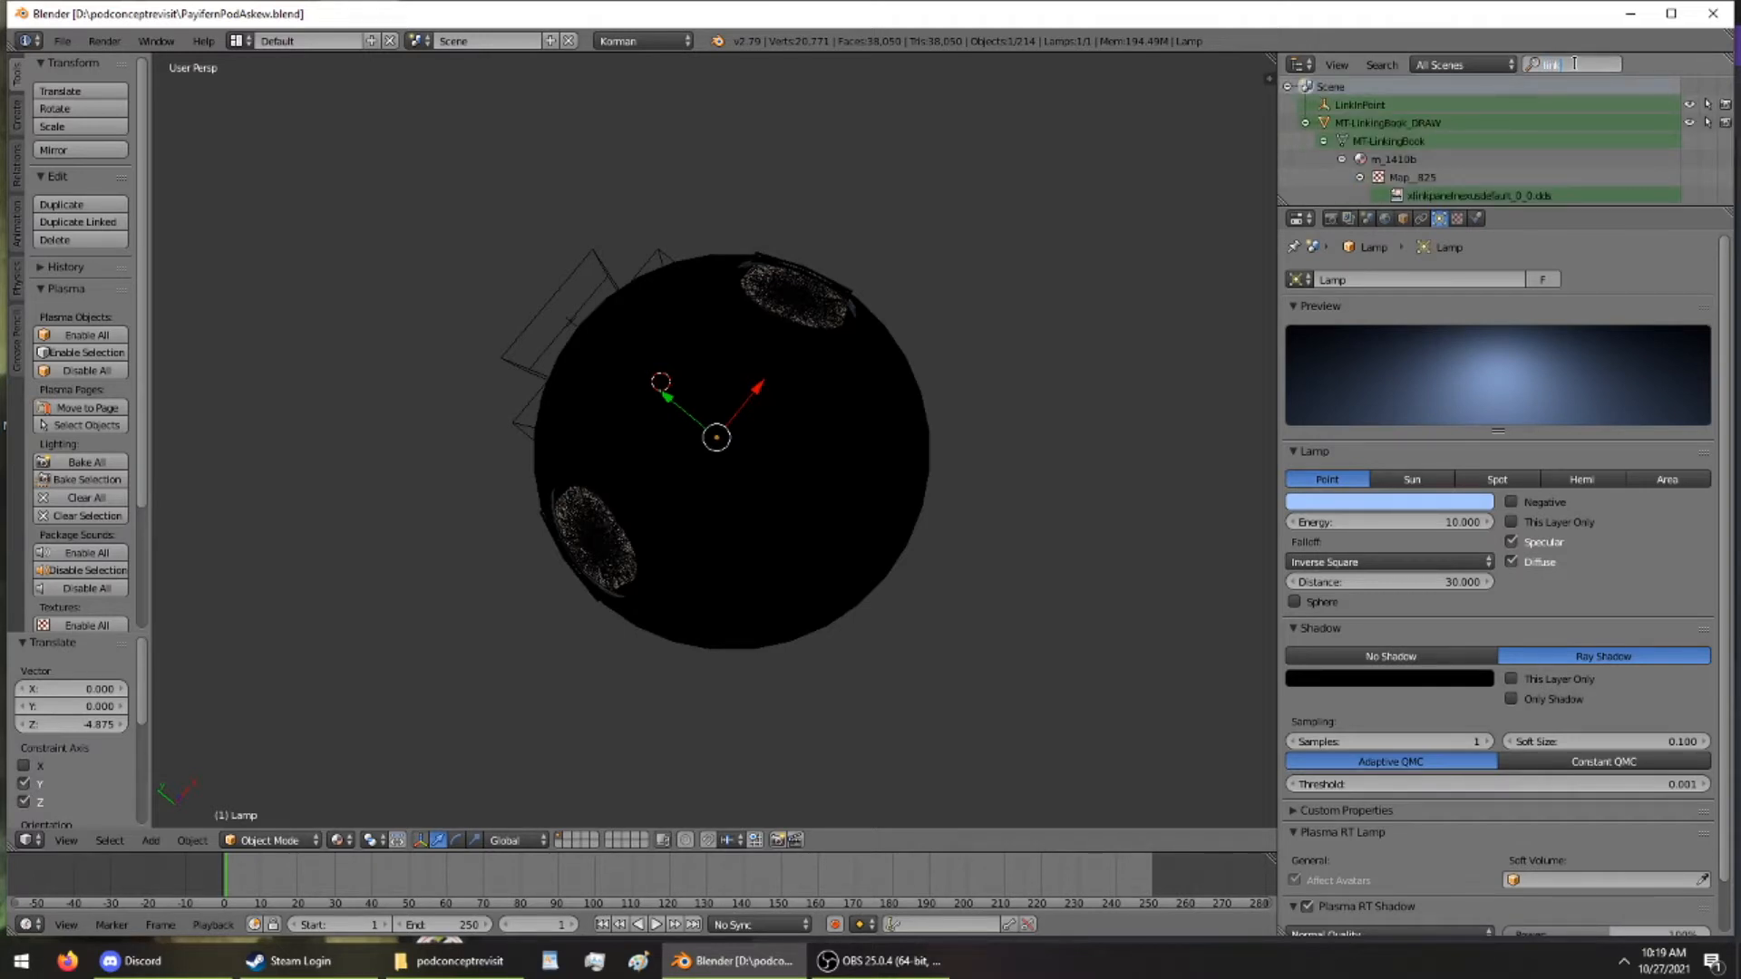
key("Return")
Select the LinkInPoint spawn empty and rename it LinkInPoint-PayiferenOld
left_click(1382, 107)
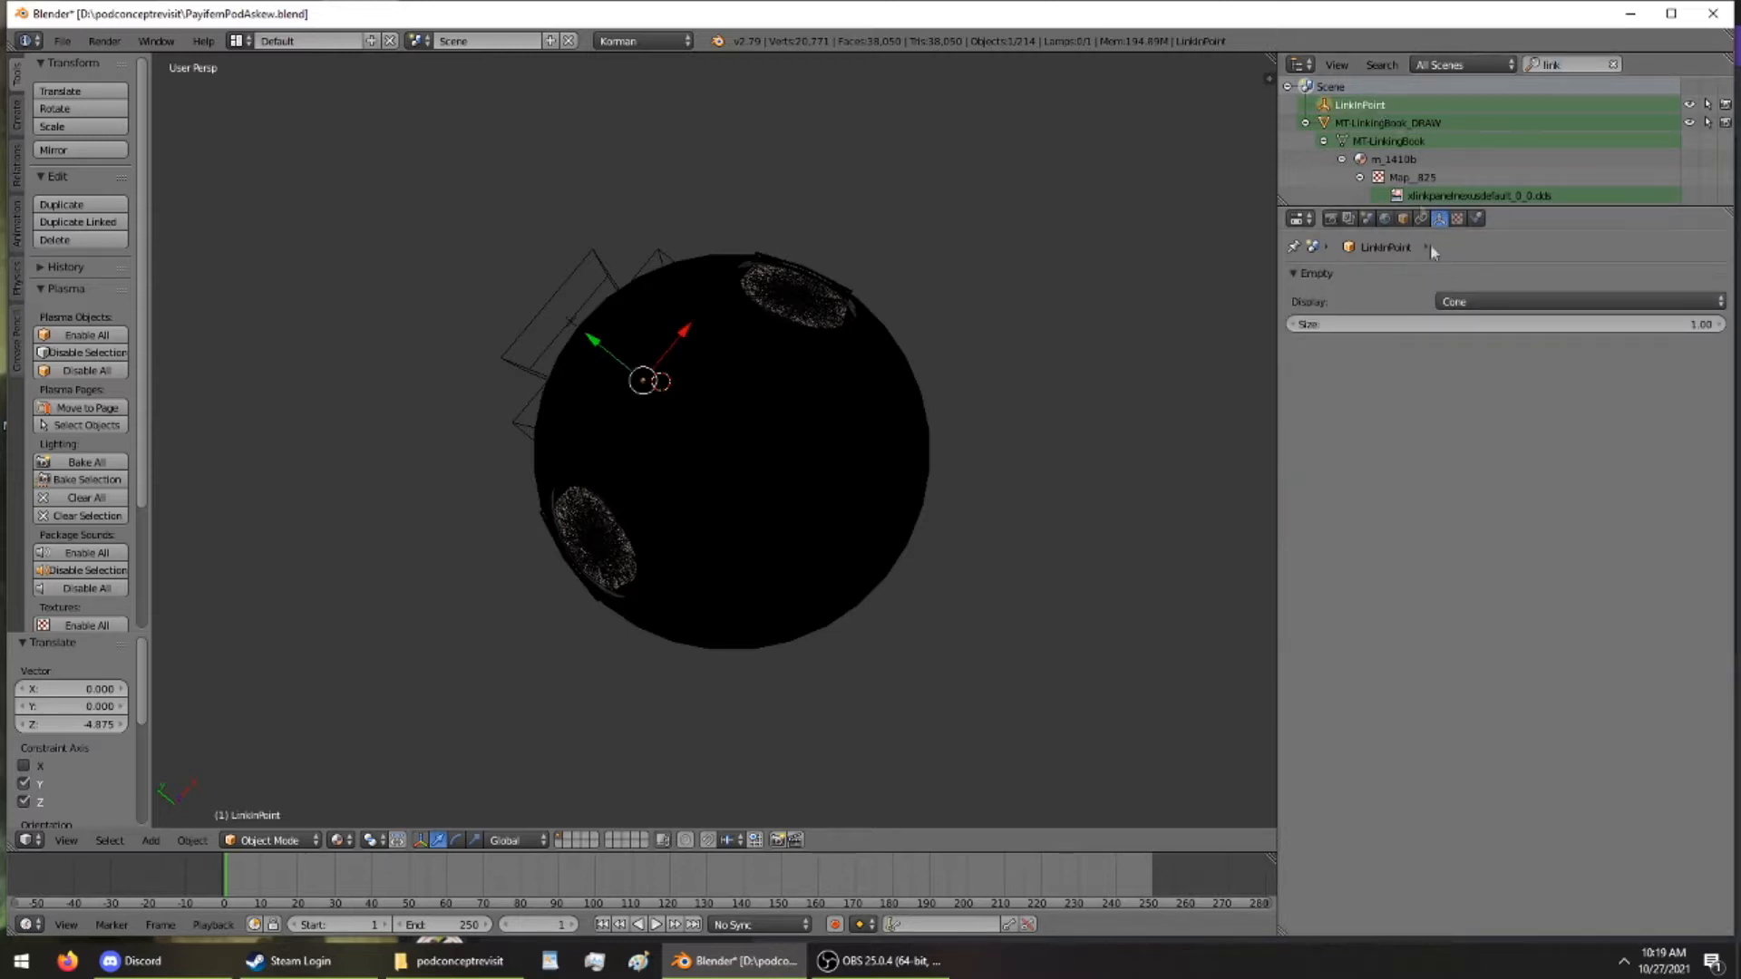
right_click(1387, 111)
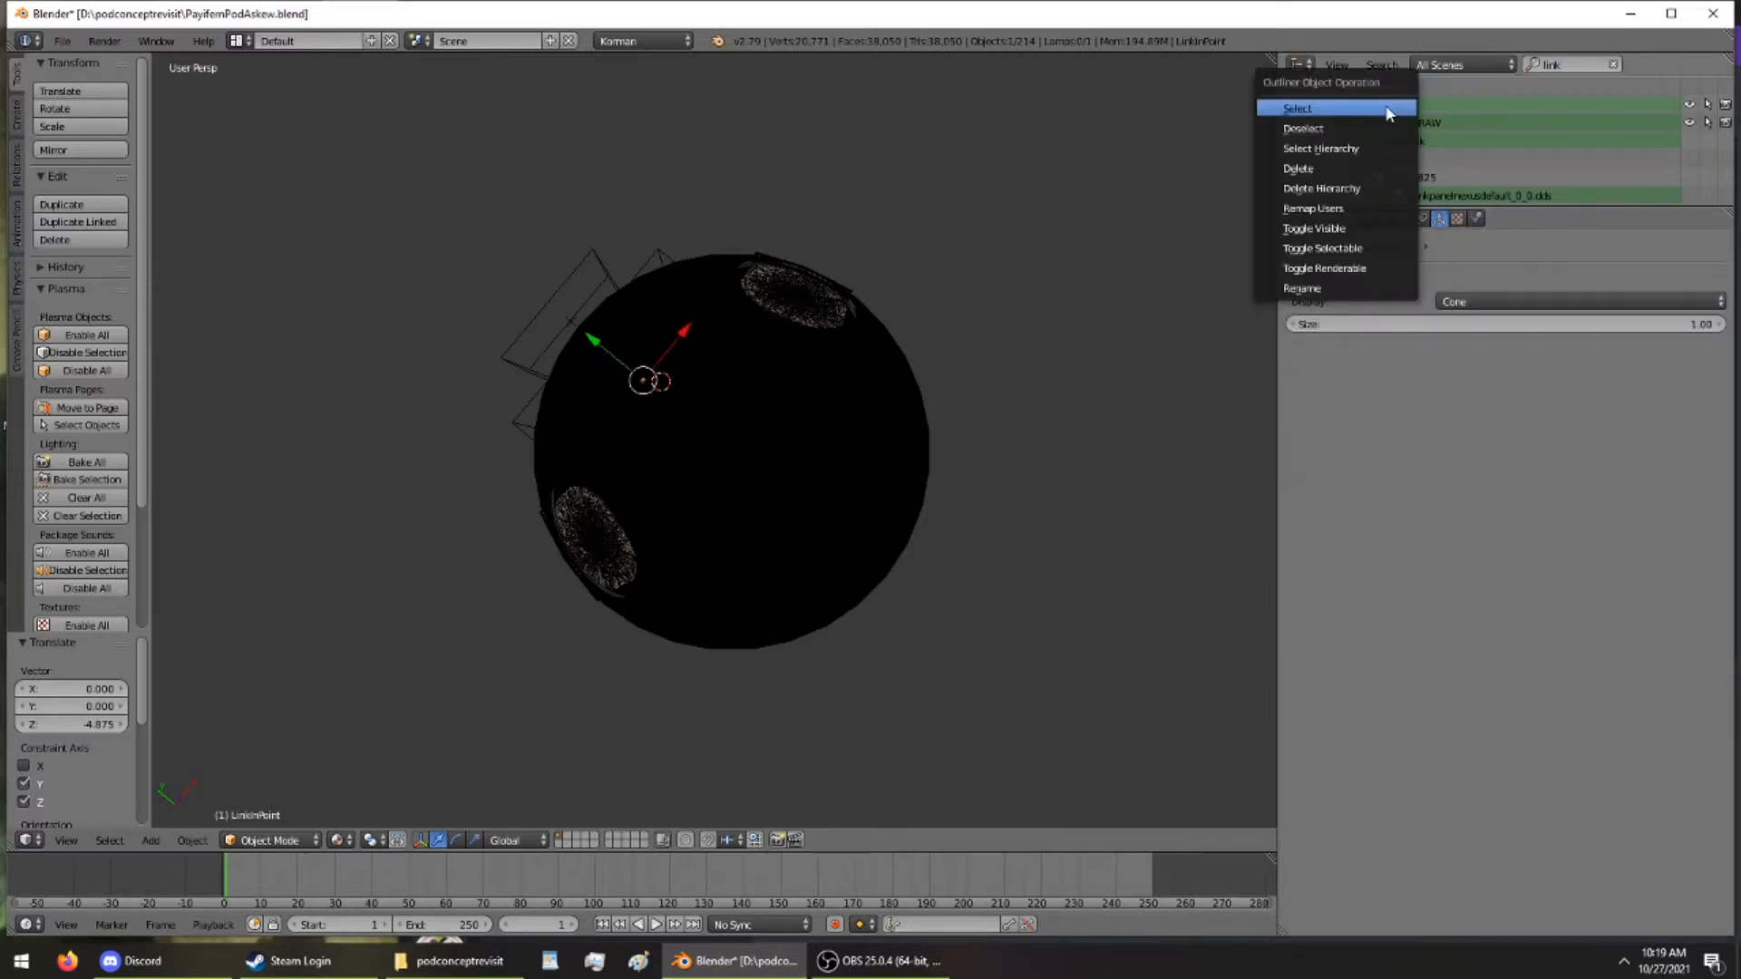
left_click(1440, 121)
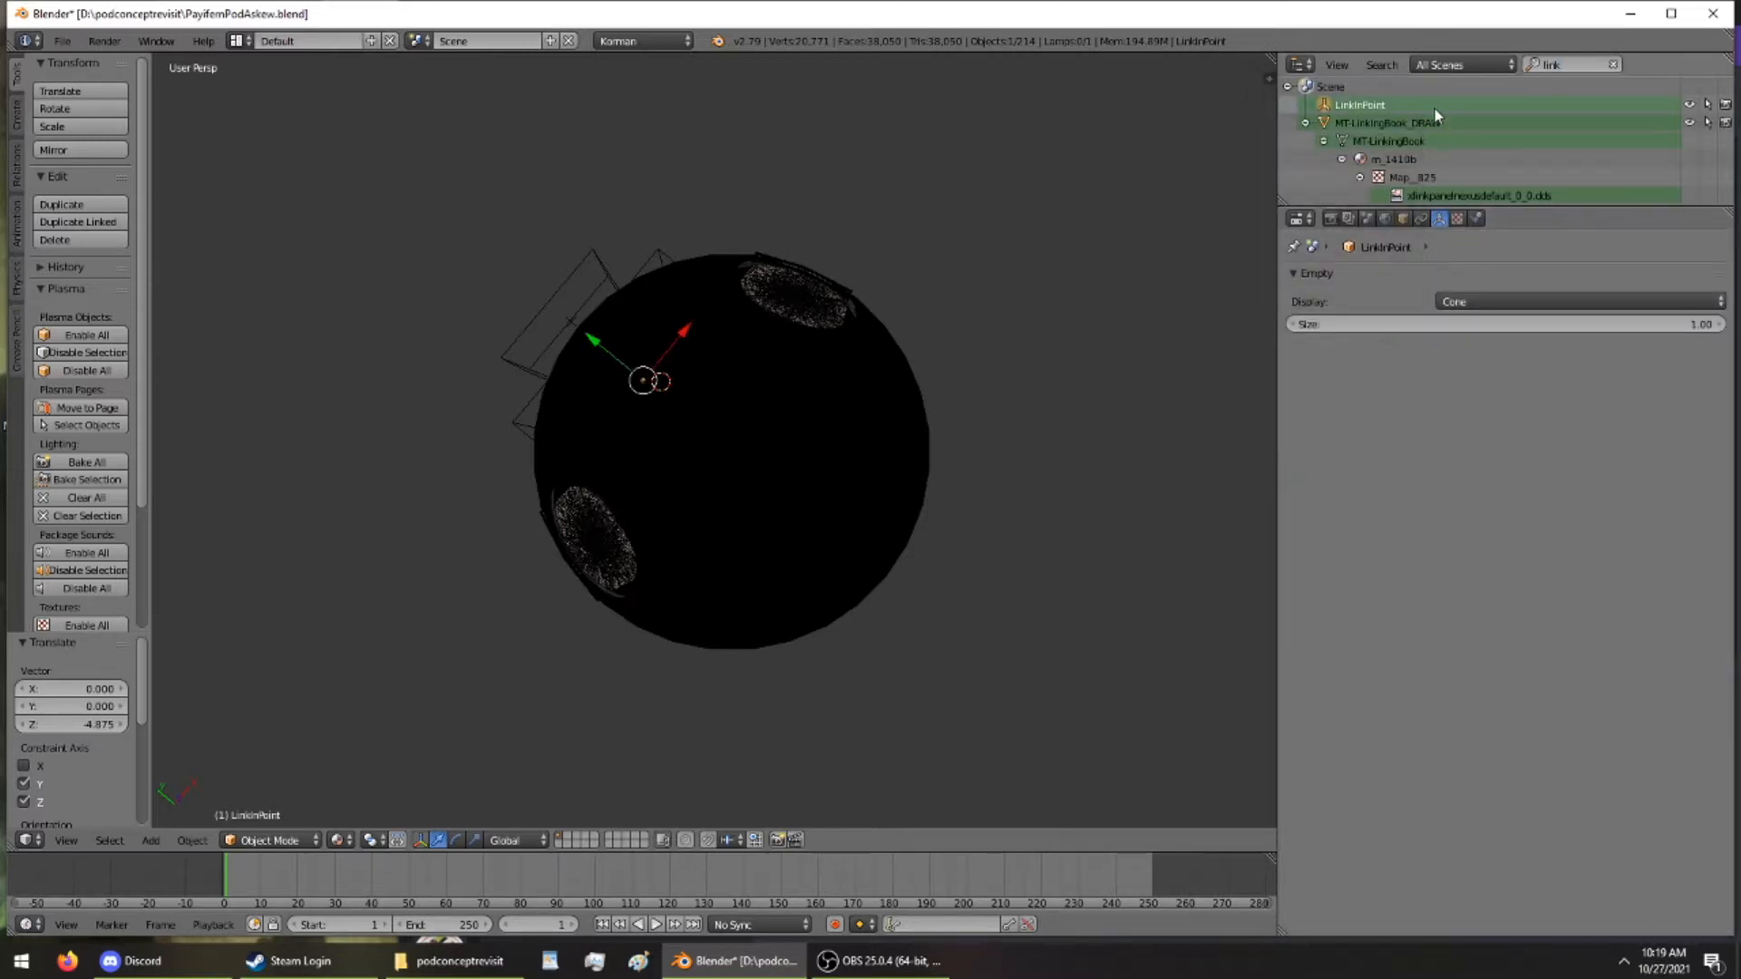
left_click(1476, 219)
left_click(1403, 279)
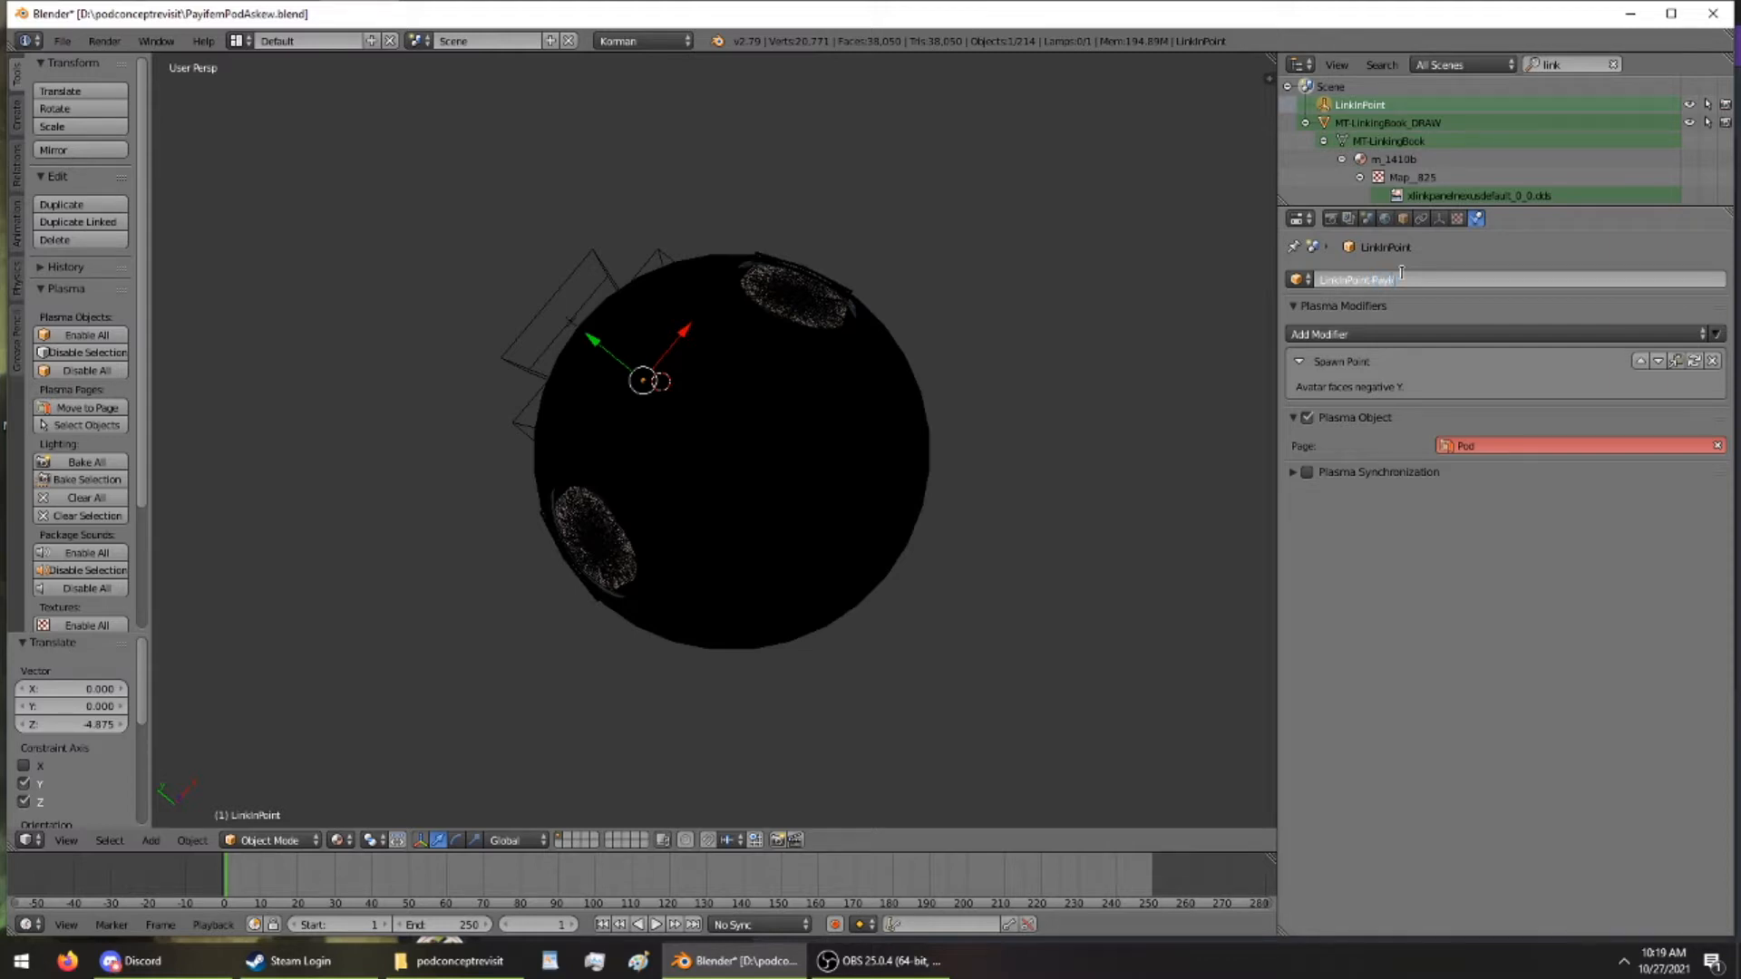
key("Return")
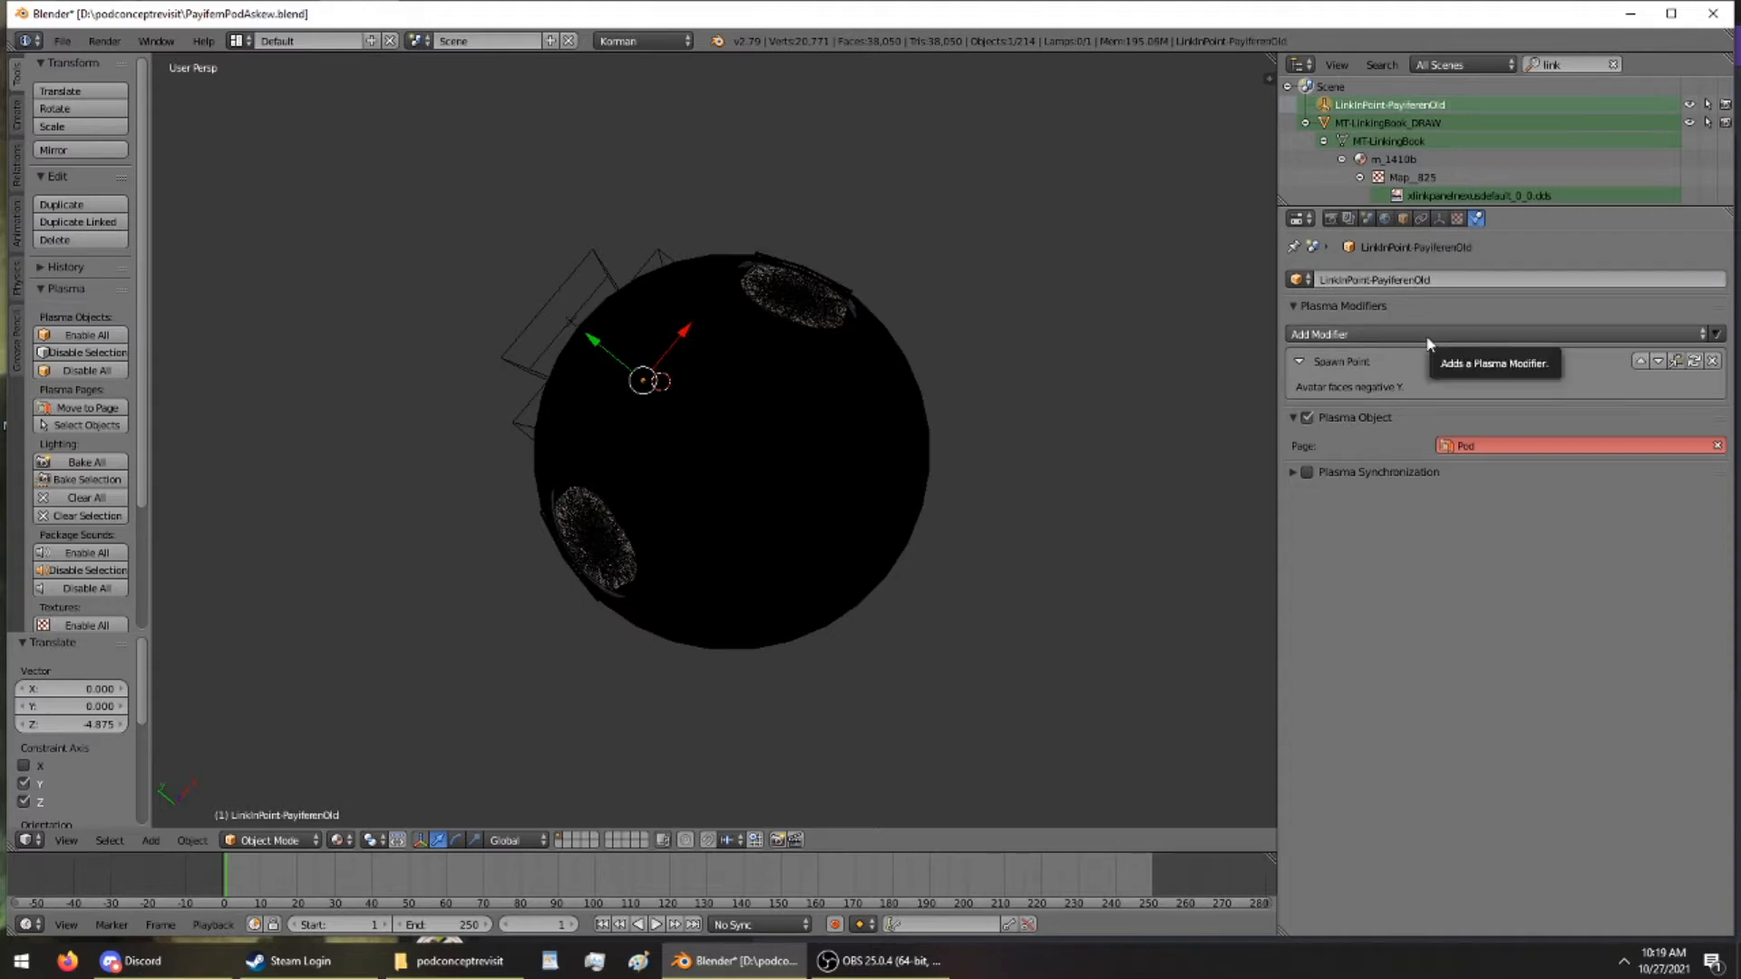
Add a page to the world's Plasma Age settings and enter PayPodOld as its name
left_click(1300, 219)
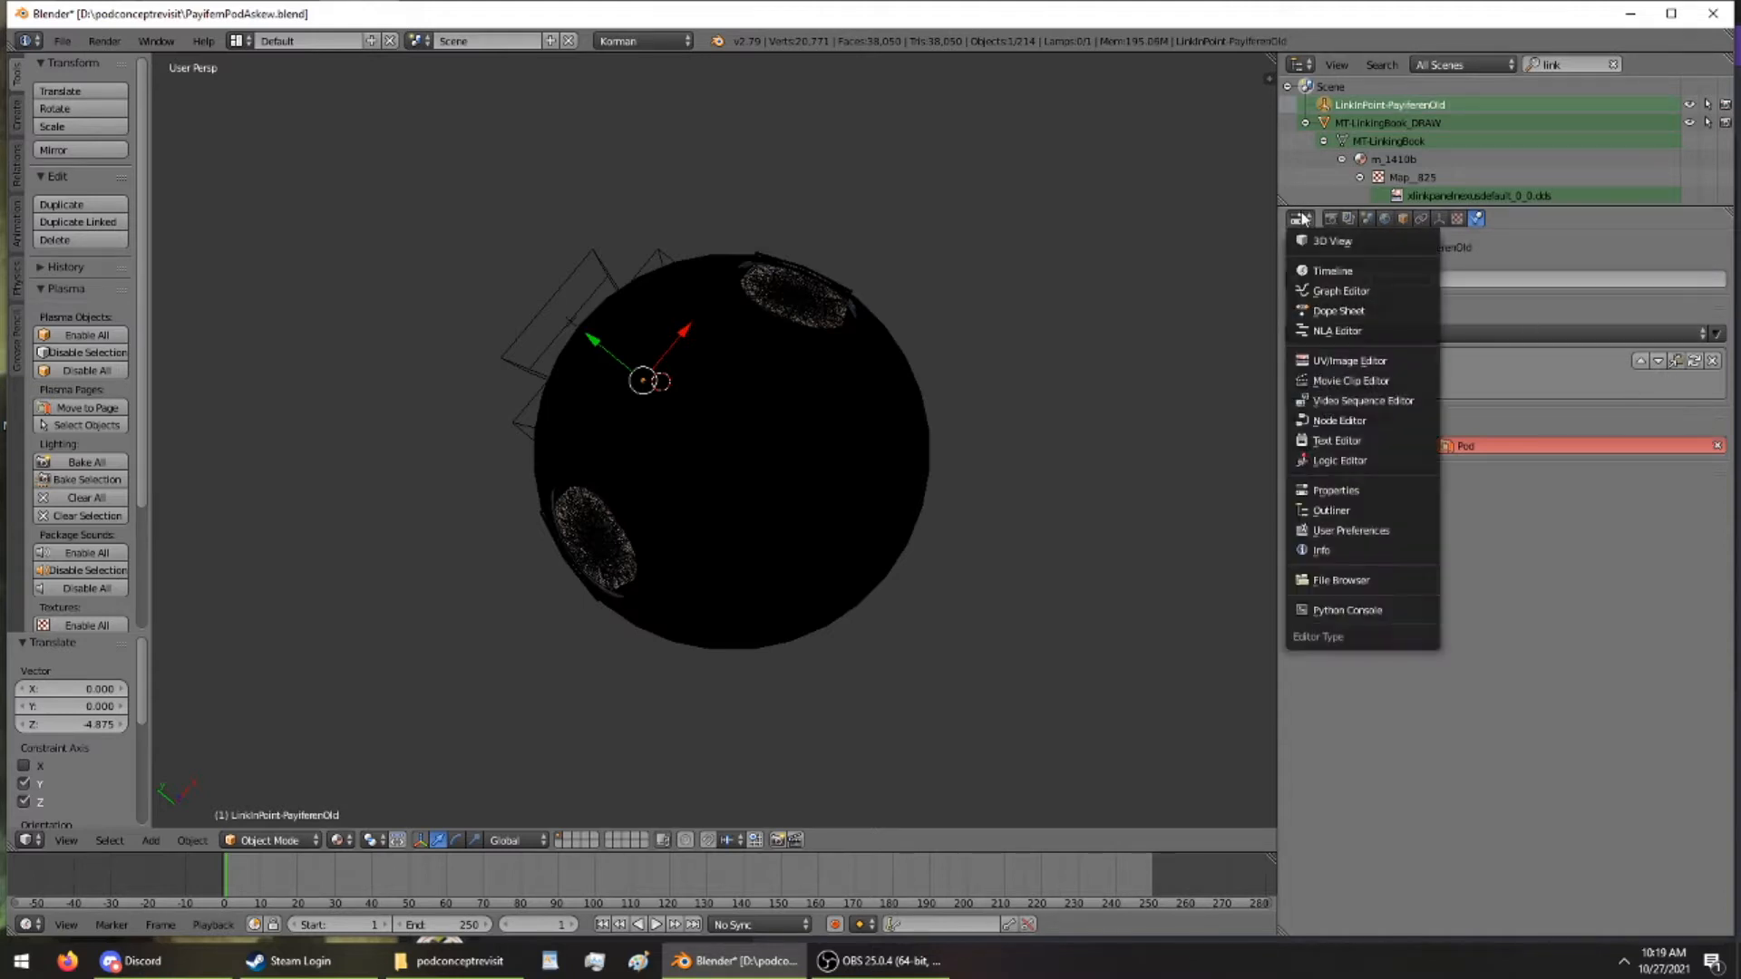
left_click(1293, 220)
left_click(1385, 219)
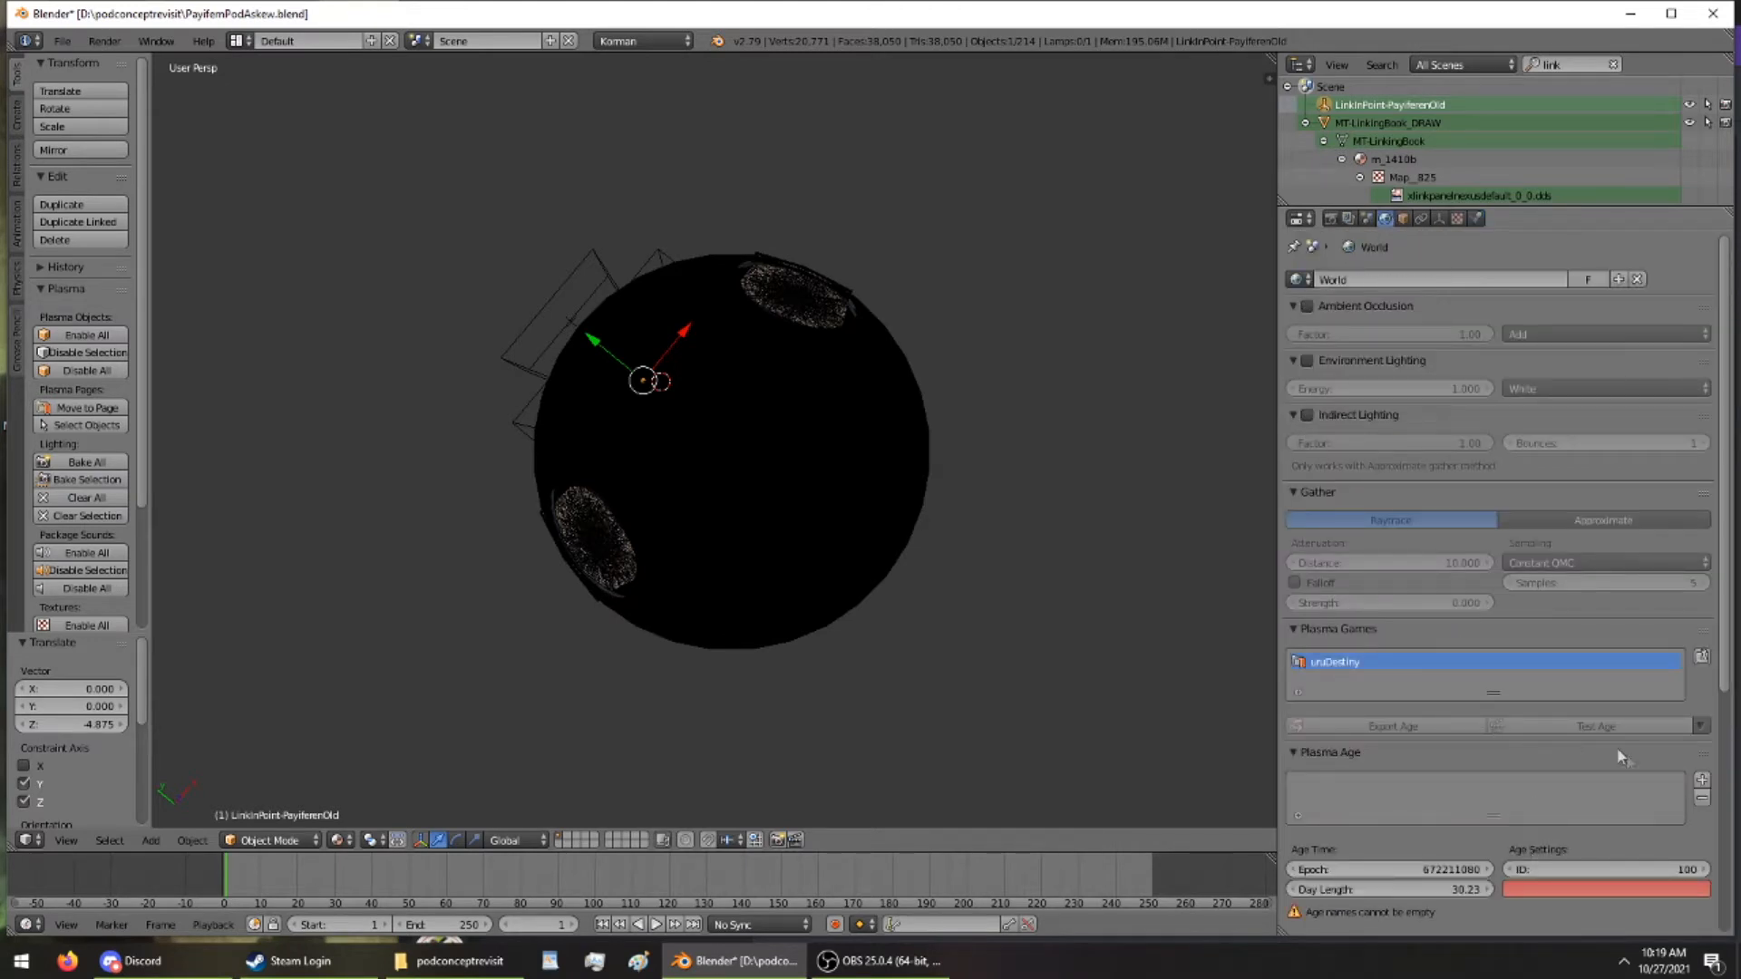
left_click(1701, 783)
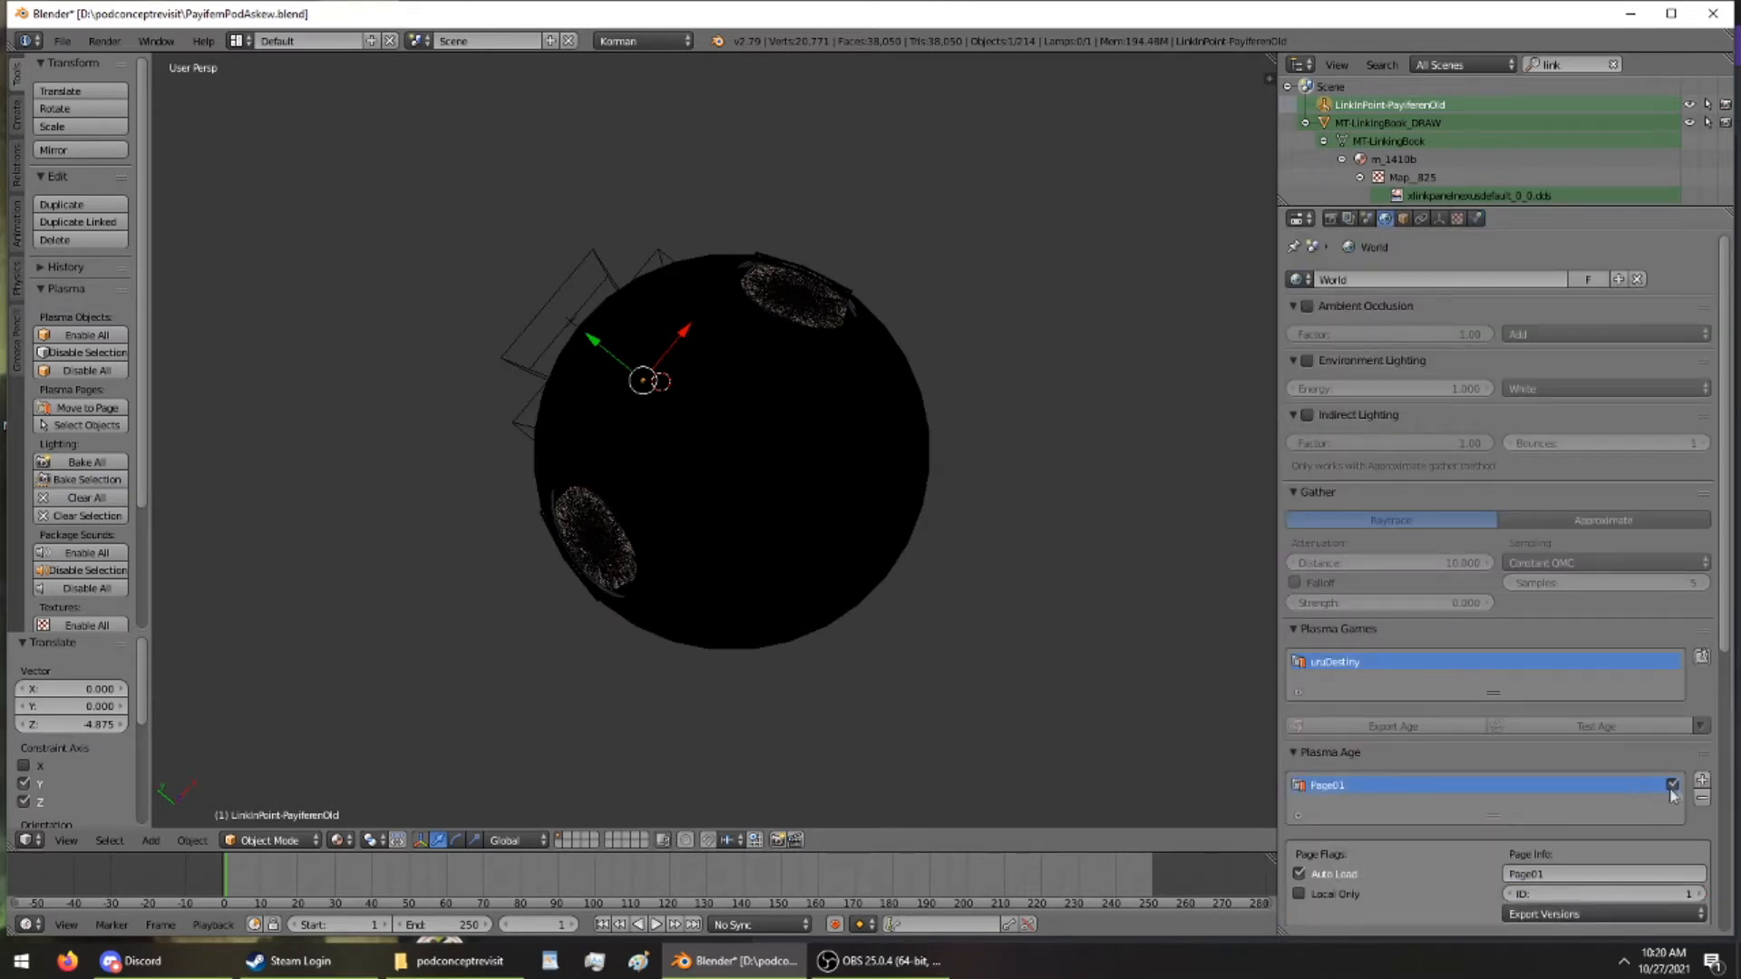
left_click(1560, 873)
type("PayPodOld")
Open Pod12.blend in a second Blender instance and check the pages and IDs in its Plasma Age list
left_click(20, 961)
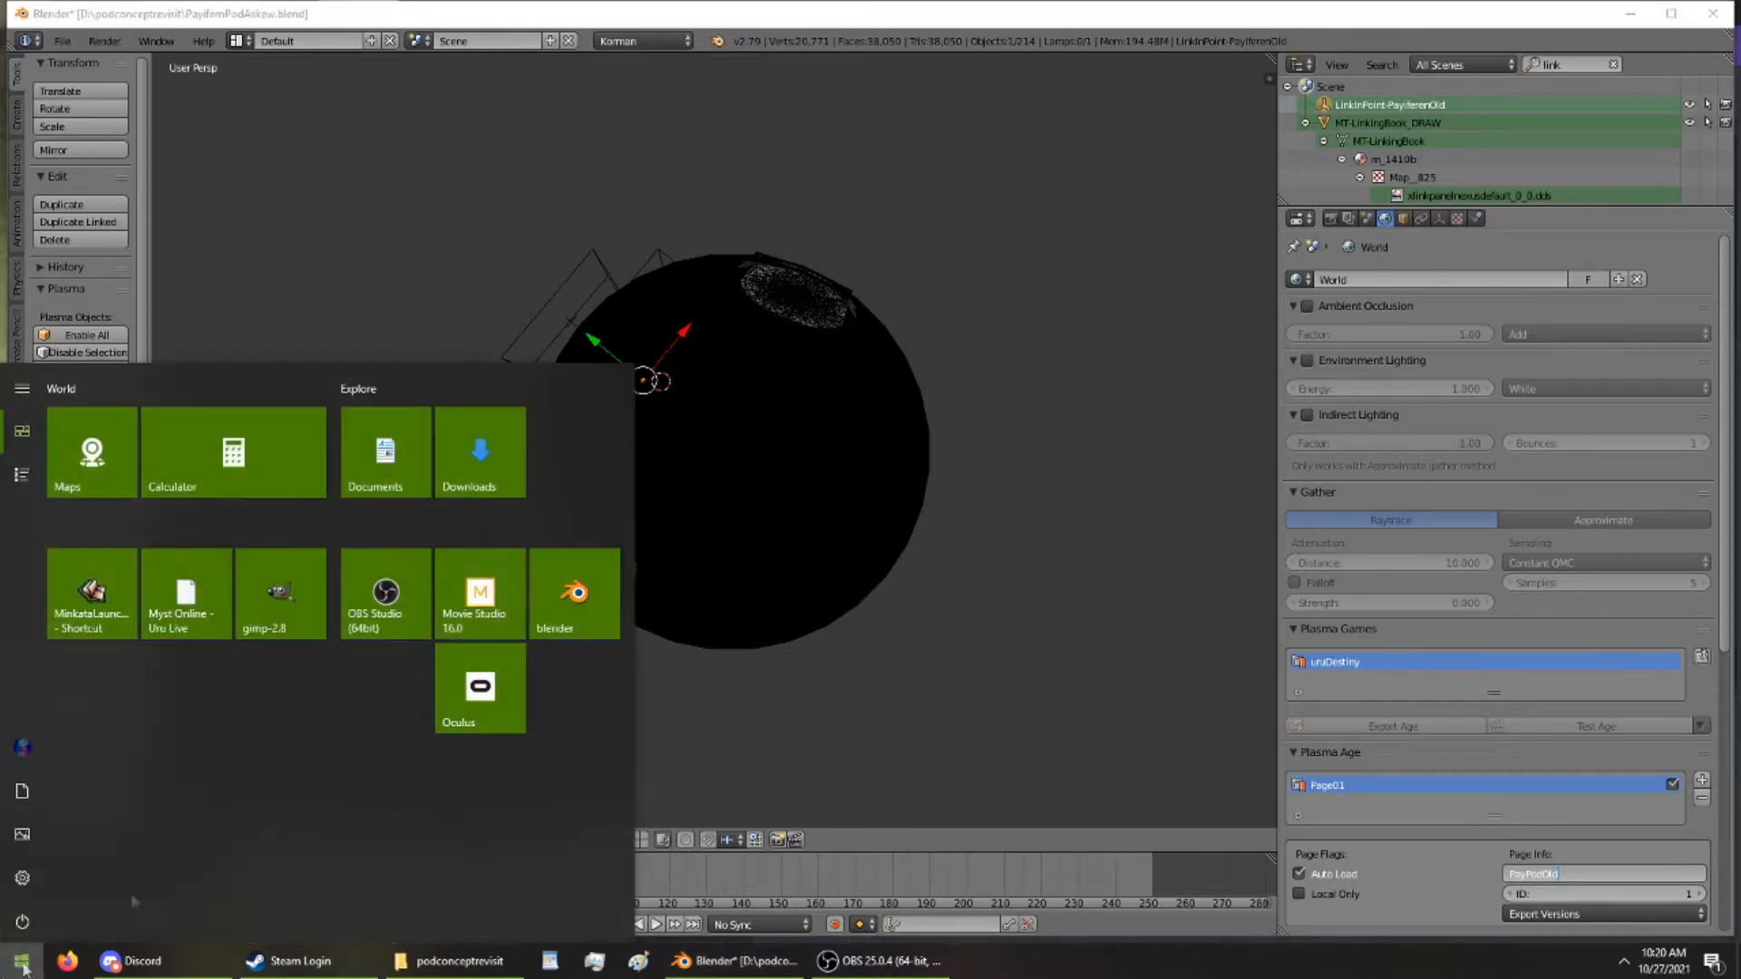
left_click(562, 609)
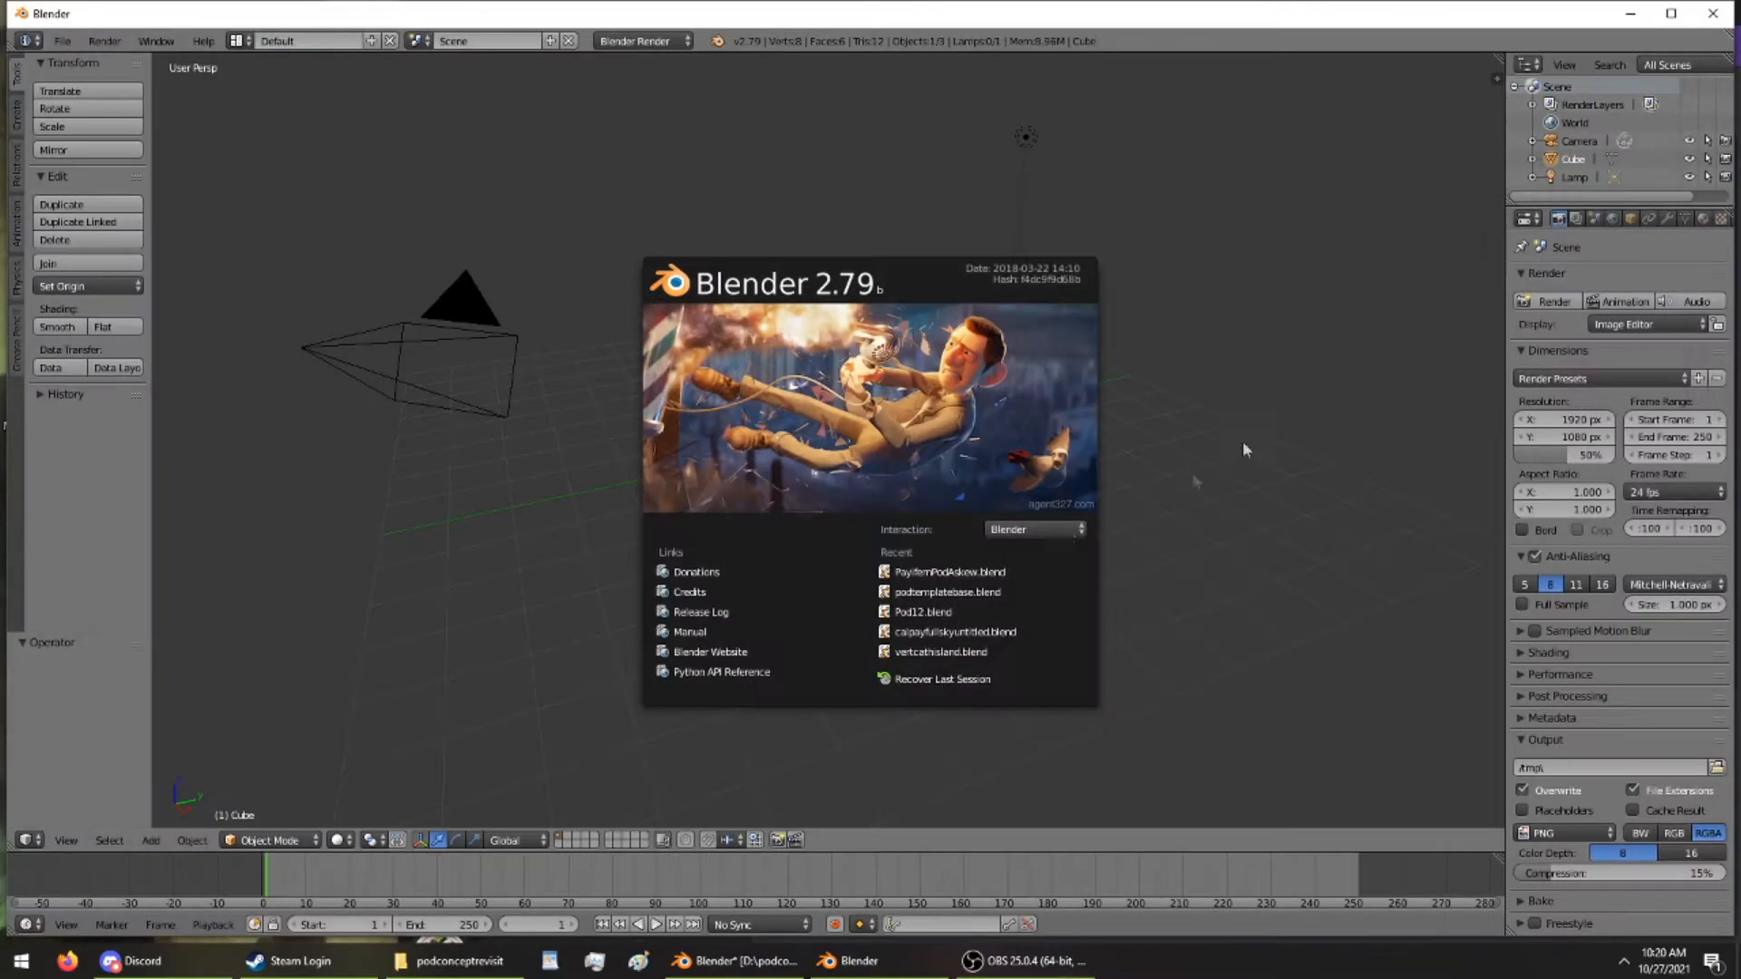
left_click(971, 612)
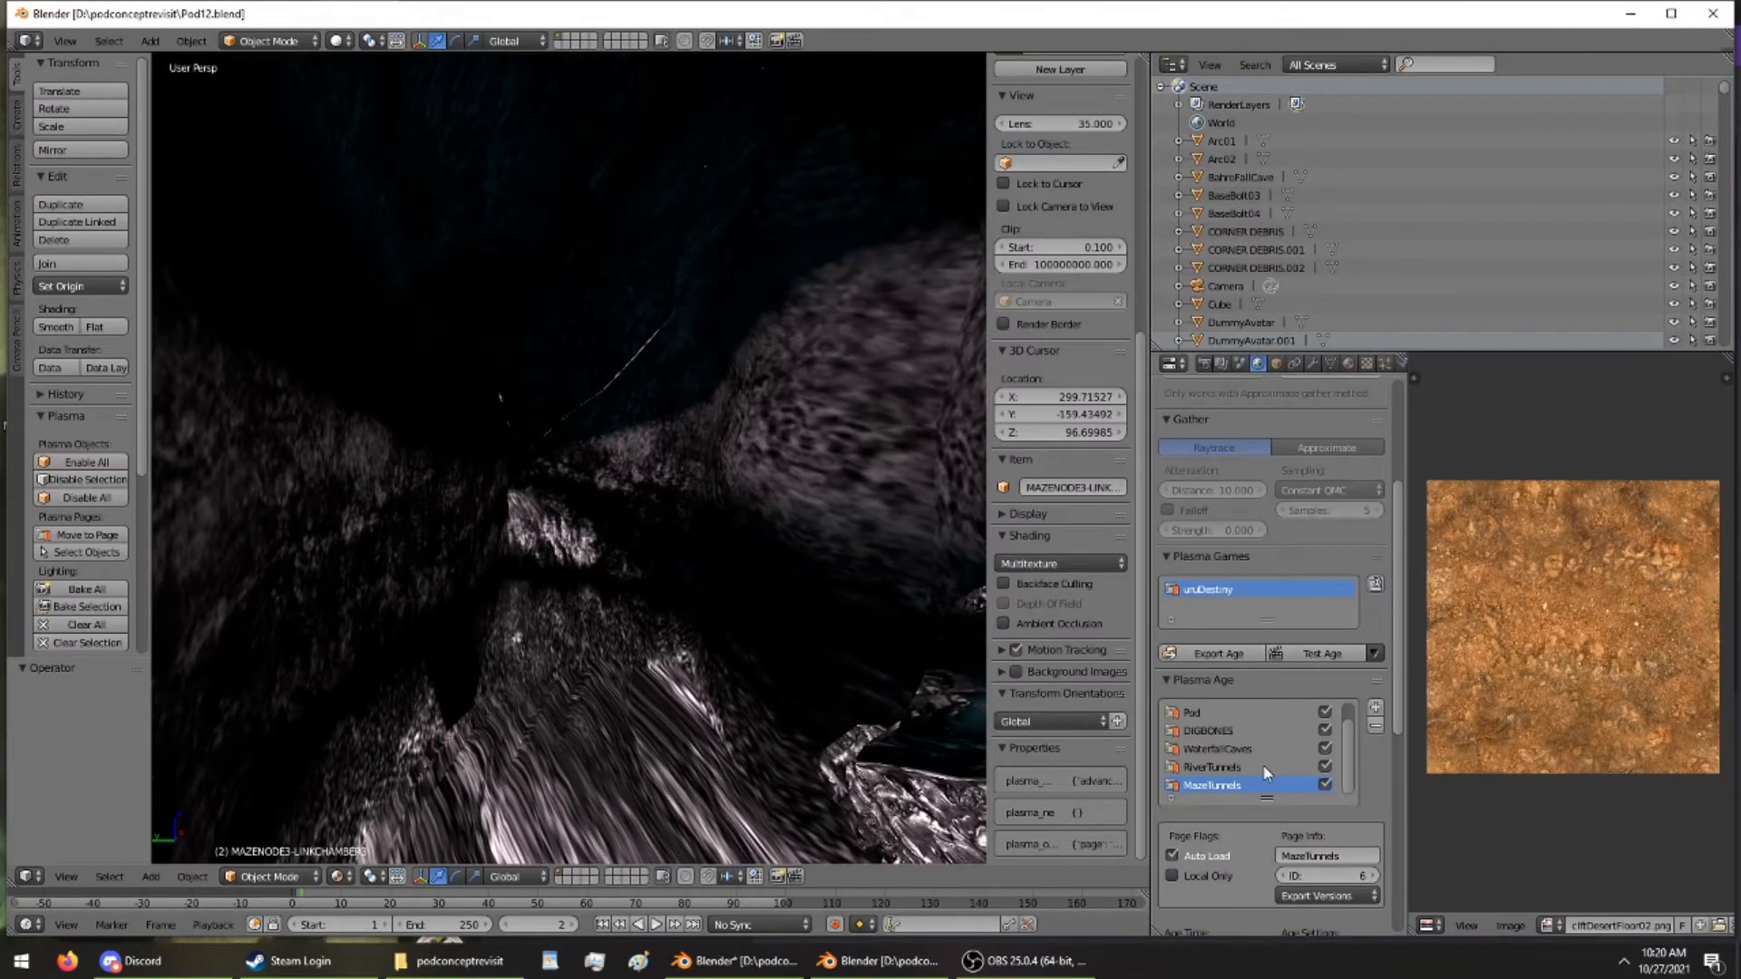
left_click_drag(1345, 742, 1340, 809)
Return to the PayifernPodAskew scene and set the Plasma page's ID to 7
left_click(734, 961)
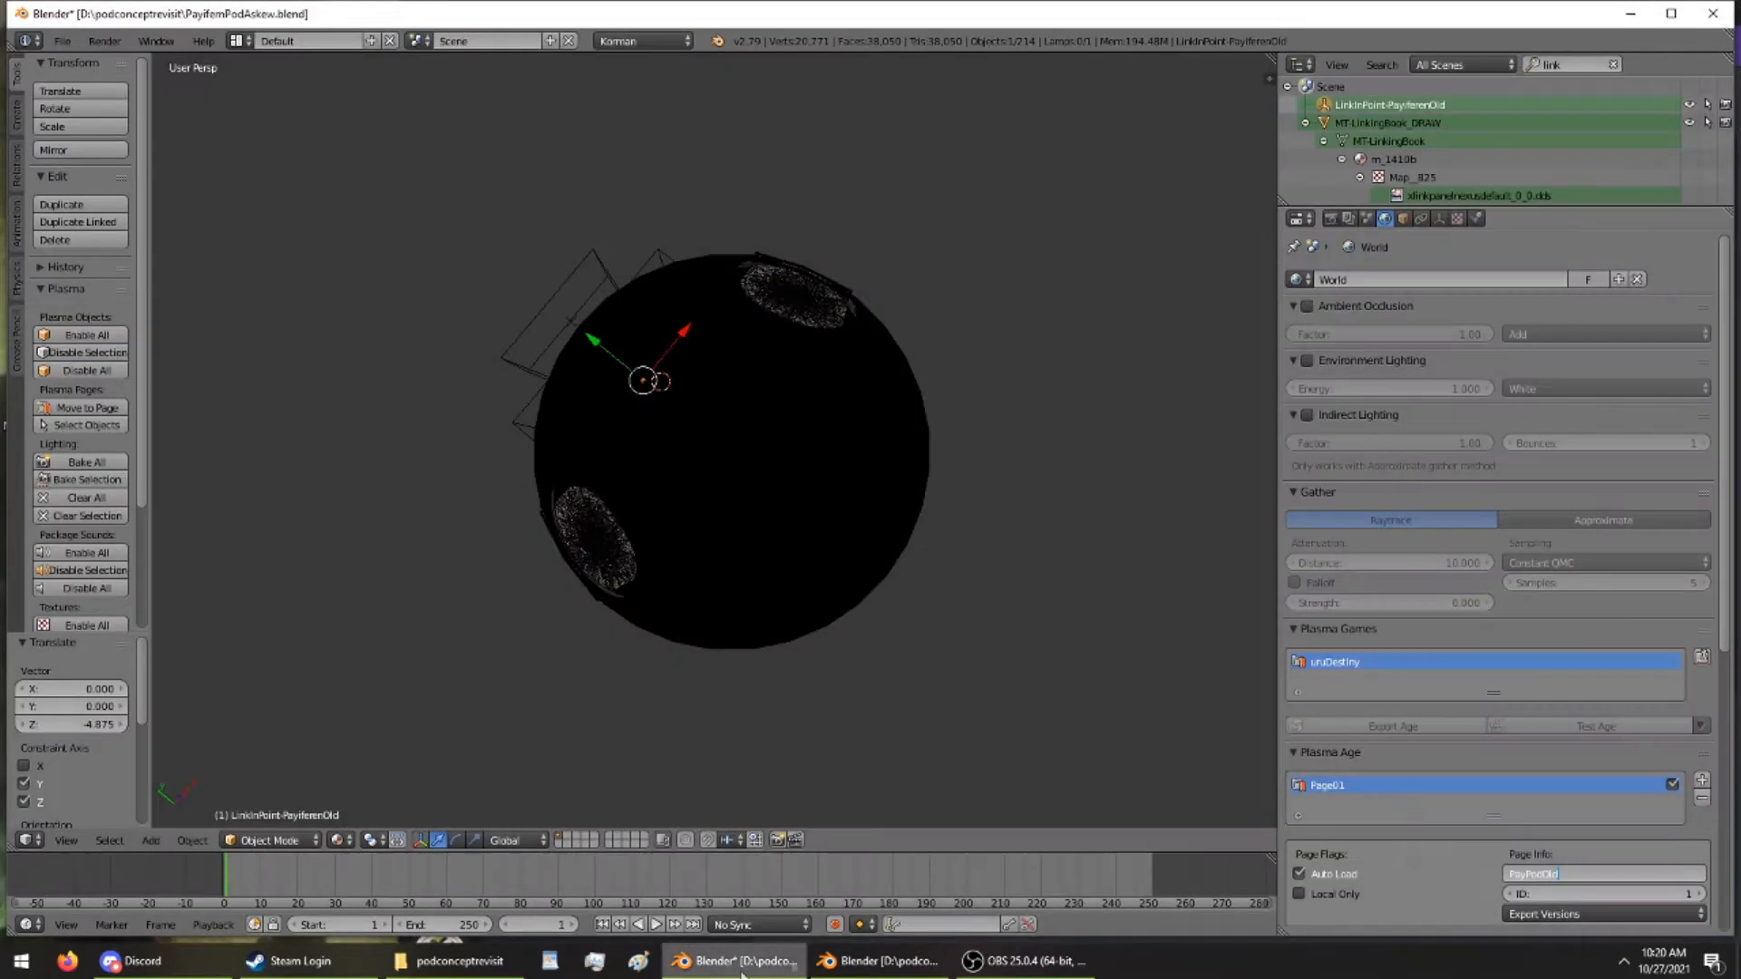
left_click(1620, 894)
key("Return")
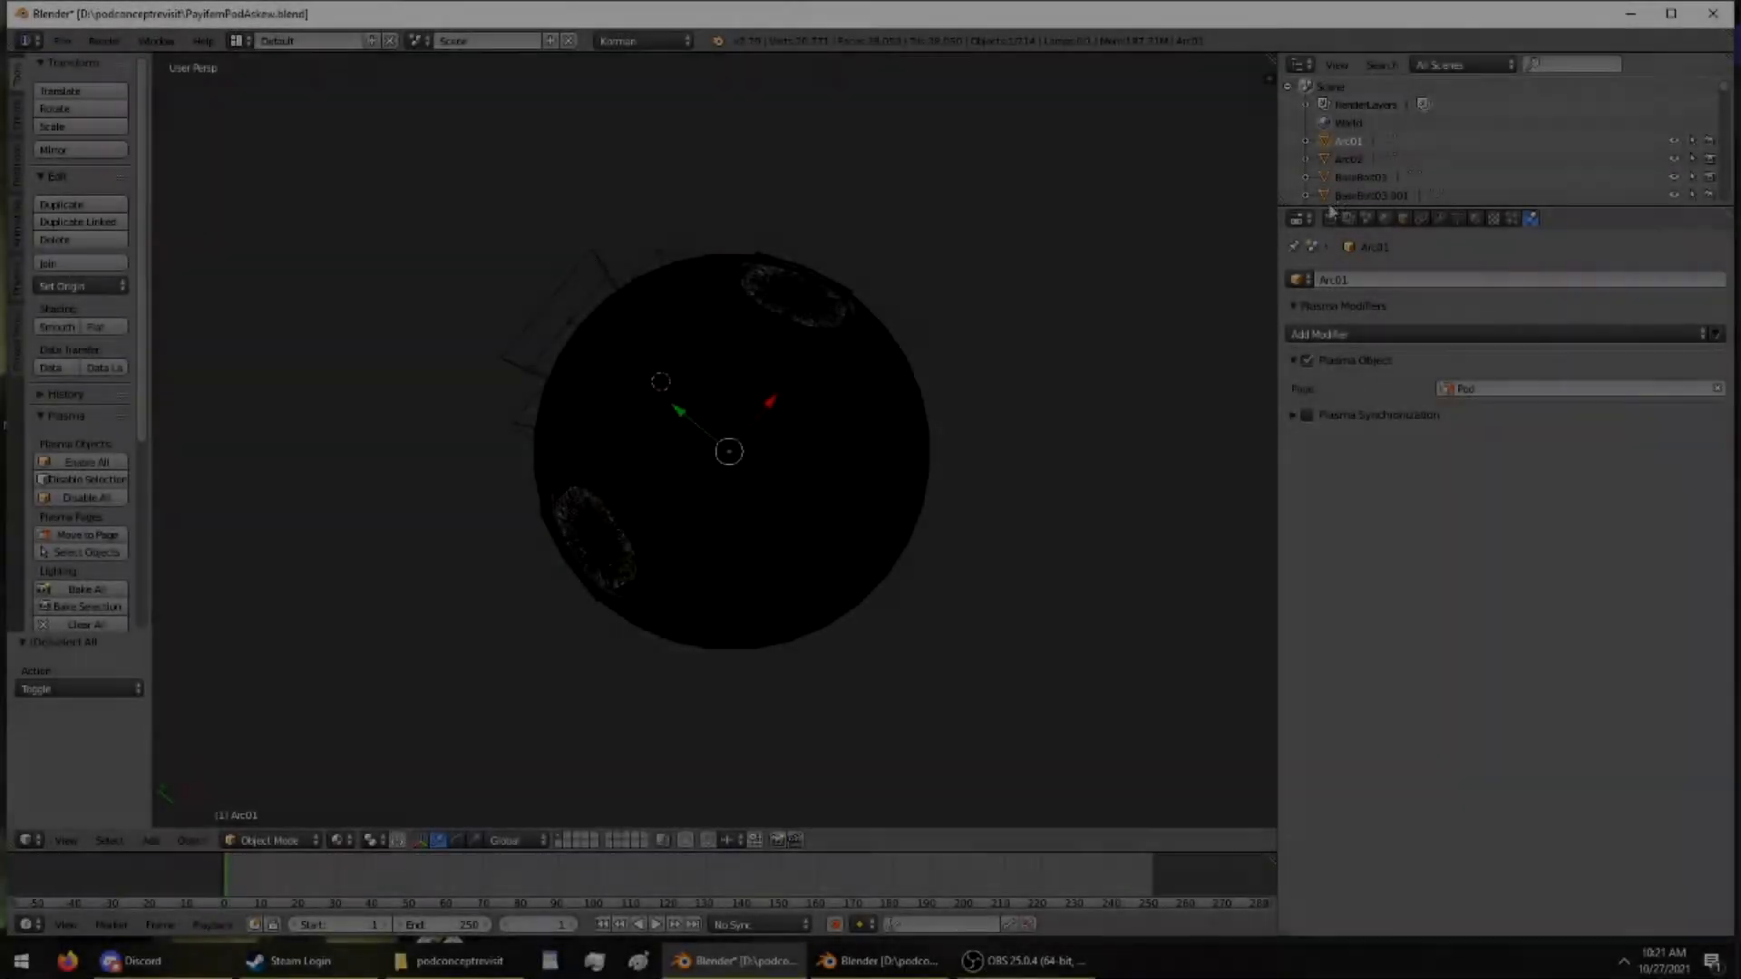
Rename the Pod page in the world's Plasma Age settings to PayPodOld
left_click(1299, 218)
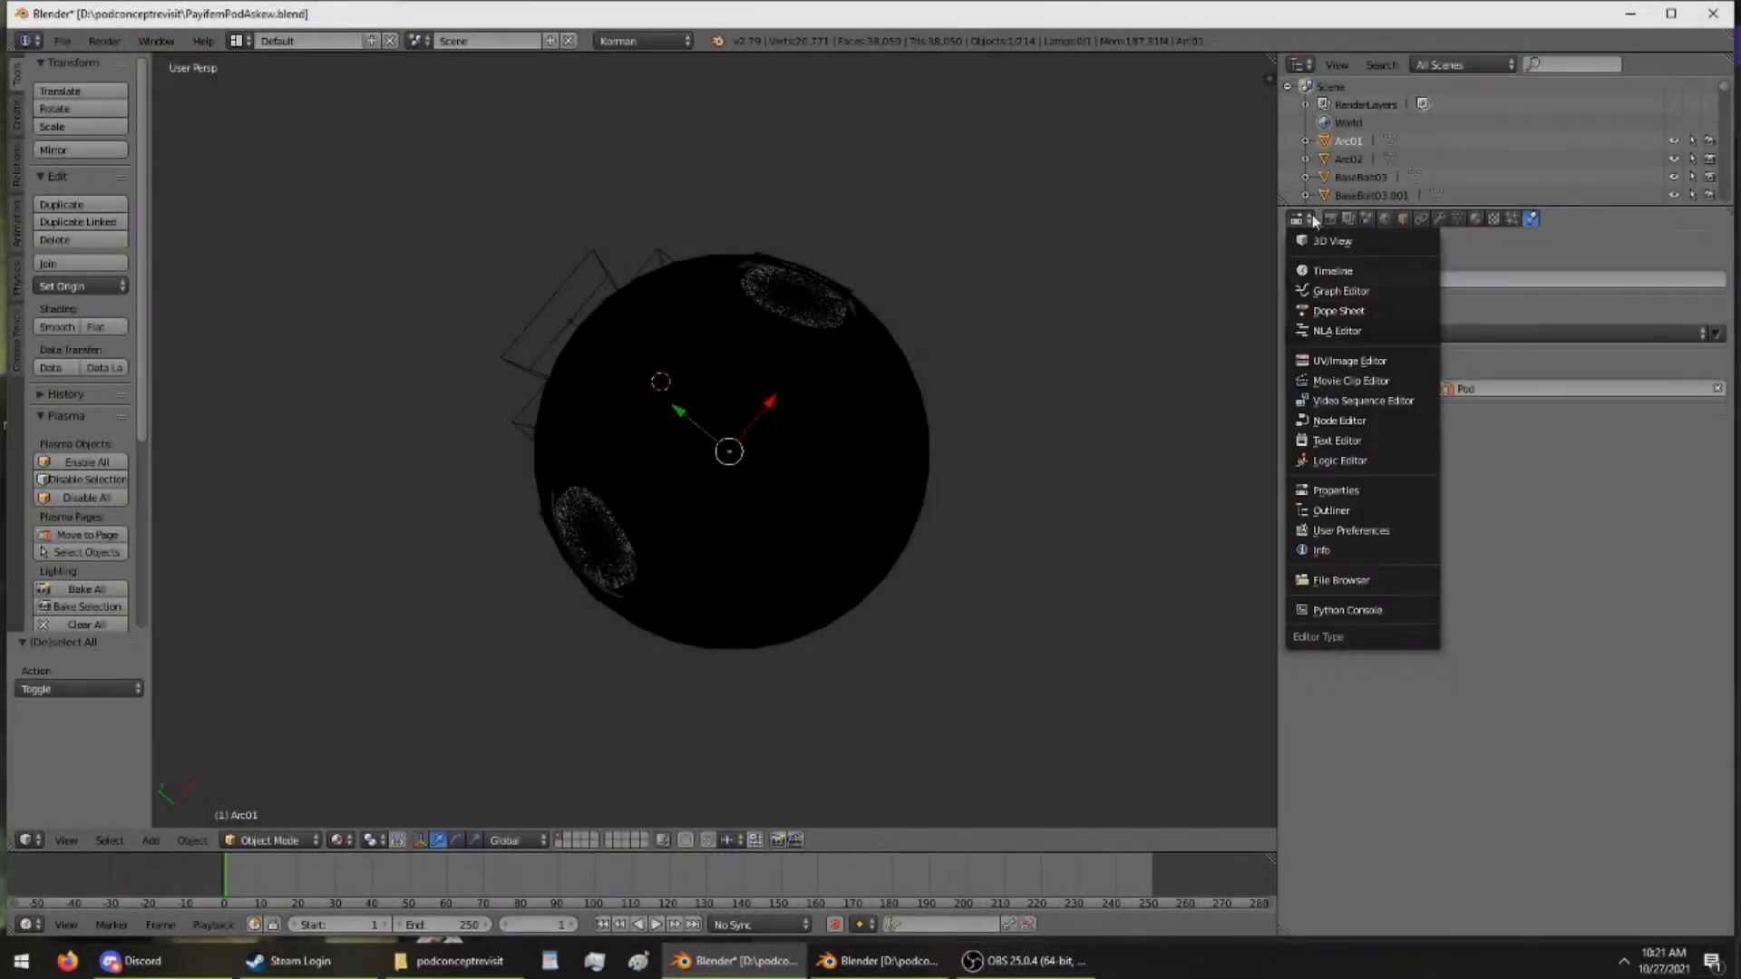
left_click(1385, 219)
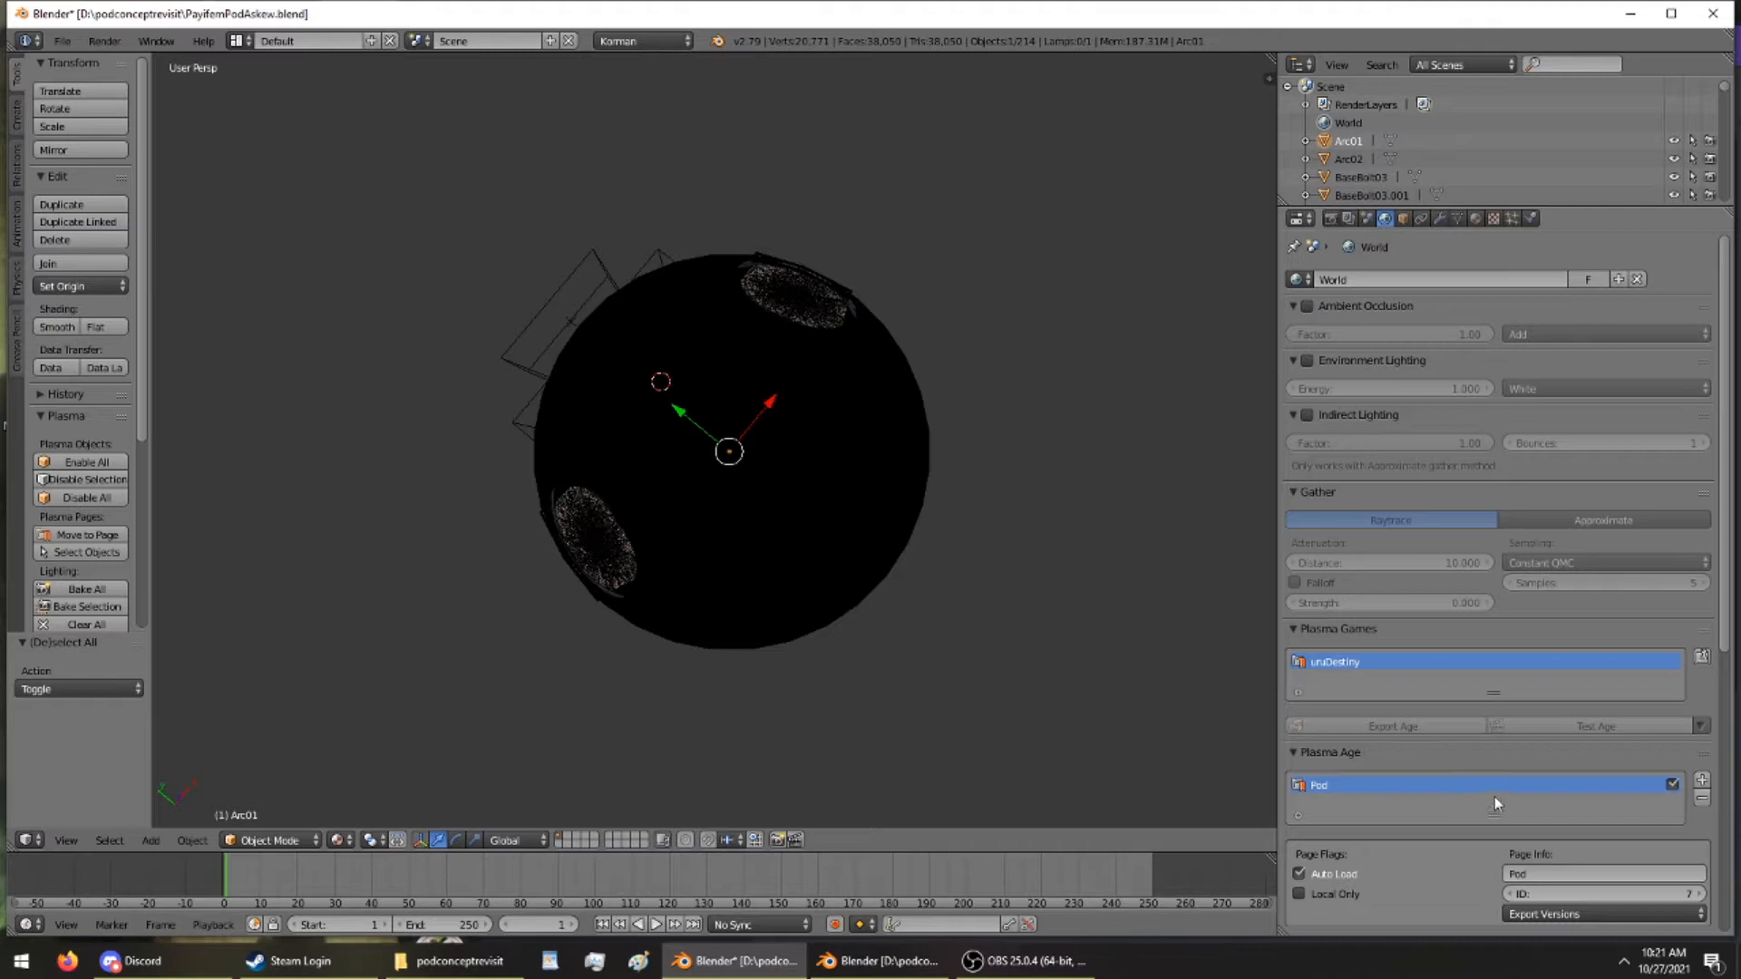
left_click(1583, 872)
type("PayPodOld")
key("Return")
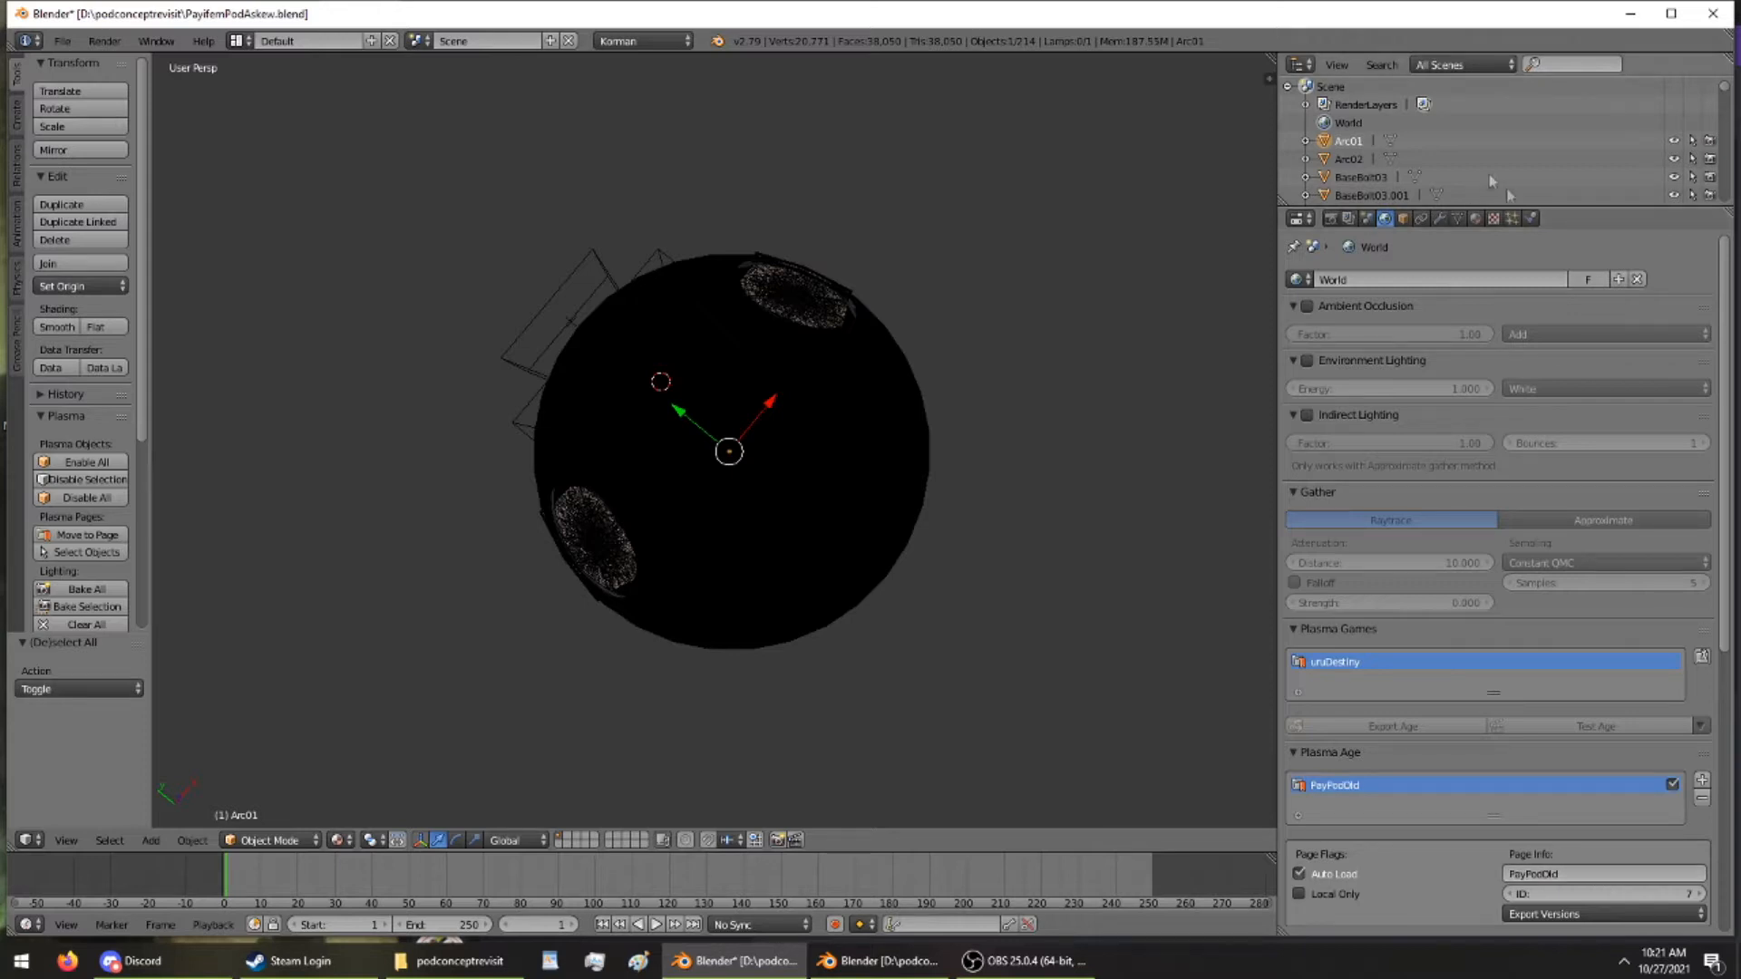
Check the Plasma page assignment of Arc02 and look through the other objects in the outliner
left_click(1532, 219)
left_click(1358, 176)
scroll(1354, 163, "down", 4)
scroll(1356, 160, "down", 2)
left_click(1357, 161)
scroll(1356, 160, "down", 4)
left_click(1356, 160)
scroll(1357, 161, "up", 5)
left_click(1357, 161)
scroll(1356, 161, "up", 4)
left_click(1357, 161)
scroll(1357, 161, "down", 2)
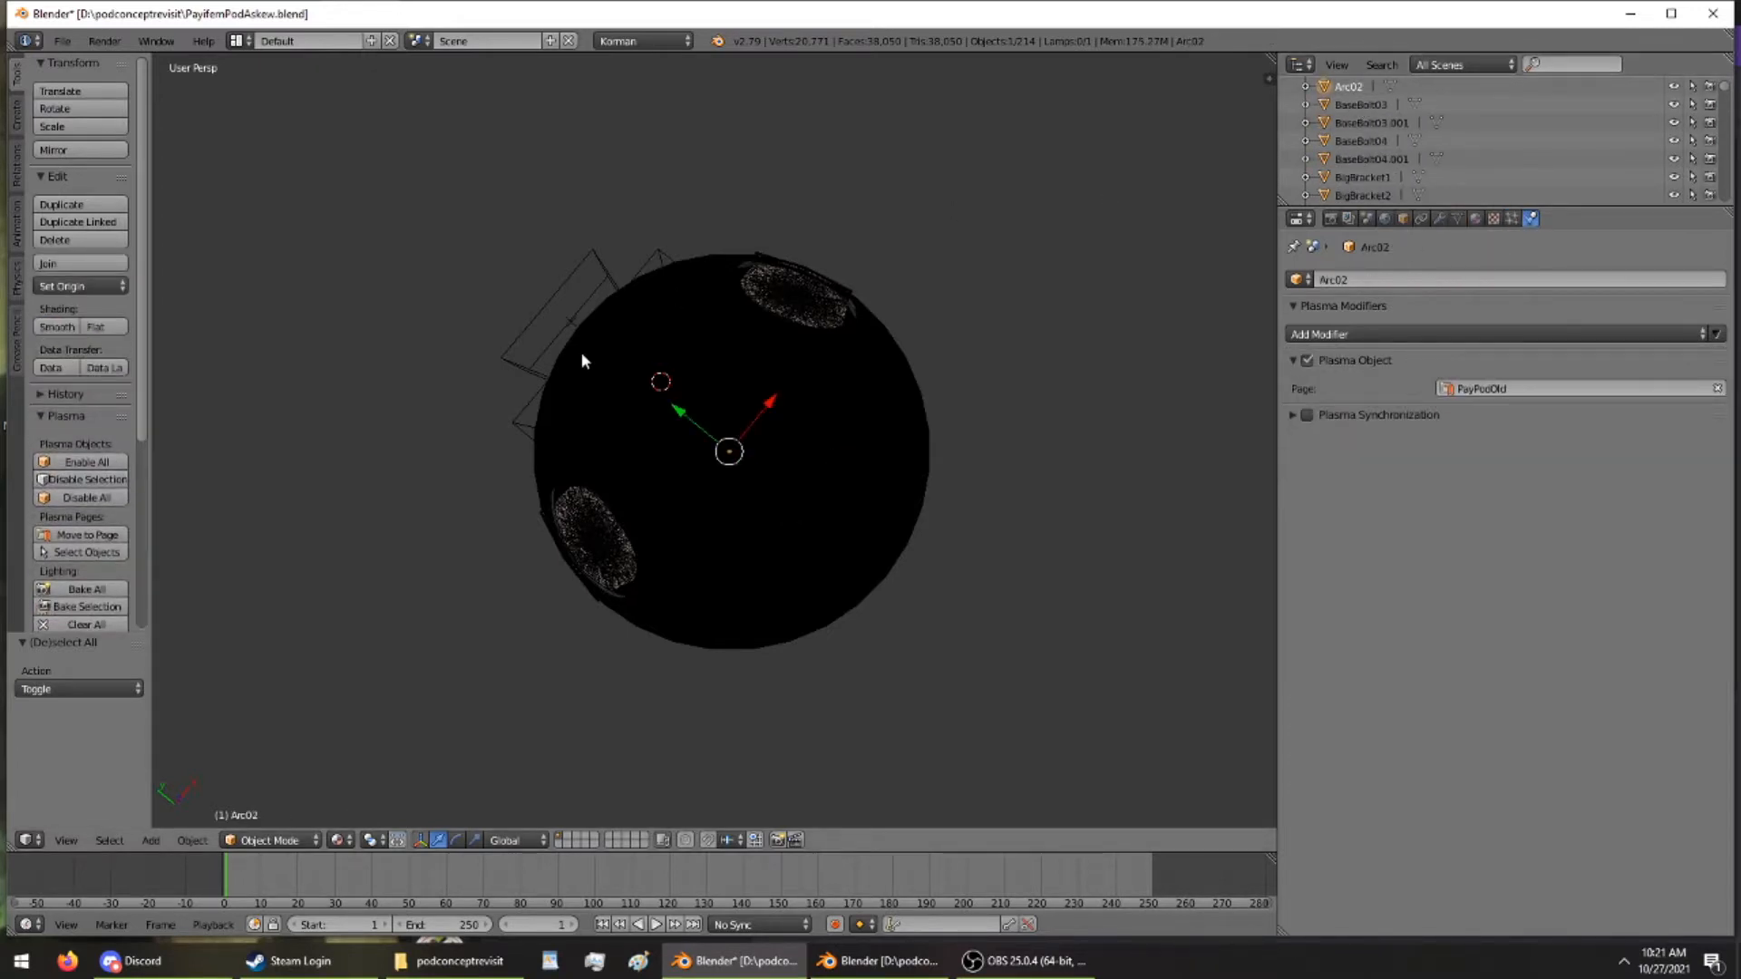
scroll(857, 367, "down", 1)
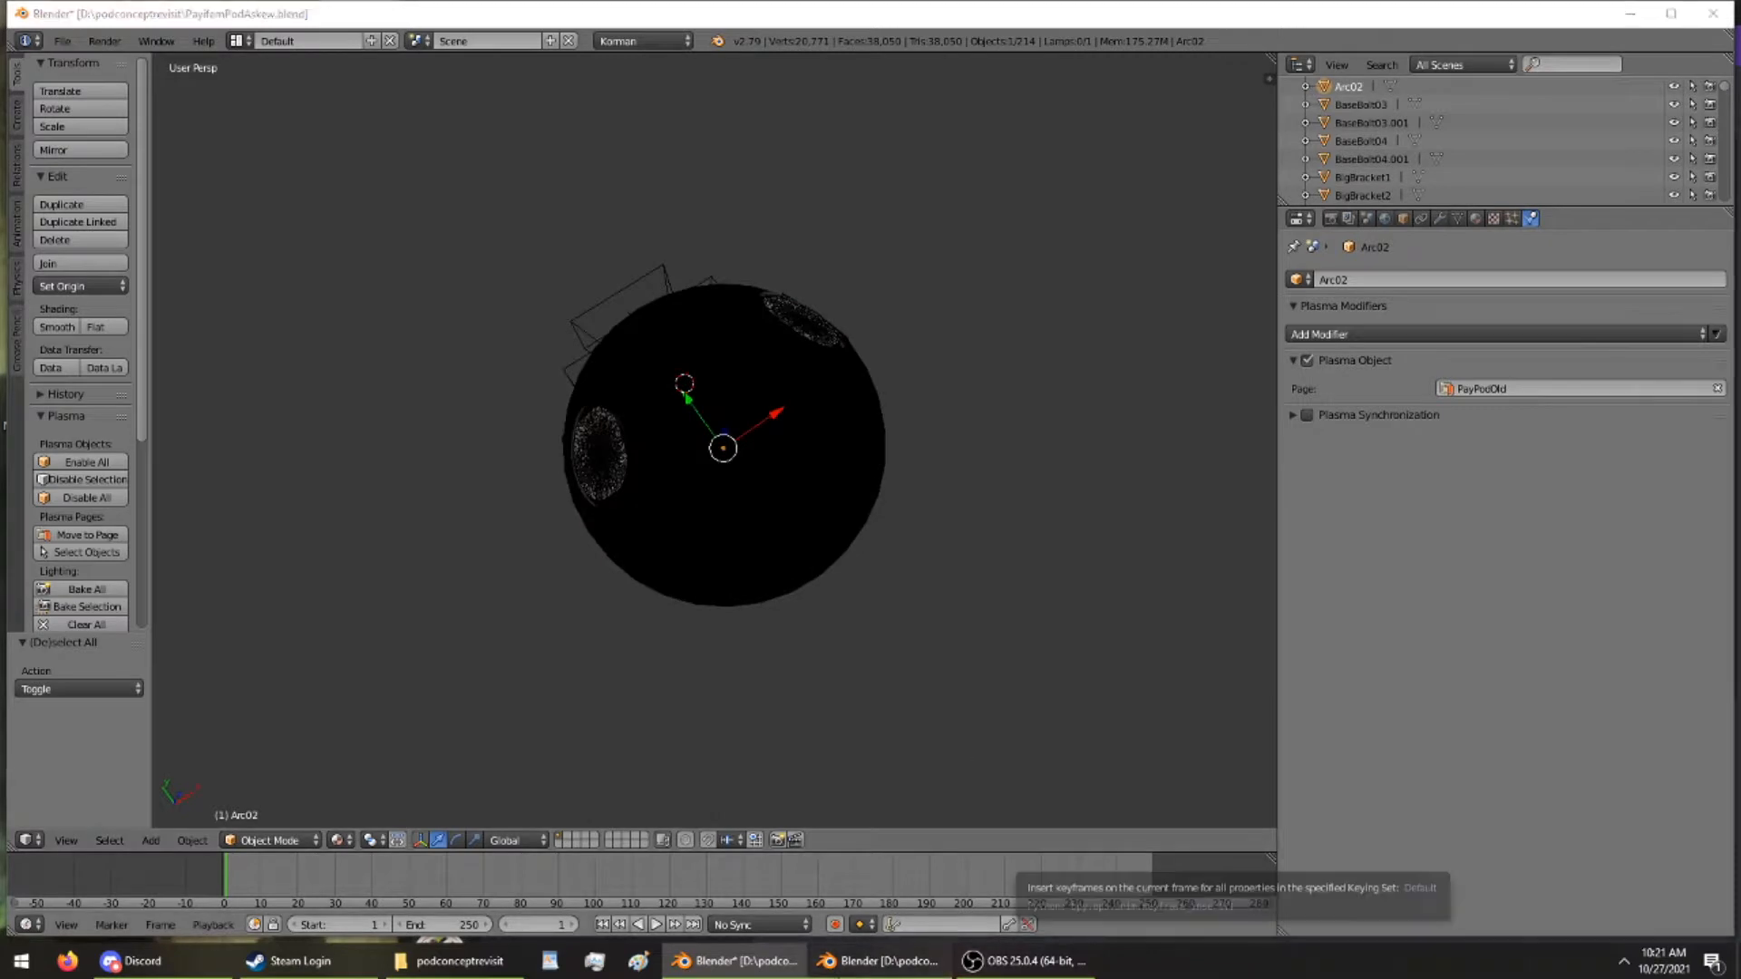
Switch to the Pod12 scene and examine the overall layout of its caves and tunnels from outside
left_click(878, 961)
scroll(249, 691, "down", 3)
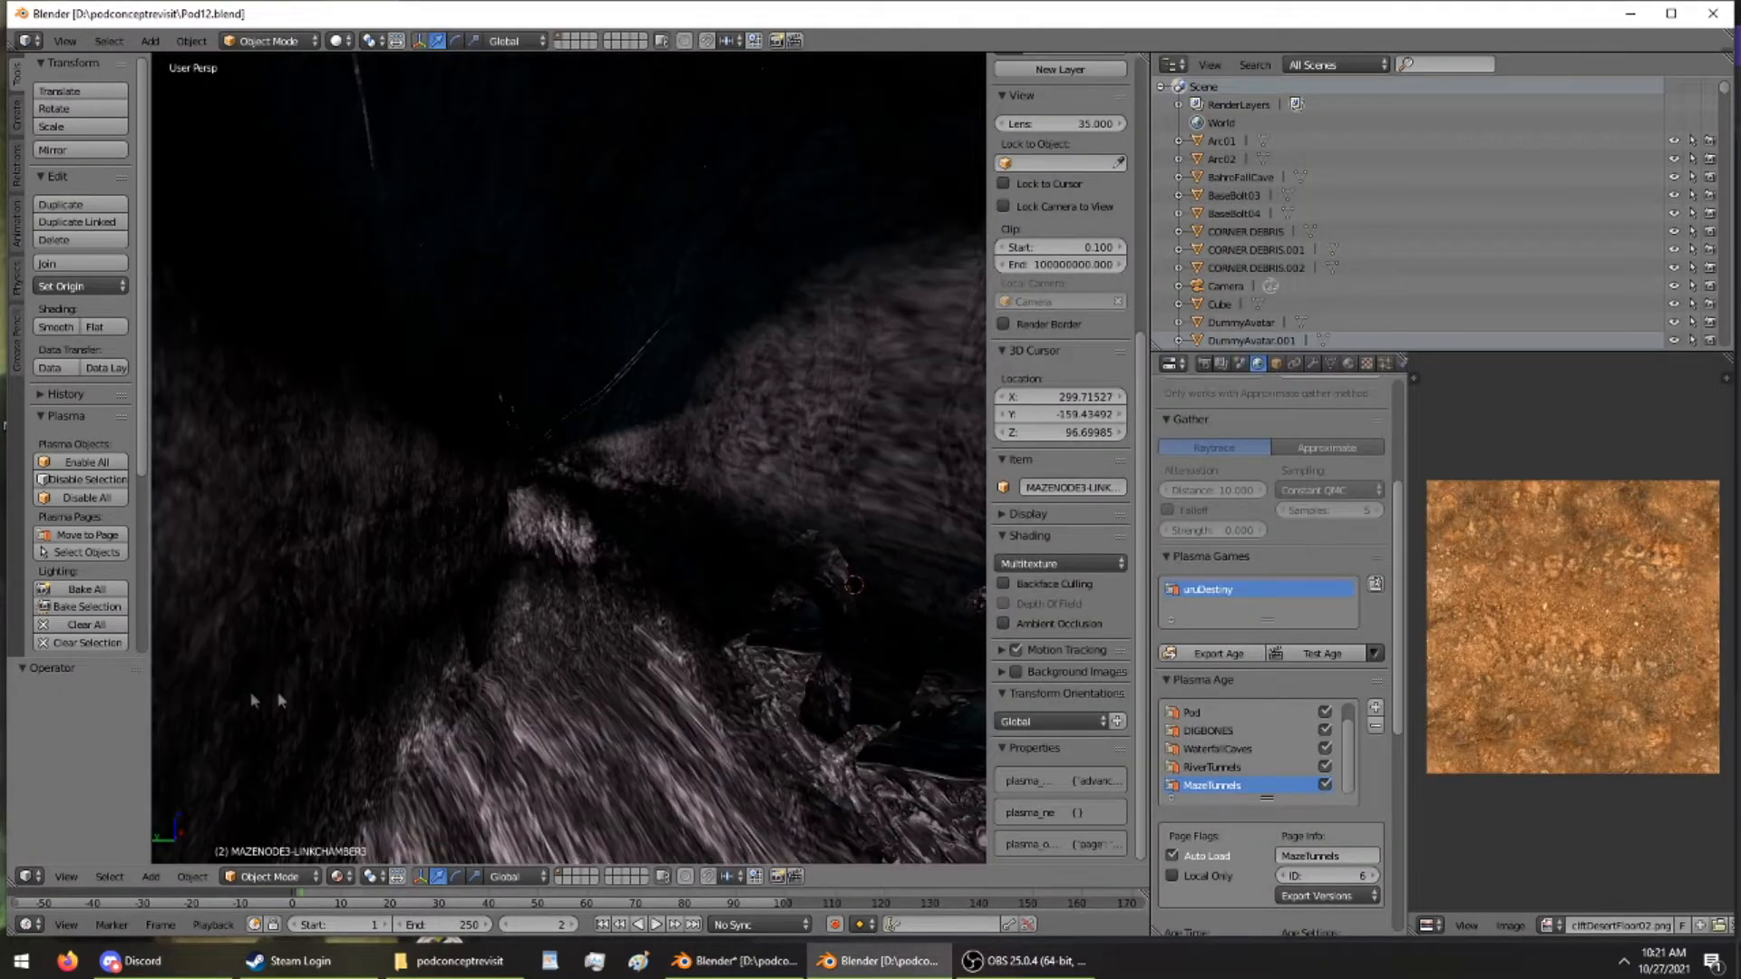
scroll(662, 567, "down", 8)
left_click(663, 567)
scroll(663, 567, "down", 8)
middle_click_drag(663, 570, 419, 528)
scroll(653, 728, "up", 6)
scroll(651, 729, "up", 3)
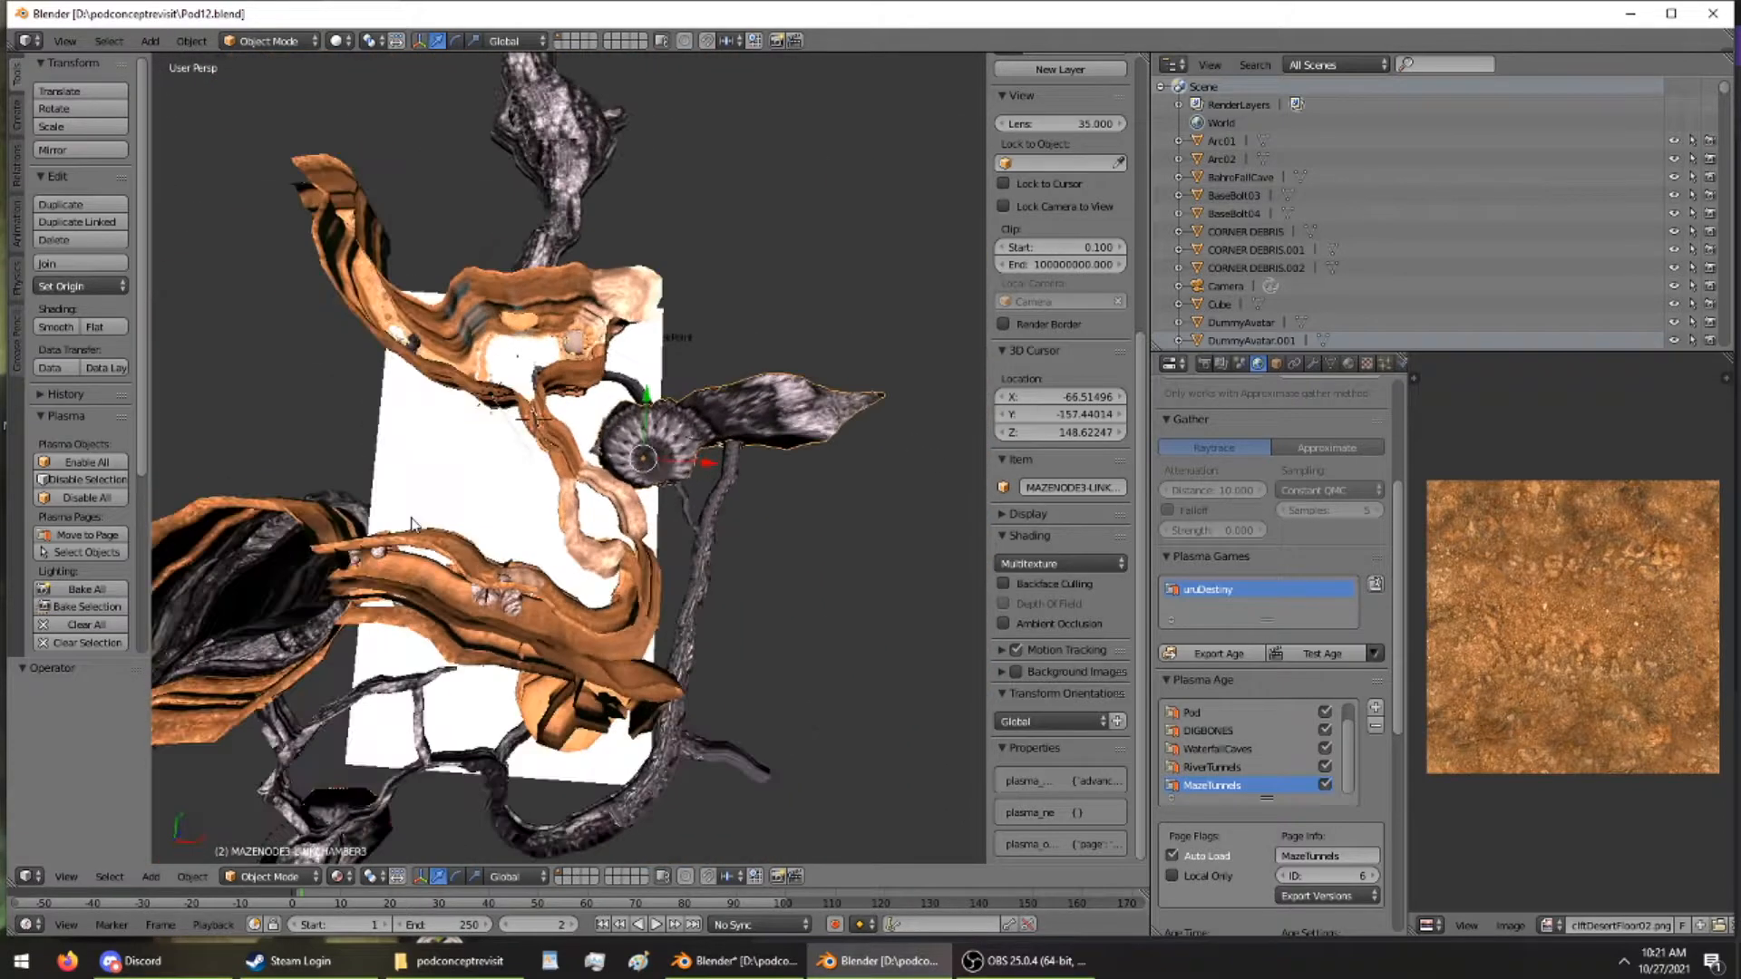
scroll(409, 513, "up", 6)
scroll(462, 600, "down", 8)
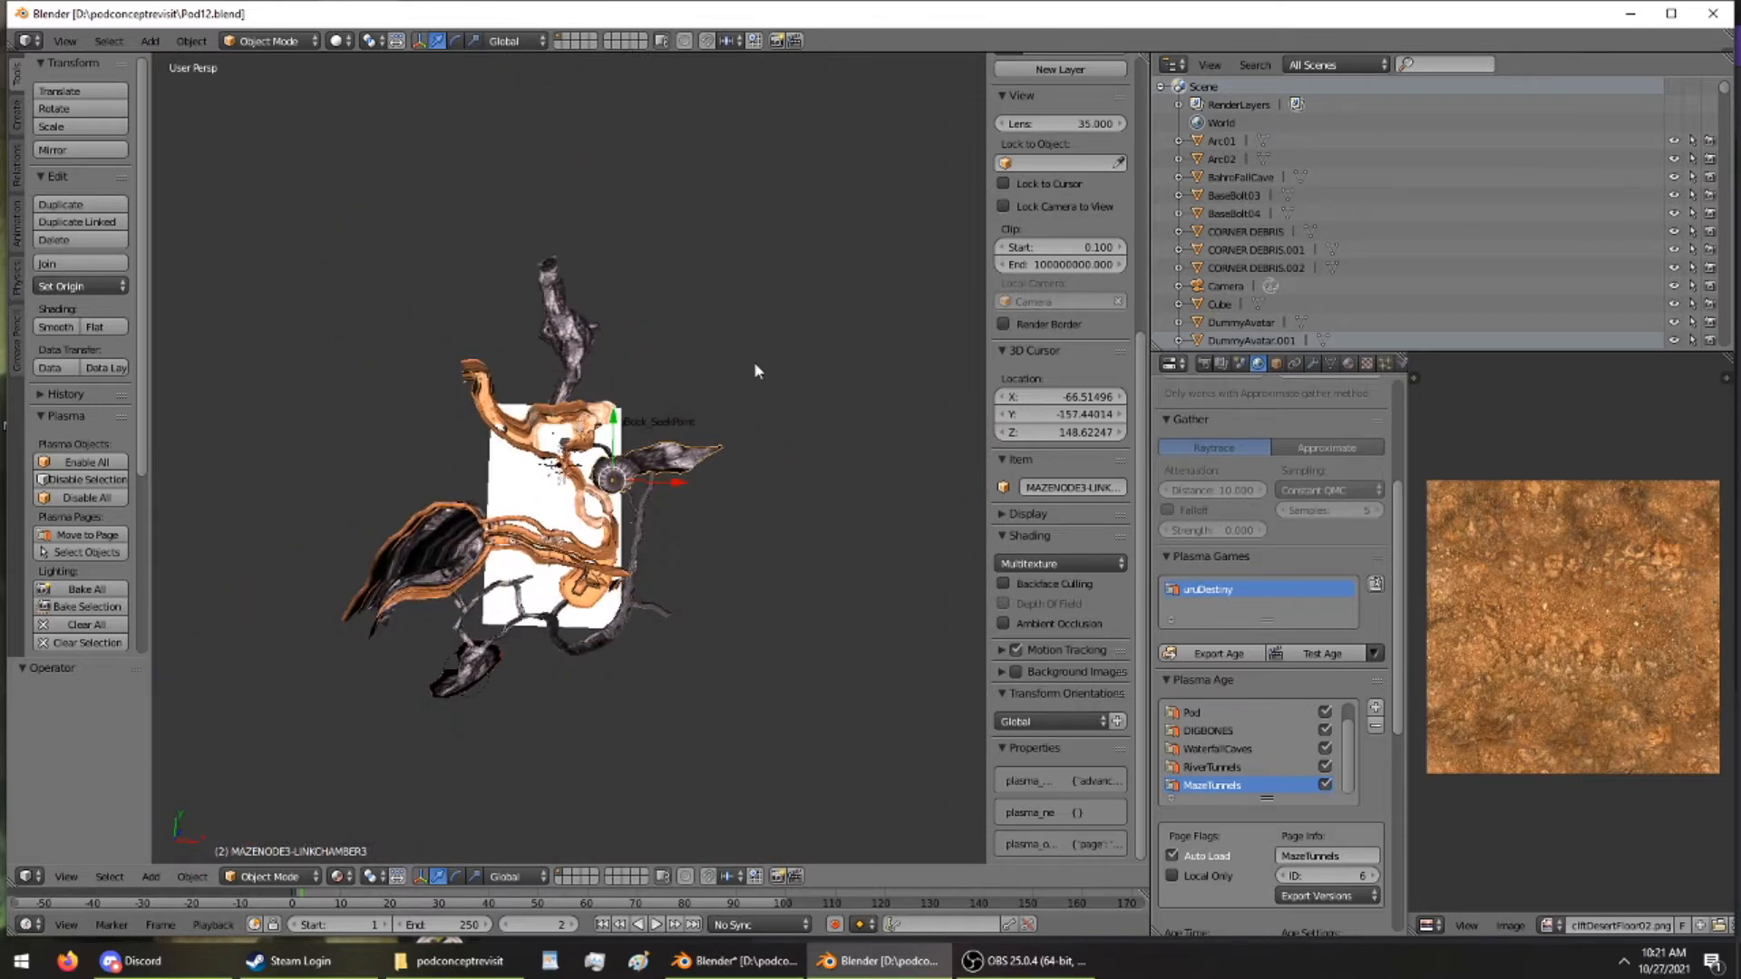
middle_click_drag(762, 377, 965, 401)
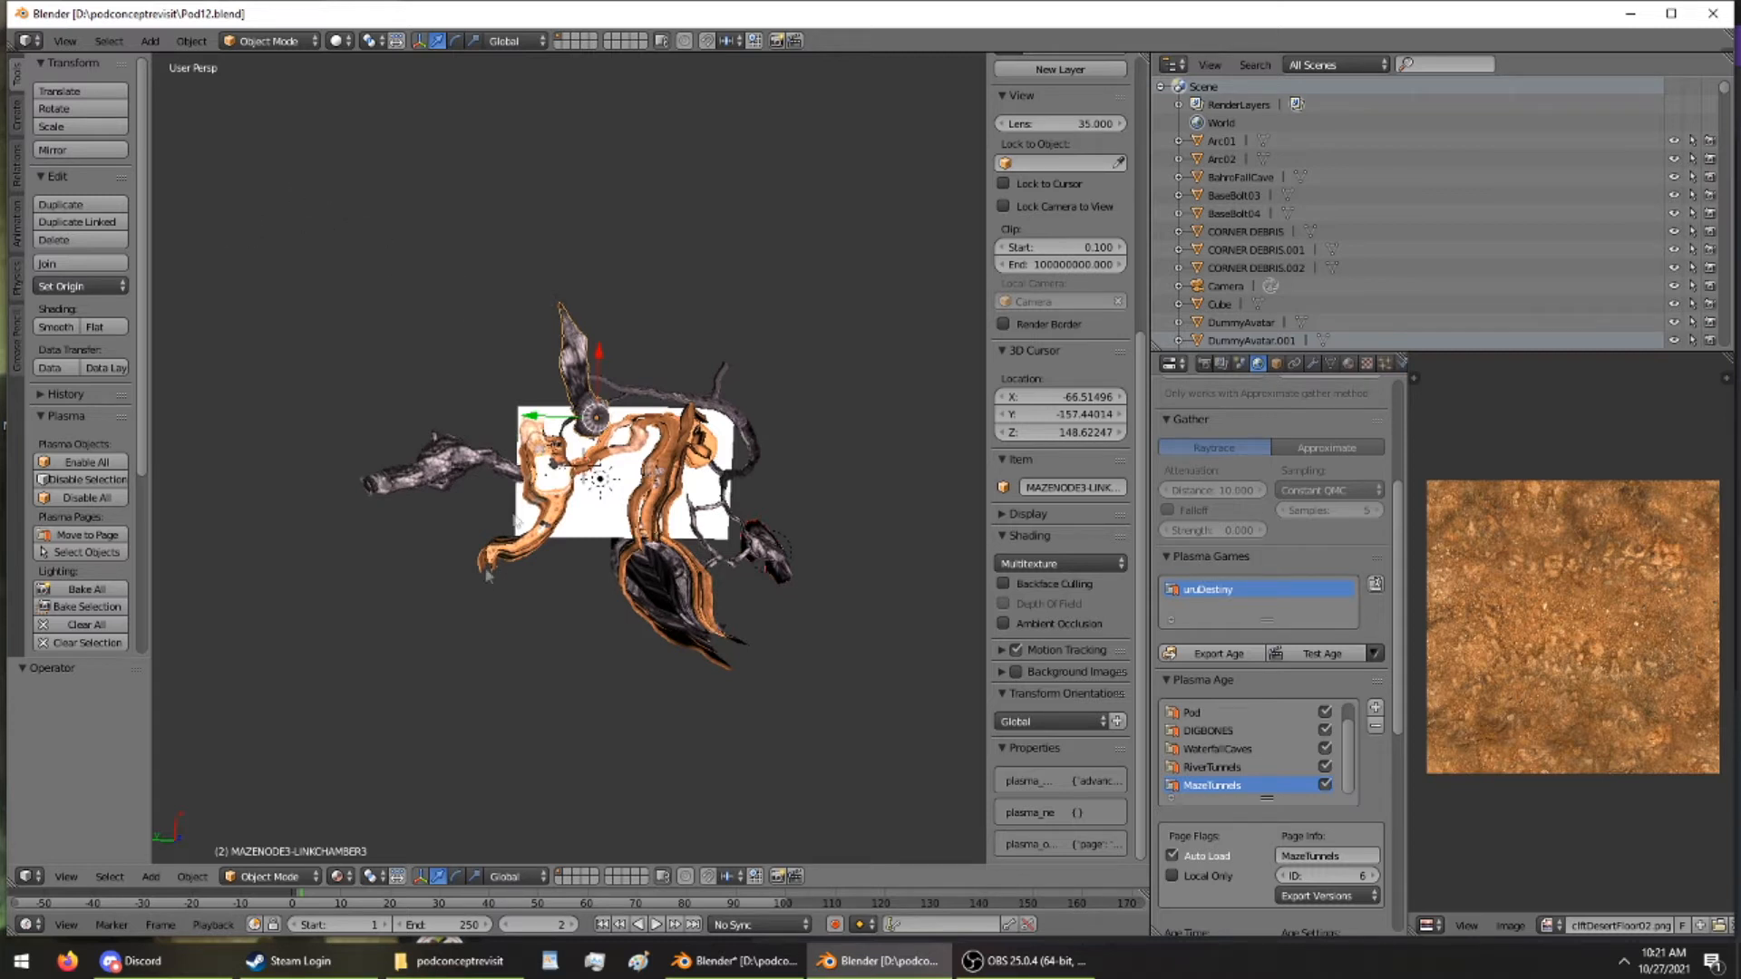
Select every object in the PayifernPodAskew scene and compare the pod's size and orientation with the Pod12 layout
left_click(1025, 961)
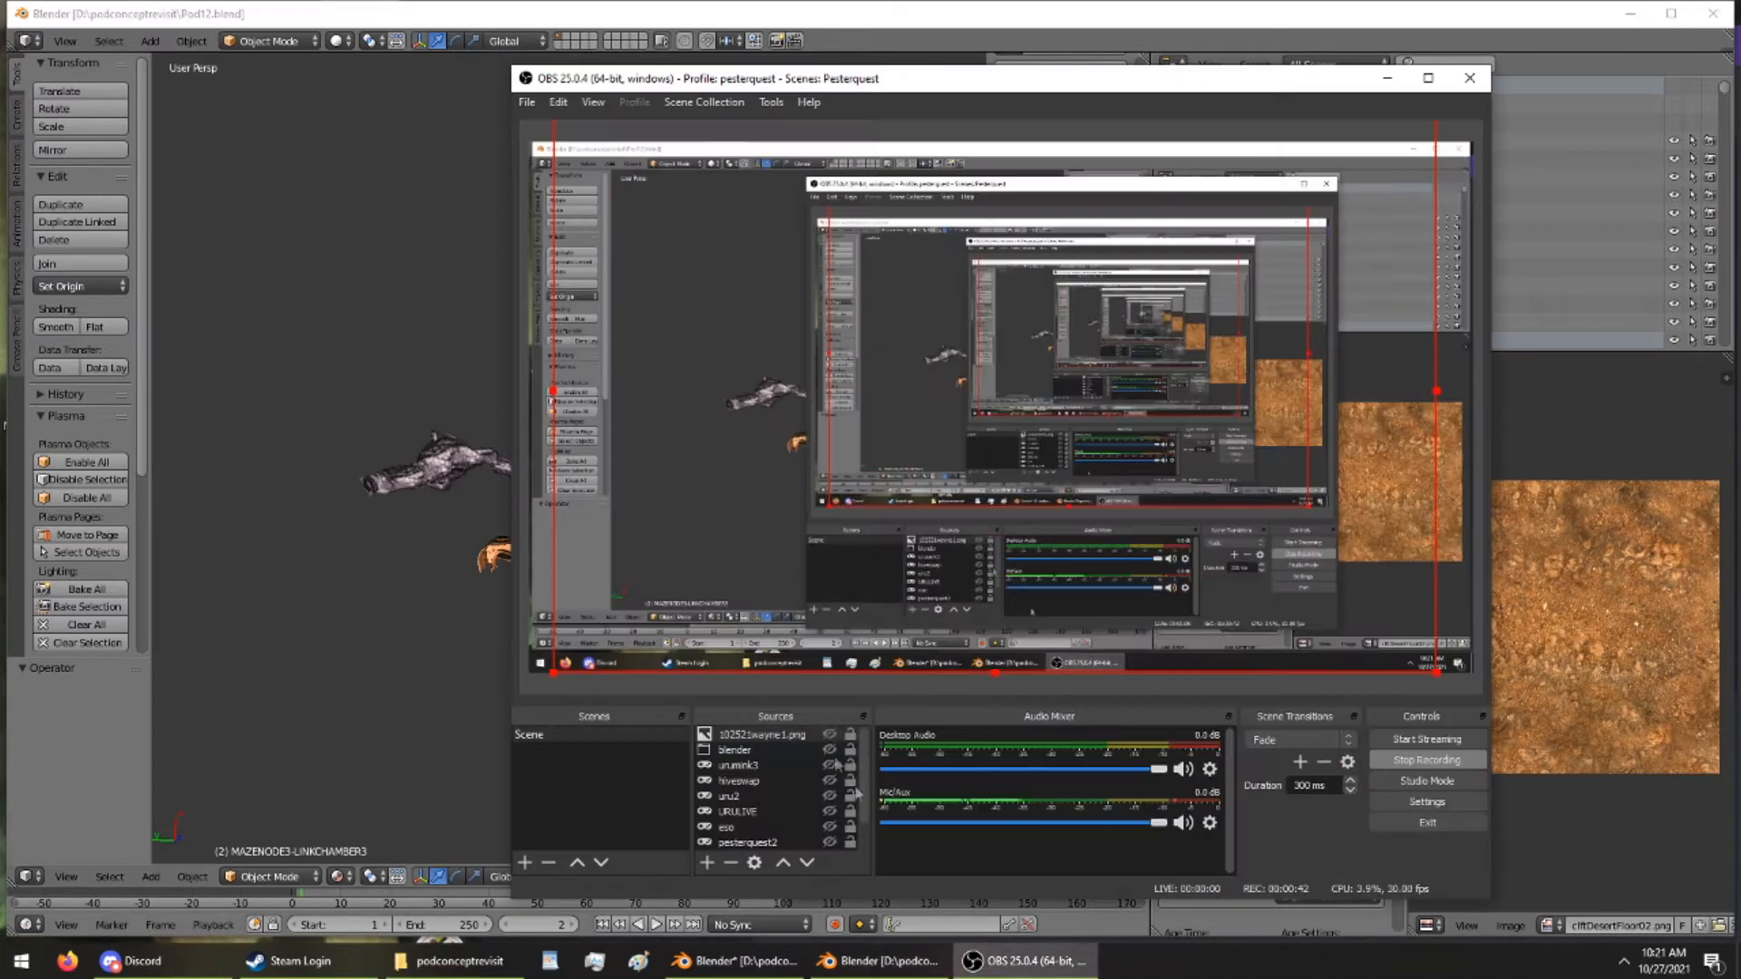
left_click(751, 966)
key("a")
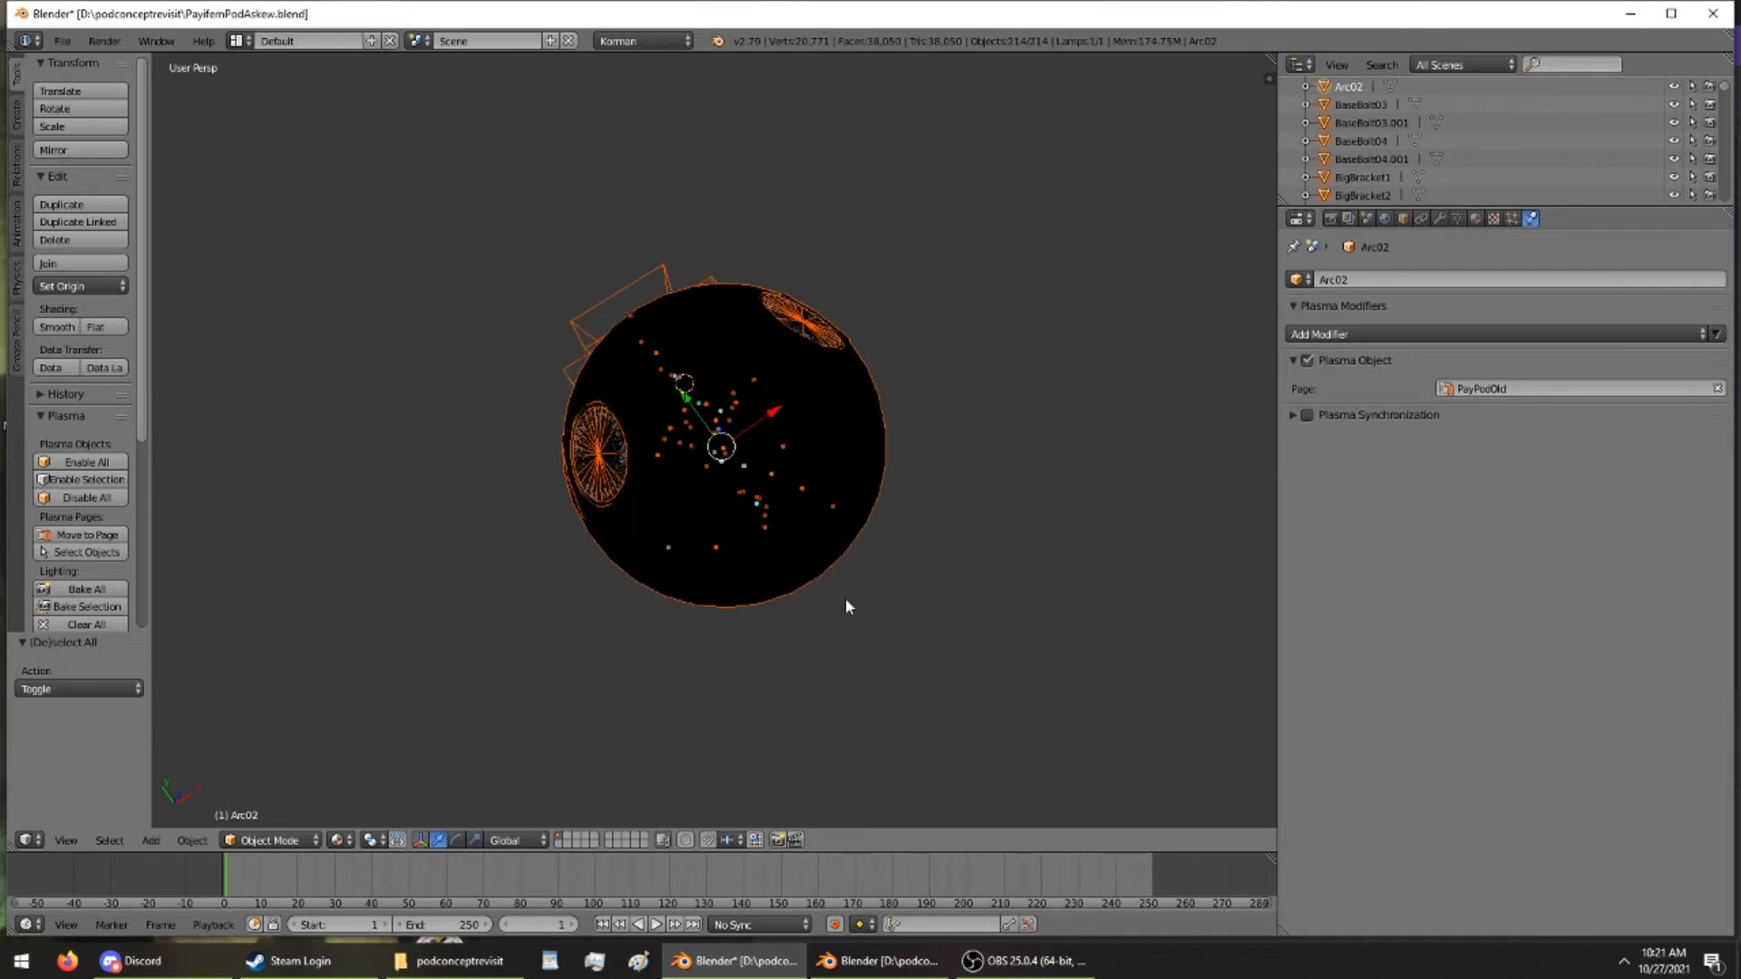
scroll(870, 592, "down", 8)
middle_click_drag(898, 589, 1018, 711)
left_click(907, 963)
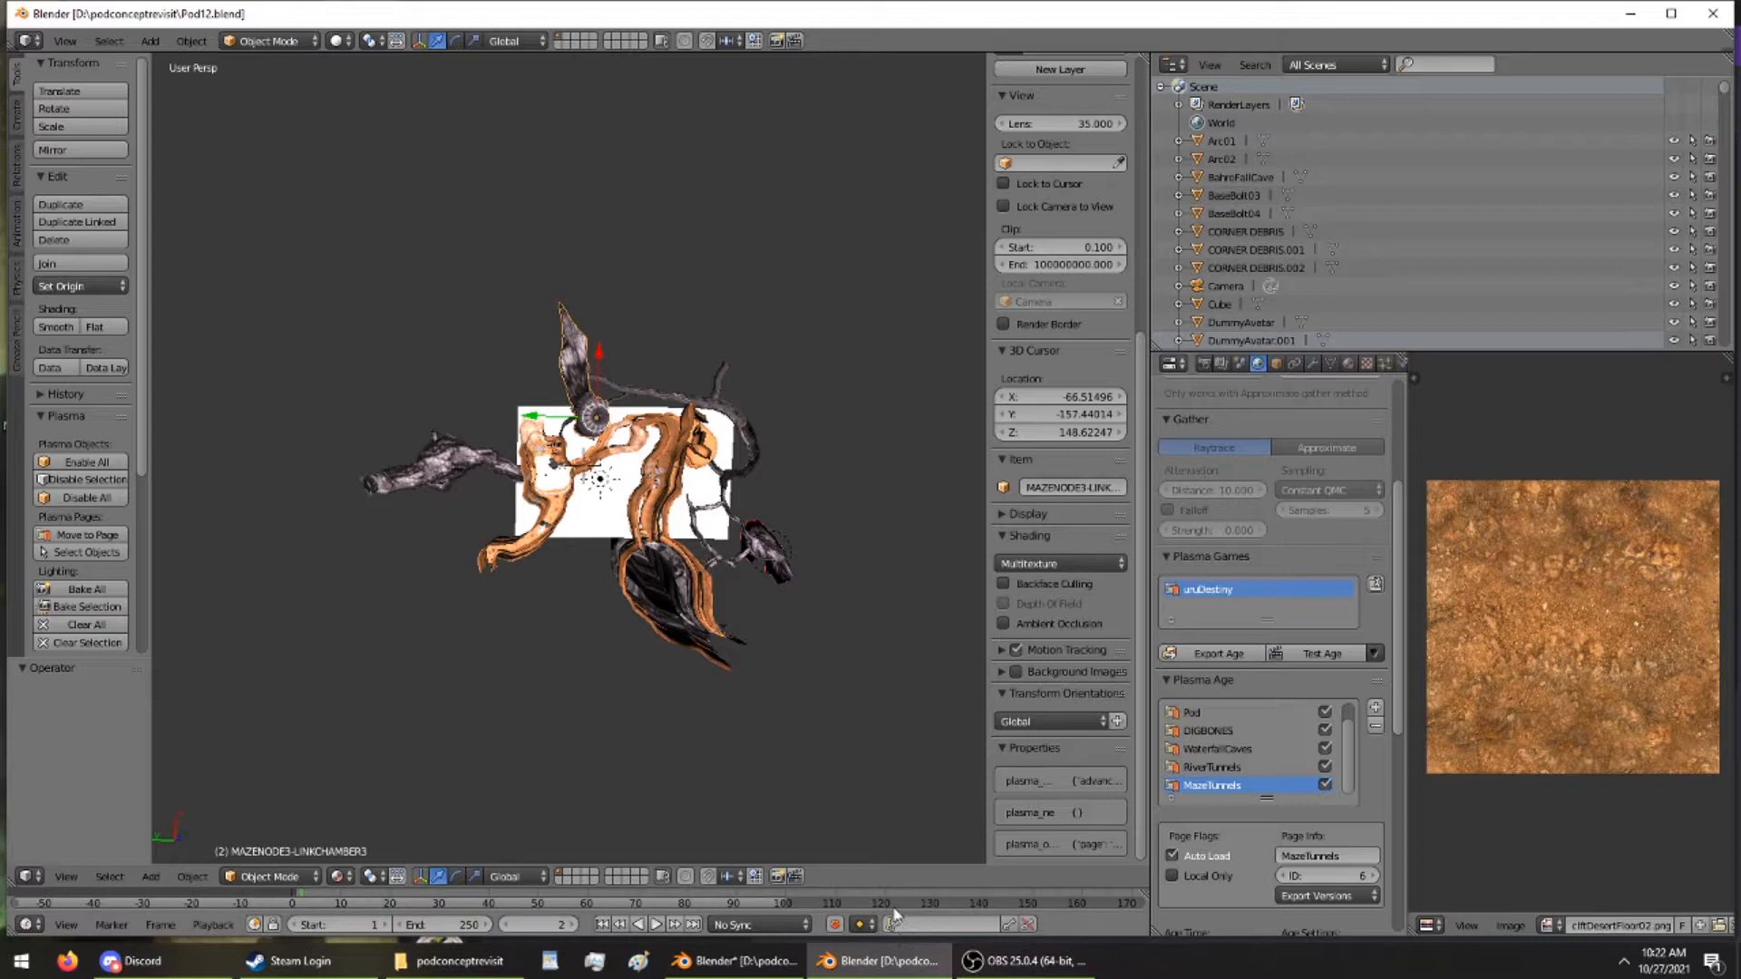
left_click(739, 962)
key("a")
key("a")
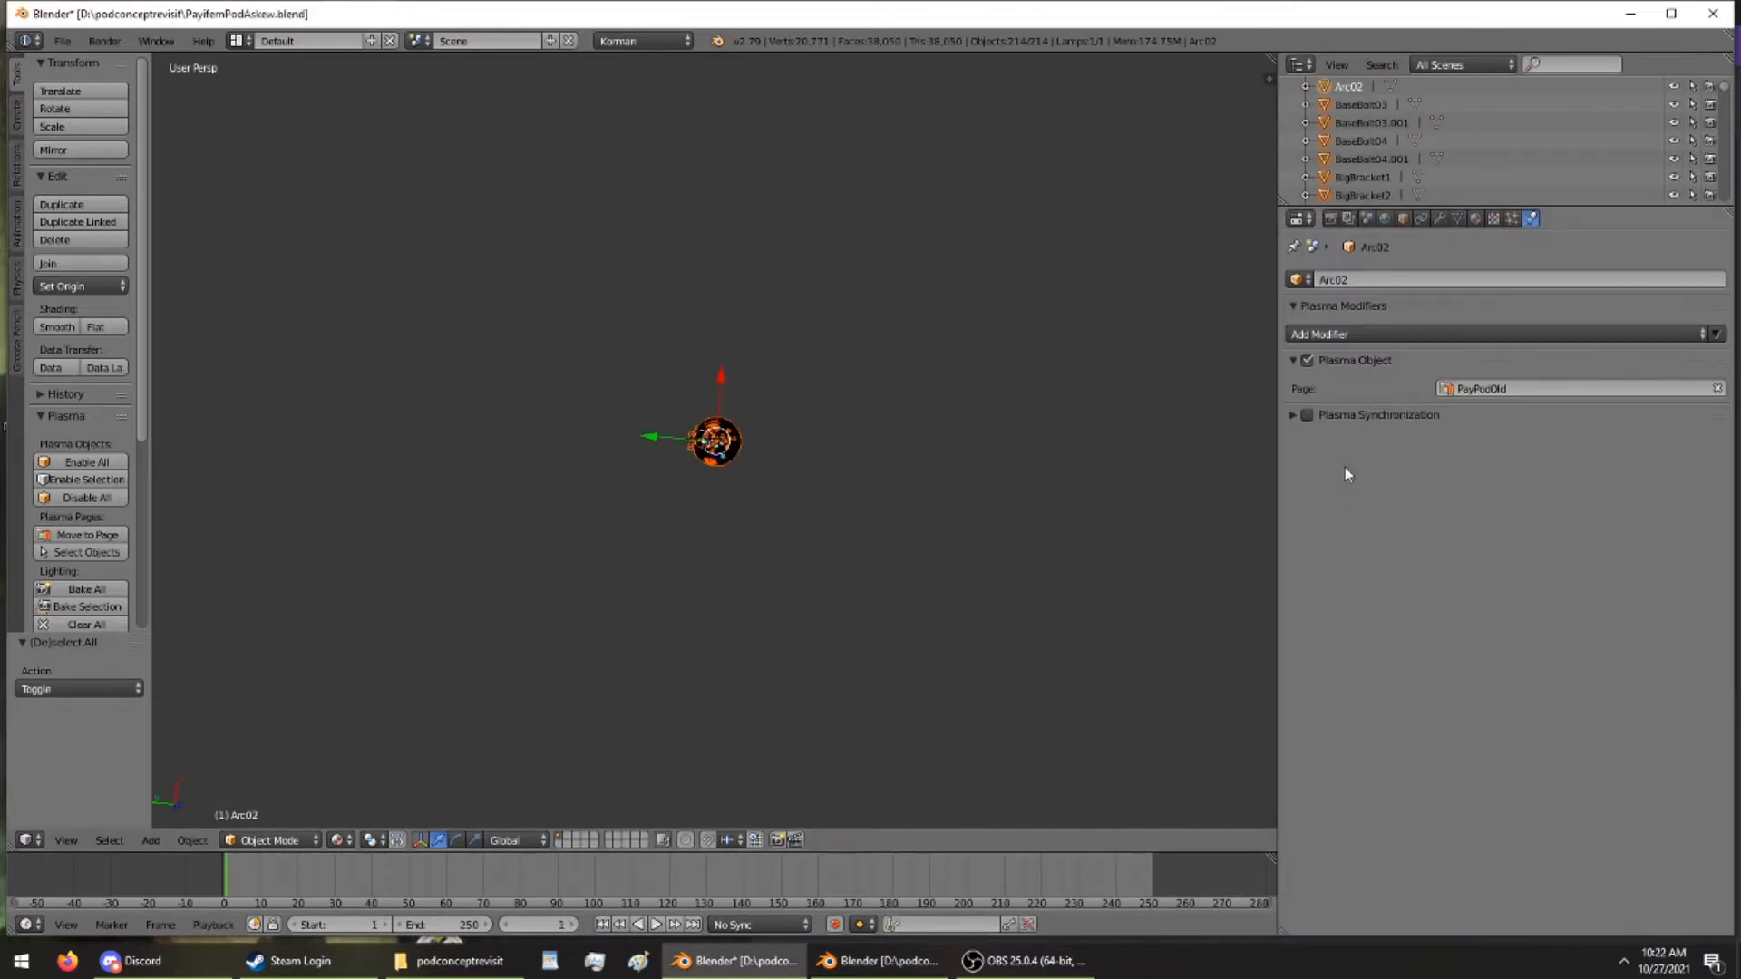
Set the 3D view's clipping end distance to 100000 in the PayifernPodAskew scene
key("t")
key("t")
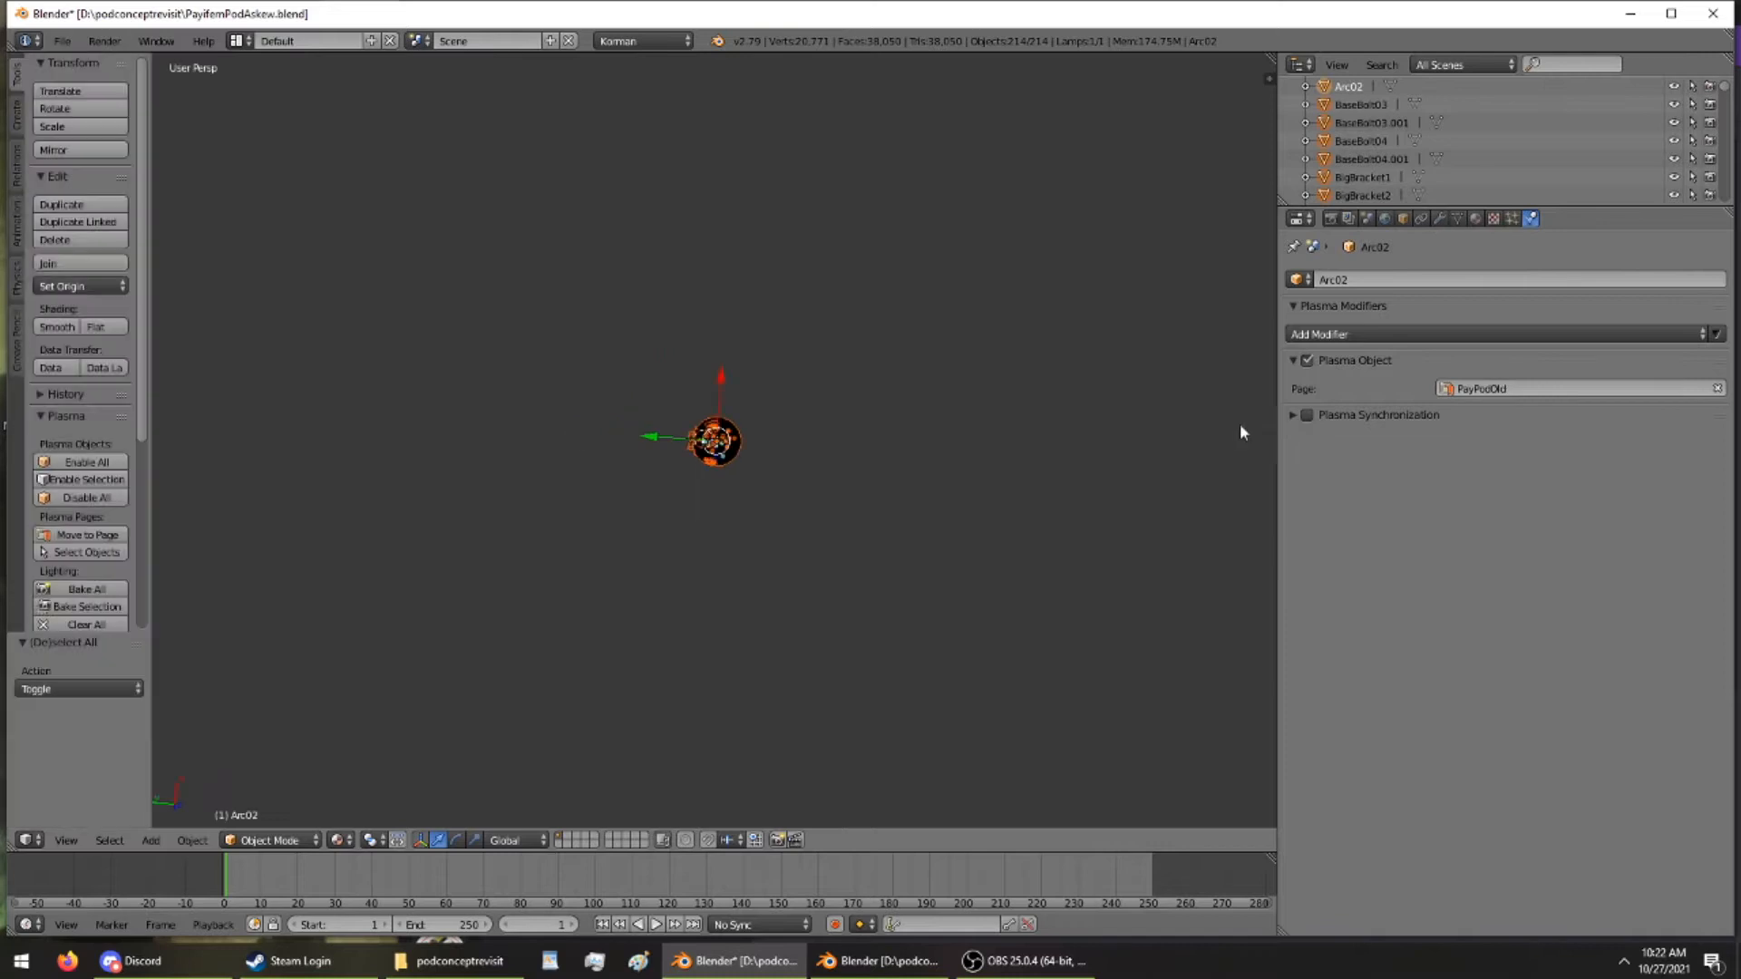
key("n")
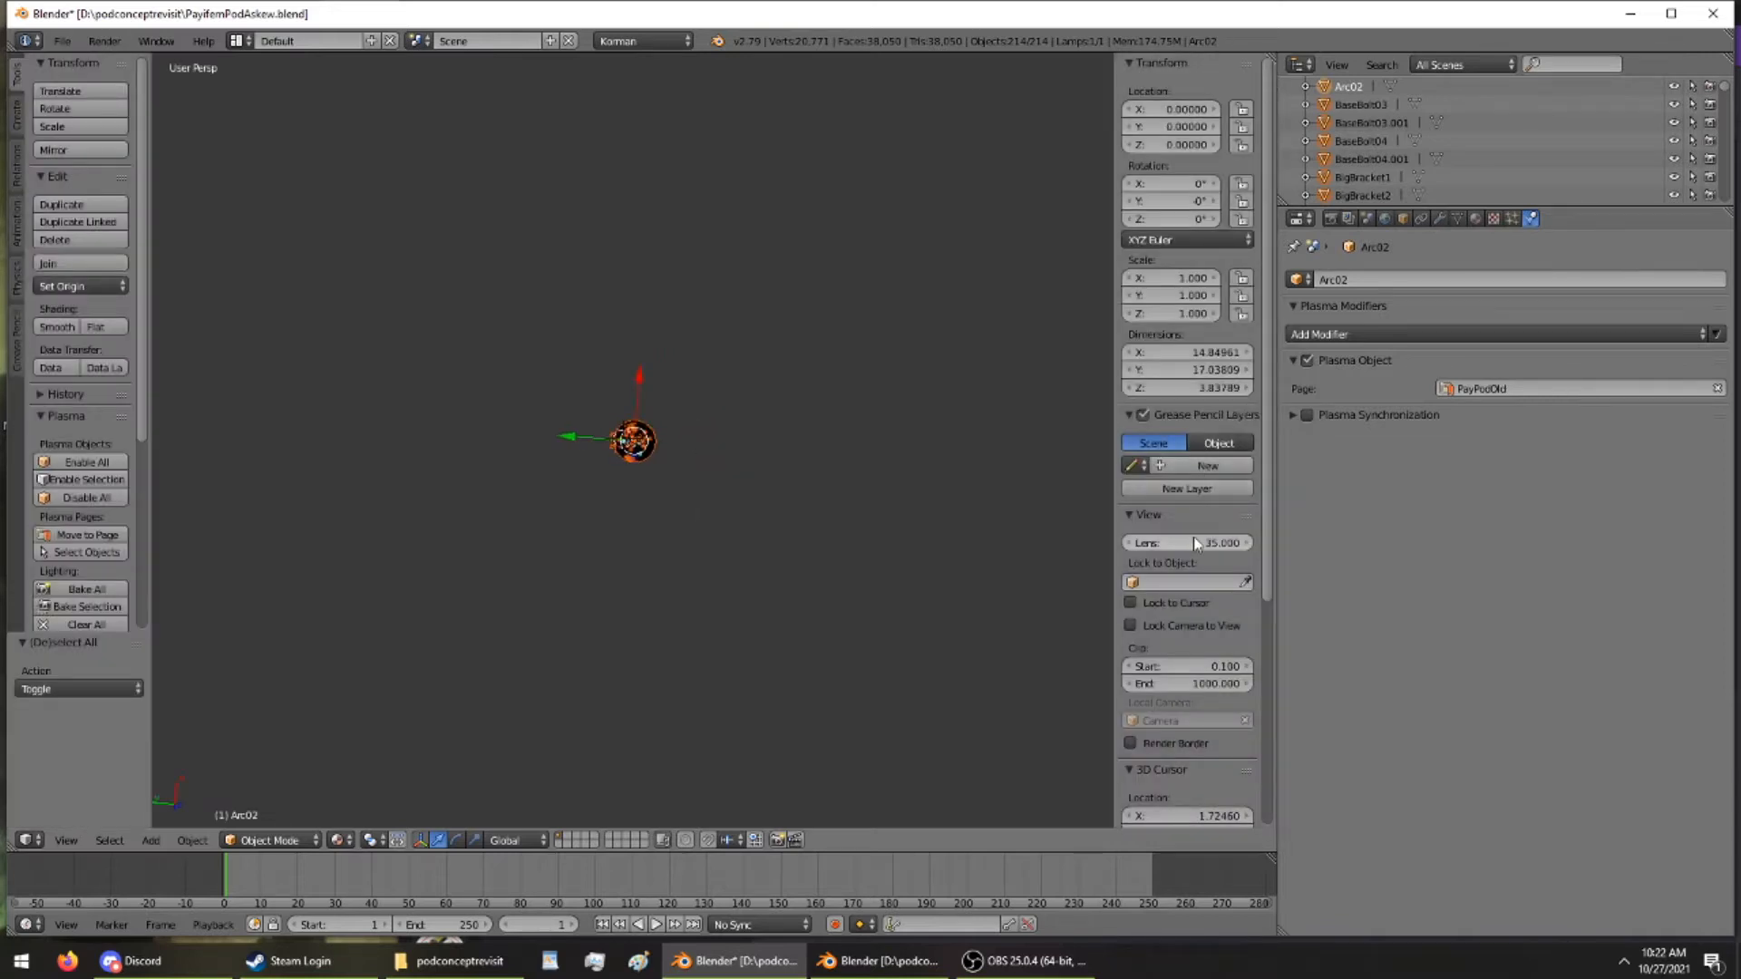
scroll(1184, 385, "down", 3)
scroll(1185, 385, "down", 5)
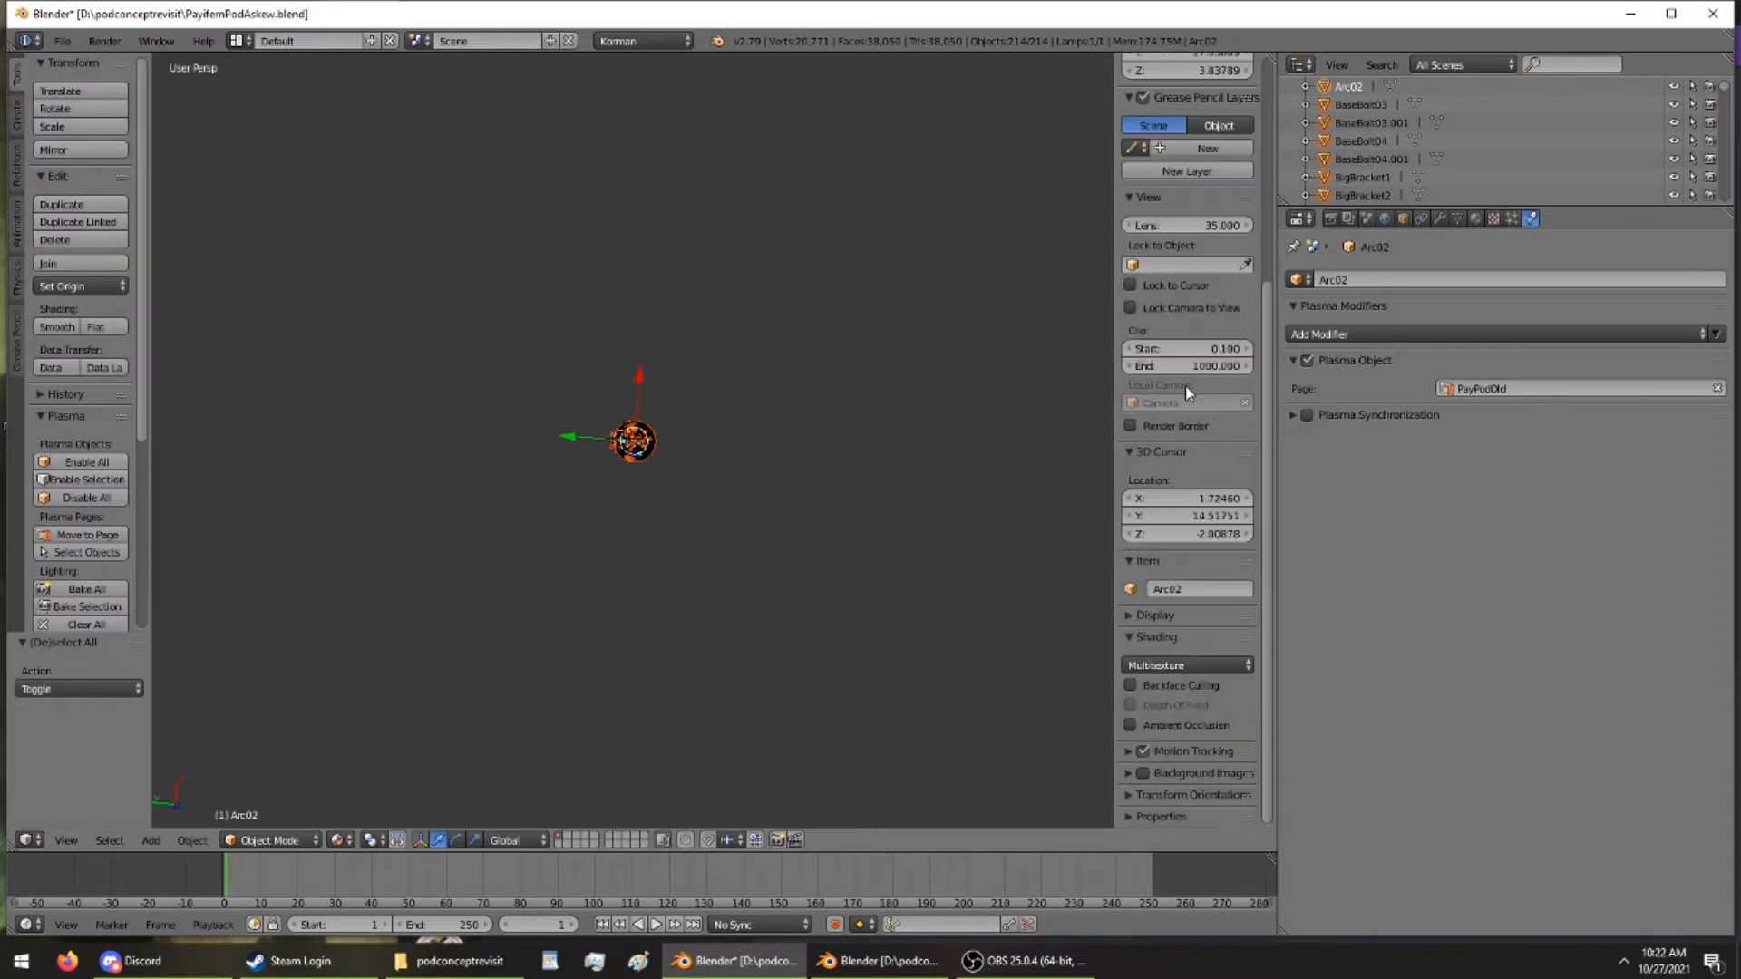
left_click(1177, 366)
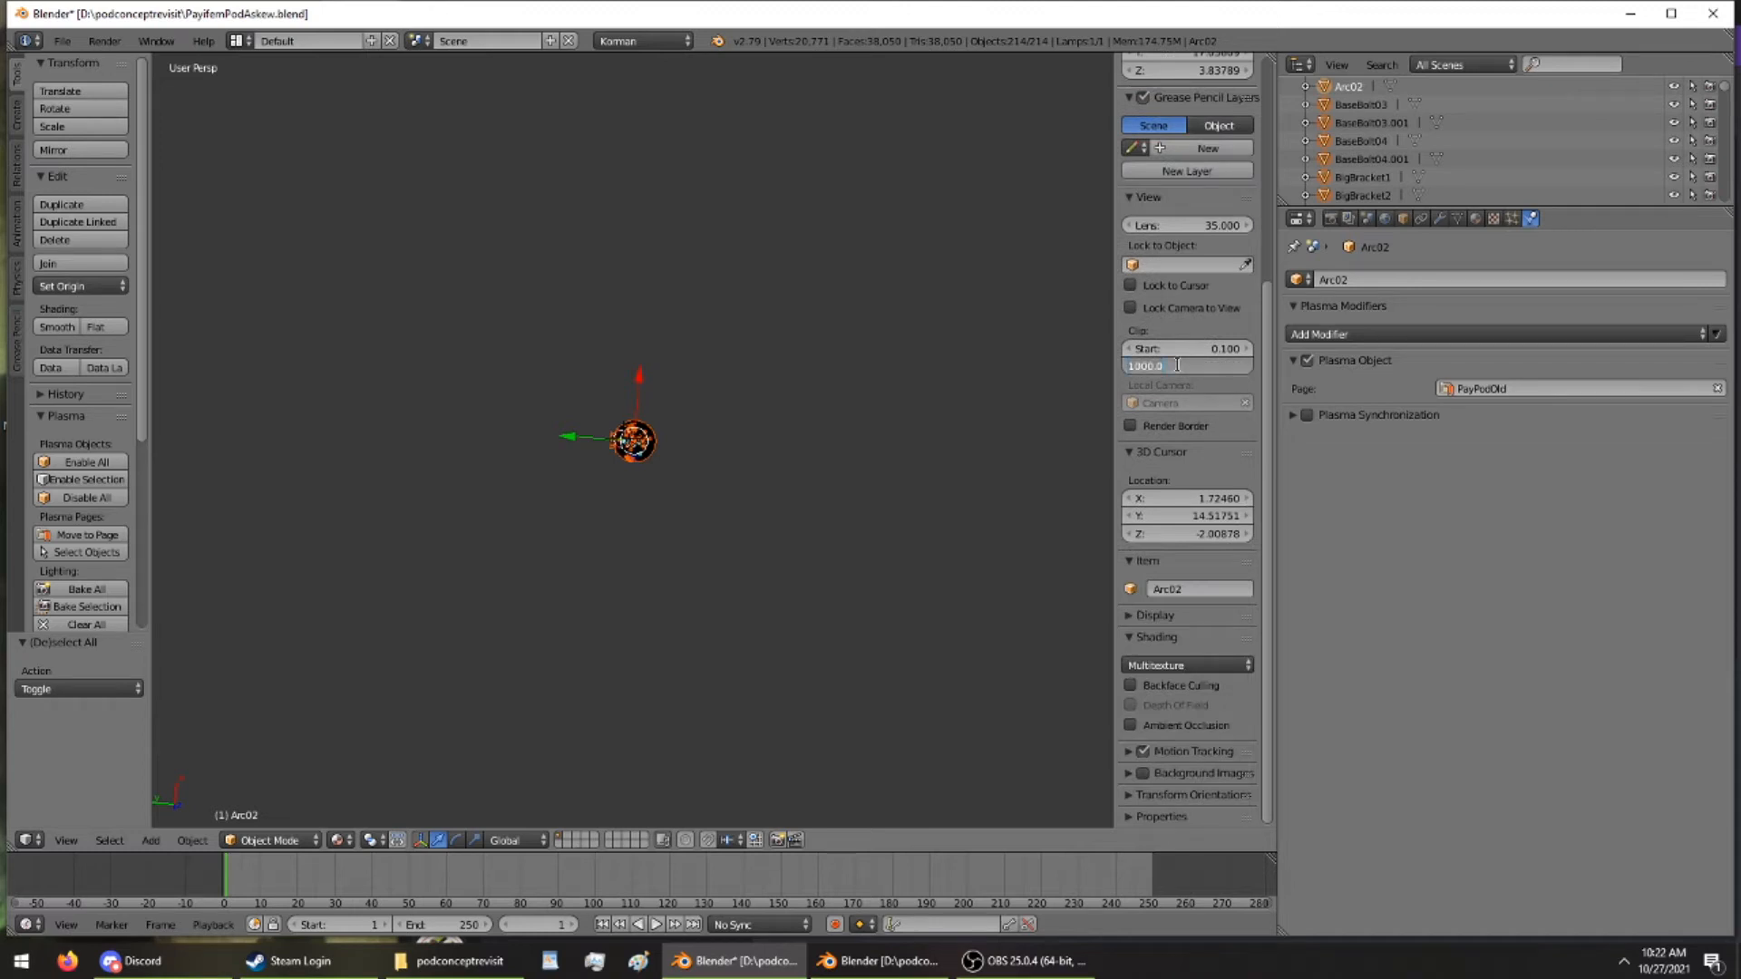
type("100000.0")
key("Return")
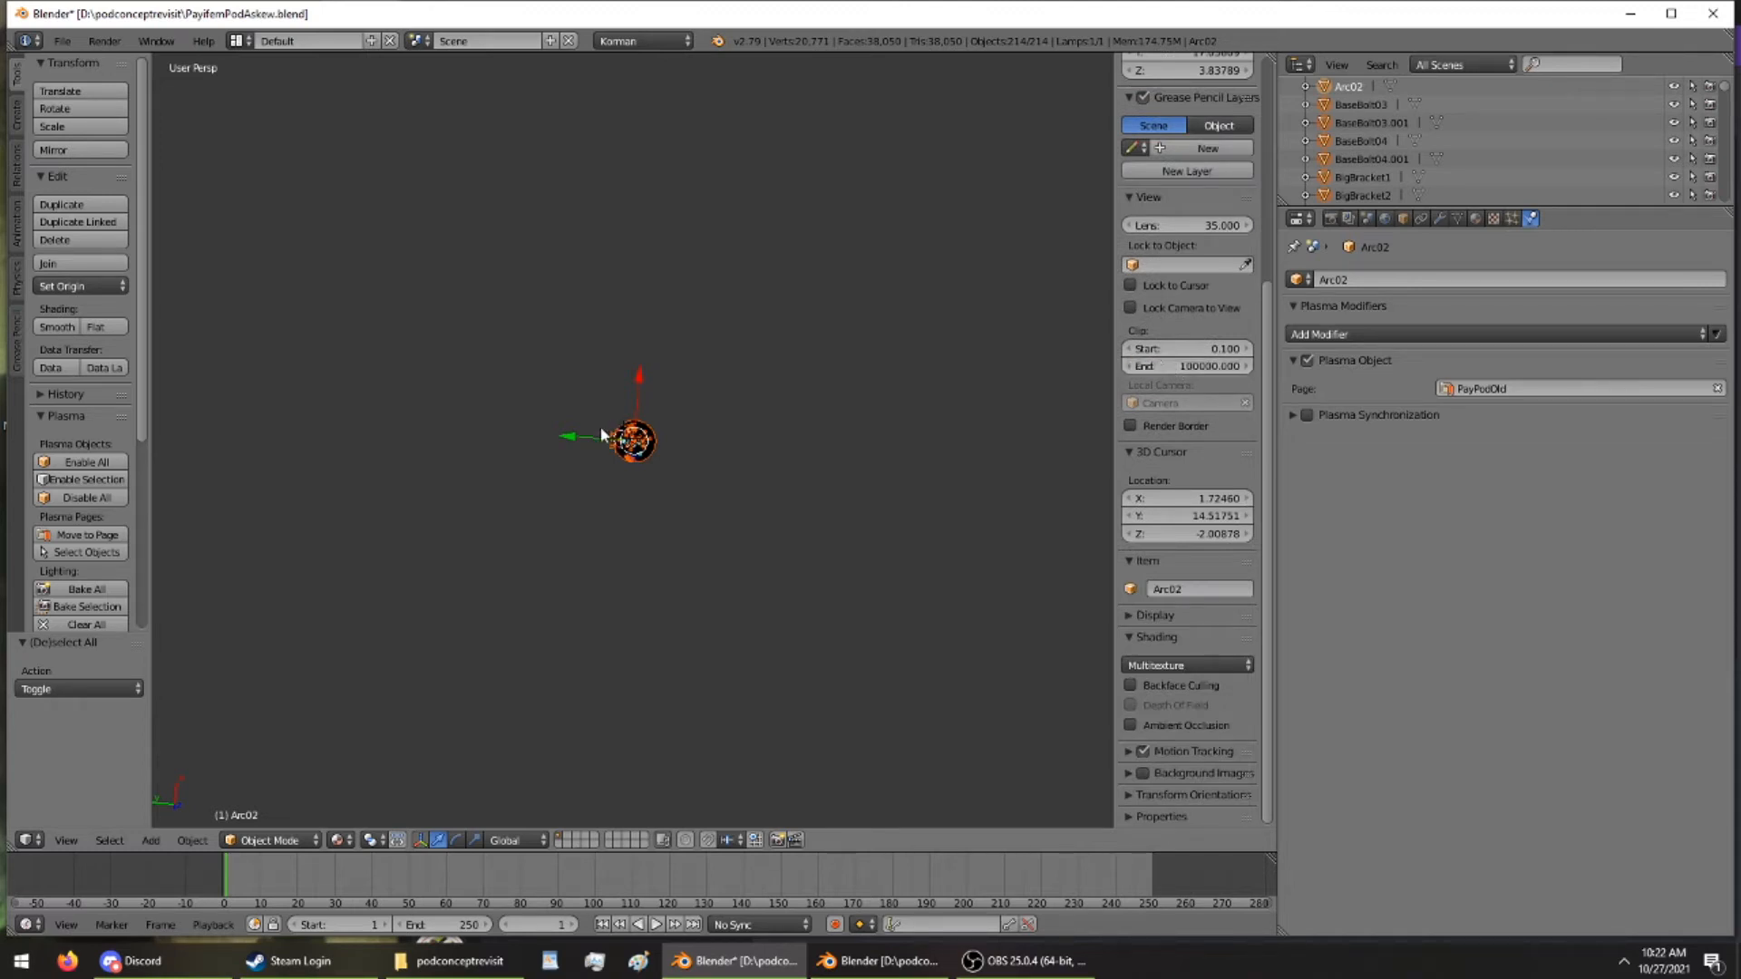
Examine the sky ring surrounding the pod from several angles and select it as the active object
middle_click_drag(606, 337, 354, 270)
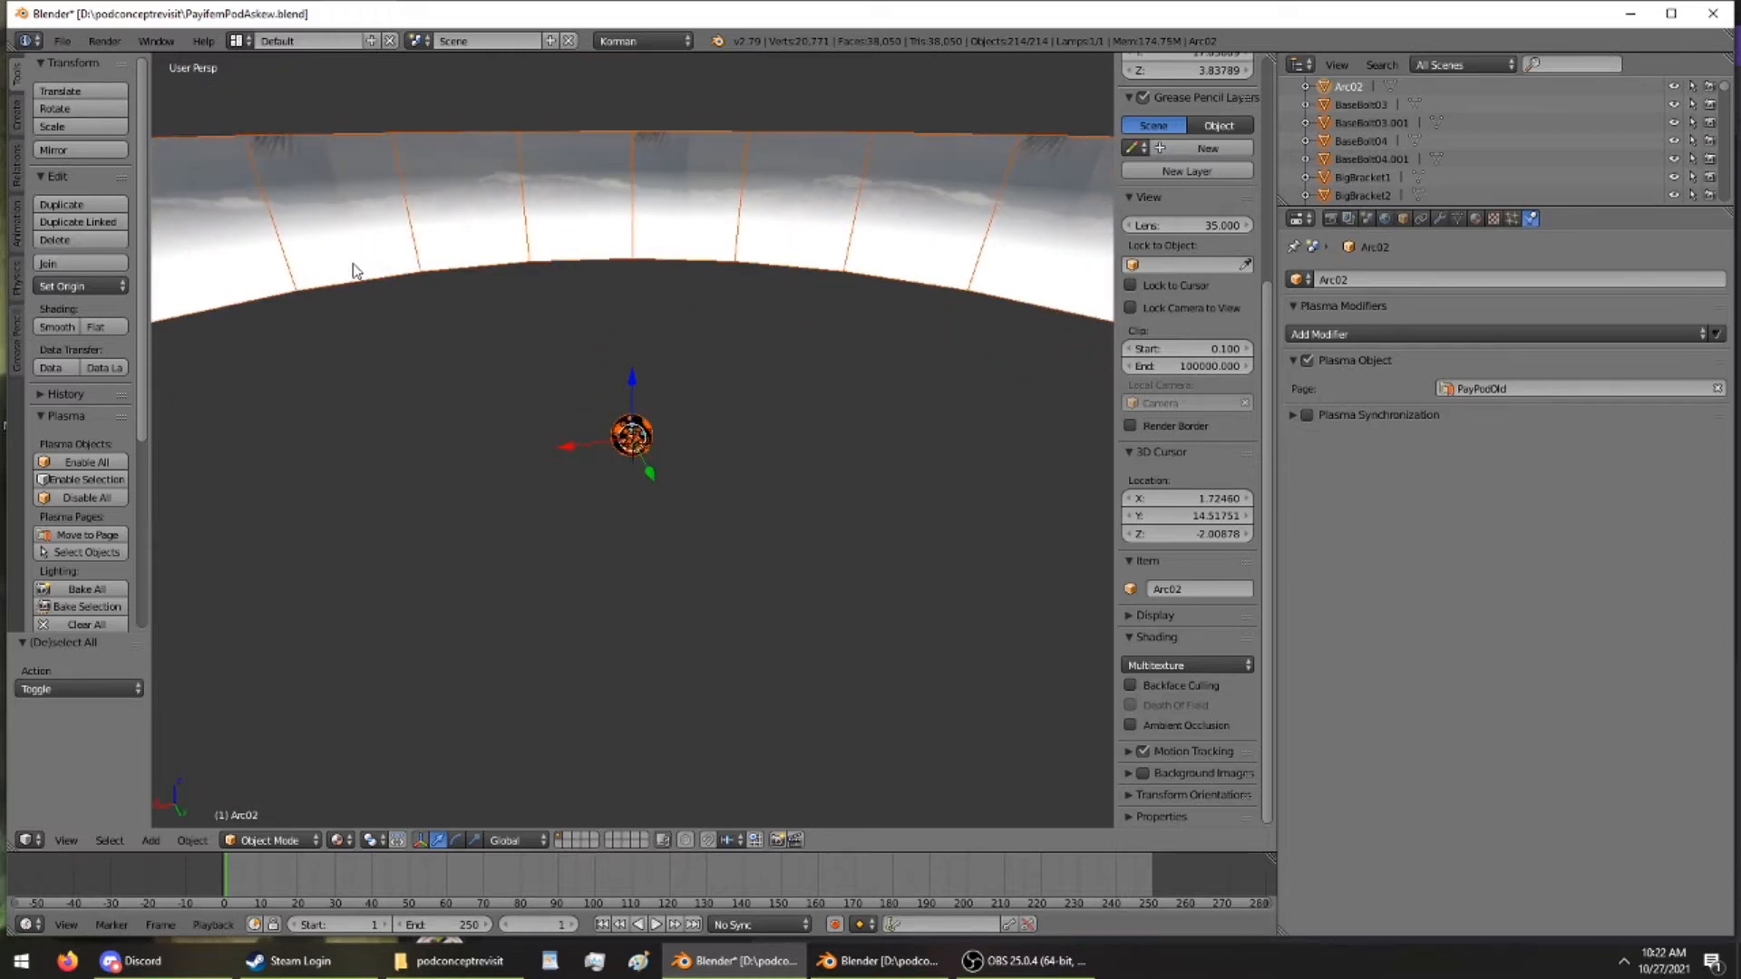
middle_click_drag(720, 160, 668, 362)
scroll(660, 339, "down", 5)
scroll(660, 339, "up", 2)
scroll(661, 347, "down", 3)
scroll(661, 348, "up", 3)
middle_click_drag(661, 269, 662, 176)
right_click(661, 176)
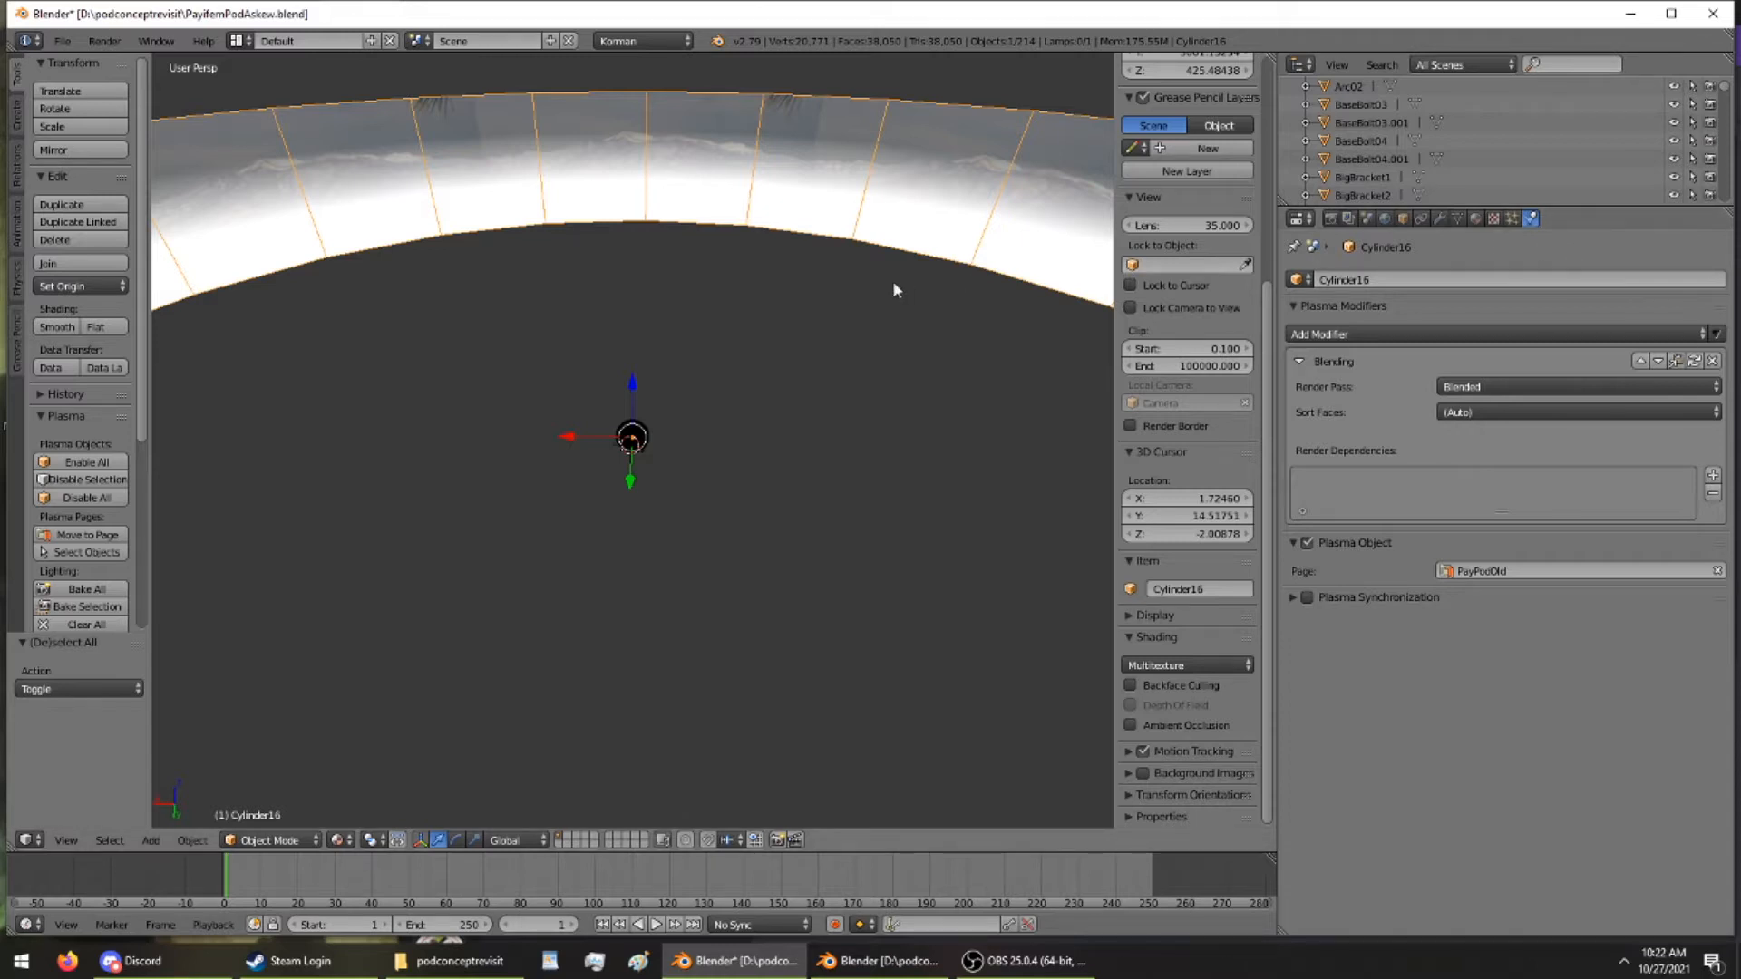
Select every object in the scene and move them all together far from the origin along the Y axis
key("a")
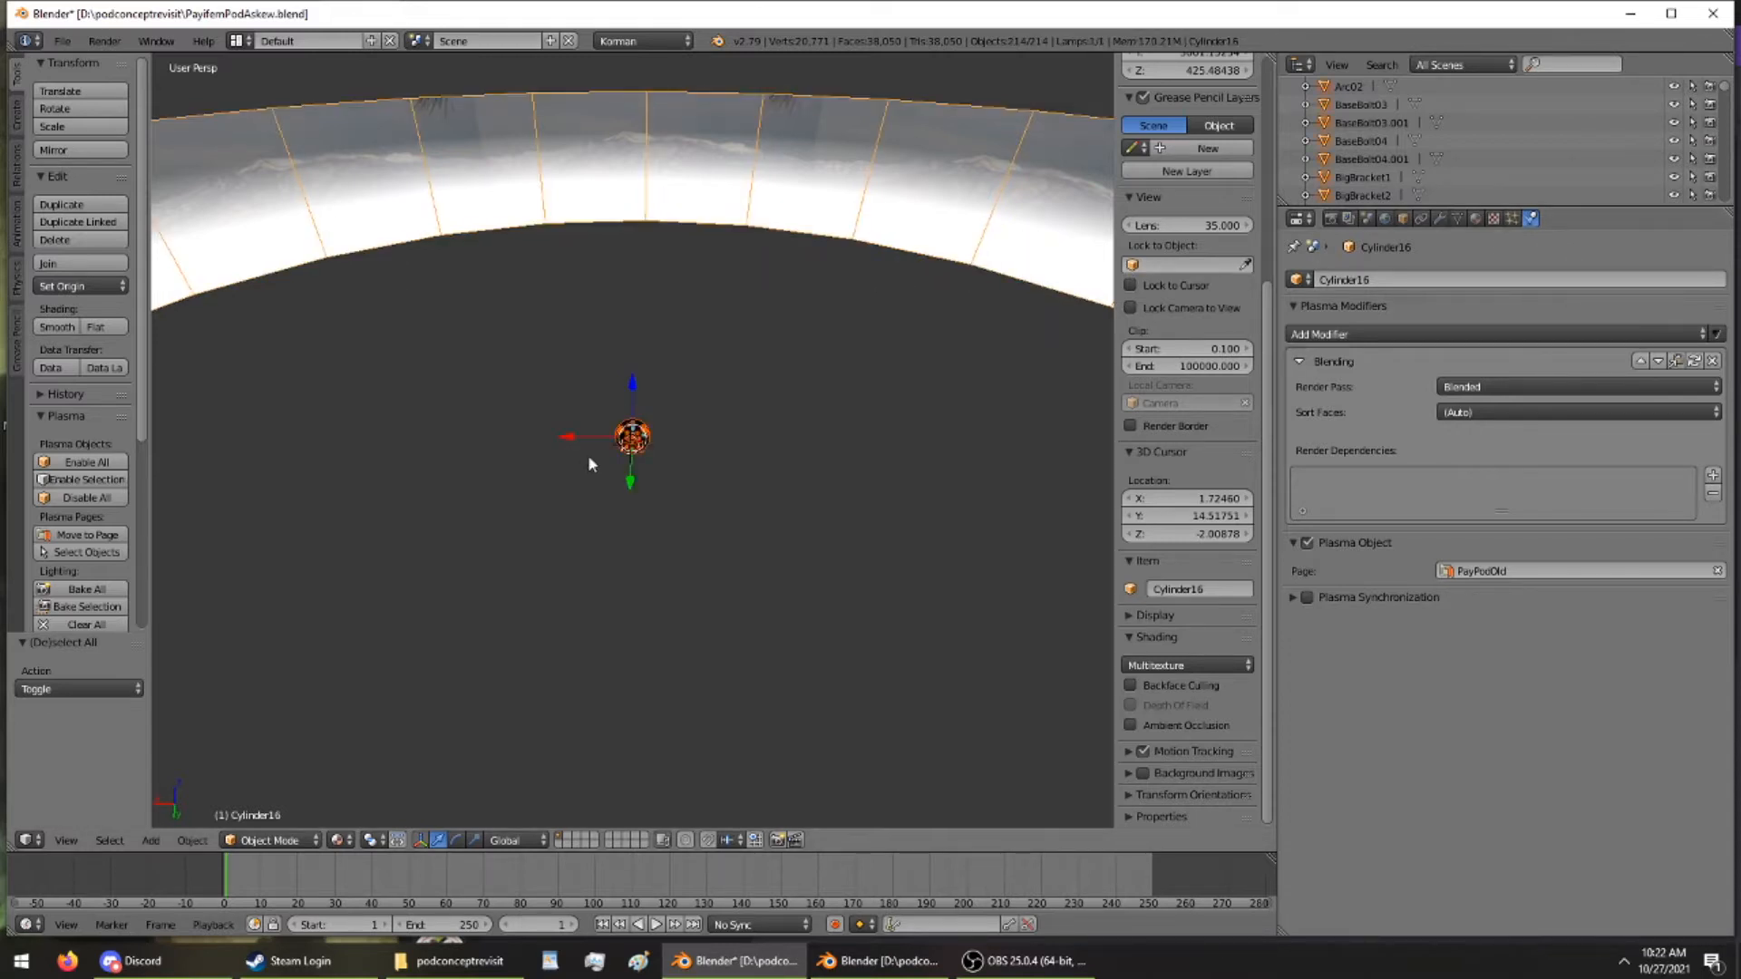
scroll(588, 454, "down", 5)
scroll(588, 454, "down", 2)
middle_click_drag(587, 455, 400, 575)
scroll(531, 463, "down", 7)
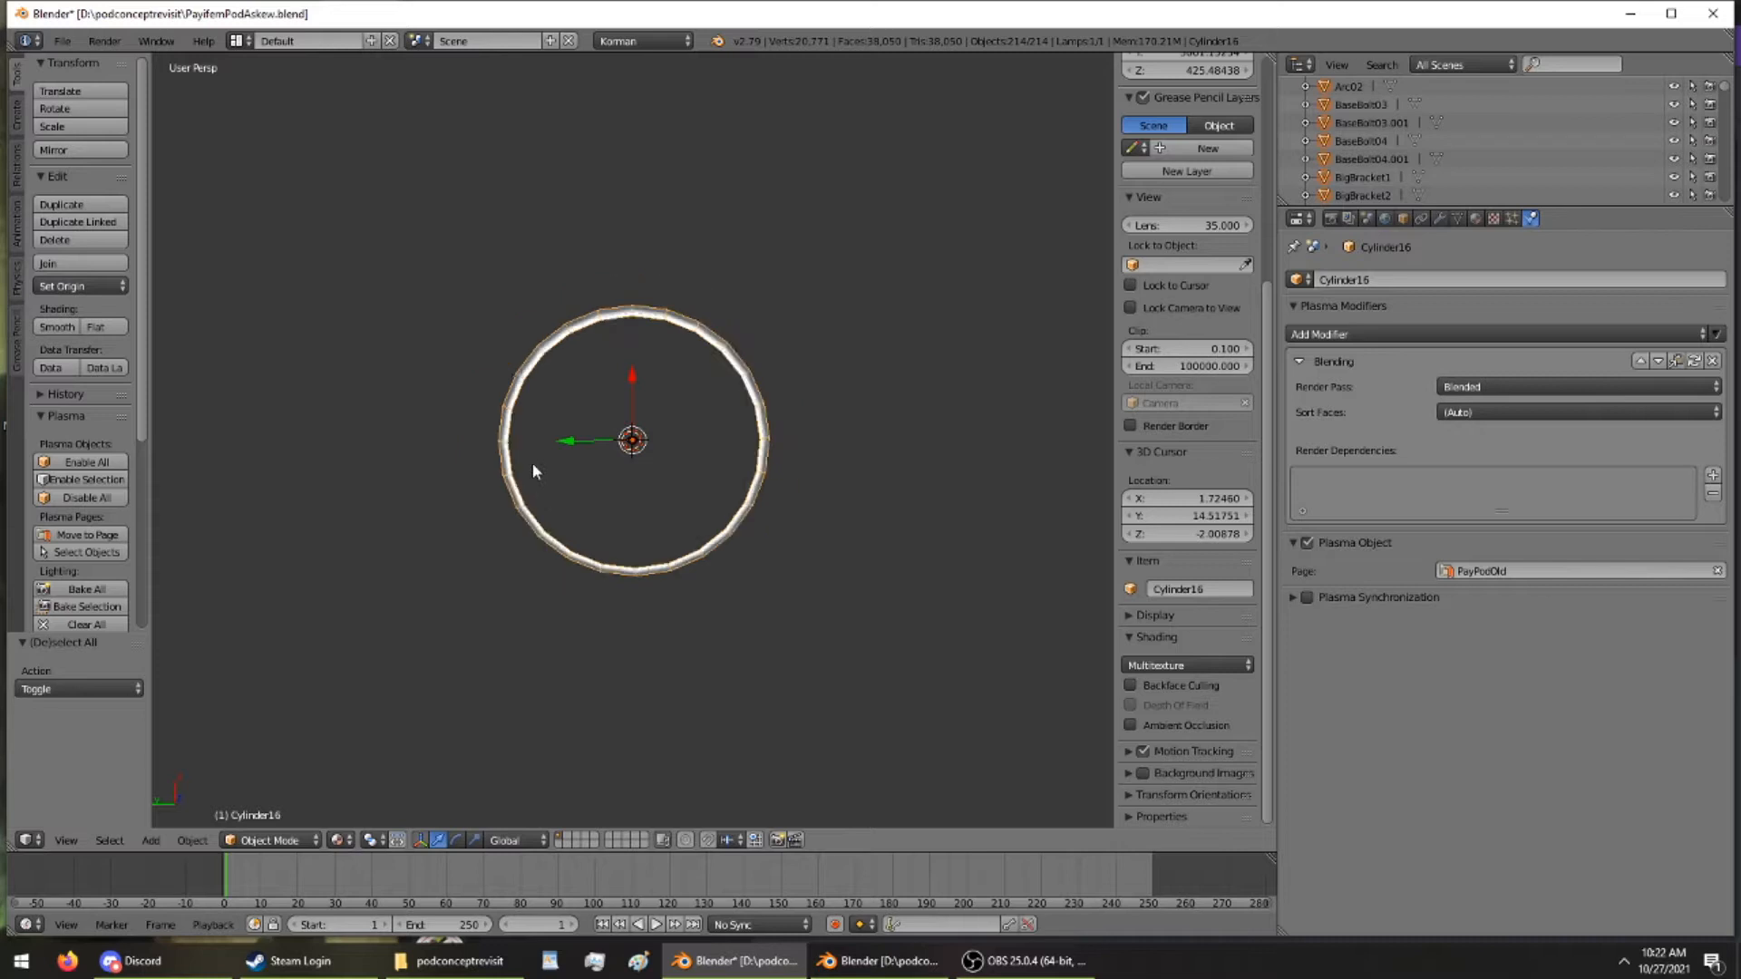
key("g")
key("y")
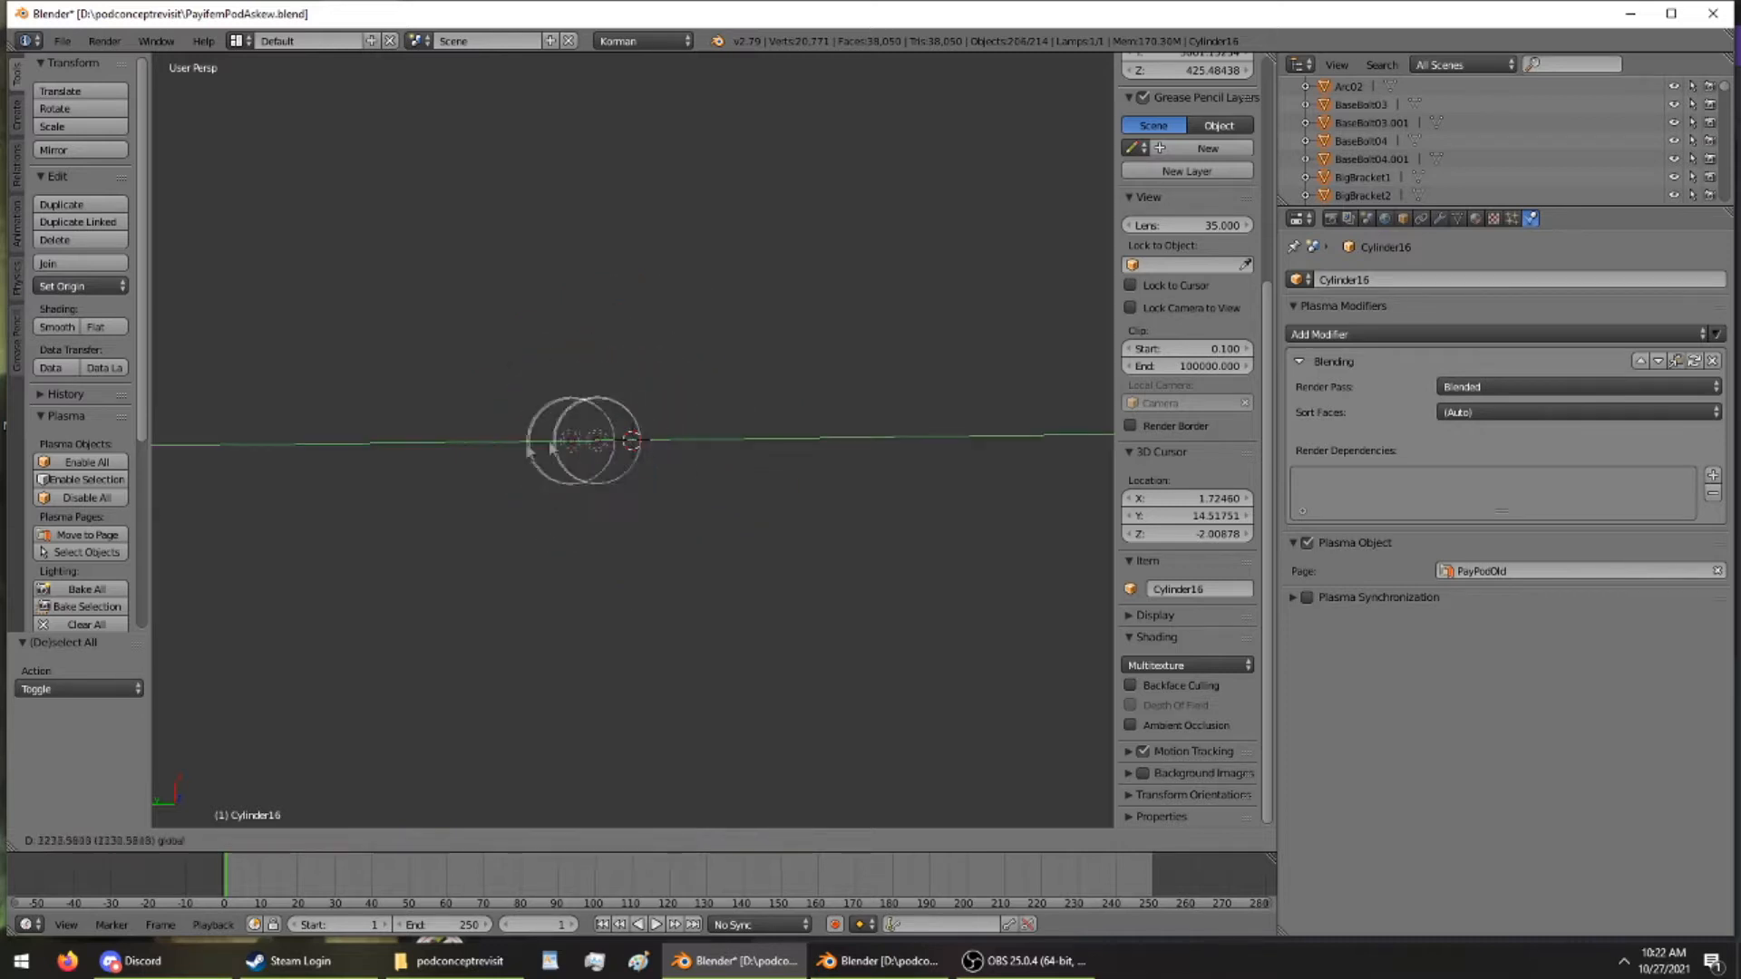
left_click(196, 465)
Move the selected pod and sky ring farther from the origin, finishing with a 22207.254 offset along X
left_click_drag(220, 399, 253, 461)
scroll(254, 463, "down", 4)
mouse_move(409, 279)
left_mouse_down()
mouse_move(273, 267)
mouse_move(254, 291)
mouse_move(390, 299)
left_mouse_up()
left_click_drag(585, 277, 359, 316)
scroll(562, 332, "down", 1)
left_click_drag(580, 299, 305, 64)
scroll(297, 337, "down", 2)
scroll(336, 346, "up", 4)
middle_click_drag(336, 345, 506, 583)
scroll(329, 345, "up", 3)
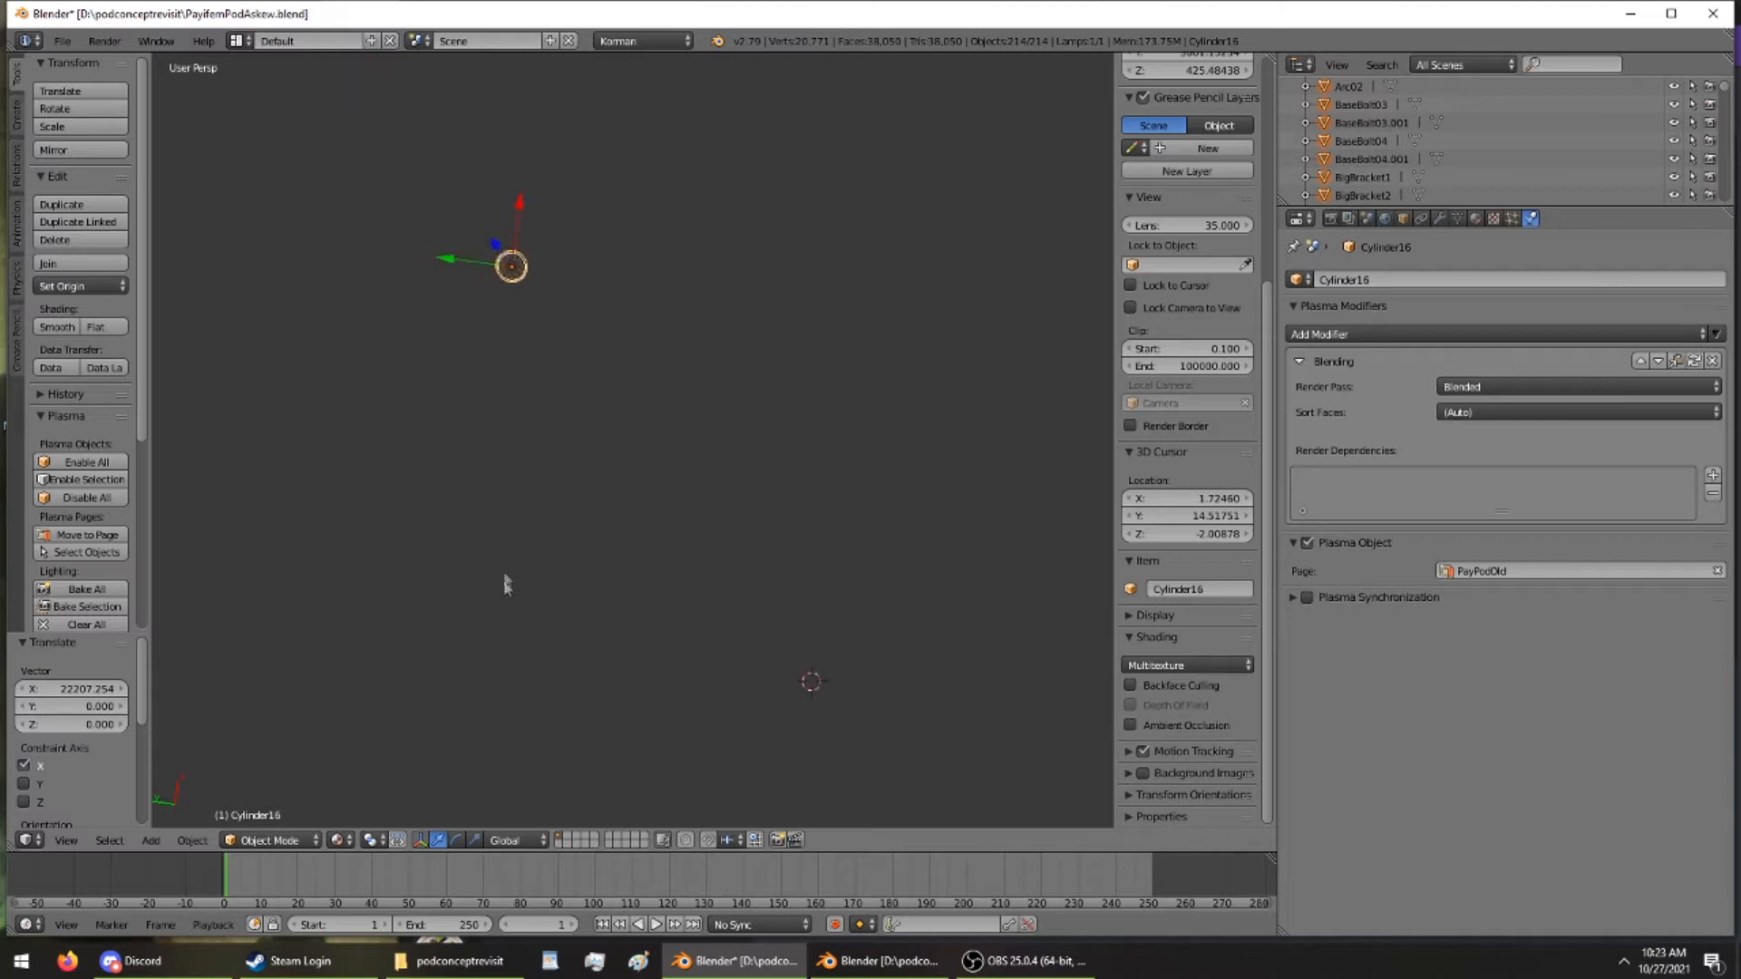
Examine the relocated pod and its surrounding sky ring up close and from a distance
scroll(786, 772, "down", 5)
scroll(583, 357, "up", 5)
middle_click_drag(589, 324, 805, 468)
scroll(804, 468, "up", 2)
scroll(792, 451, "up", 8)
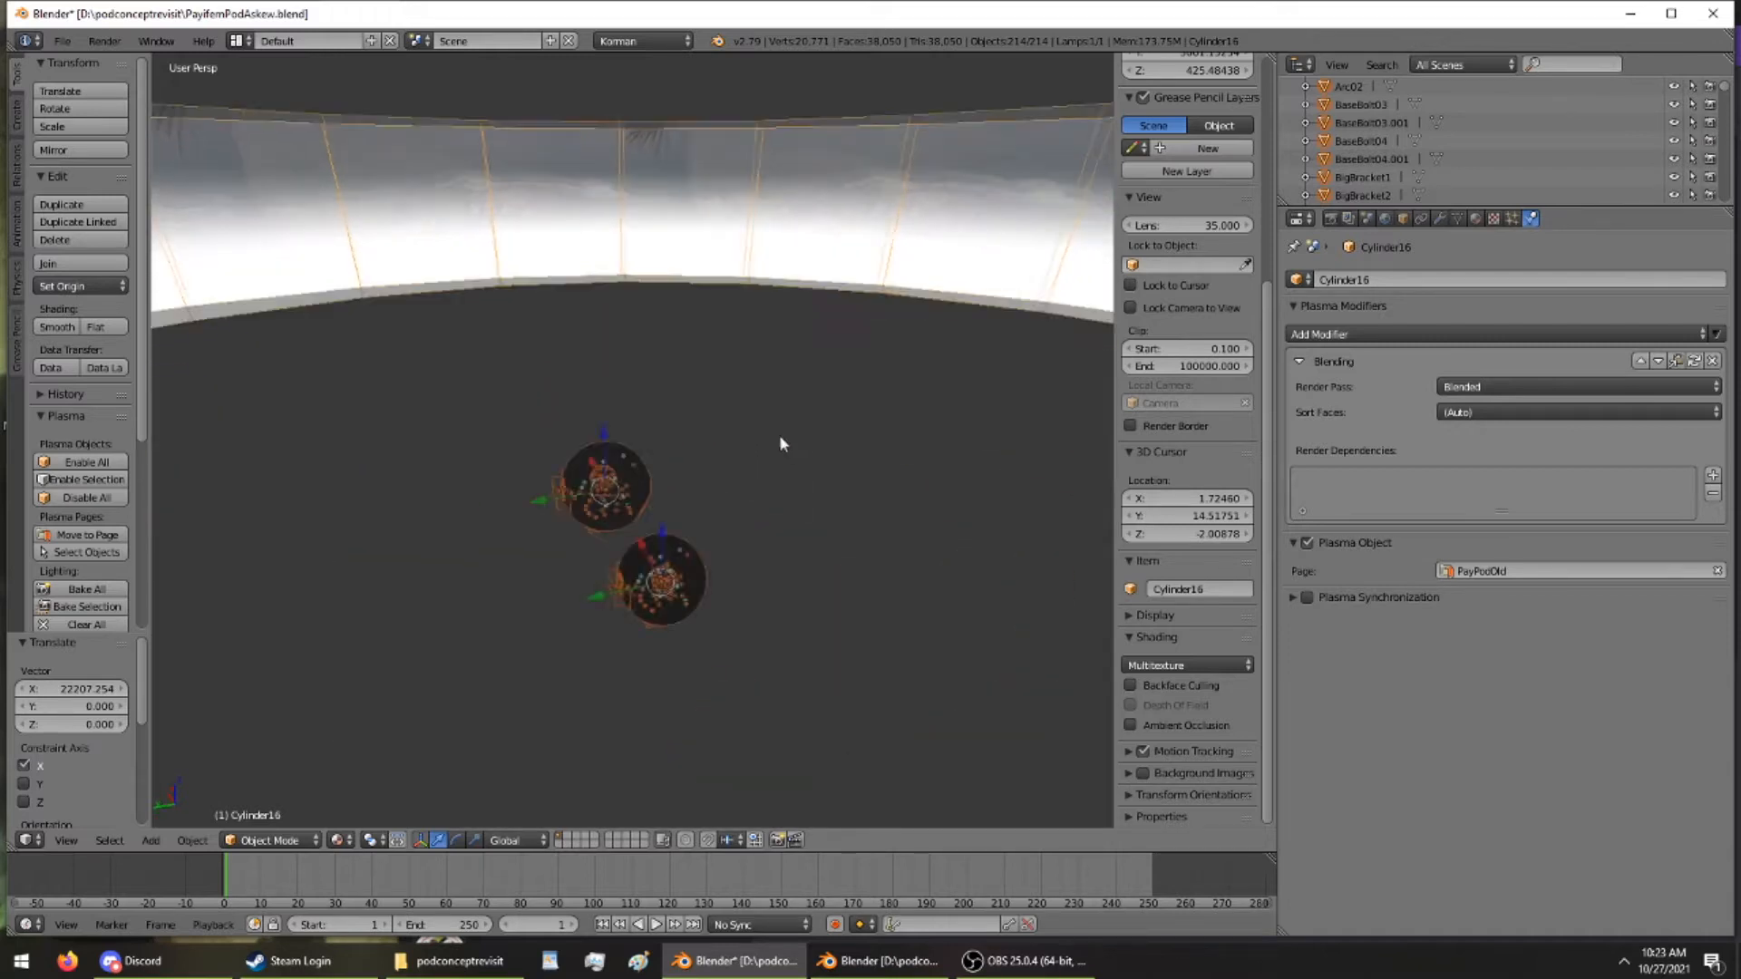
middle_click_drag(784, 428, 776, 378)
scroll(777, 381, "down", 6)
middle_click_drag(772, 490, 758, 413)
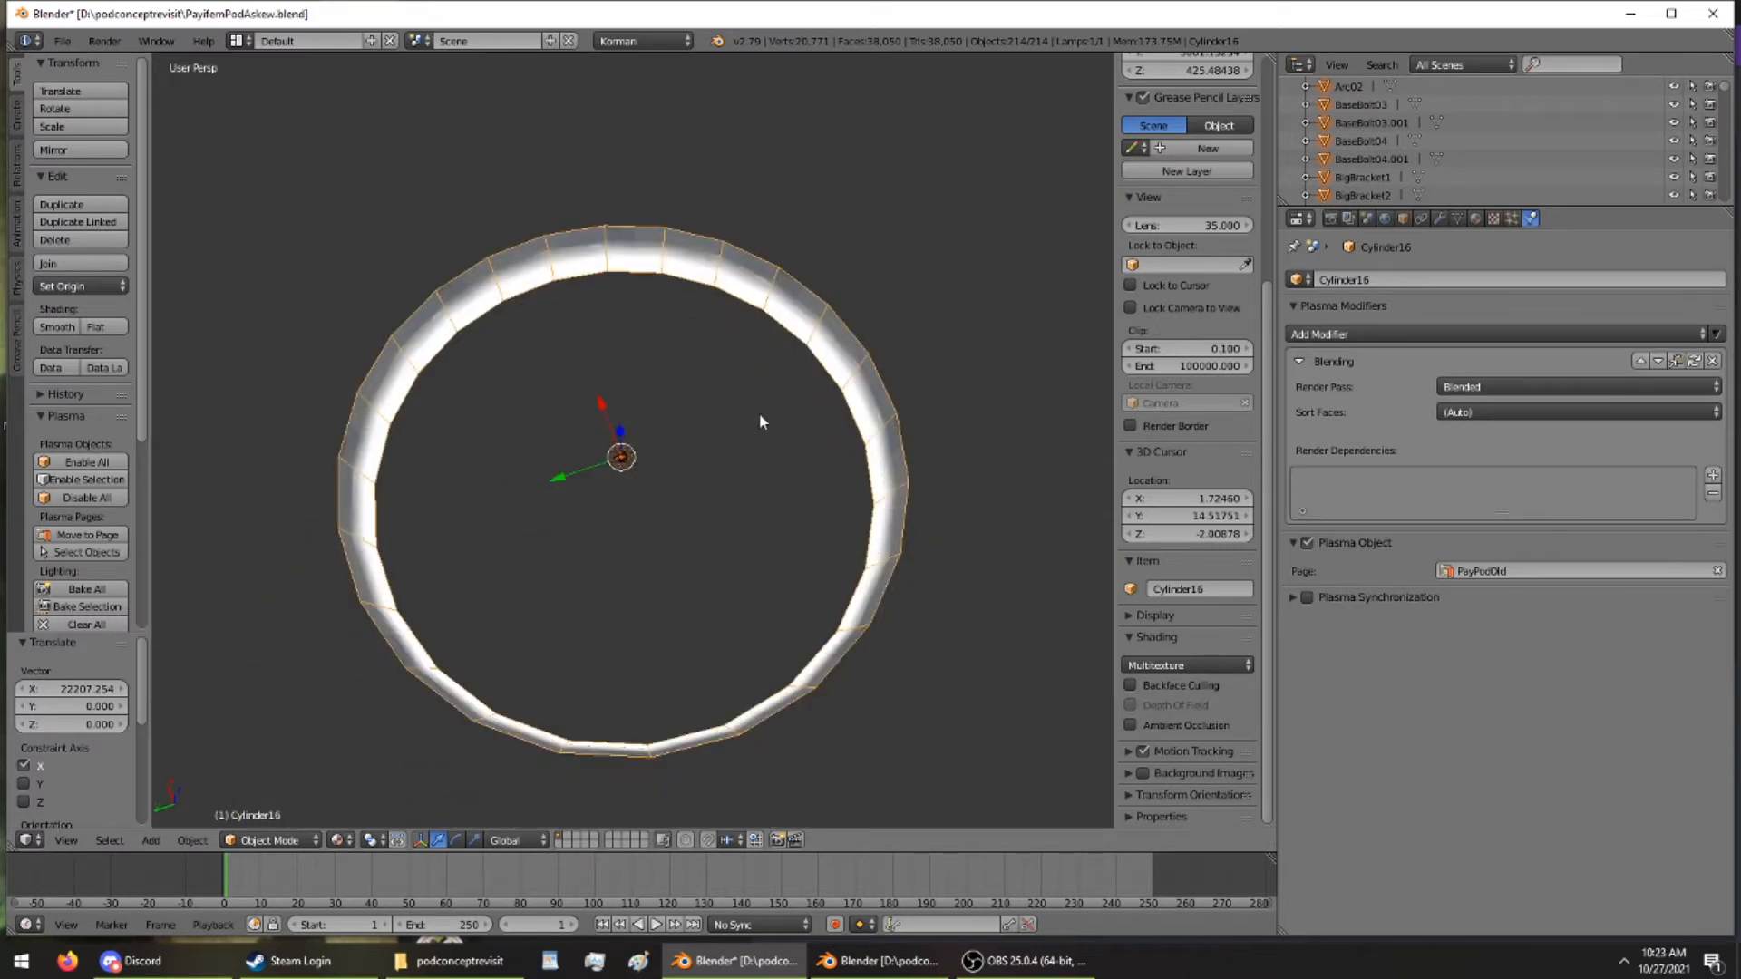
Save PayifernPodAskew.blend over the existing file and look through its full object list in the outliner
key("ctrl+s")
left_click(760, 418)
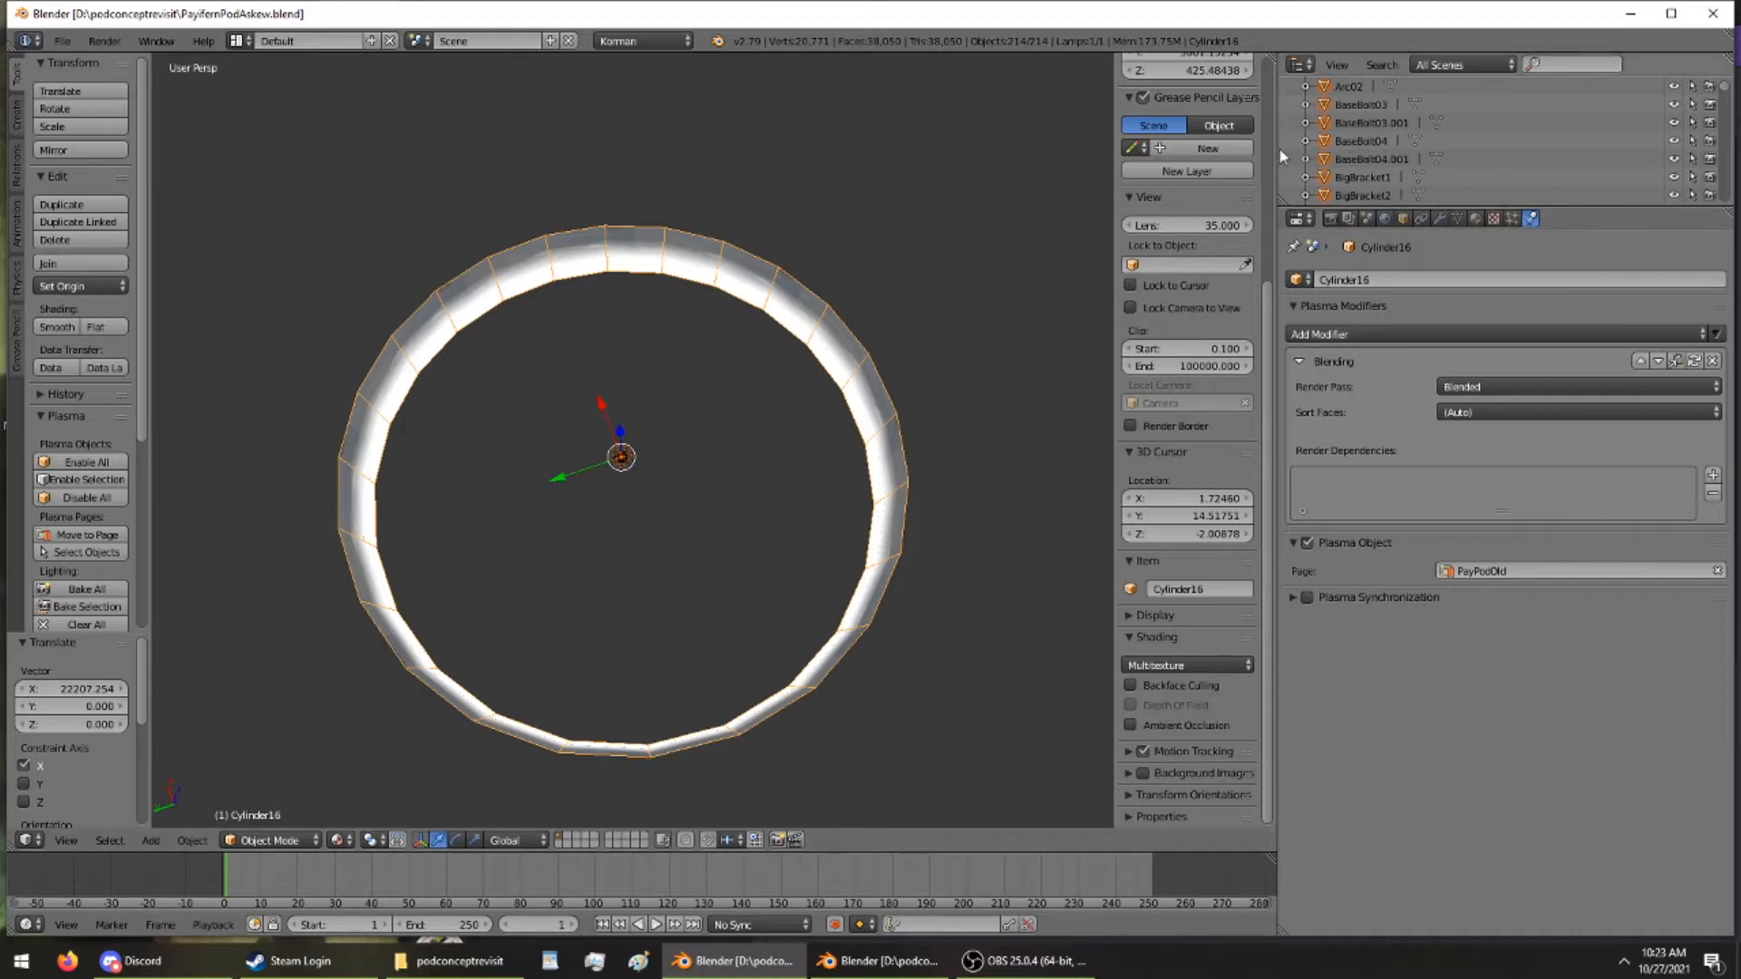
scroll(1679, 193, "down", 10)
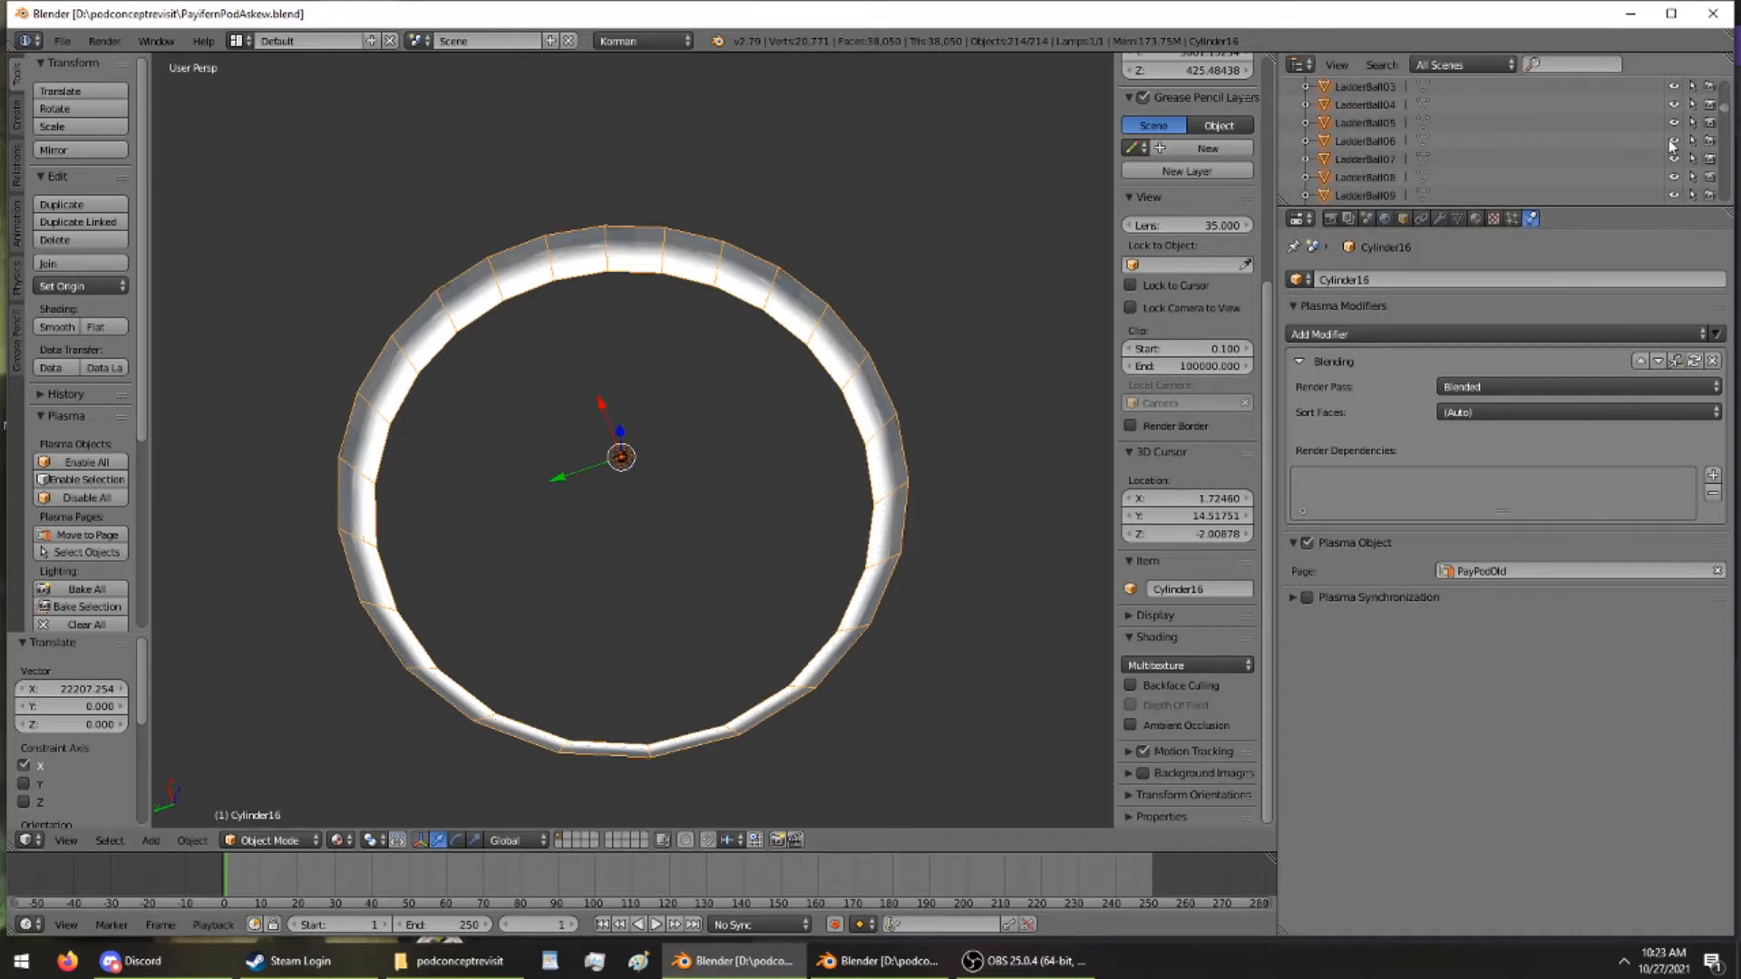
scroll(1674, 145, "down", 2)
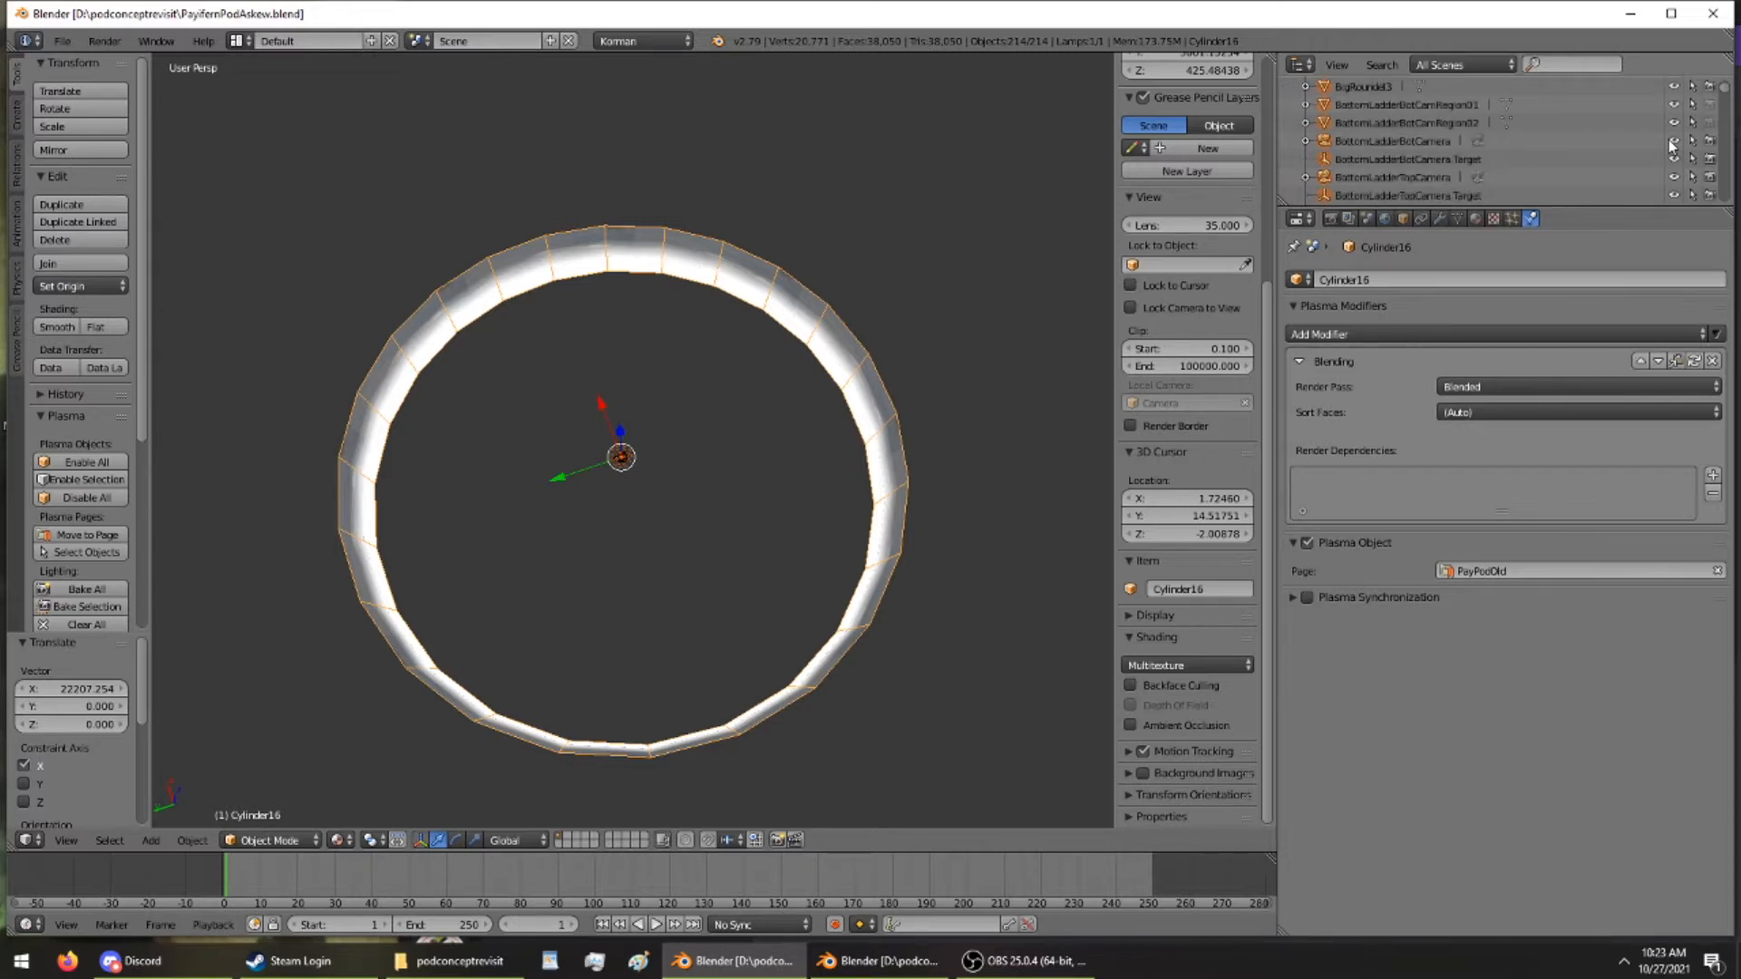
scroll(1673, 145, "down", 20)
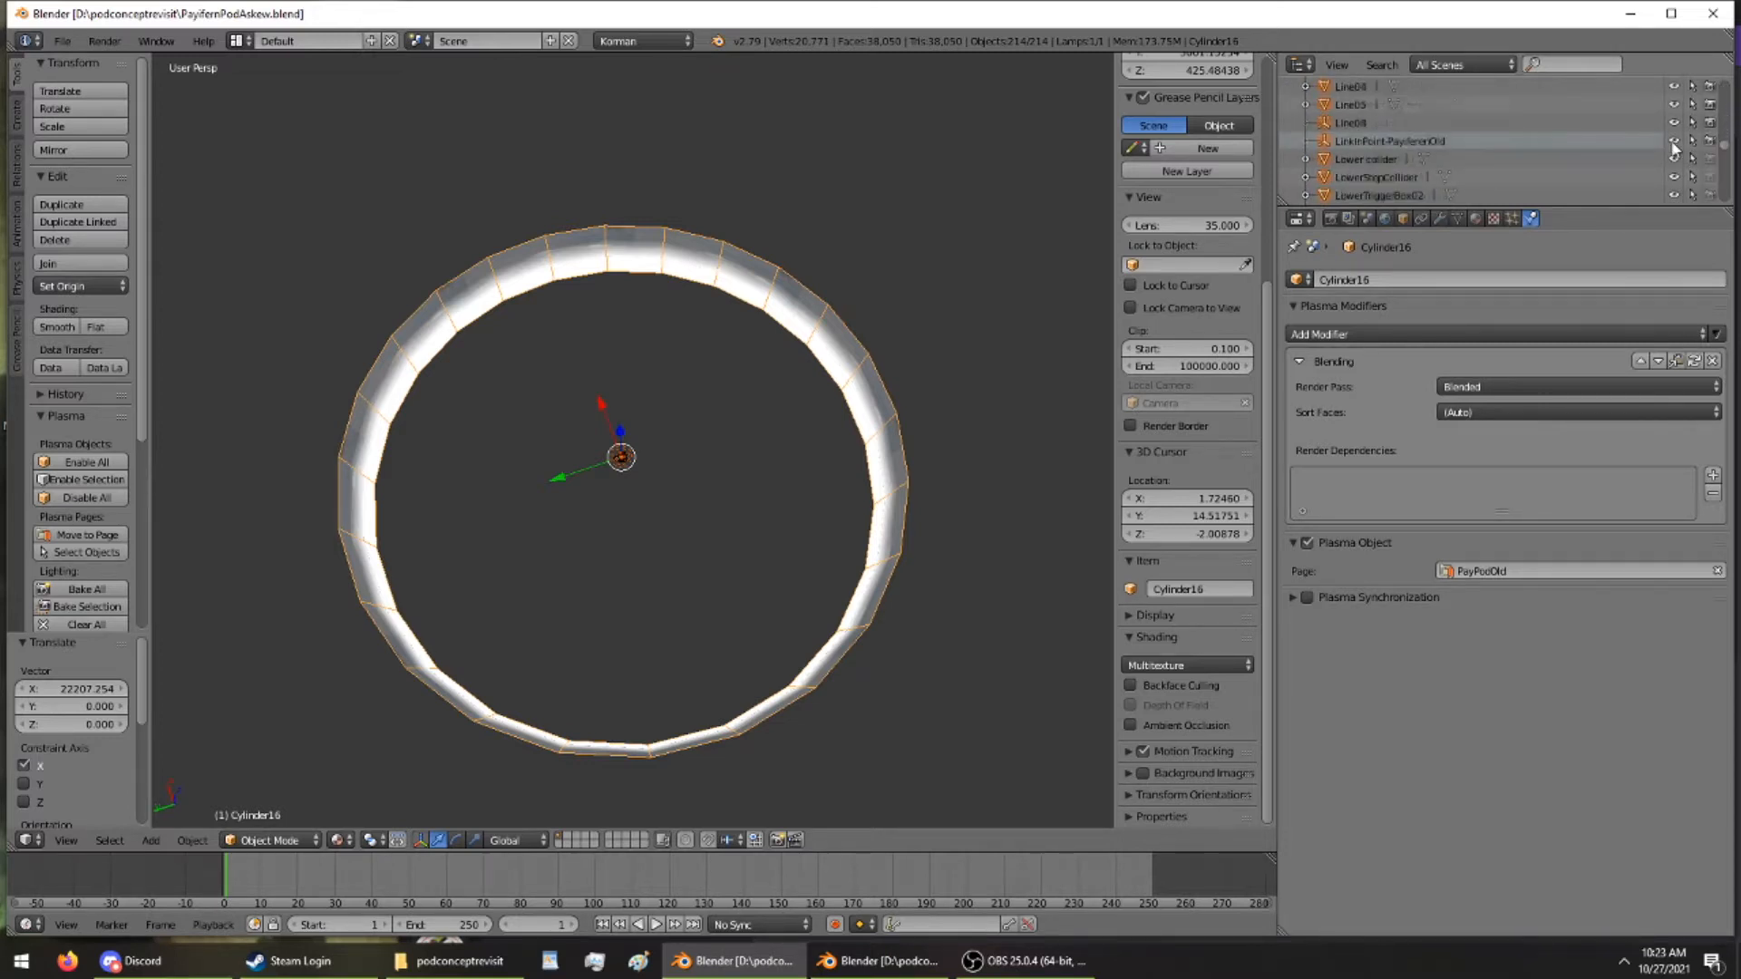
scroll(1674, 148, "down", 15)
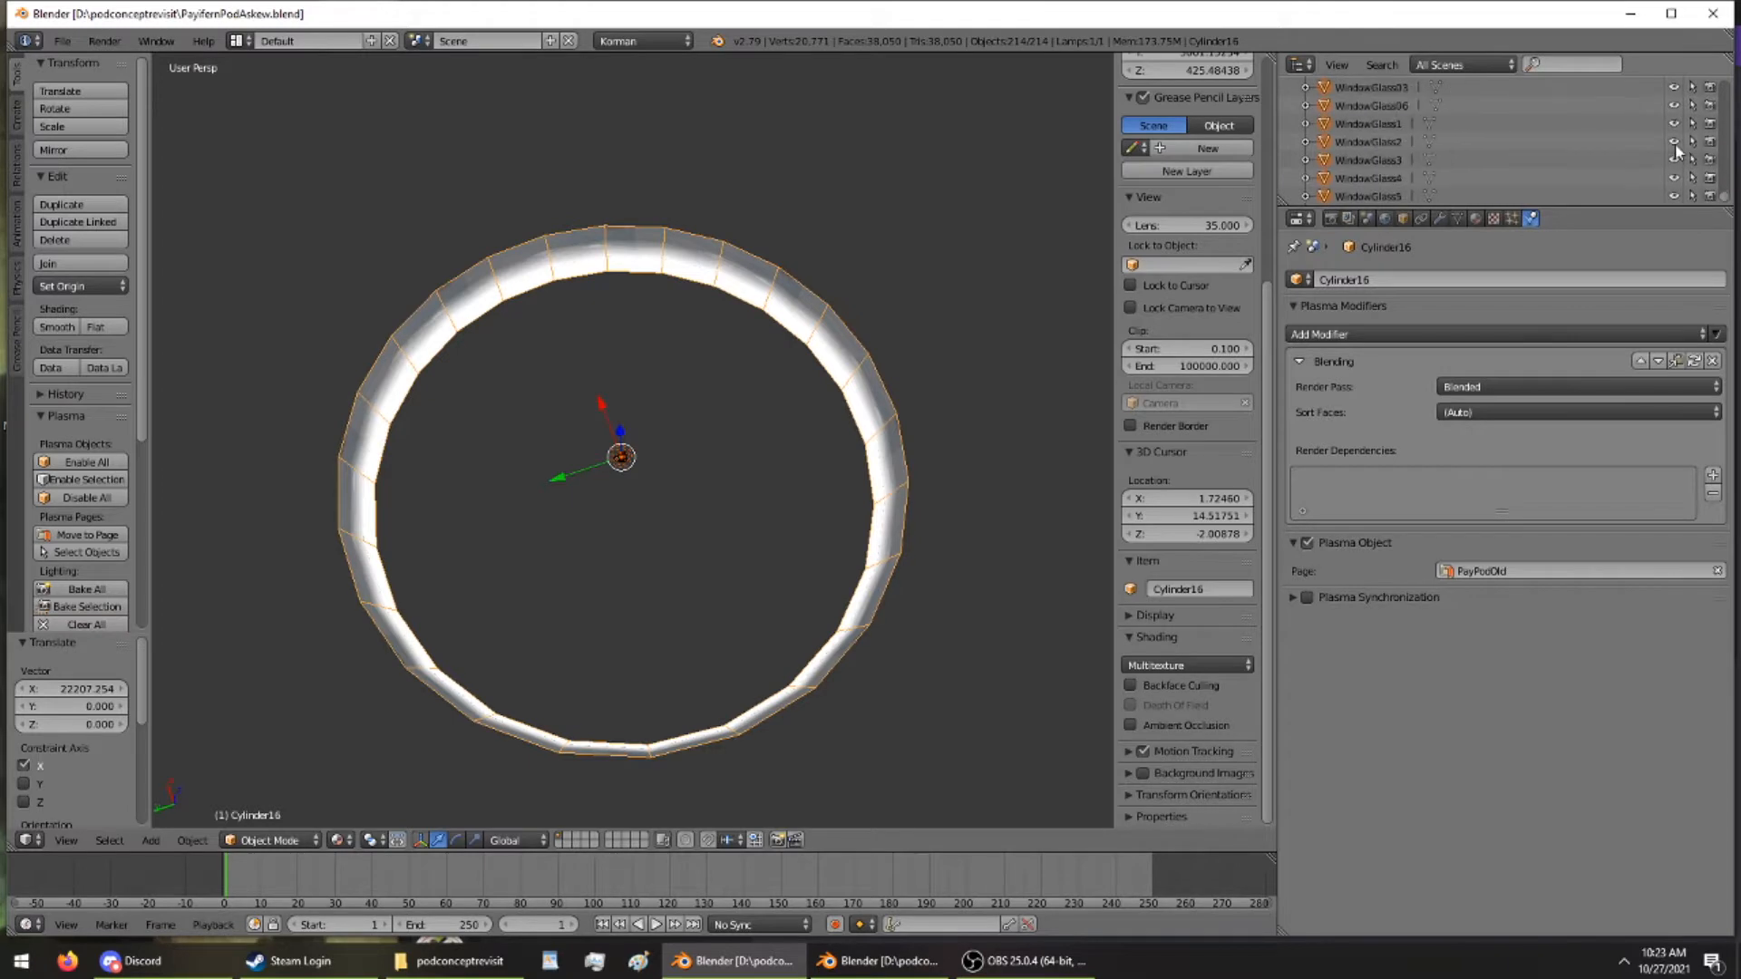
scroll(1677, 153, "down", 10)
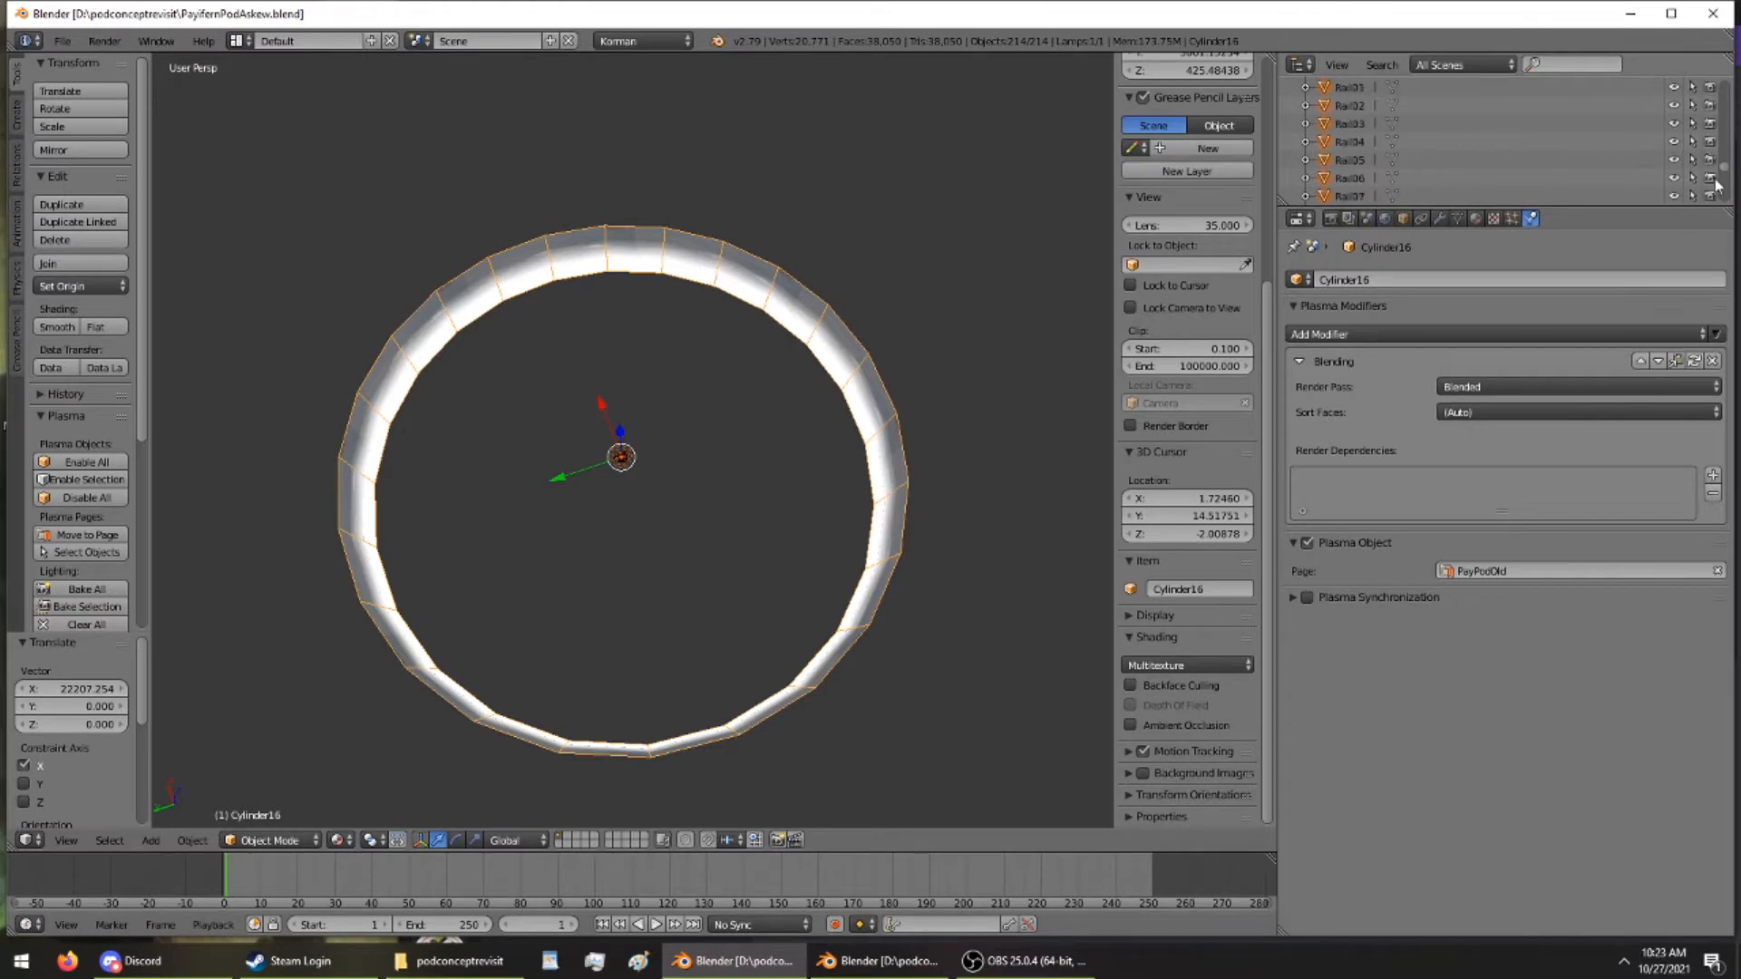
Switch to the Pod12.blend window and turn its uppermost 3D View header area into an Info editor
left_click(884, 962)
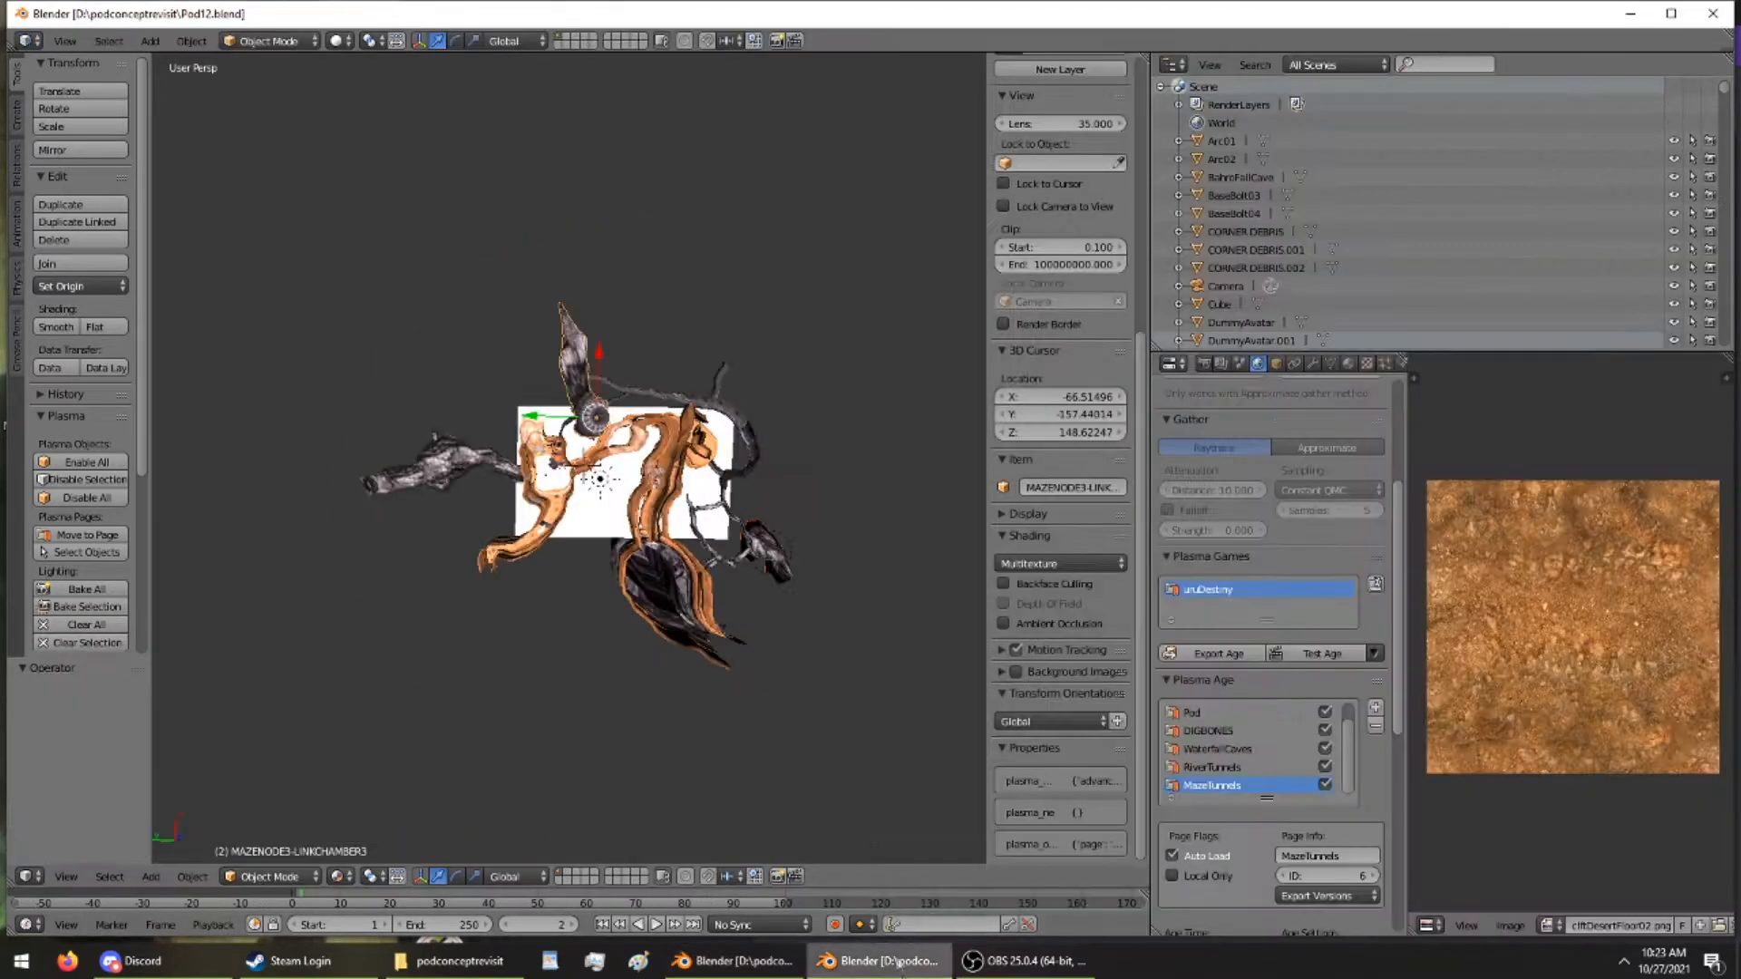
left_click(33, 39)
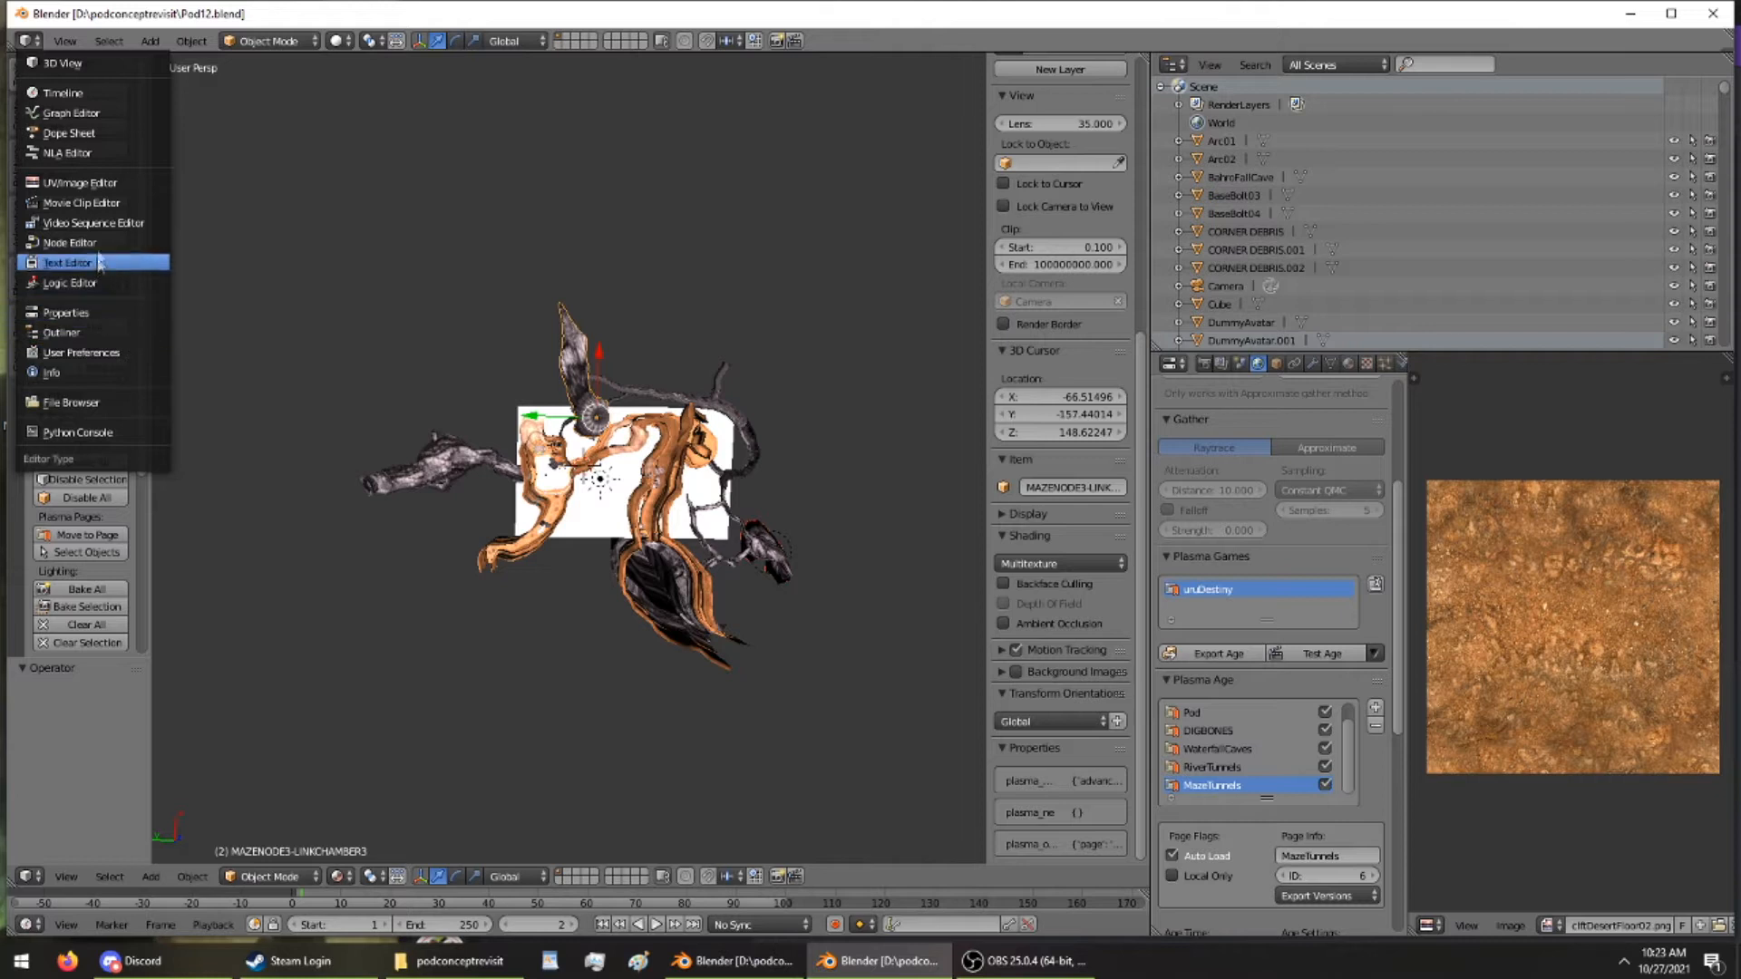
left_click(98, 400)
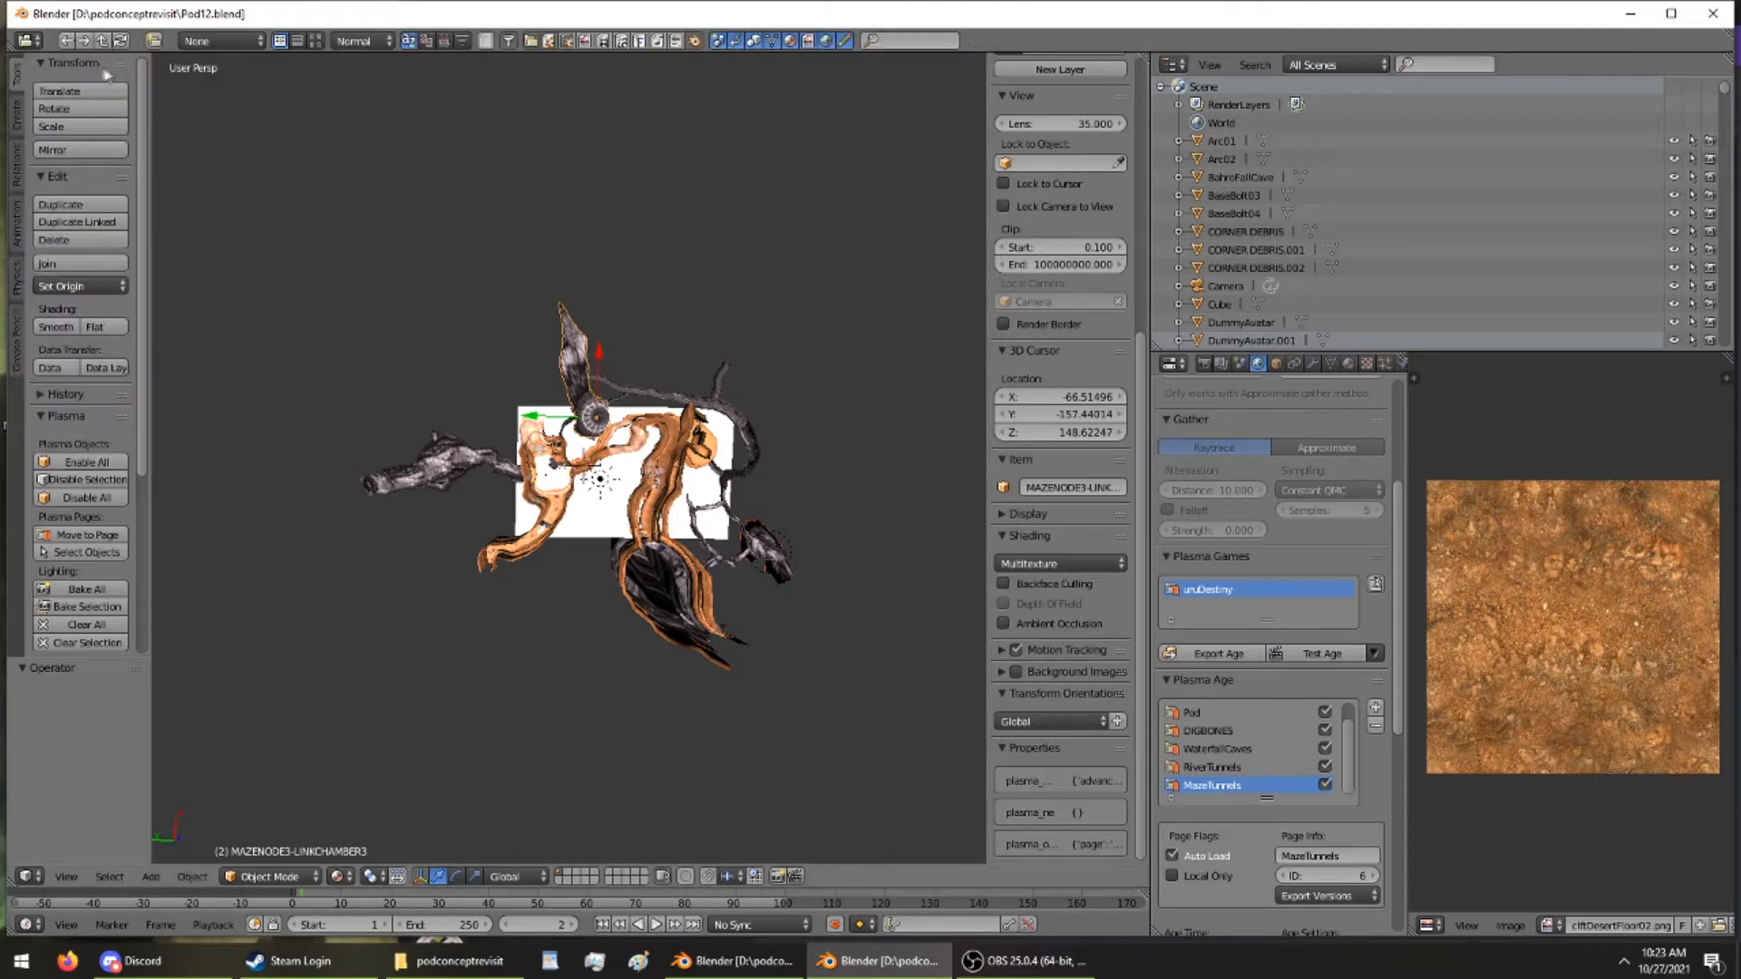
left_click(27, 40)
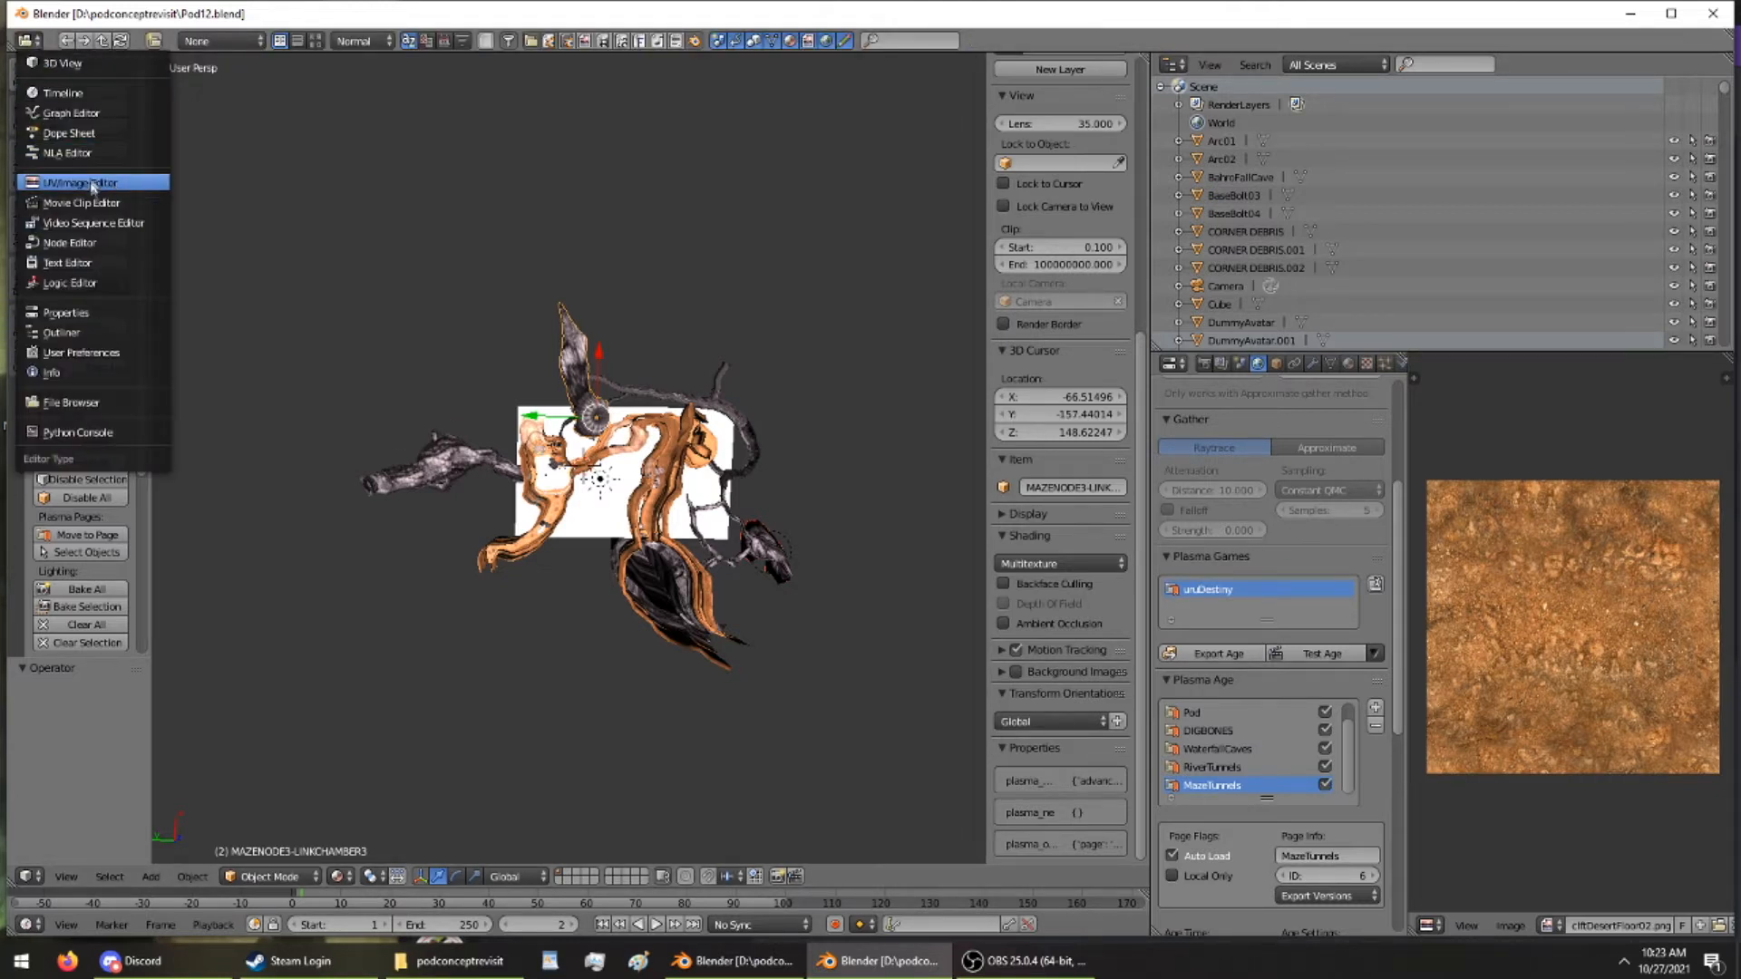
left_click(109, 312)
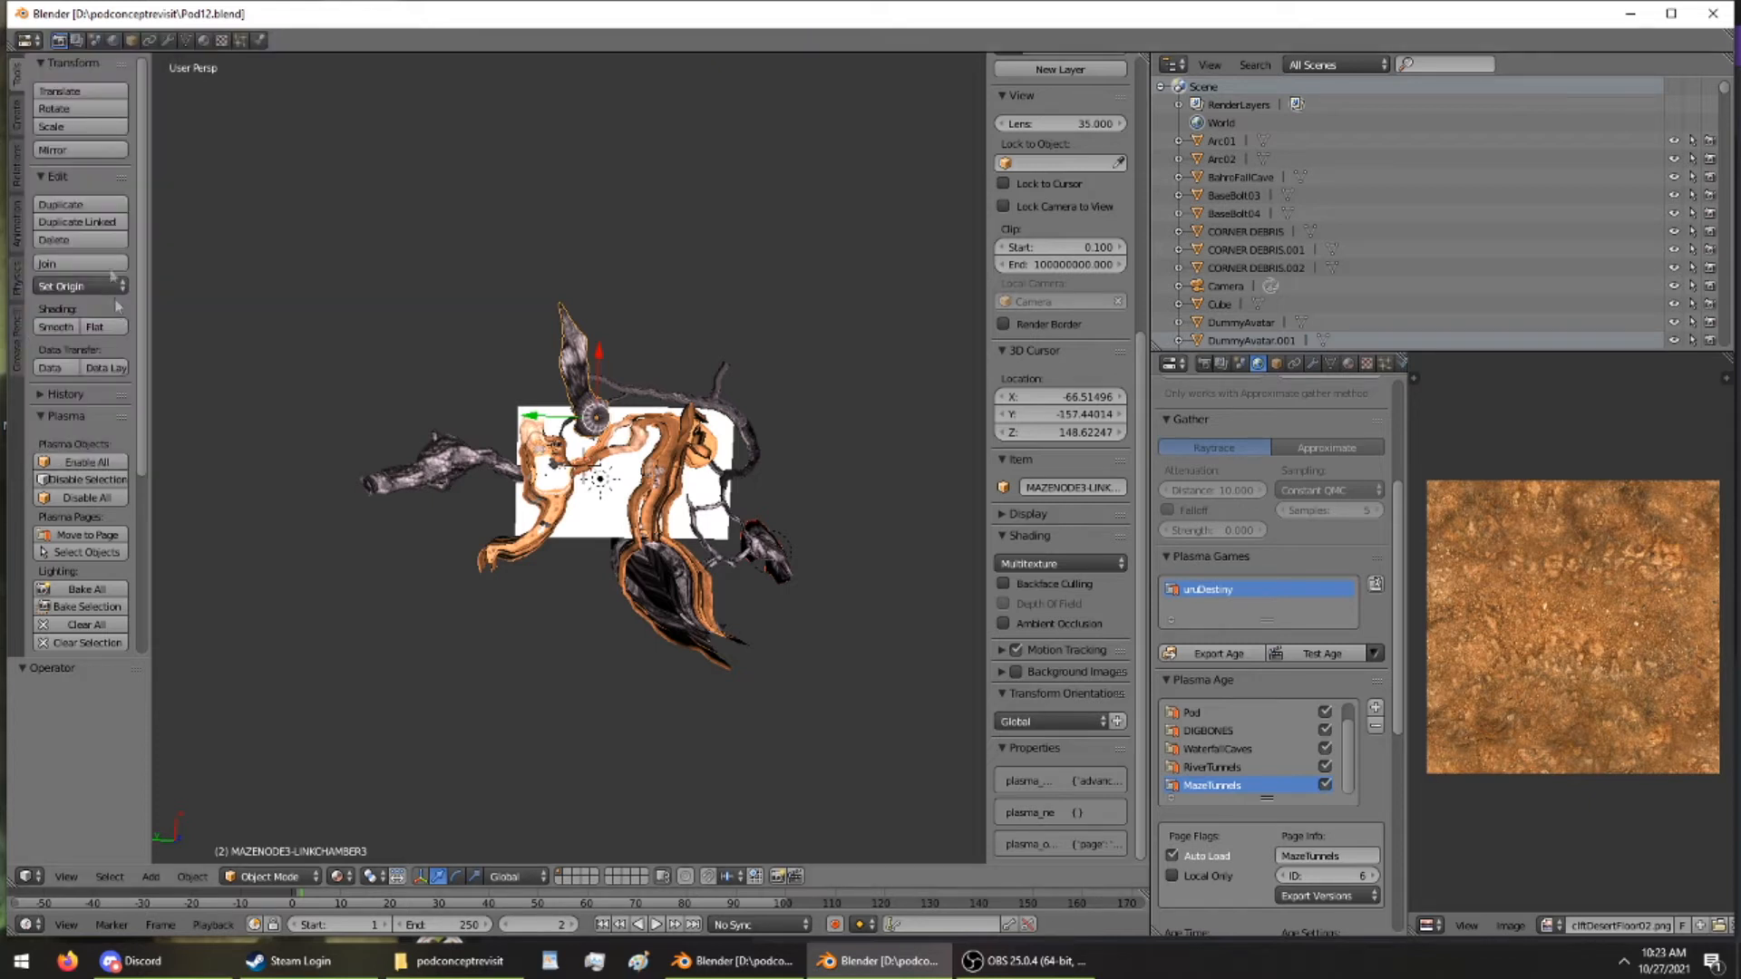
left_click(28, 40)
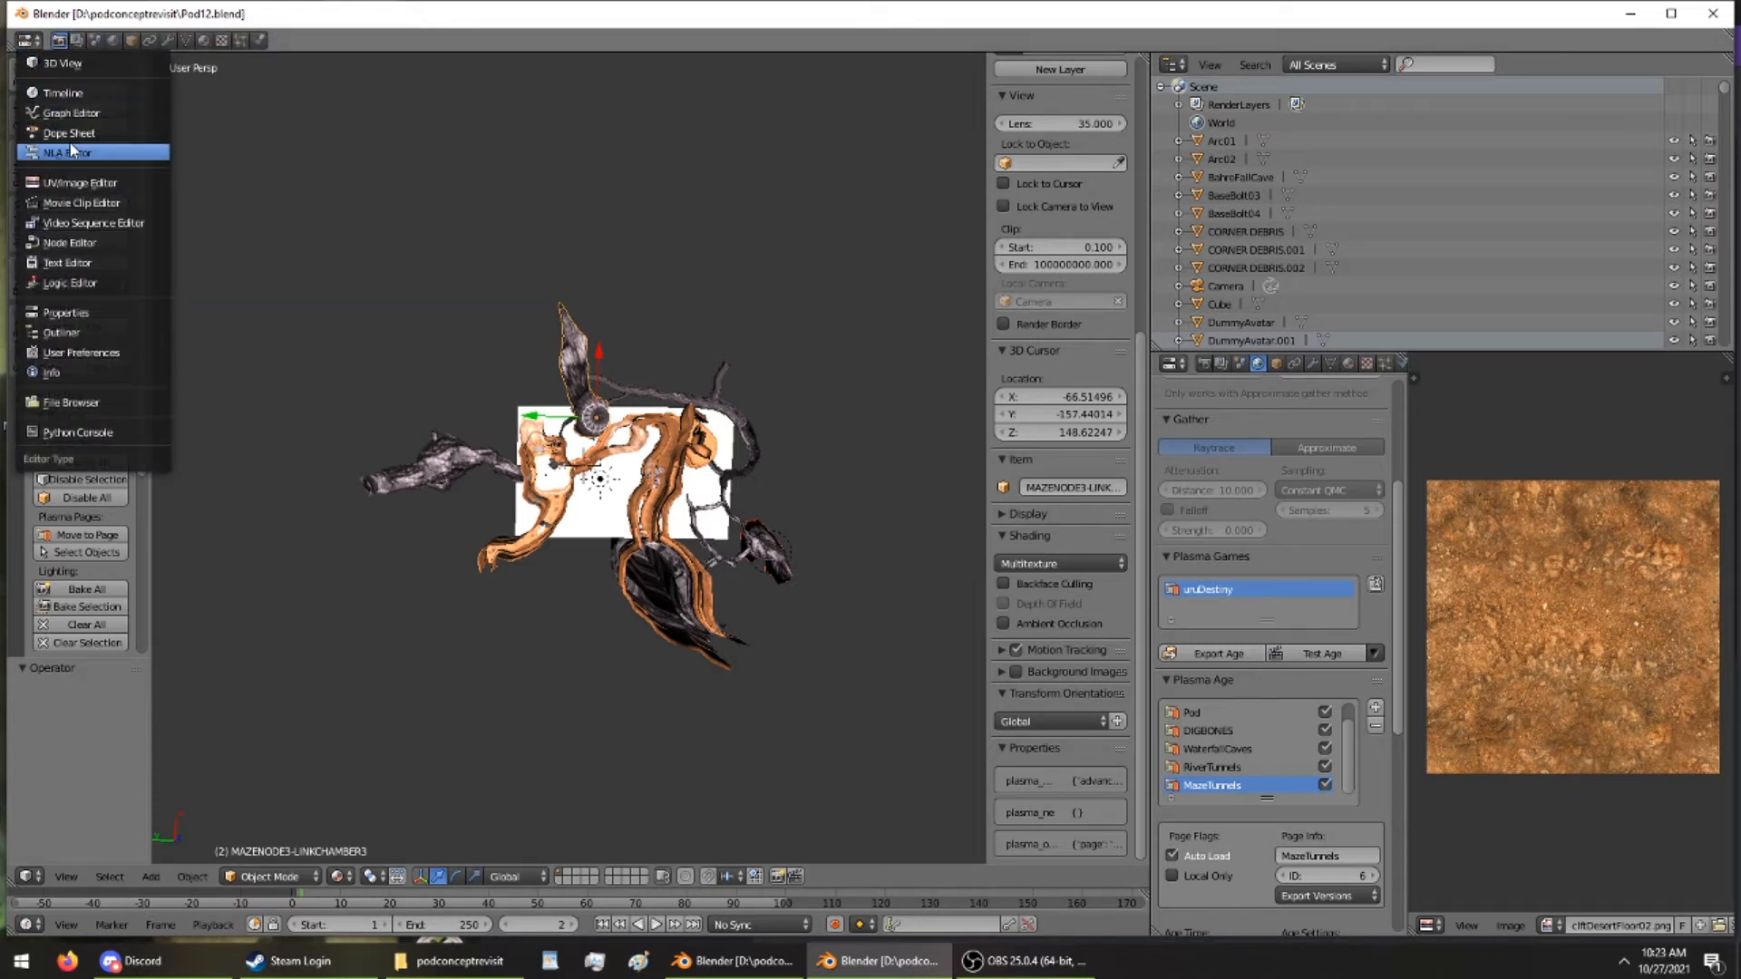
left_click(104, 371)
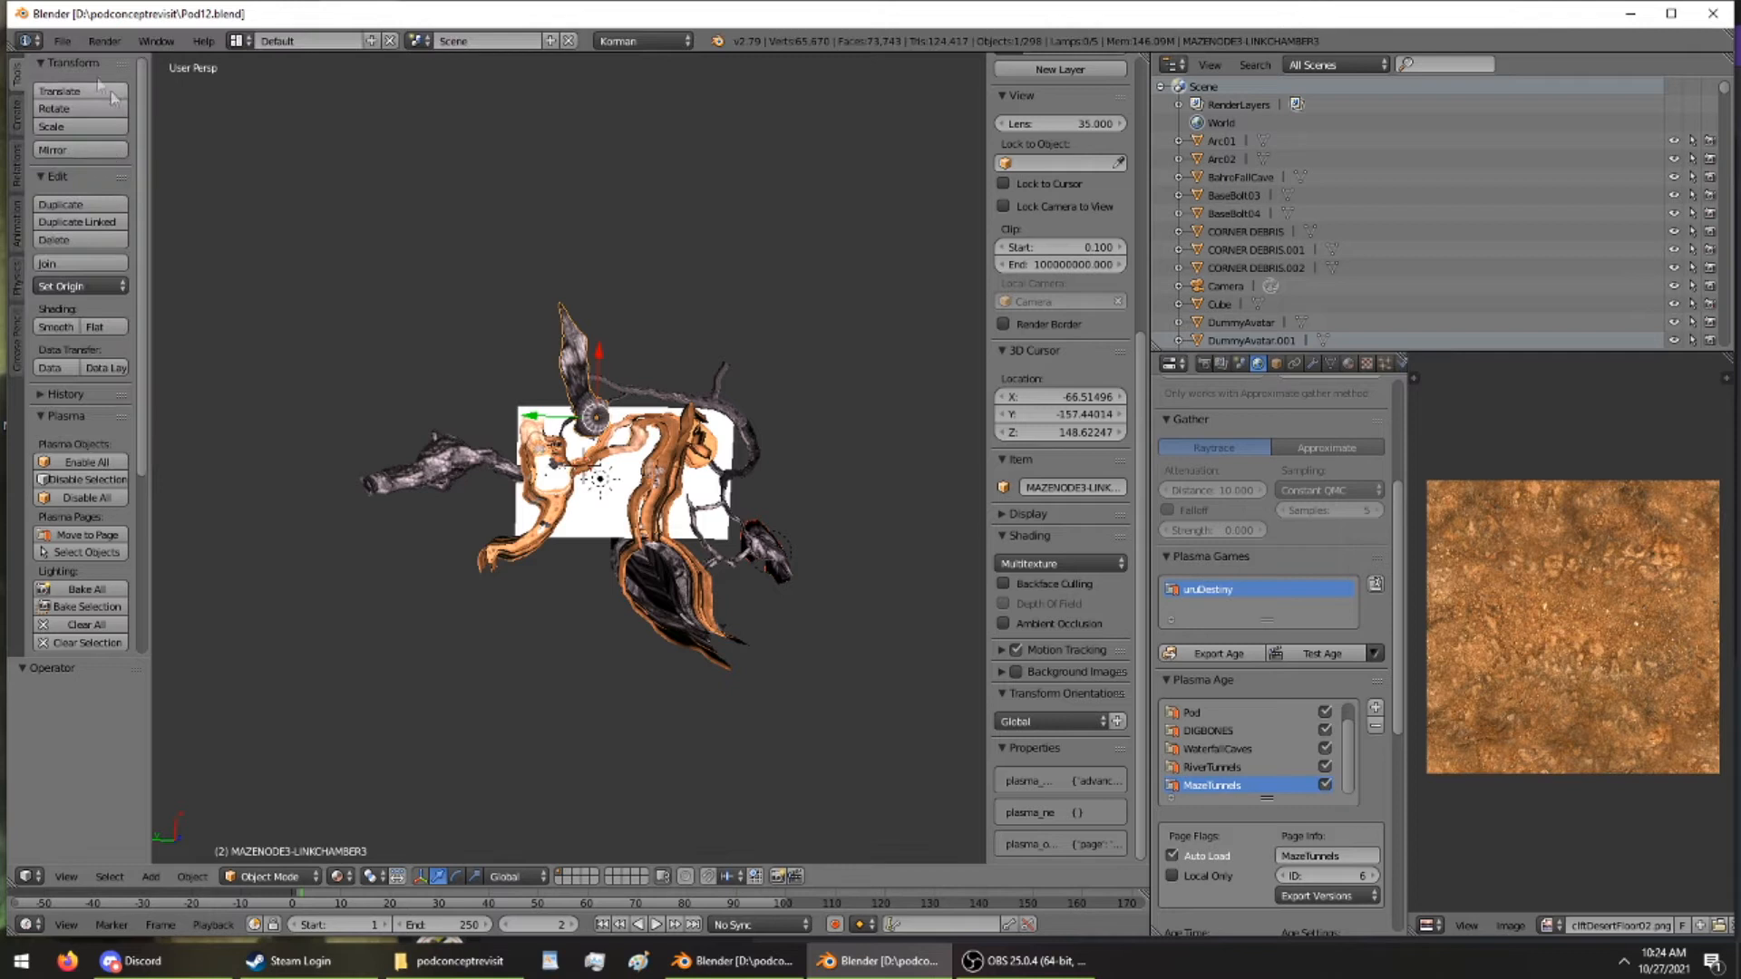
Append all objects from PayifernPodAskew.blend into the Pod12 scene
left_click(58, 42)
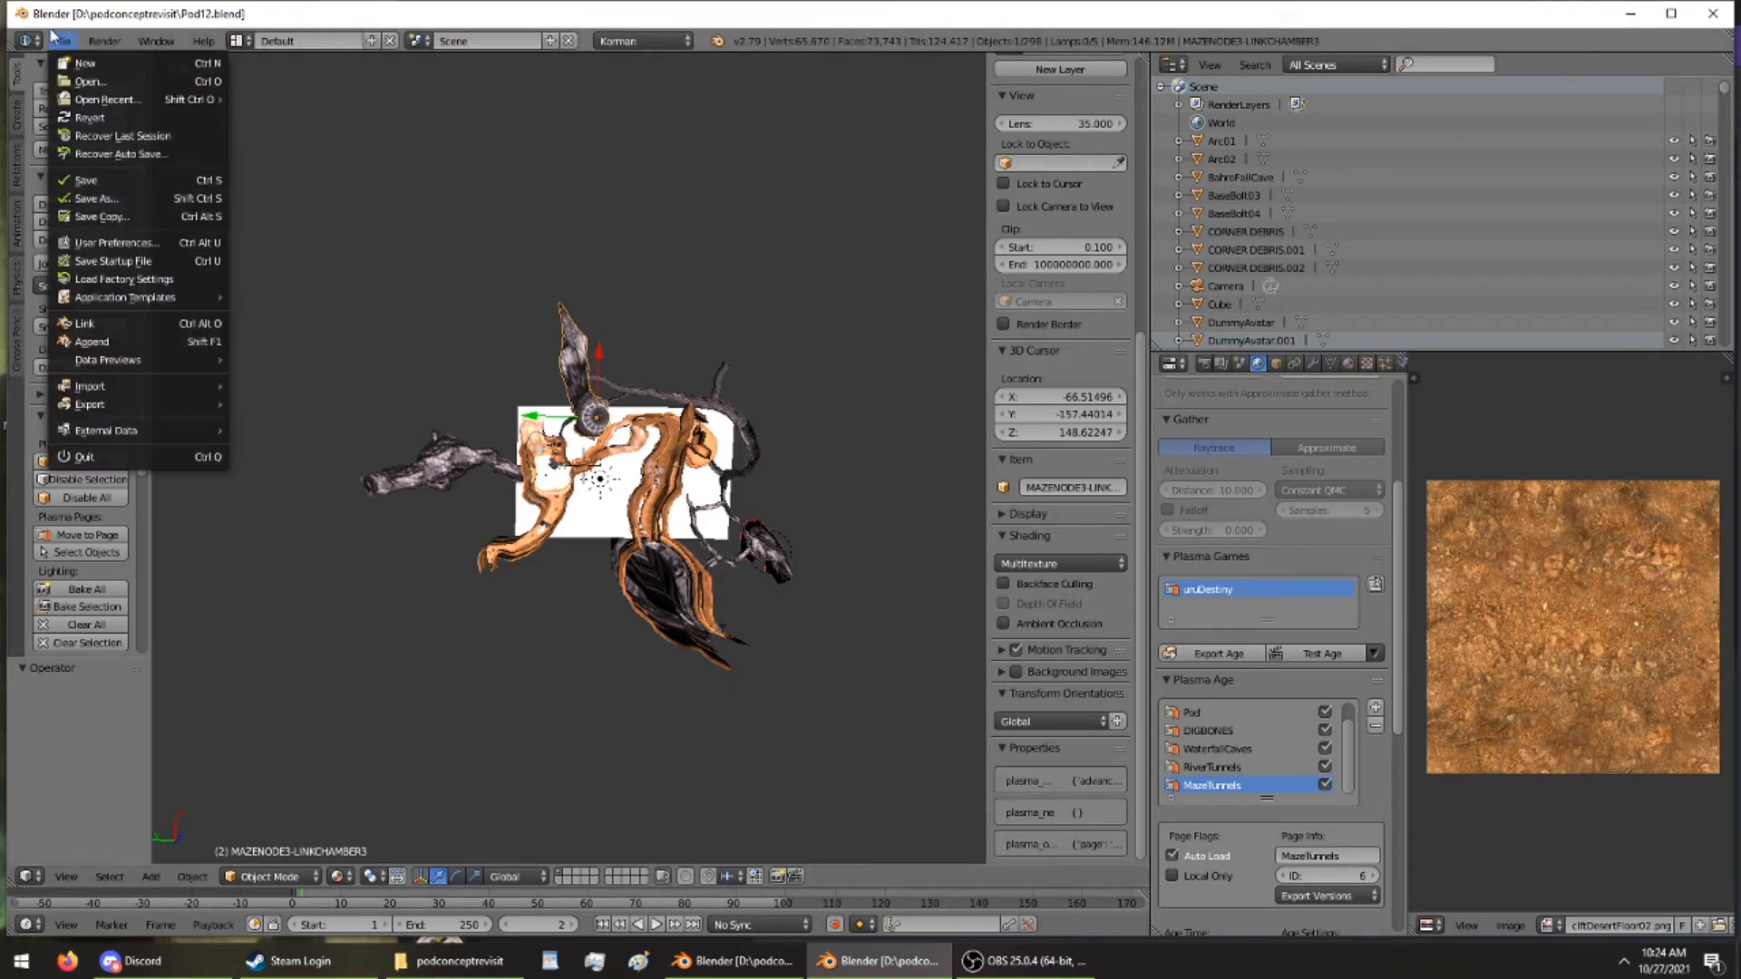
left_click(145, 343)
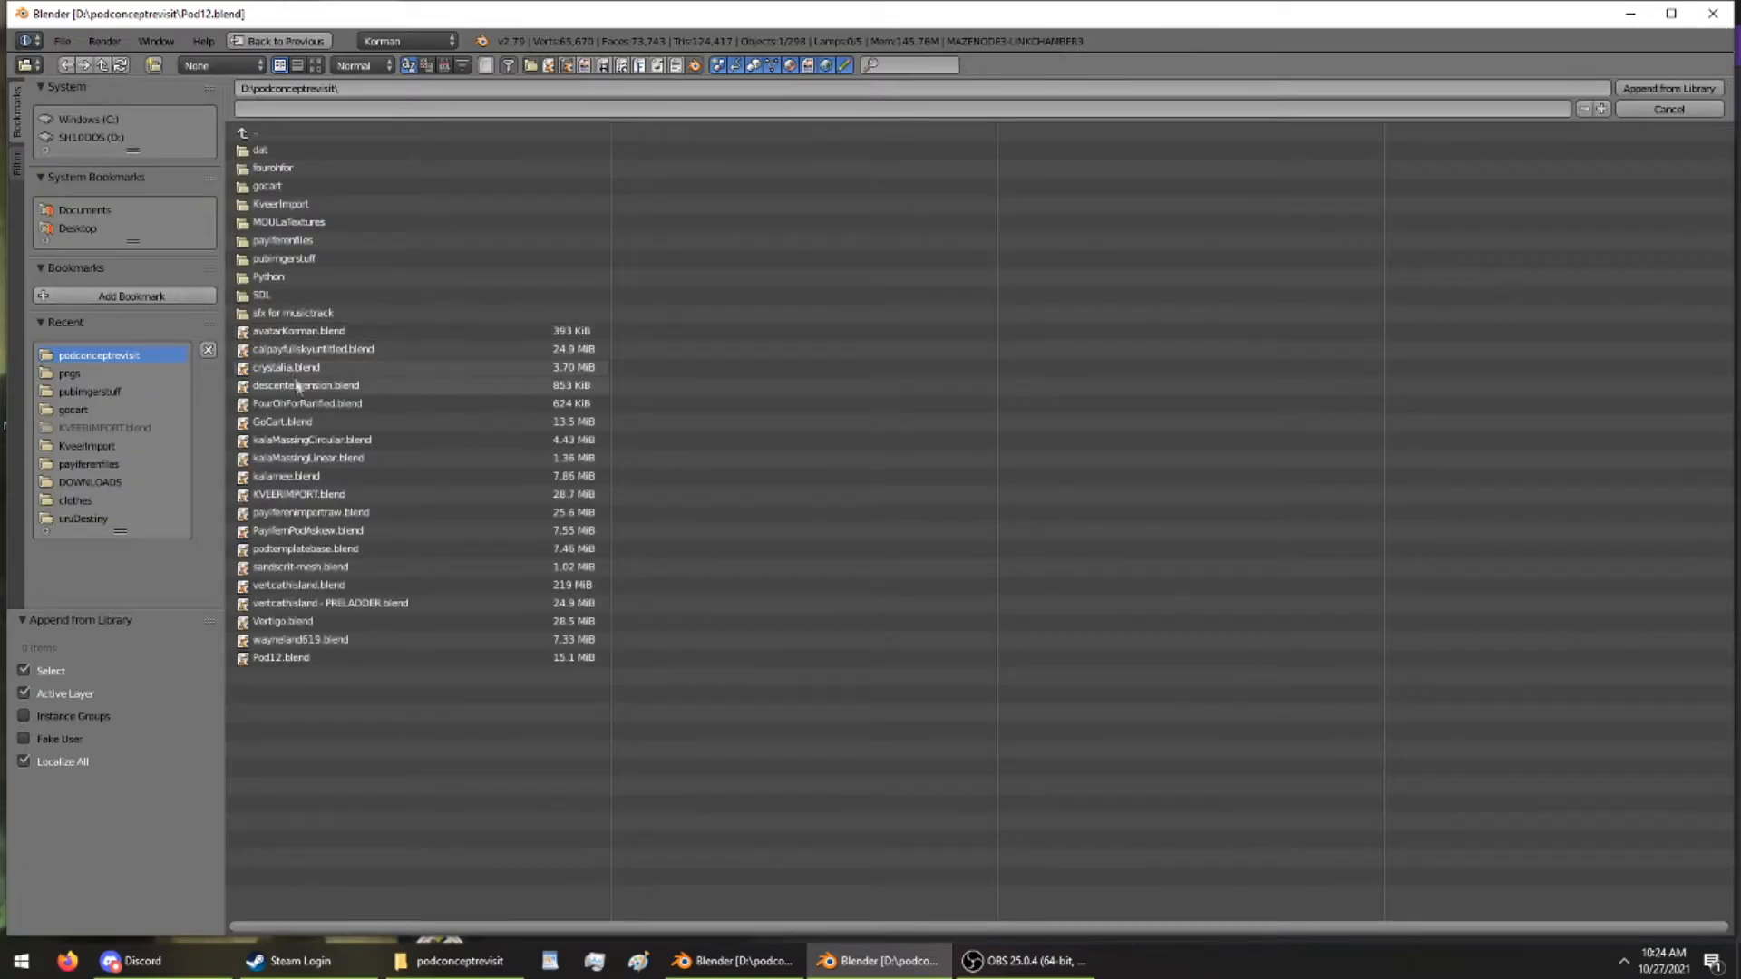
double_click(335, 530)
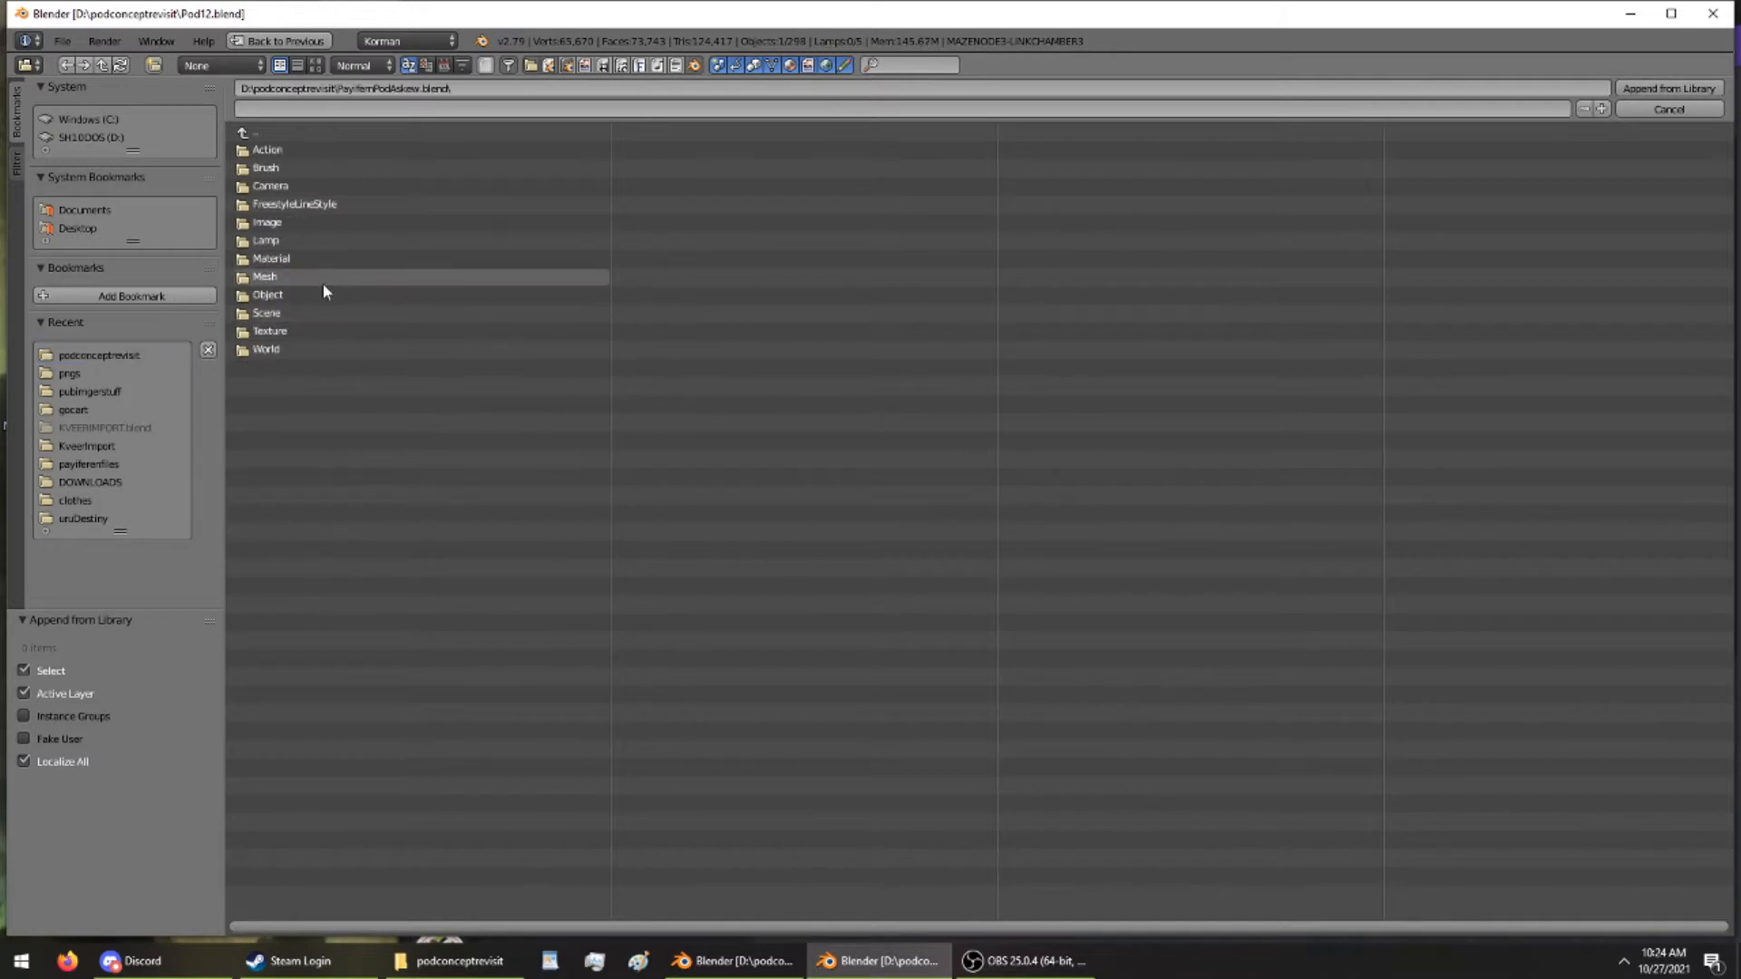
double_click(327, 295)
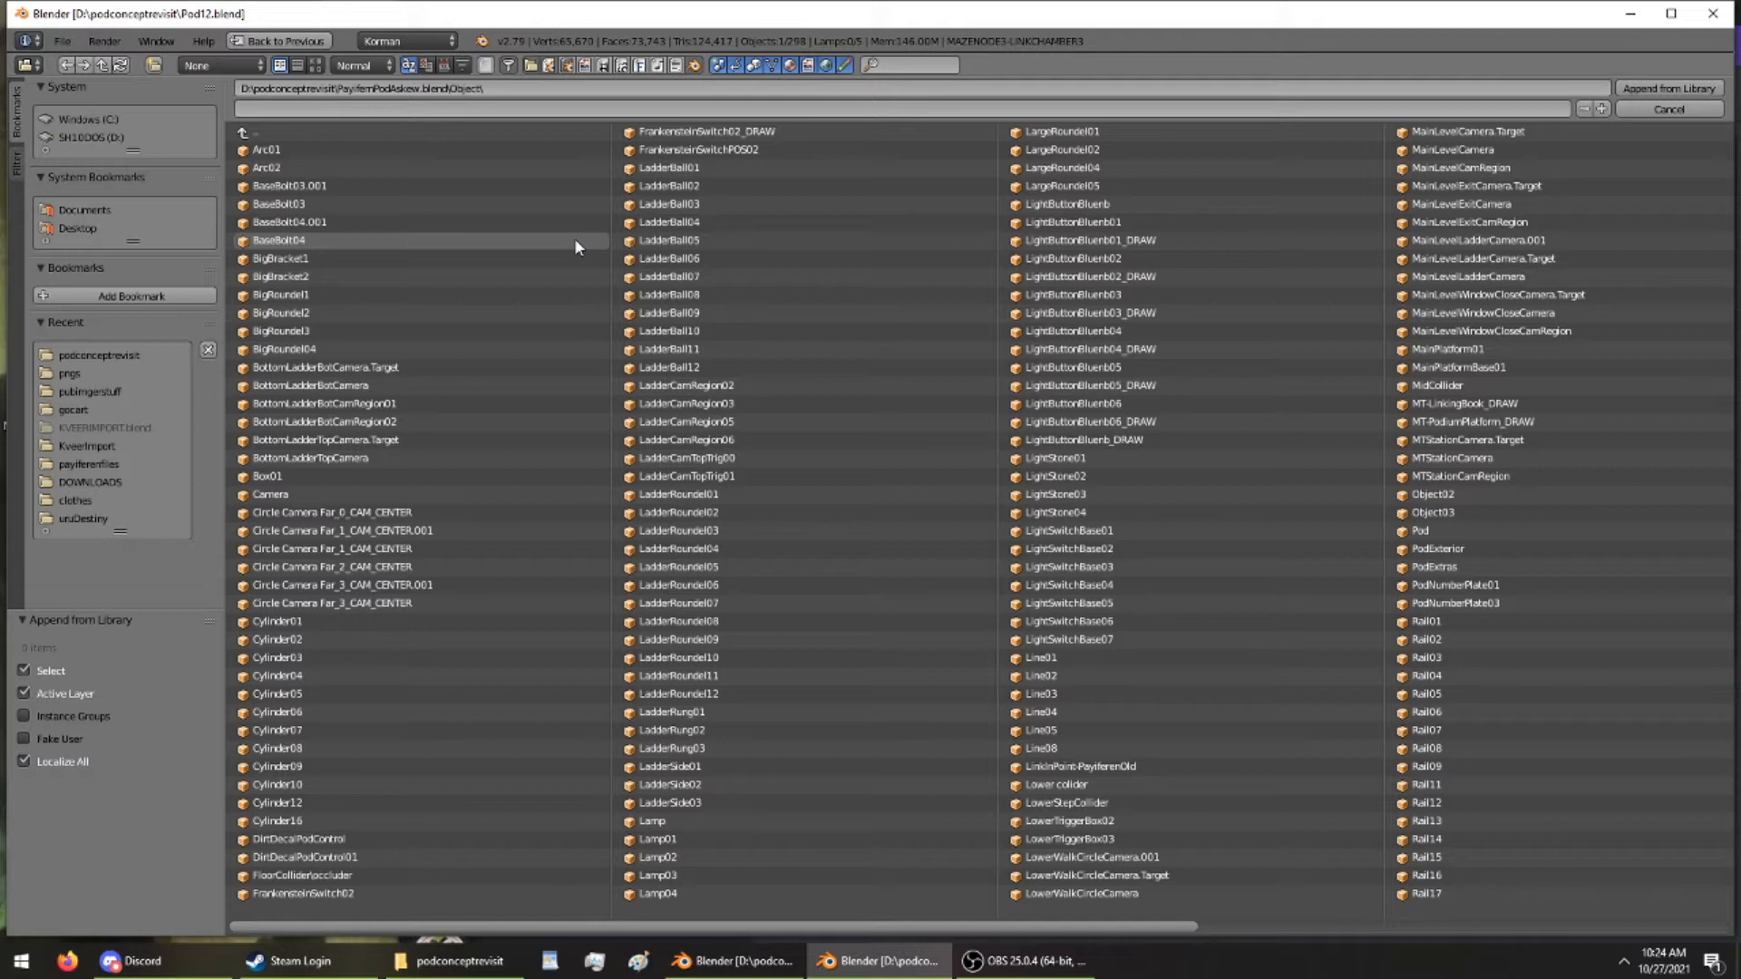
key("a")
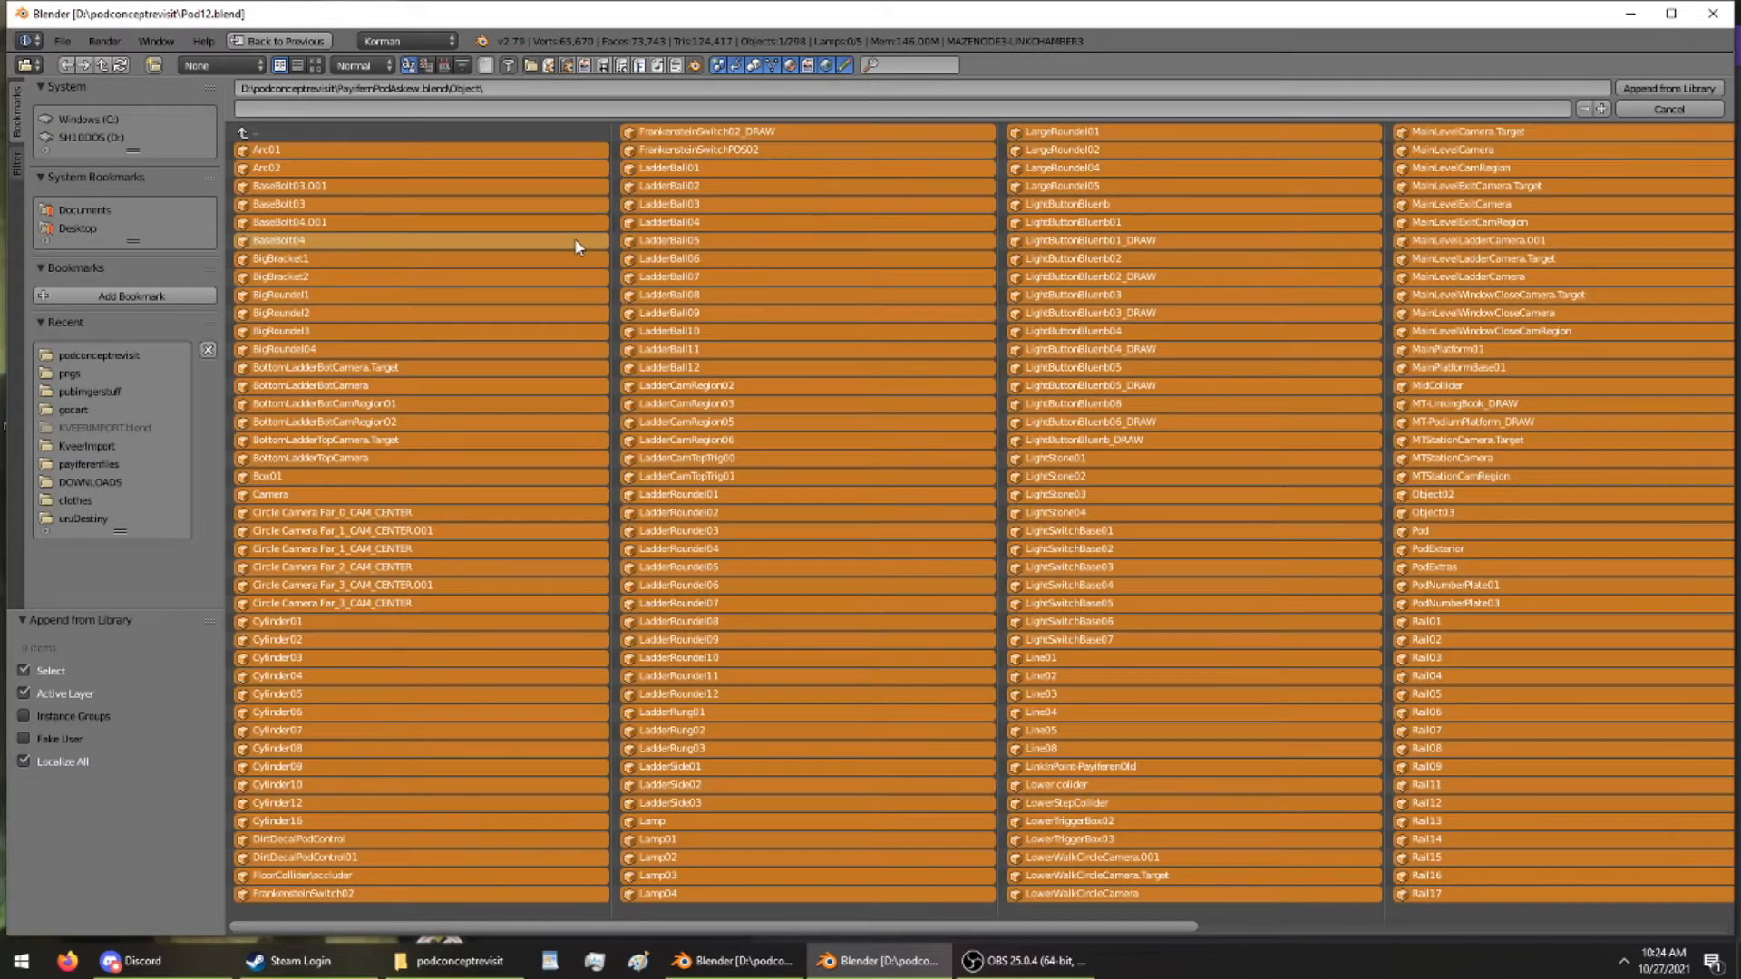
scroll(1077, 401, "down", 2)
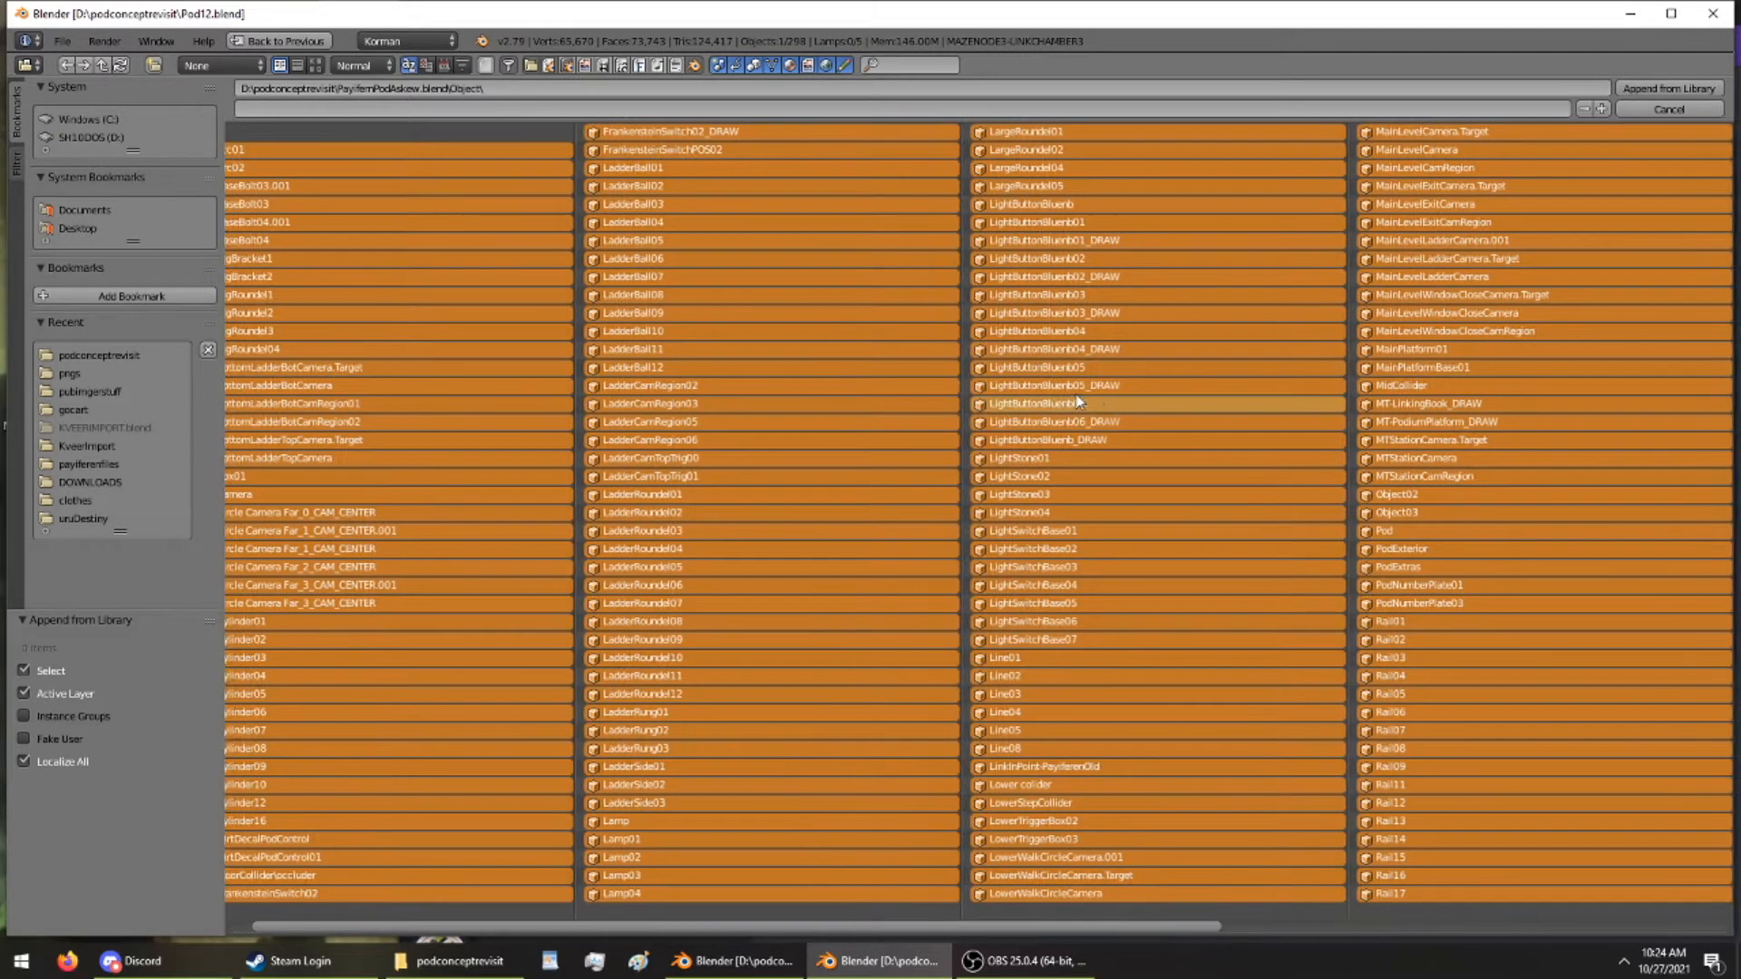
scroll(1077, 402, "down", 5)
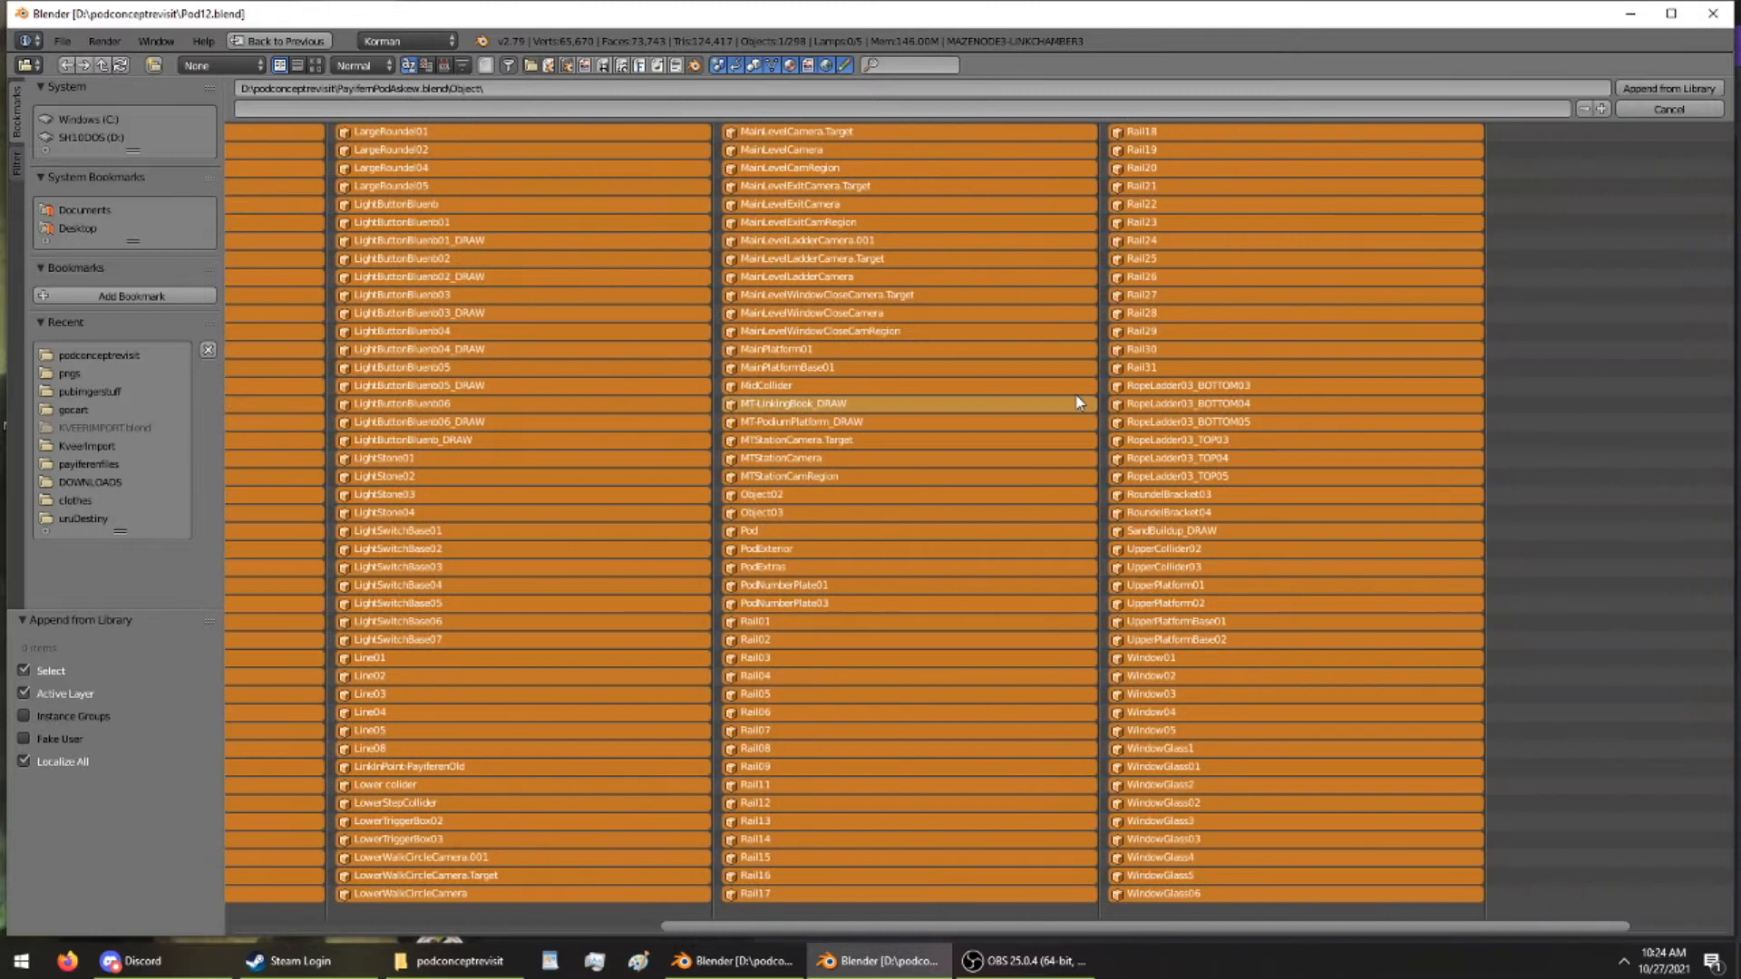
scroll(1078, 402, "up", 5)
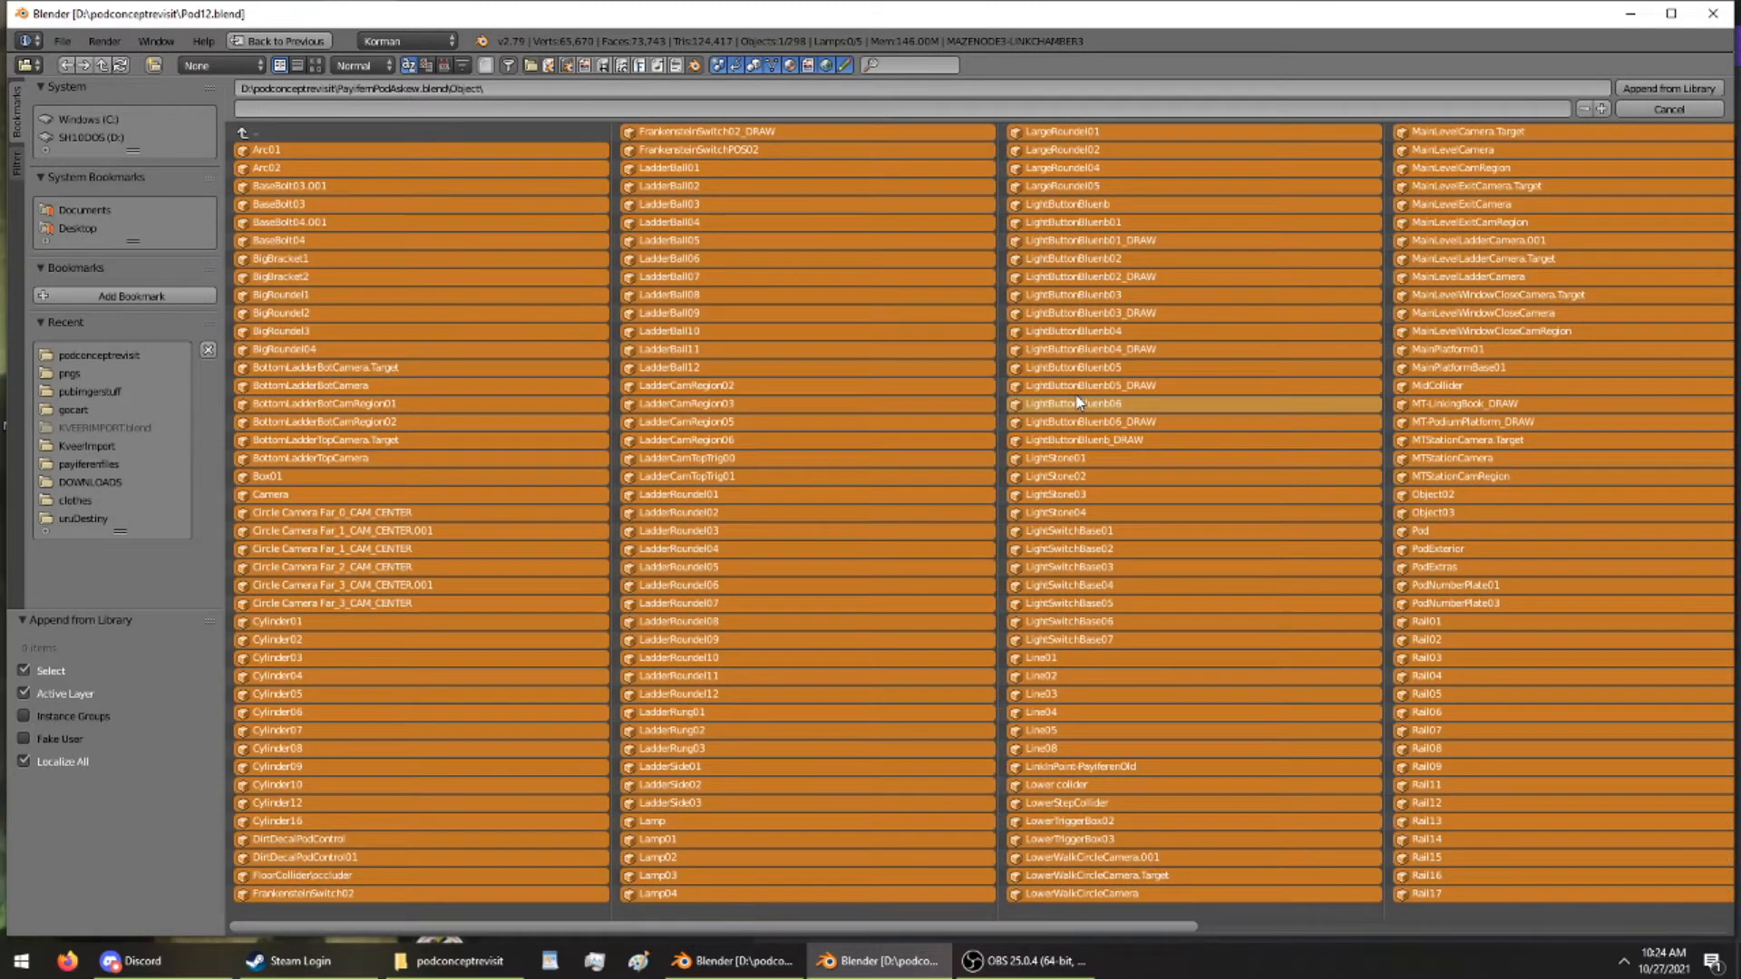
scroll(878, 659, "down", 6)
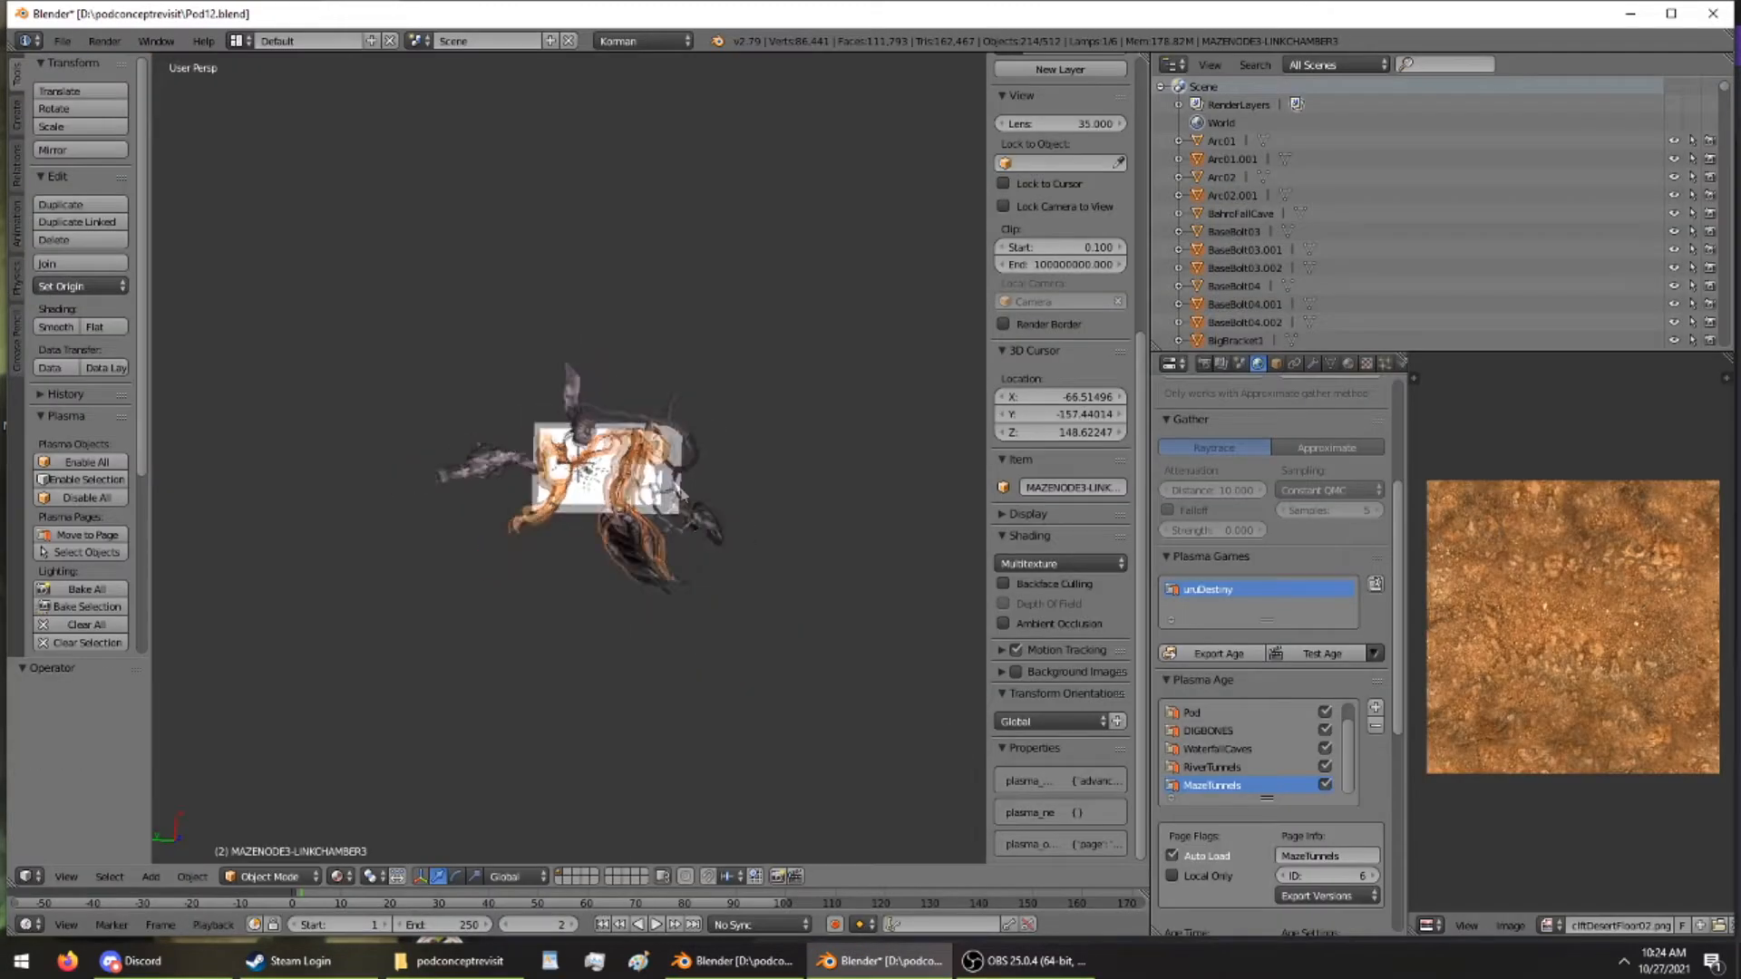
Examine the Pod12 cave layout up close and from afar to compare its position with the appended pod
scroll(665, 470, "up", 12)
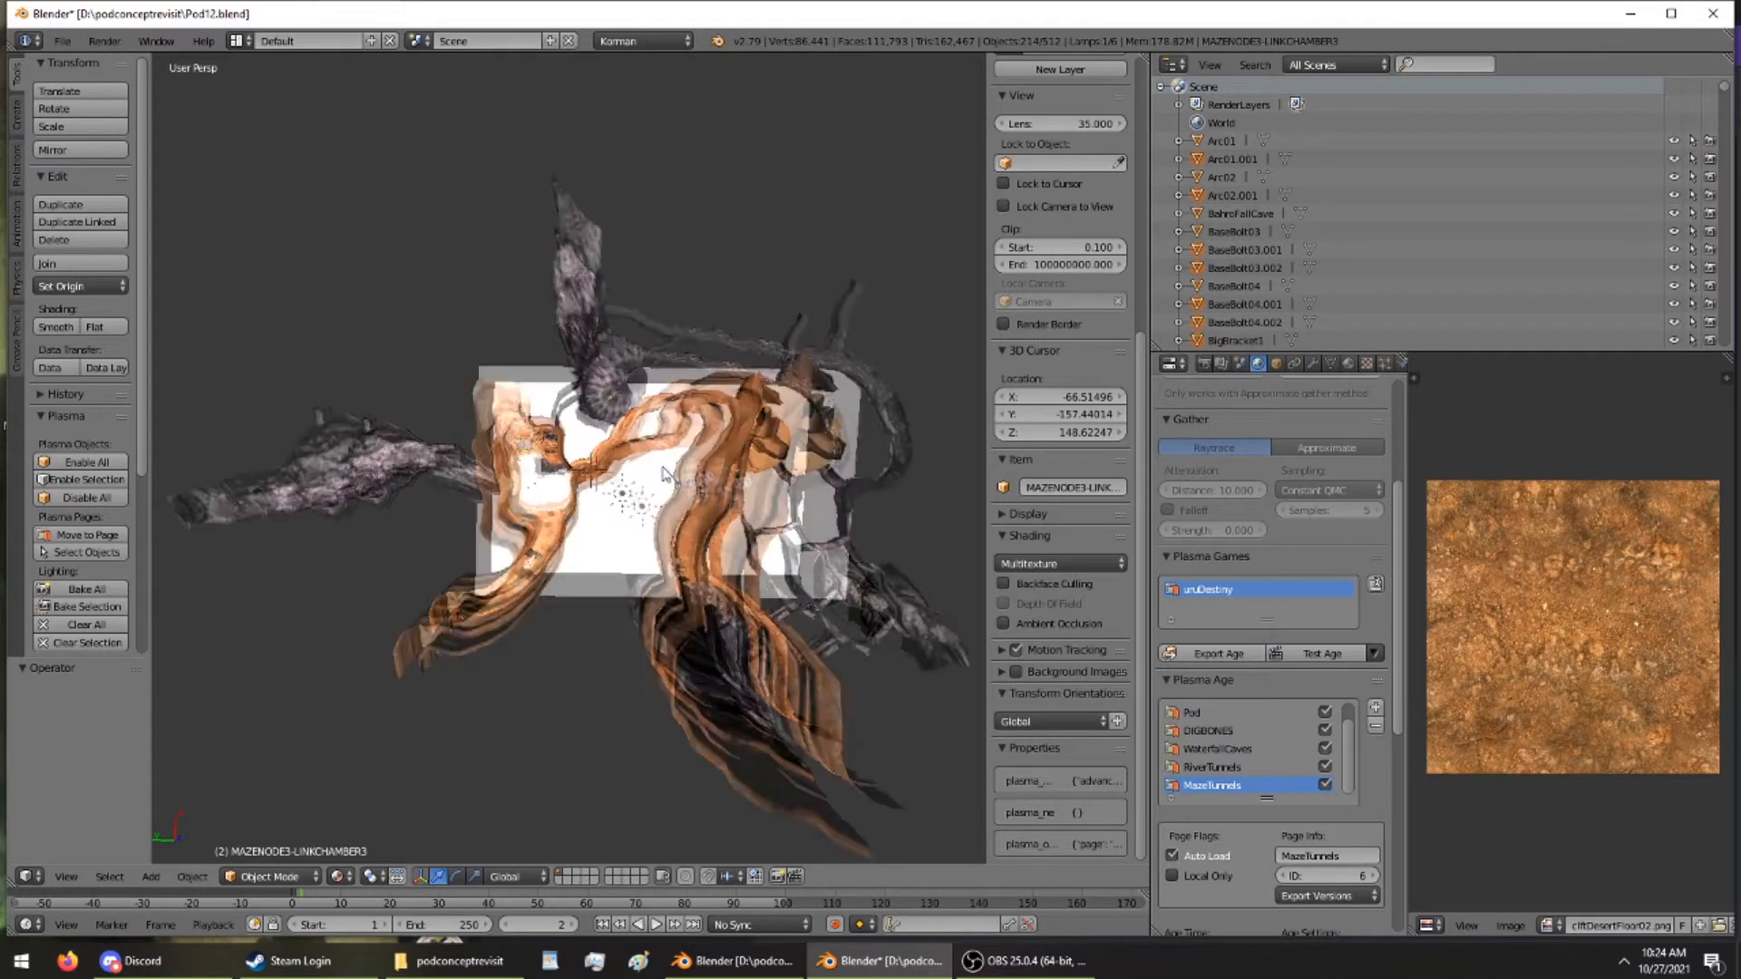
middle_click_drag(662, 467, 675, 381)
scroll(675, 381, "down", 7)
scroll(675, 383, "up", 4)
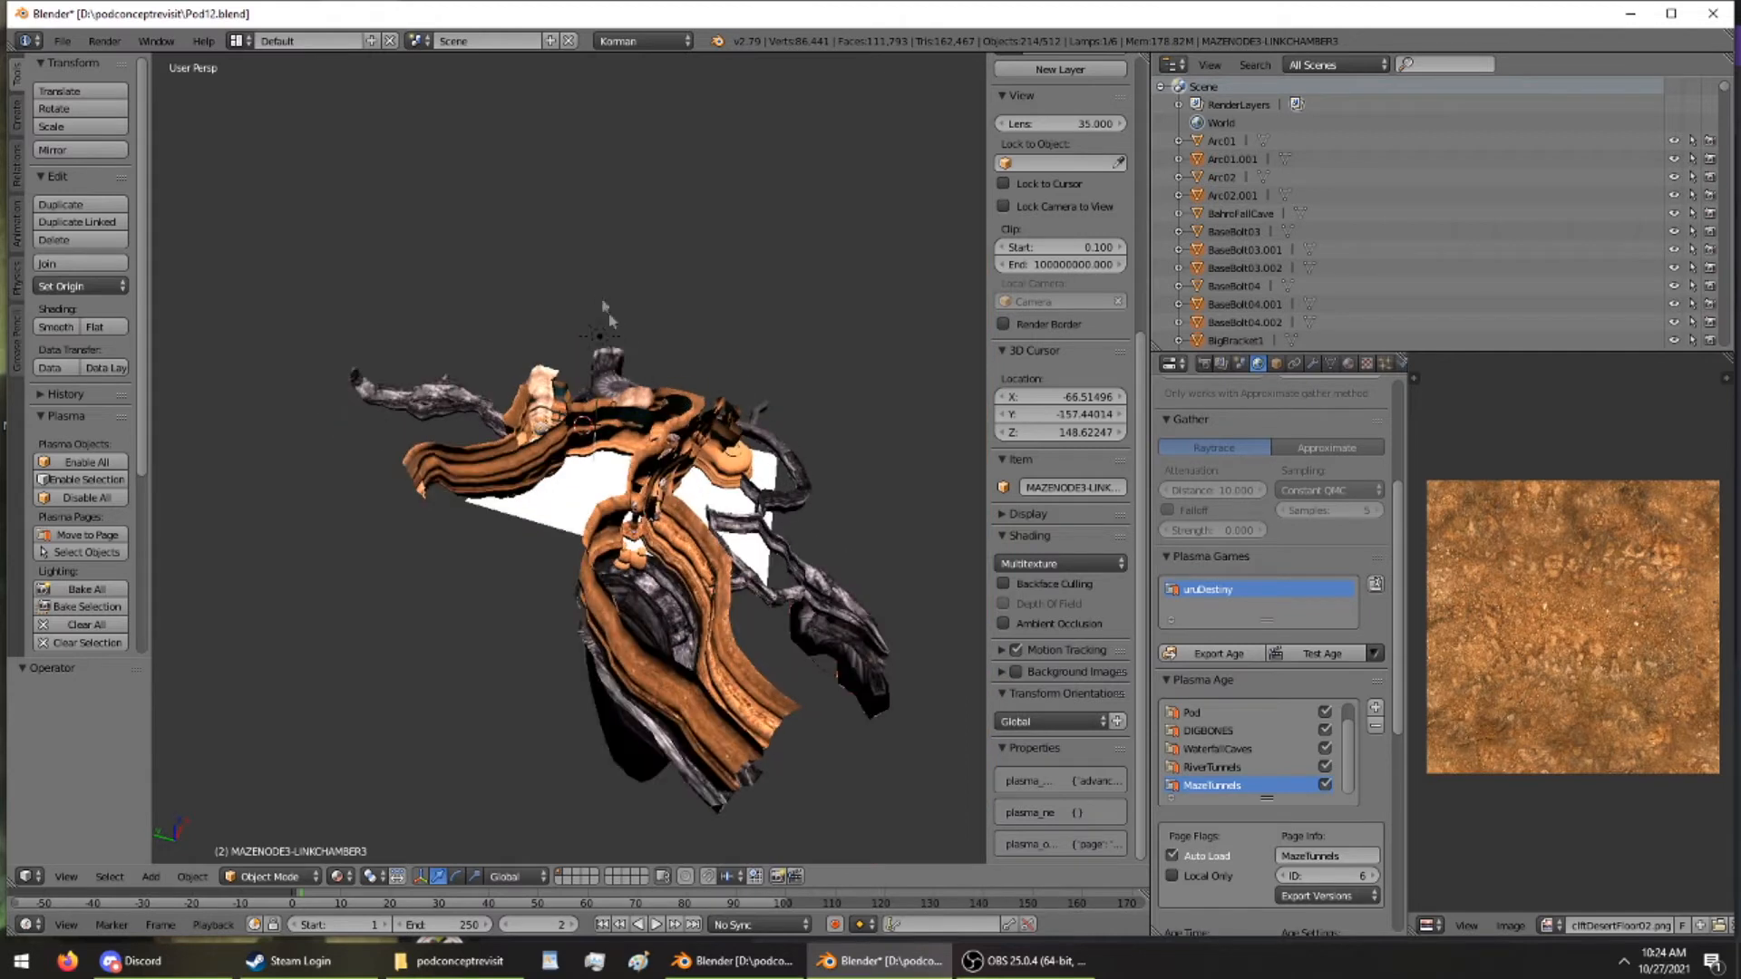
scroll(618, 318, "down", 5)
scroll(618, 317, "up", 3)
middle_click_drag(617, 318, 631, 383)
scroll(631, 384, "down", 1)
scroll(631, 383, "down", 10)
middle_click_drag(563, 325, 585, 509)
Try to reposition the appended pod relative to the caves, with a last shift of about -1210 along Y
left_click_drag(329, 189, 585, 280)
left_click_drag(591, 200, 585, 330)
left_click_drag(466, 327, 537, 368)
middle_click_drag(536, 367, 519, 239)
scroll(522, 300, "up", 6)
middle_click_drag(577, 365, 608, 459)
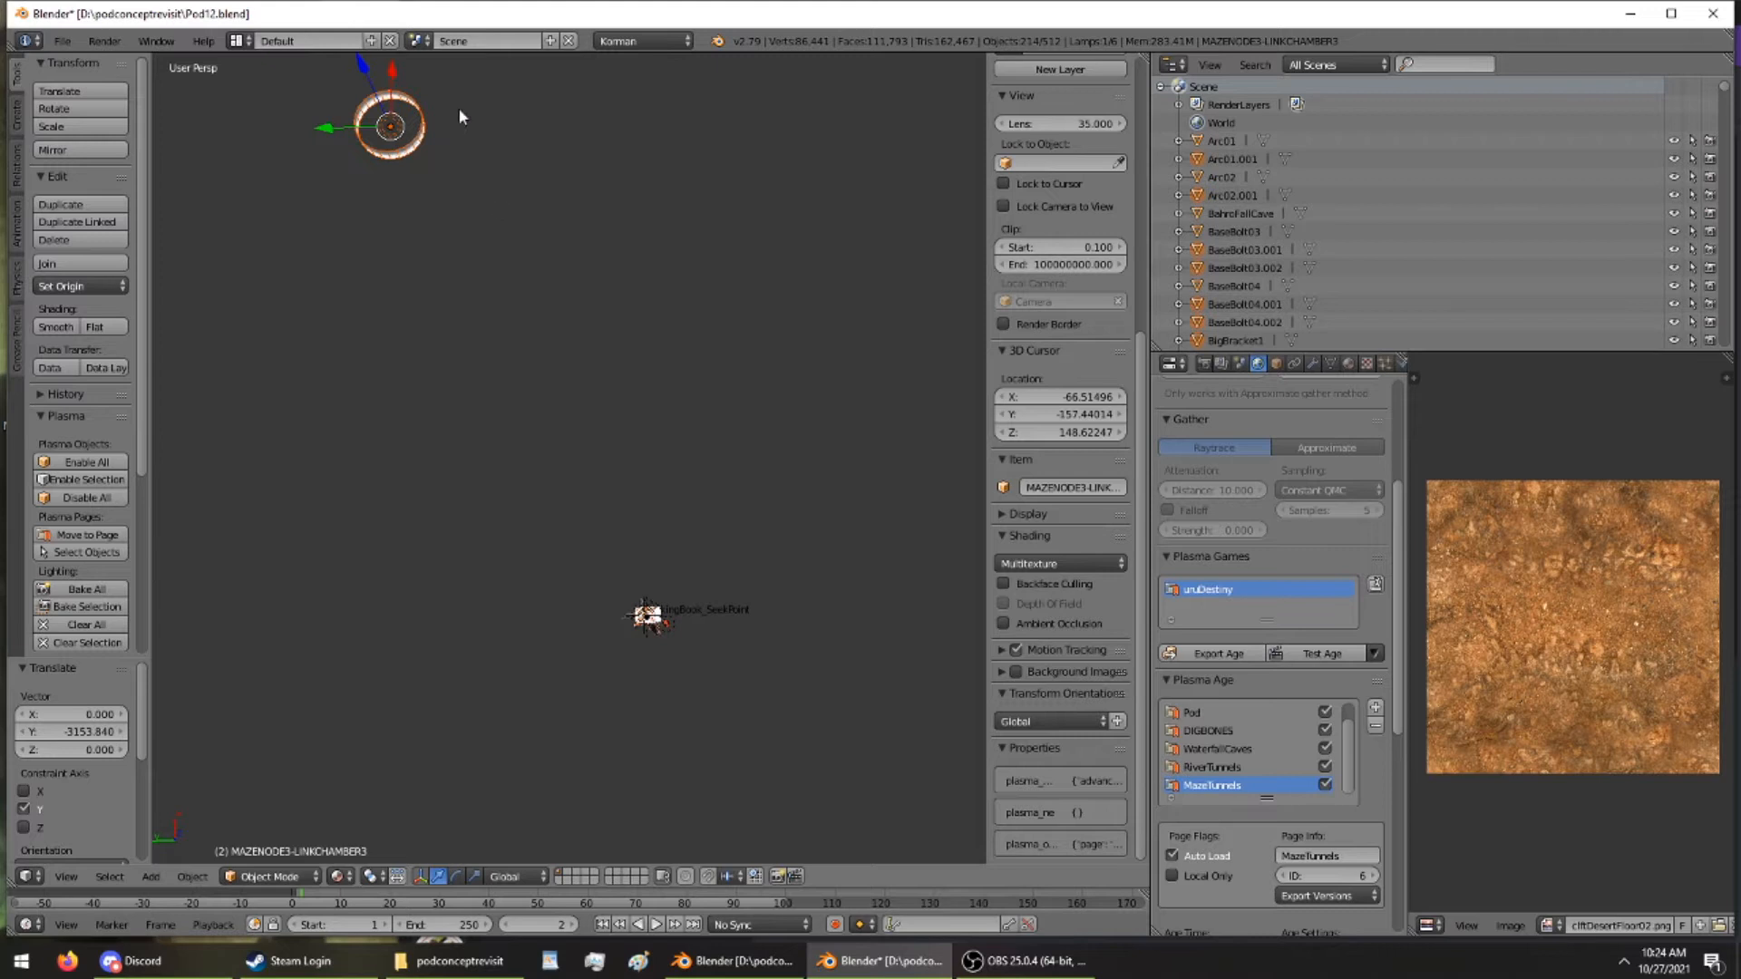
left_click_drag(396, 73, 433, 186)
left_click_drag(342, 241, 375, 247)
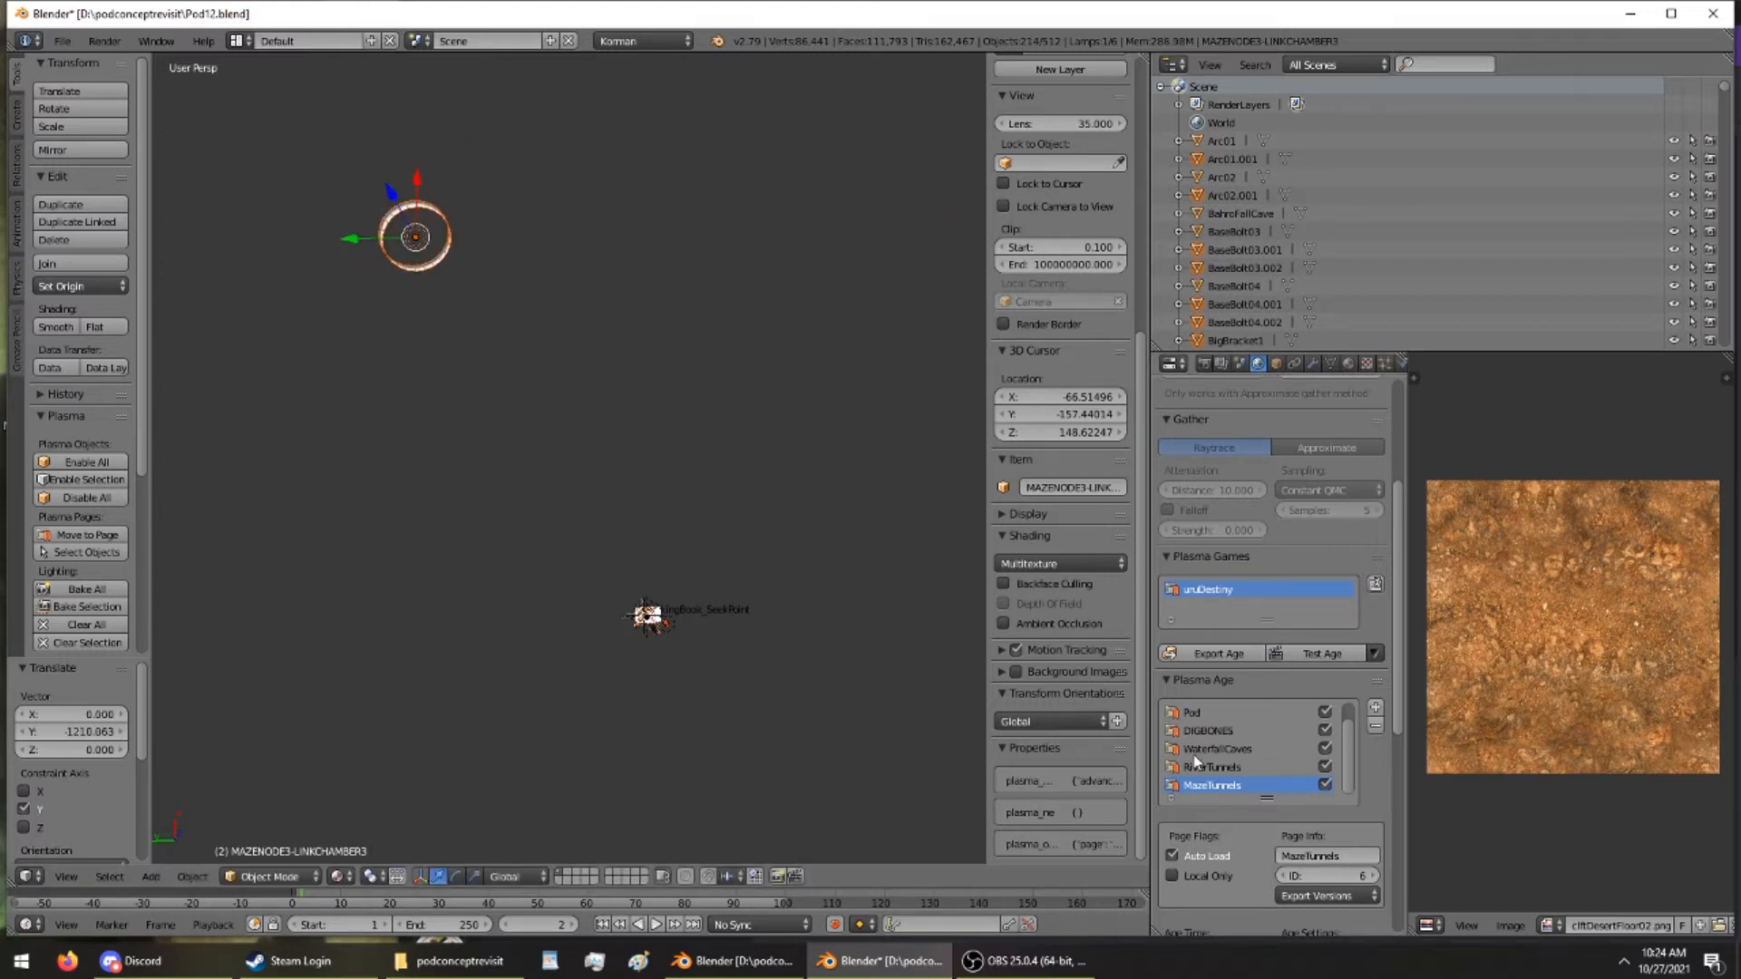
Widen the properties editor and check the Plasma modifiers and page assignment of MAZENODE3-LINKCHAMBER3
scroll(1197, 764, "down", 1)
left_click_drag(1408, 463, 1412, 466)
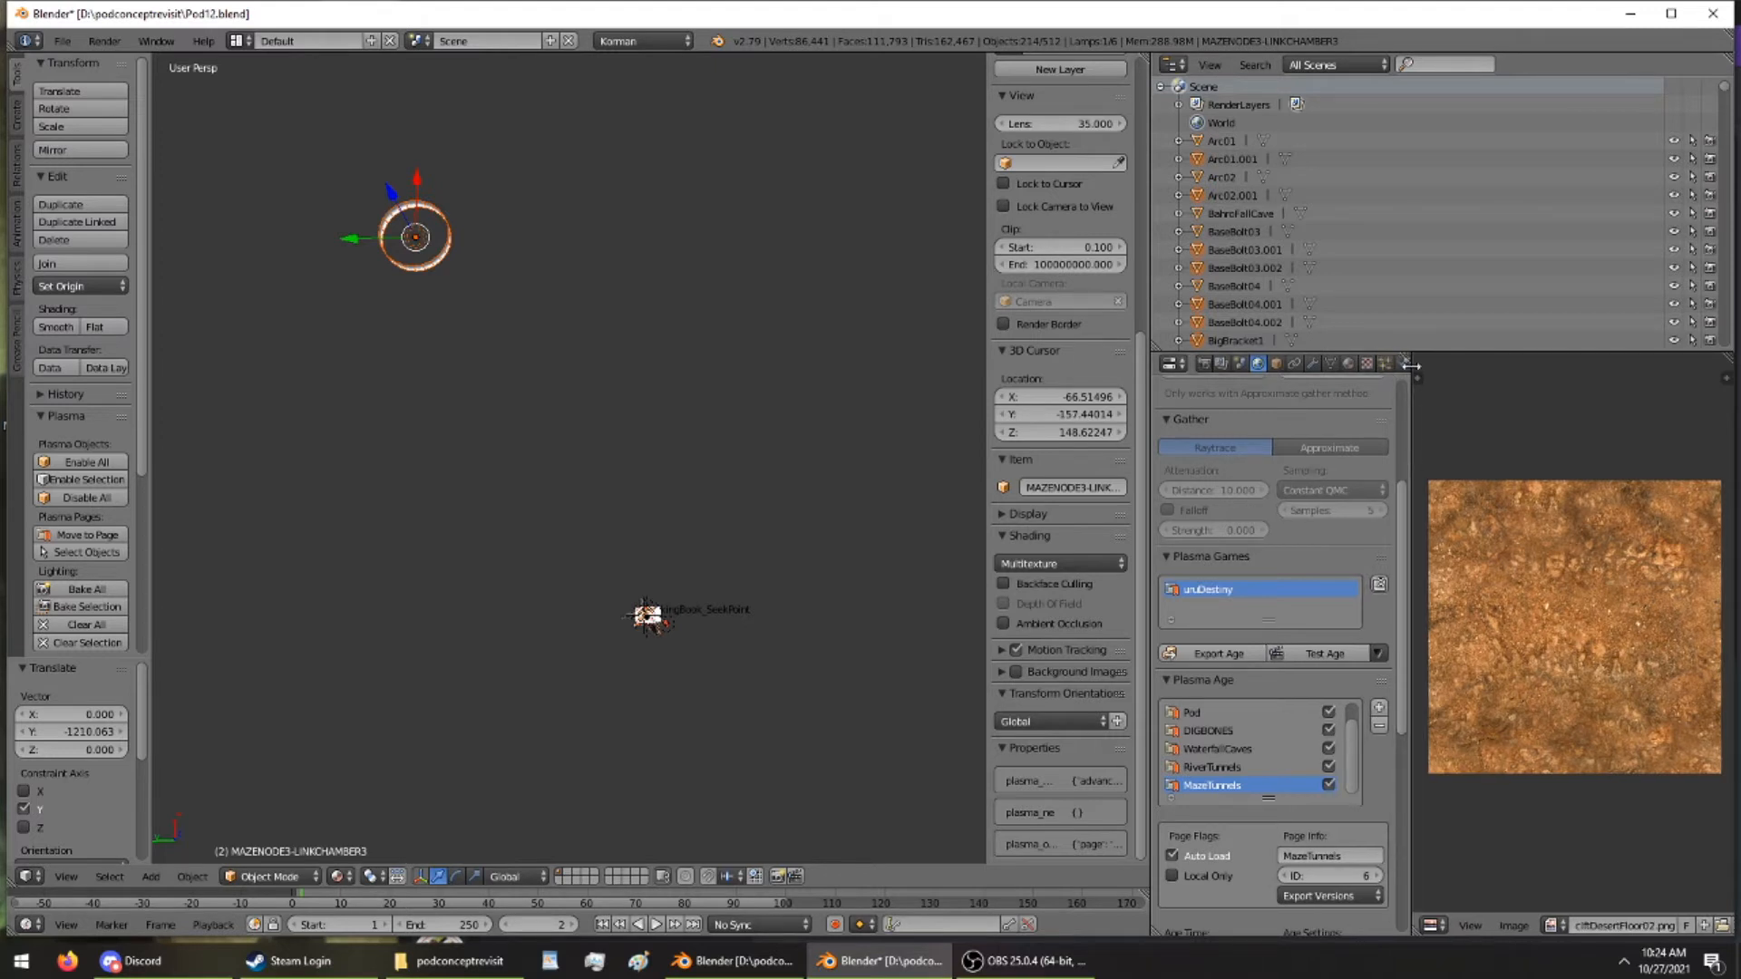
left_click_drag(1149, 439, 1019, 428)
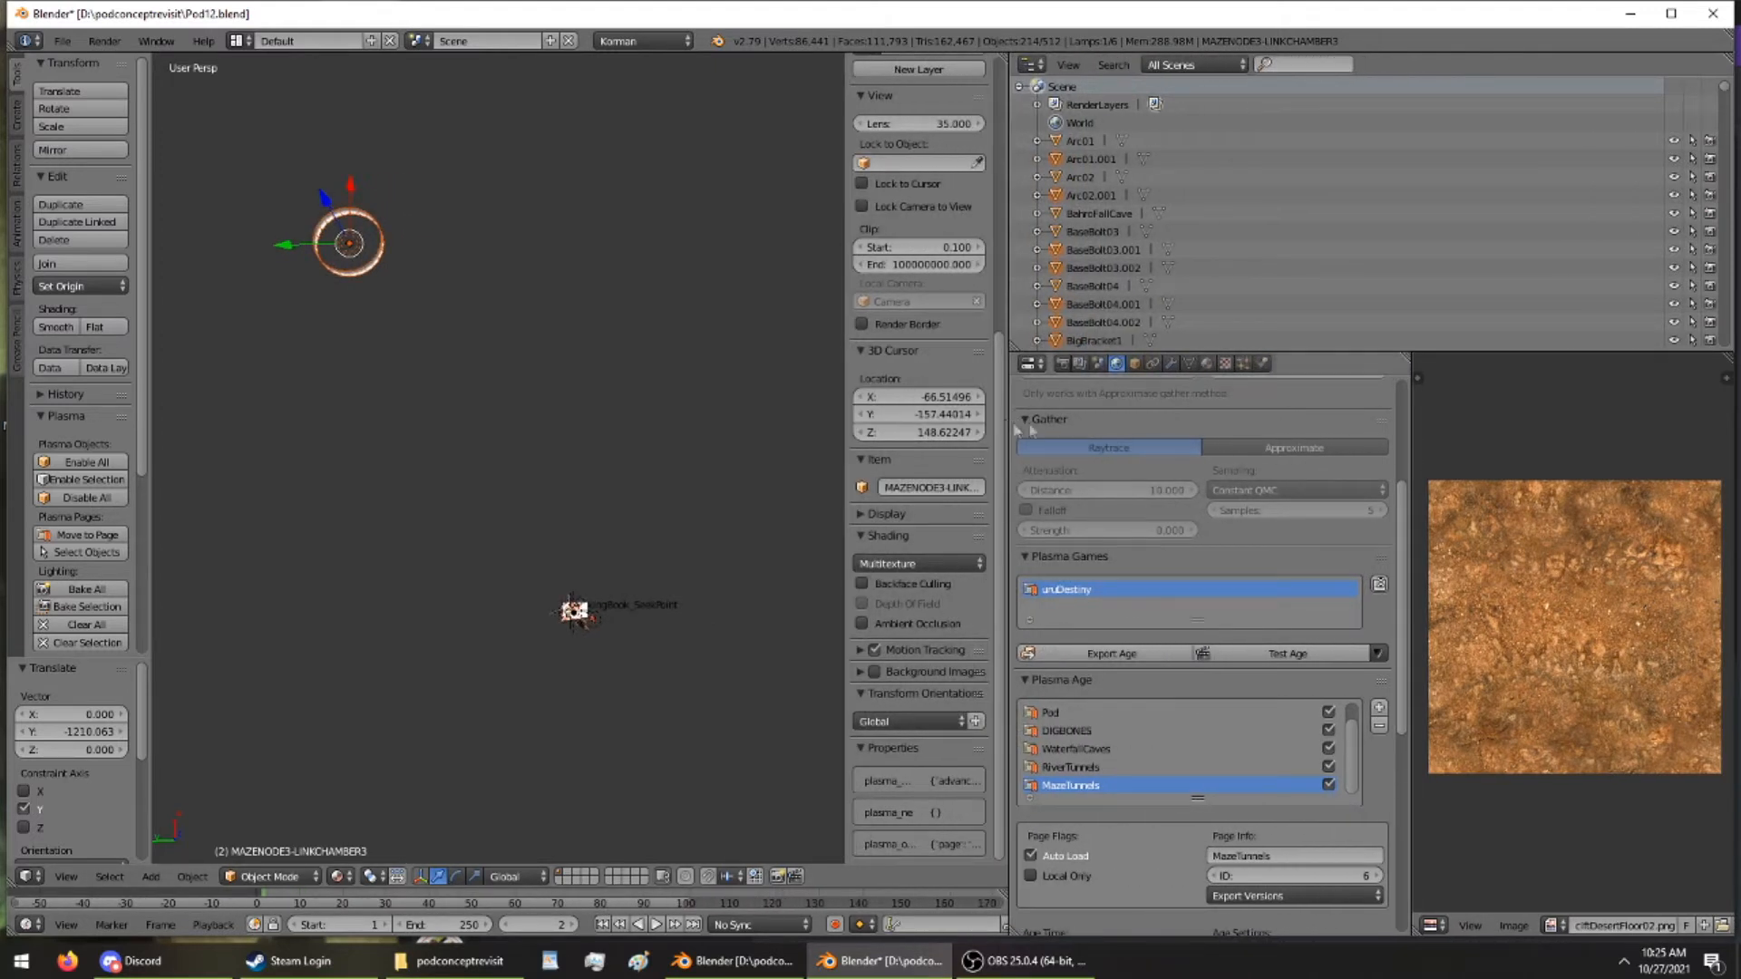
left_click(1262, 363)
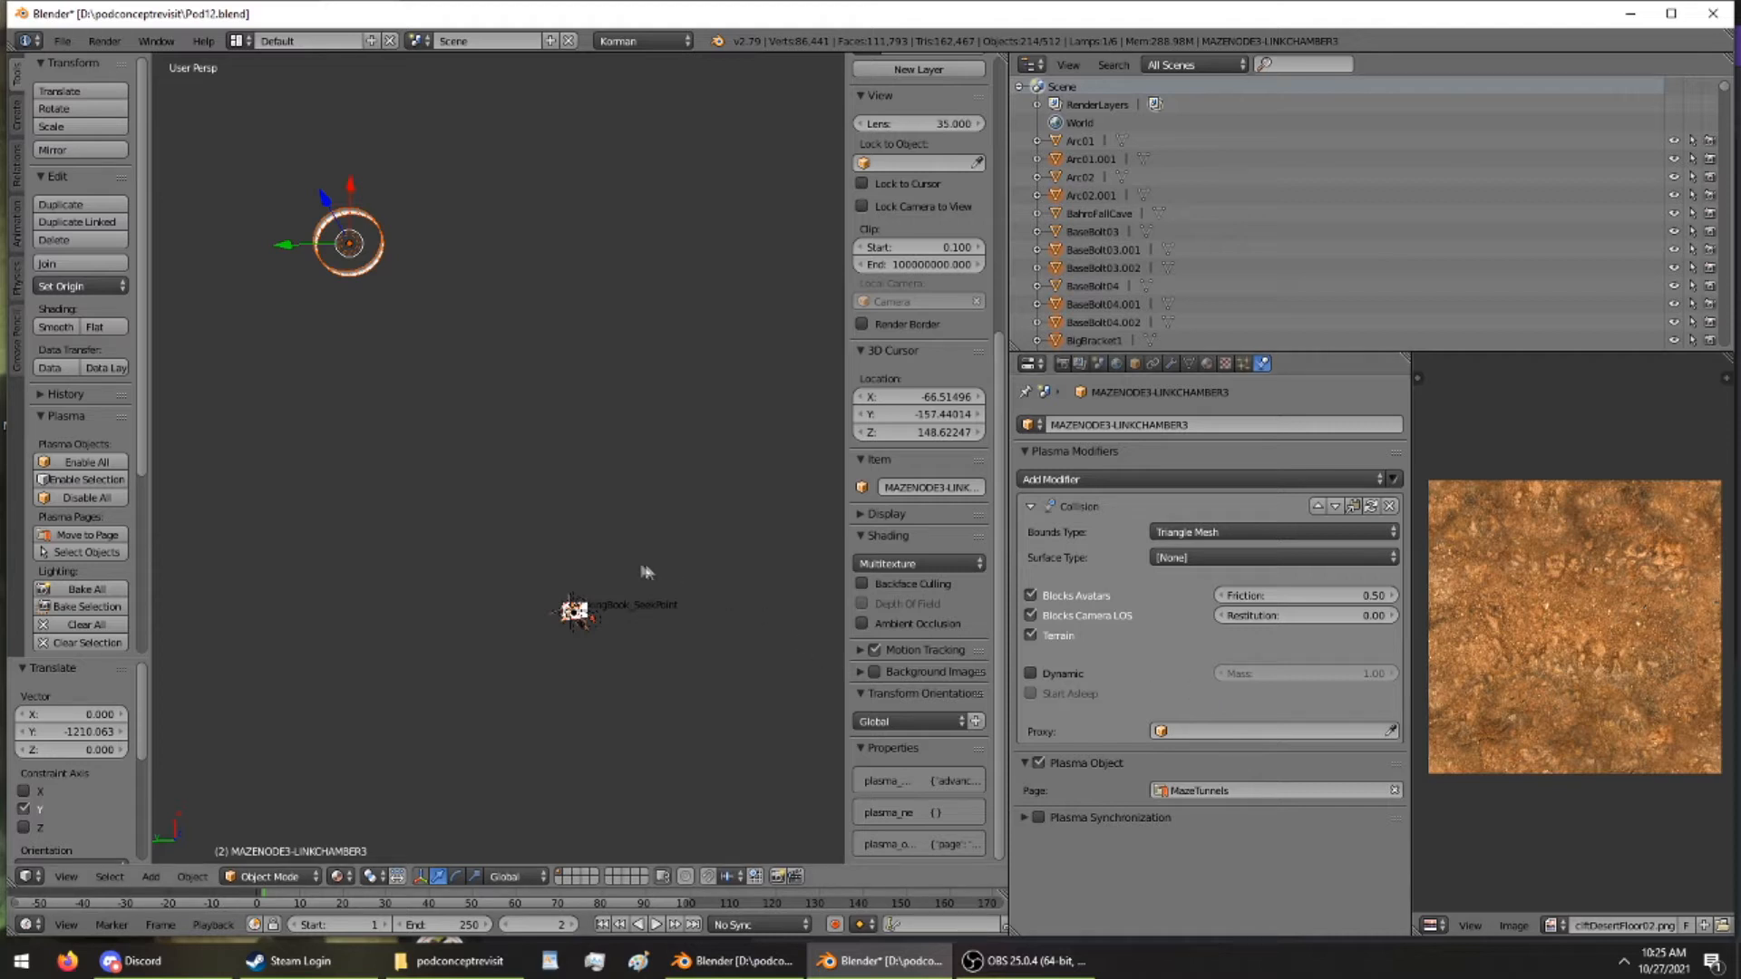
Undo the pod's moves and the append, and quit Pod12.blend without saving
key("ctrl+z")
key("ctrl+z")
key("ctrl+z")
key("ctrl+z")
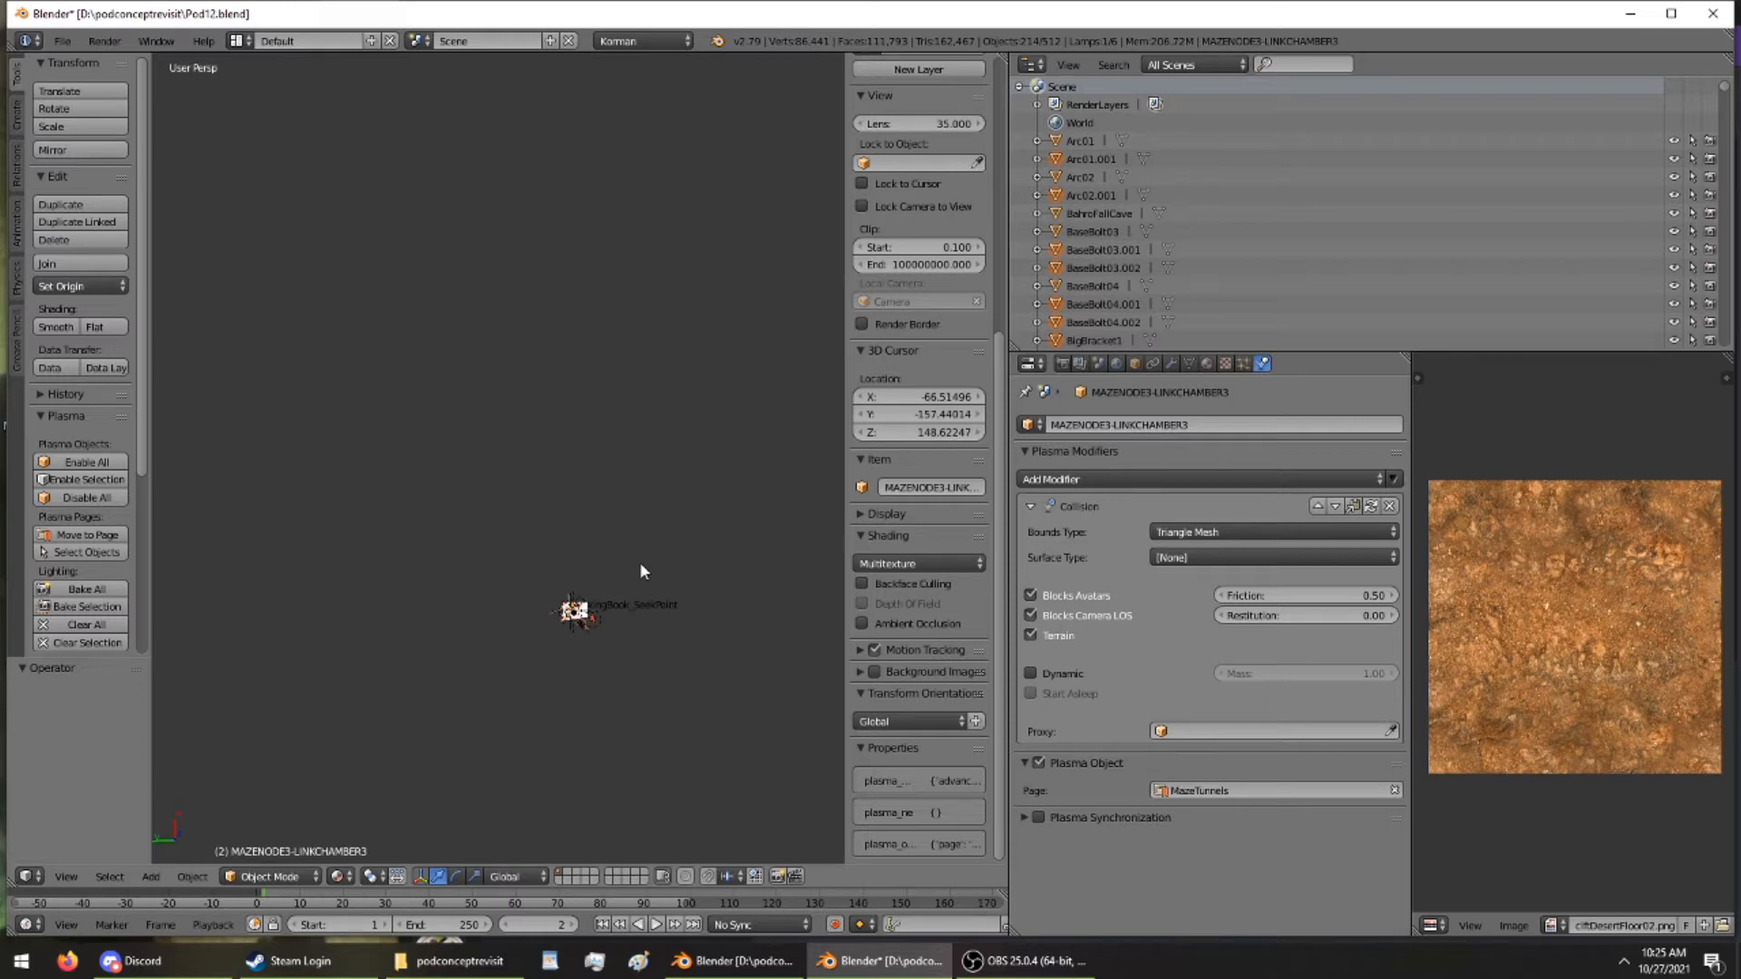
key("ctrl+z")
middle_click_drag(529, 498, 489, 234)
scroll(641, 224, "up", 4)
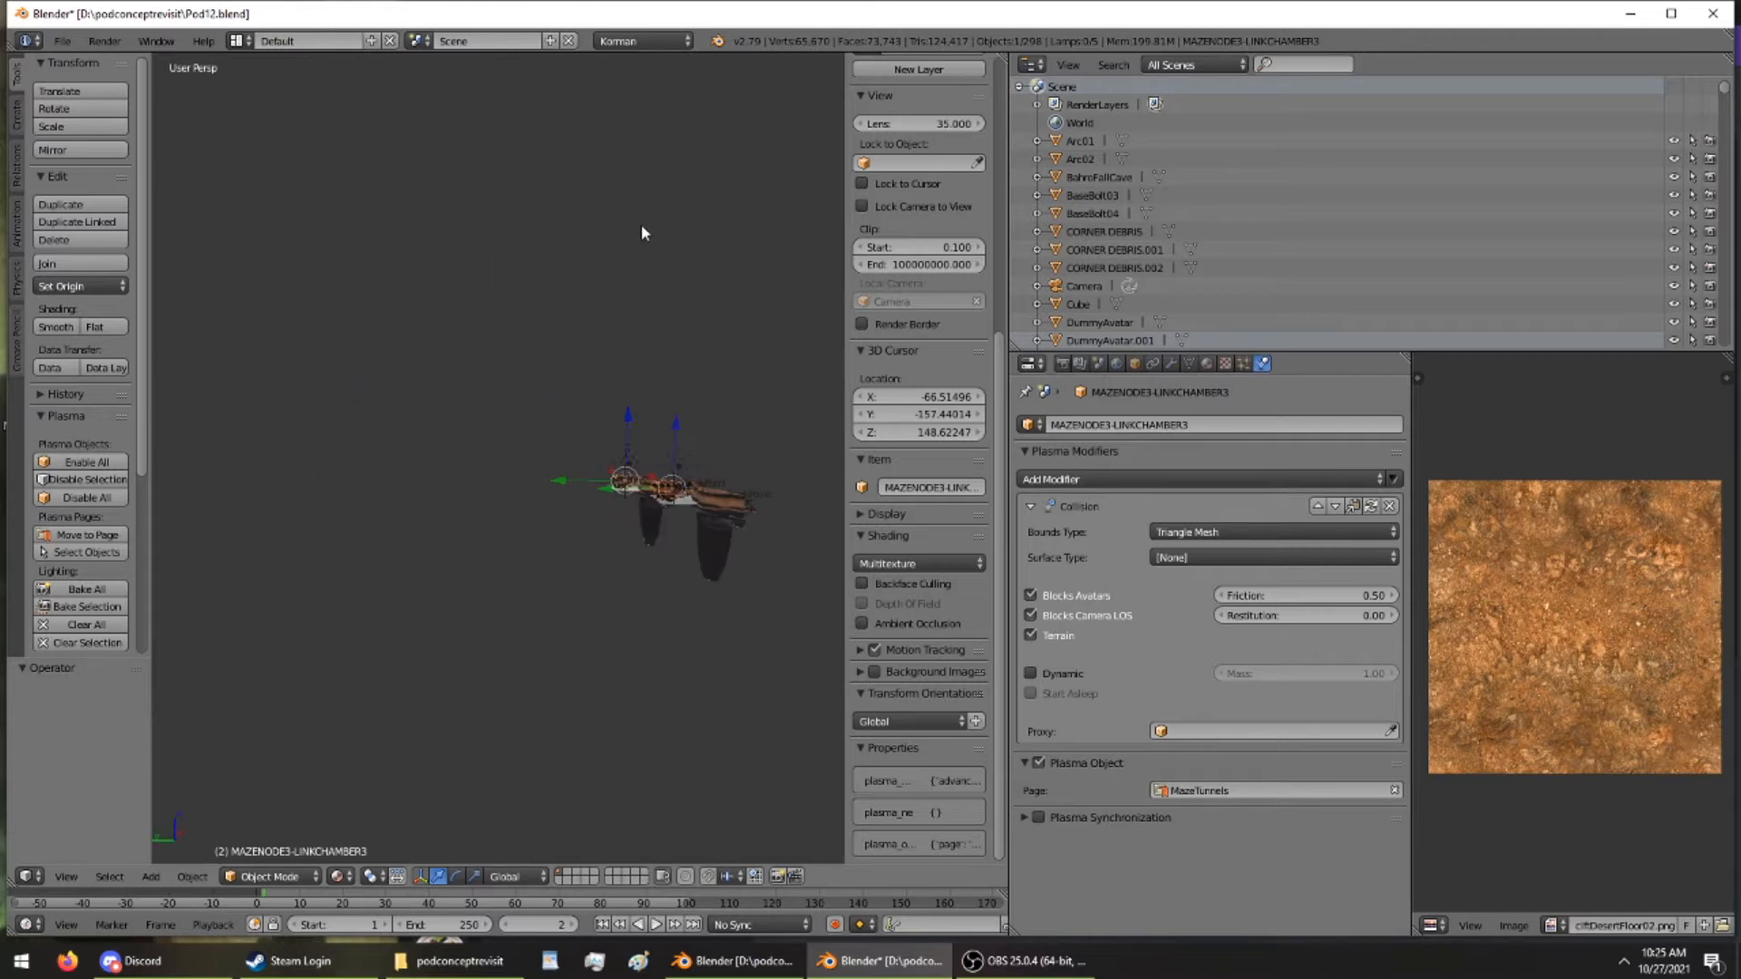
left_click(1728, 13)
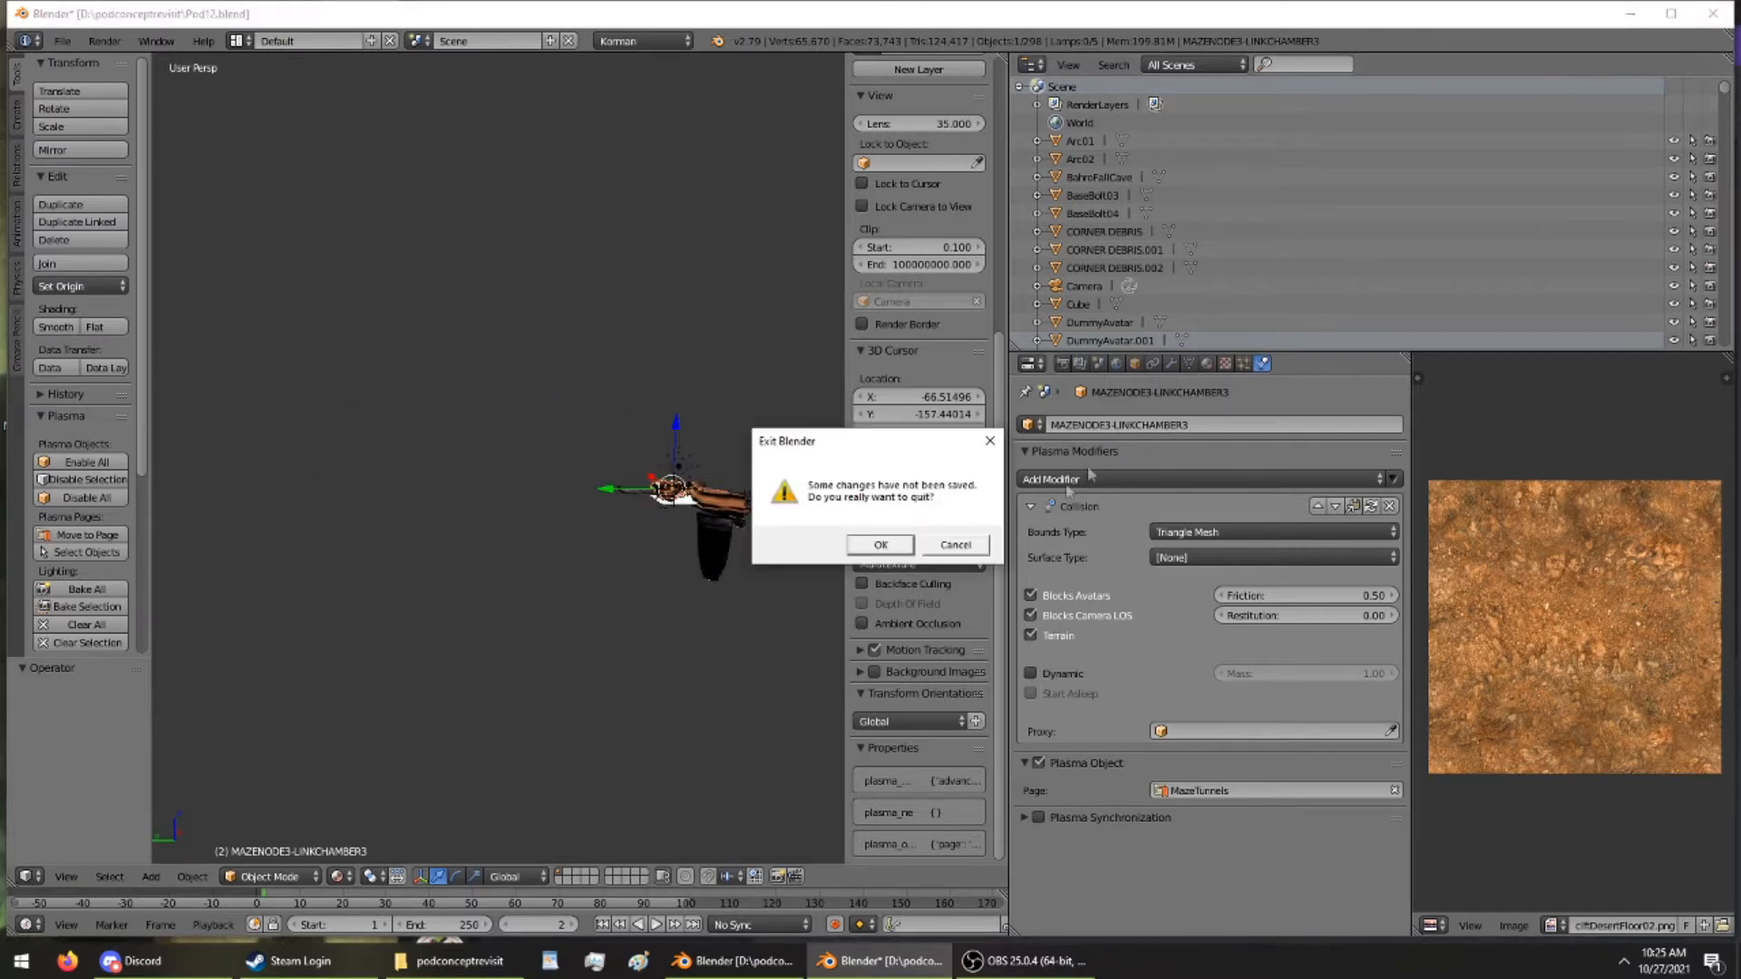
left_click(881, 545)
Reposition the whole pod in PayifernPodAskew.blend far from the origin, with a last shift of about 12002.5 along Y
scroll(598, 561, "down", 8)
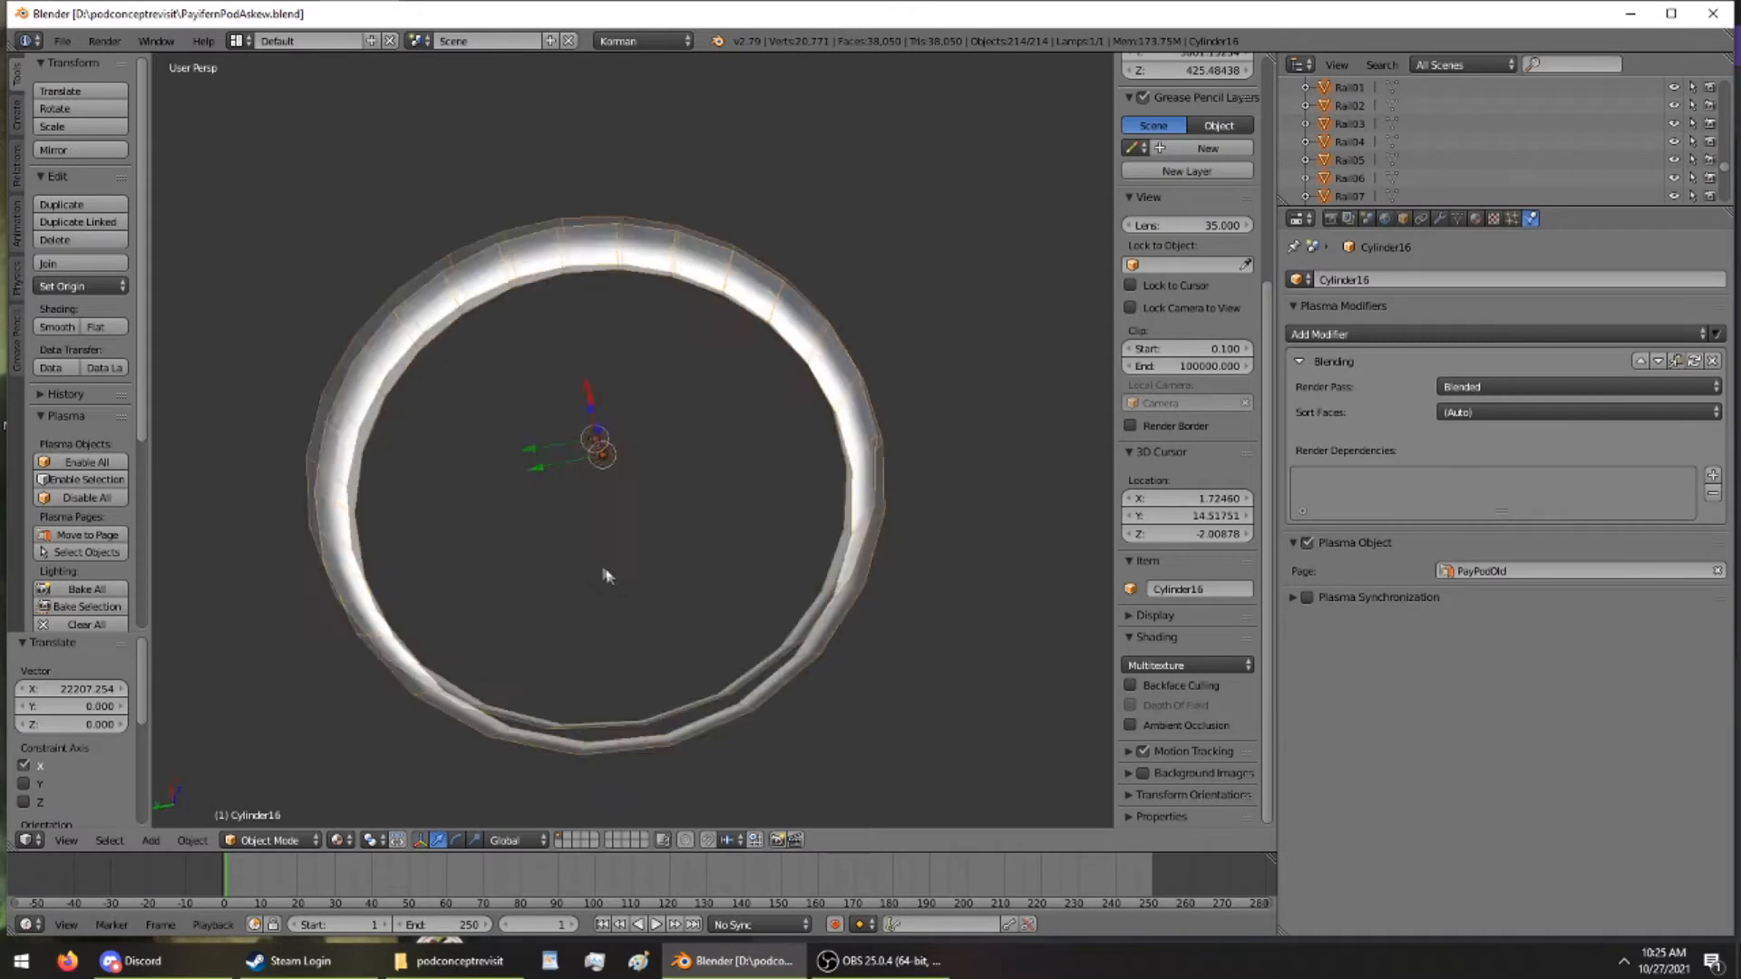
scroll(563, 675, "down", 5)
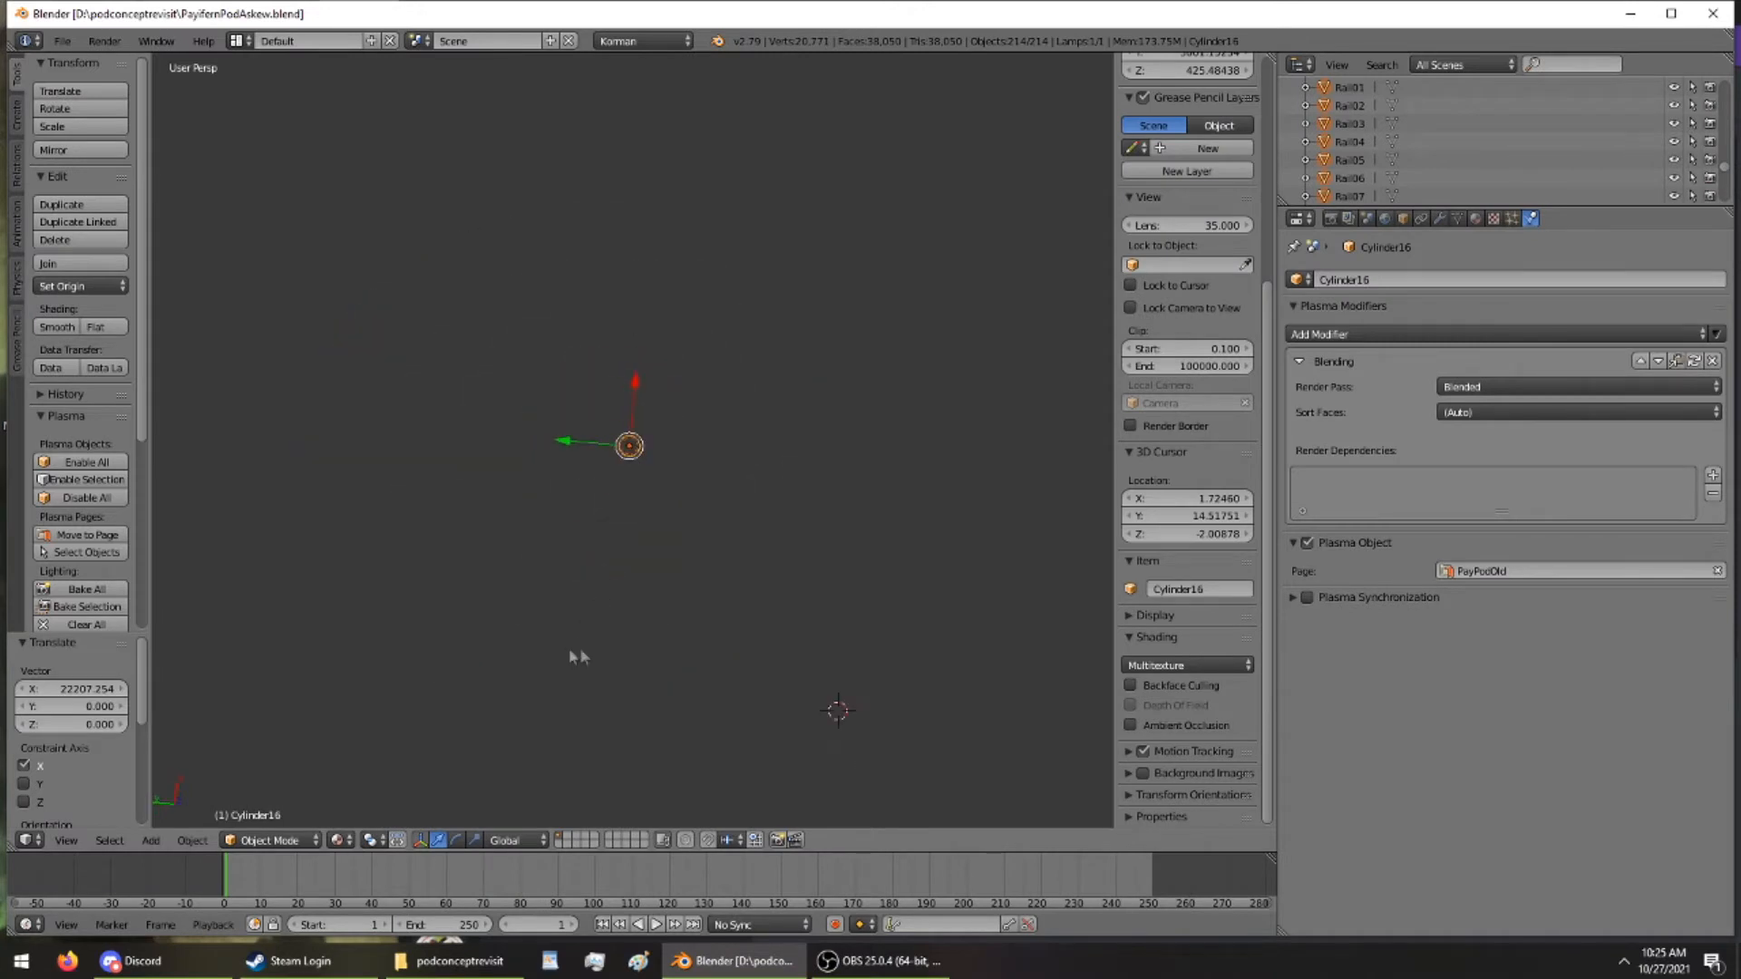
left_click_drag(479, 383, 672, 517)
left_click_drag(639, 575, 620, 576)
scroll(692, 603, "up", 3)
middle_click_drag(694, 609, 498, 331)
left_click_drag(495, 407, 514, 222)
left_click_drag(452, 275, 299, 281)
middle_click_drag(505, 335, 580, 280)
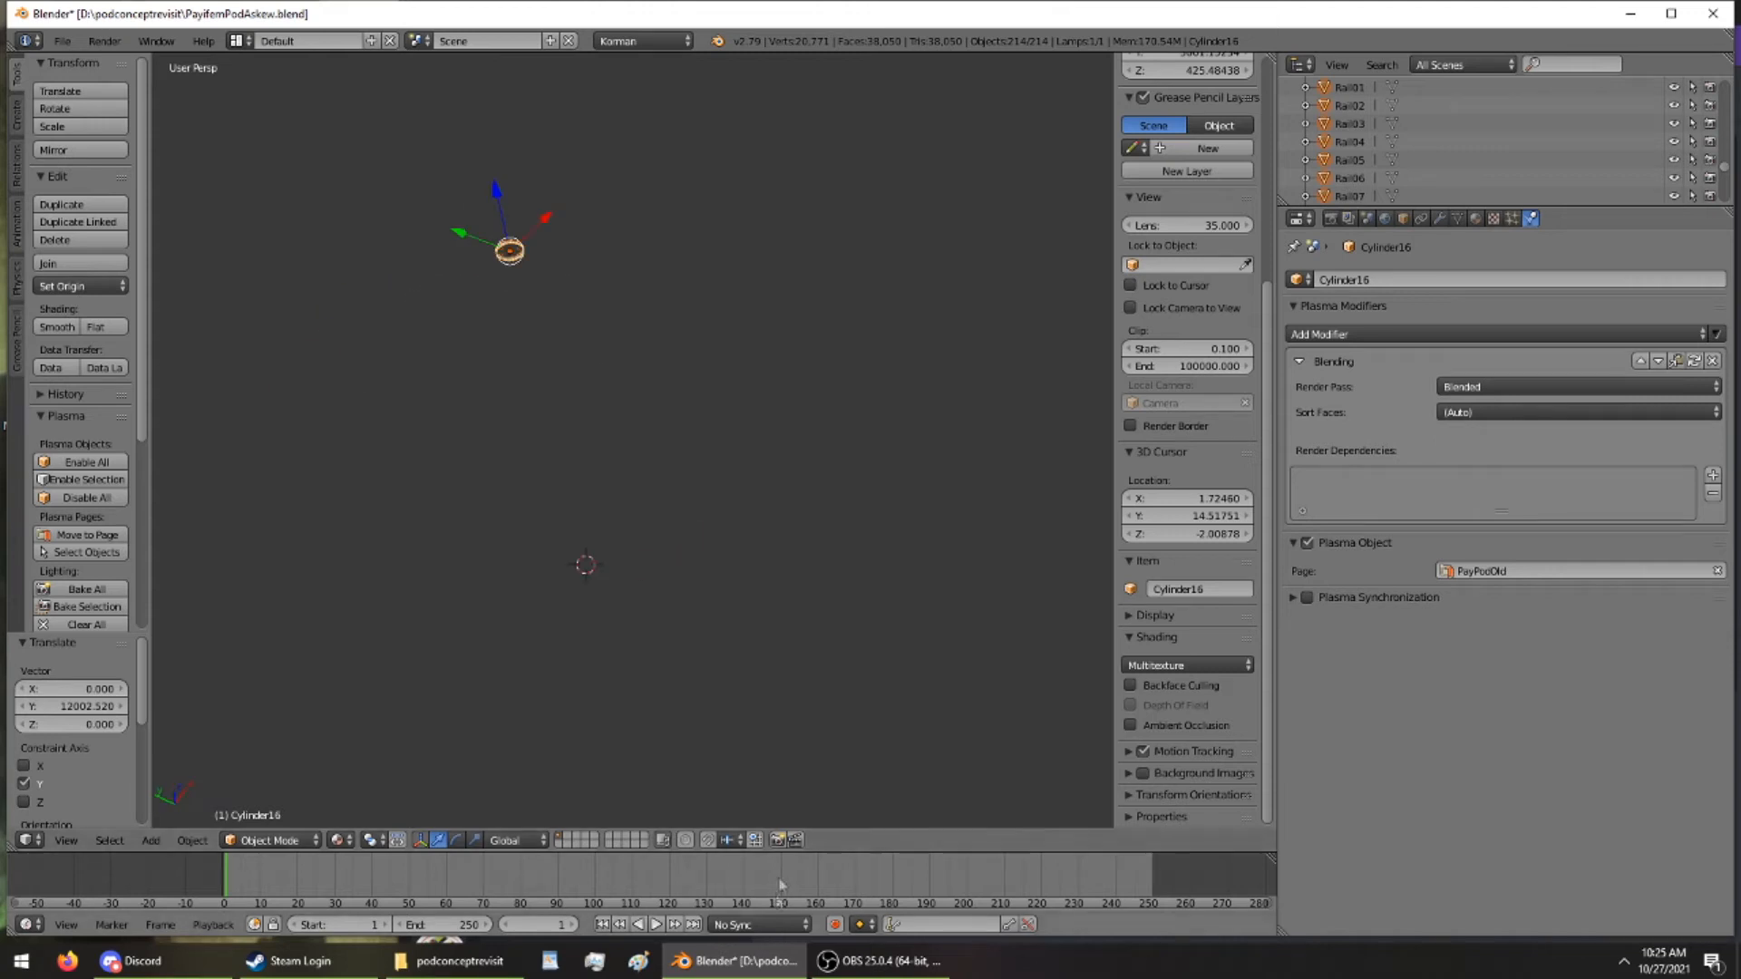
Open the recent file Pod12.blend in a second Blender instance and deselect all its objects
left_click(22, 961)
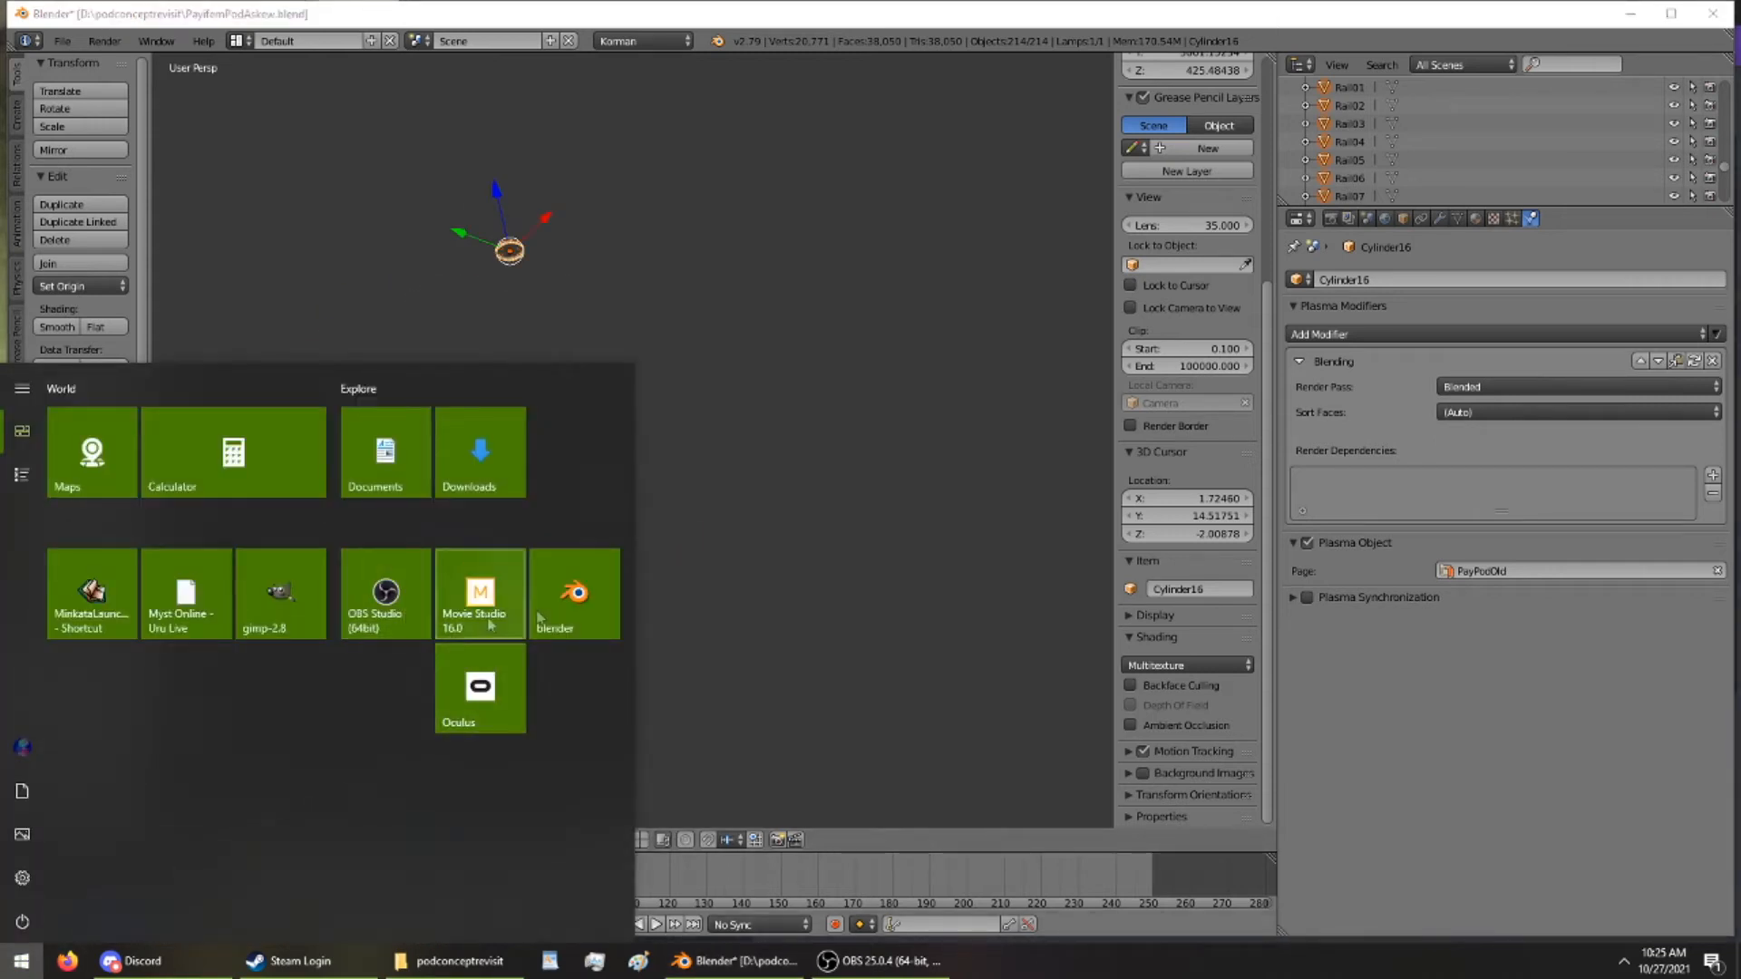
left_click(555, 592)
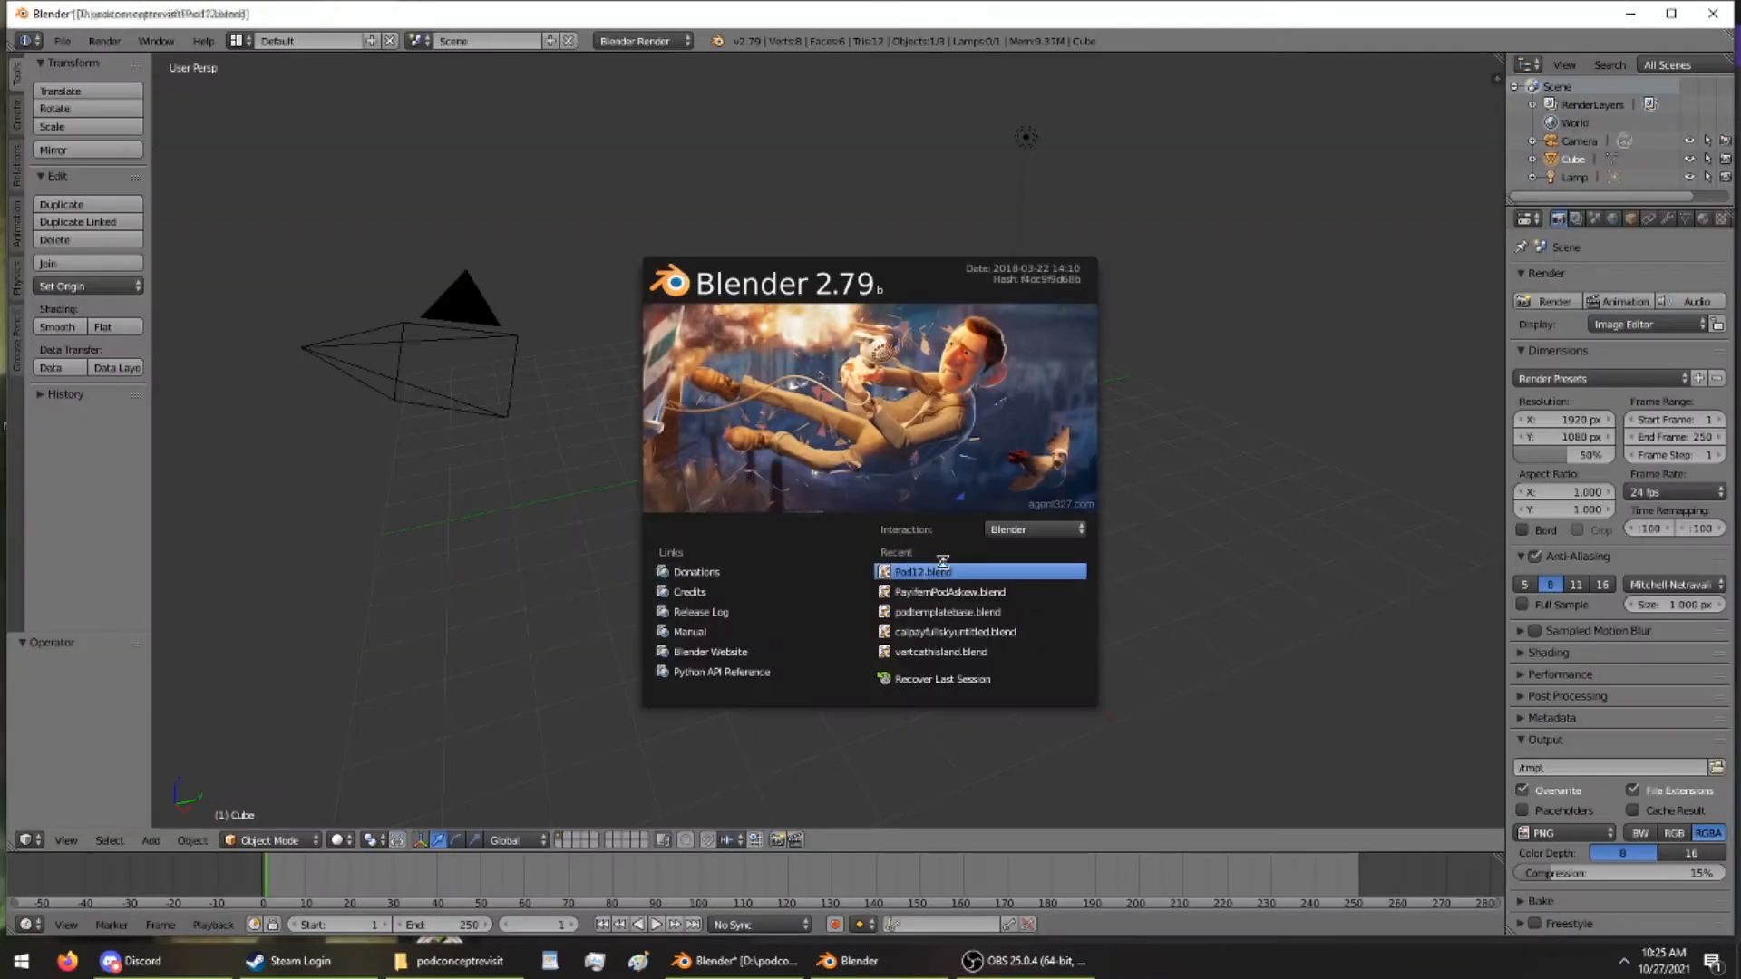
left_click(942, 568)
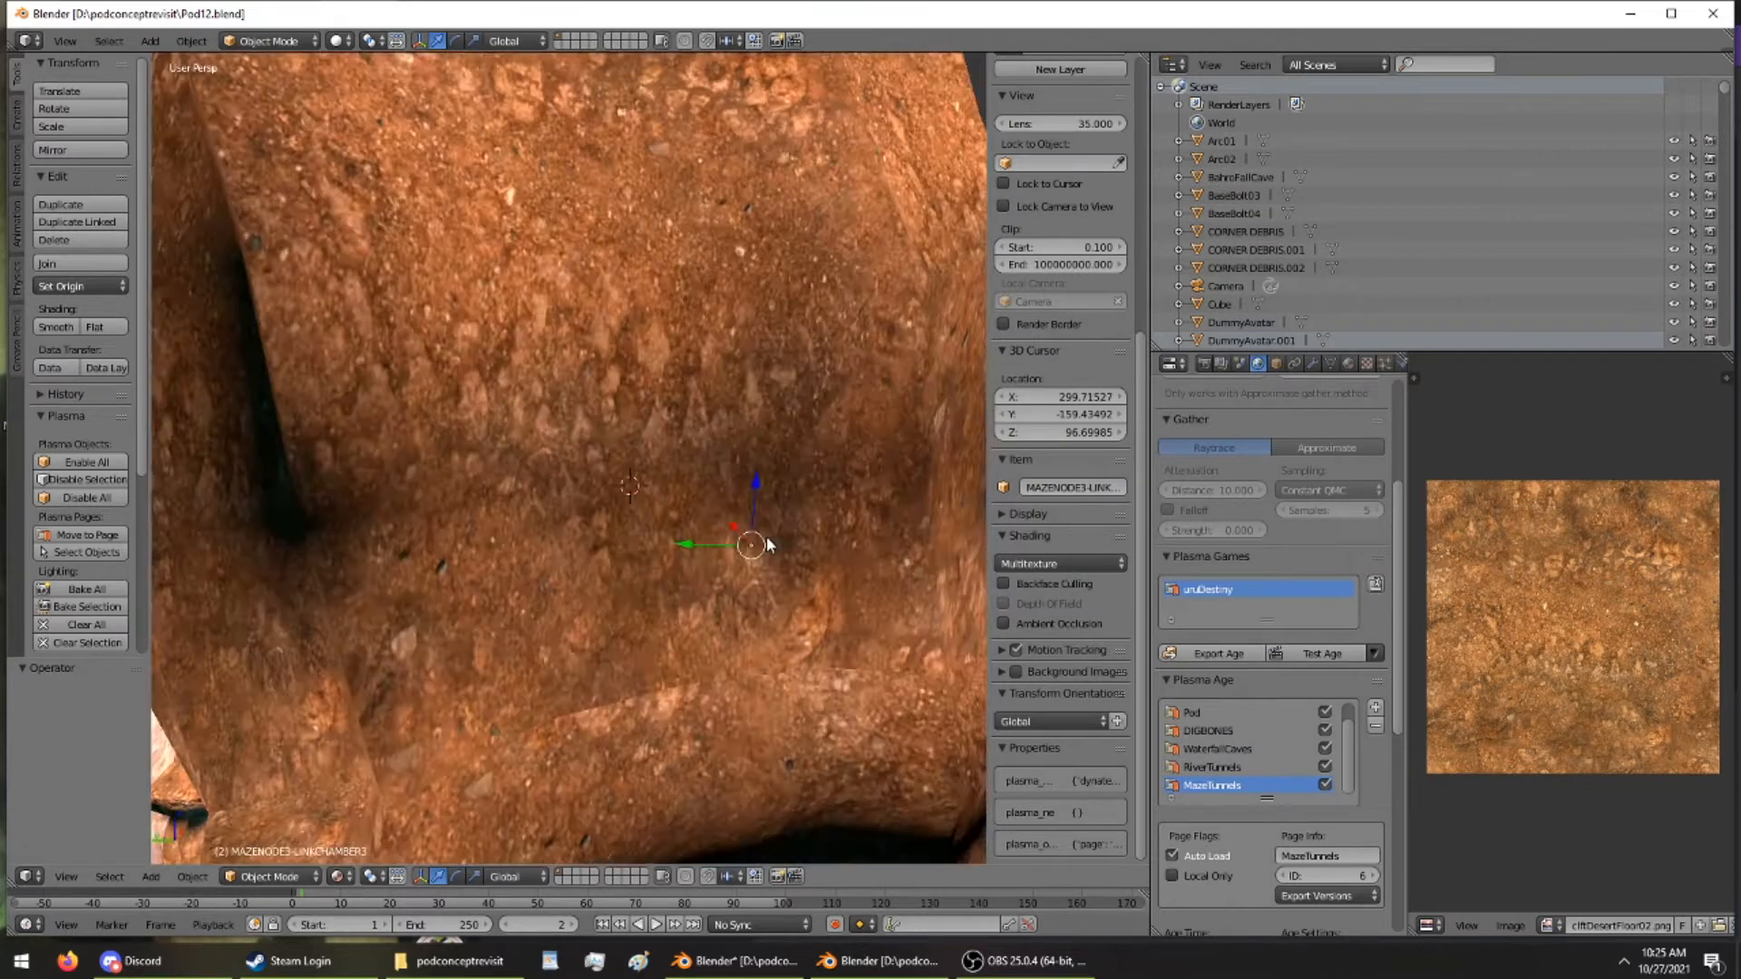
scroll(766, 540, "down", 4)
scroll(768, 544, "down", 3)
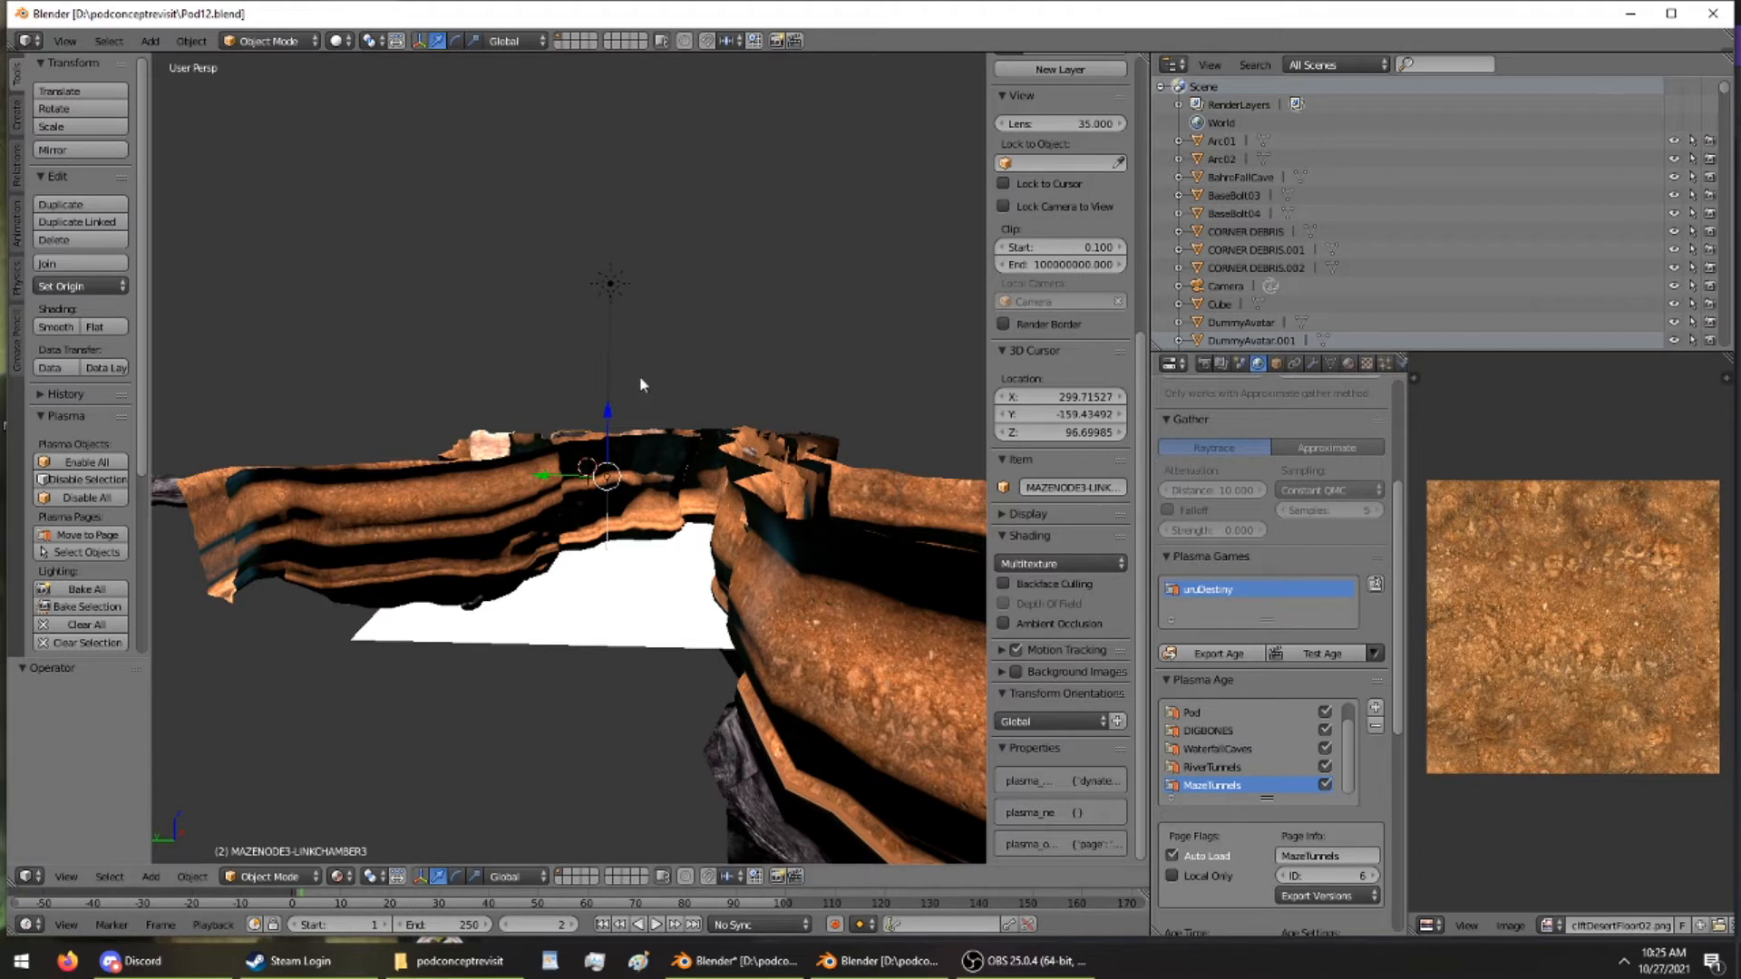
key("a")
key("a")
key("a")
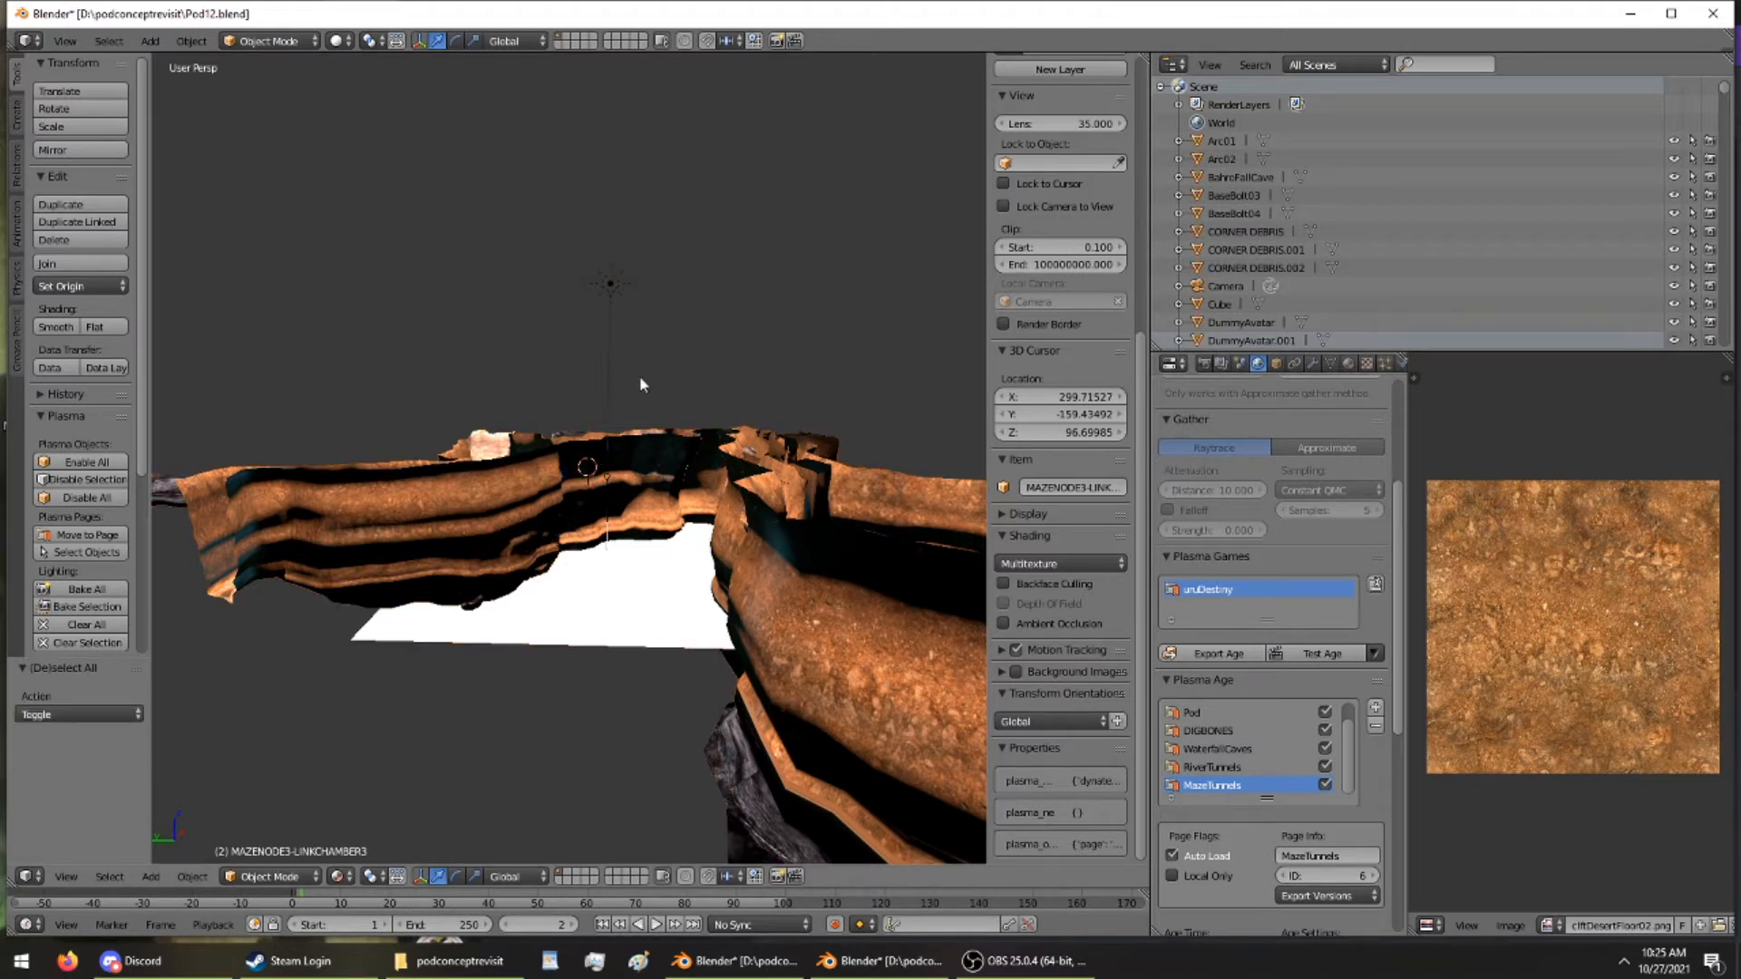
Check the Plasma object settings and page assignments of MAZENODE3-LINKCHAMBER3, DummyAvatar and DummyAvatar.002
left_click(1398, 362)
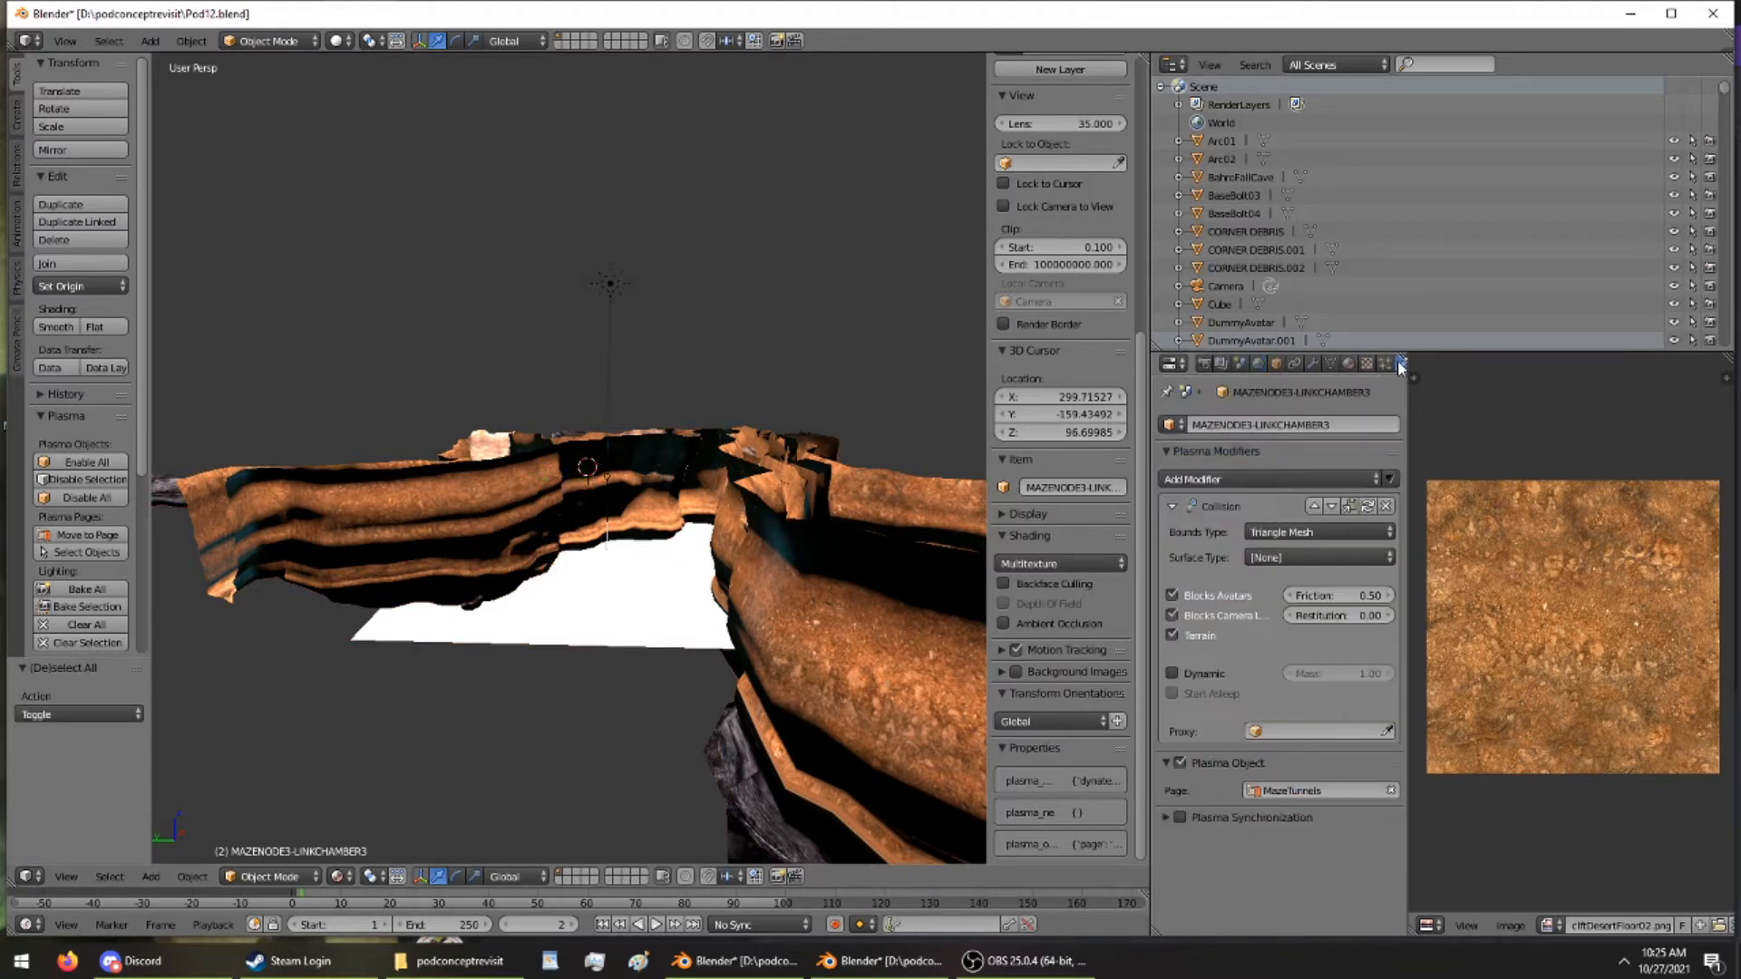
middle_click_drag(719, 417, 671, 408)
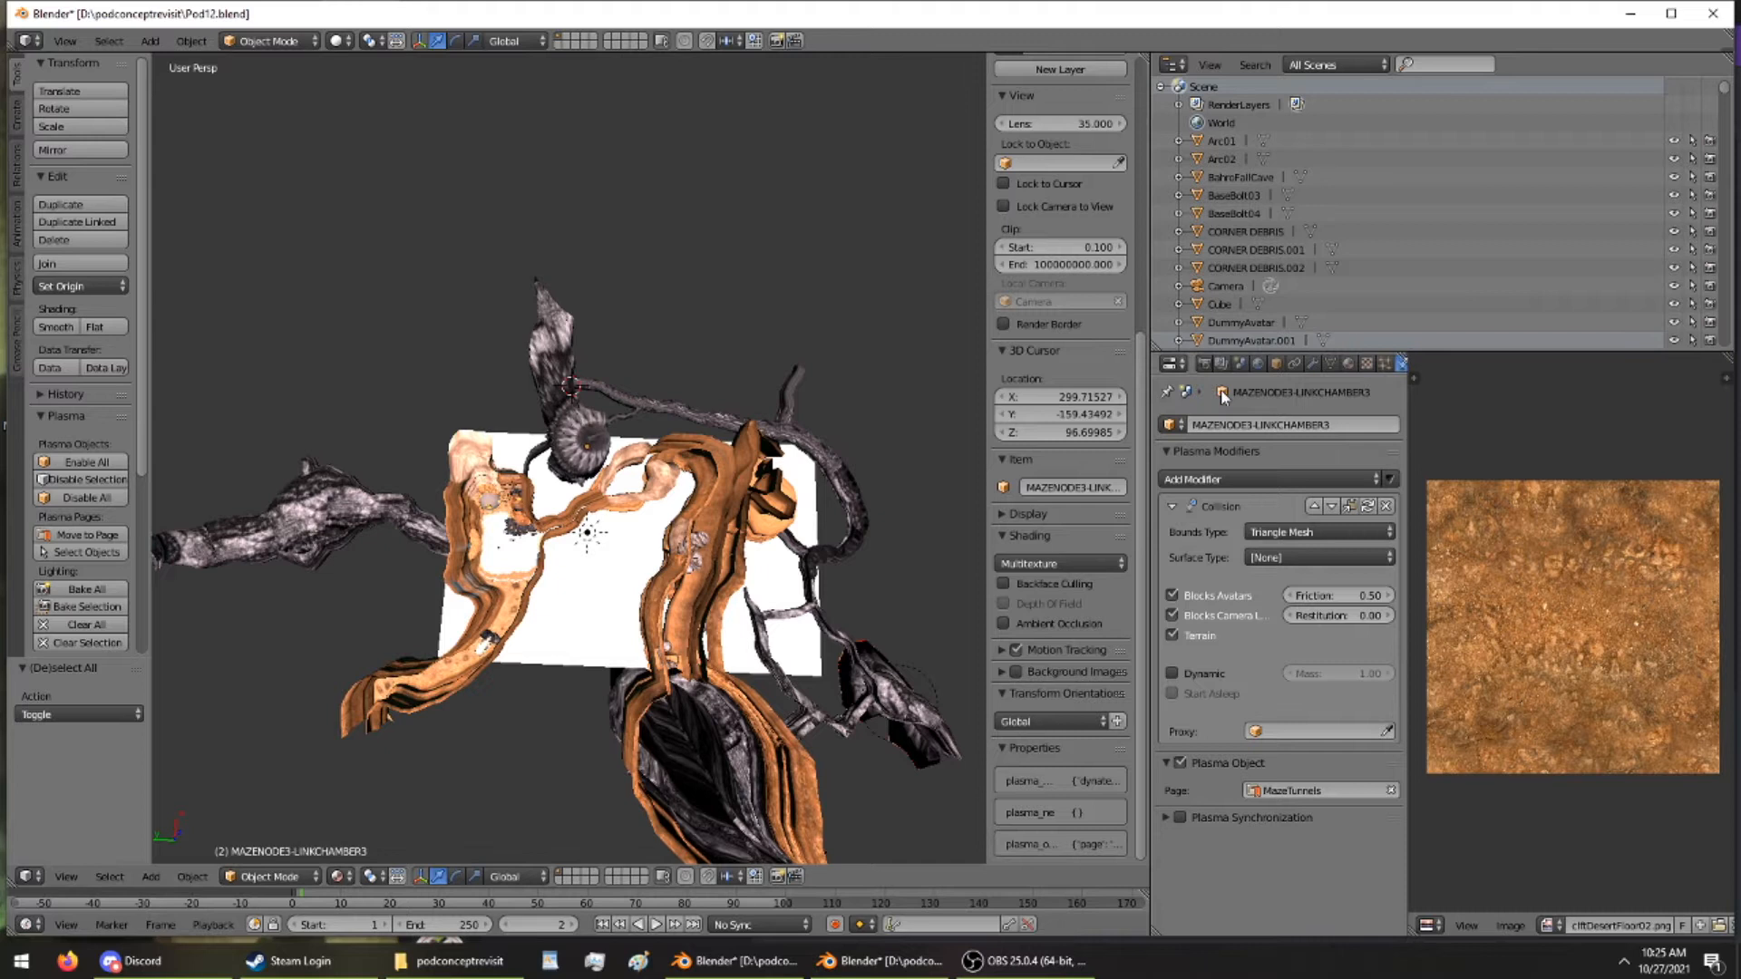
scroll(666, 349, "down", 2)
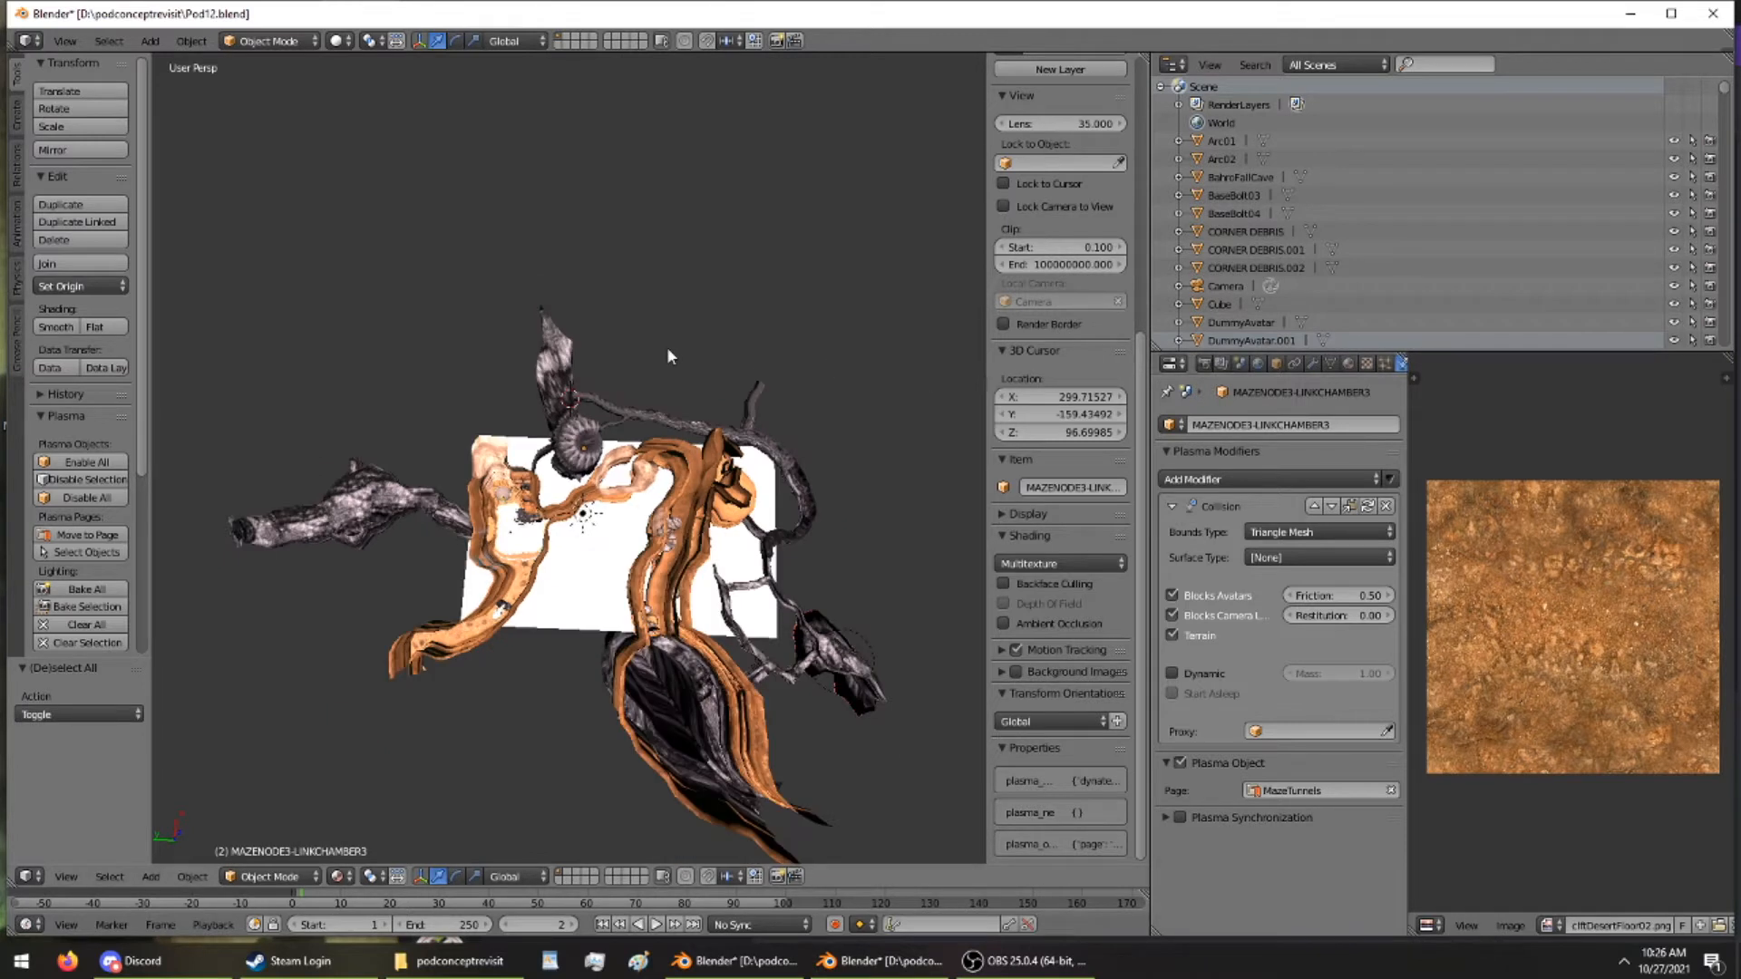
left_click(1249, 321)
scroll(1254, 335, "down", 1)
scroll(1255, 337, "down", 1)
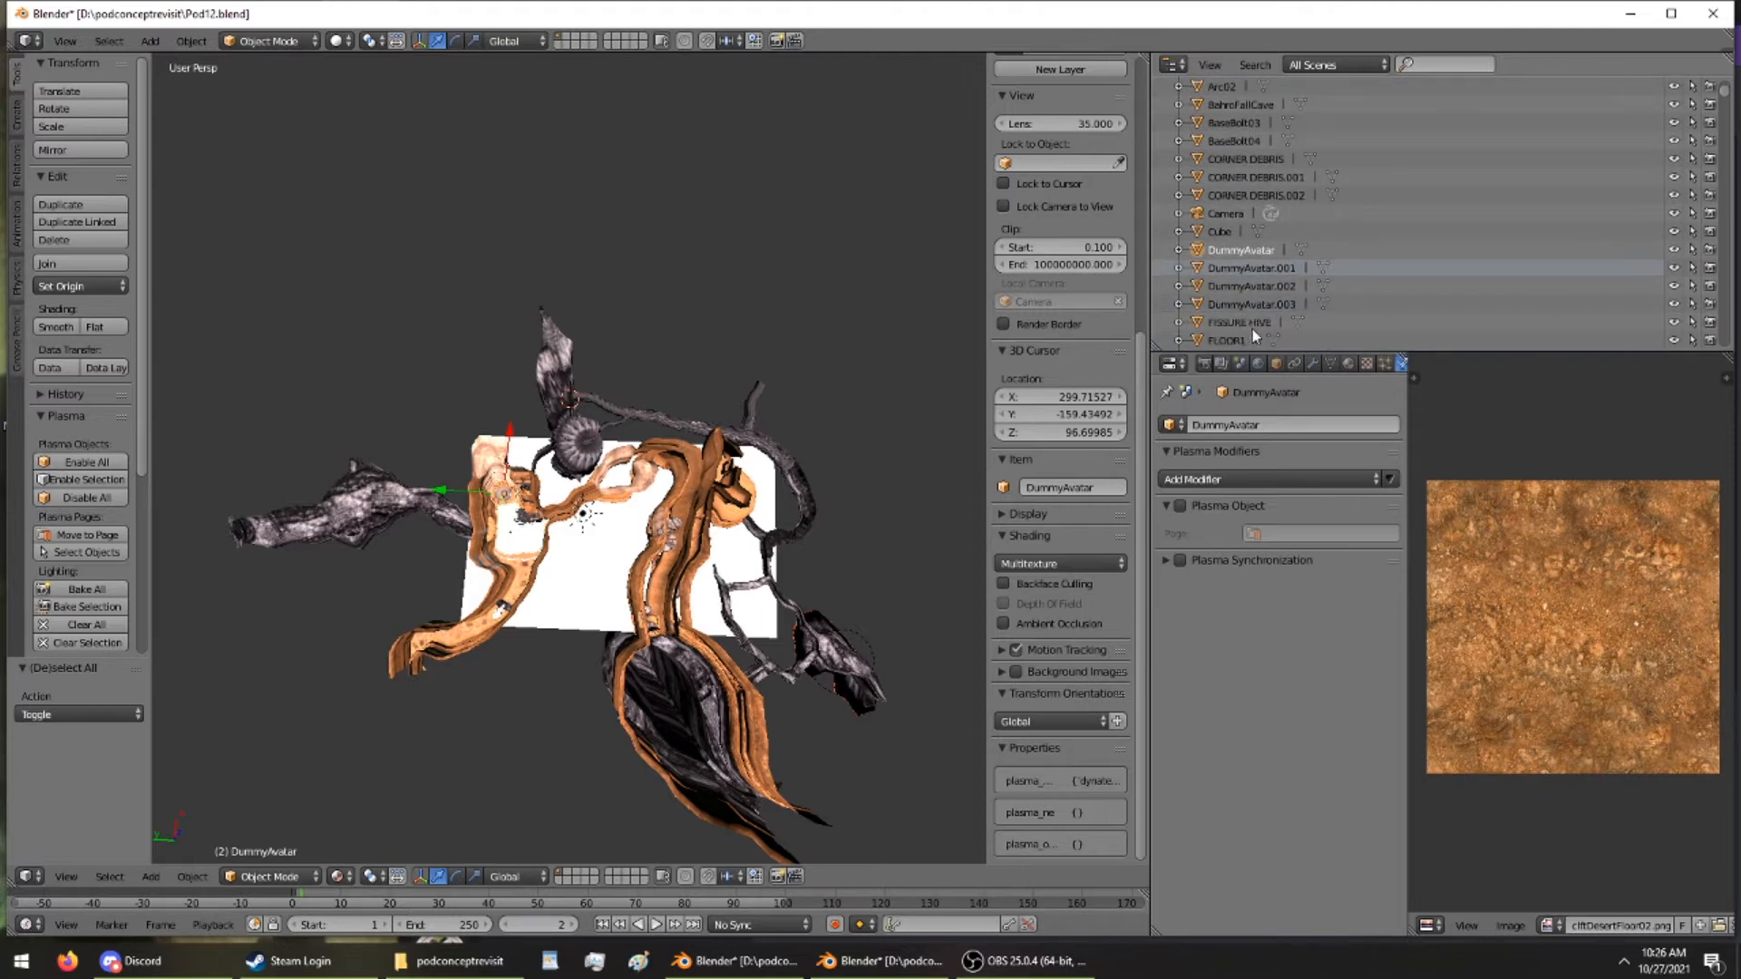
left_click(1248, 286)
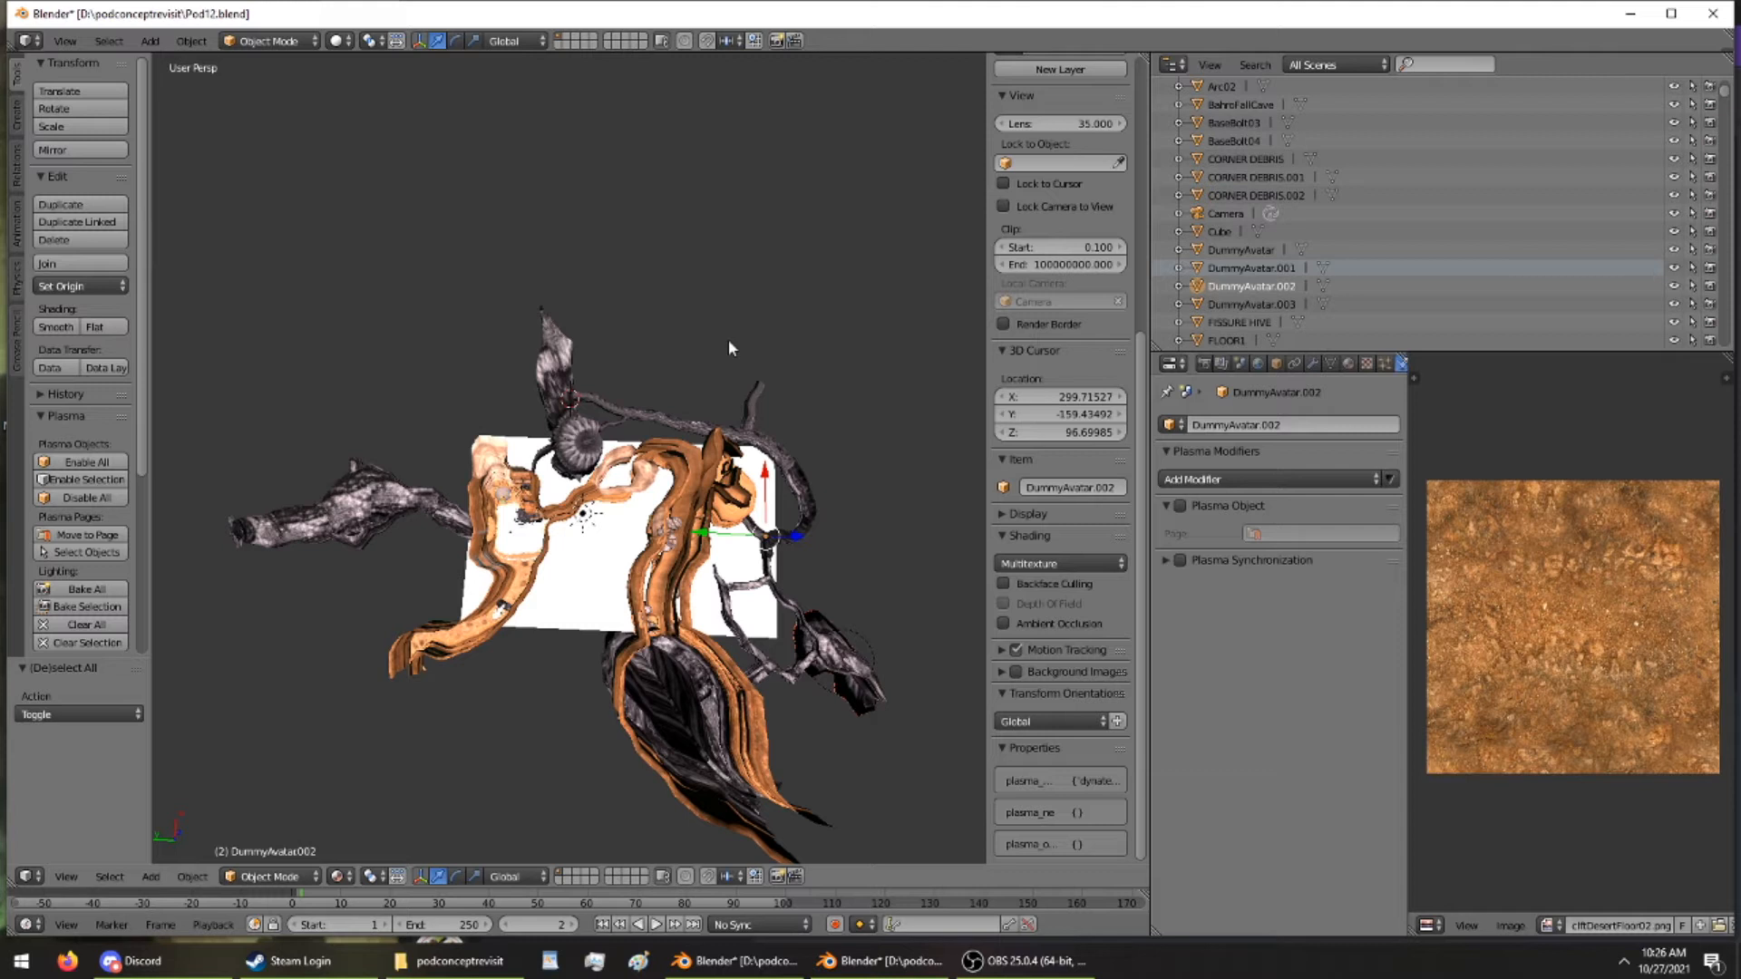
Add a new page named PayPodOld to the Plasma age of Pod12
left_click(1171, 364)
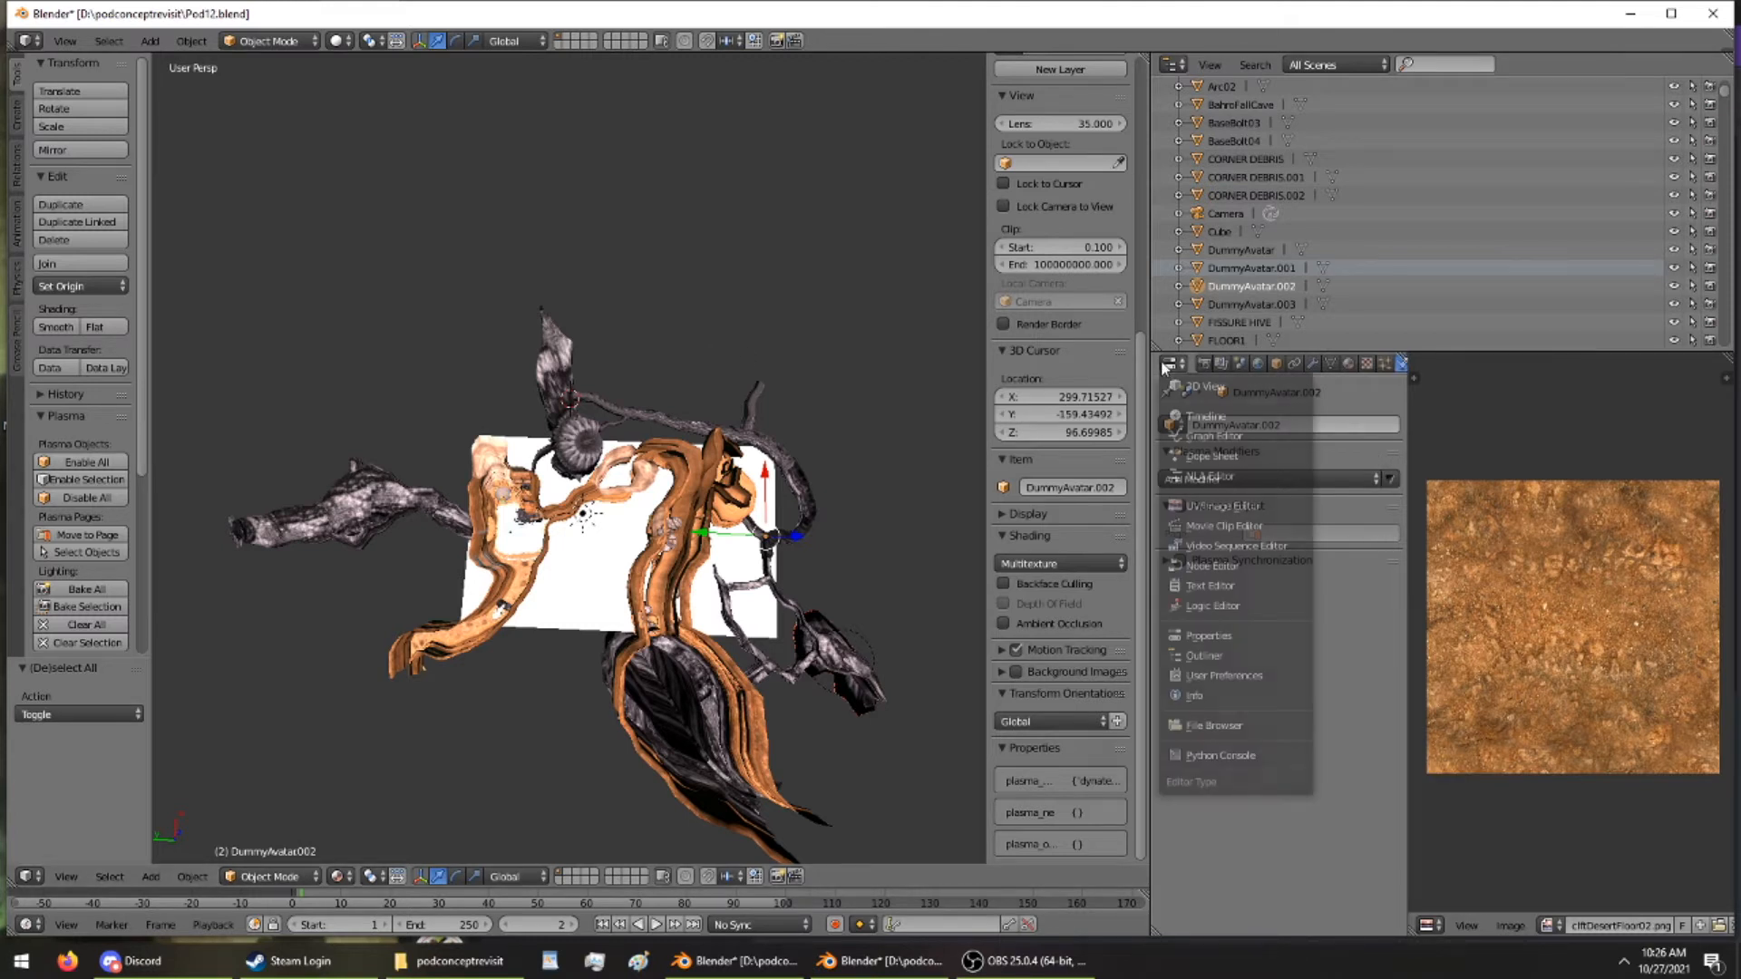
left_click(1257, 363)
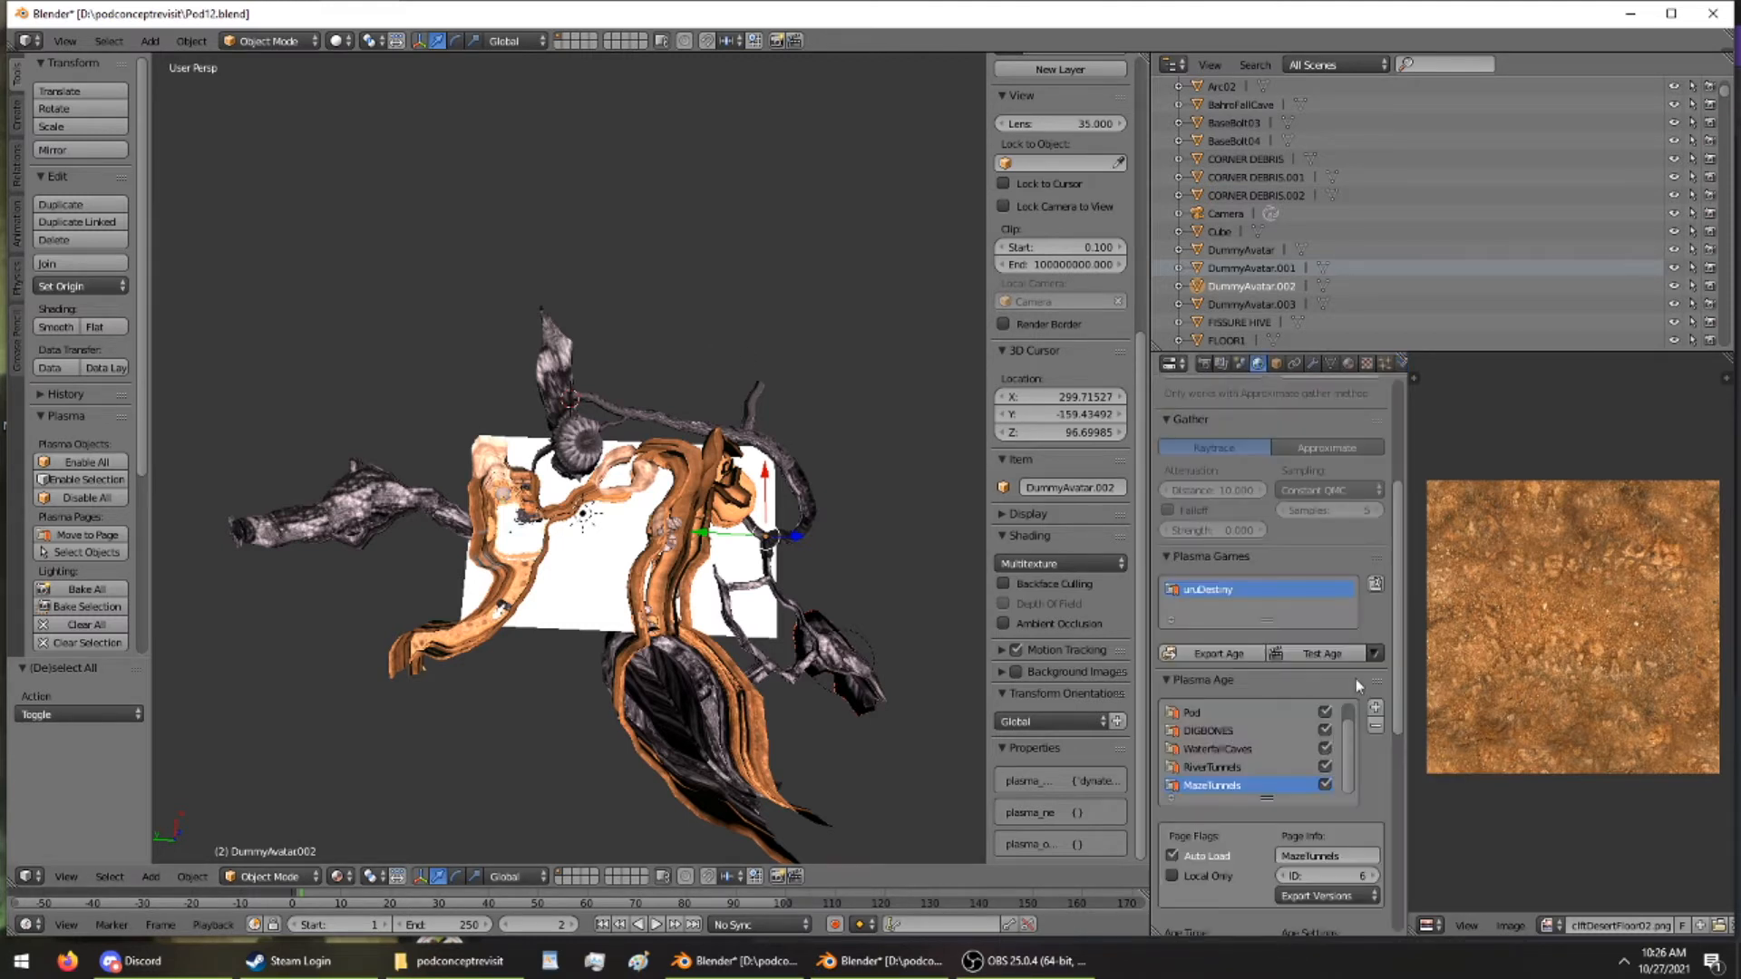
left_click(1375, 707)
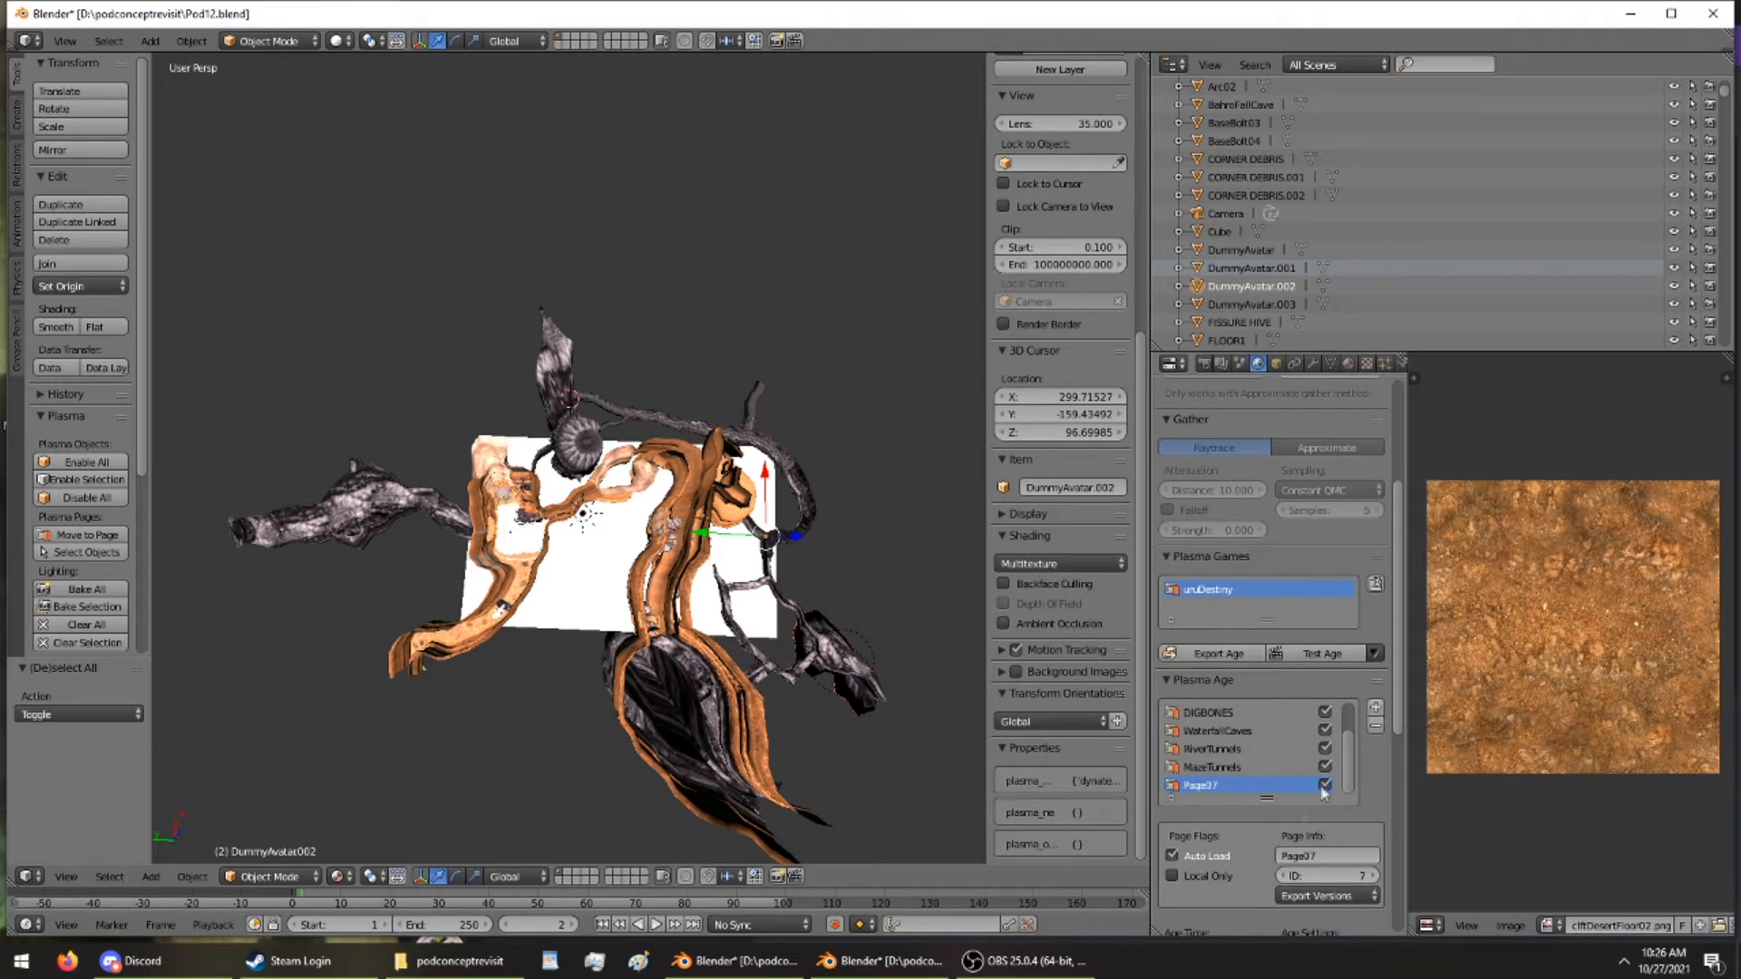
left_click(1314, 856)
scroll(634, 453, "down", 3)
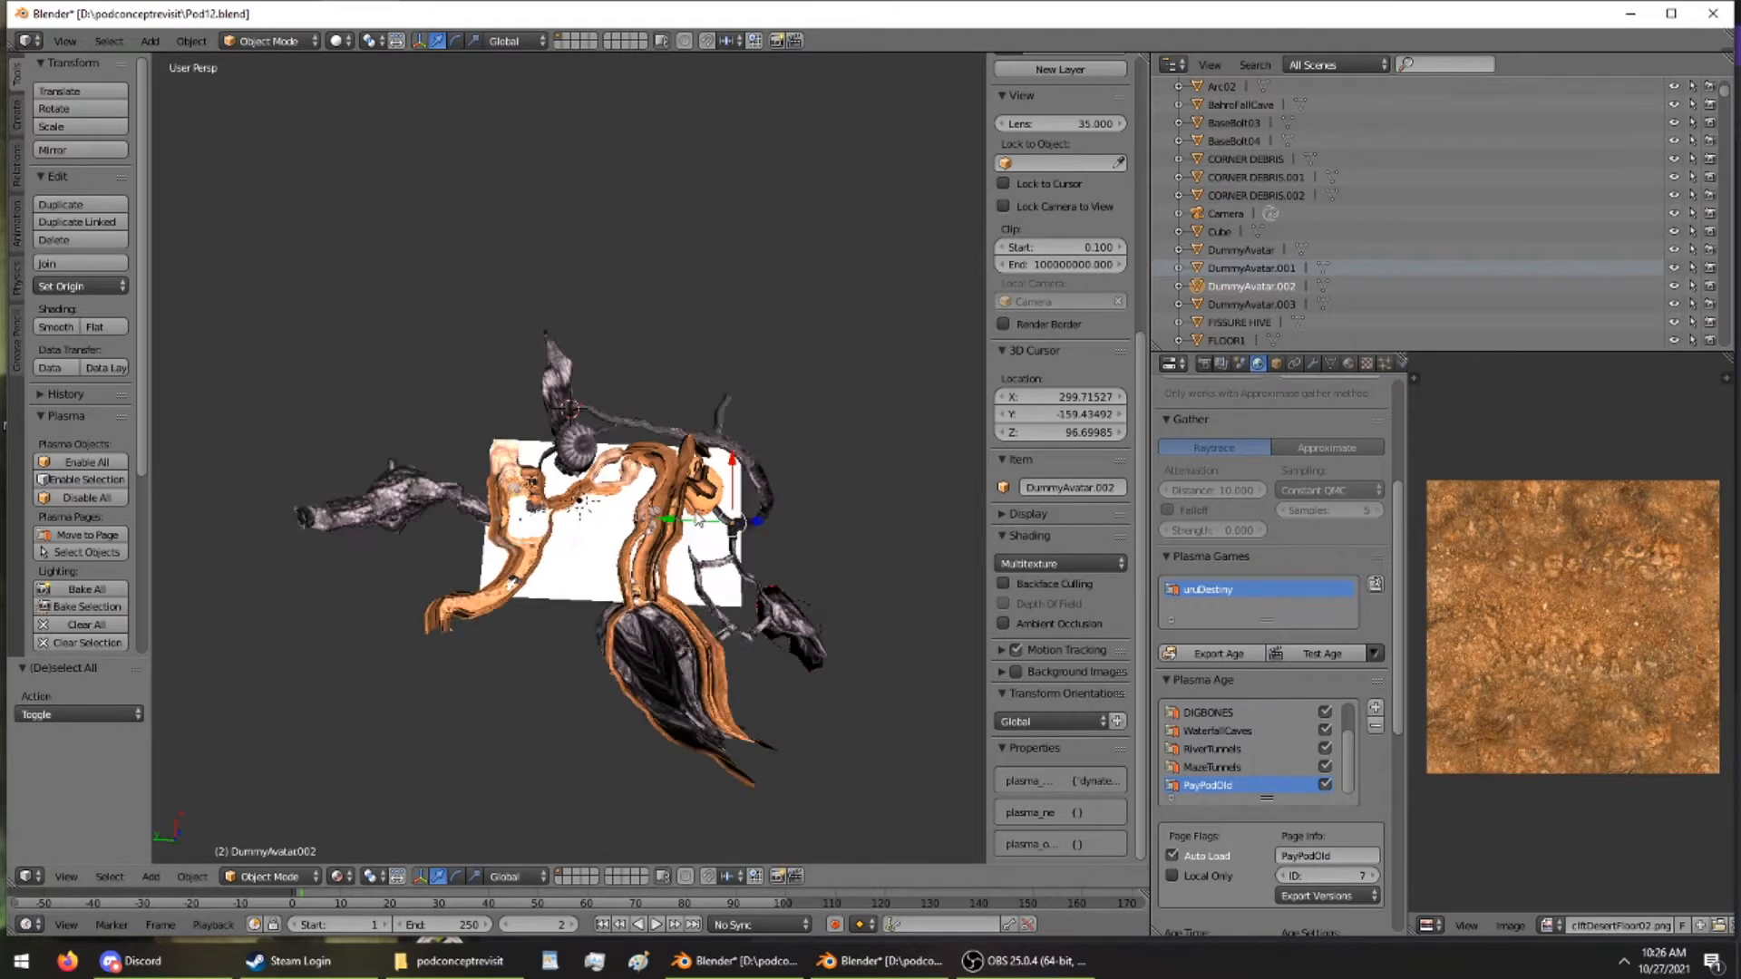
Turn the uppermost 3D View header area into an Info editor and browse PayifernPodAskew.blend's Object folder for appending
left_click(66, 41)
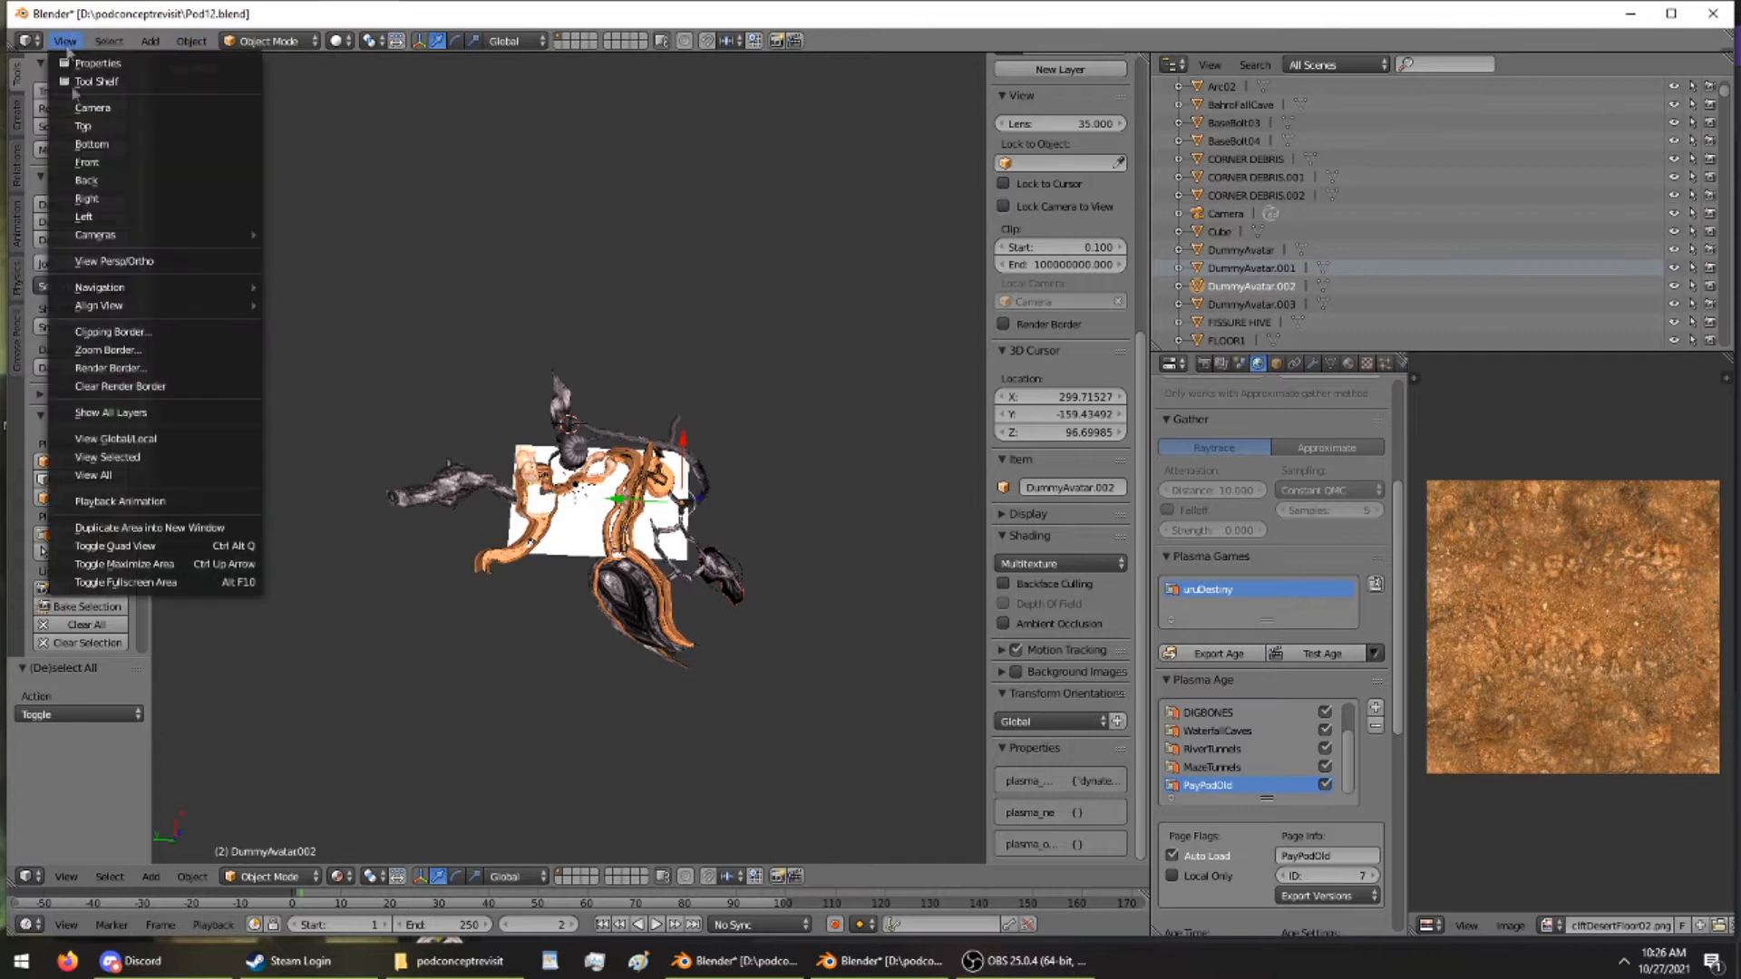
left_click(28, 41)
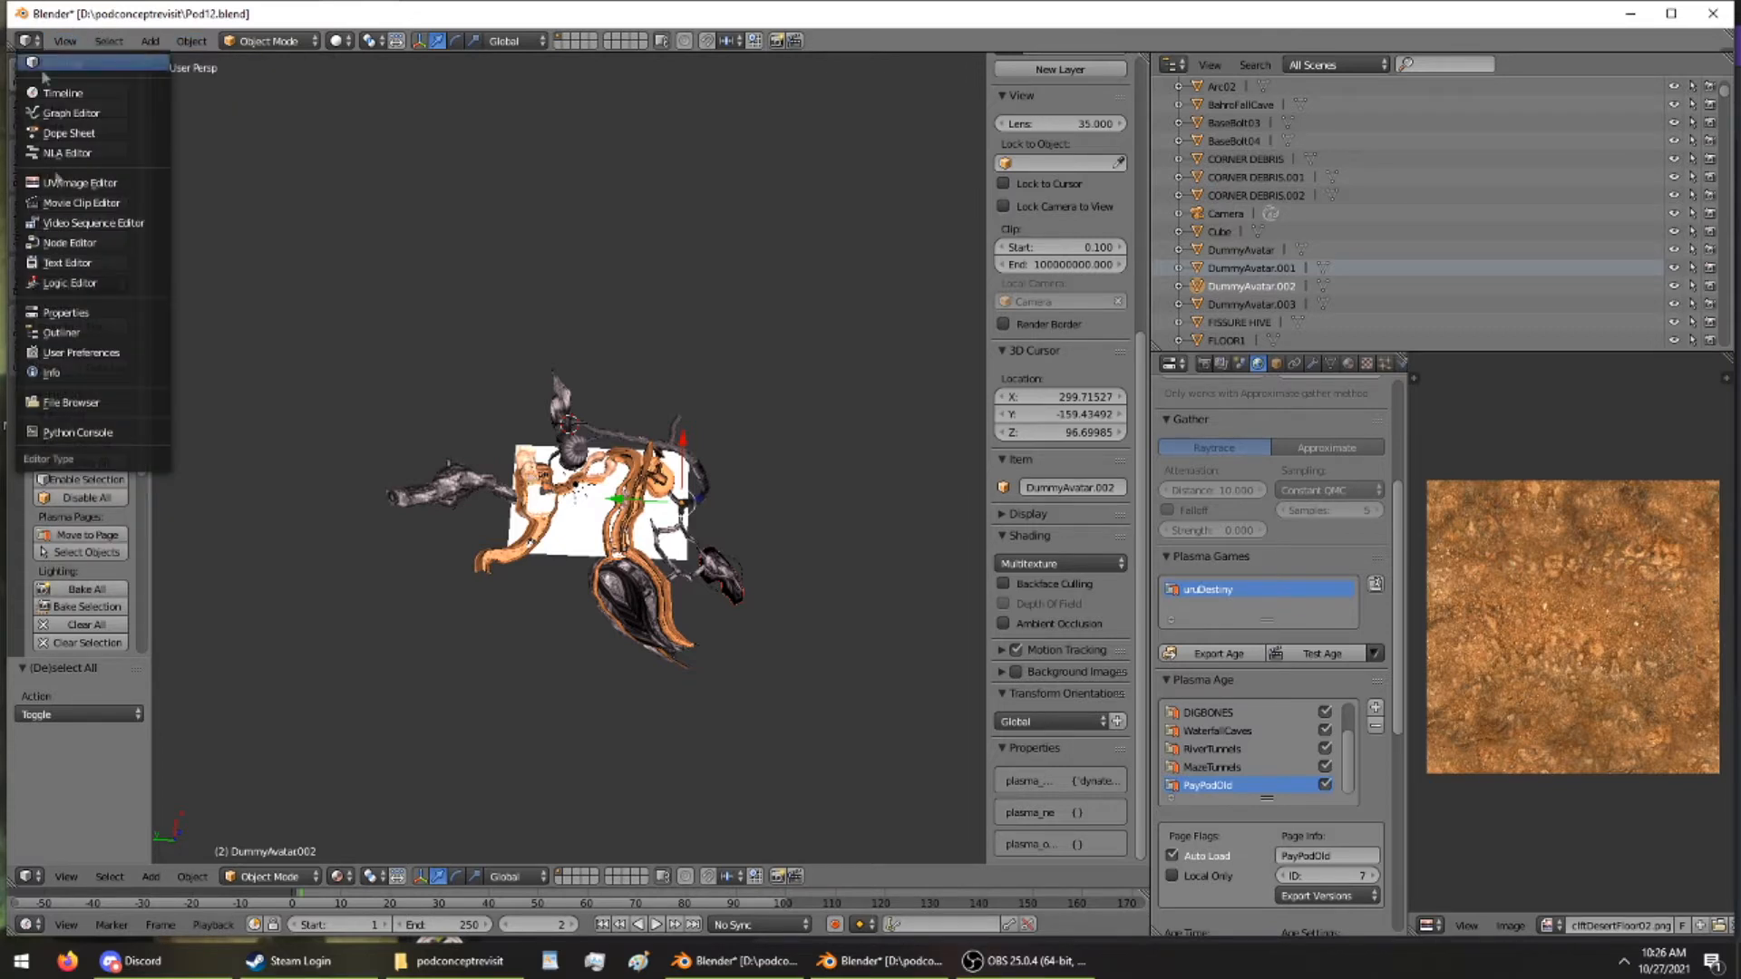
left_click(82, 367)
left_click(62, 41)
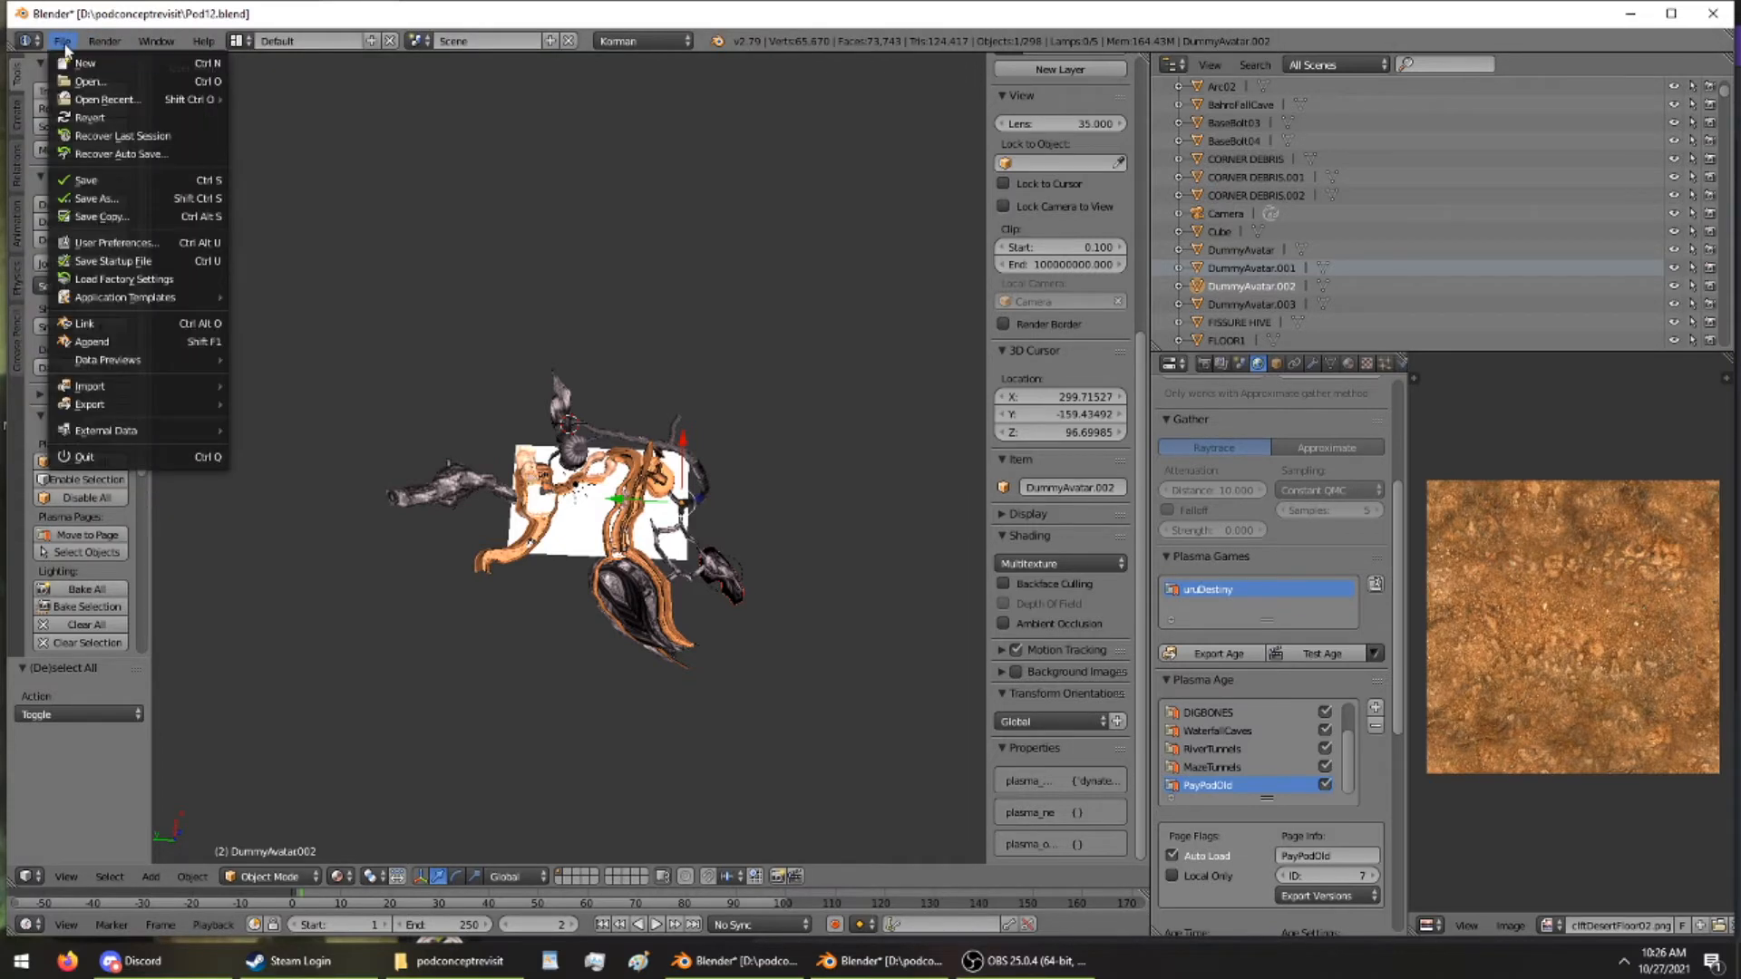
left_click(91, 341)
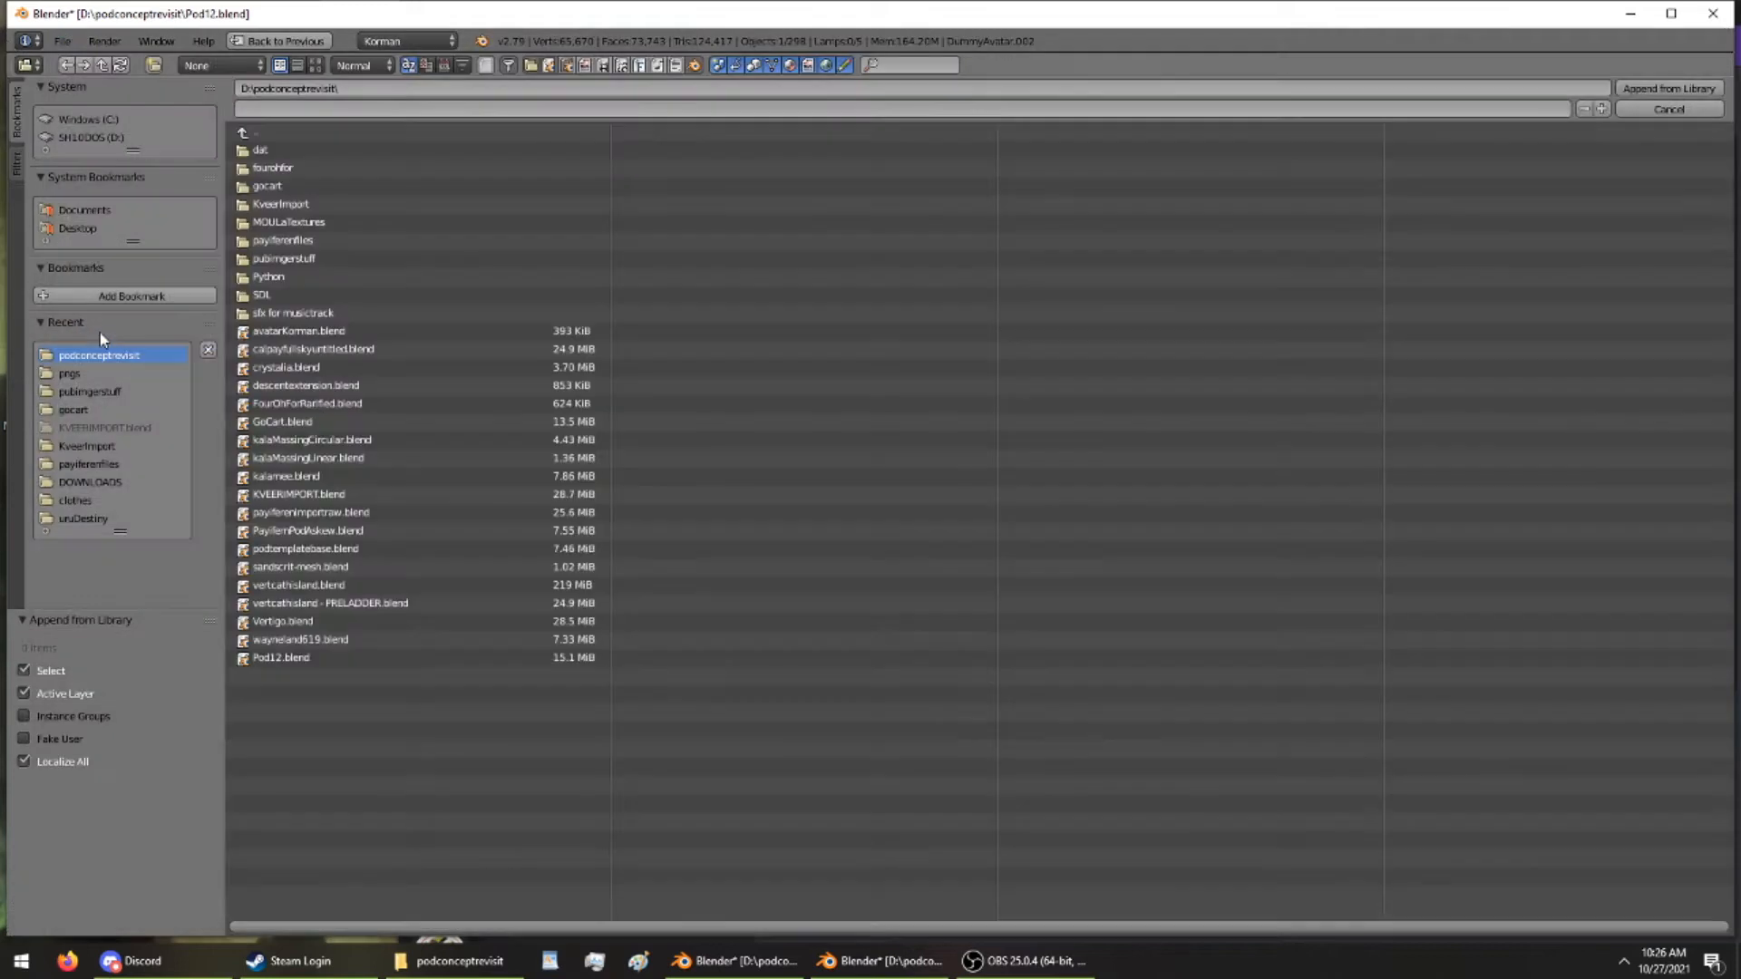
double_click(379, 526)
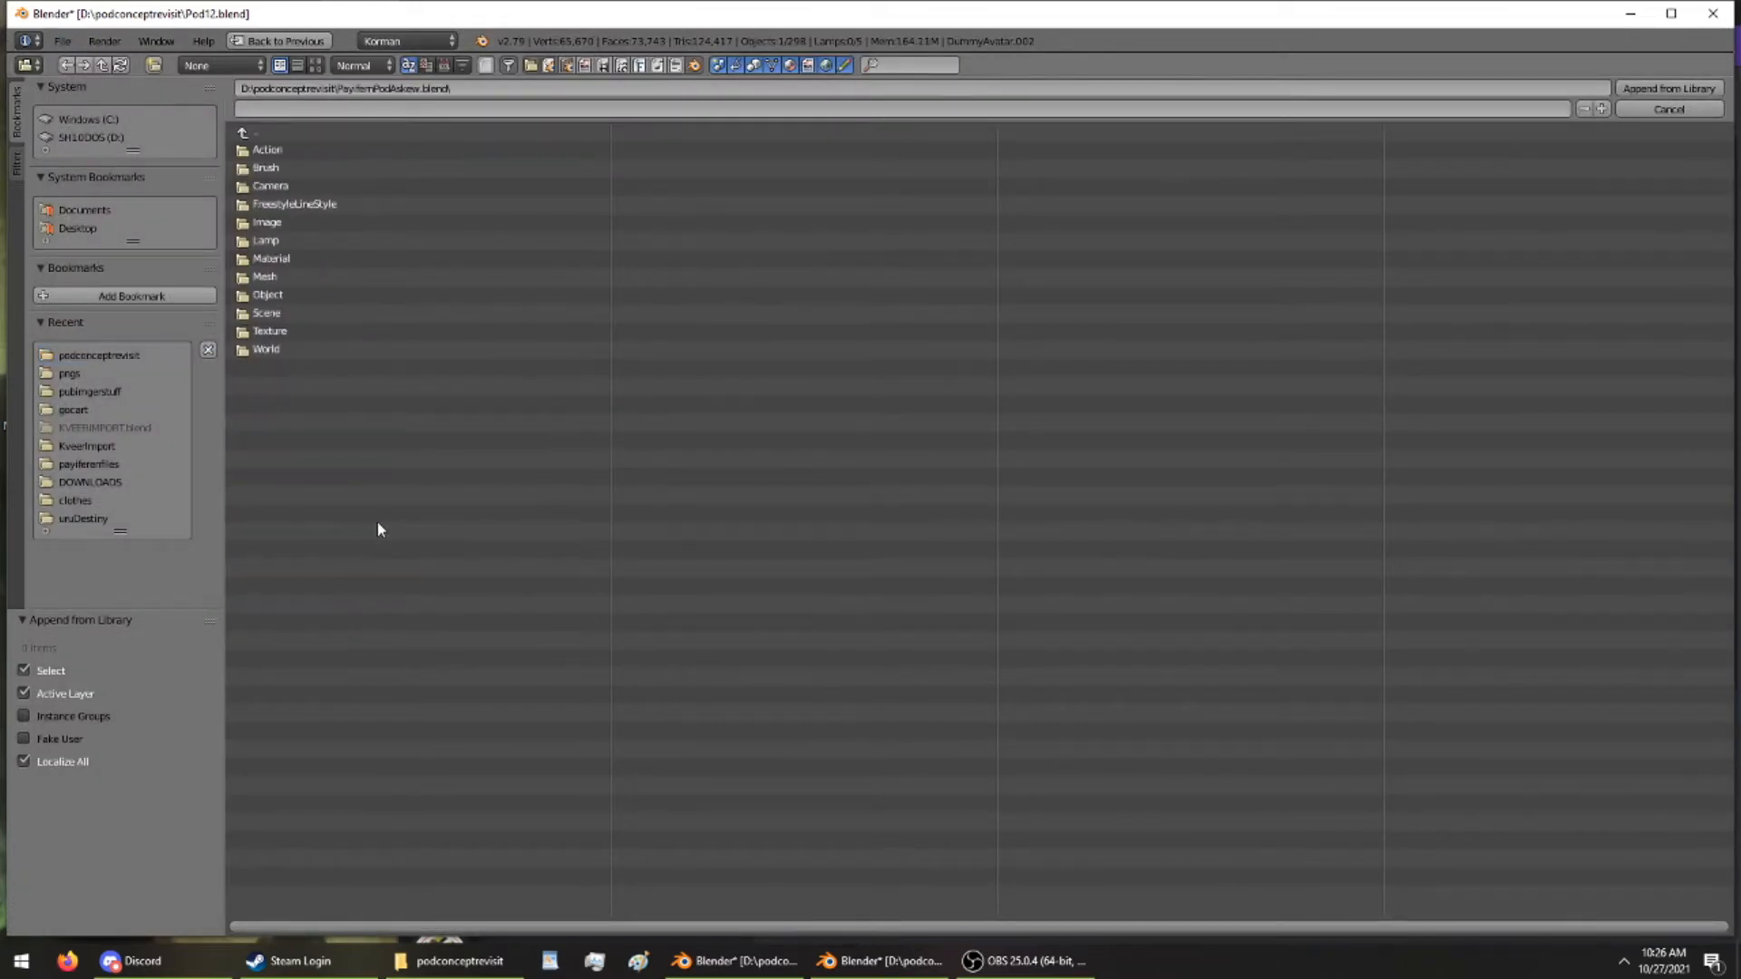
double_click(315, 292)
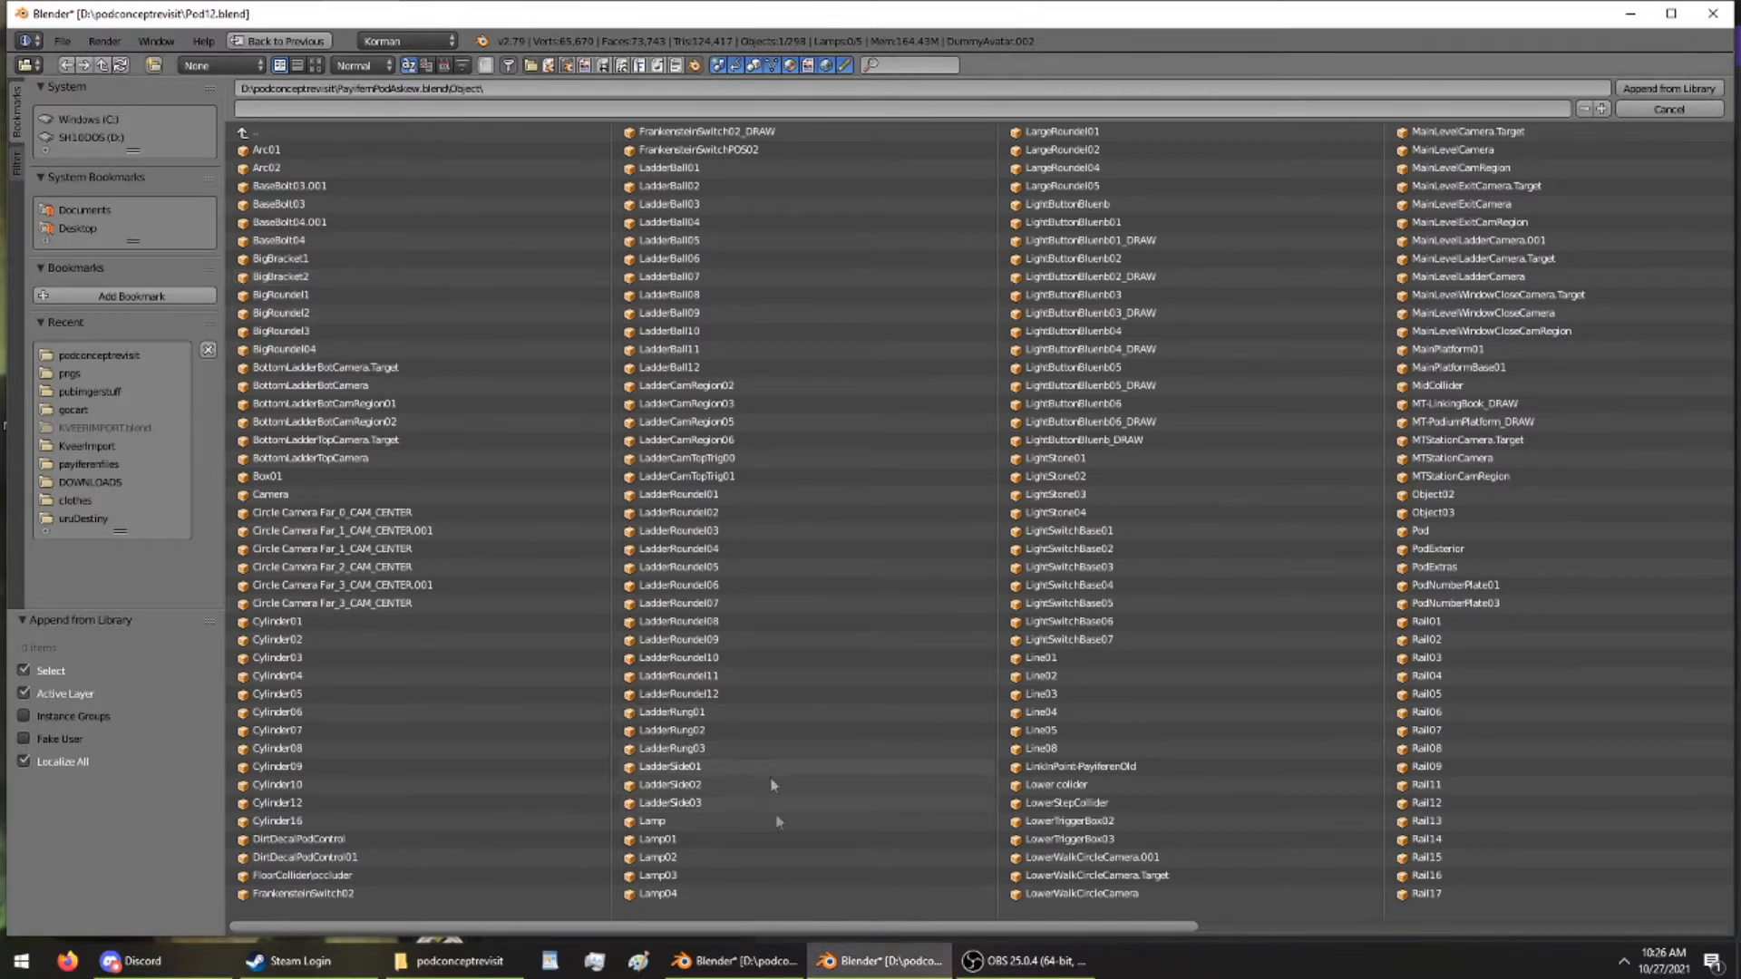
Switch to the PayifernPodAskew.blend window and save the file over the existing one
left_click(735, 961)
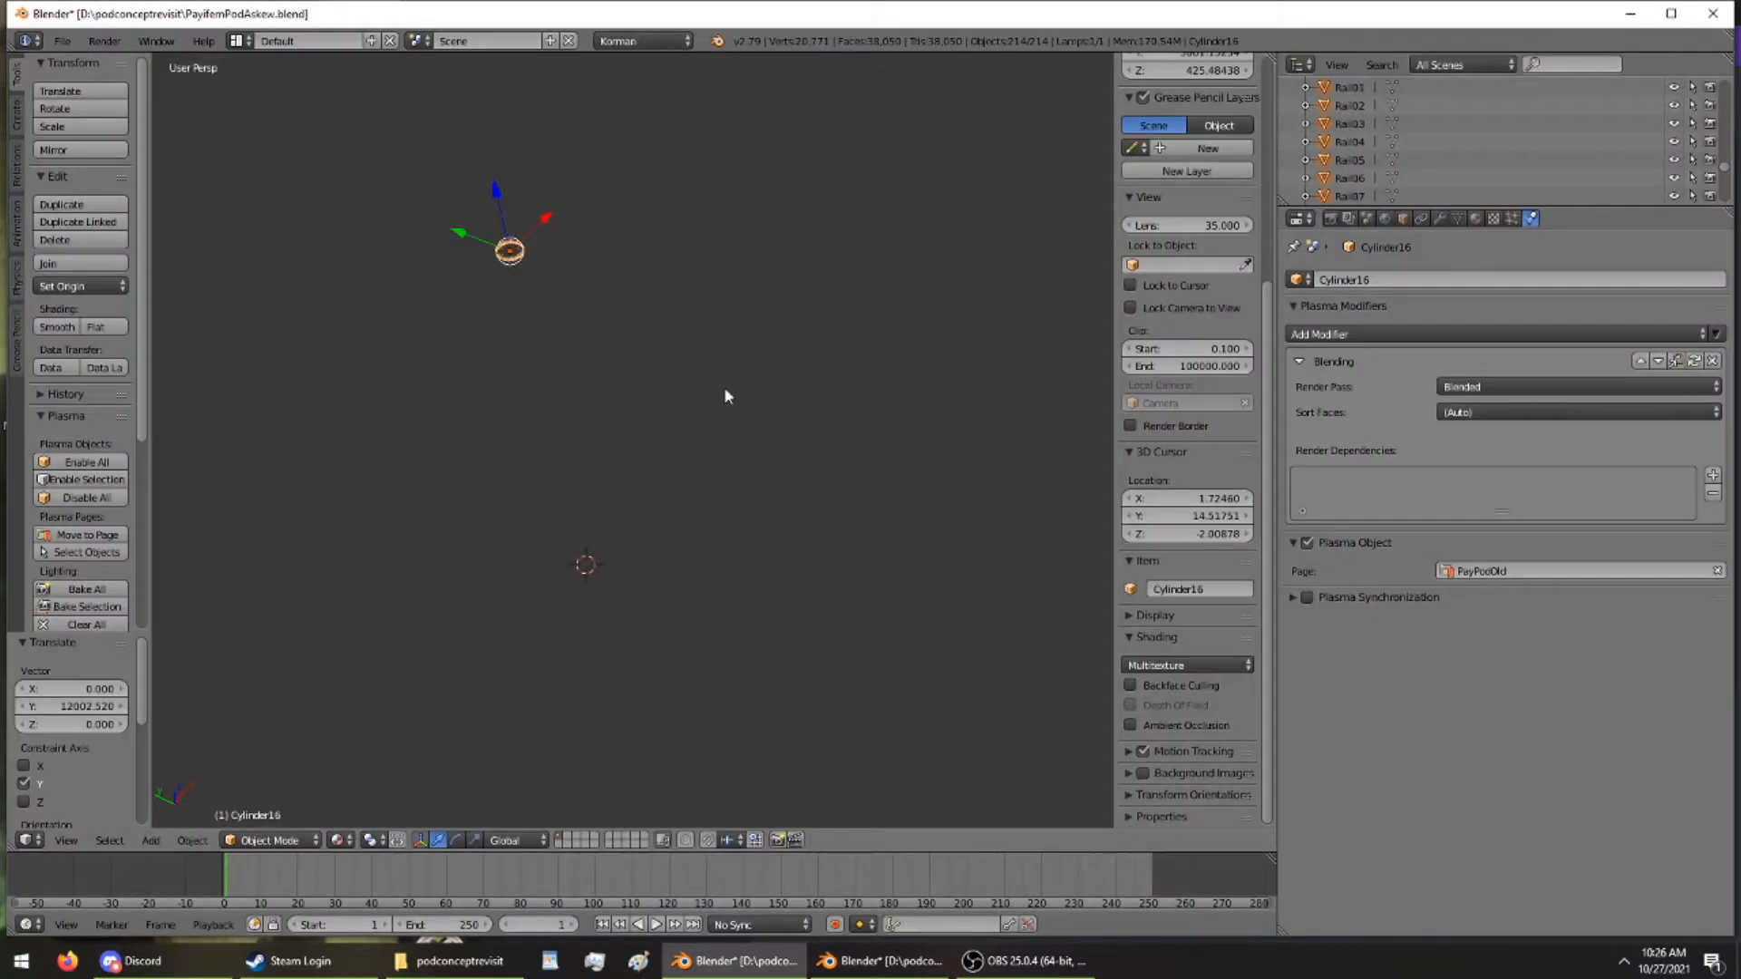
key("ctrl+s")
left_click(723, 388)
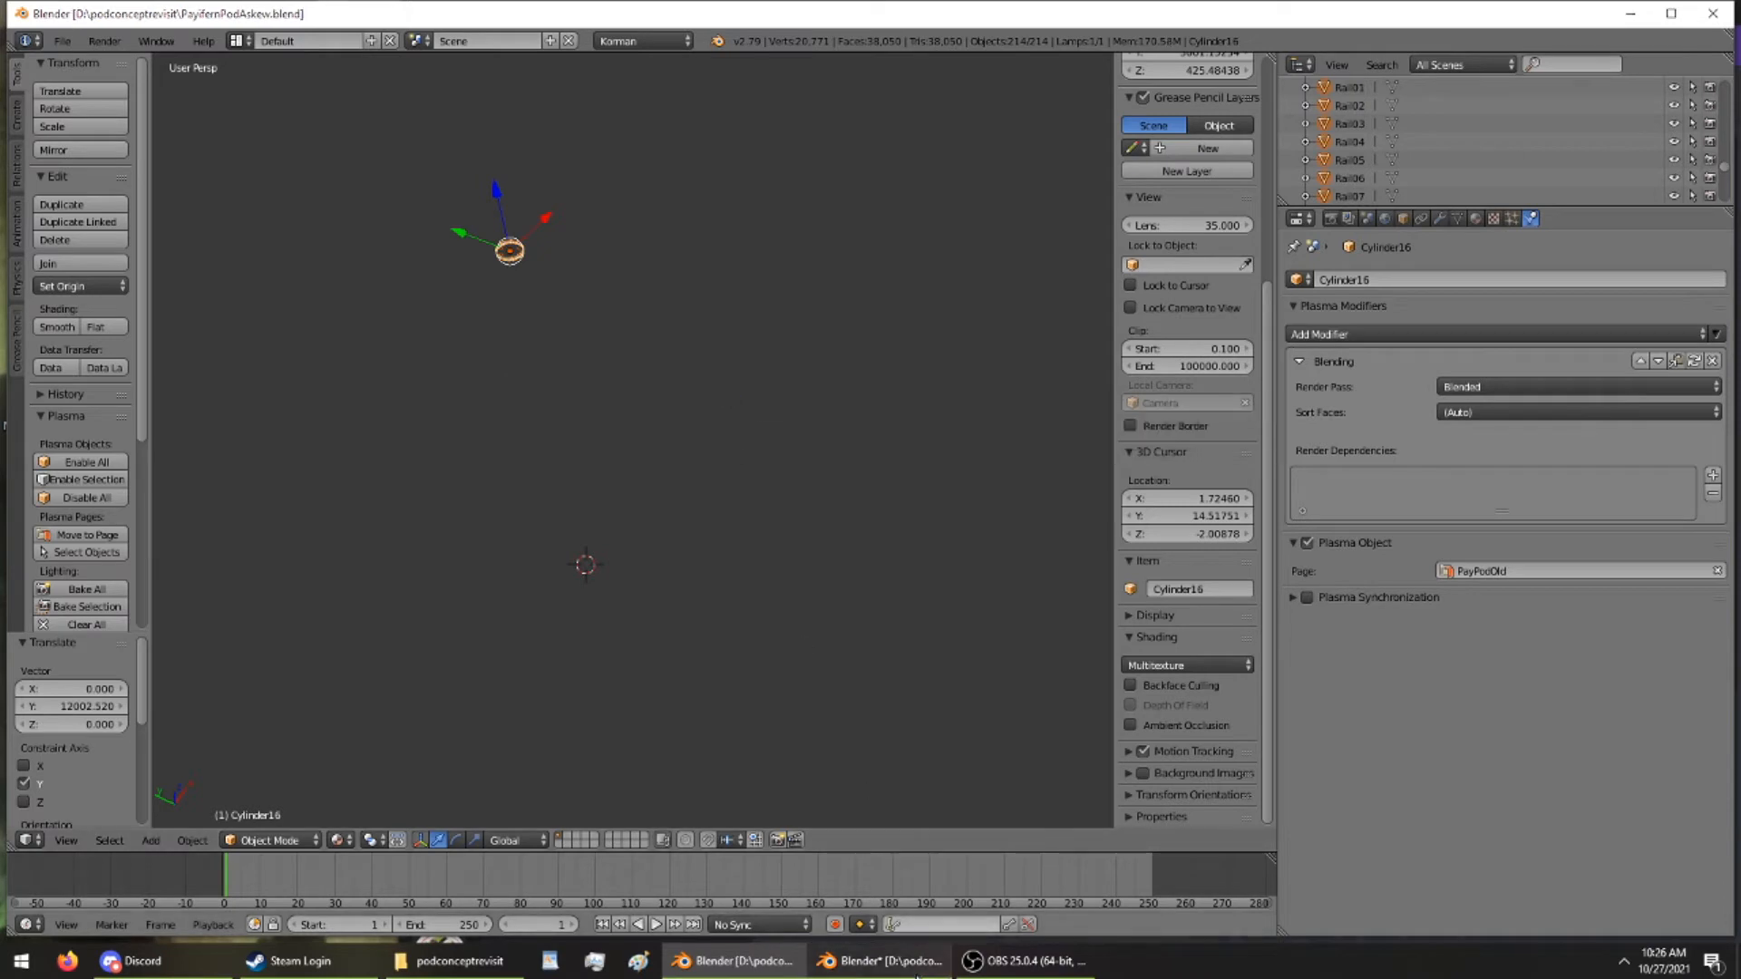
Return to the Pod12 window and append every object from PayifernPodAskew.blend
left_click(879, 962)
key("a")
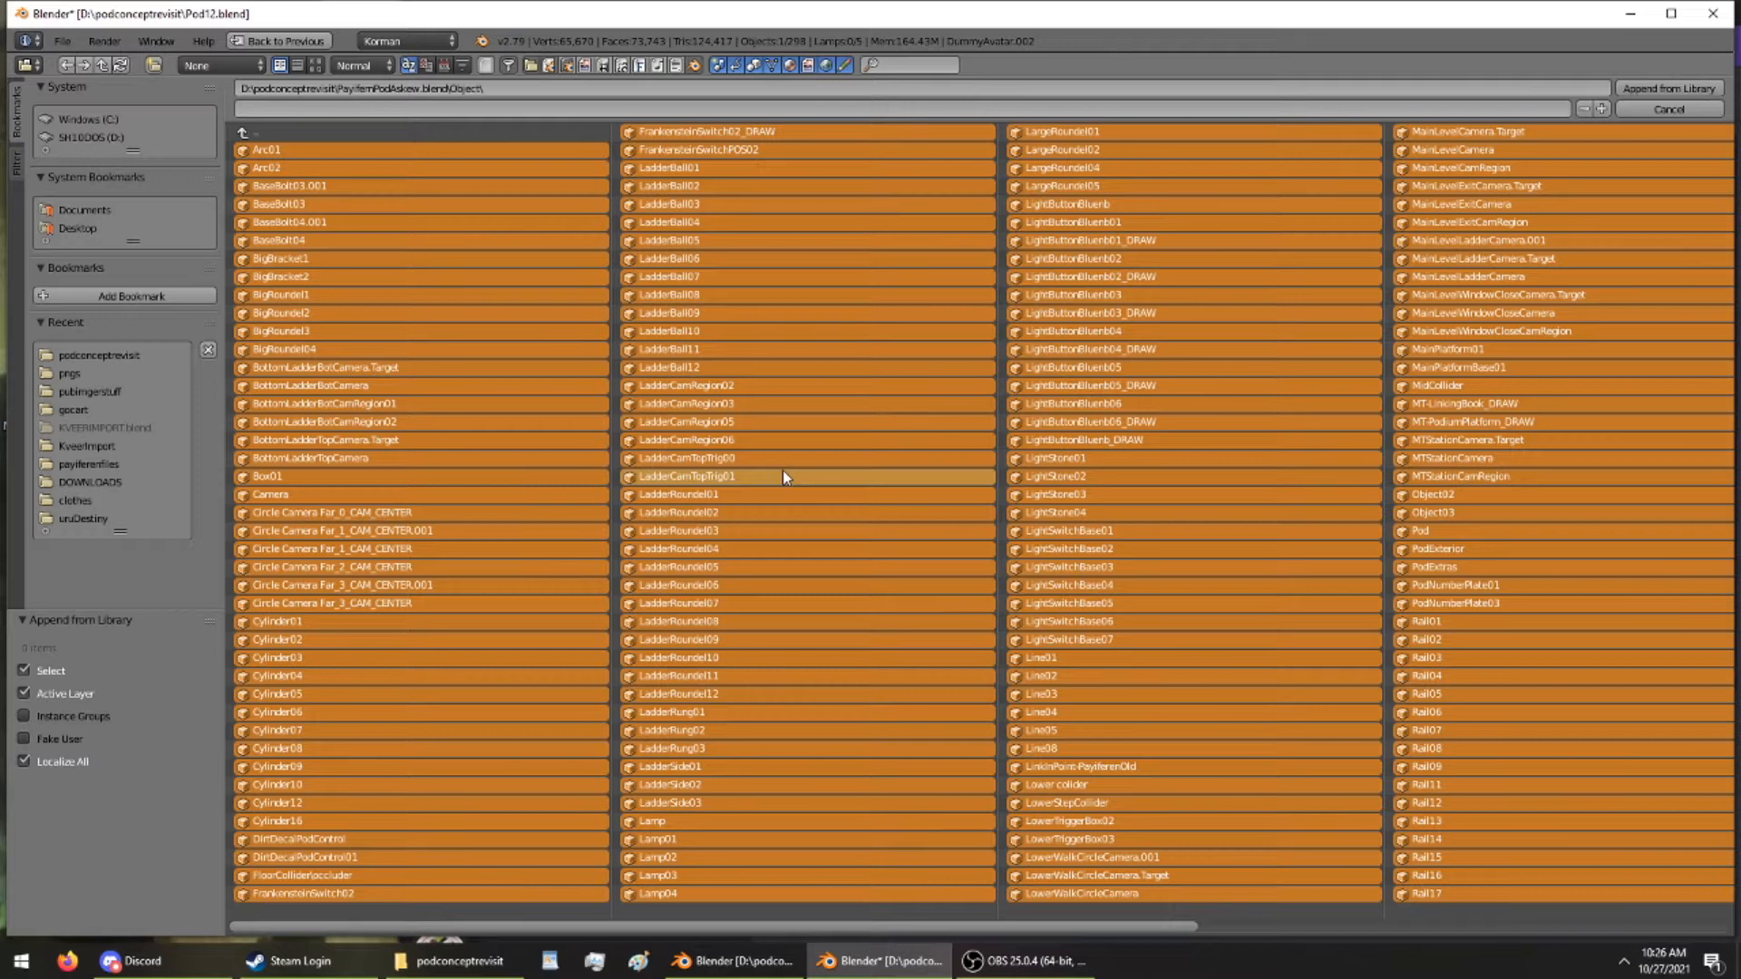
key("Return")
Move the appended pod about -15439 units along Y and about -15392 units along X
middle_click_drag(638, 295, 712, 530)
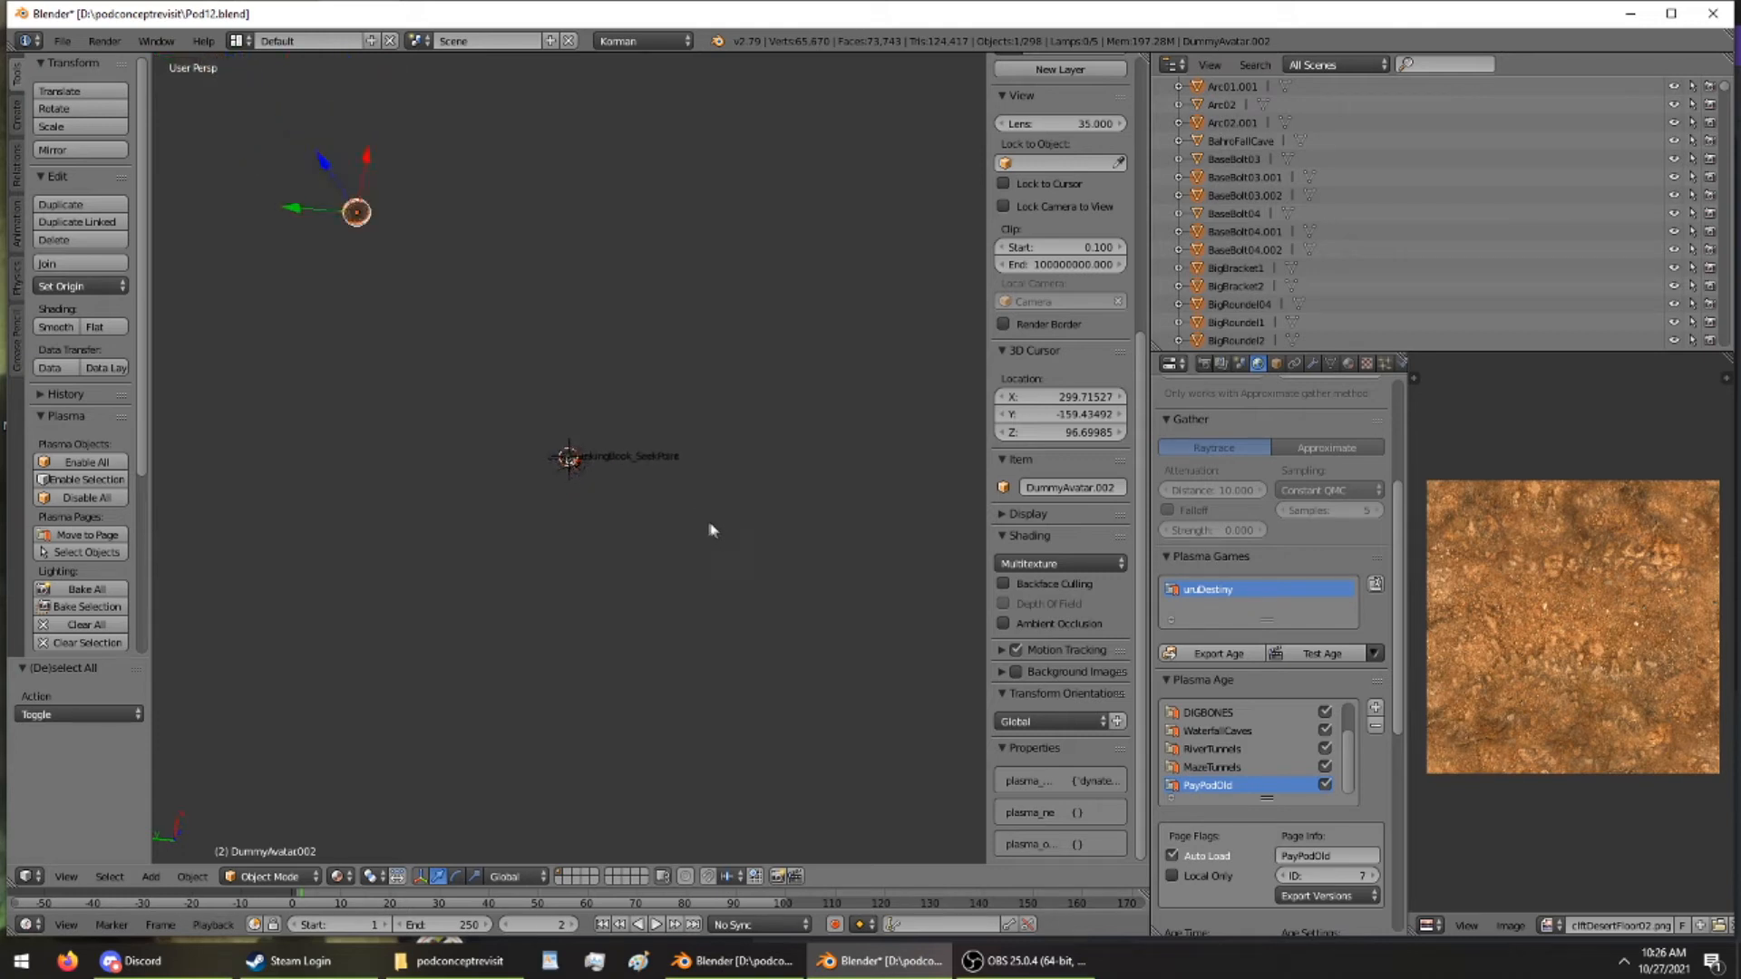
key("g")
key("y")
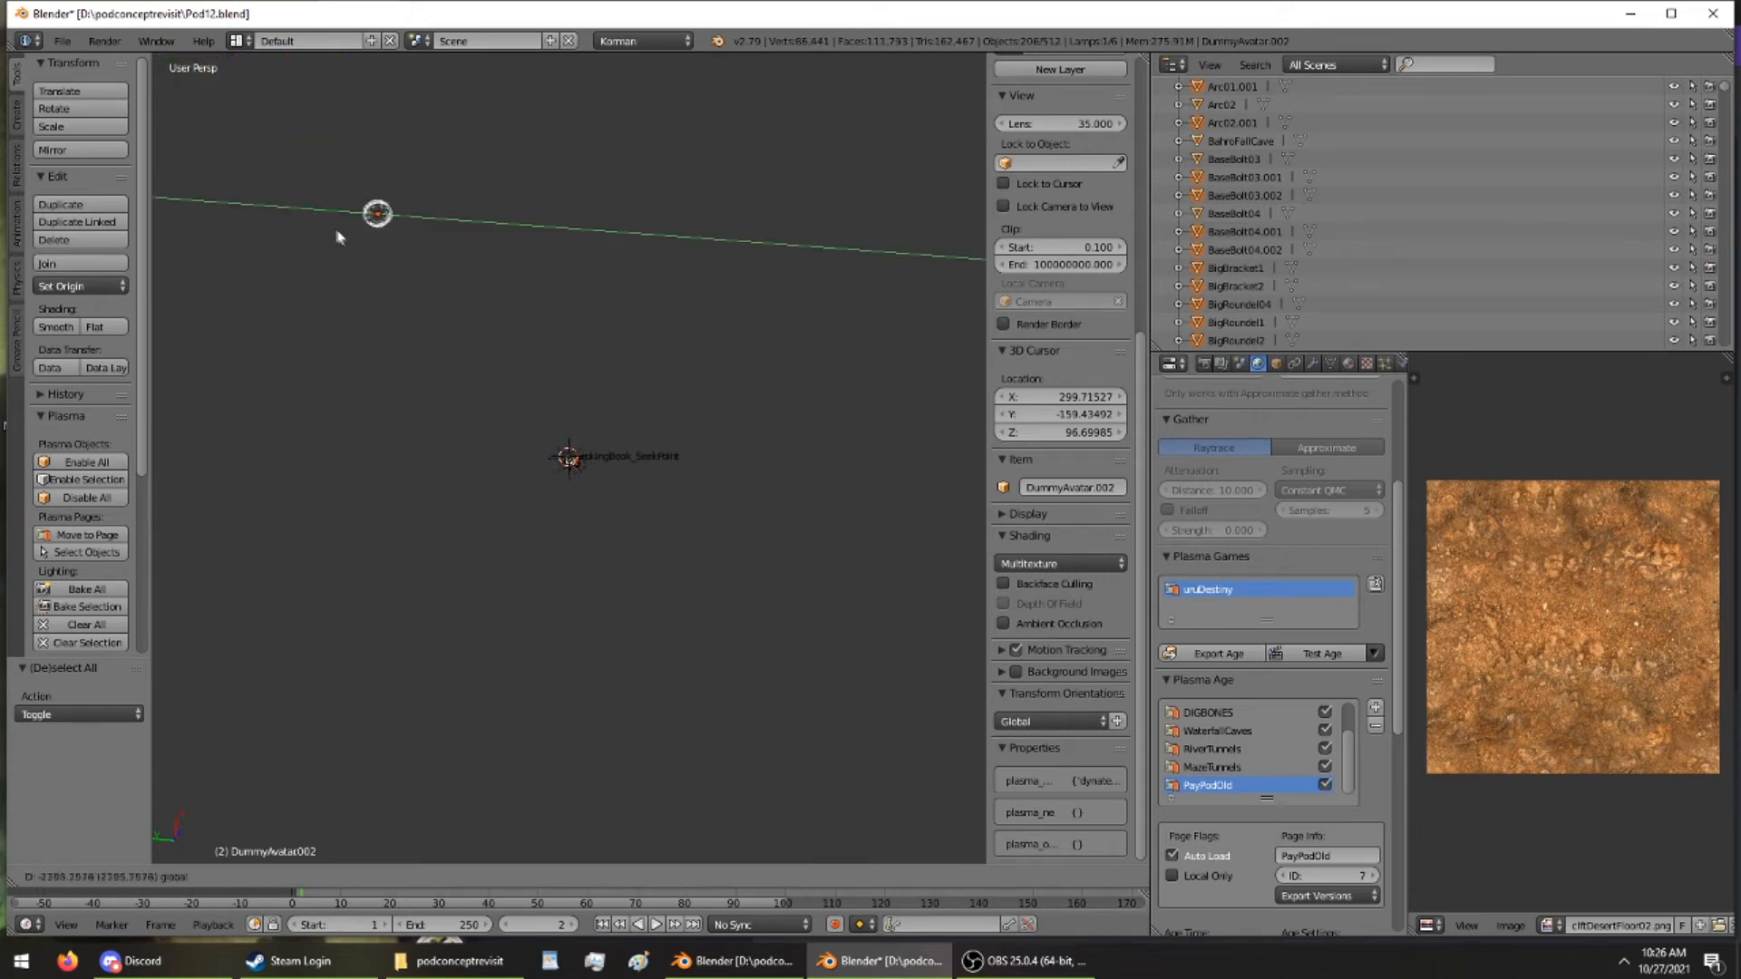
left_click(453, 285)
key("g")
key("x")
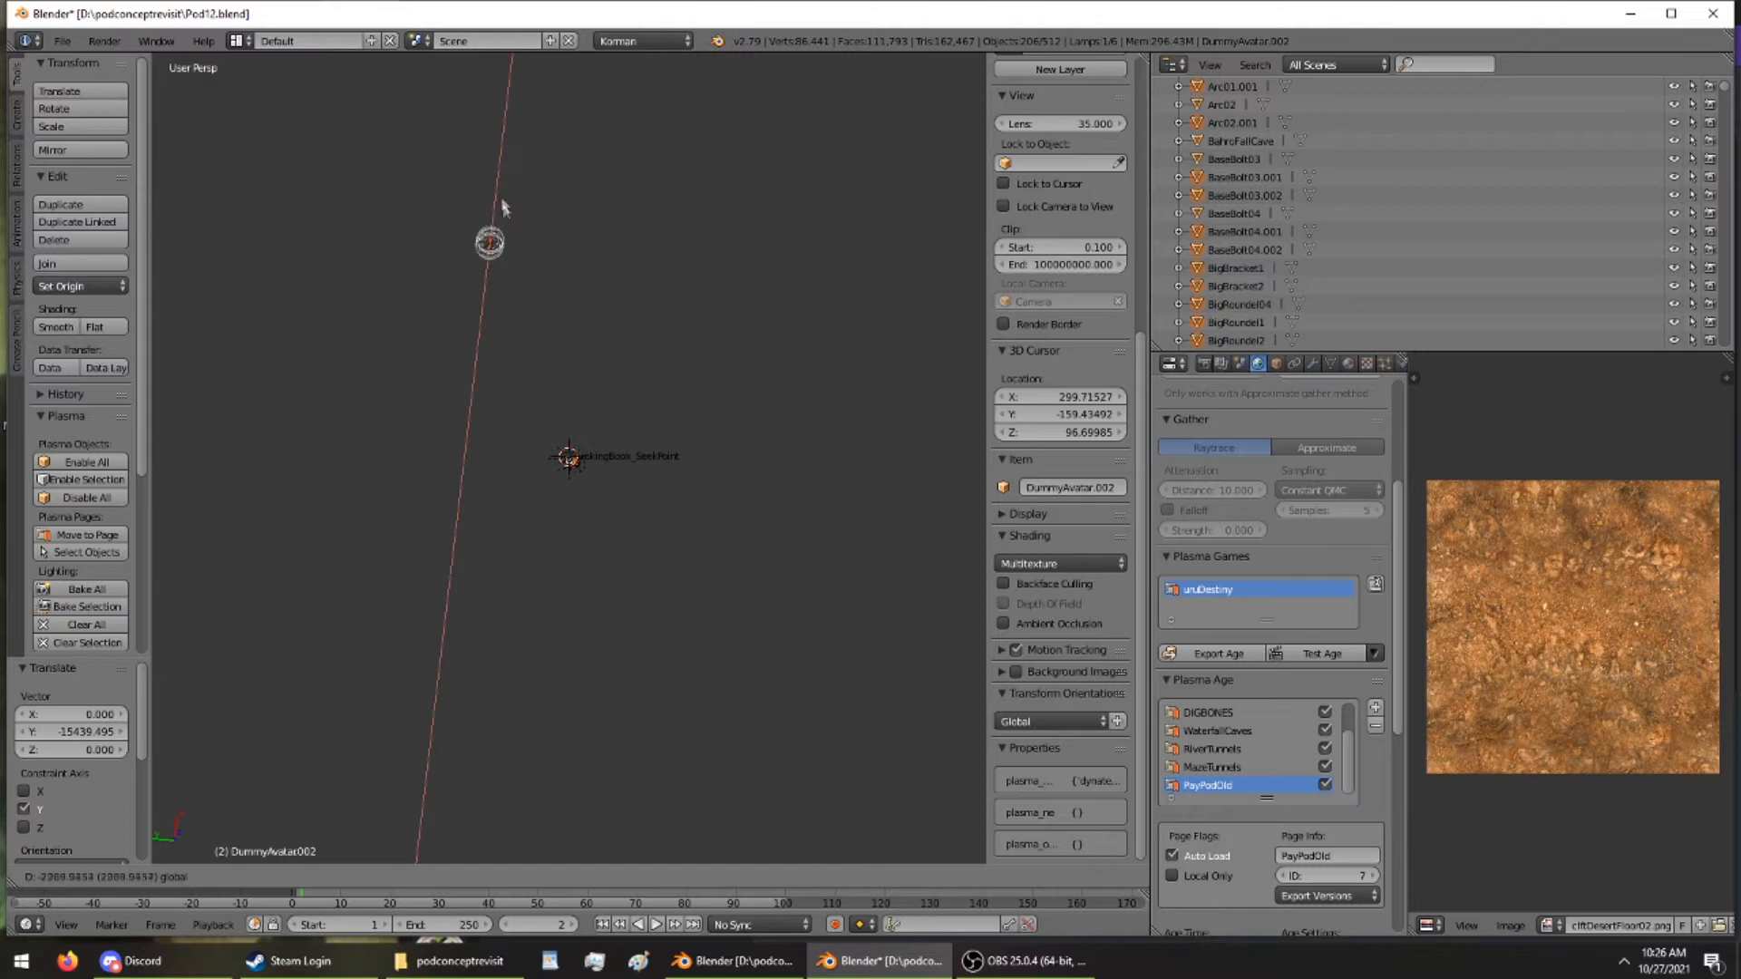
left_click(510, 316)
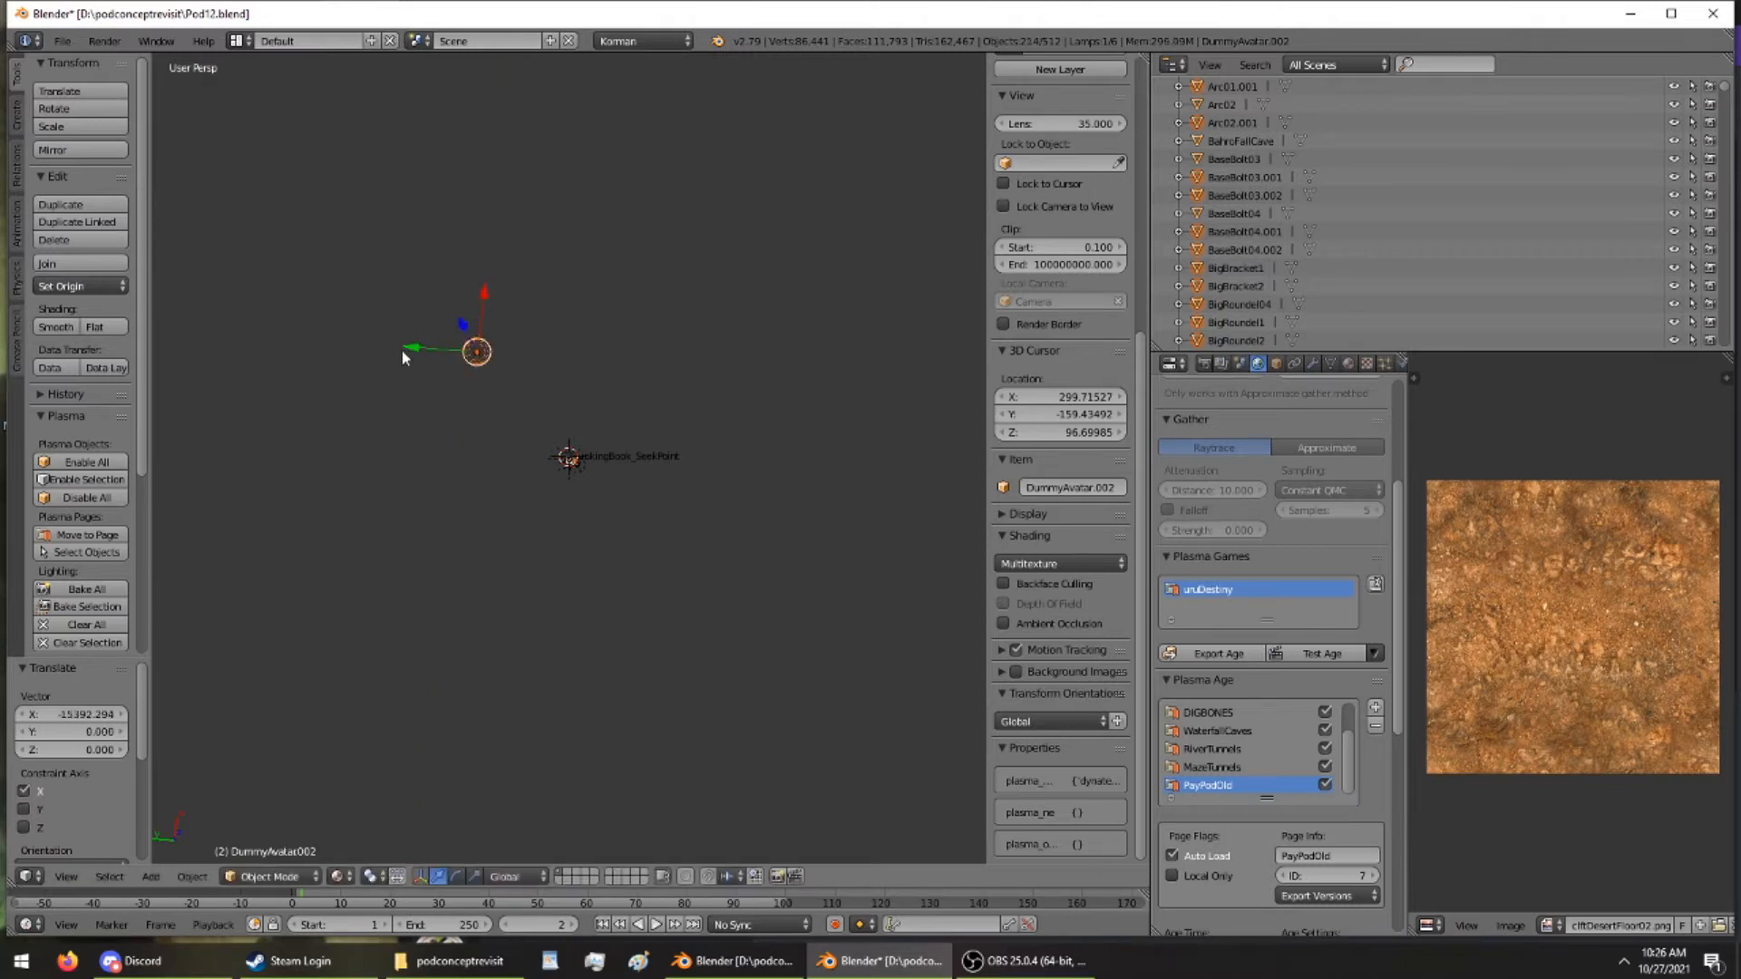
Shift the pod closer to the main scene along Y, by about -6687 units and another -67 units
key("g")
key("y")
left_click(526, 377)
scroll(524, 377, "up", 4)
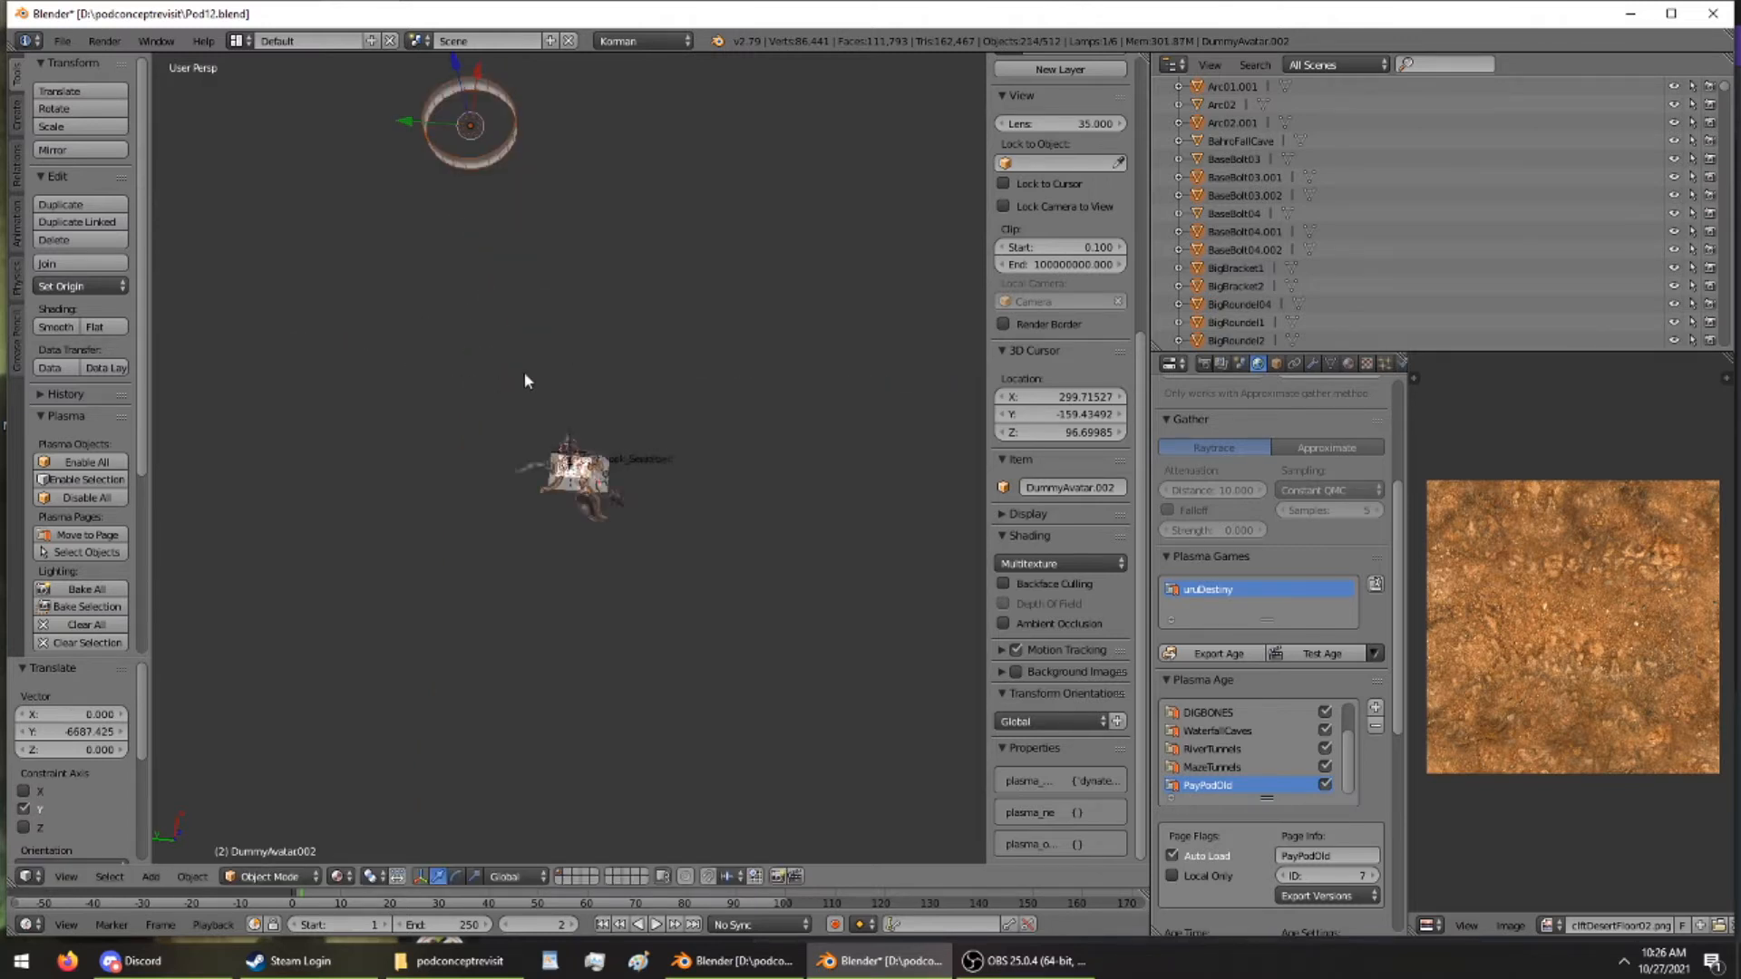
scroll(525, 377, "down", 2)
middle_click_drag(524, 378, 544, 186, "shift")
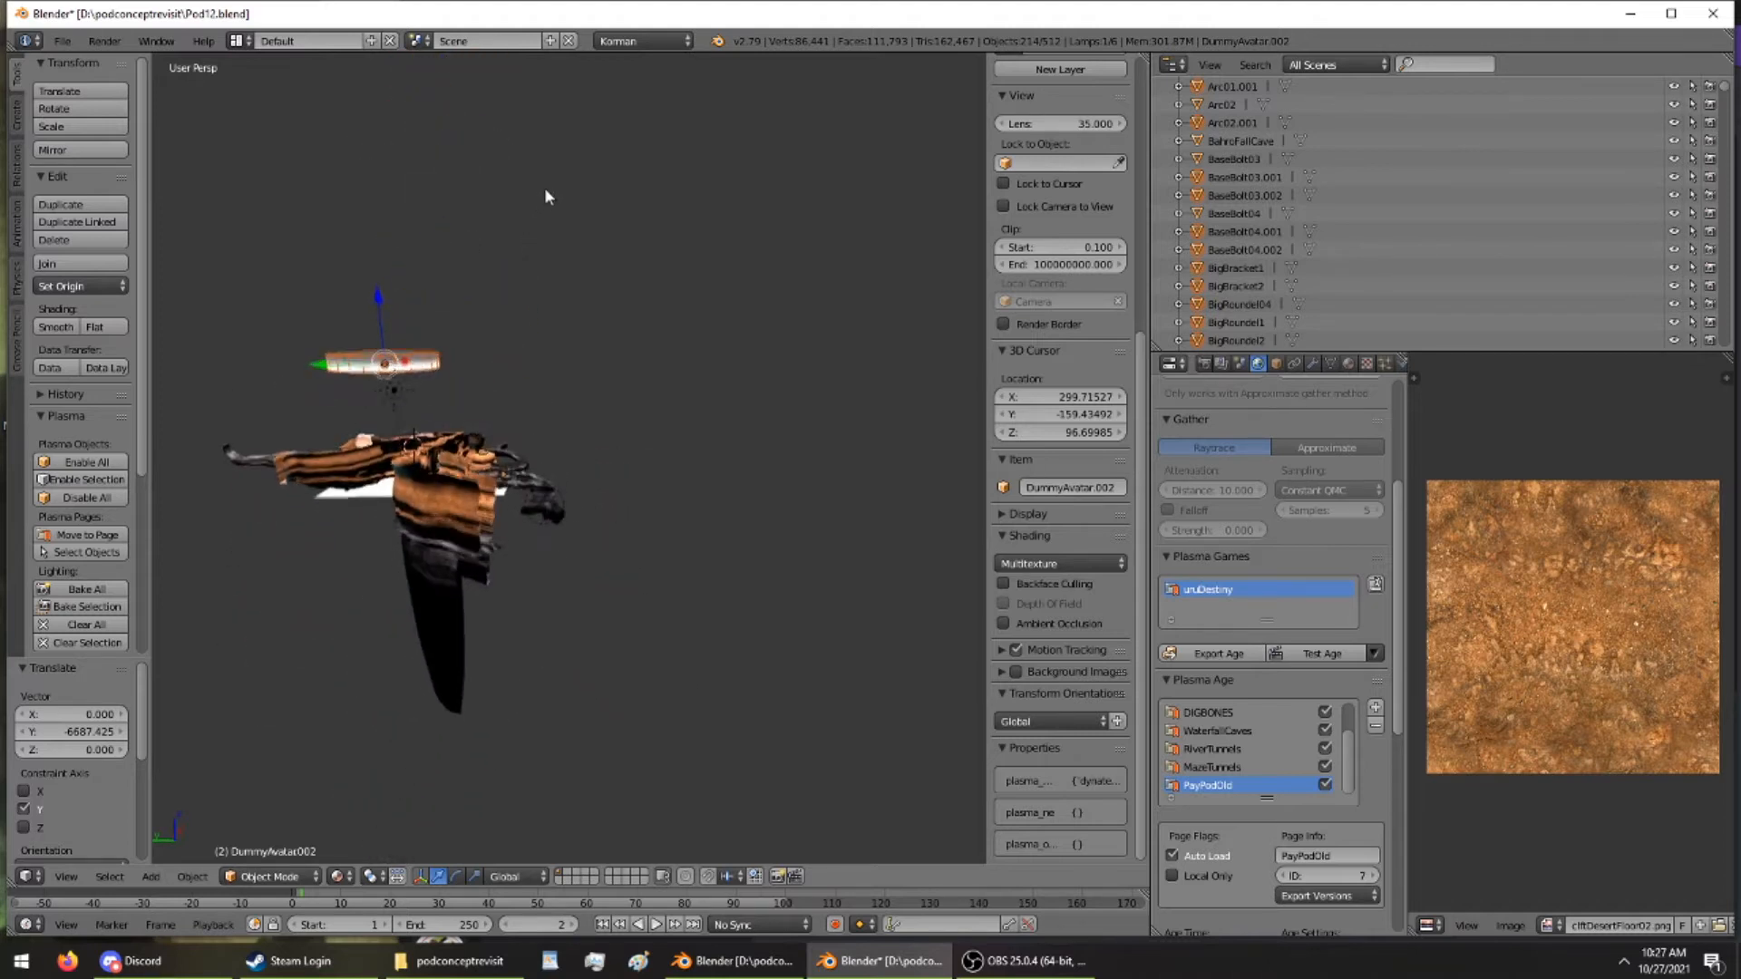
key("g")
key("y")
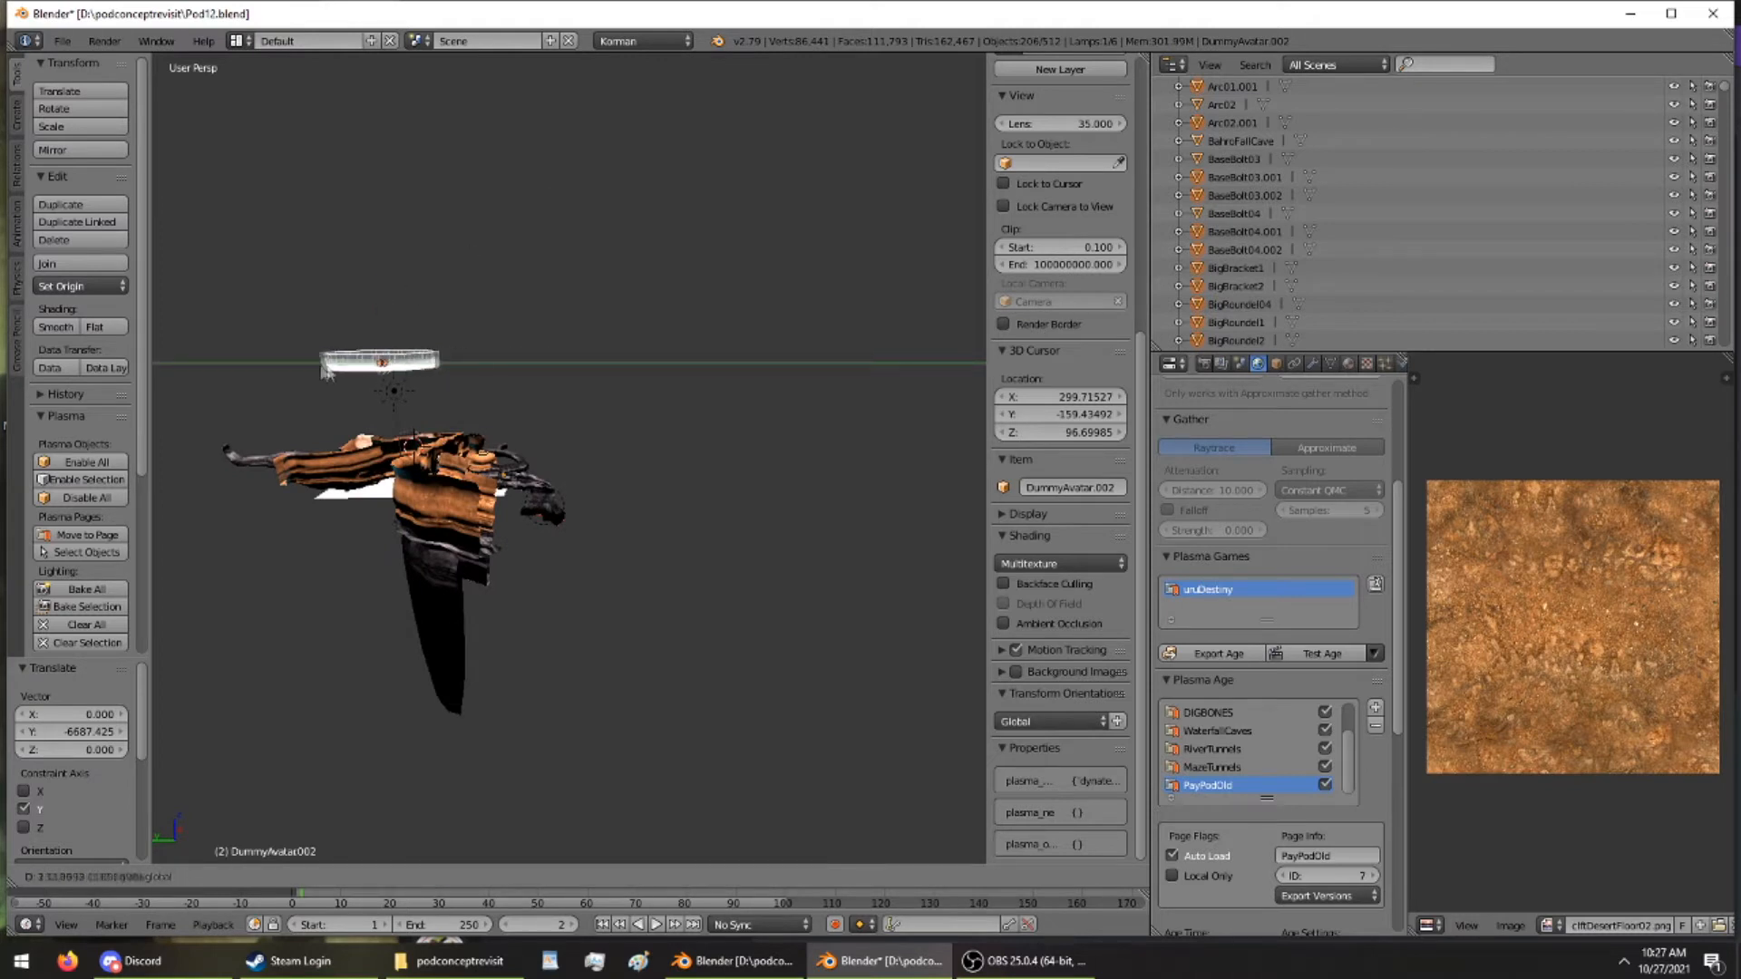
left_click(352, 399)
Move the pod farther out along X by about 13273 and about 6879 units, with a shift along Y in between
middle_click_drag(352, 399, 372, 512)
scroll(372, 513, "down", 5)
scroll(379, 216, "down", 2)
mouse_move(356, 159)
left_mouse_down()
mouse_move(362, 299)
mouse_move(307, 344)
left_mouse_up()
mouse_move(306, 344)
middle_mouse_down()
mouse_move(340, 390)
mouse_move(317, 383)
mouse_move(305, 140)
mouse_move(361, 300)
mouse_move(331, 343)
middle_mouse_up()
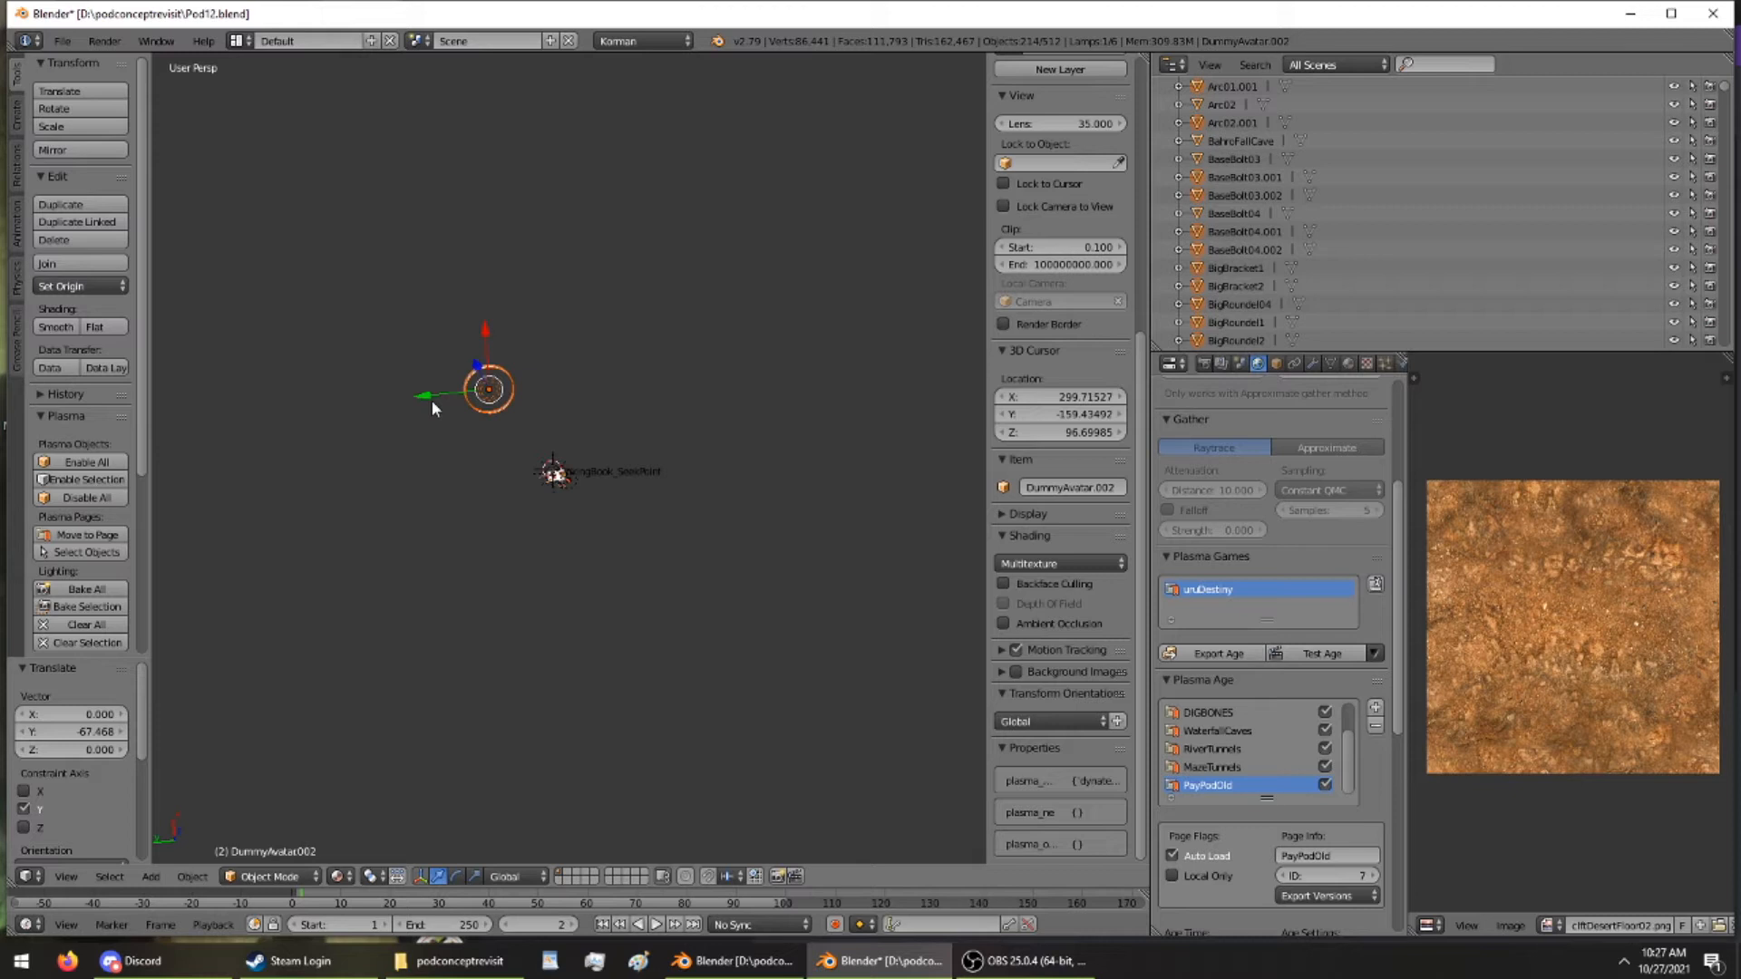
mouse_move(451, 417)
middle_mouse_down()
mouse_move(439, 438)
mouse_move(440, 392)
middle_mouse_up()
left_click_drag(436, 382, 366, 143)
left_click_drag(410, 290, 373, 290)
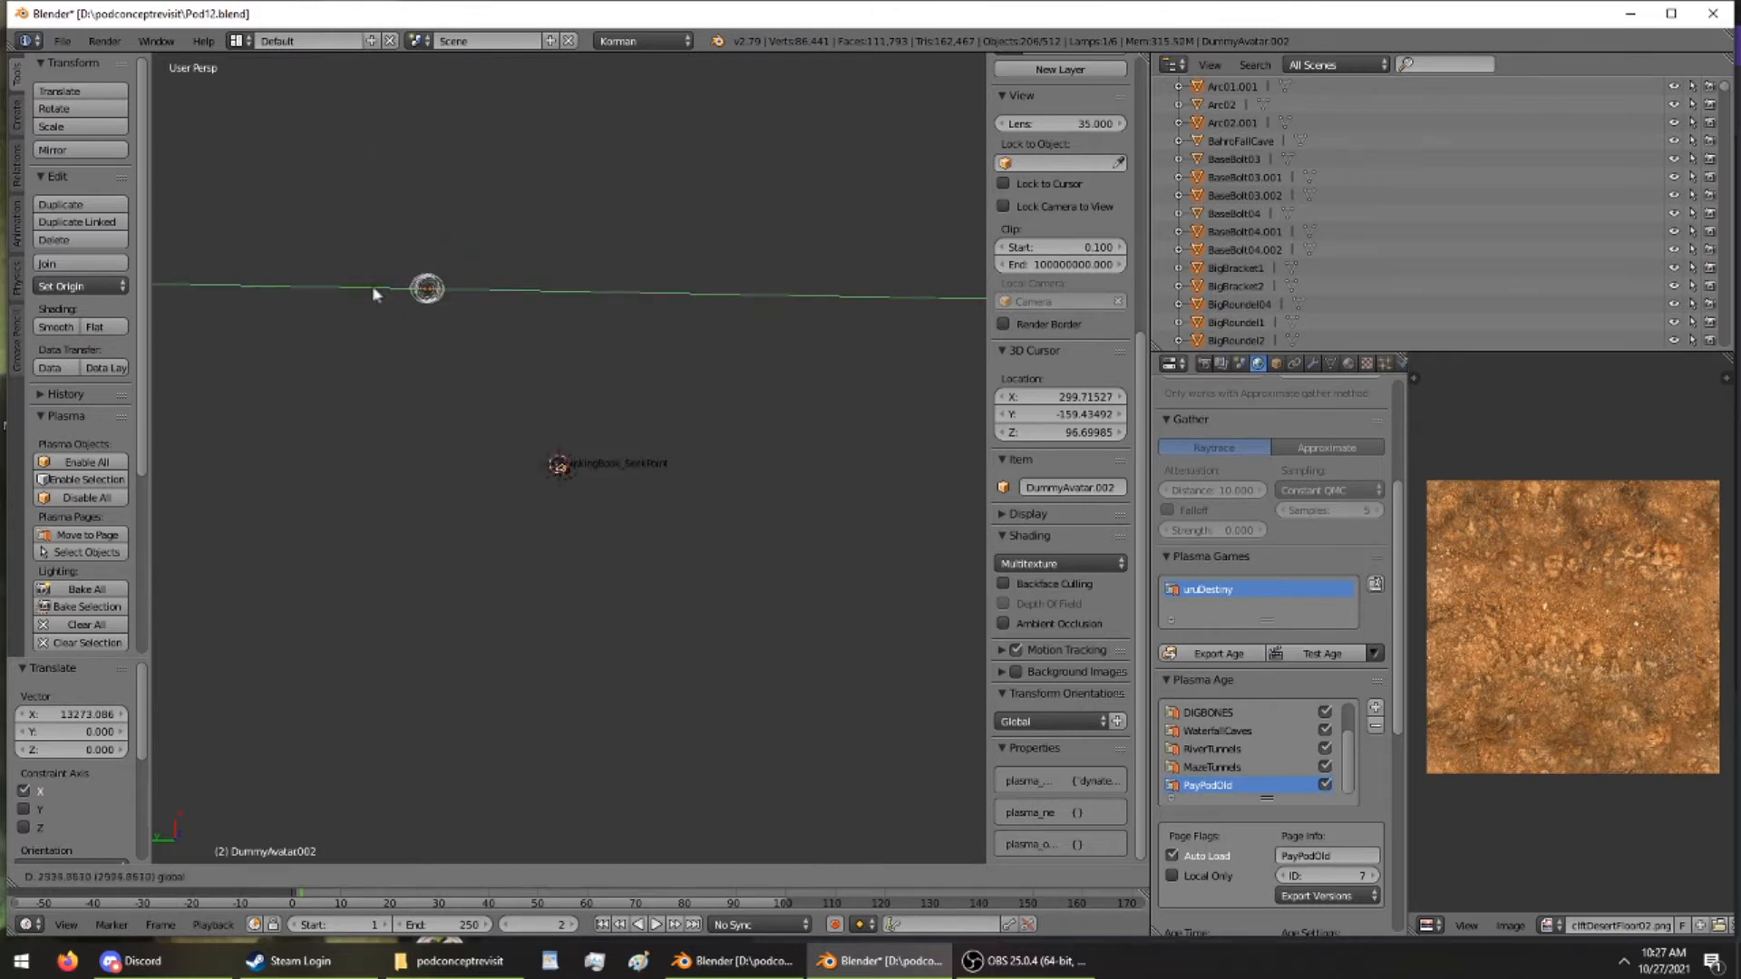
left_click_drag(263, 288, 381, 218)
Bring the pod back toward the main scene, including a move of about -21982 units along X
middle_click_drag(381, 218, 474, 311)
scroll(379, 156, "up", 9)
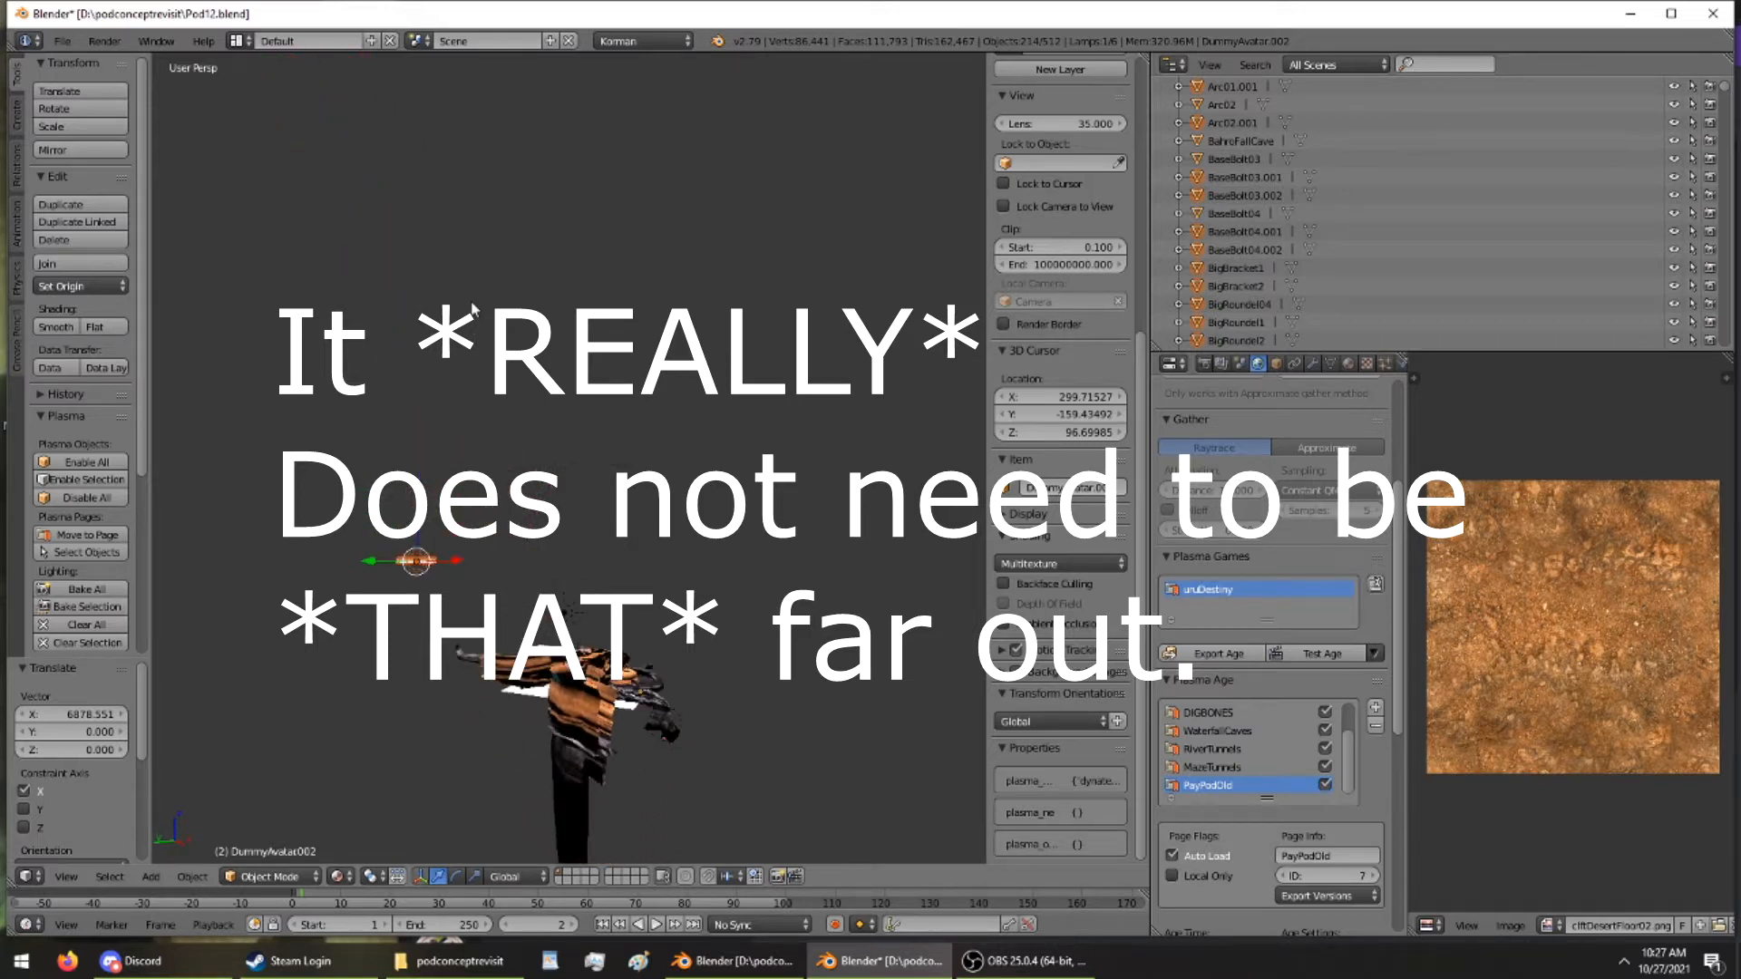
scroll(510, 487, "down", 8)
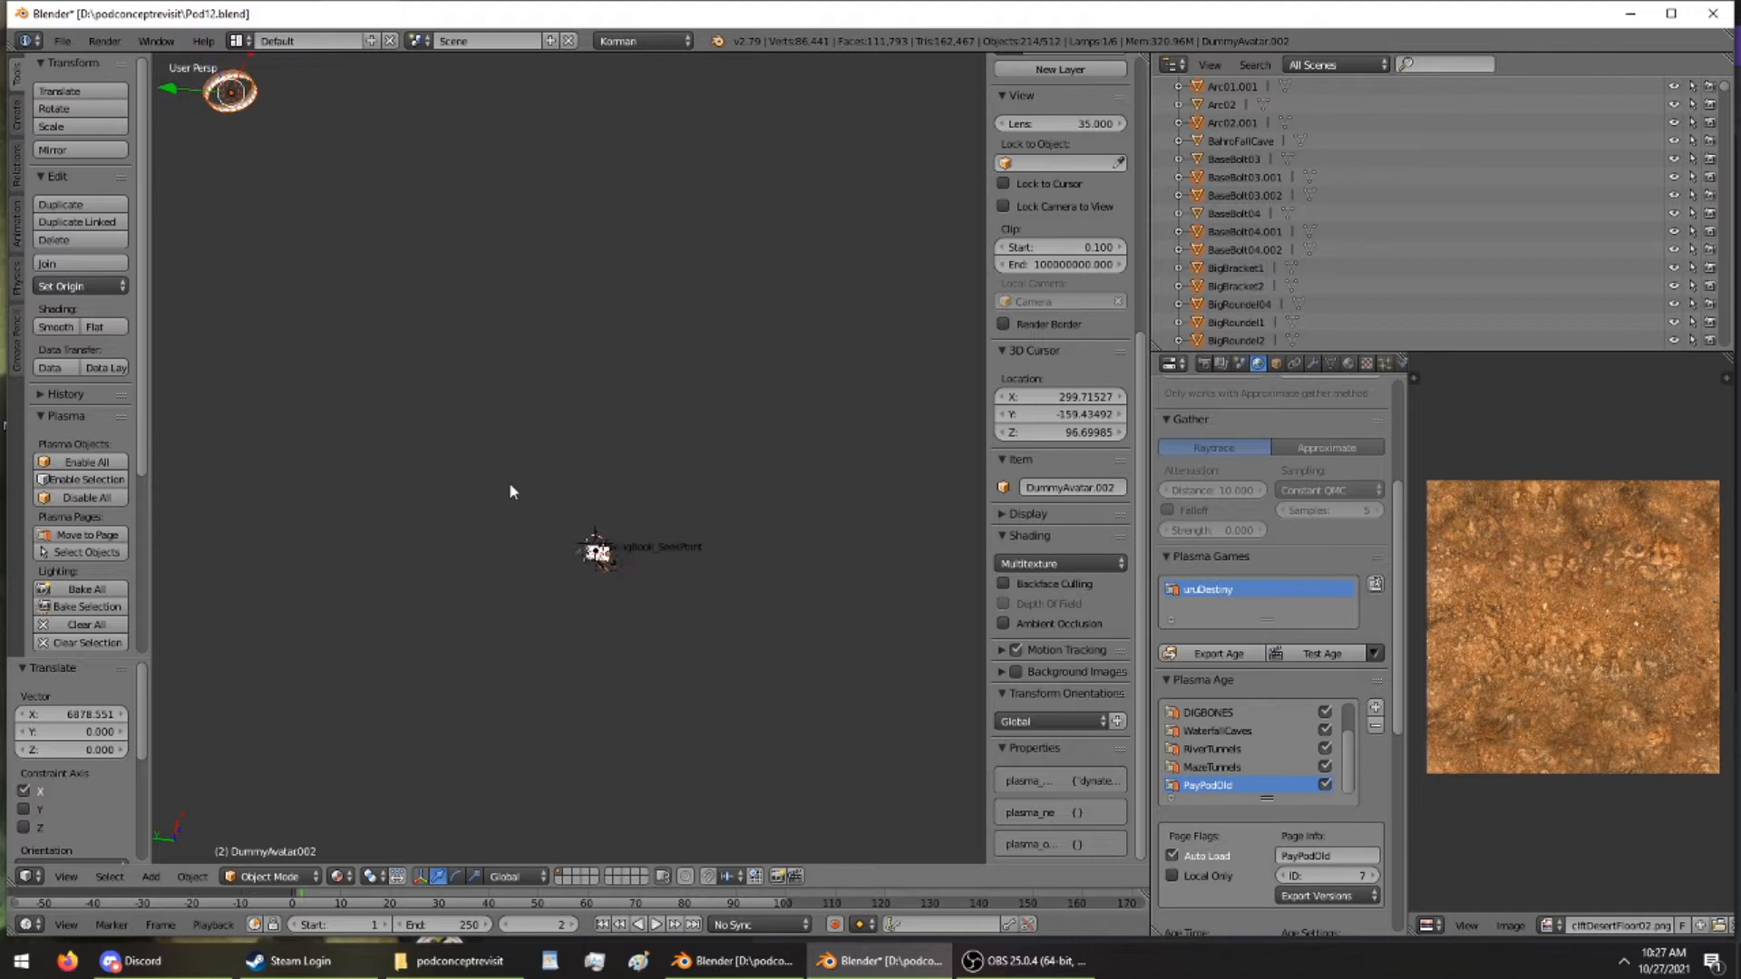
middle_click_drag(509, 499, 509, 559, "shift")
scroll(594, 617, "up", 5)
middle_click_drag(593, 615, 528, 175, "shift")
scroll(569, 478, "up", 3)
scroll(569, 479, "up", 5)
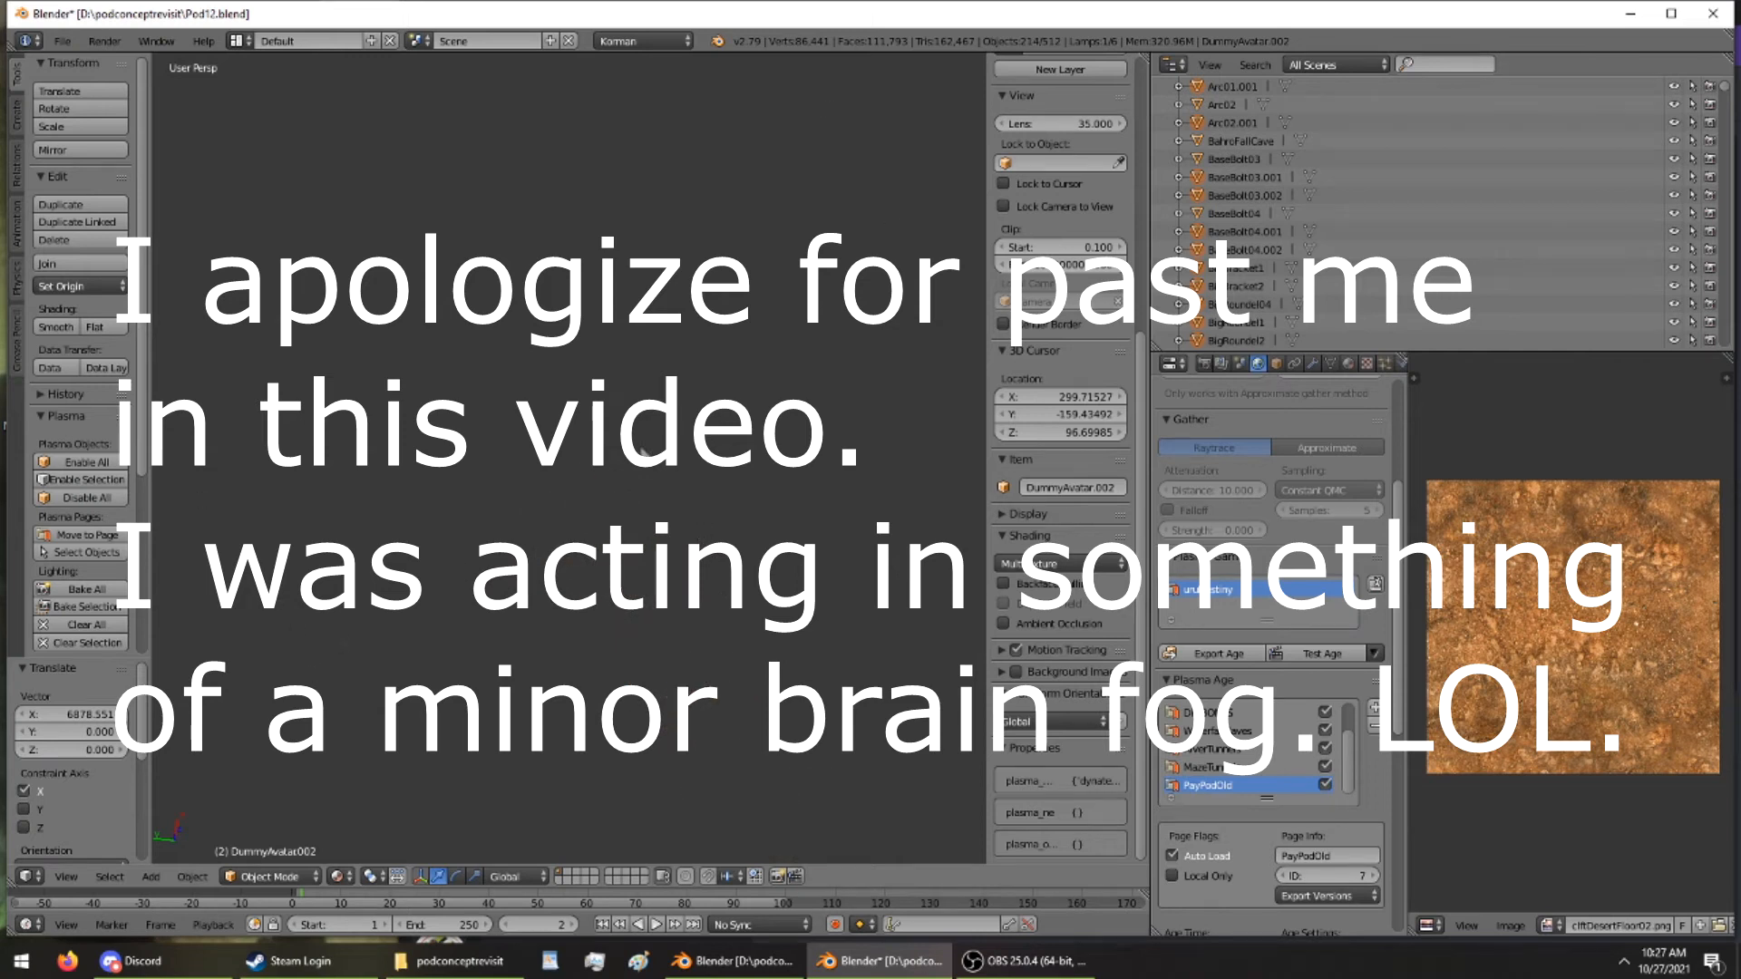
scroll(766, 311, "down", 3)
left_click_drag(248, 189, 498, 312)
left_click_drag(561, 152, 573, 490)
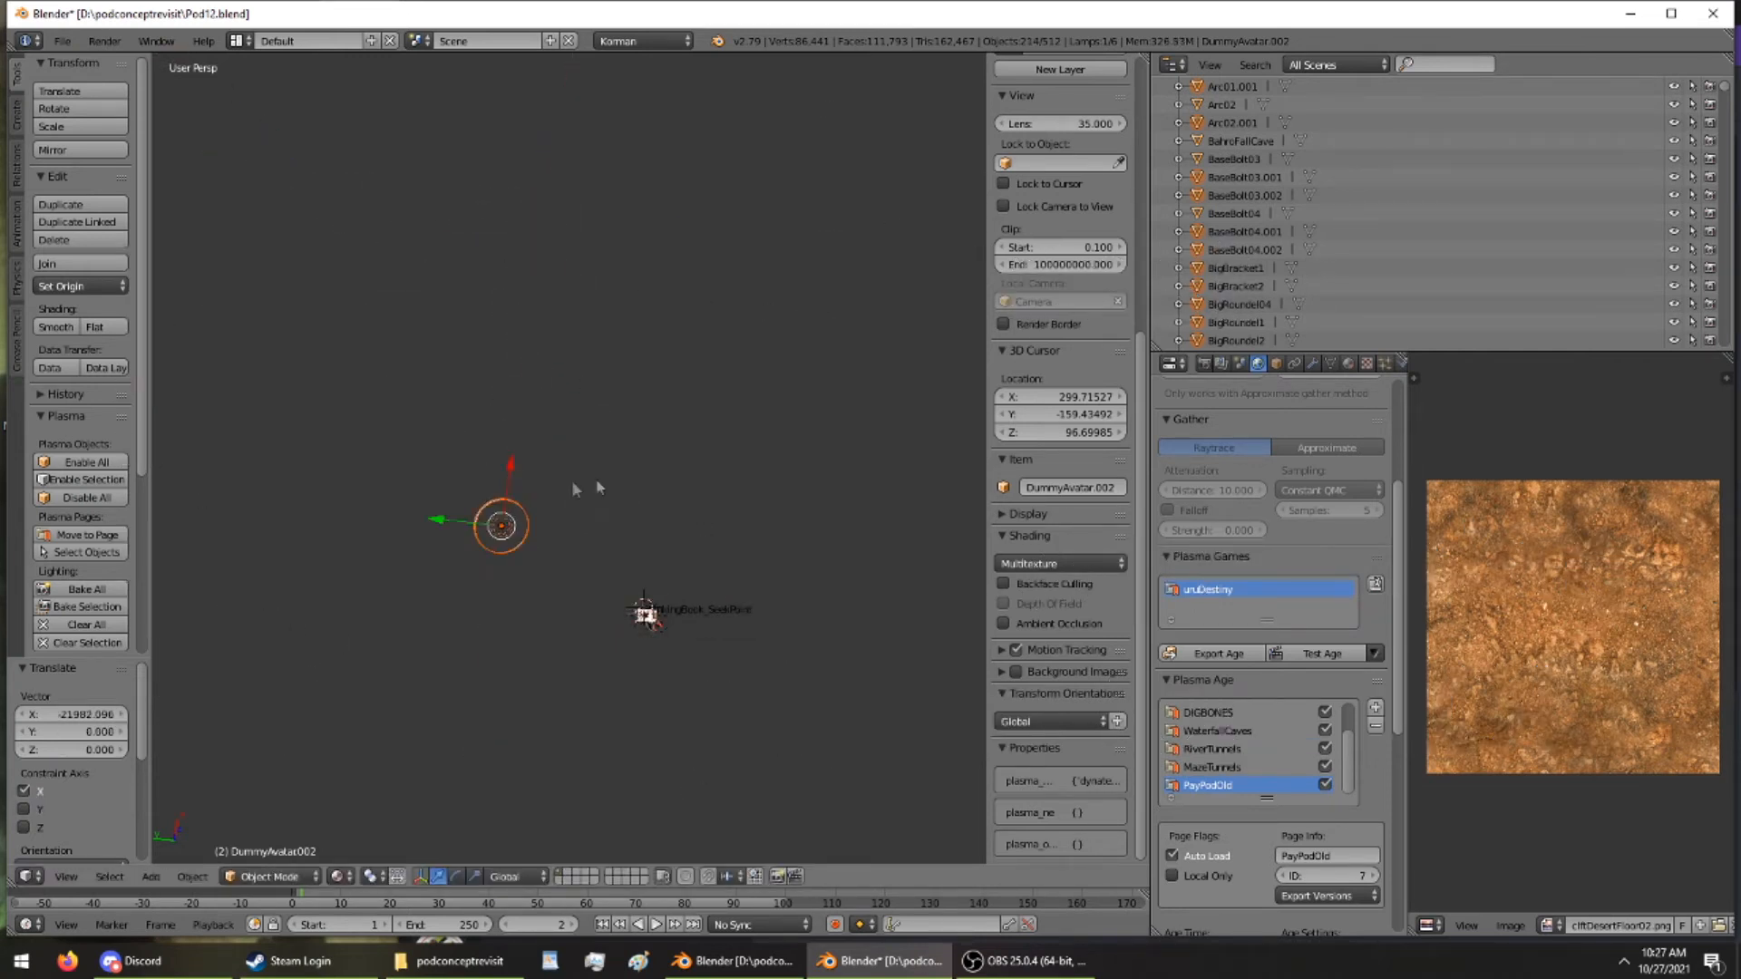
Fine-tune the pod's position along X and Y, finishing with a move of about -653 units along Y
left_click_drag(459, 518, 534, 526)
left_click_drag(585, 465, 576, 435)
mouse_move(575, 435)
middle_mouse_down()
mouse_move(575, 214)
mouse_move(588, 421)
middle_mouse_up()
left_click_drag(586, 421, 541, 469)
Examine the appended pod up close, placing the 3D cursor on it and centring the view there
middle_click_drag(541, 470, 524, 308)
scroll(643, 472, "up", 5)
middle_click_drag(645, 477, 555, 305)
scroll(622, 367, "up", 2)
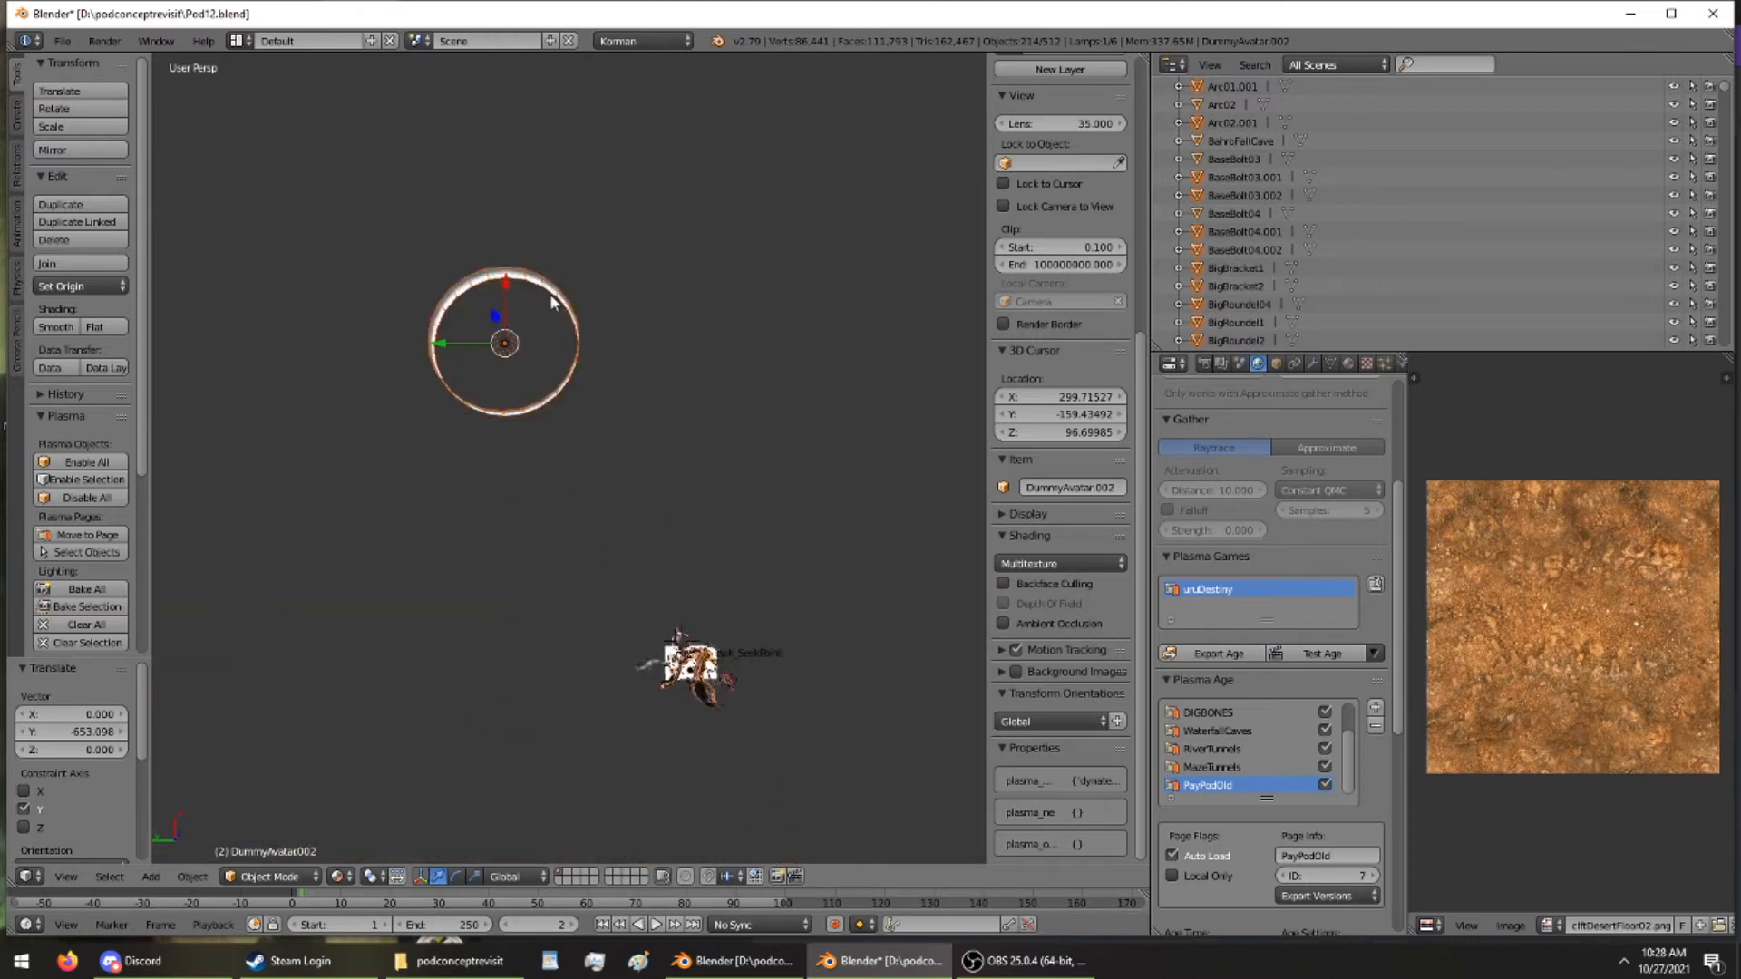
scroll(500, 295, "up", 6)
middle_click_drag(509, 318, 501, 850, "shift")
scroll(642, 489, "up", 2)
scroll(637, 474, "up", 3)
middle_click_drag(637, 473, 569, 517)
scroll(706, 587, "down", 3)
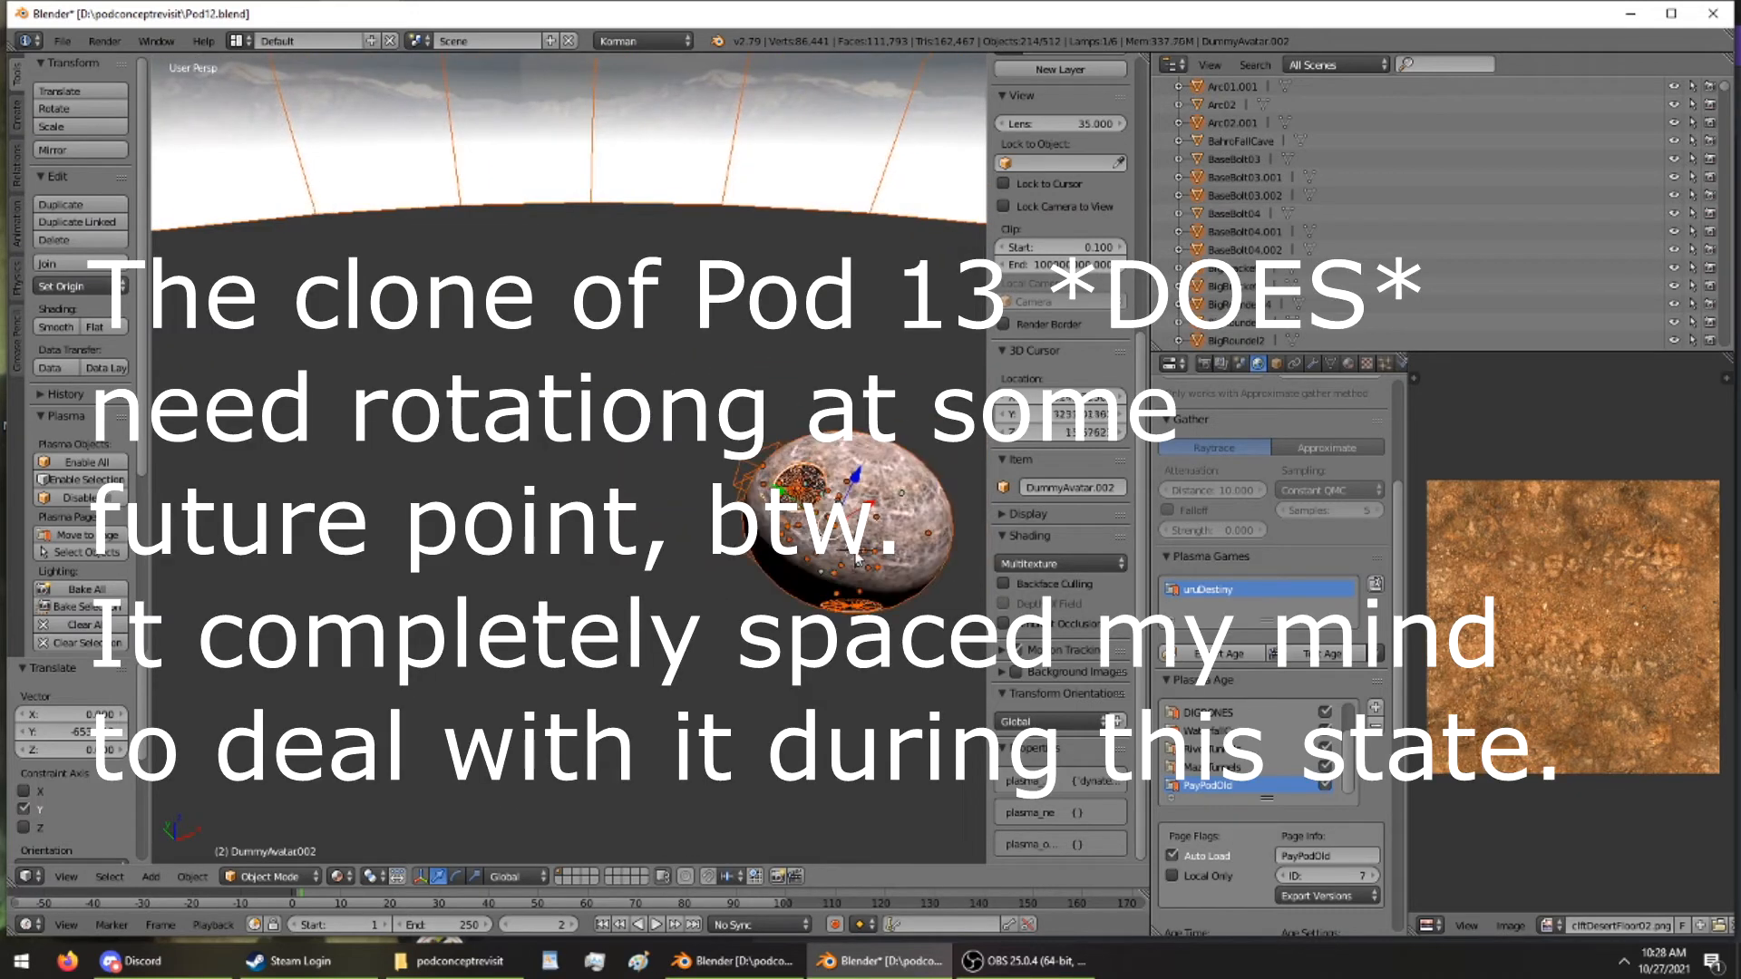
key("alt+Home")
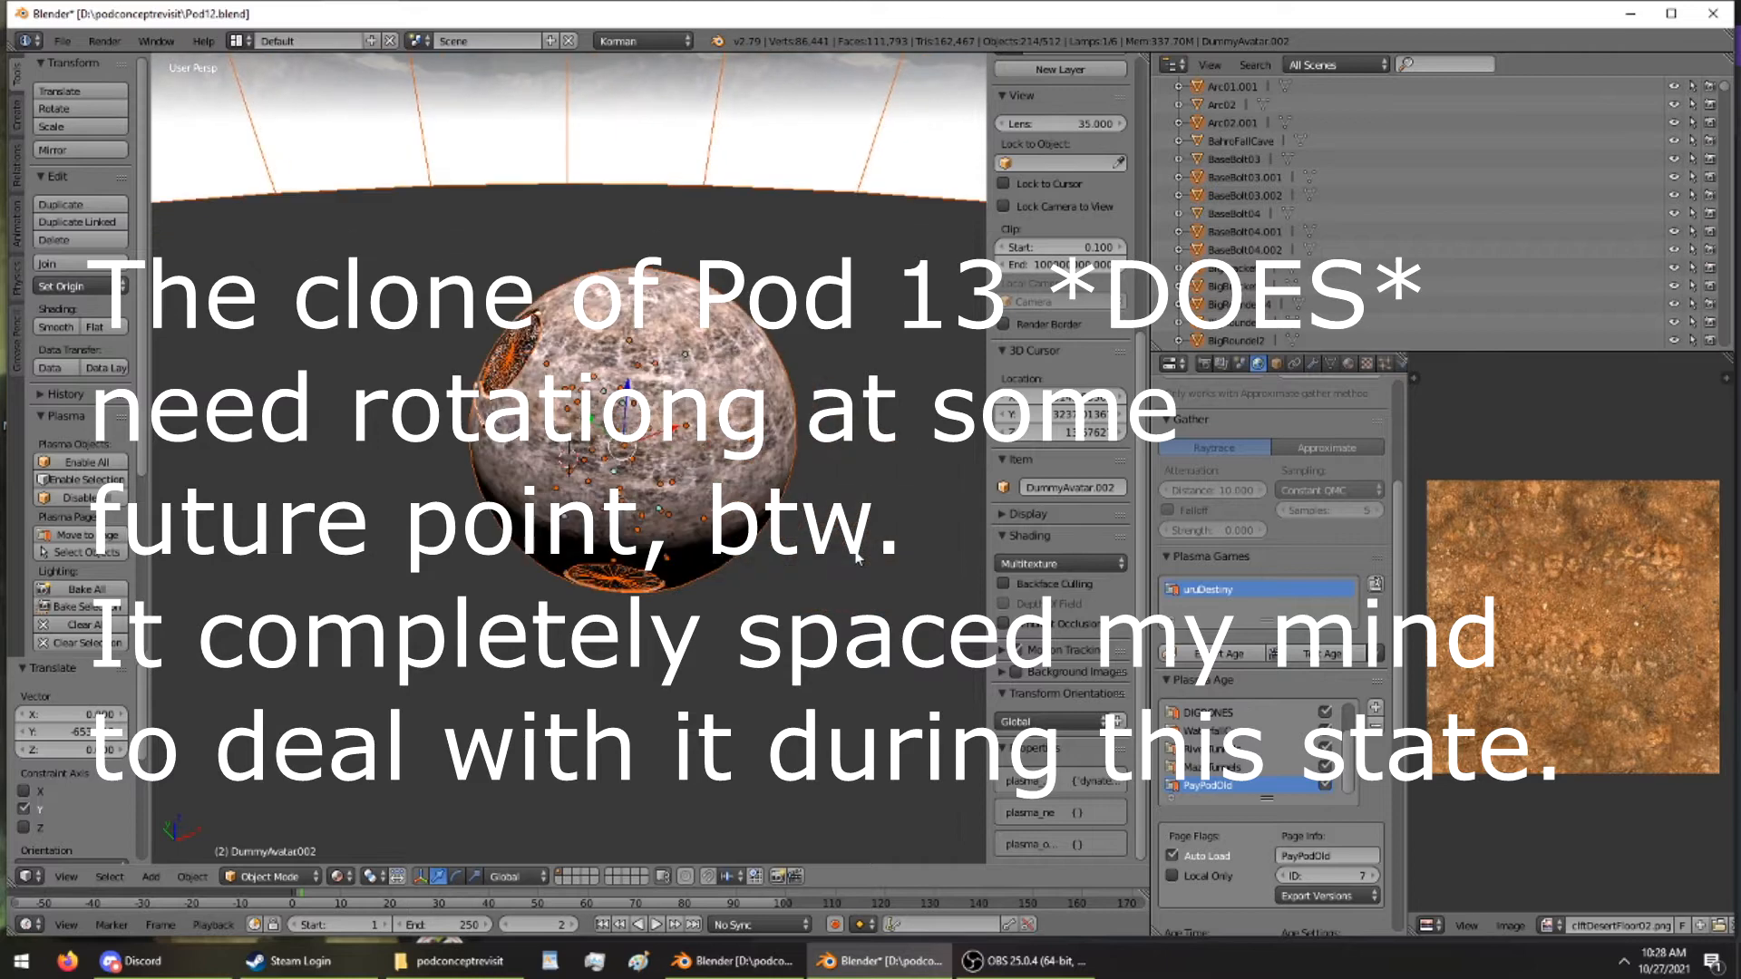
Inspect the inside of the appended pod, including its floor, ladders and round windows
scroll(857, 558, "up", 8)
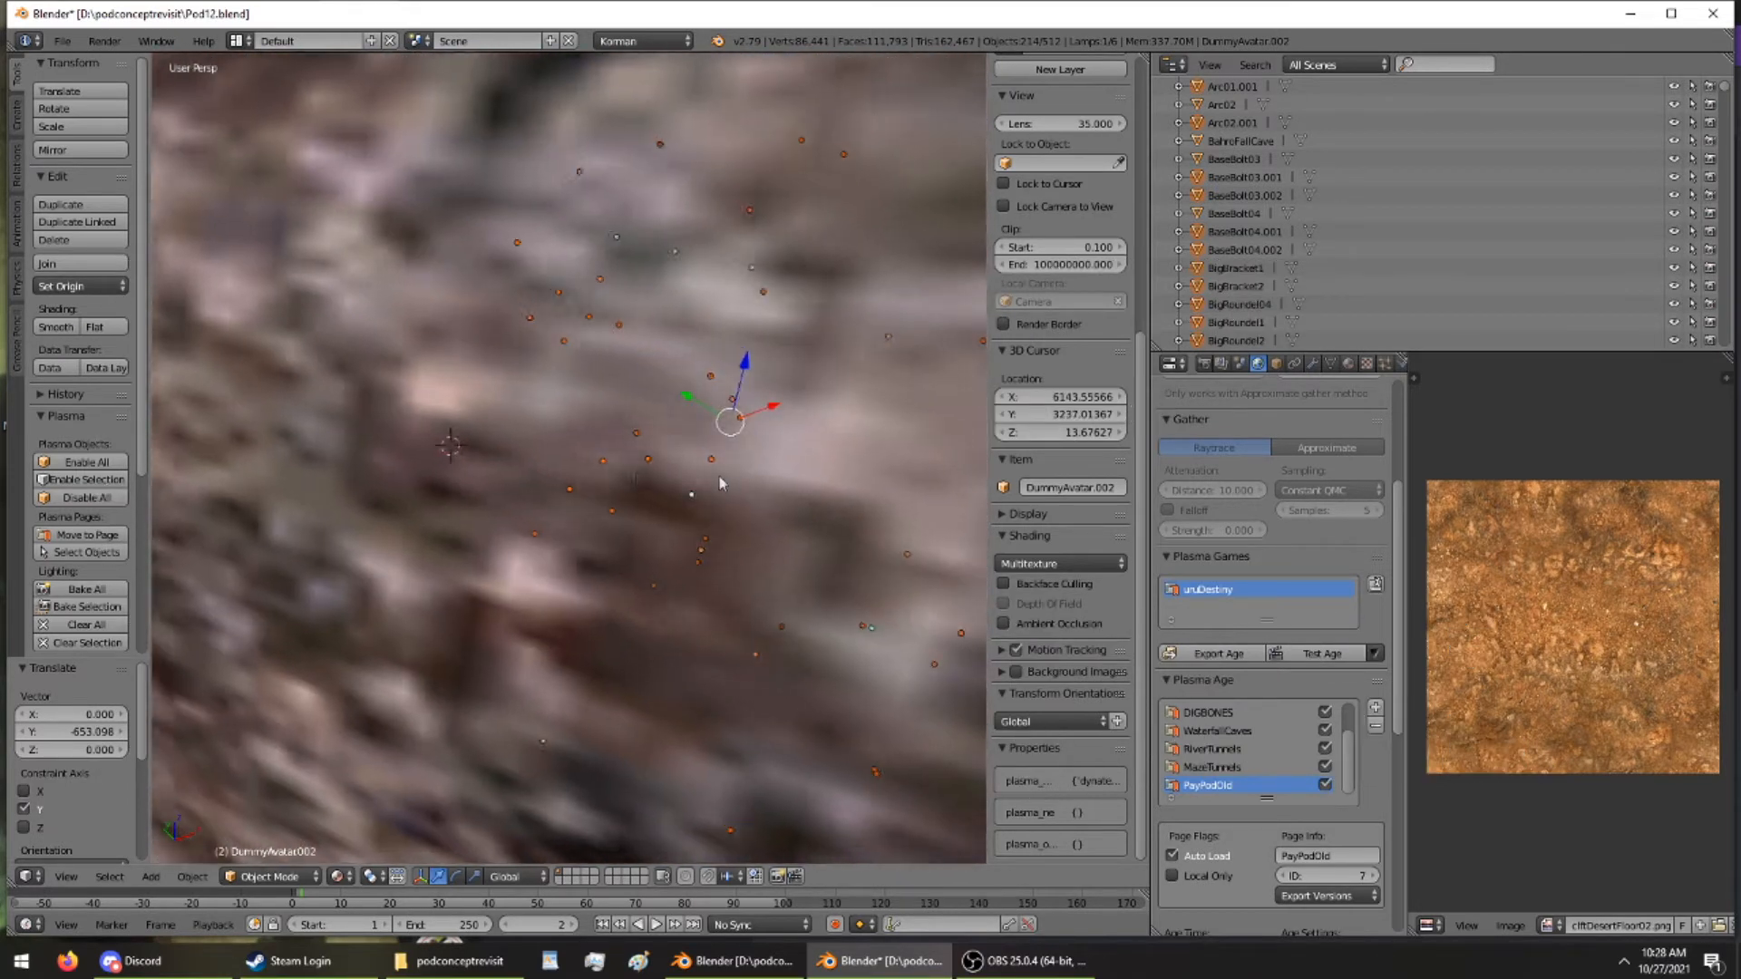
scroll(800, 533, "down", 2)
middle_click_drag(801, 533, 654, 509)
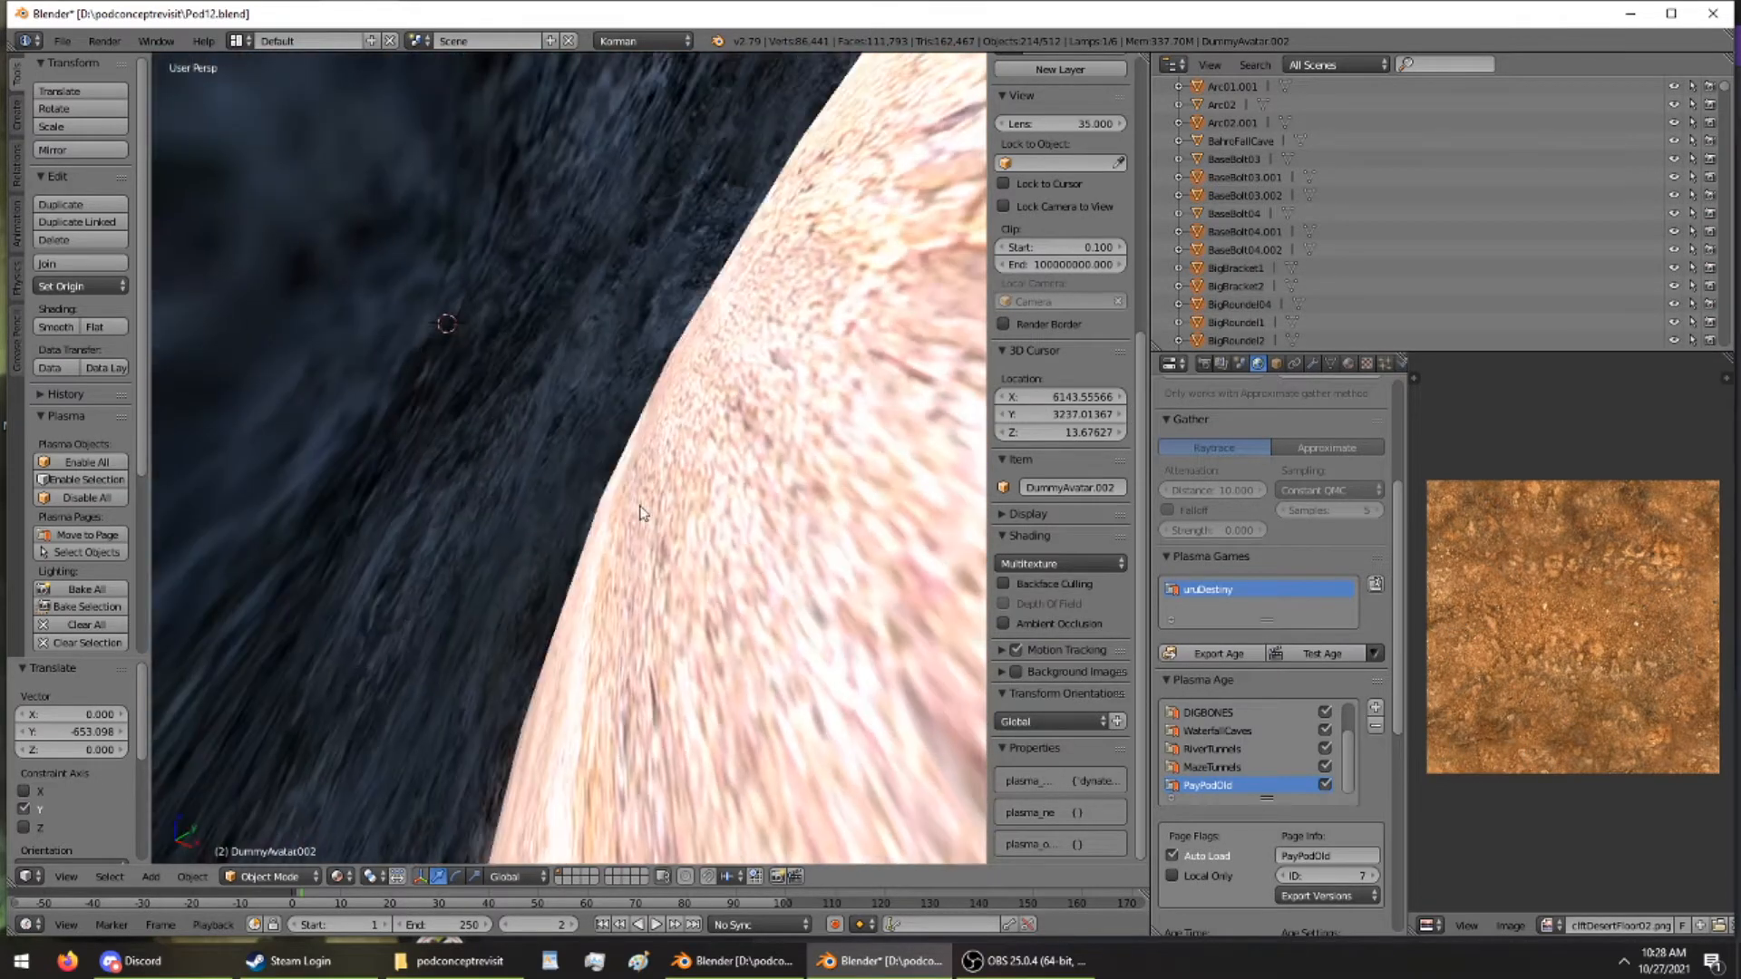
scroll(870, 541, "down", 3)
scroll(870, 541, "down", 4)
middle_click_drag(718, 334, 721, 381)
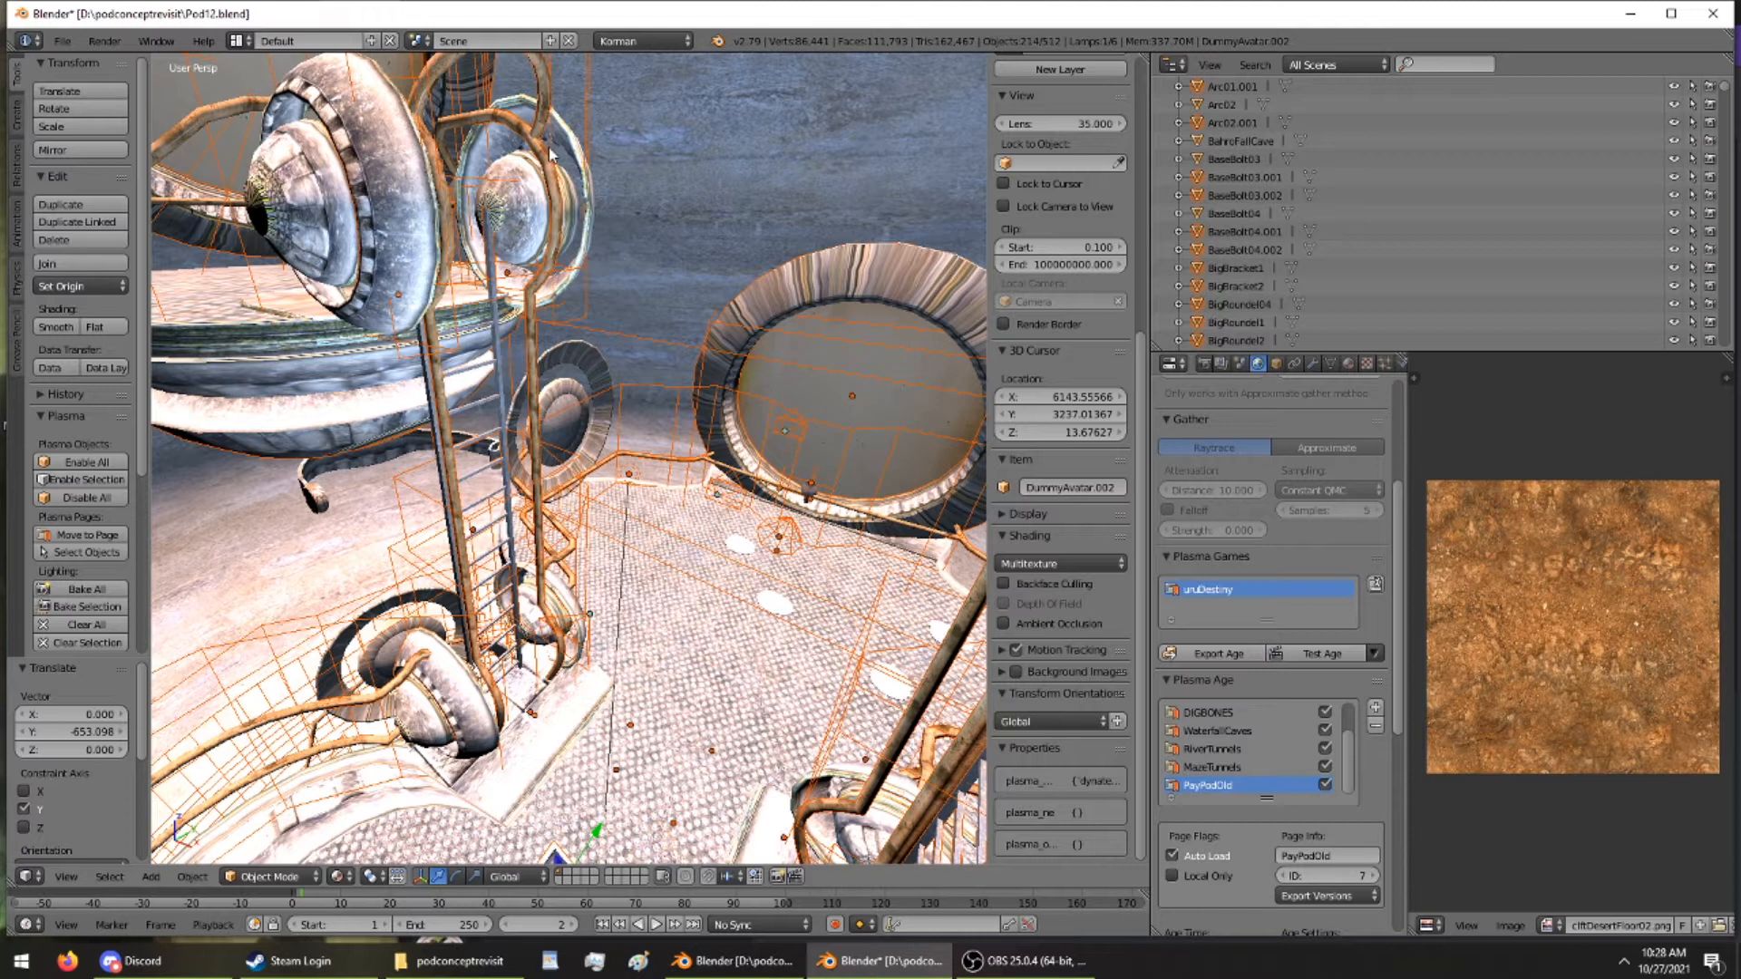
Save Pod12.blend over the existing file and close the PayifernPodAskew.blend window
key("ctrl+s")
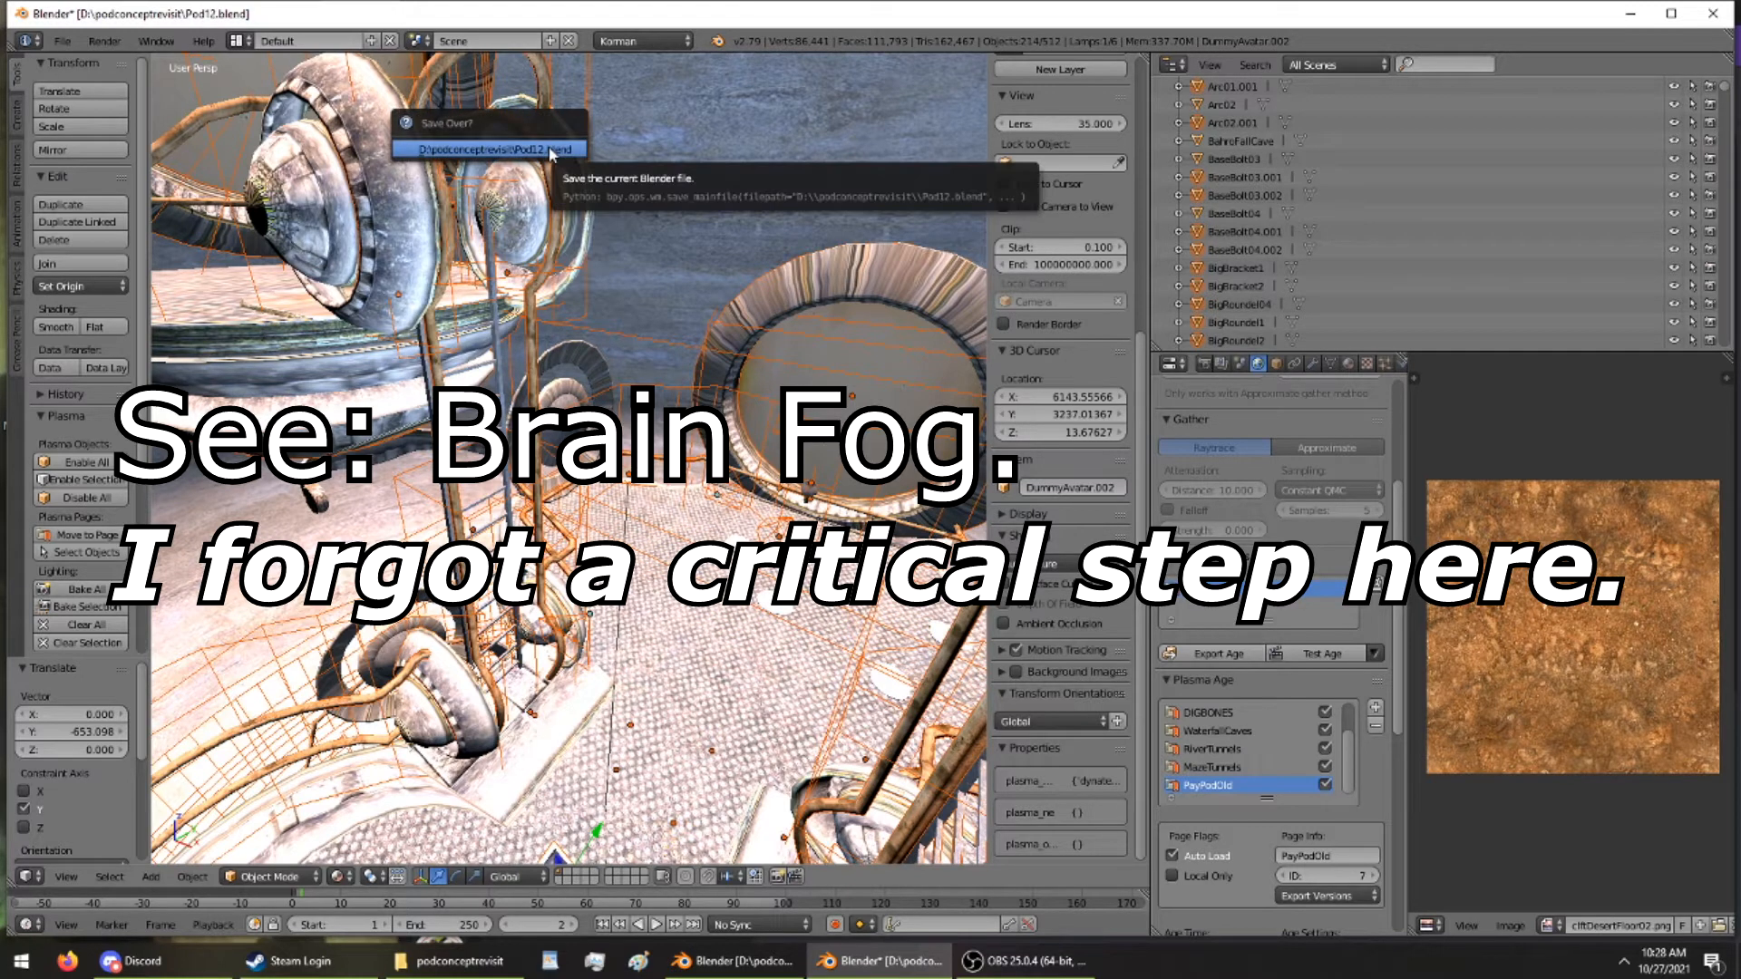
left_click(551, 152)
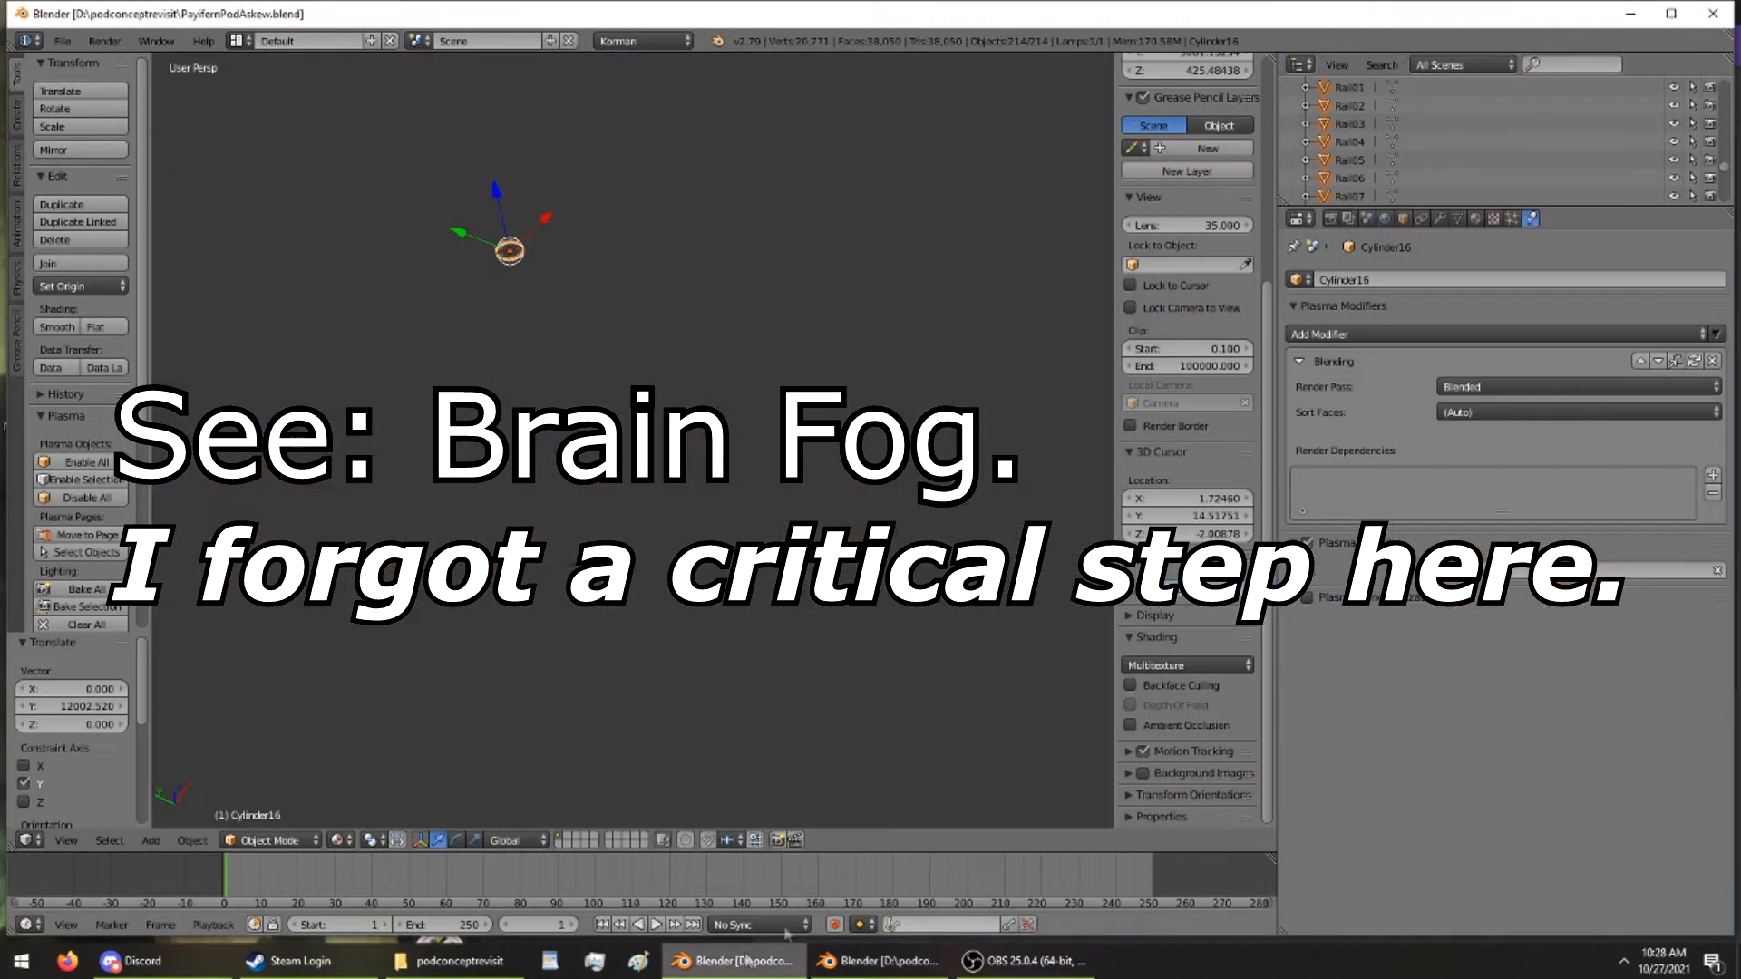
left_click(730, 962)
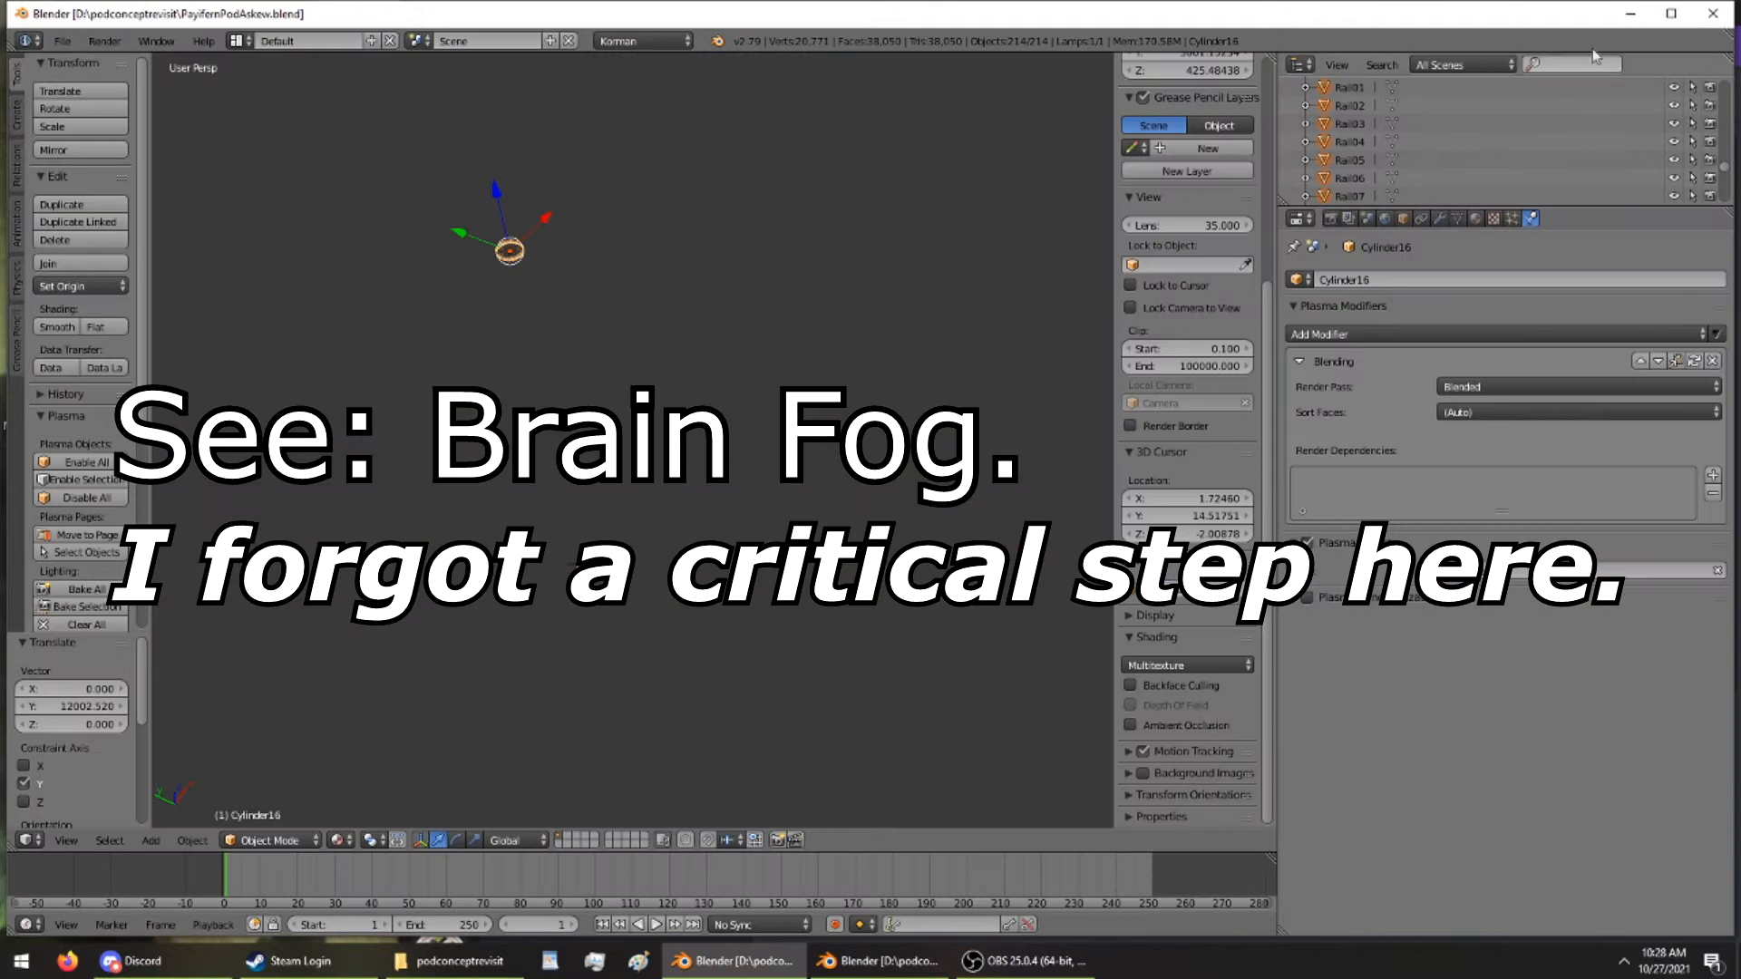
left_click(1712, 13)
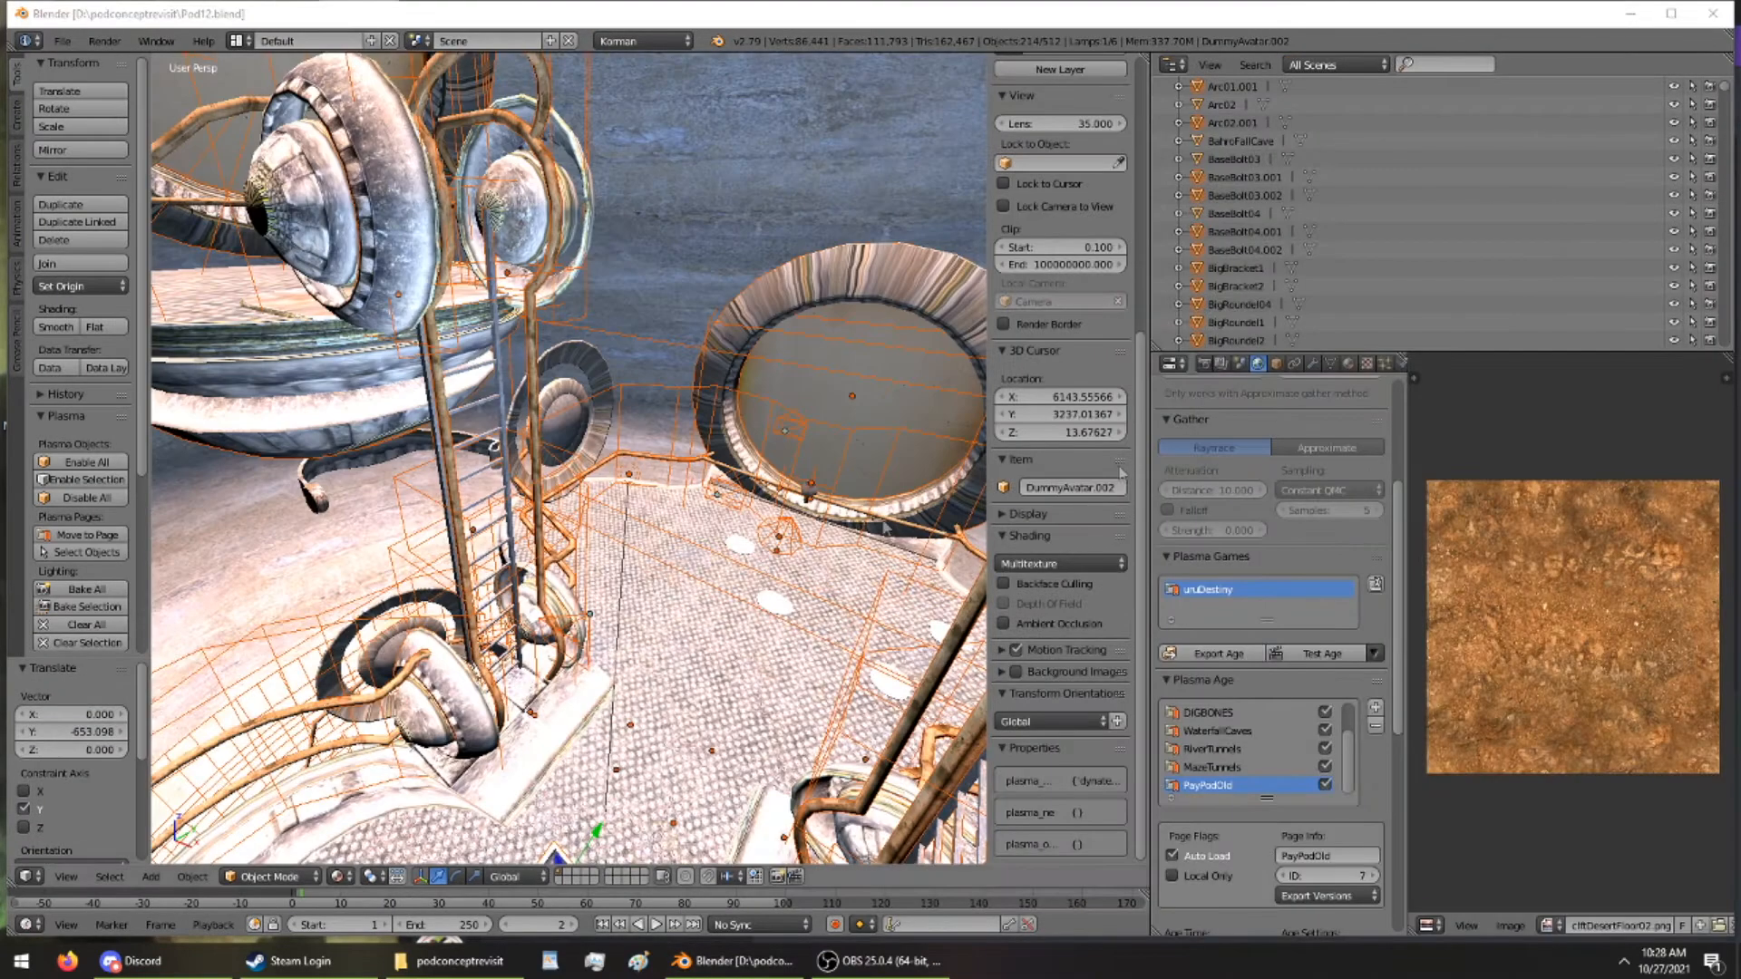
Export the age and filter the Outliner for "mtstat"
left_click(1221, 653)
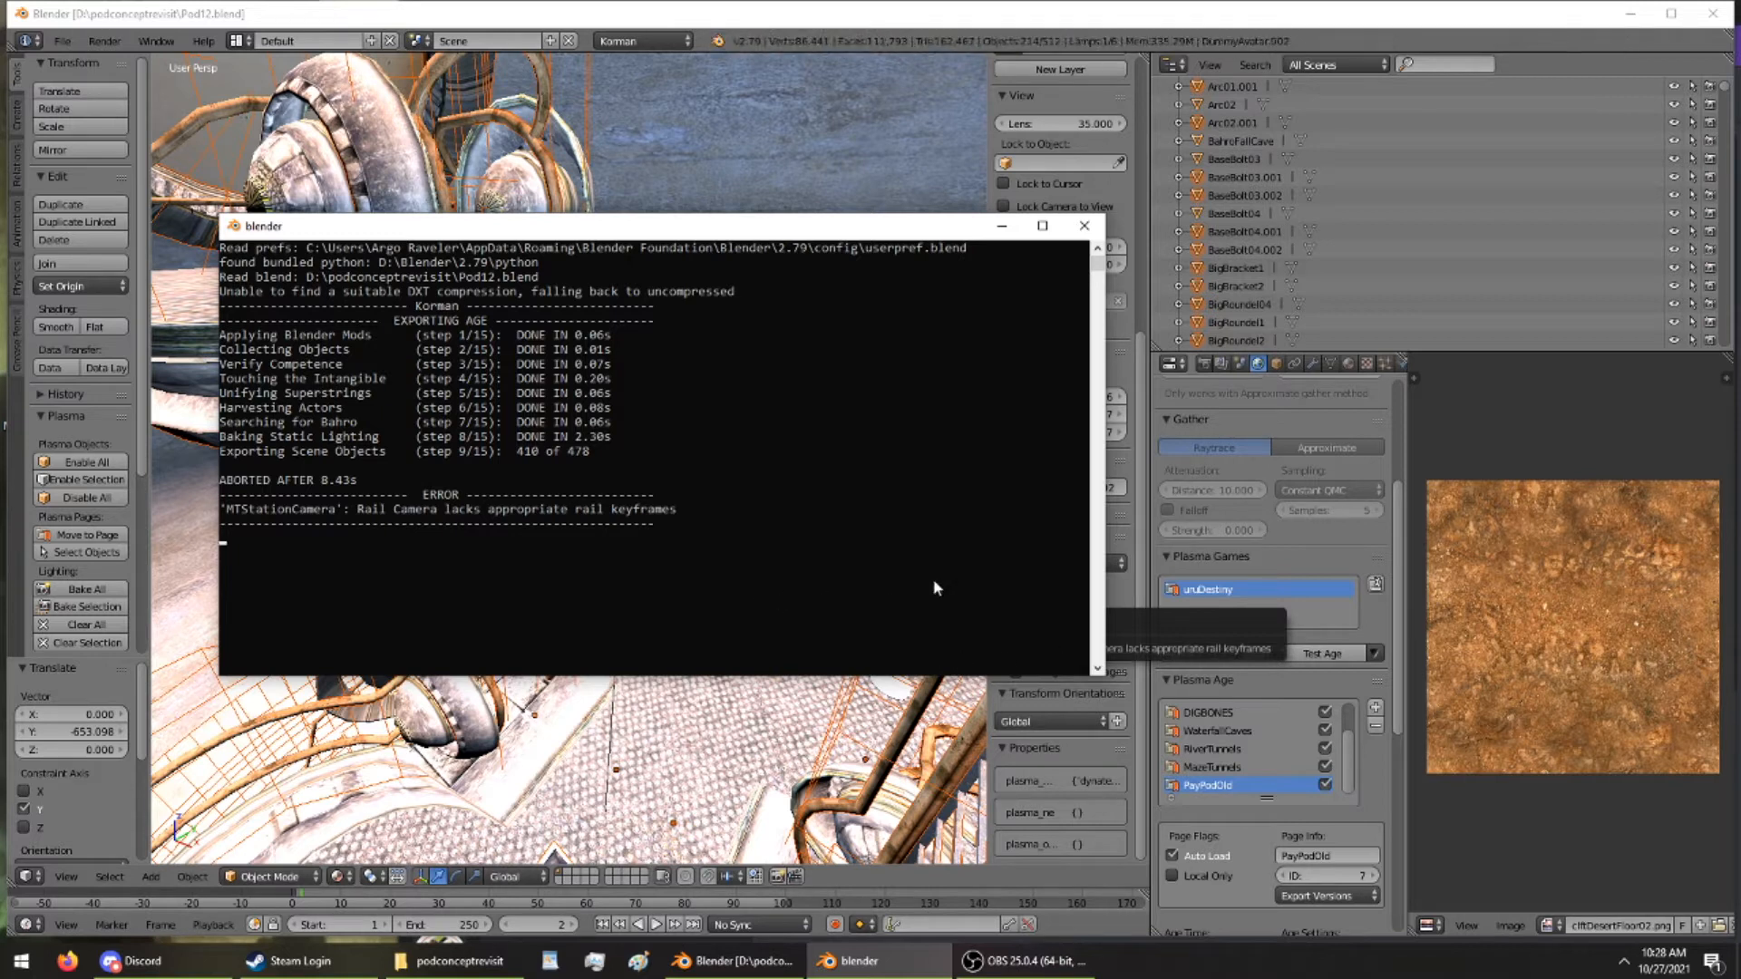
left_click(1315, 428)
type("mtstat")
key("Return")
Delete MTStationCamRegion, MTStationCamera and MTStationCamera.Target from the scene
left_click(1233, 106)
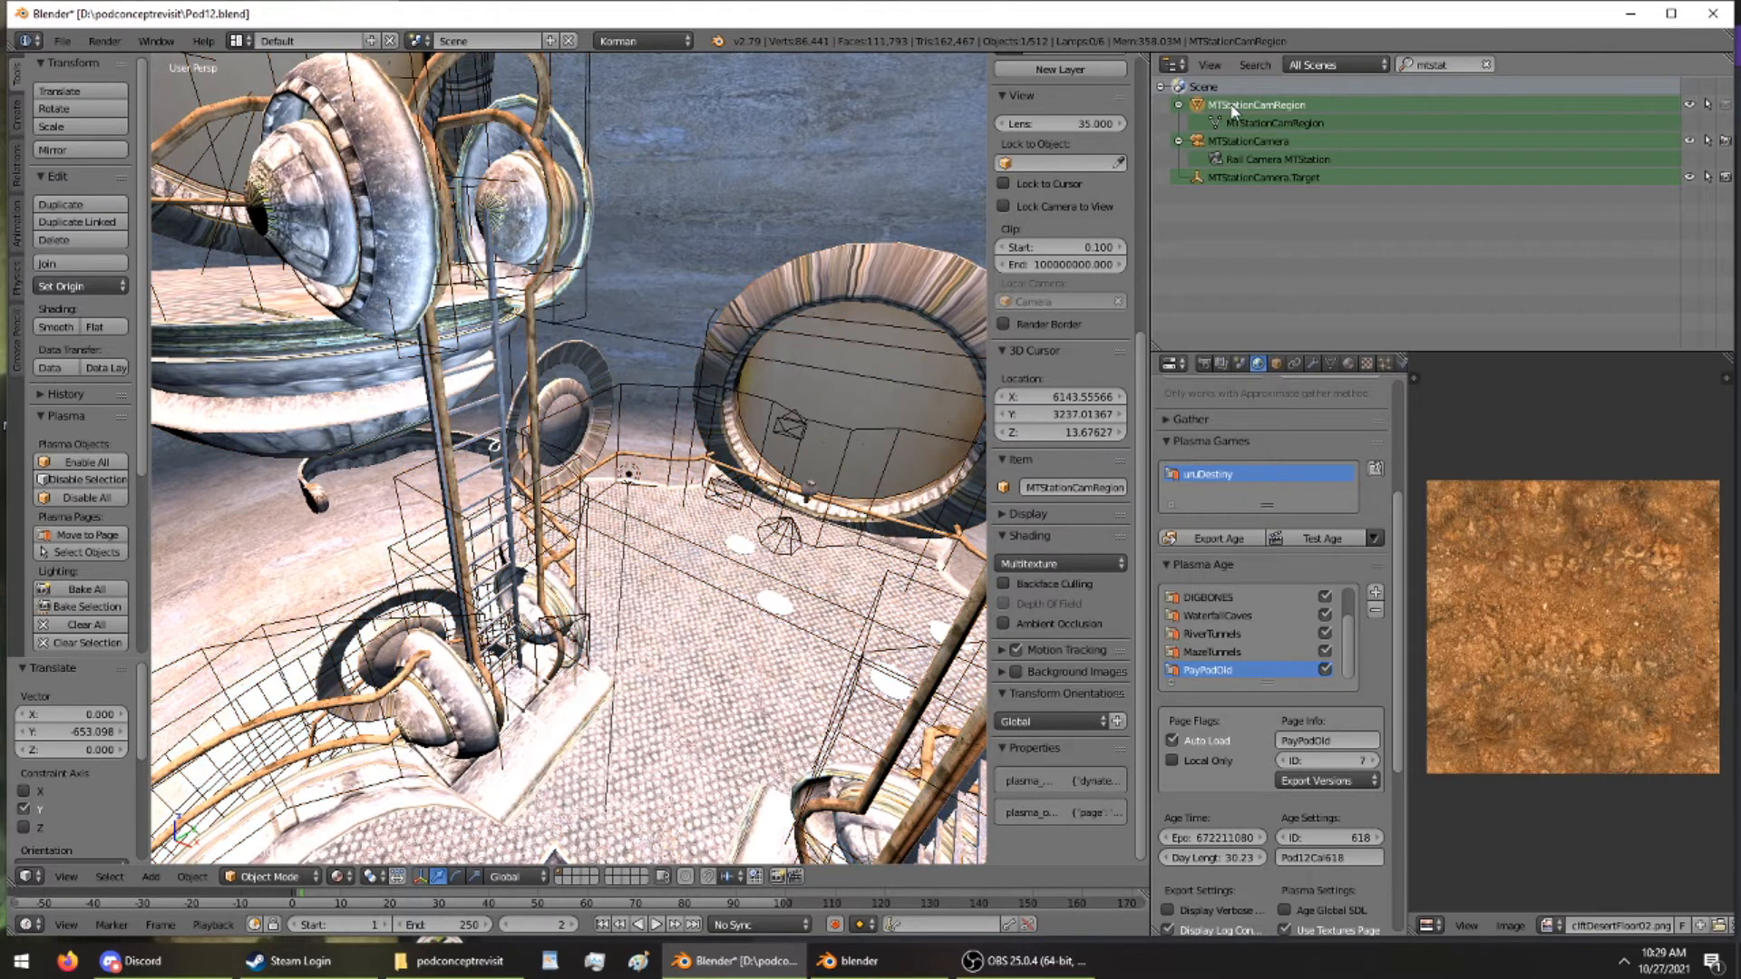
key("x")
left_click(798, 272)
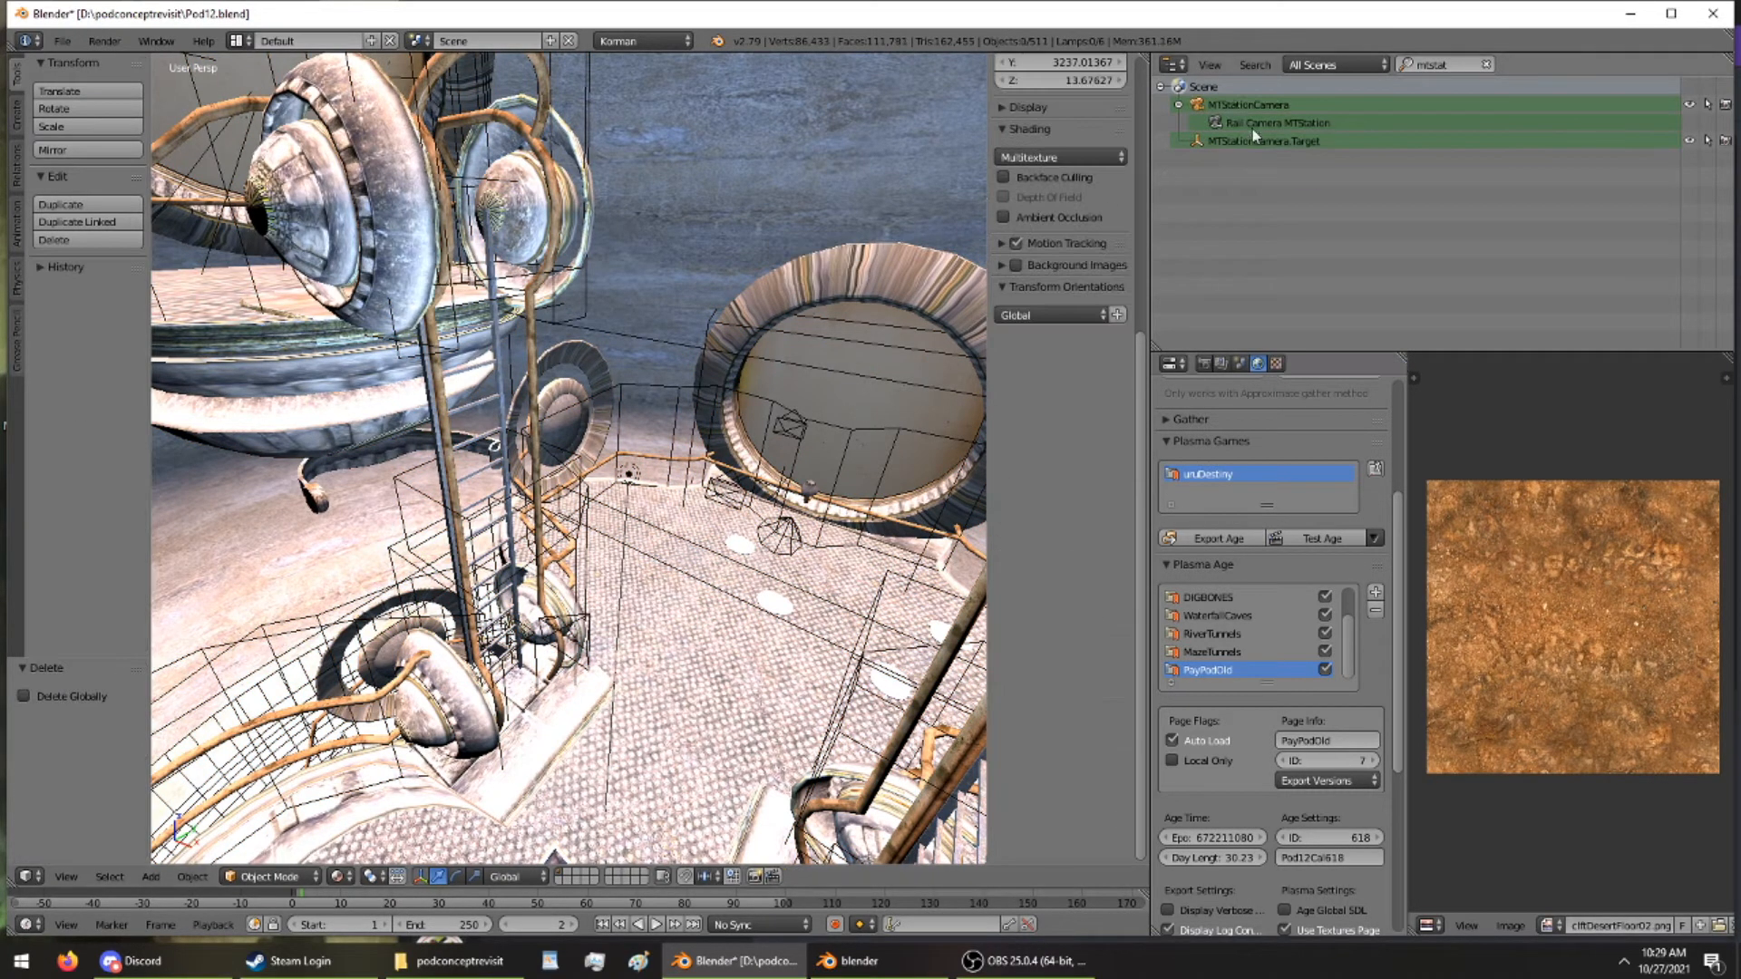
key("x")
left_click(798, 272)
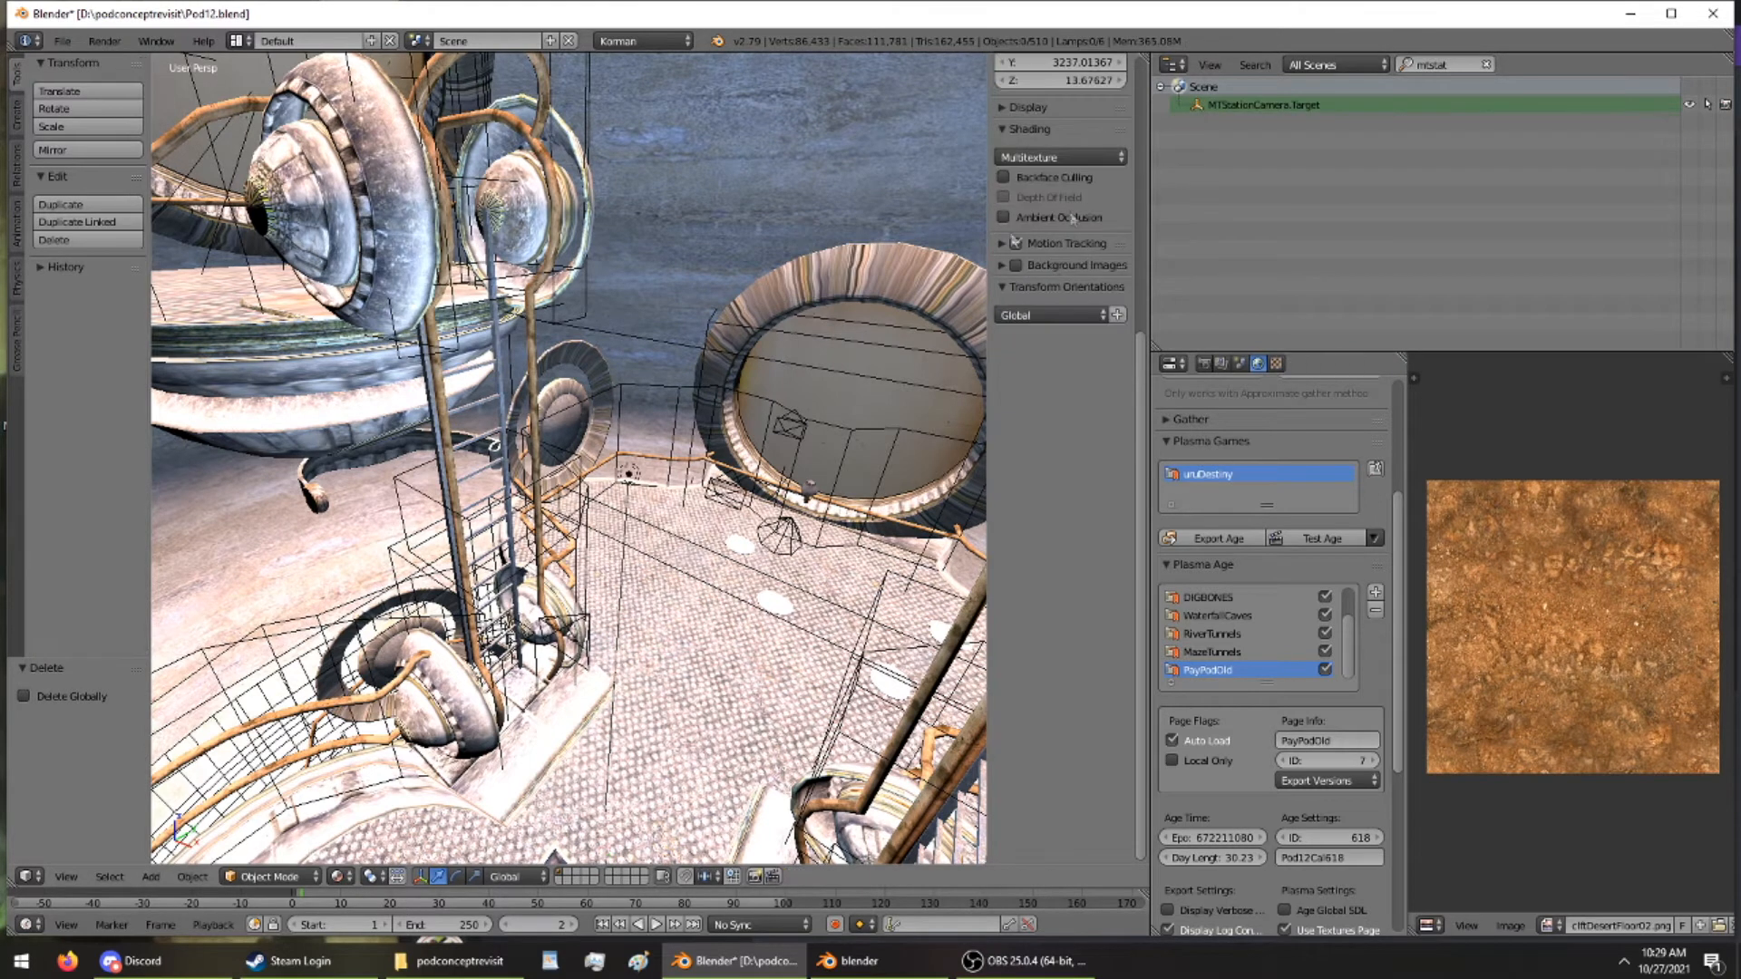
left_click(1192, 107)
key("x")
left_click(787, 264)
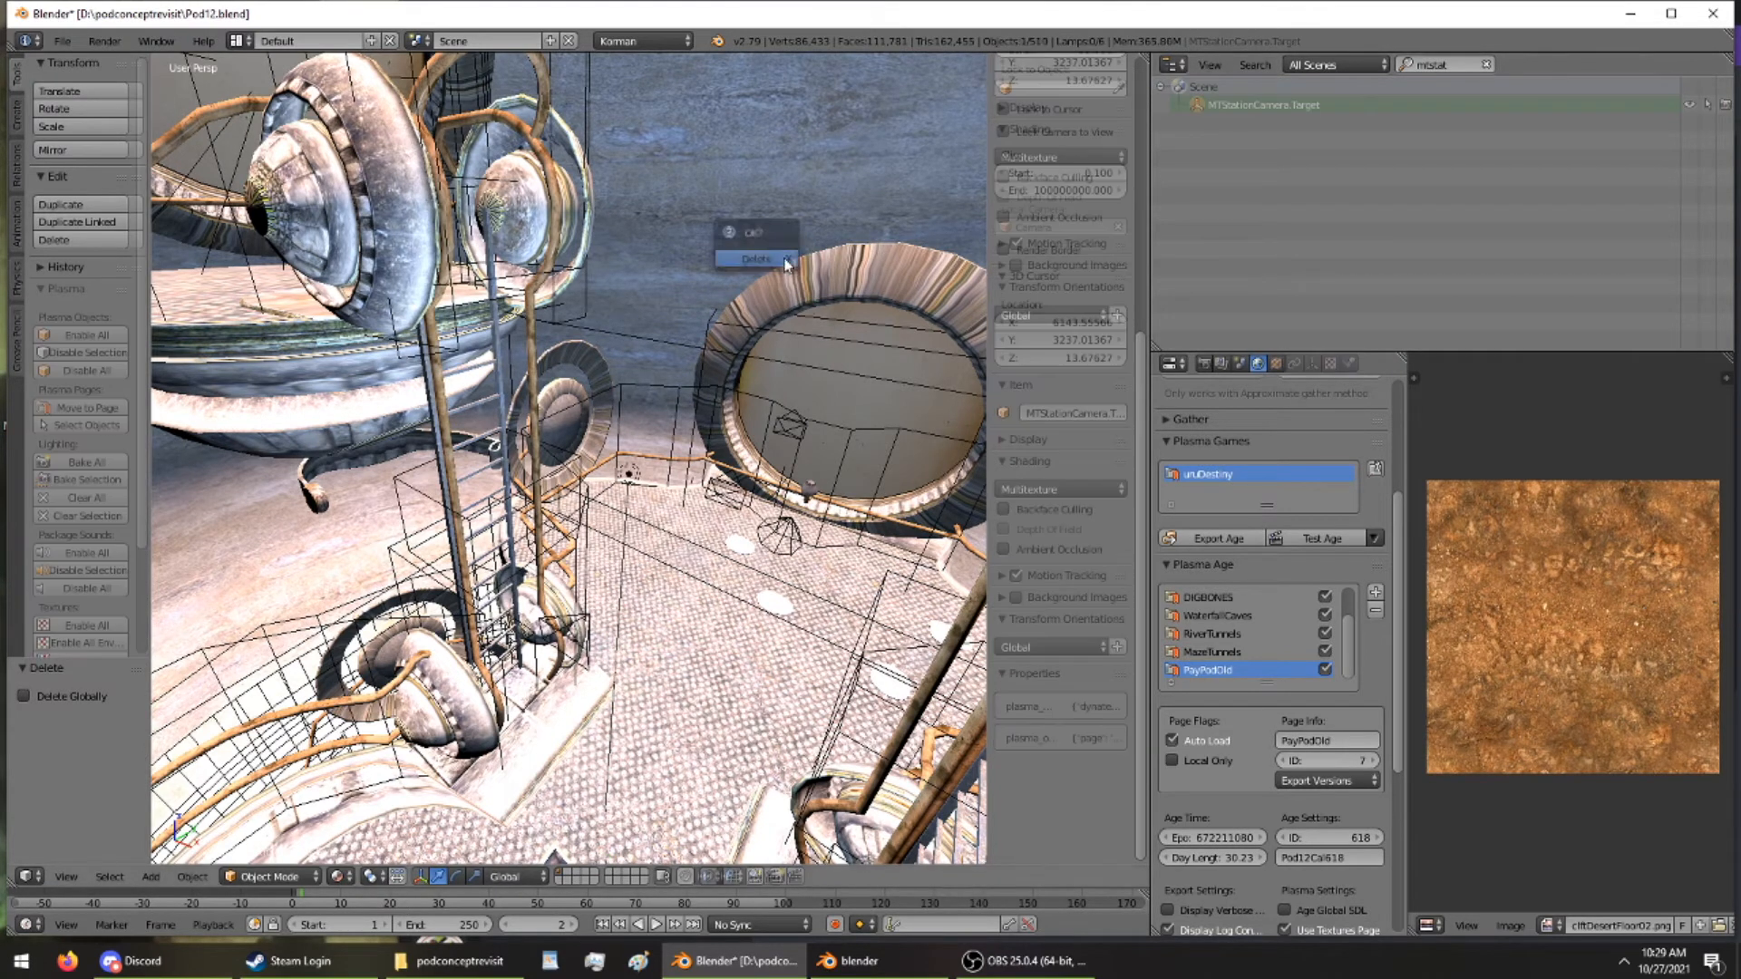
Save the Pod12.blend file over the existing one
left_click(860, 961)
left_click(1098, 781)
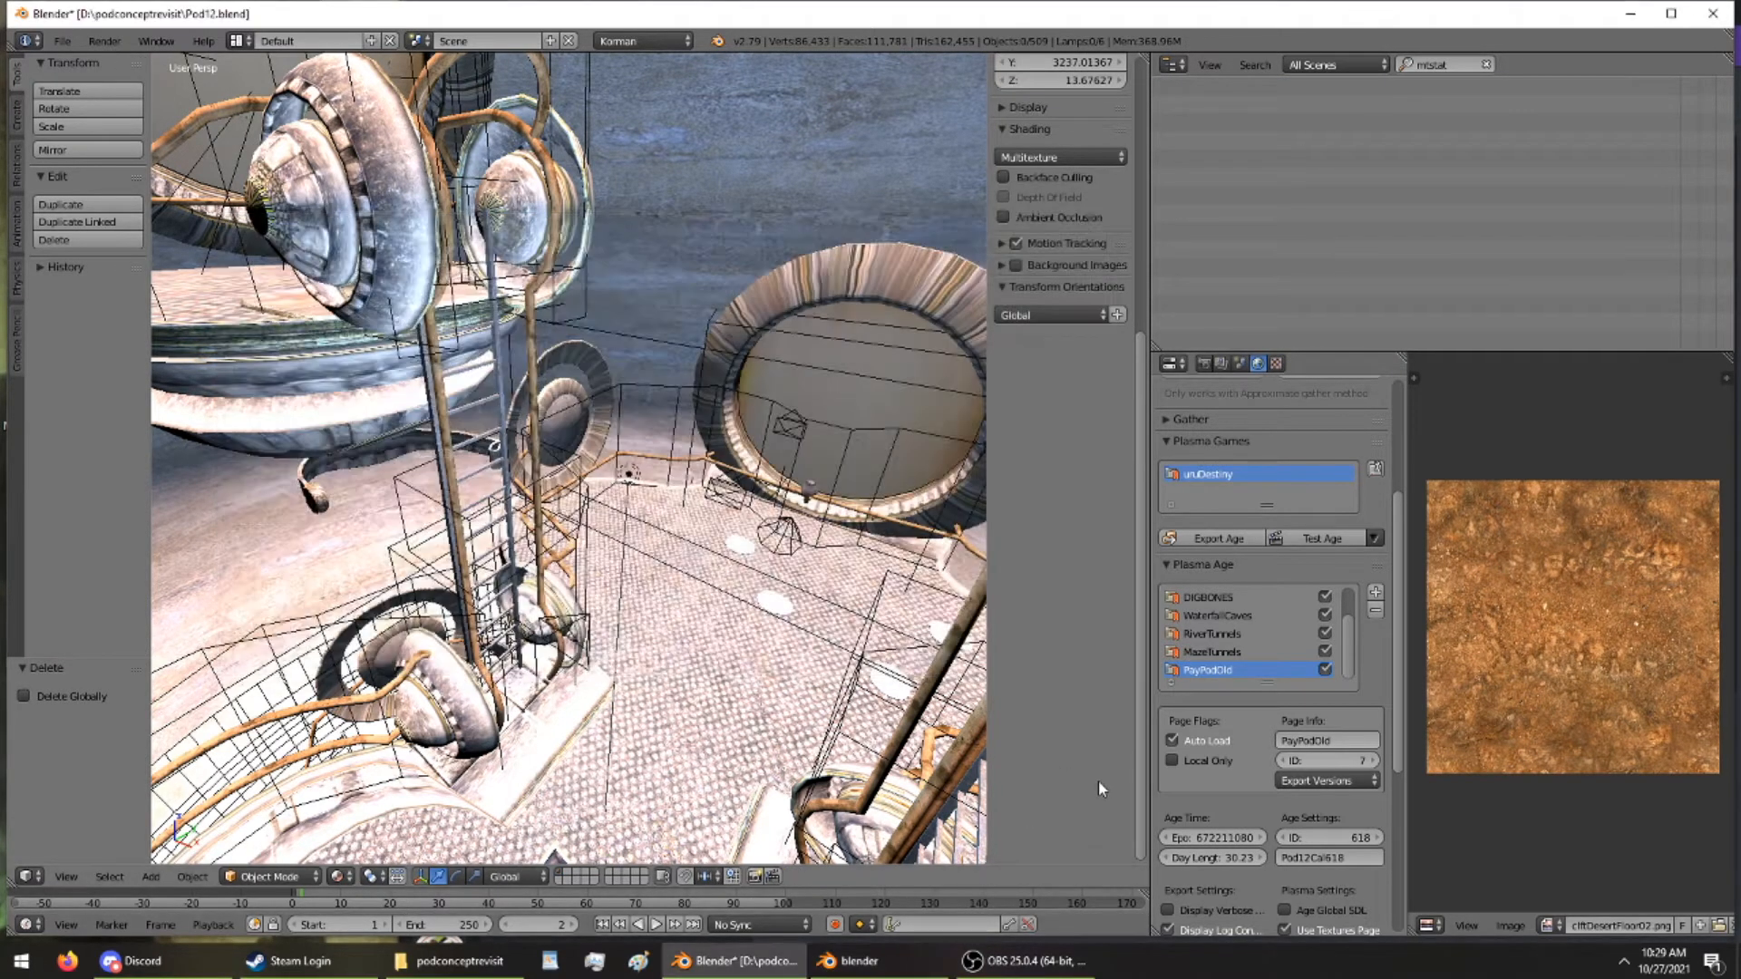
key("ctrl+s")
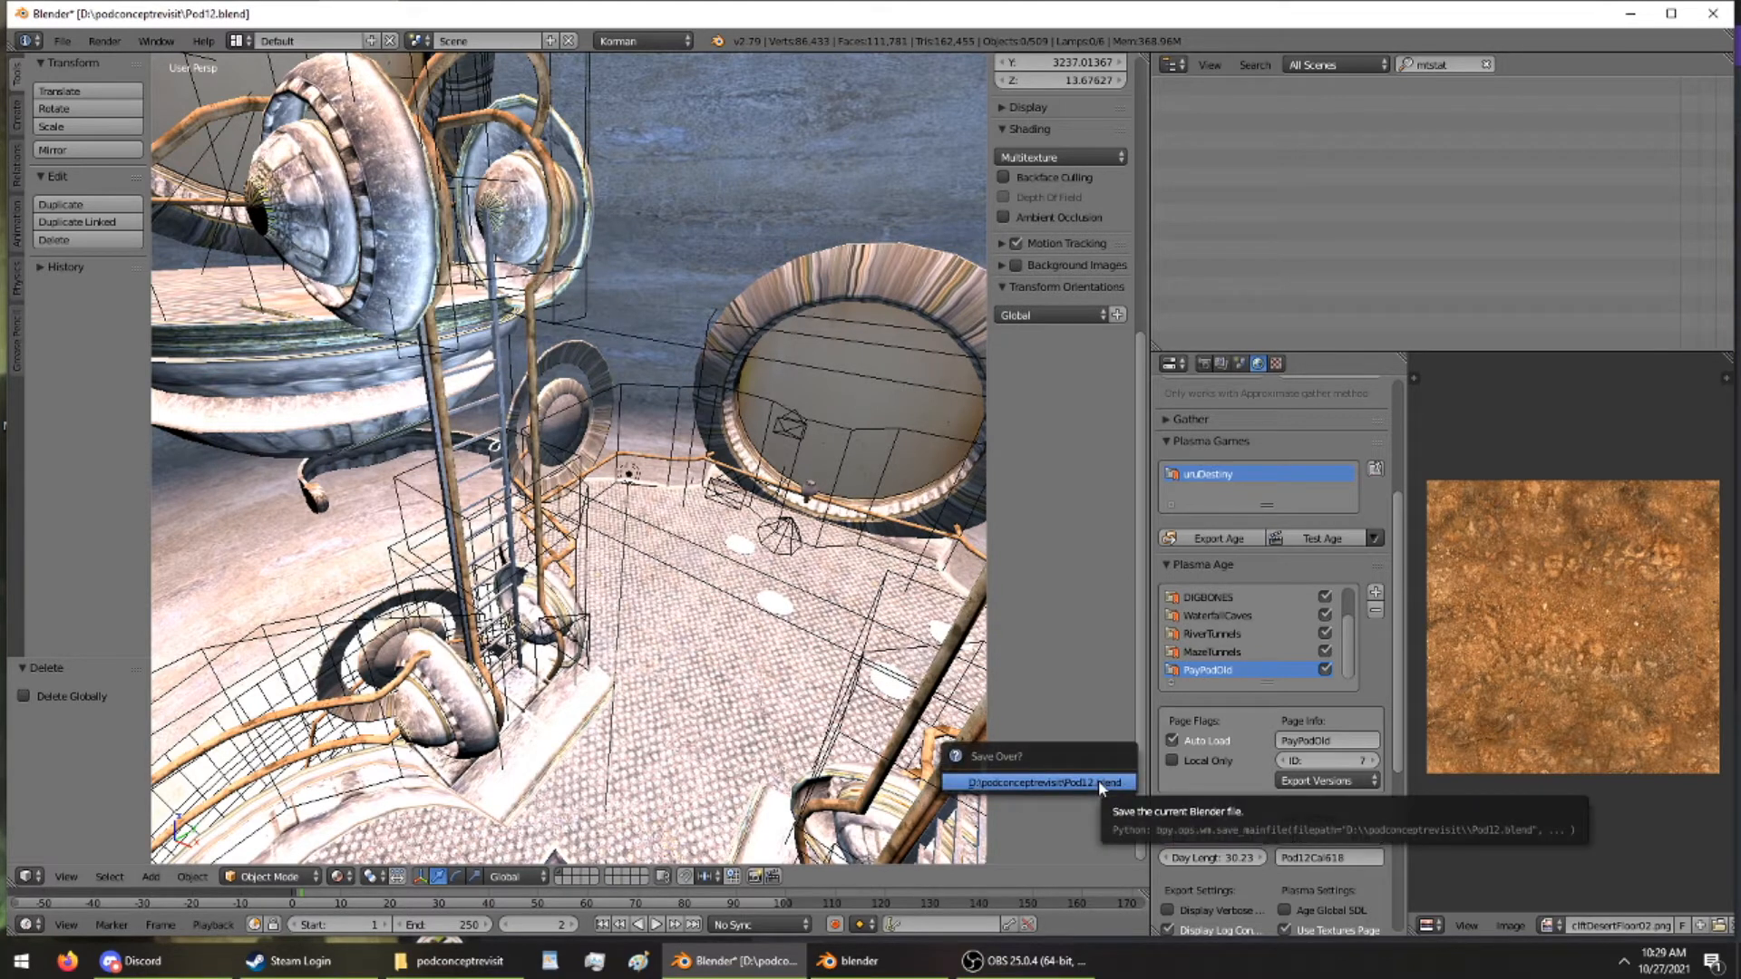
left_click(1098, 780)
Quit Blender by closing its console window, restart it and reopen Pod12.blend
left_click(879, 962)
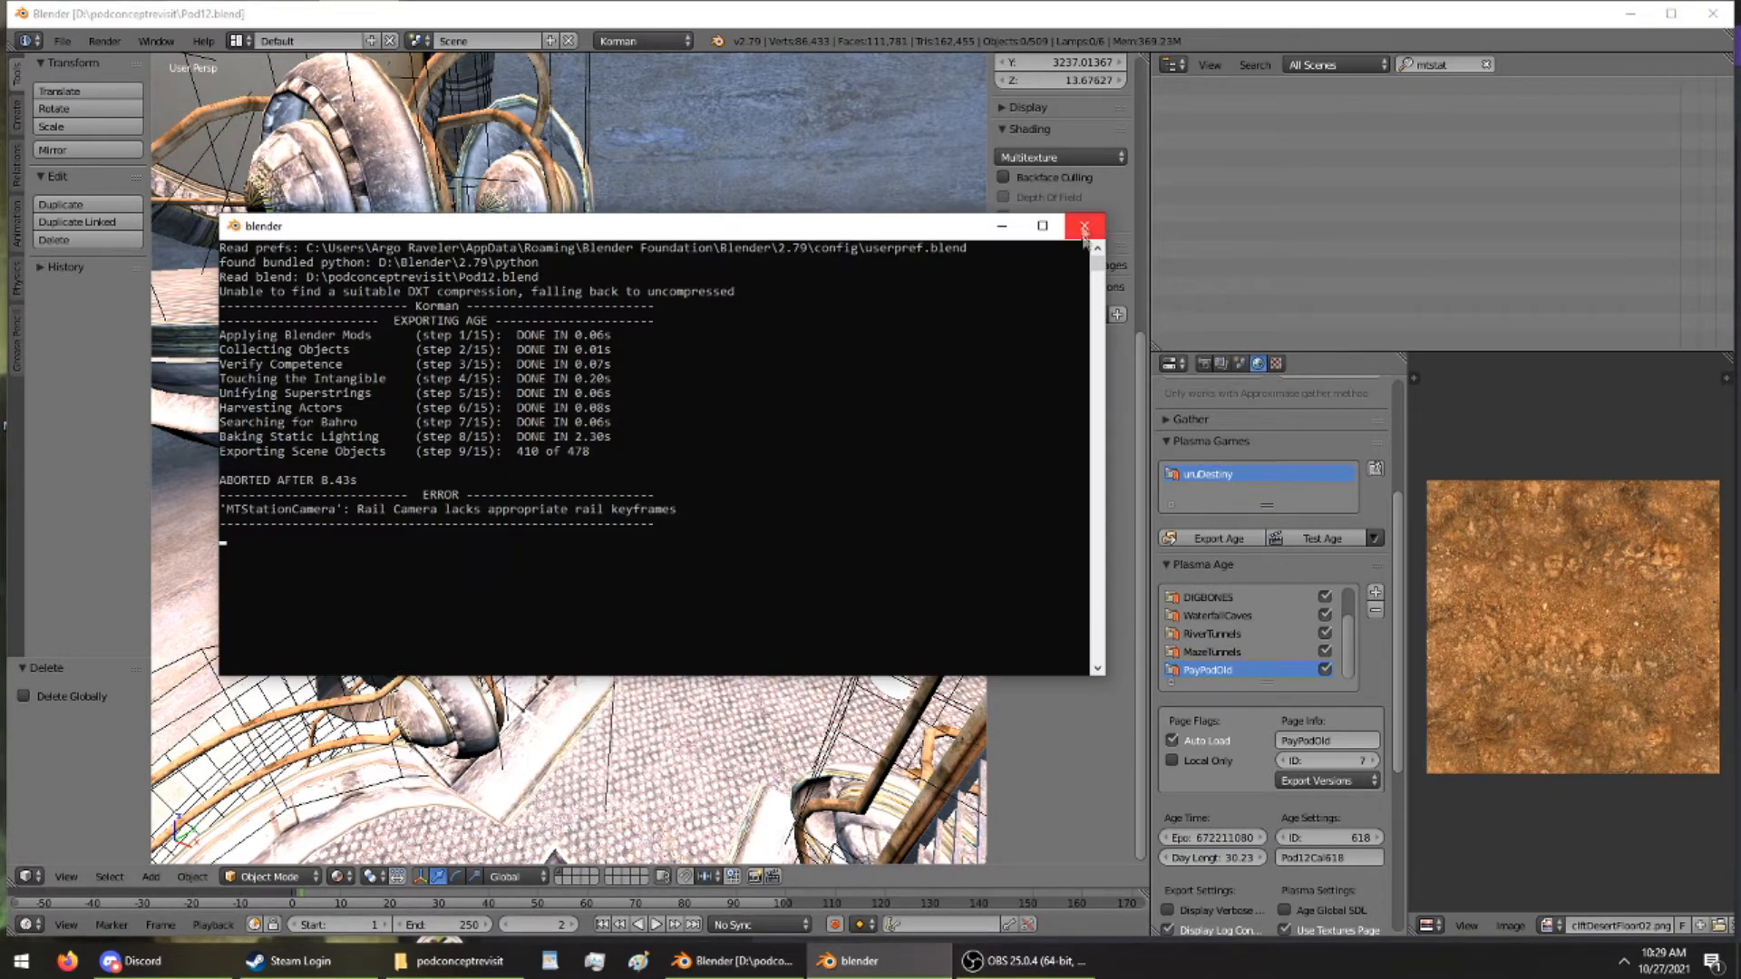
left_click(1084, 228)
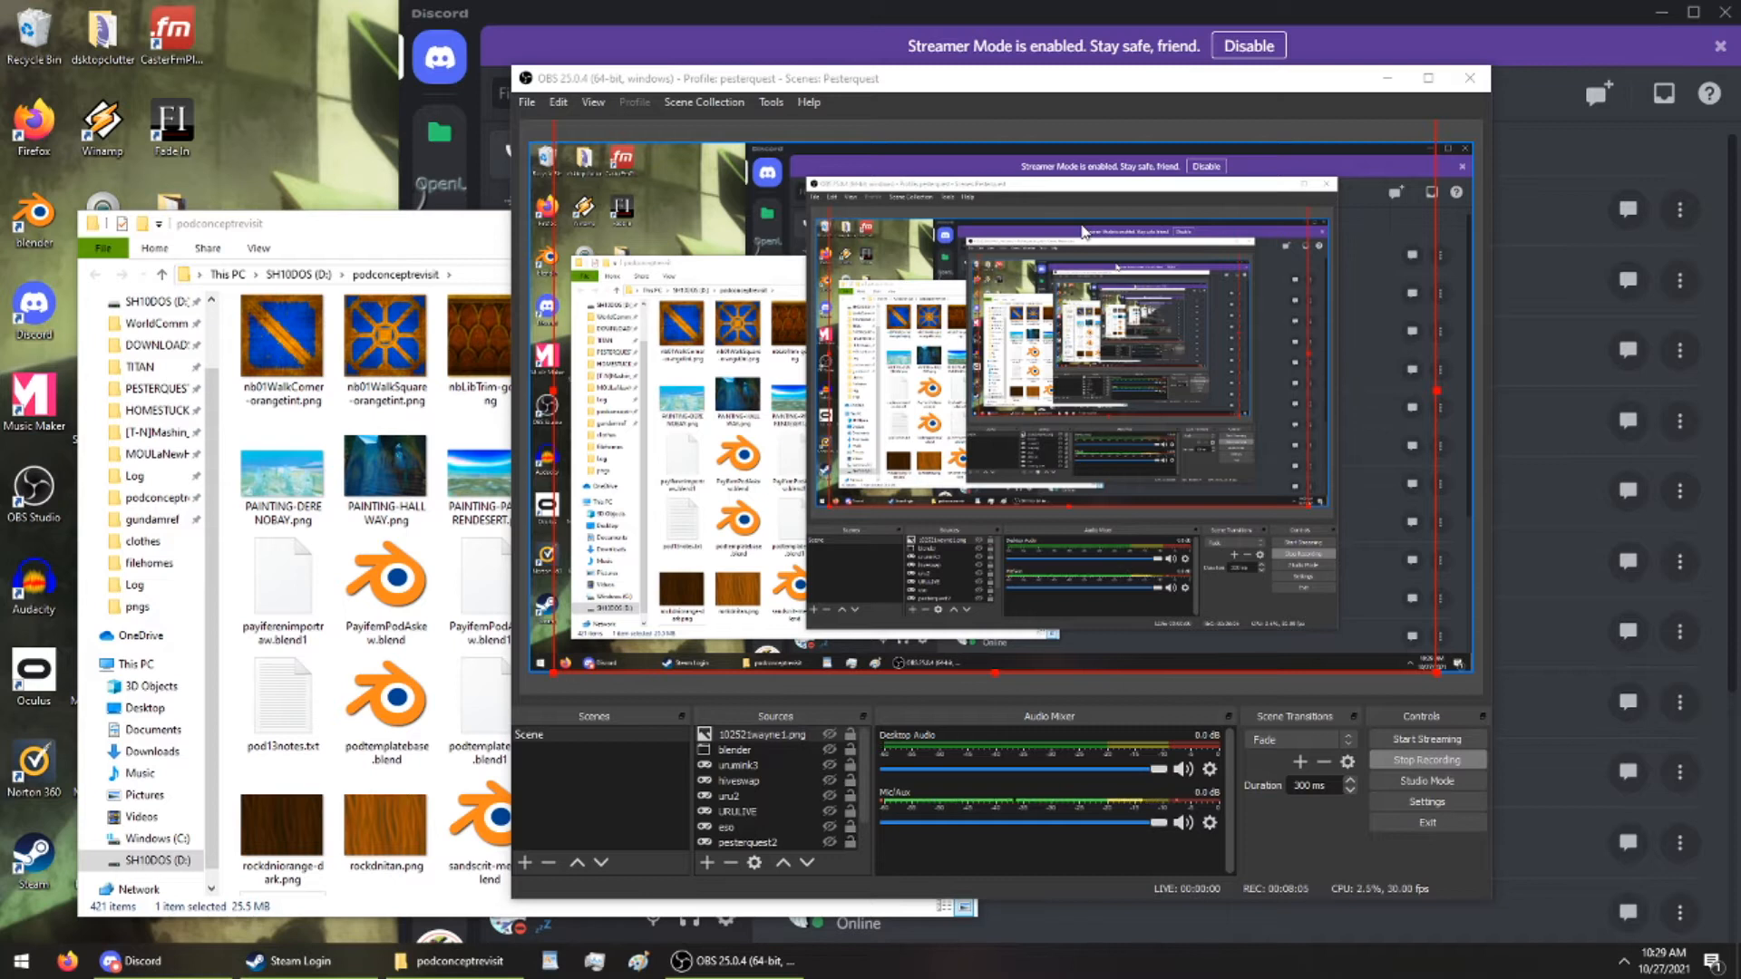
left_click(22, 961)
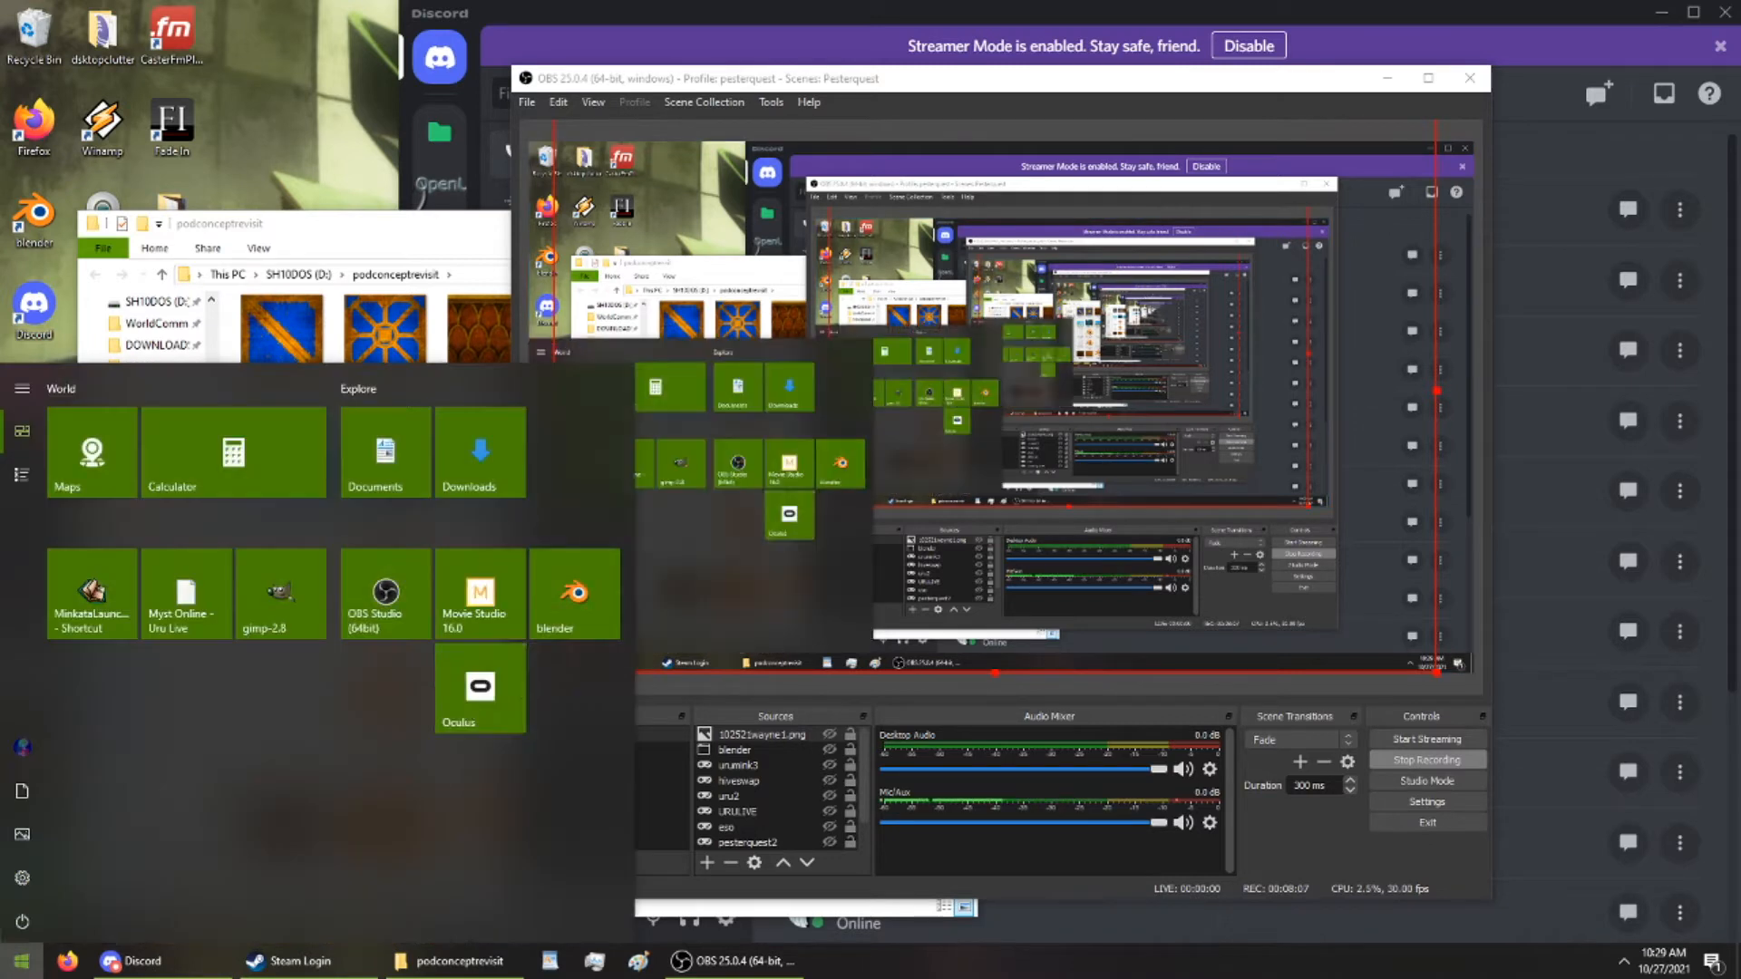
left_click(575, 599)
left_click(1066, 571)
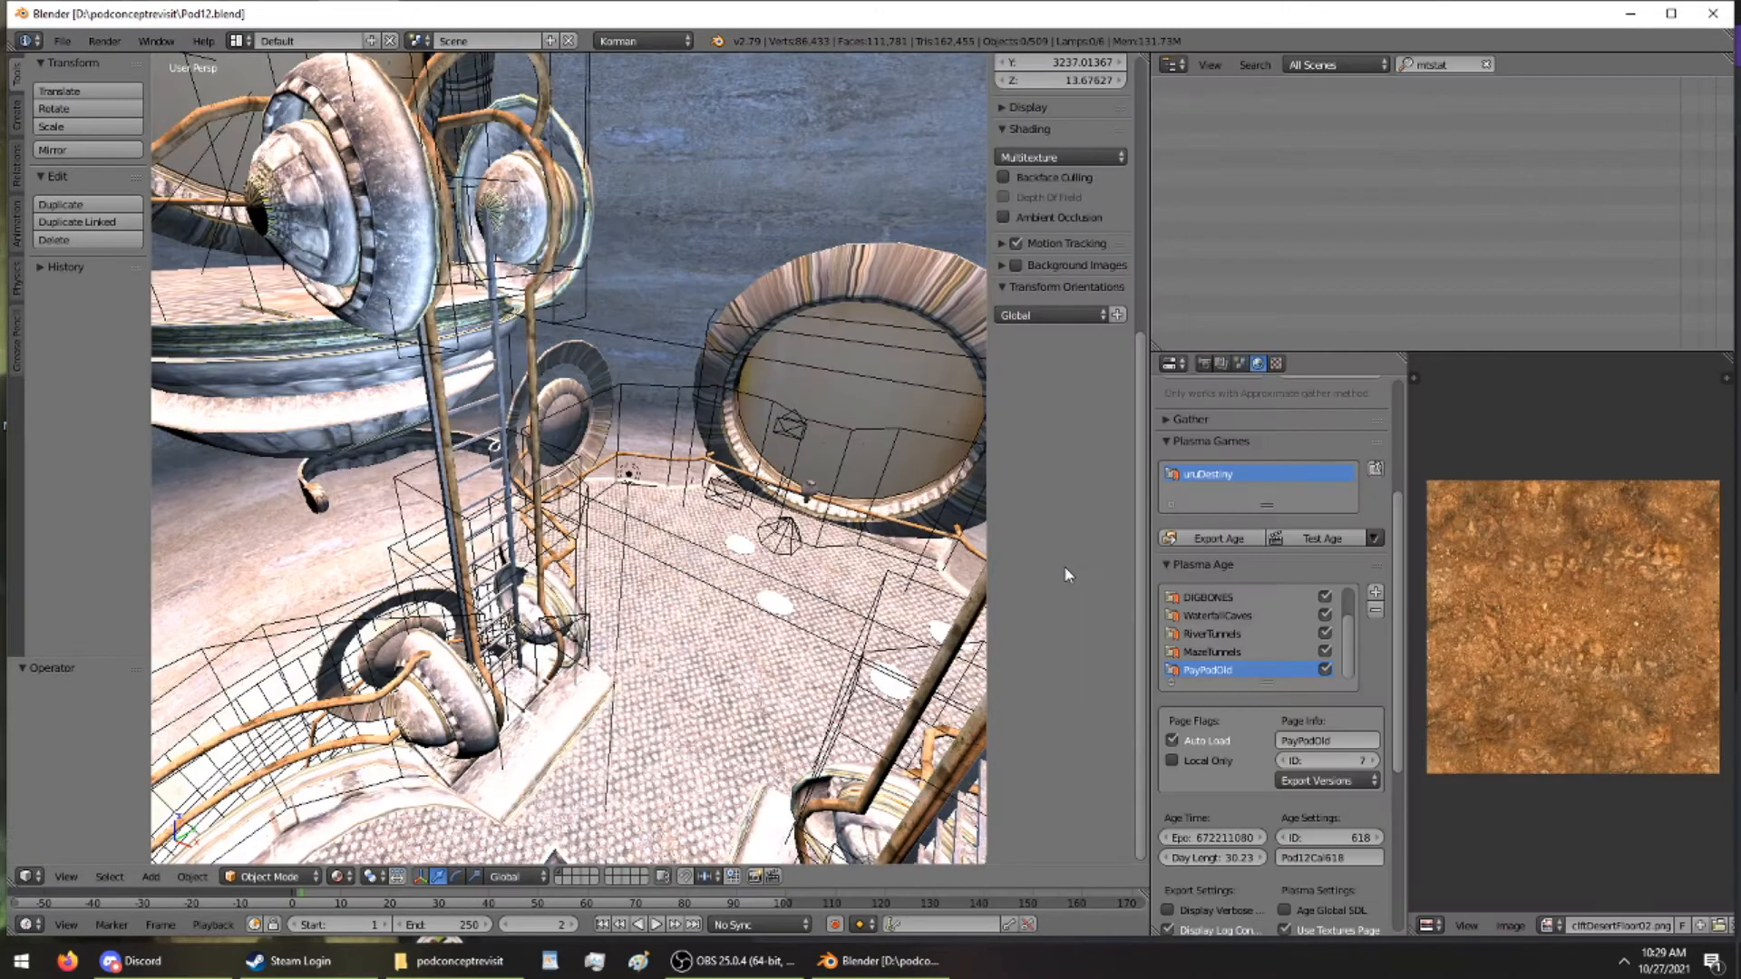
Save Pod12.blend over the existing file and clear the Outliner filter
key("ctrl+s")
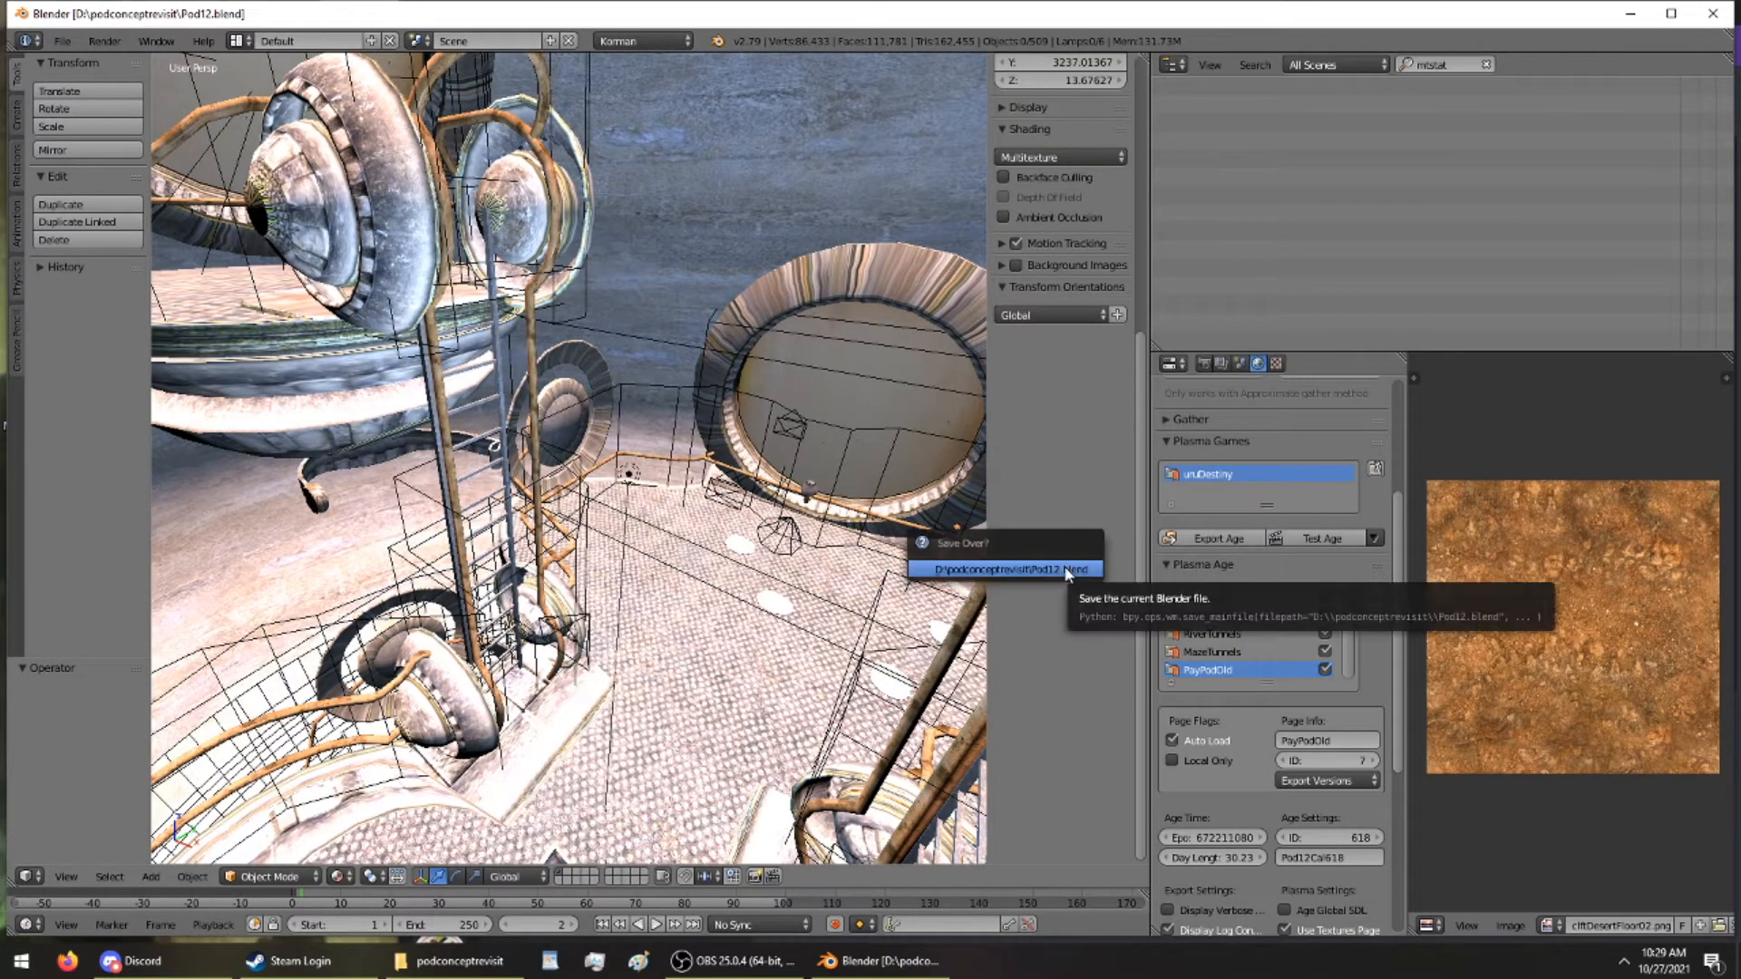
left_click(1068, 571)
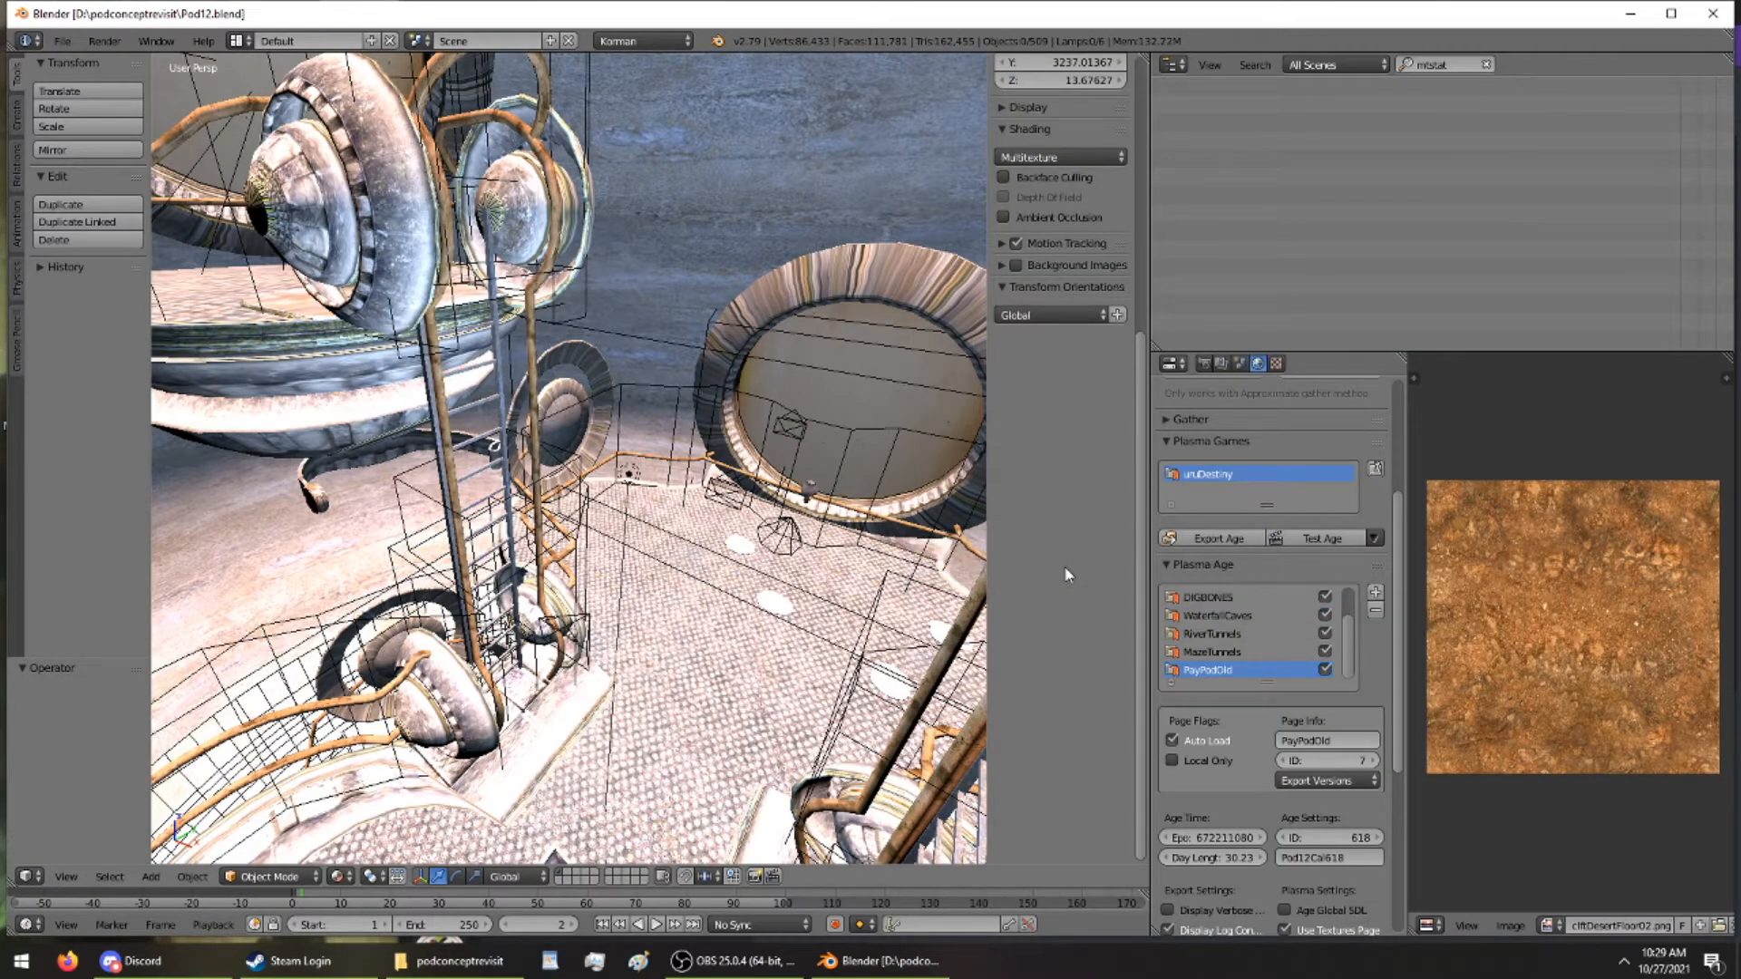
left_click(1486, 65)
Export the age and launch it in the game
left_click(1190, 537)
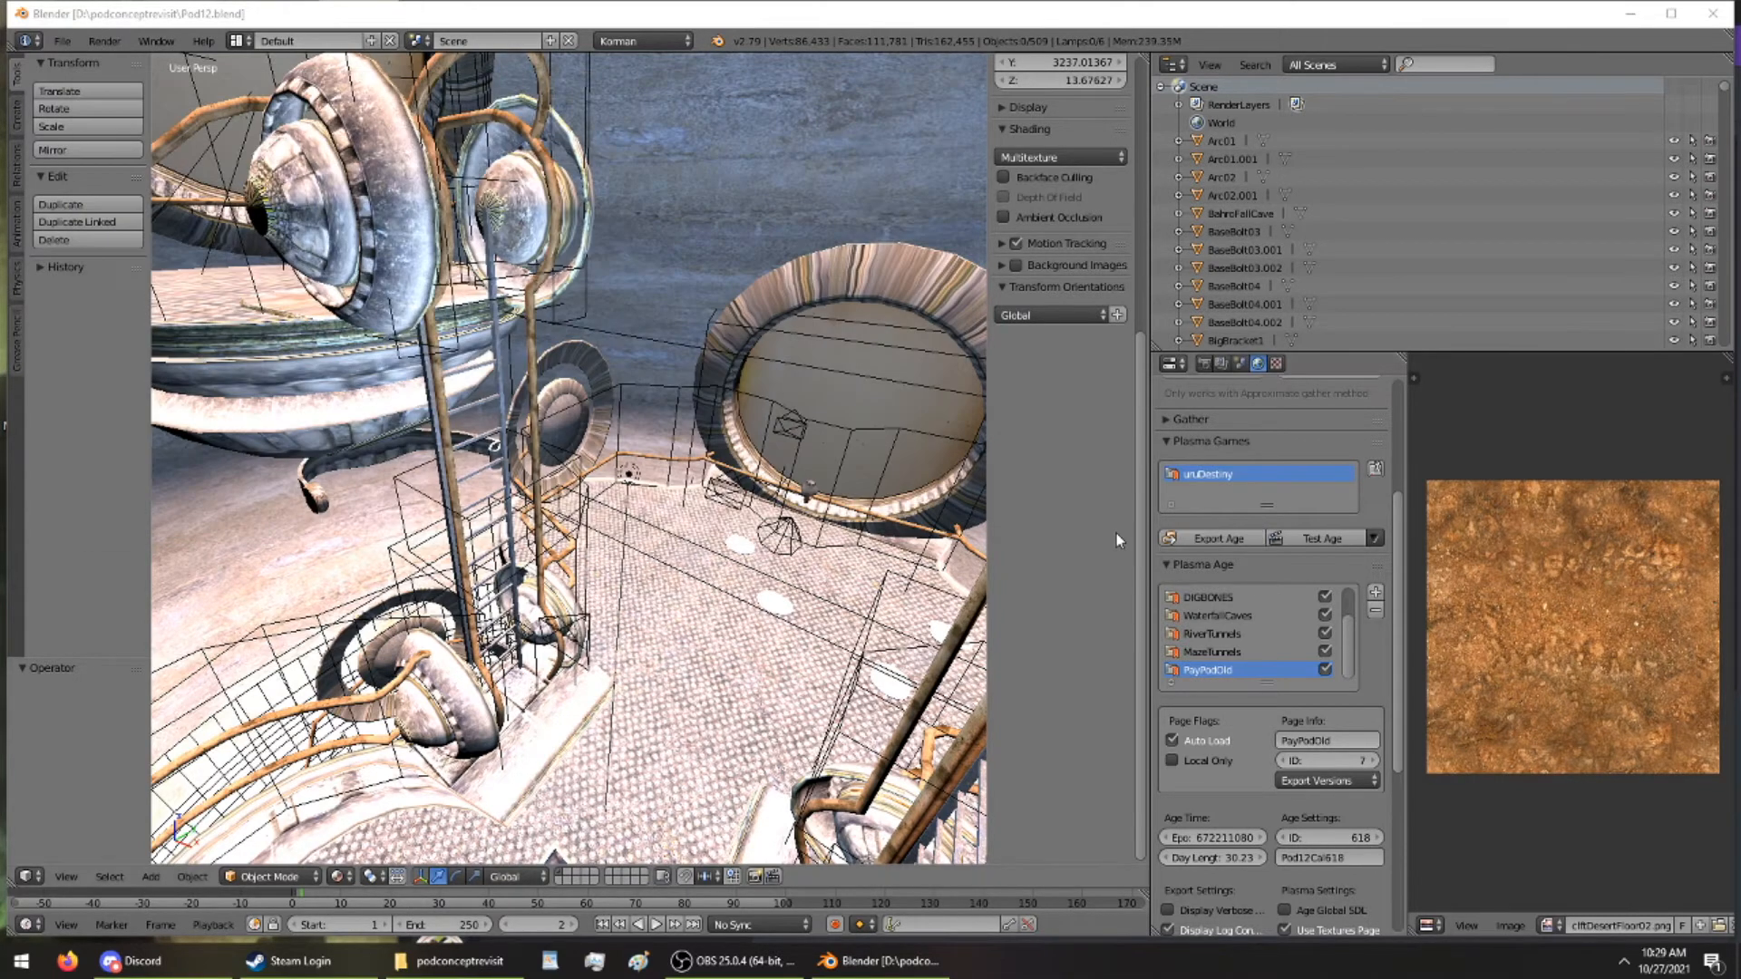
left_click(1376, 539)
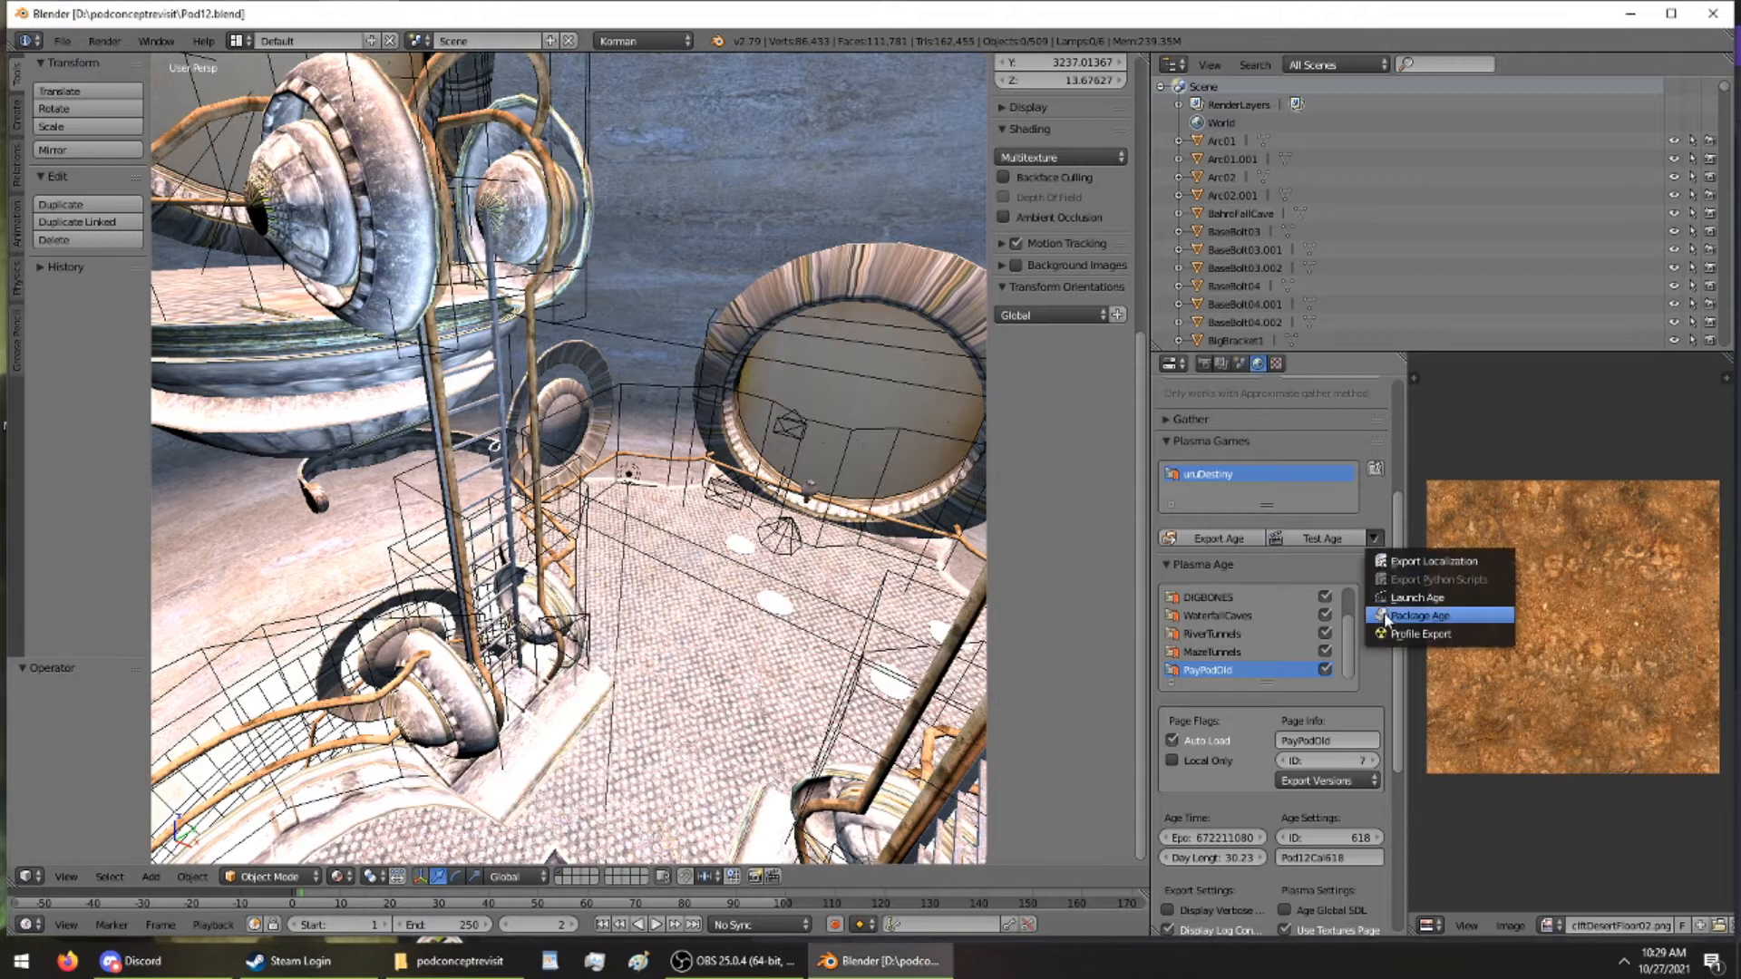
left_click(1380, 603)
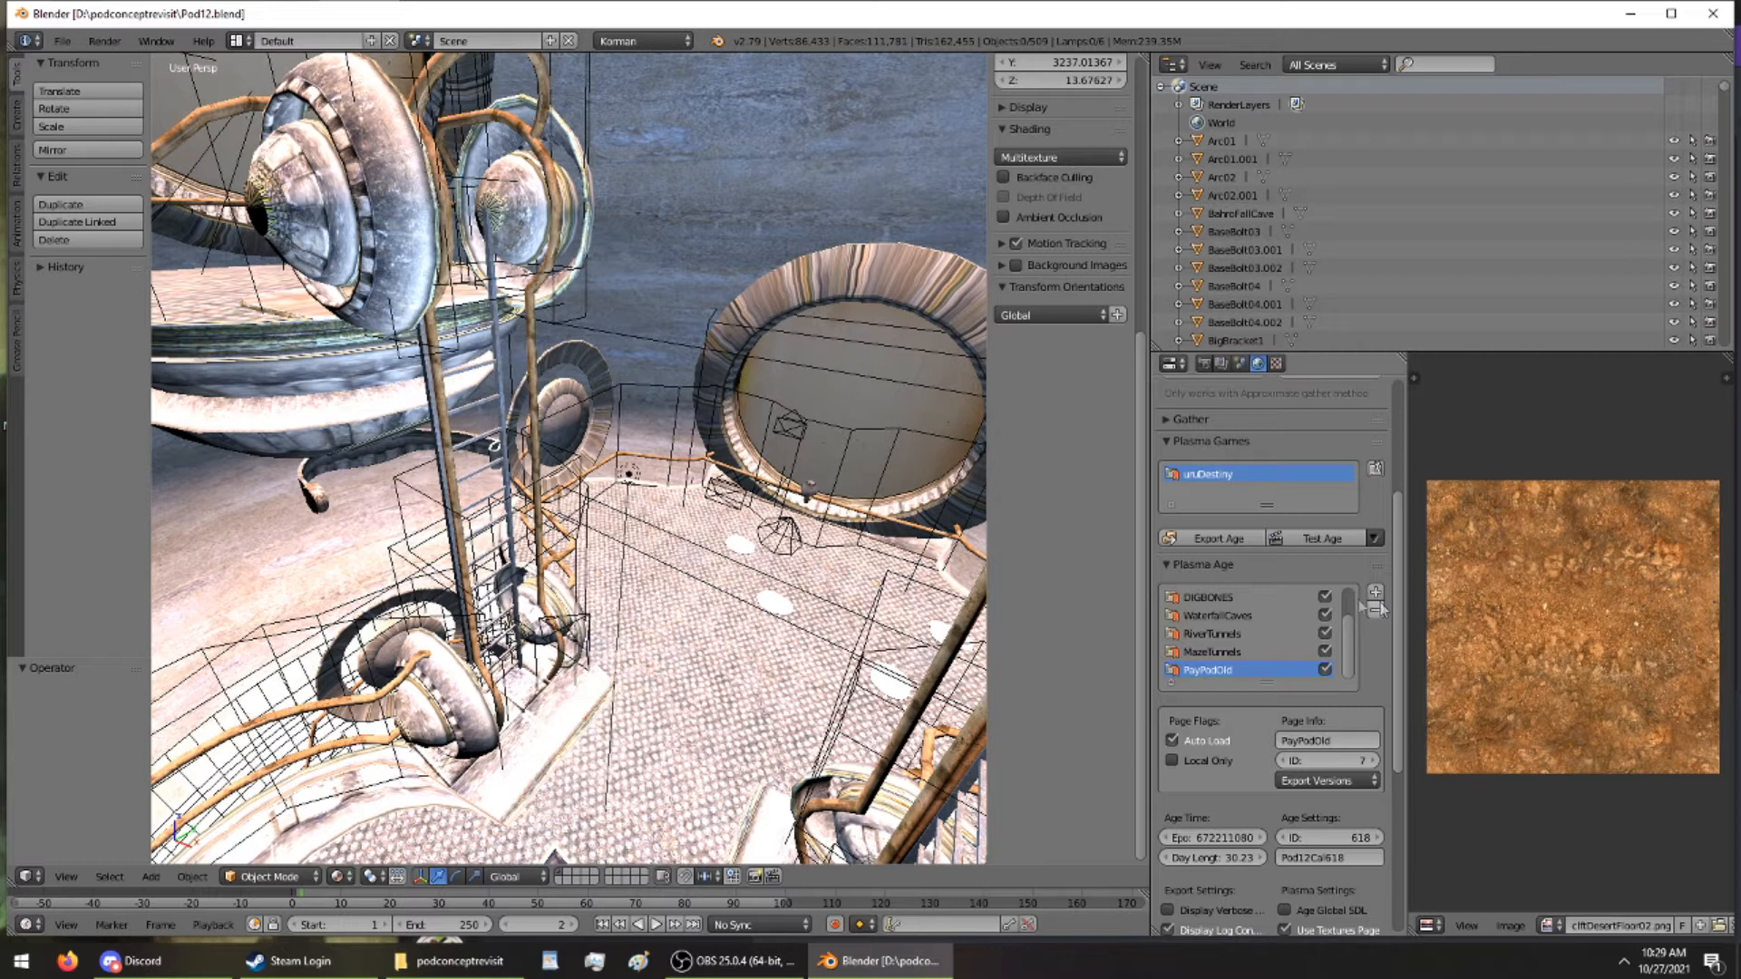
Check the Plasma modifiers and page assignment of MainPlatform01, and return to the Plasma age settings
right_click(698, 673)
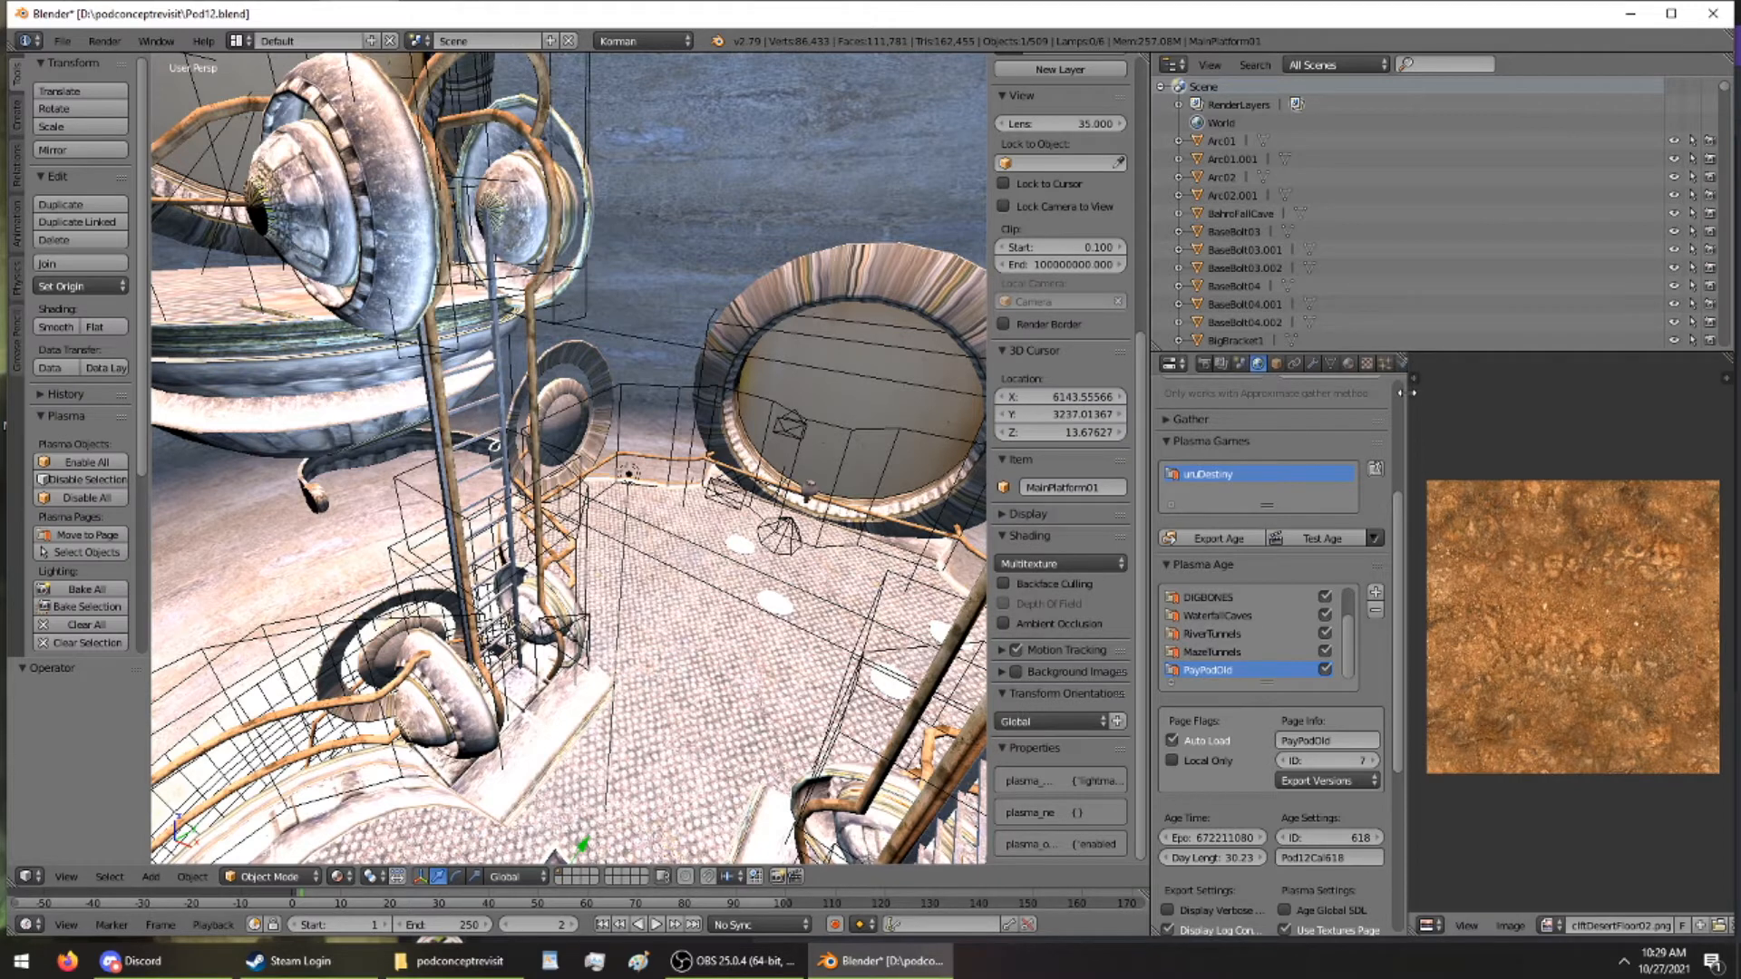
left_click_drag(1413, 393, 1422, 392)
left_click(1403, 363)
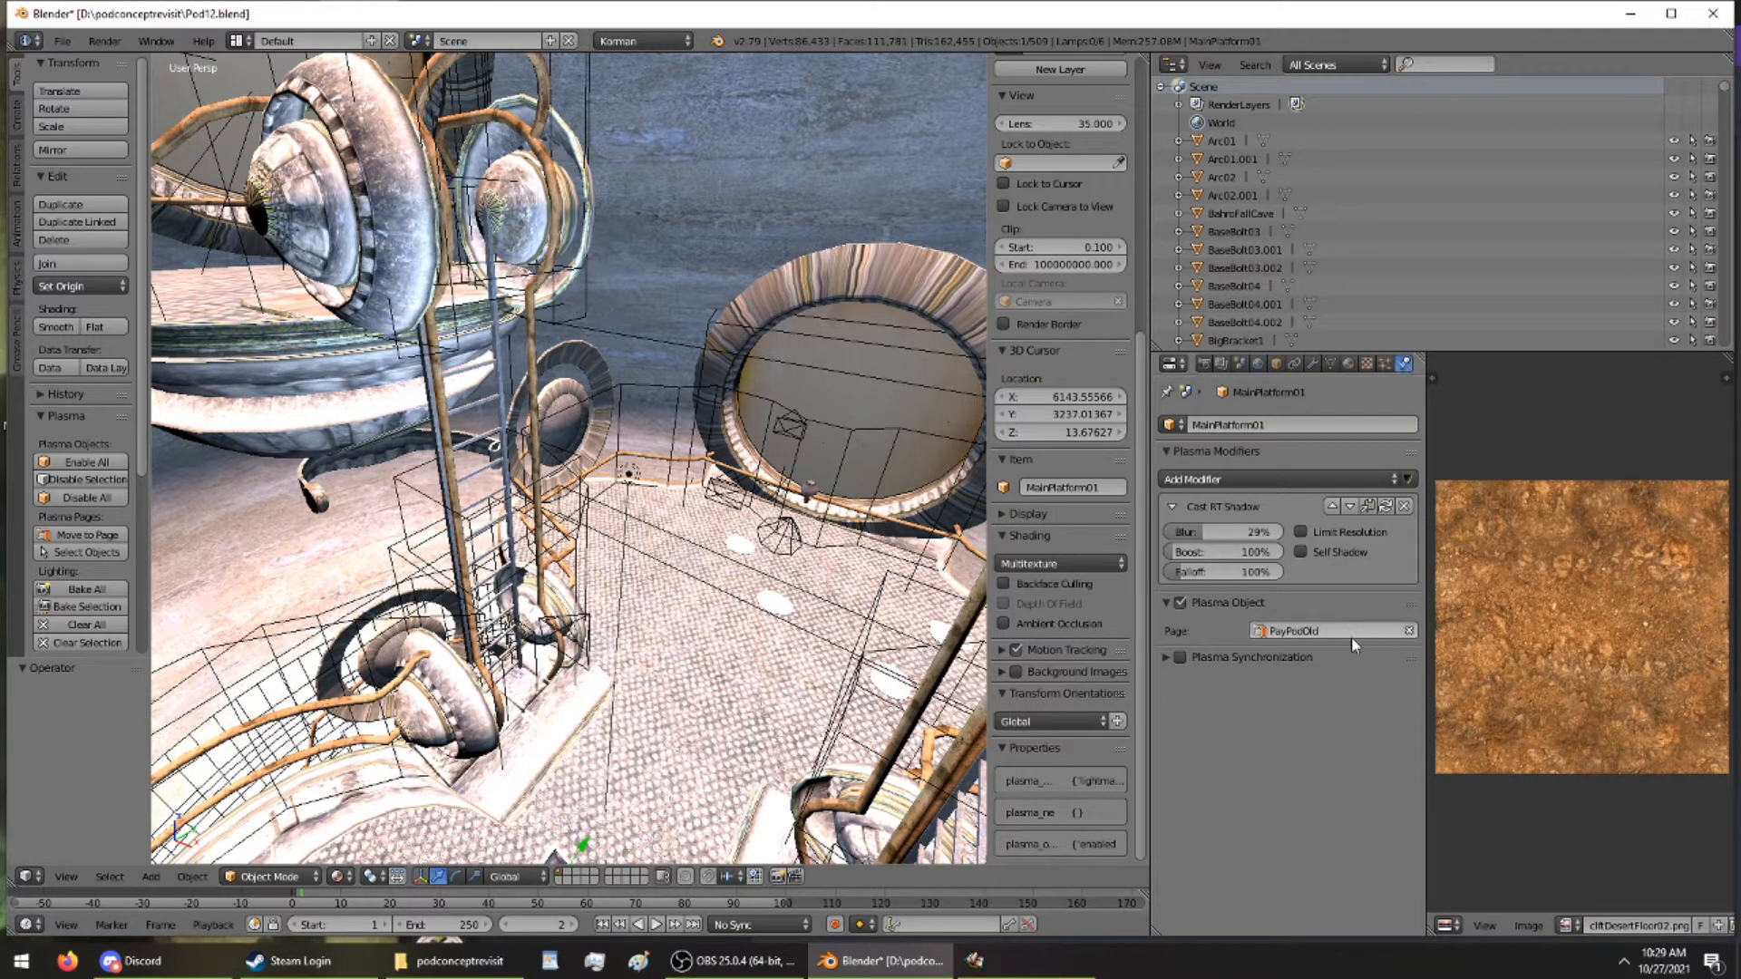
left_click(1258, 367)
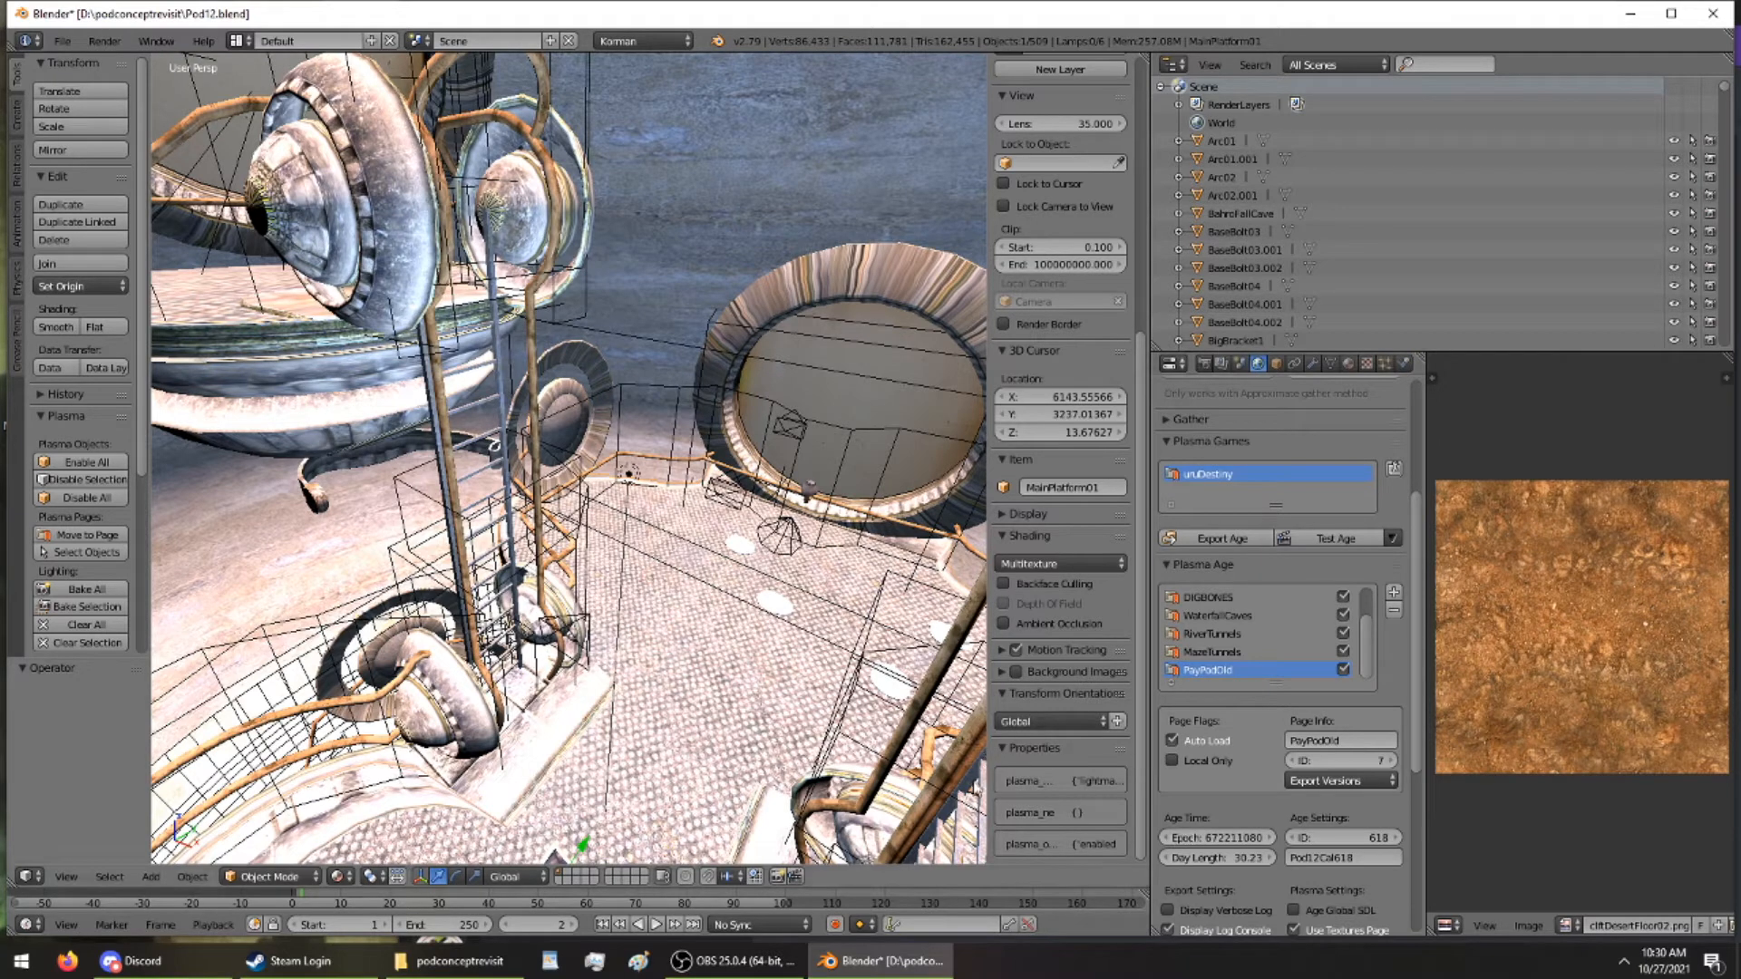
Switch to the Uru Live window and walk the avatar out of the pod to view its exterior in first person
key("super+Tab")
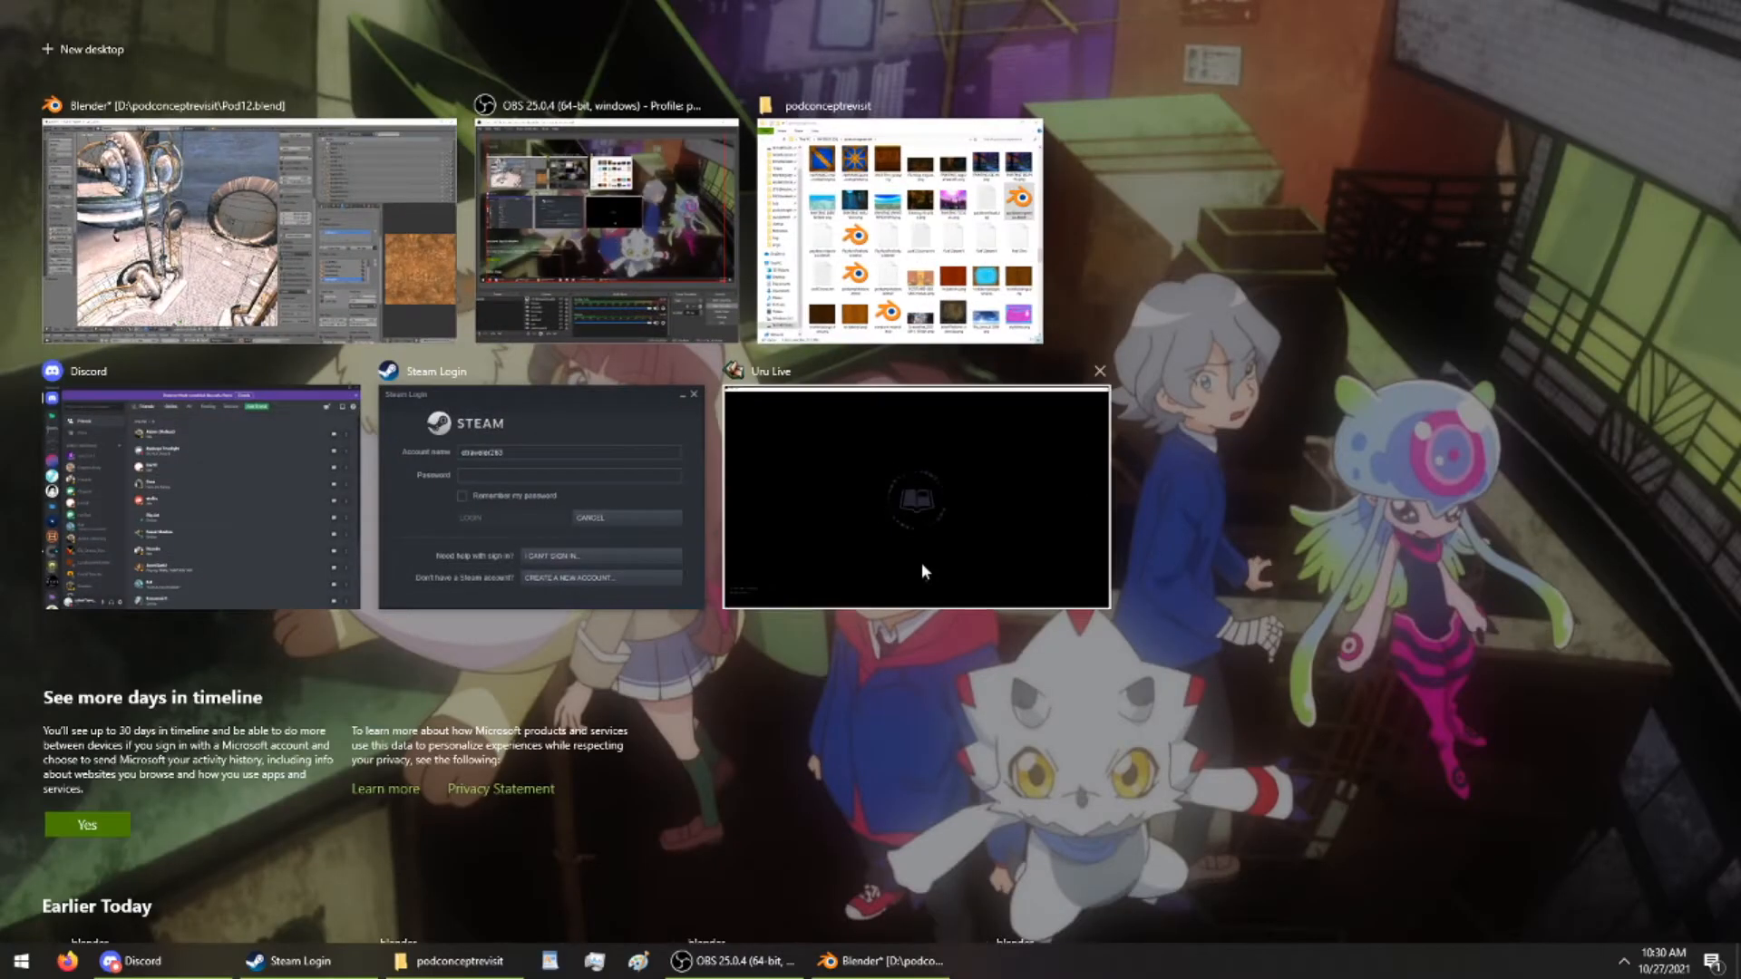
left_click(922, 563)
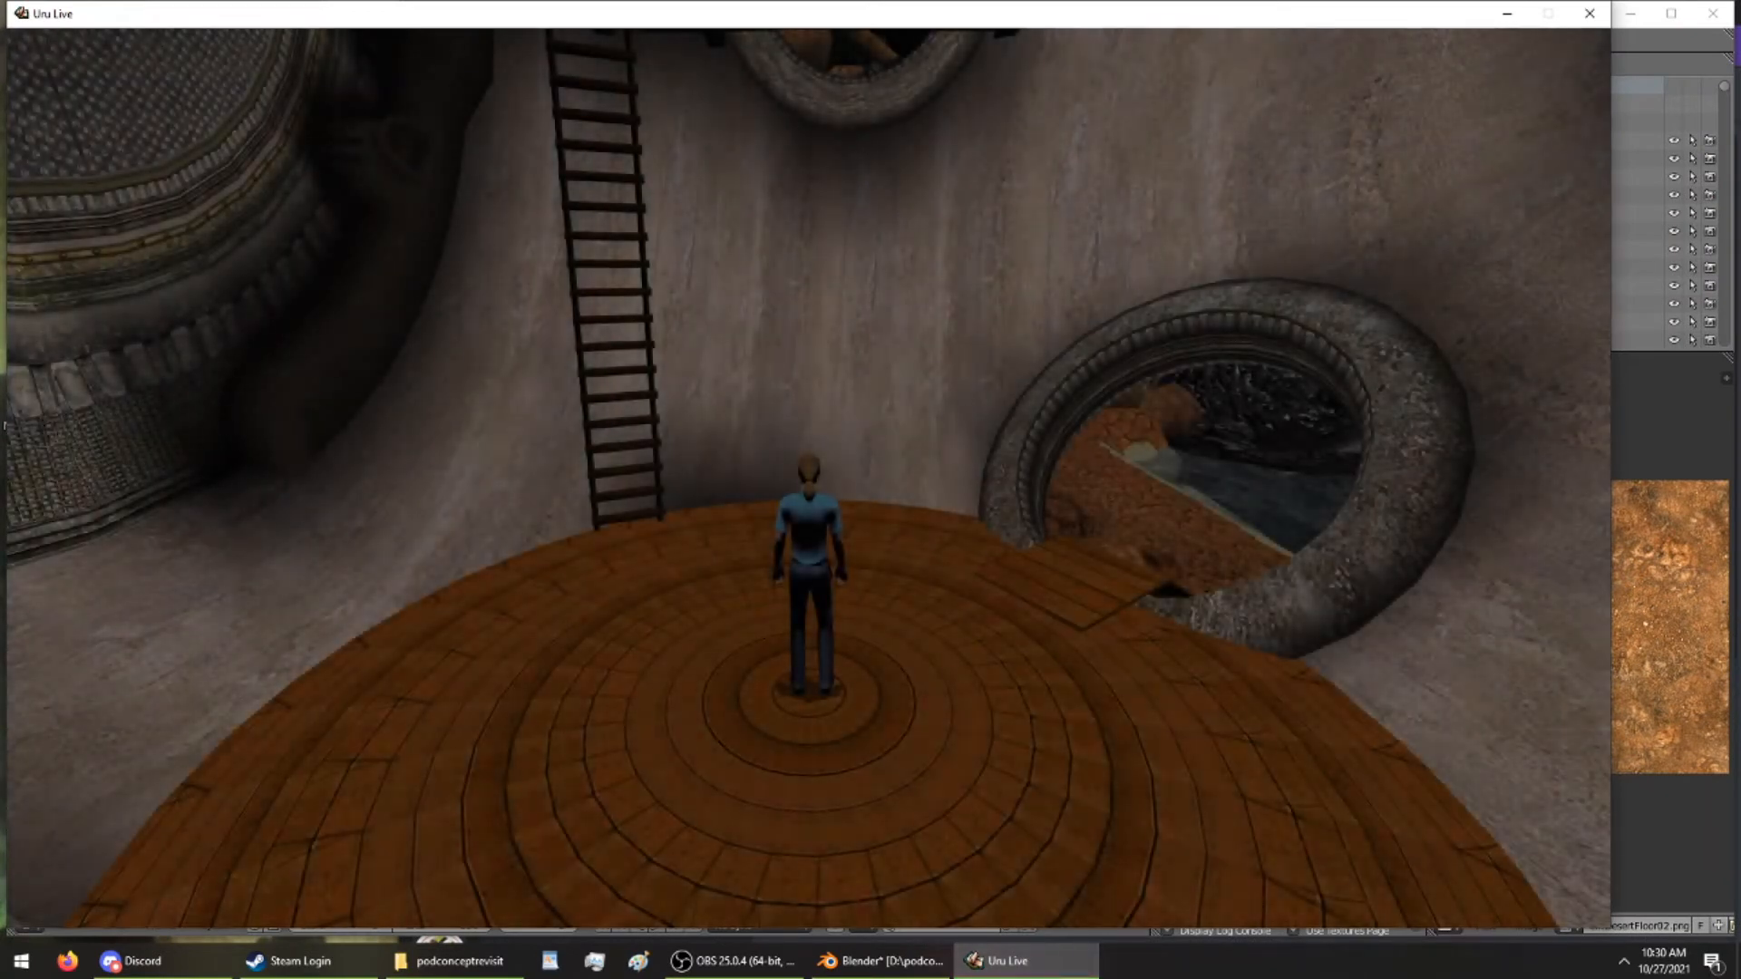
key("Right")
key("F1")
key("Up")
key("Up")
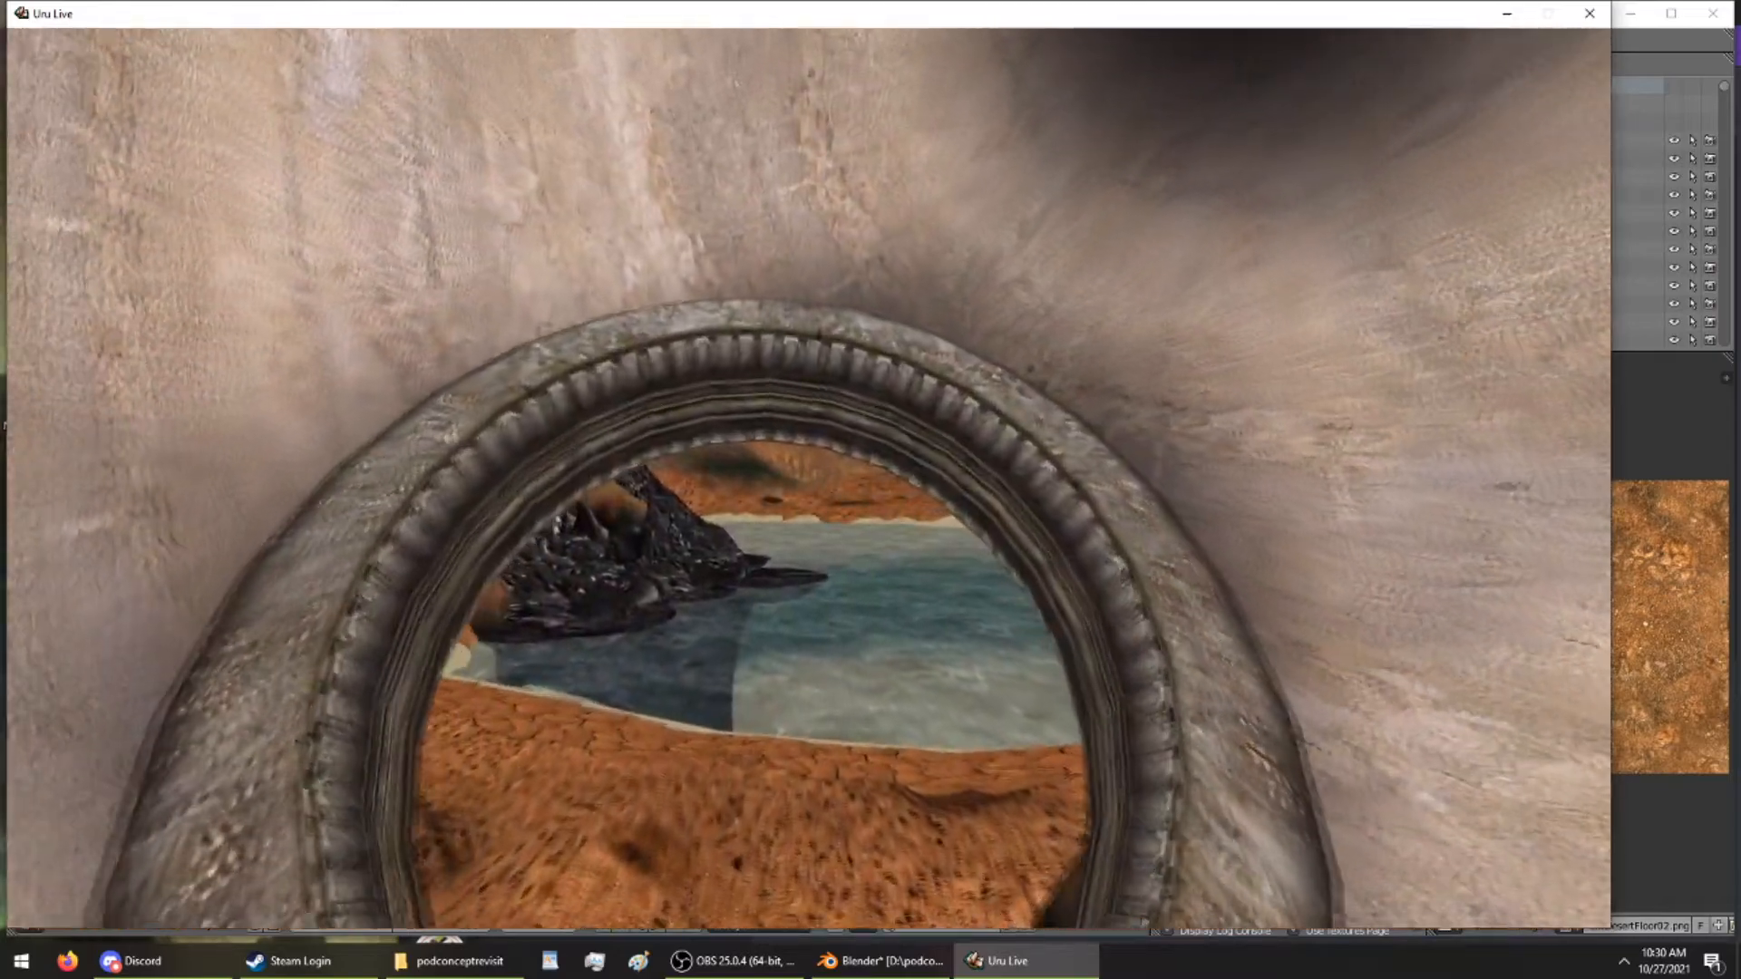
key("Right")
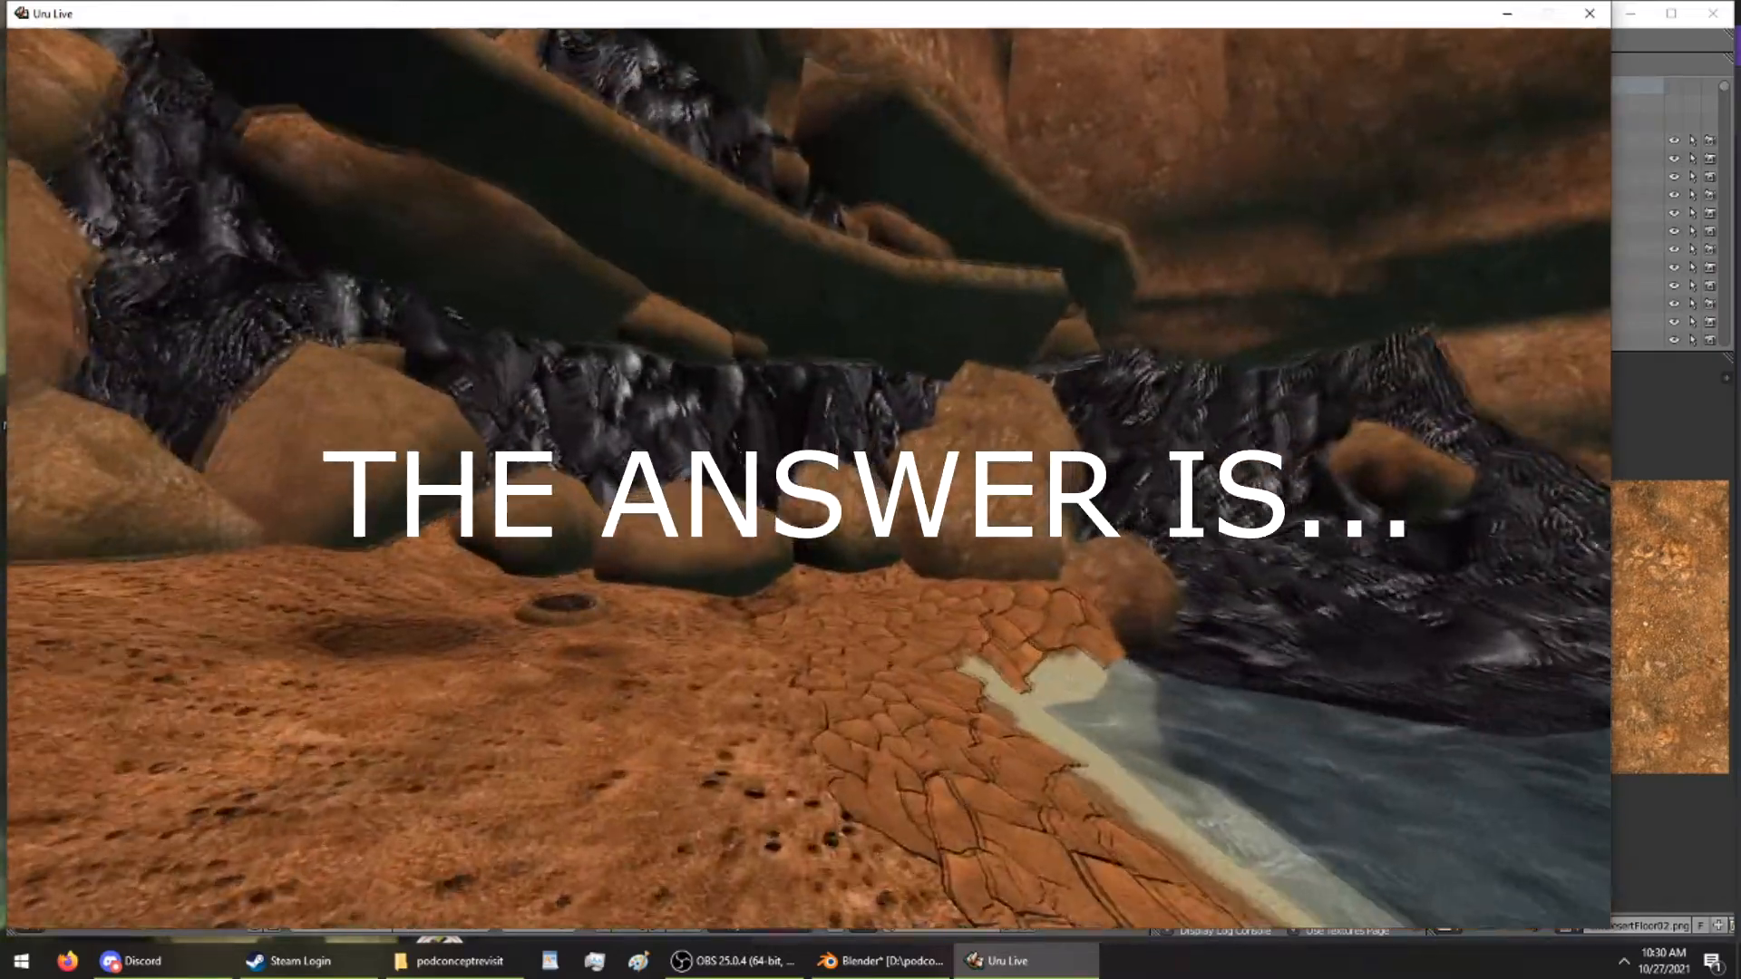
key("Right")
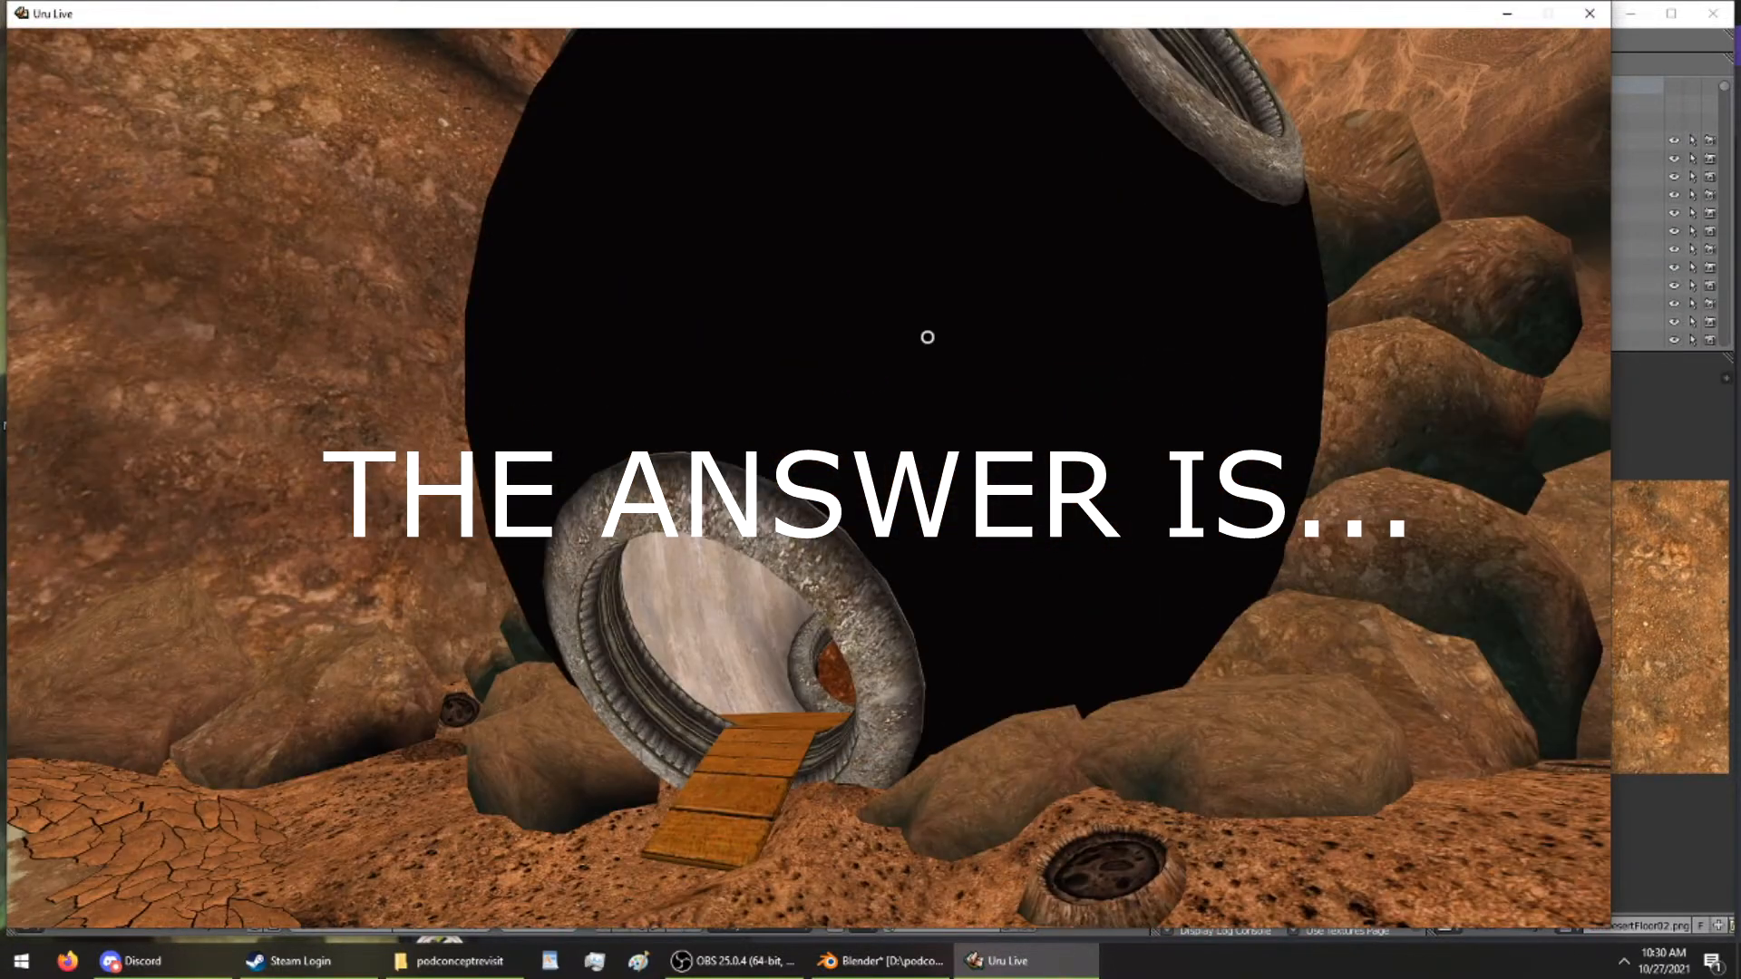
Spawn the avatar at point 1 with the console command Avatar.Spawn.Go 1, and then visit the other spawn points
key("grave")
type("Avatar.Spawn.Go 1")
key("Return")
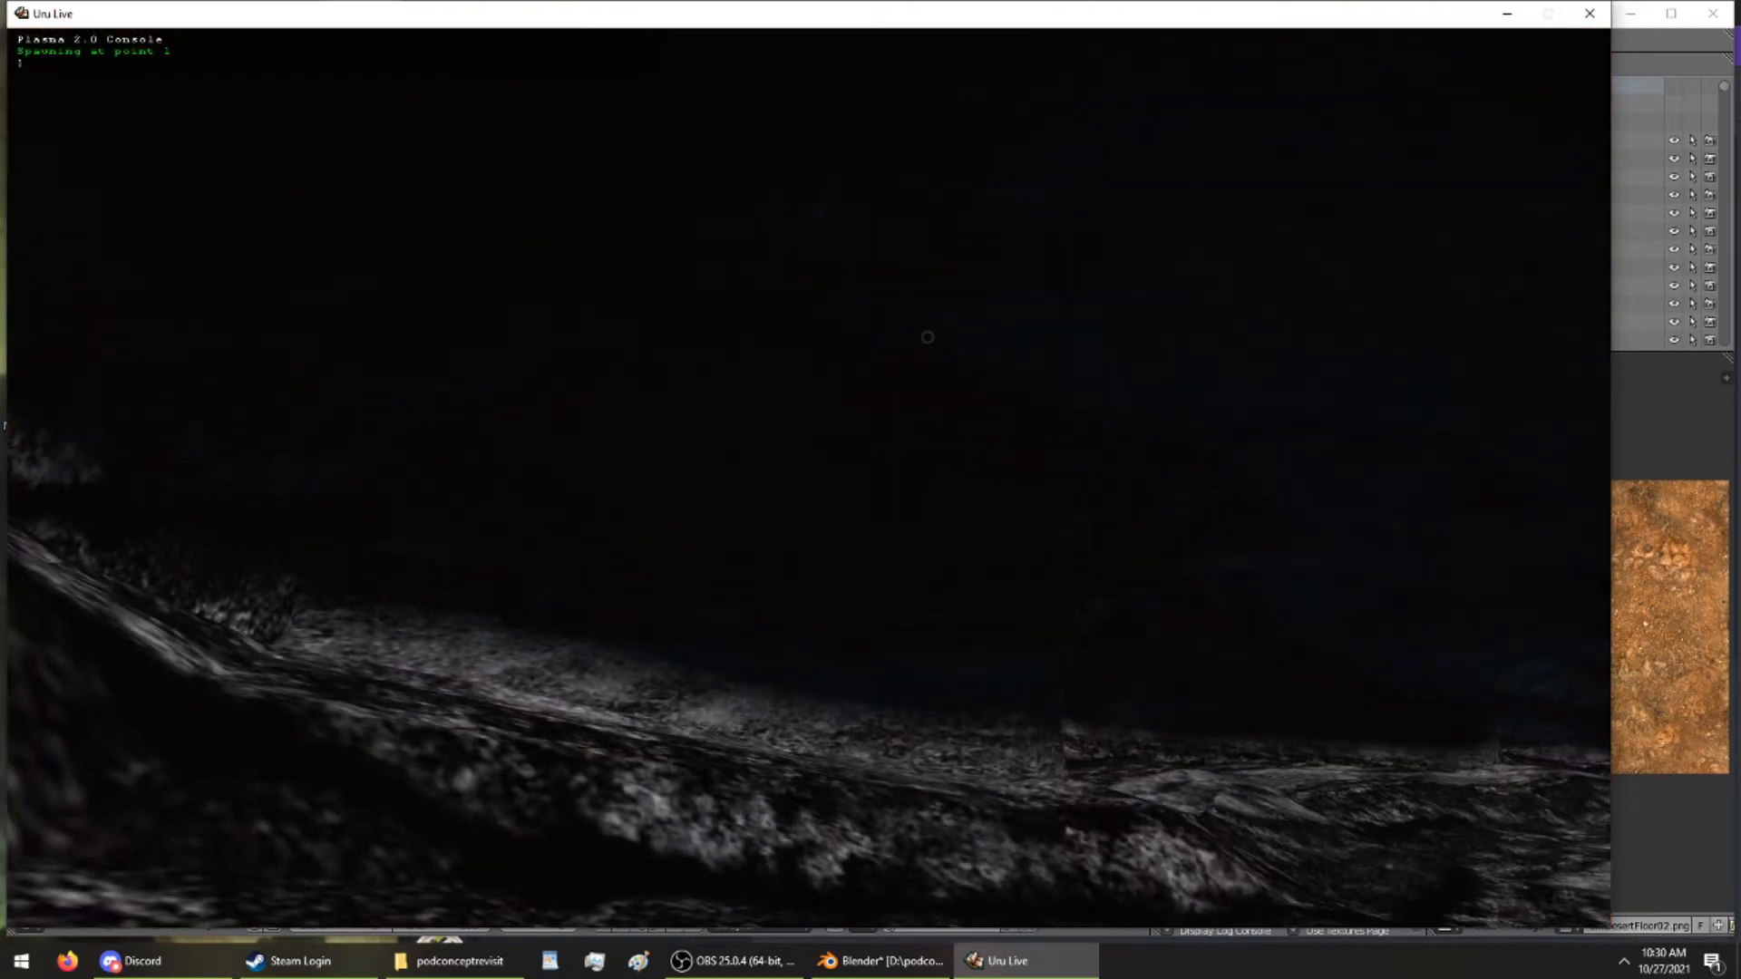
key("Up")
key("Return")
key("Up")
key("Return")
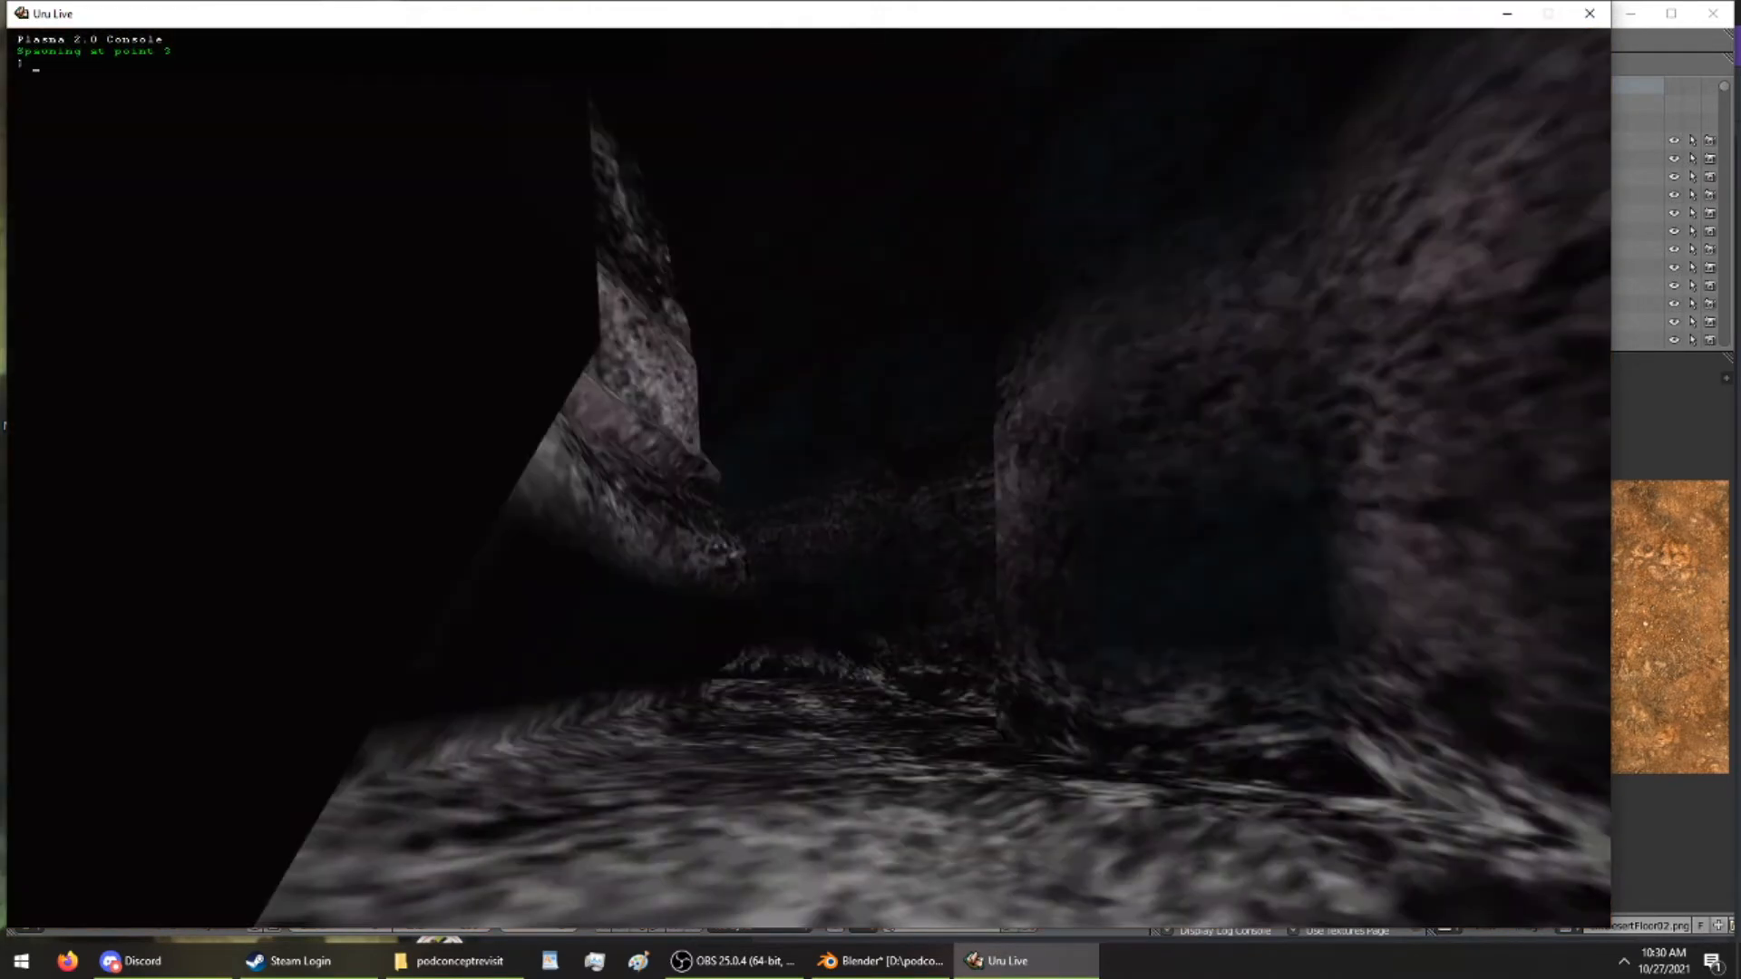
key("Up")
key("Return")
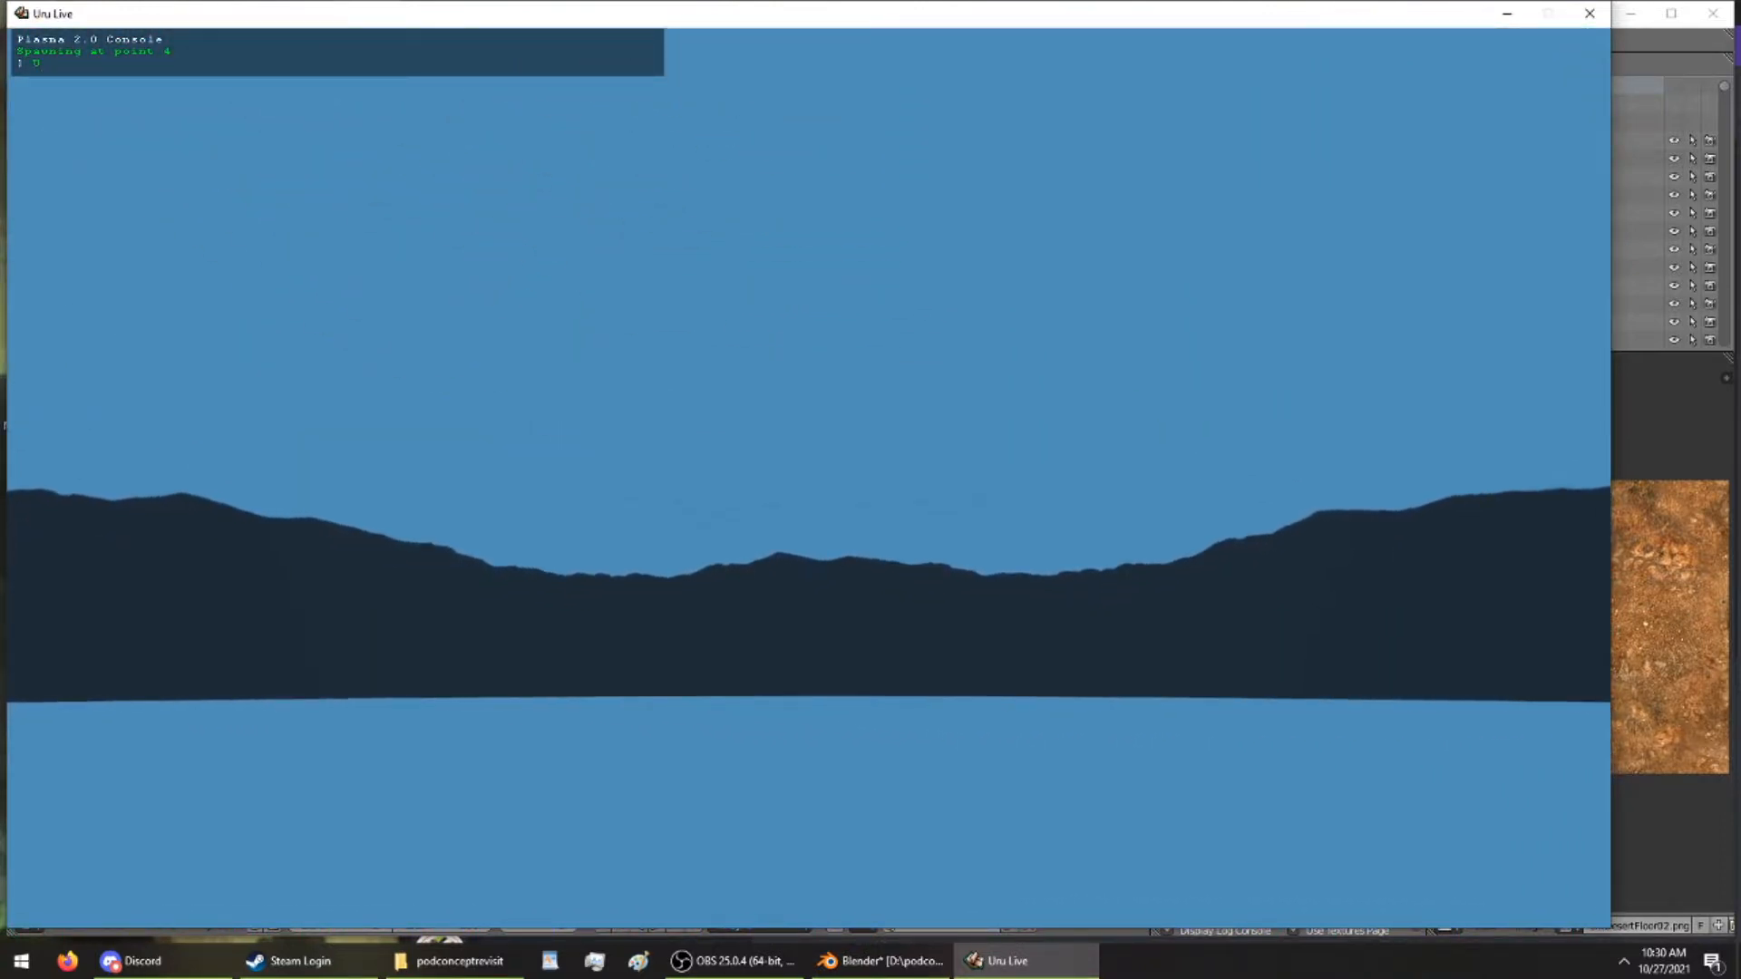
key("Return")
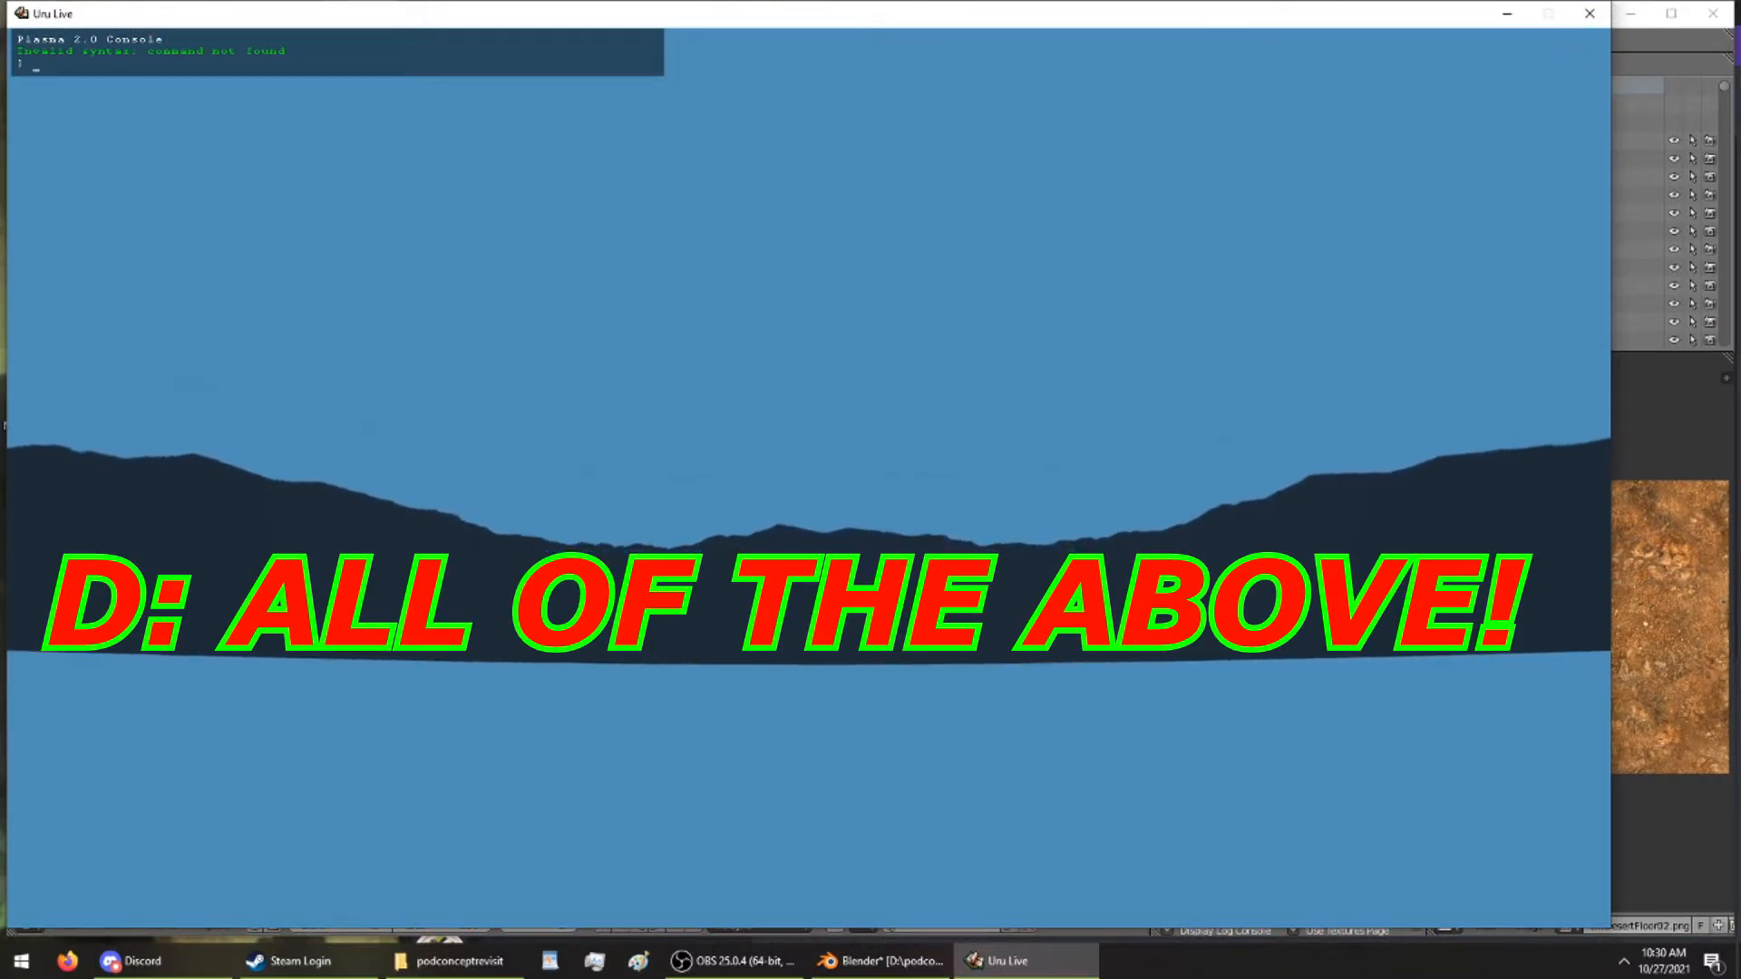
type("vvp")
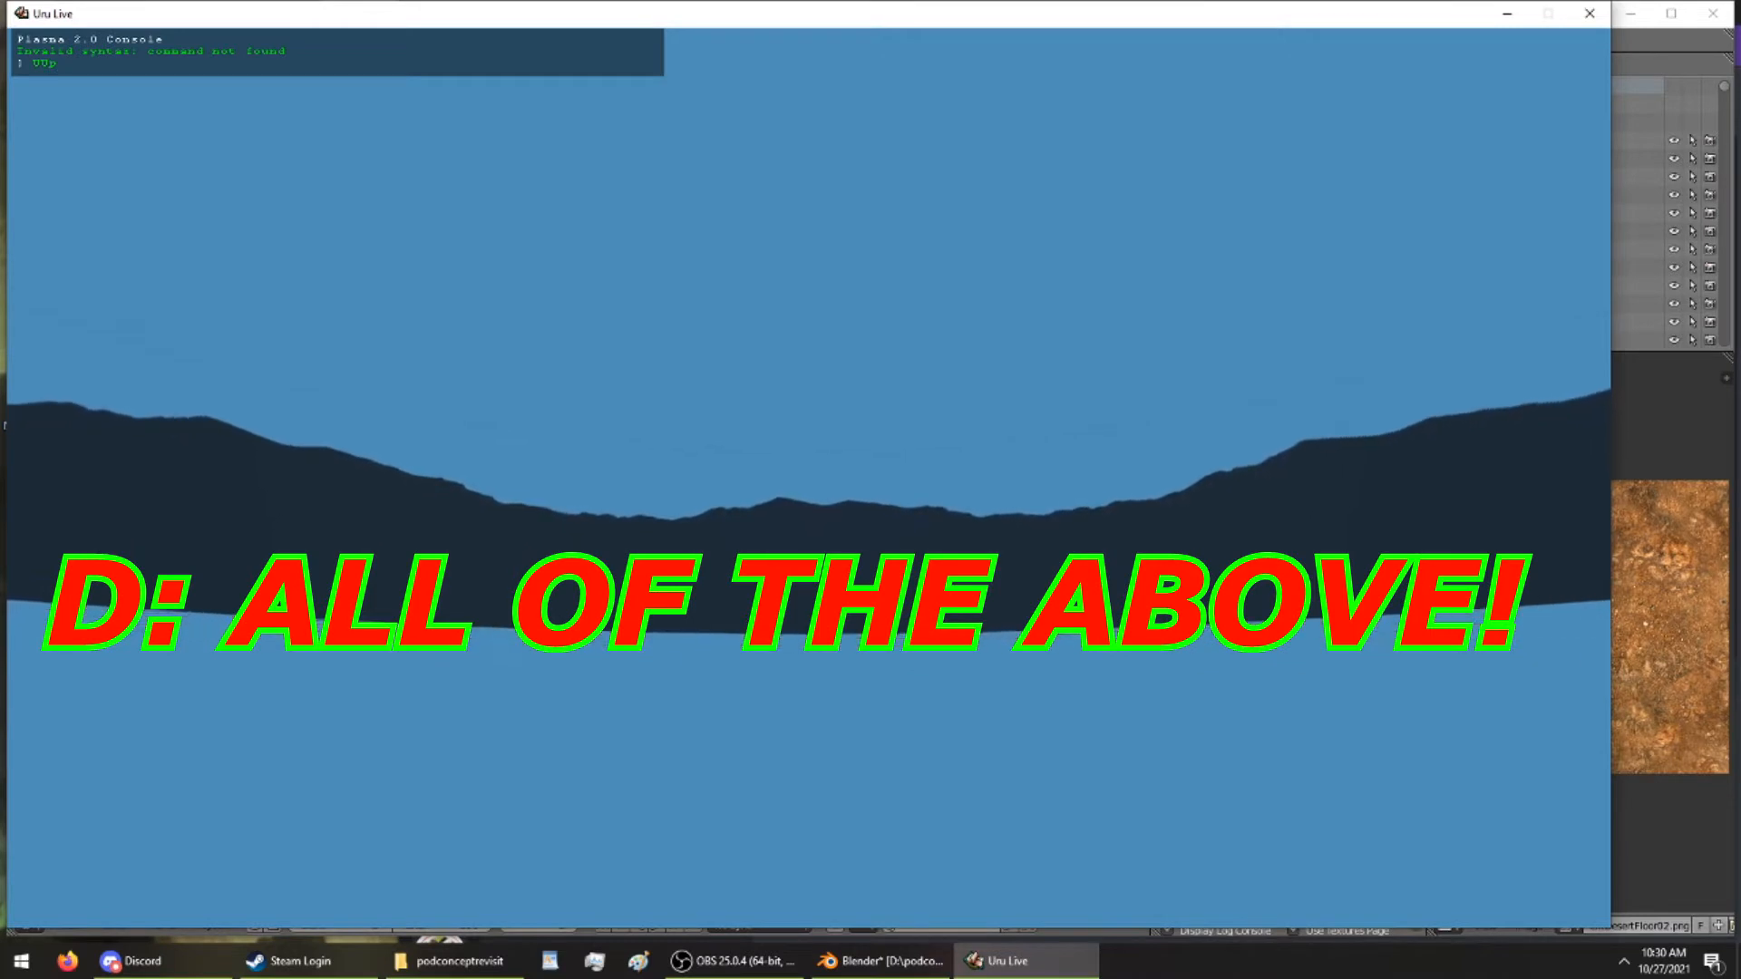
type("n")
key("grave")
key("grave")
key("super+p")
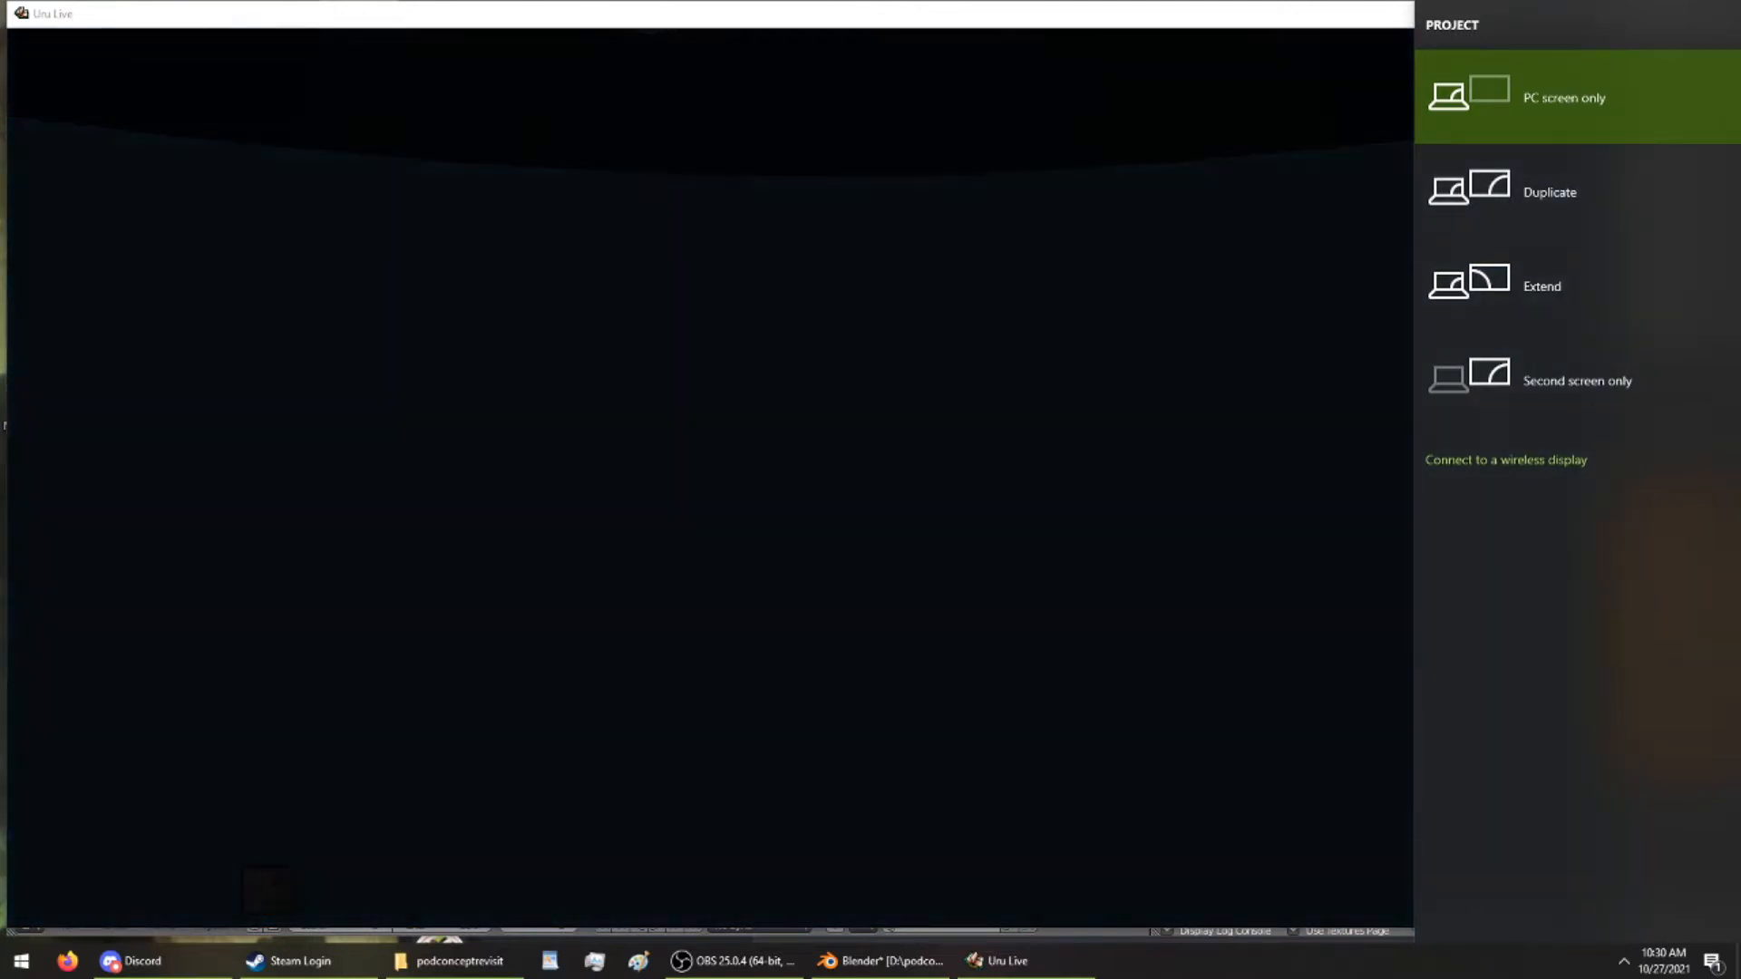
left_click(1396, 681)
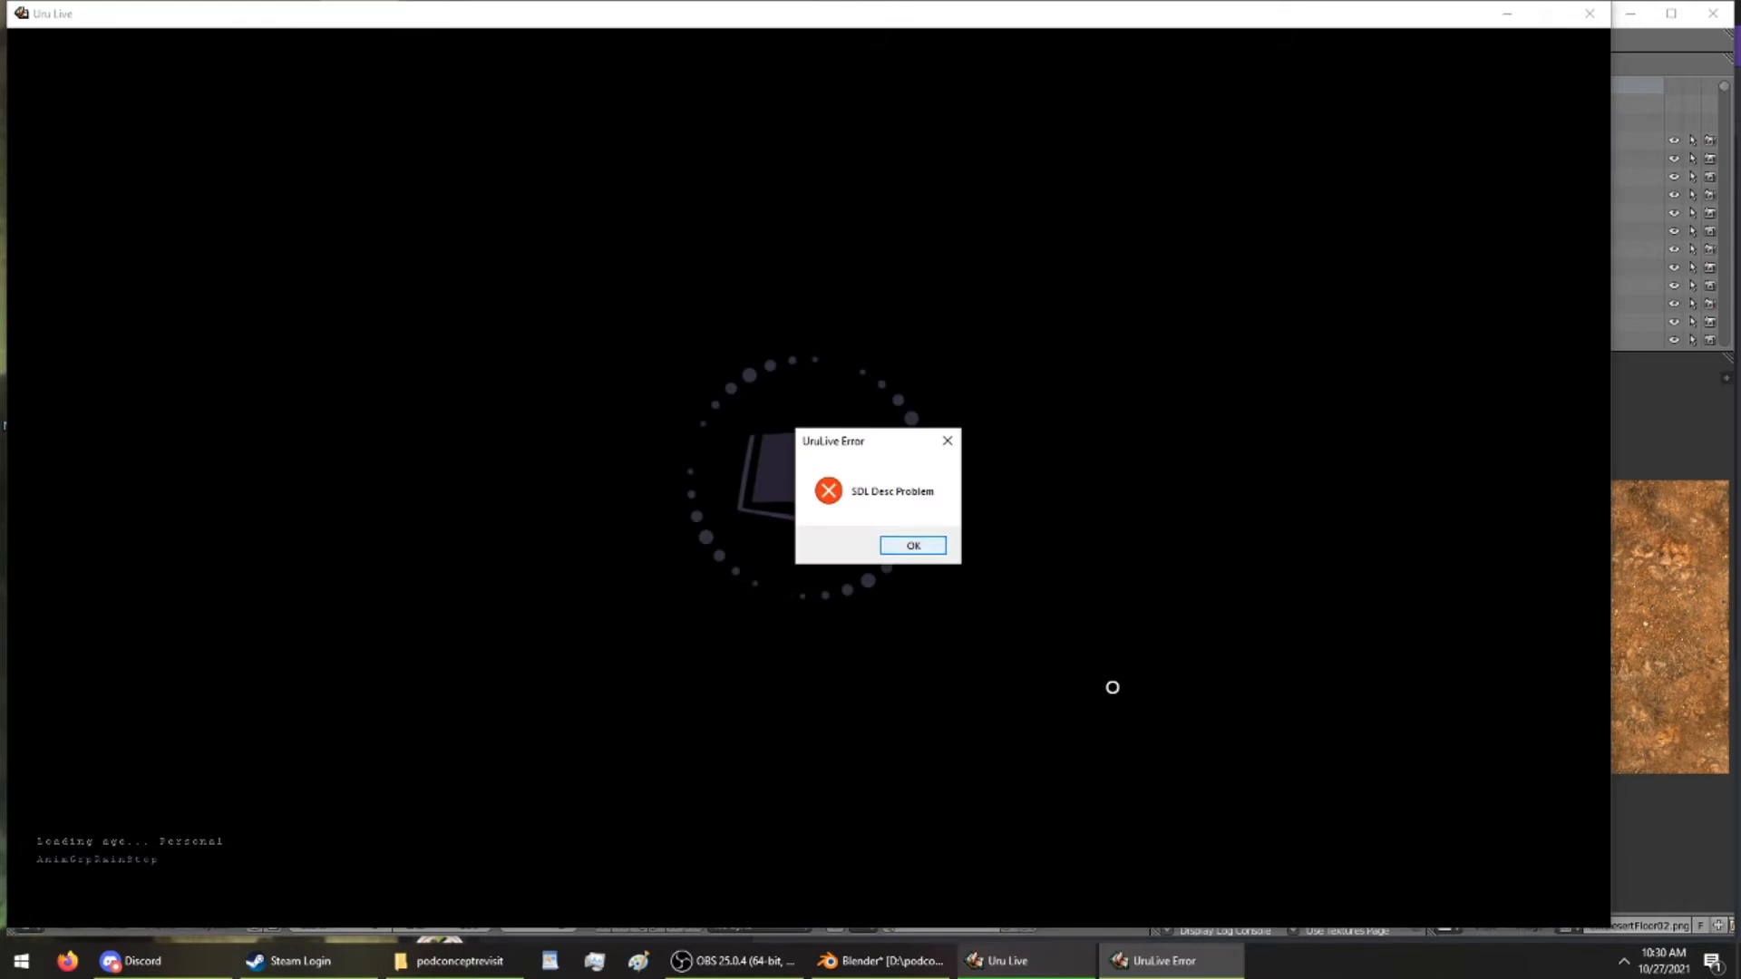
Dismiss the UruLive error, return to Blender and check the Plasma modifiers of Object02 on the pod floor
left_click(913, 546)
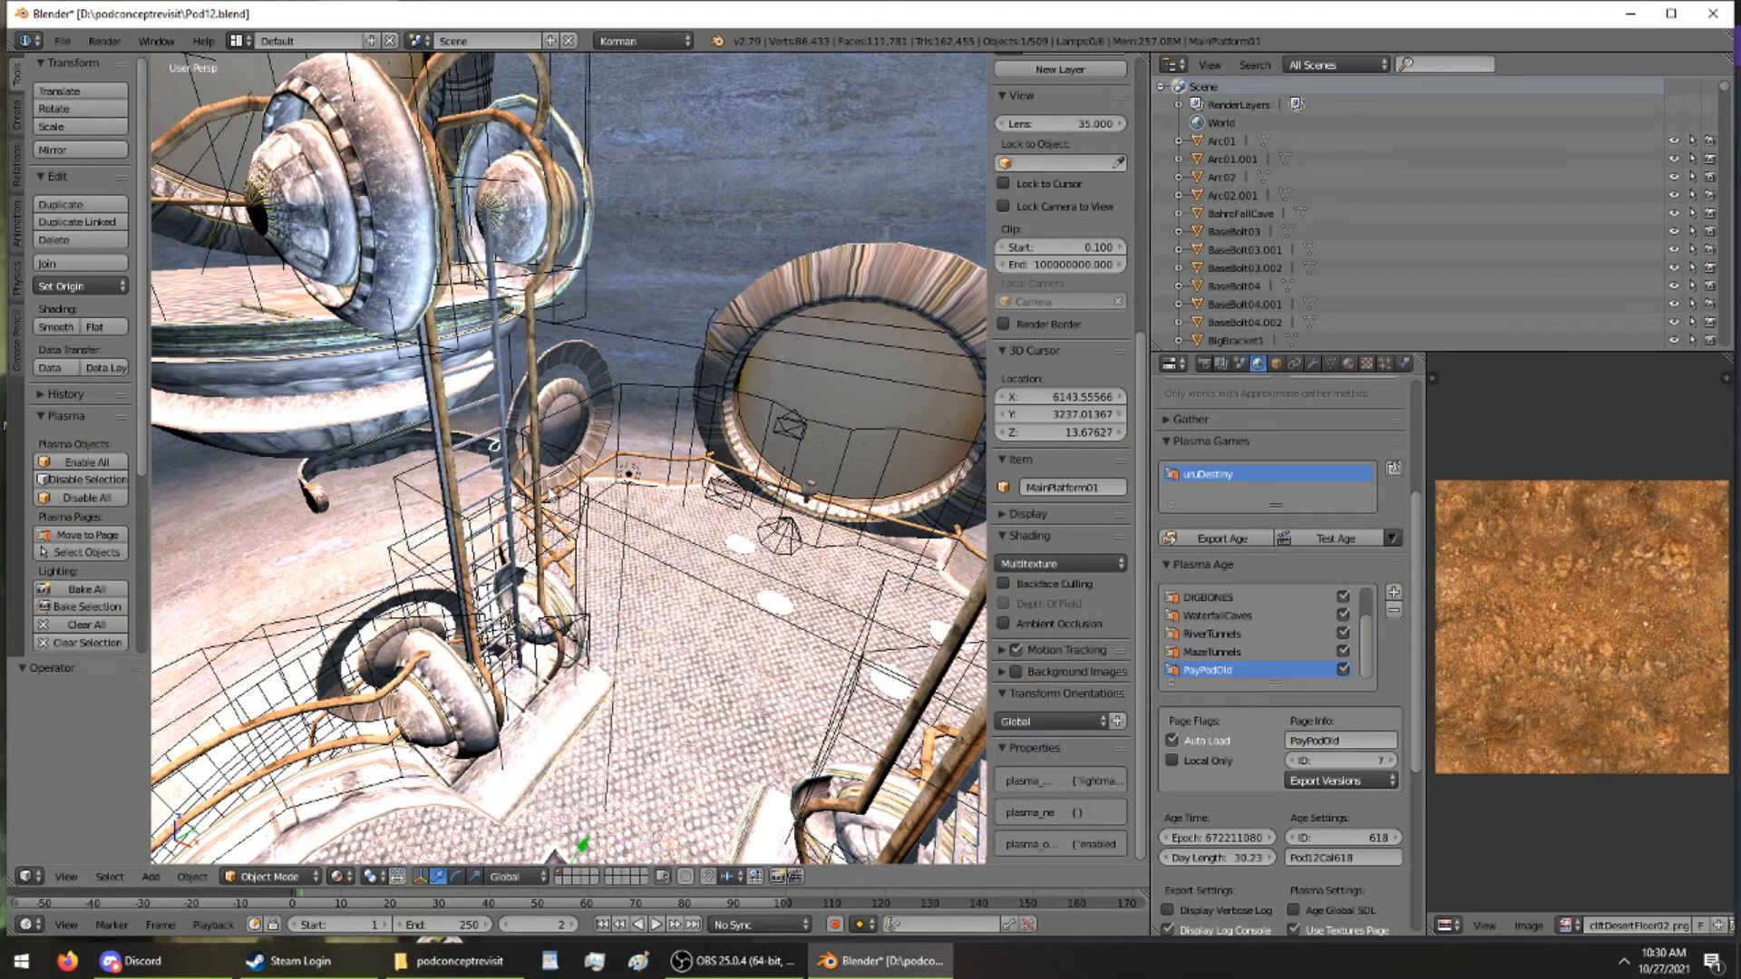
middle_click_drag(557, 490, 601, 221)
right_click(599, 662)
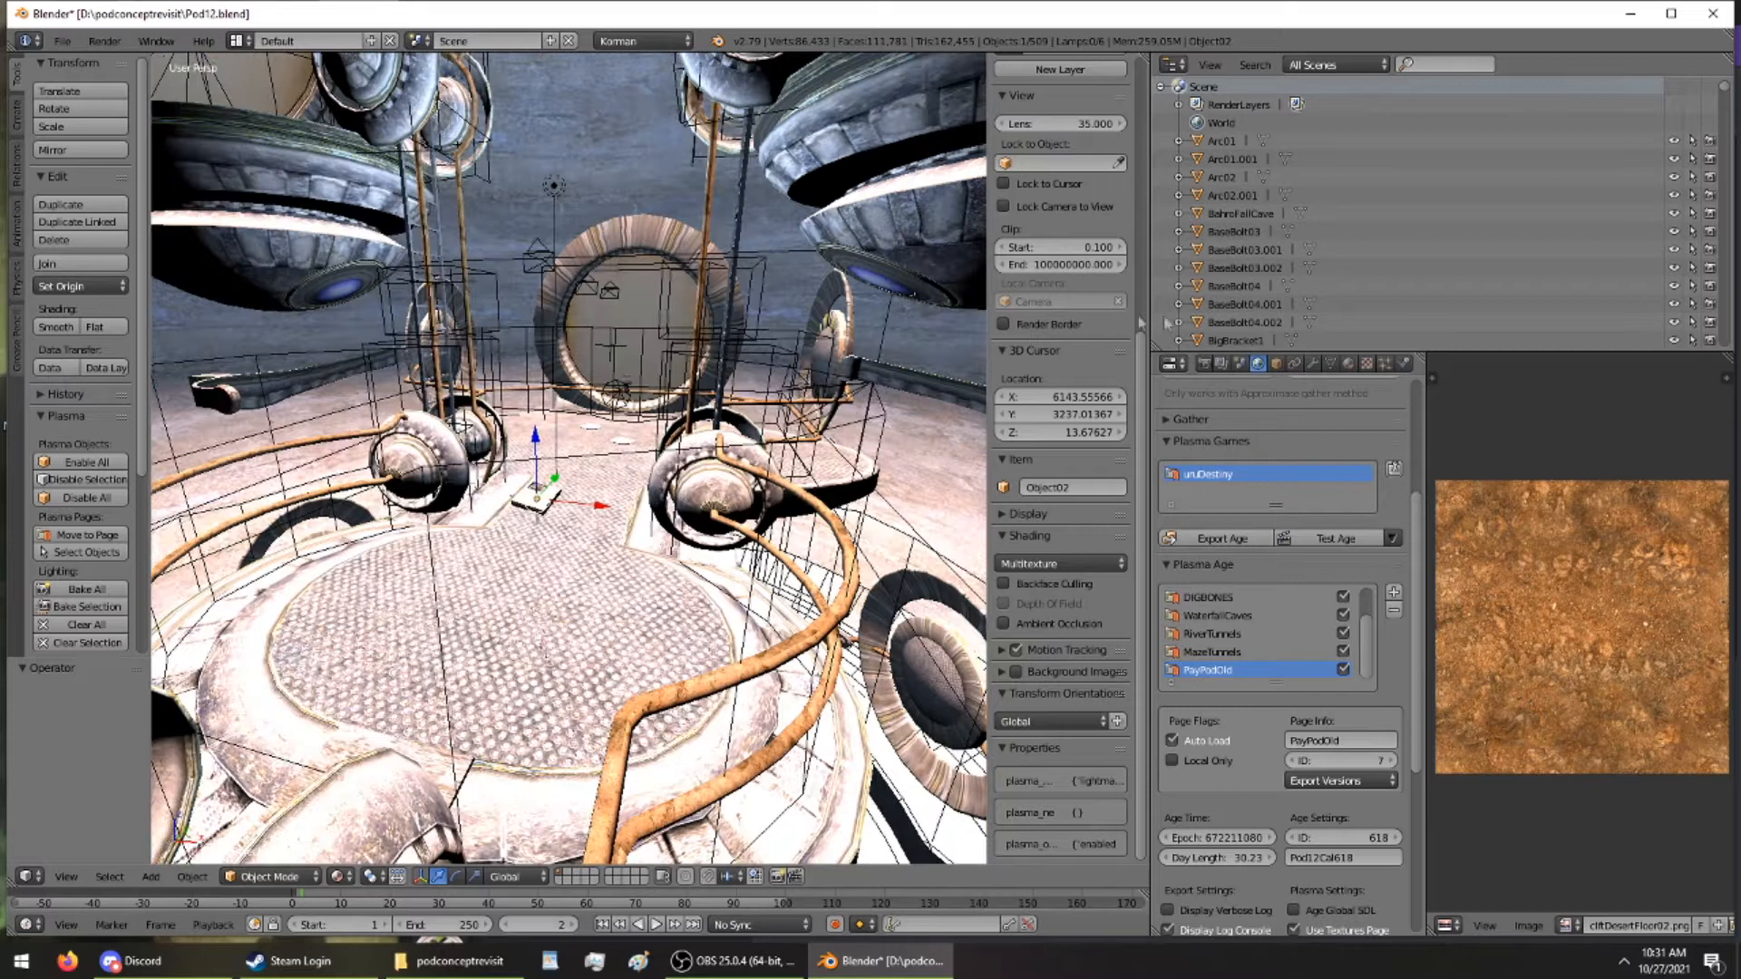
left_click(1406, 365)
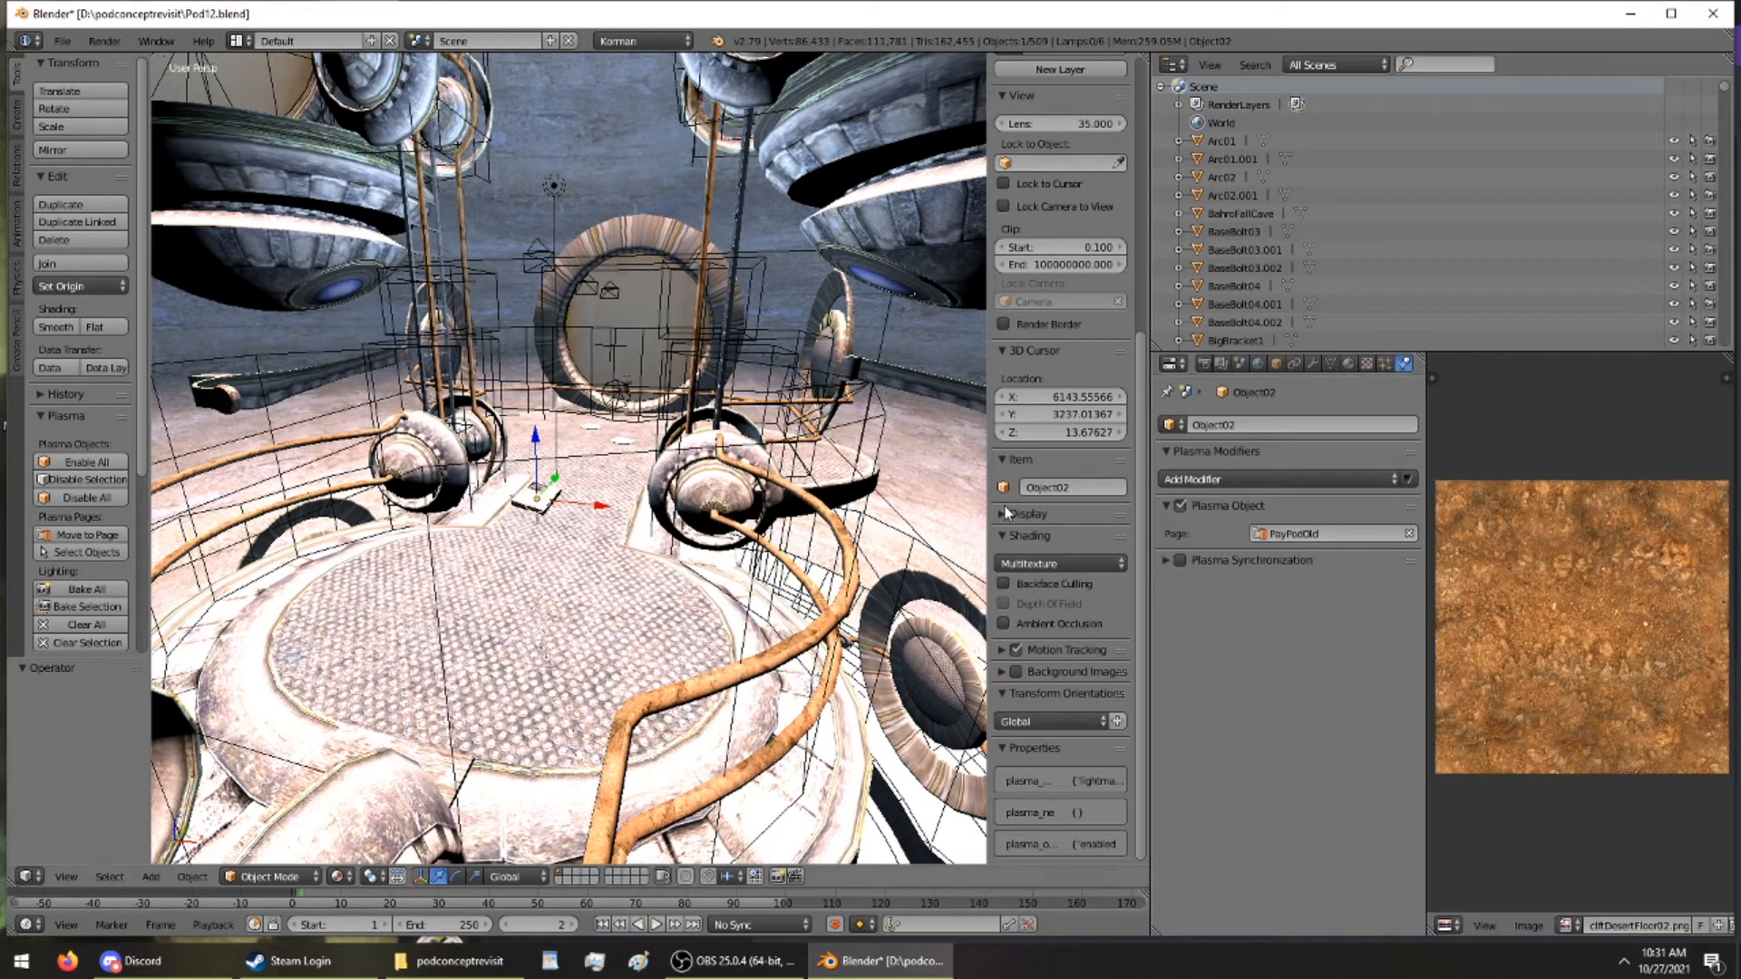
Select MainPlatform01 again and inspect its Plasma modifiers and the pod geometry around it
middle_click_drag(775, 509, 725, 363)
right_click(698, 571)
middle_click_drag(952, 726, 825, 676)
scroll(699, 387, "down", 3)
middle_click_drag(700, 387, 676, 635, "shift")
scroll(680, 738, "up", 3)
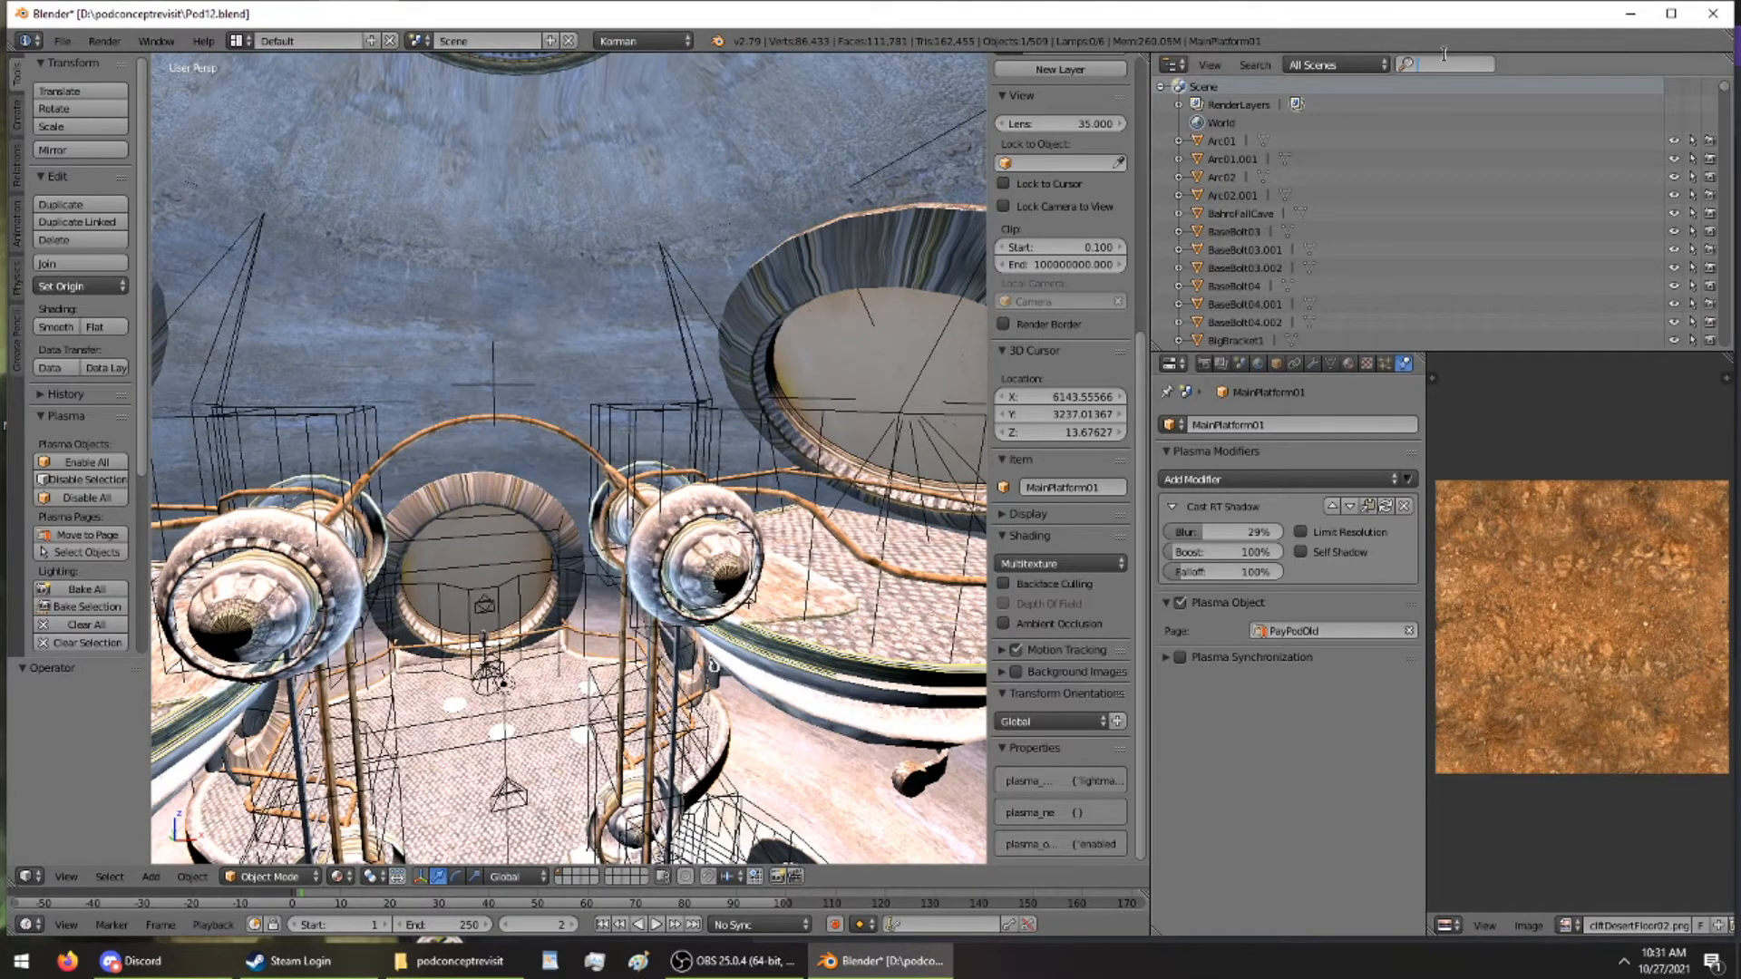
Filter the Outliner for "COLL" and review the Plasma collision settings of the listed collider objects
type("COLL")
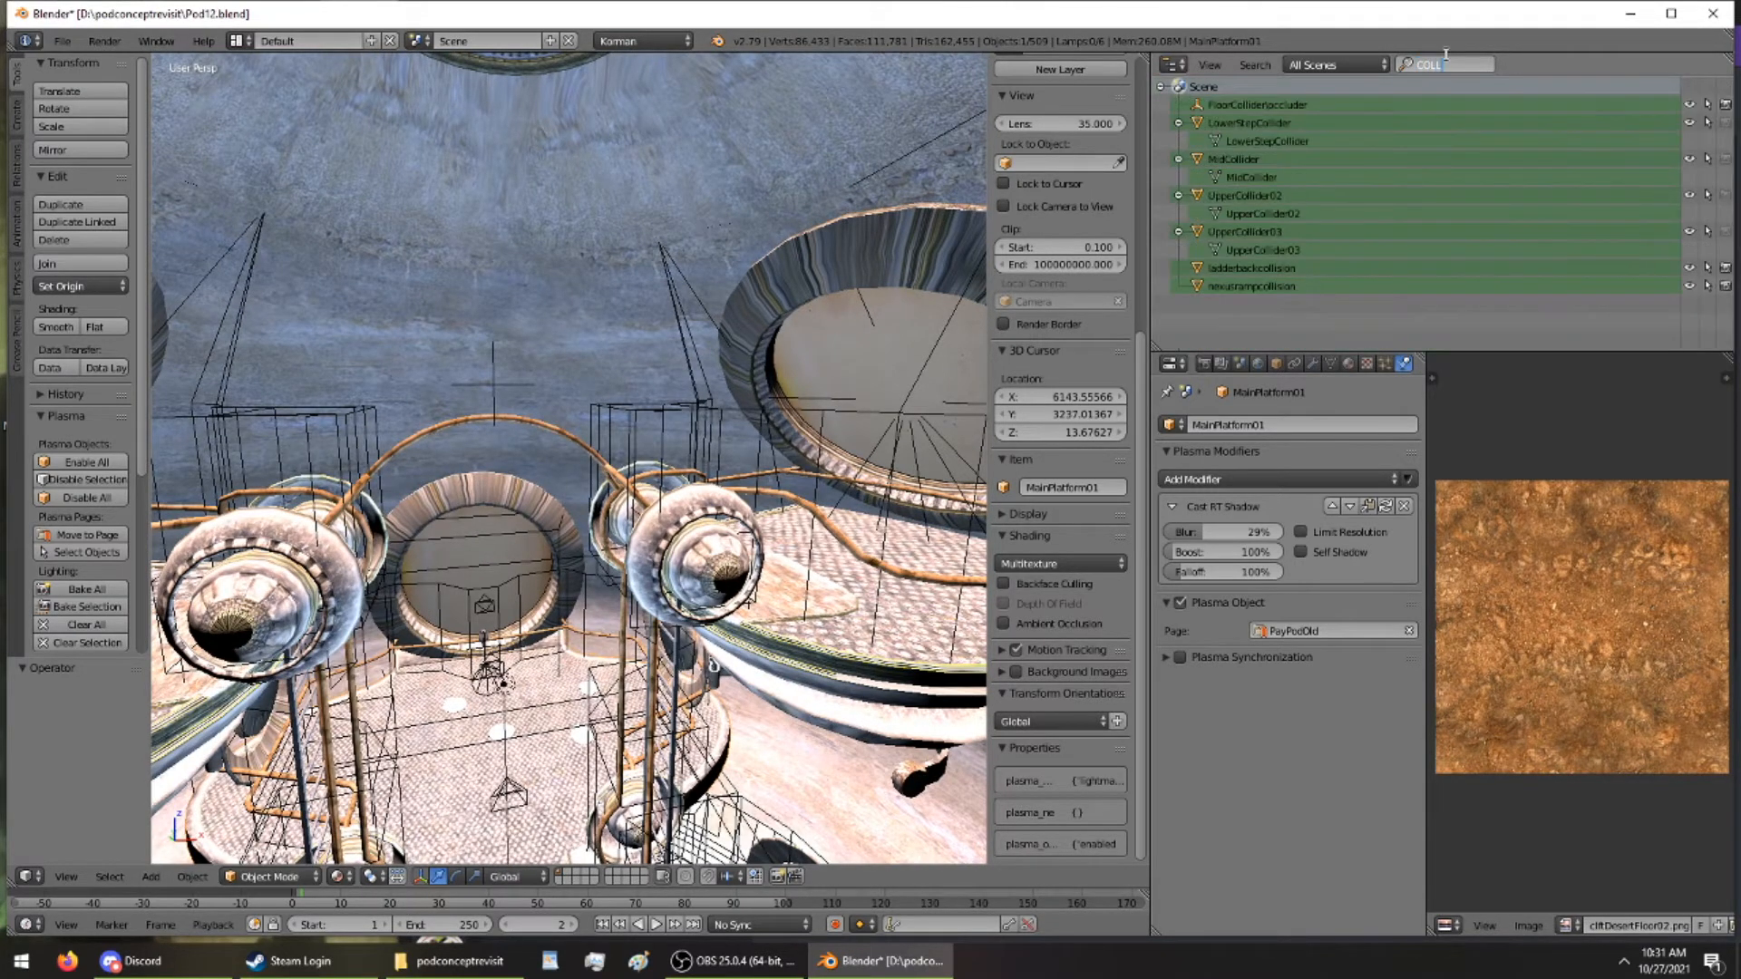
key("Return")
left_click(1271, 104)
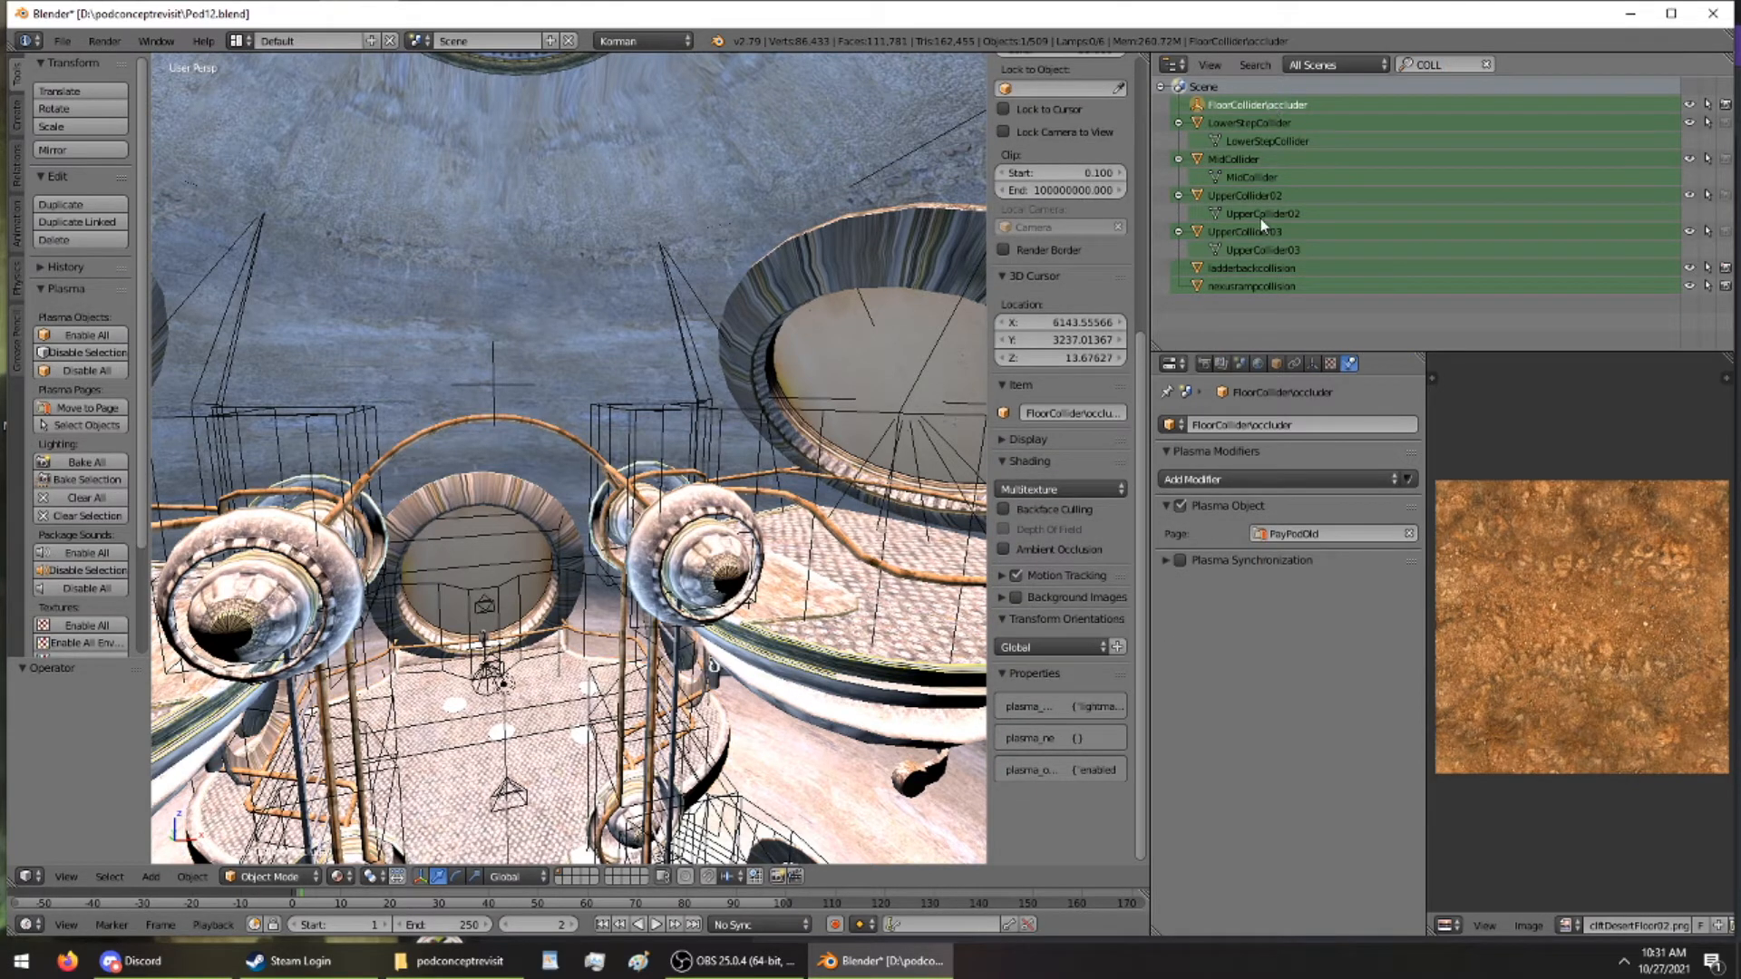
left_click(1244, 123)
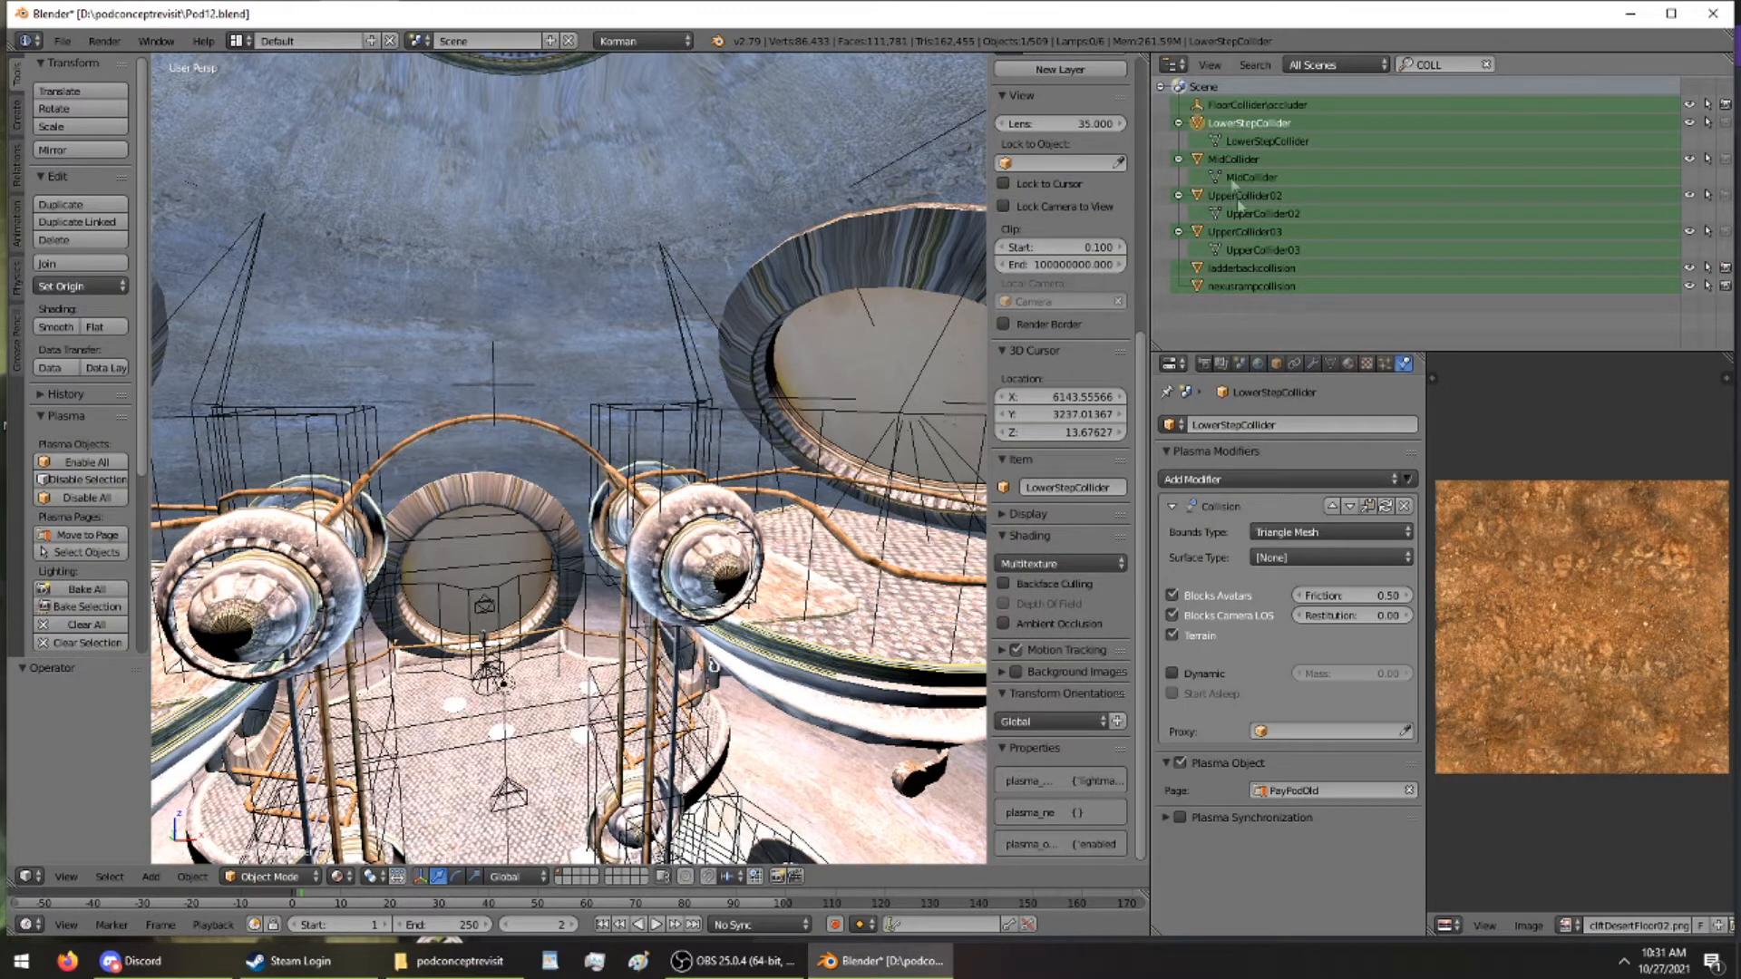
left_click(1227, 157)
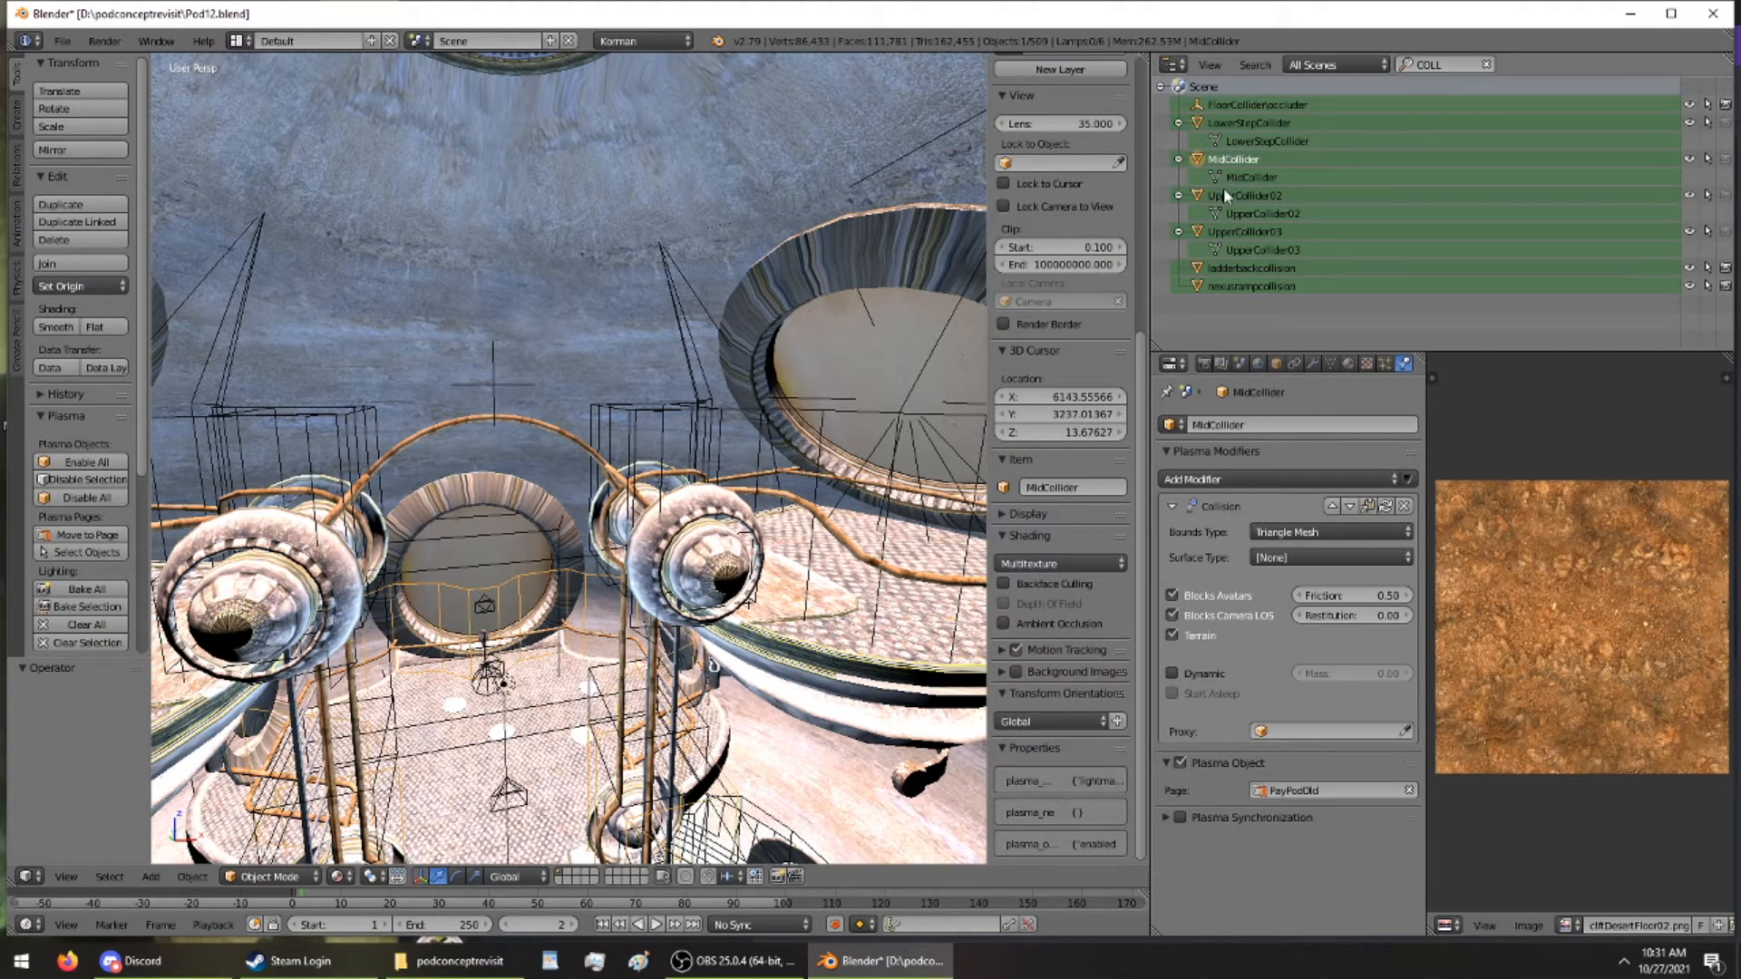
left_click(1223, 176)
left_click(1231, 181)
left_click(1237, 196)
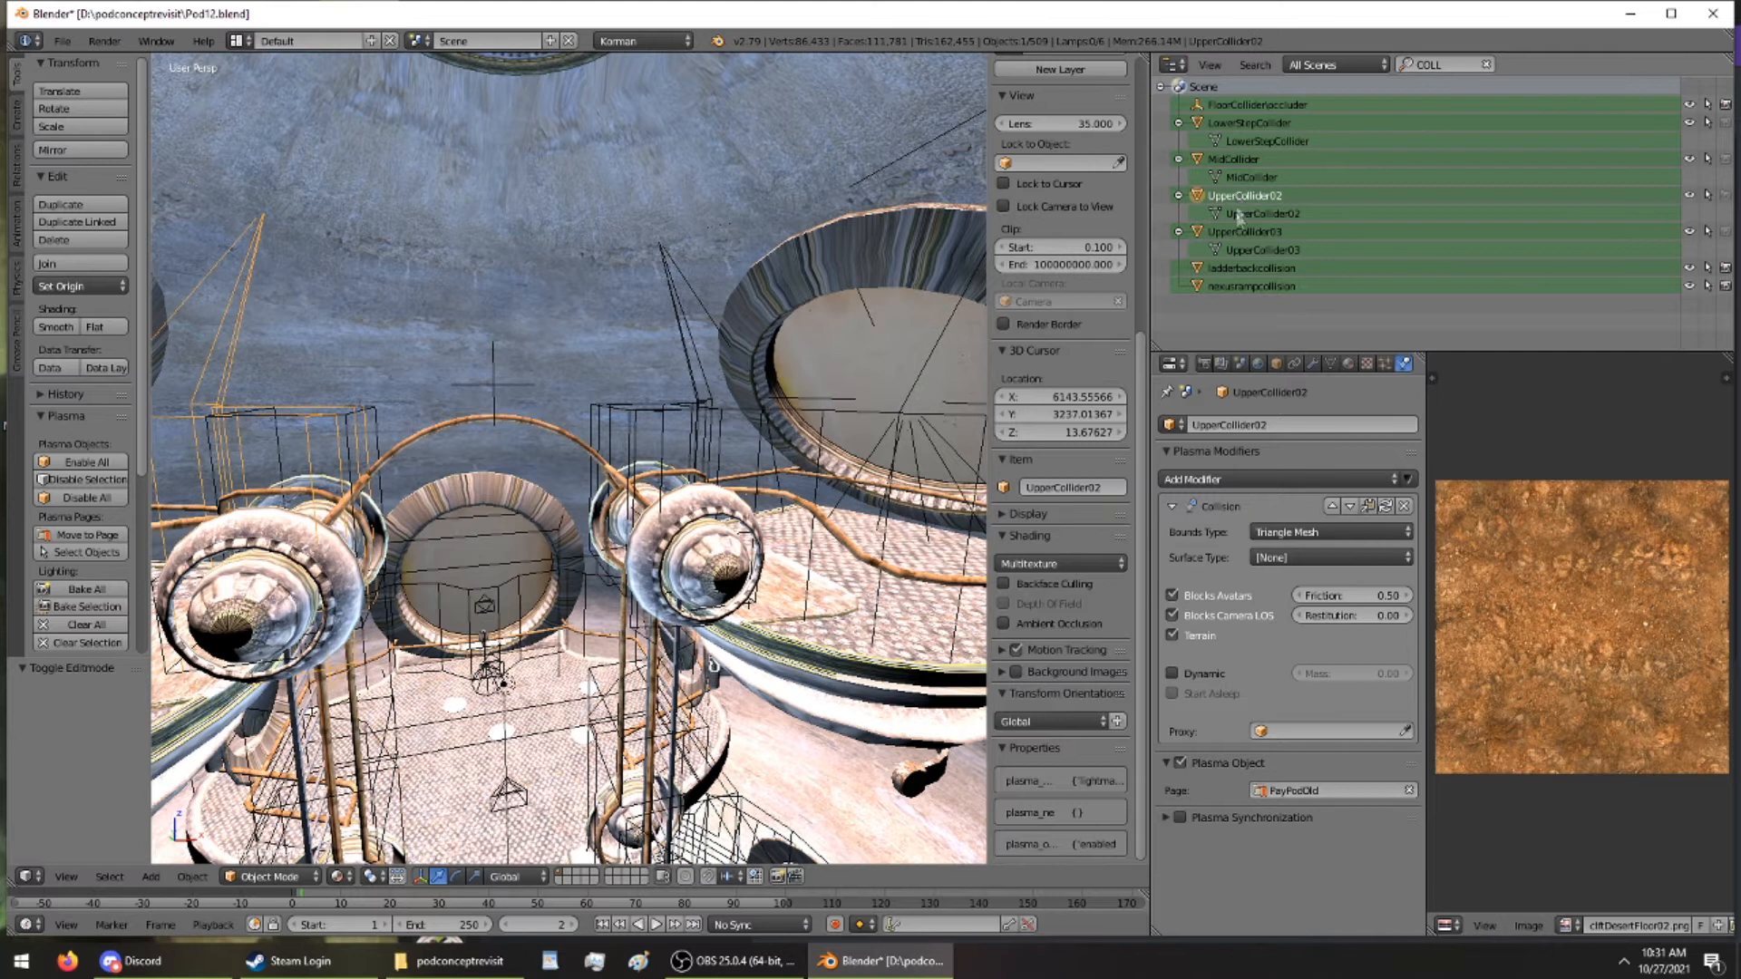
left_click(1238, 231)
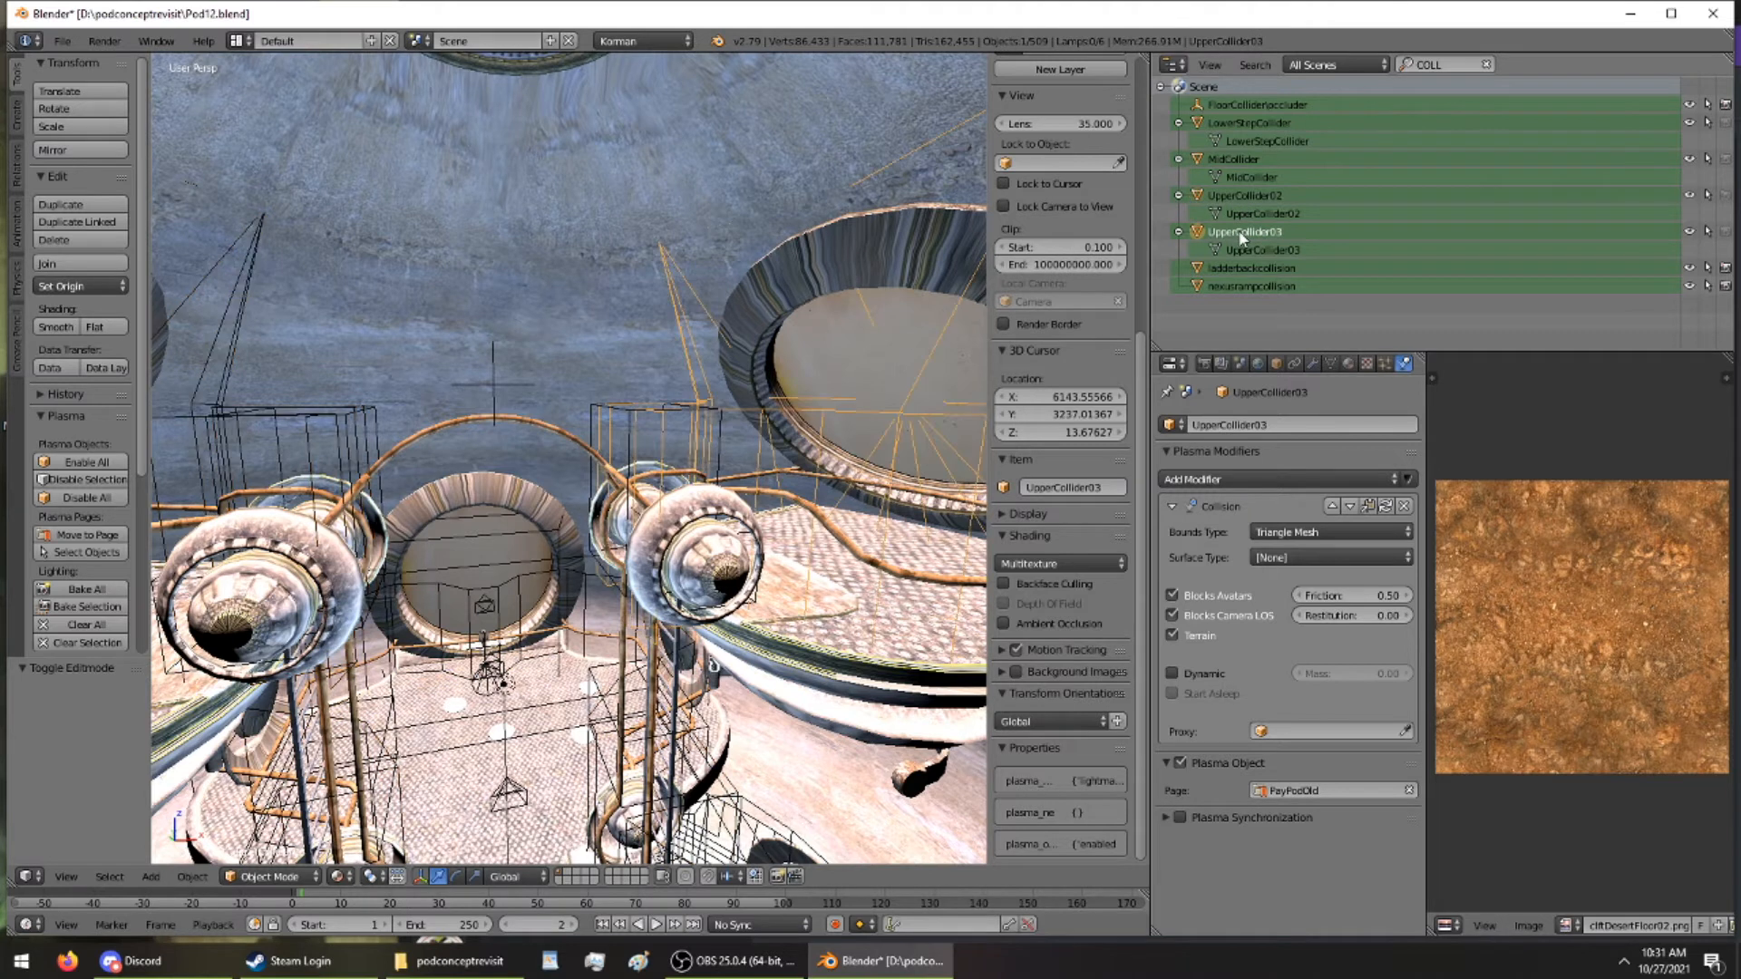
left_click(1251, 285)
Inspect the lower platform's Plasma modifiers and move over to the pod's round floor hatch and ladder area
middle_click_drag(890, 310, 564, 256)
right_click(743, 447)
middle_click_drag(743, 447, 662, 410)
middle_click_drag(586, 596, 592, 633)
right_click(591, 633)
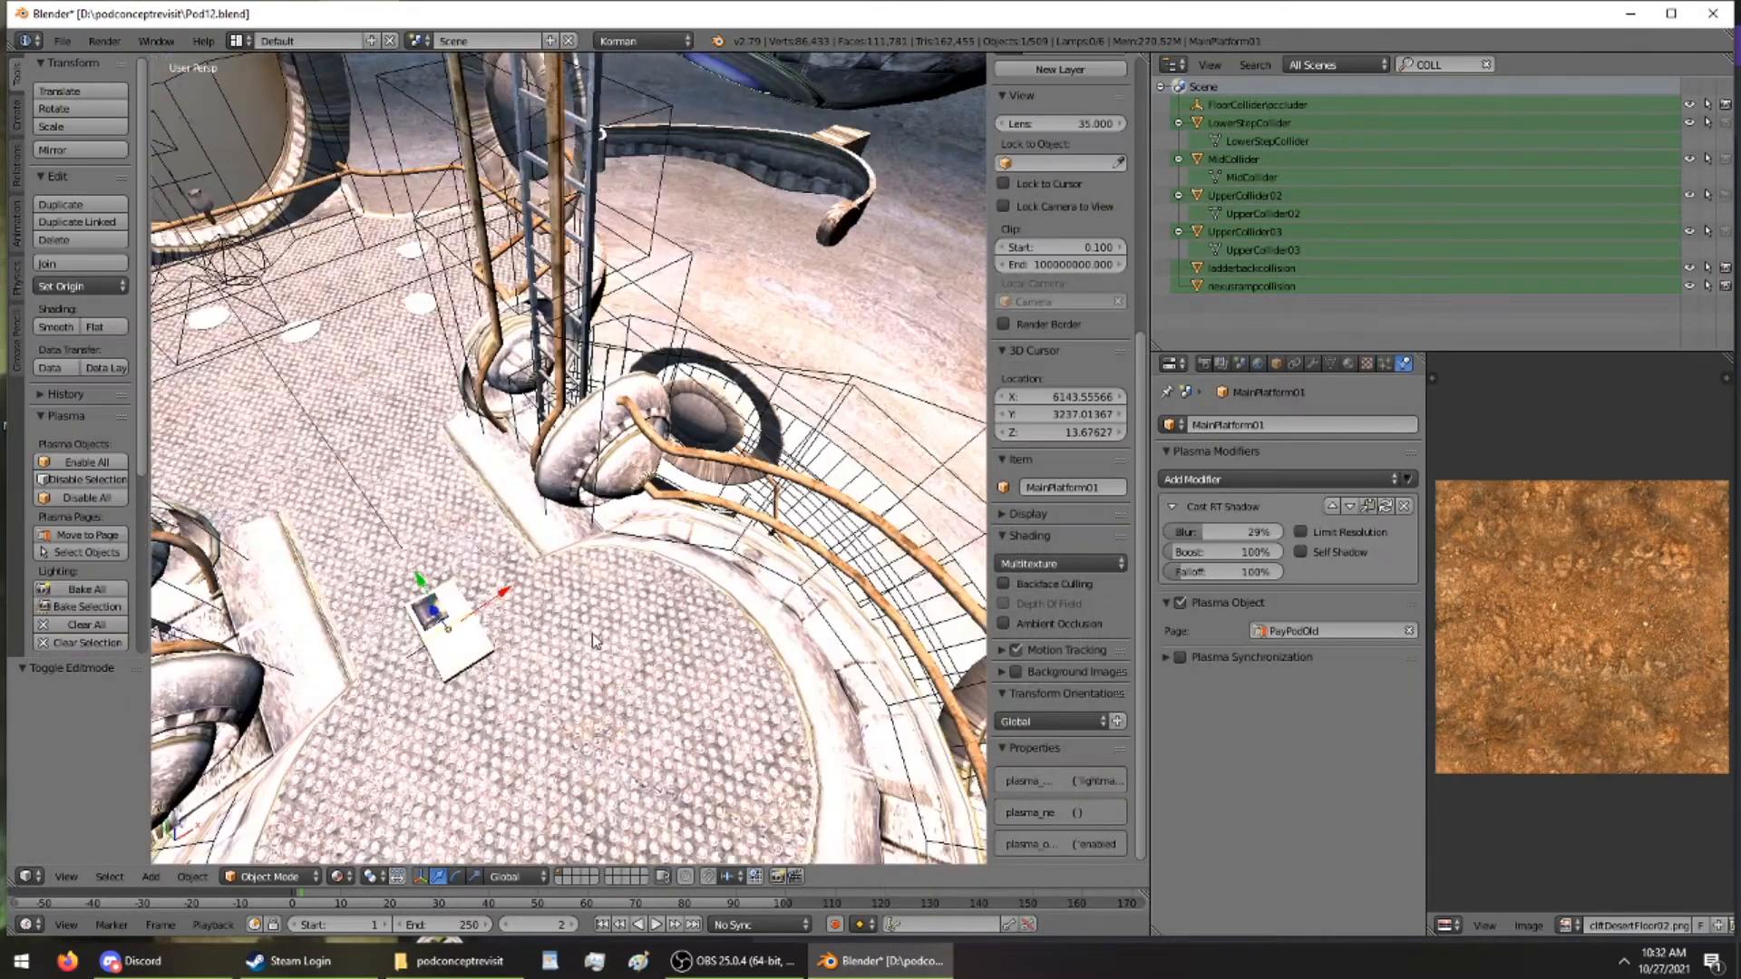
middle_click_drag(591, 633, 349, 731)
middle_click_drag(373, 617, 703, 571)
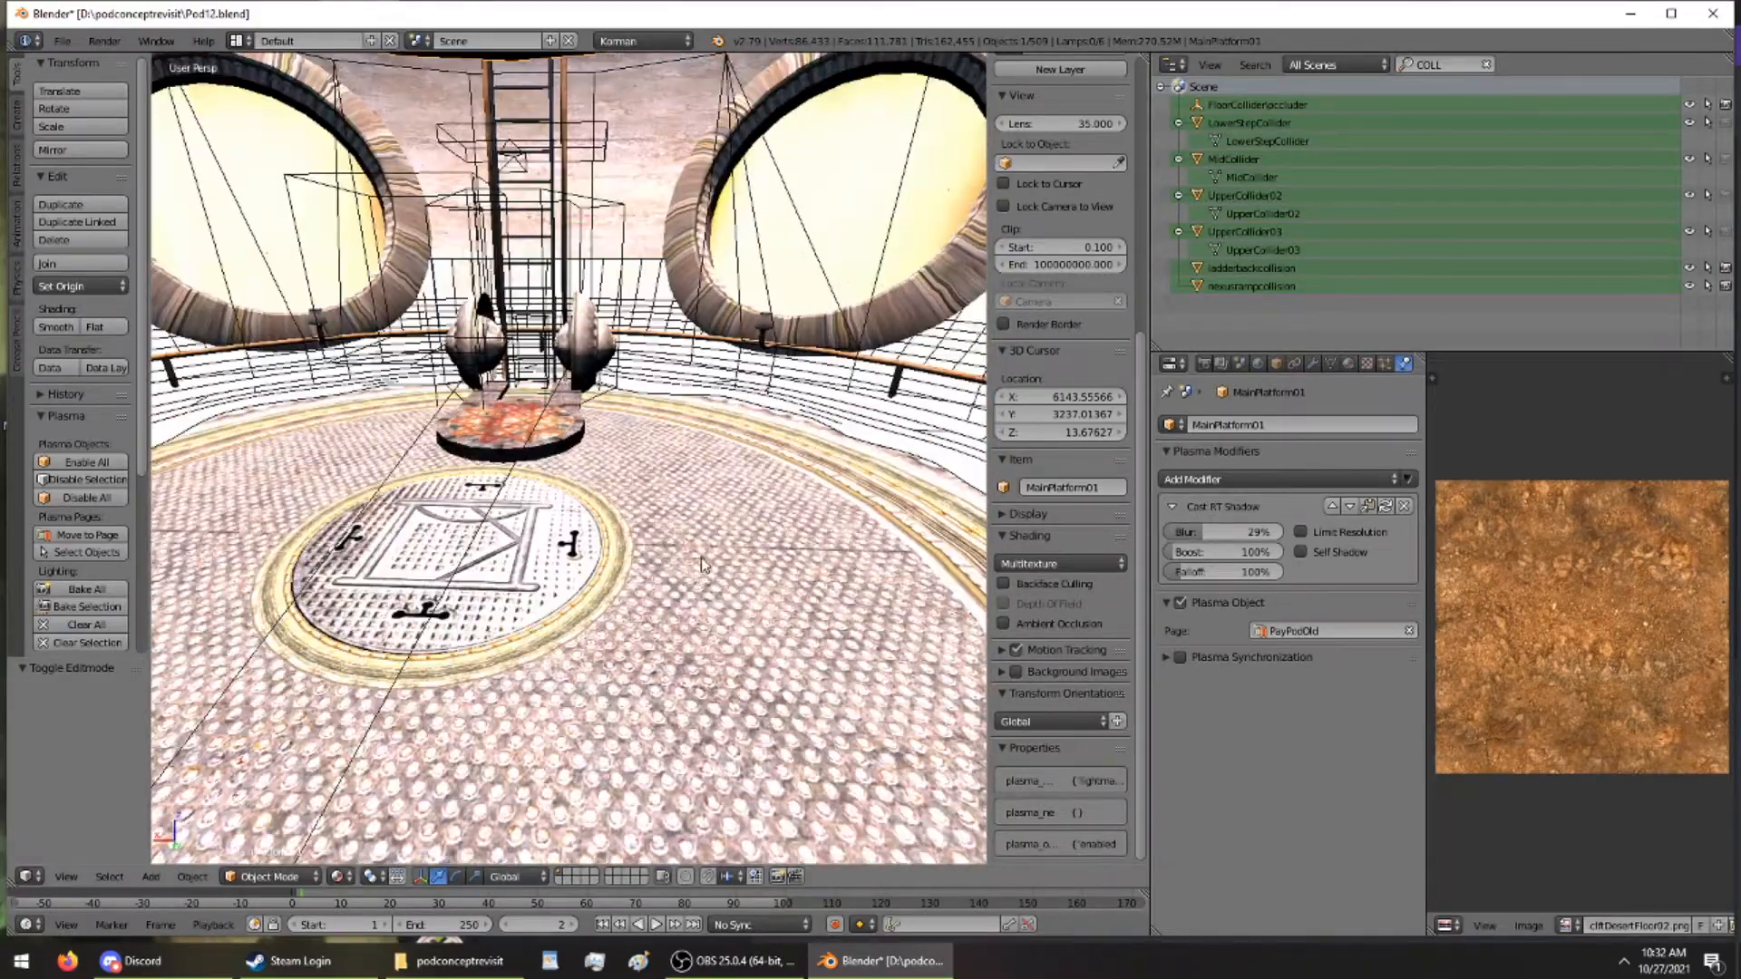
Add a Collision modifier to the floor object PodExtras.001, choose its bounds type and enable Terrain
right_click(703, 571)
left_click(1282, 470)
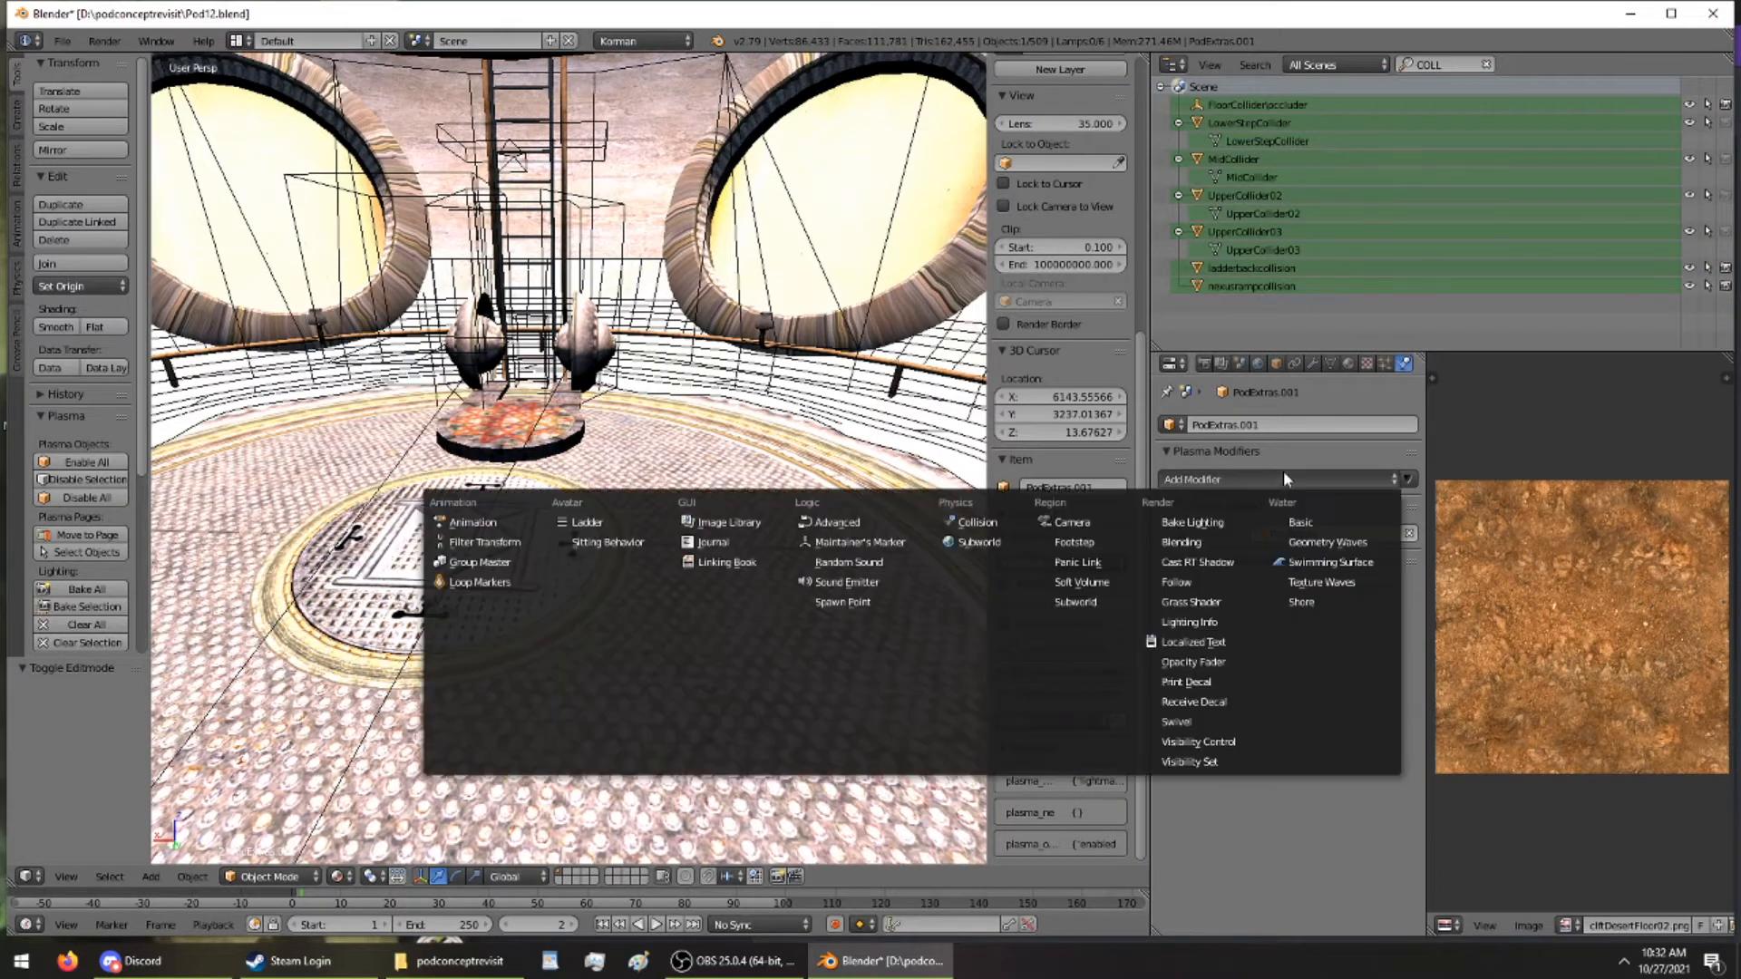
left_click(1020, 511)
left_click(1328, 533)
left_click(1287, 451)
left_click(1173, 633)
Check the Plasma modifiers of the Lower colider mesh and of the MainPlatform01 floor
scroll(876, 471, "down", 4)
mouse_move(851, 454)
middle_mouse_down()
mouse_move(625, 476)
mouse_move(582, 439)
mouse_move(836, 484)
middle_mouse_up()
right_click(816, 419)
middle_click_drag(813, 412, 589, 440)
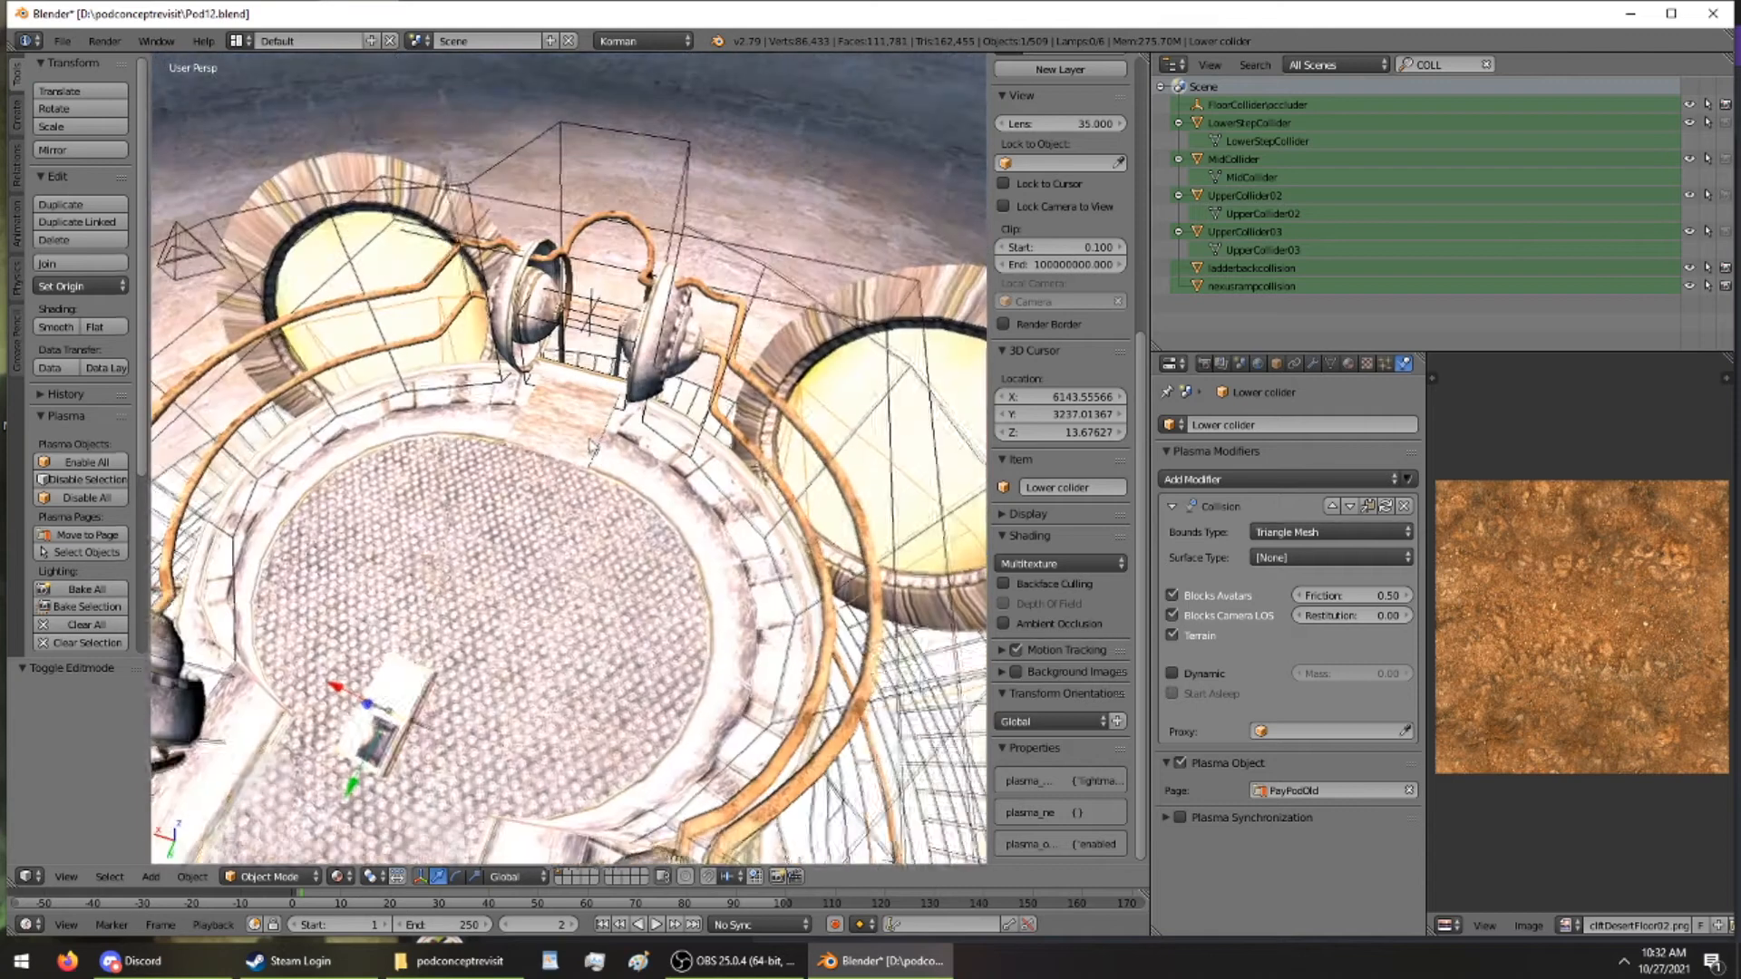
right_click(568, 469)
scroll(569, 469, "up", 4)
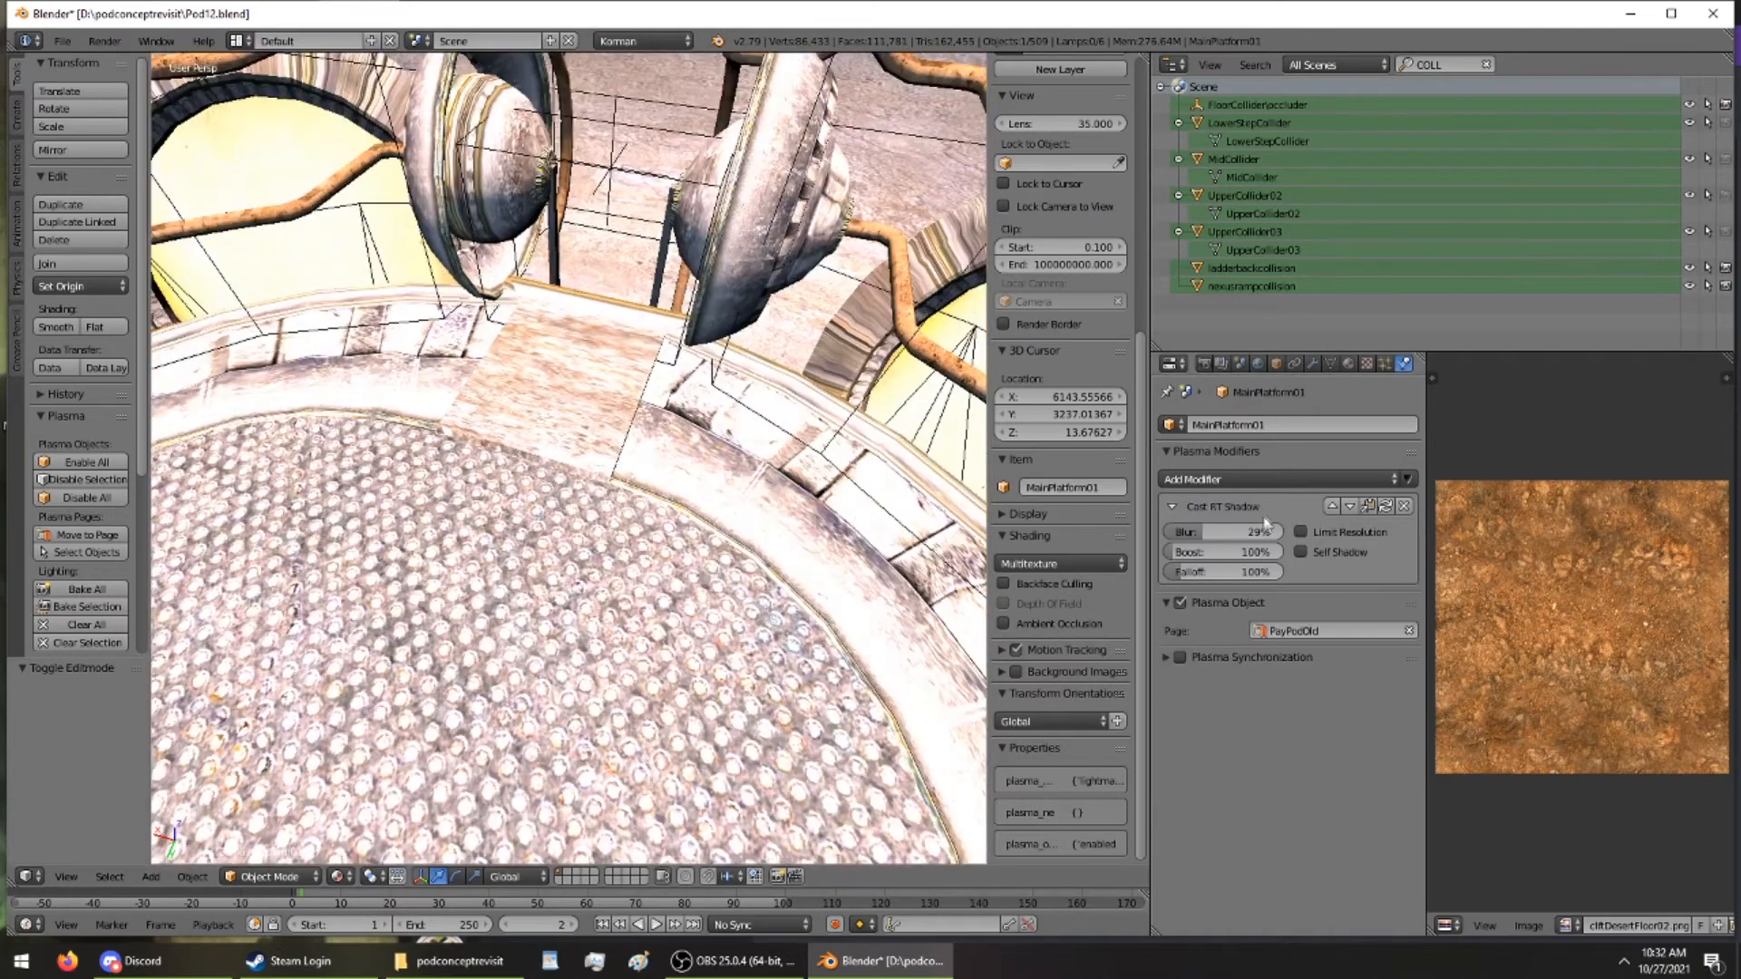
Add a Collision modifier to the MainPlatform01 floor with Triangle Mesh bounds and Terrain enabled
left_click(1259, 475)
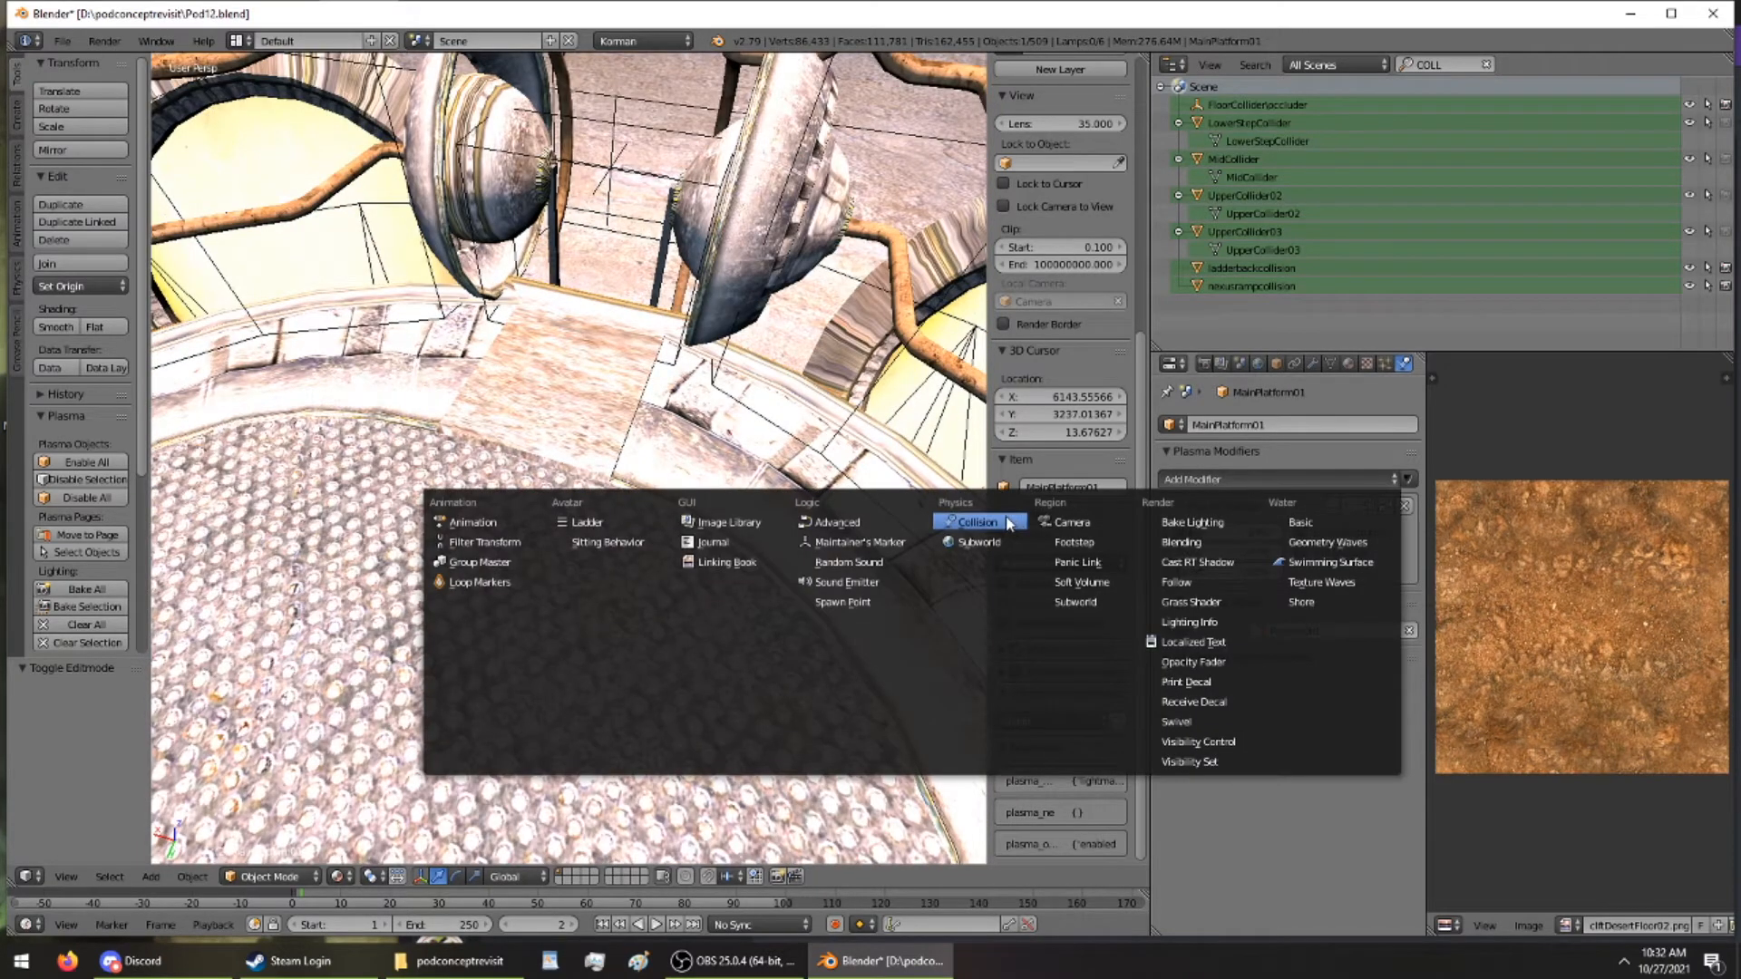
left_click(978, 522)
left_click(1296, 629)
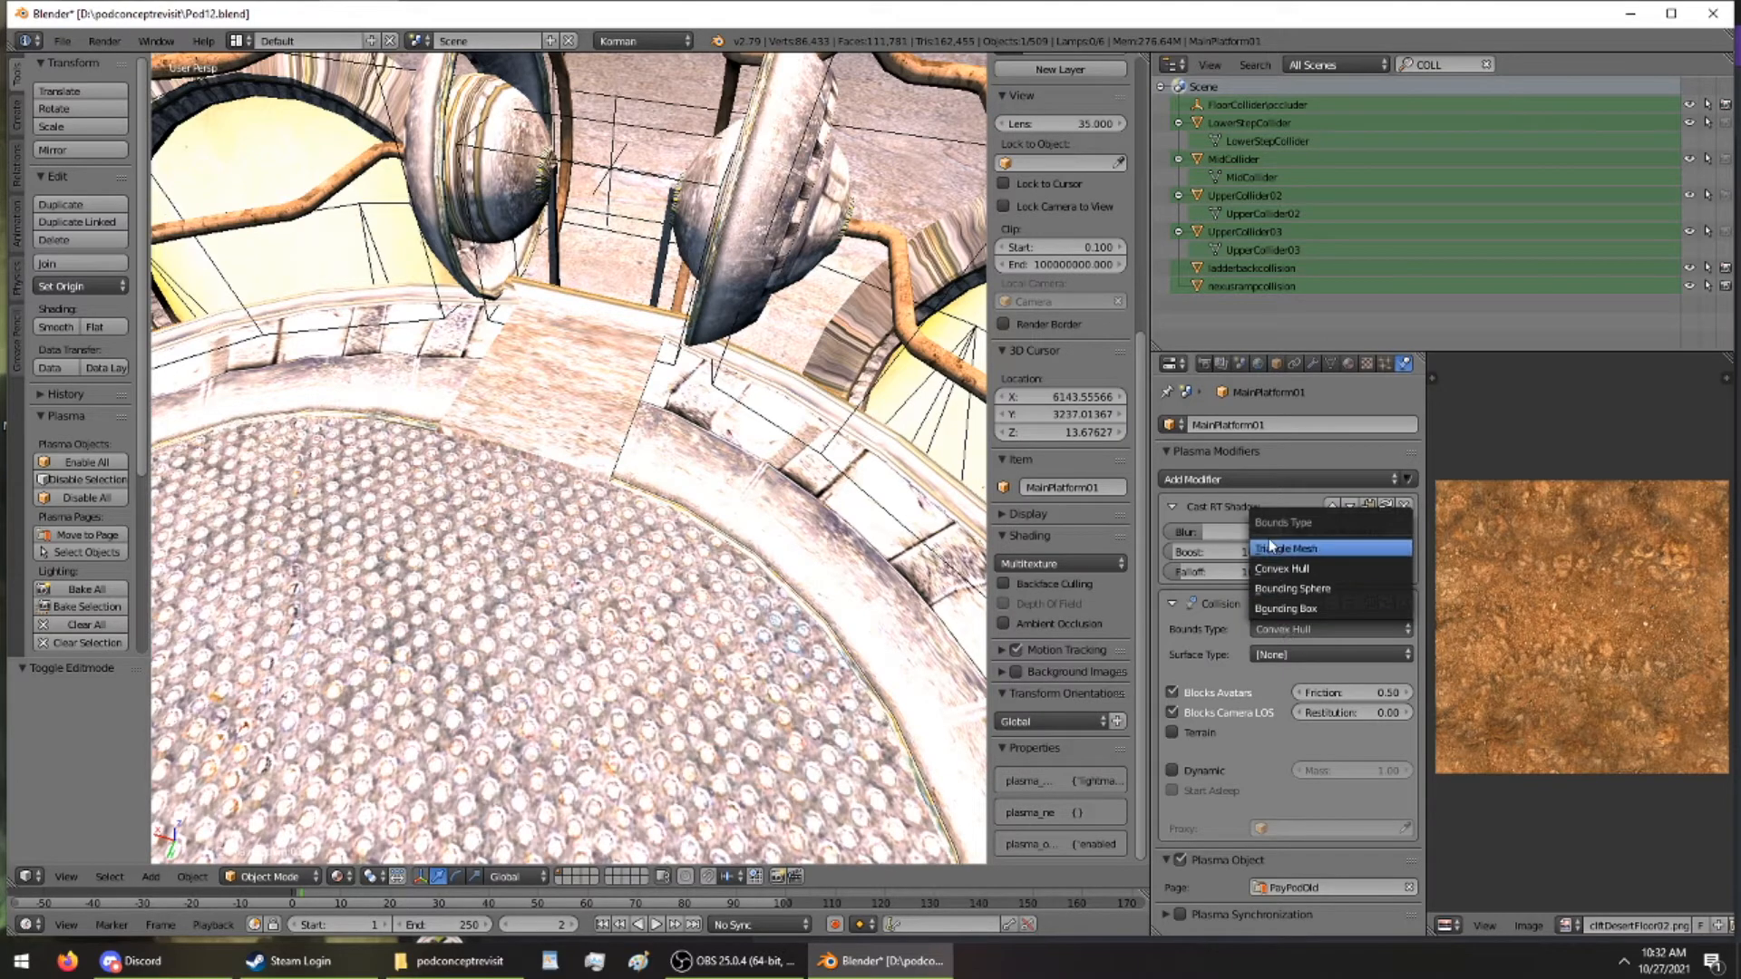
left_click(1271, 546)
left_click(1171, 733)
Give the UpperPlatform01 floor a Collision modifier with Triangle Mesh bounds and Terrain enabled
middle_click_drag(795, 547, 199, 700)
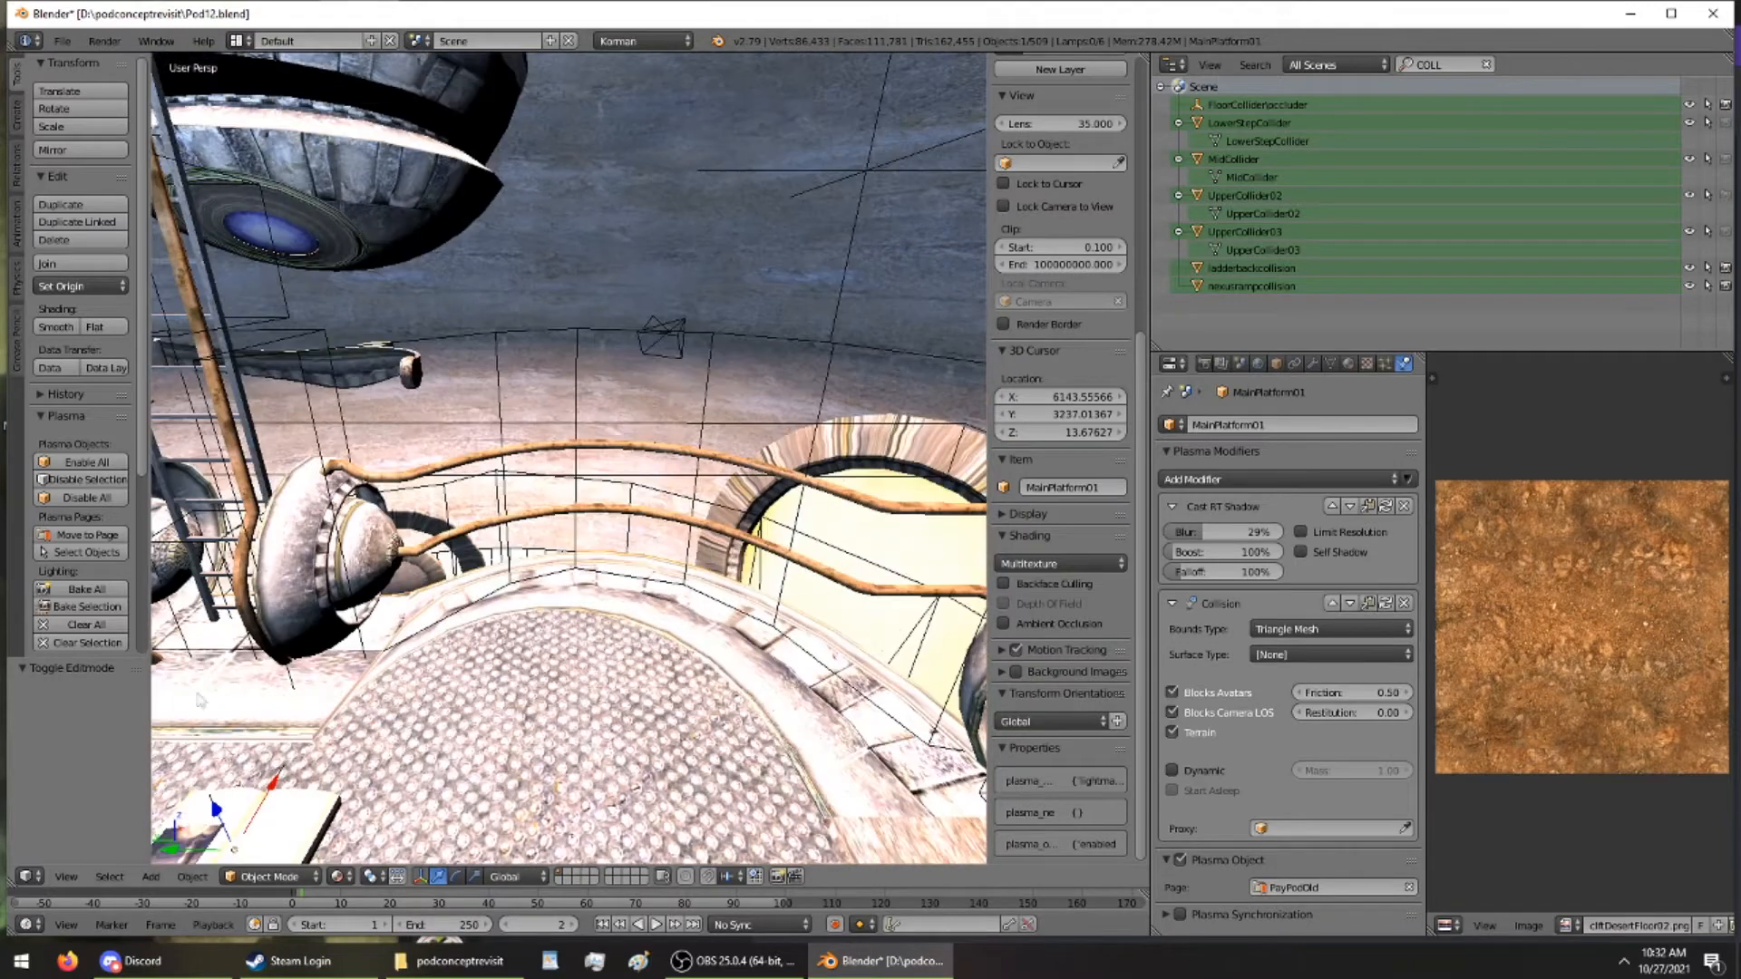
right_click(491, 338)
middle_click_drag(491, 337, 810, 96)
middle_click_drag(622, 298, 613, 388)
right_click(613, 388)
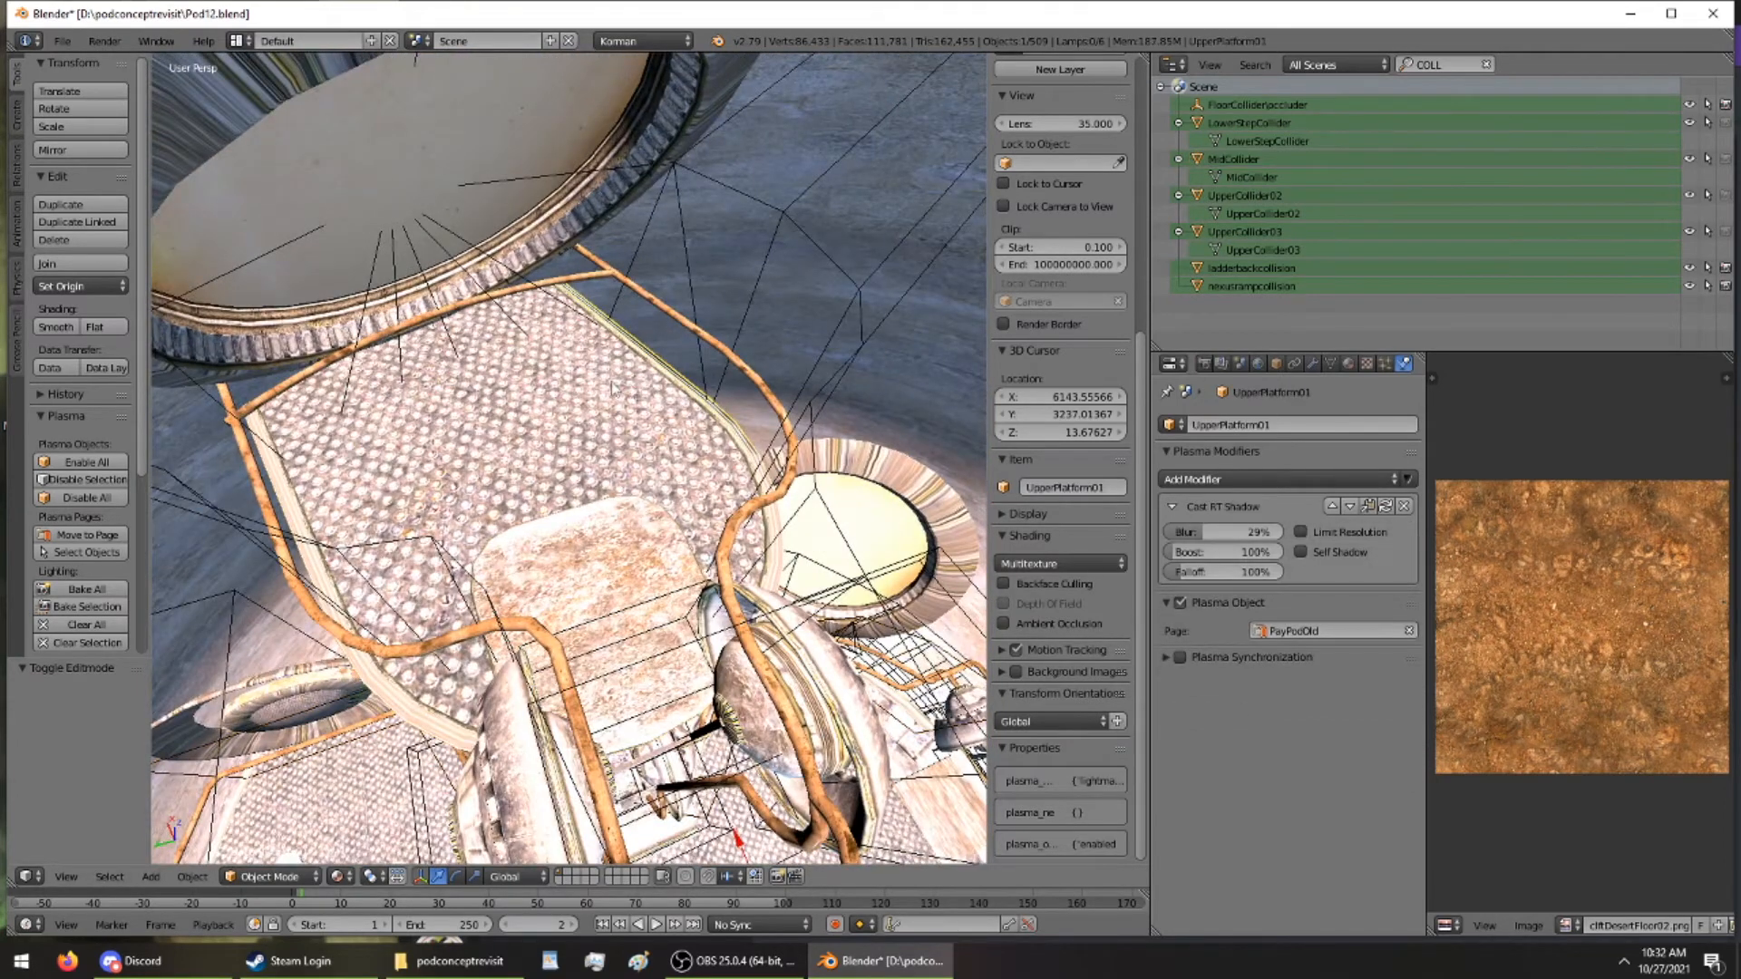
left_click(1233, 477)
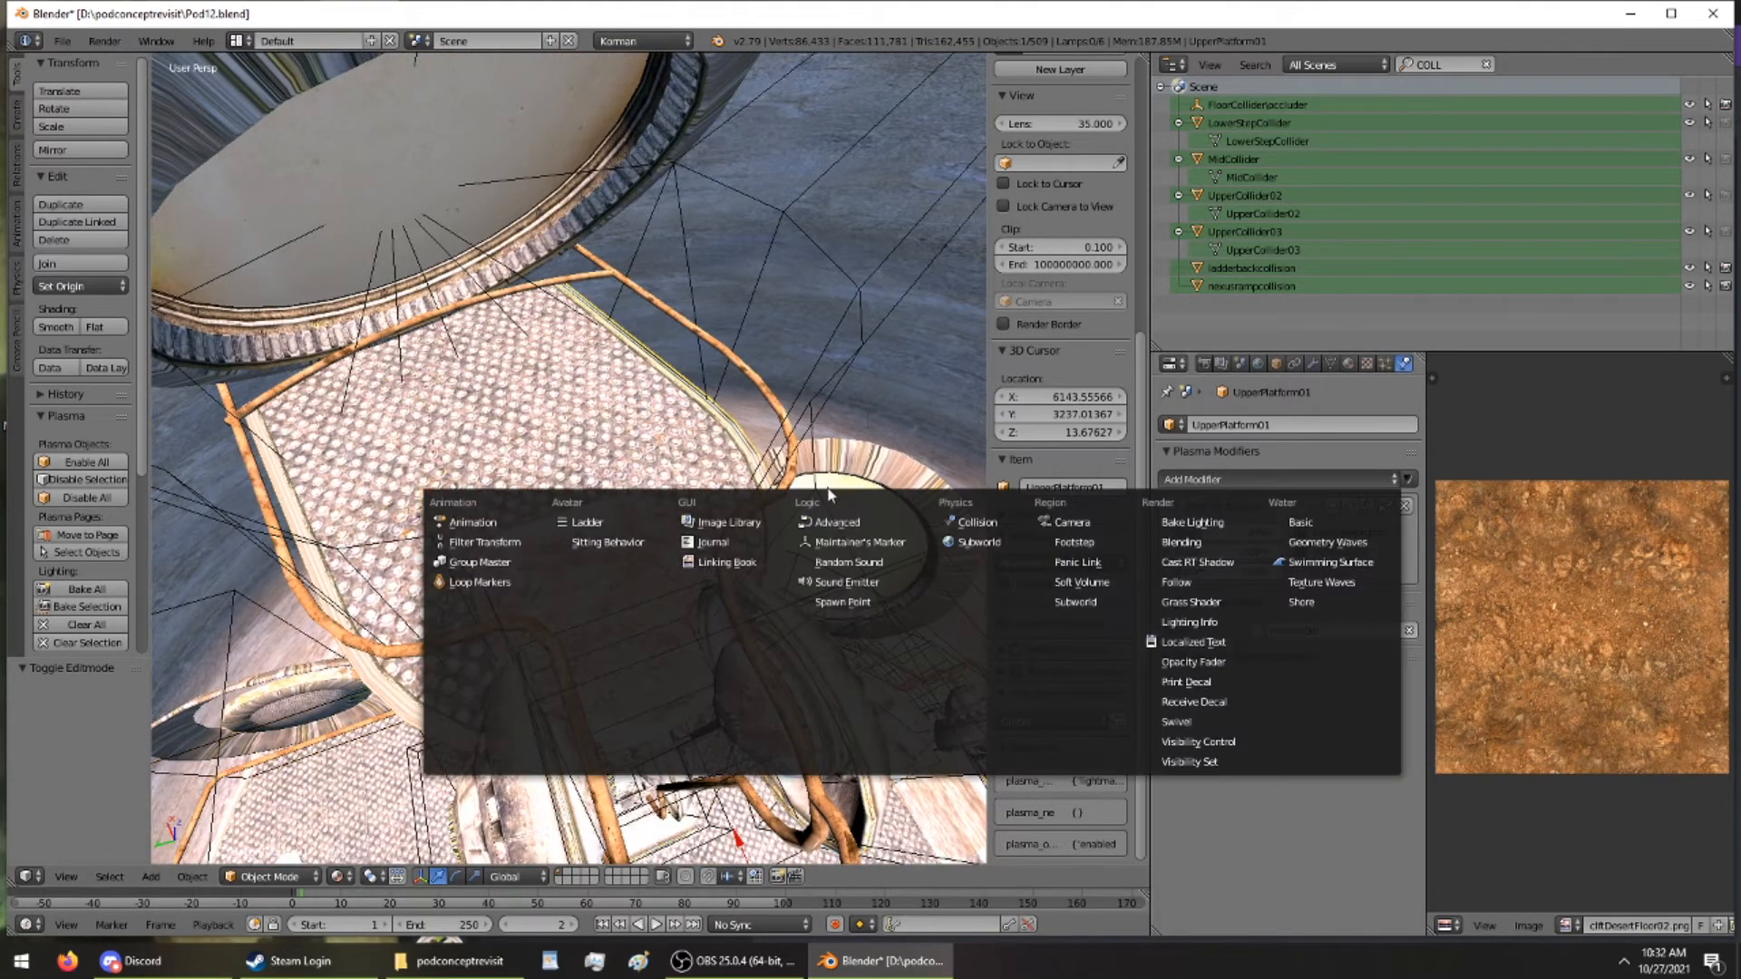
left_click(948, 525)
left_click(1313, 633)
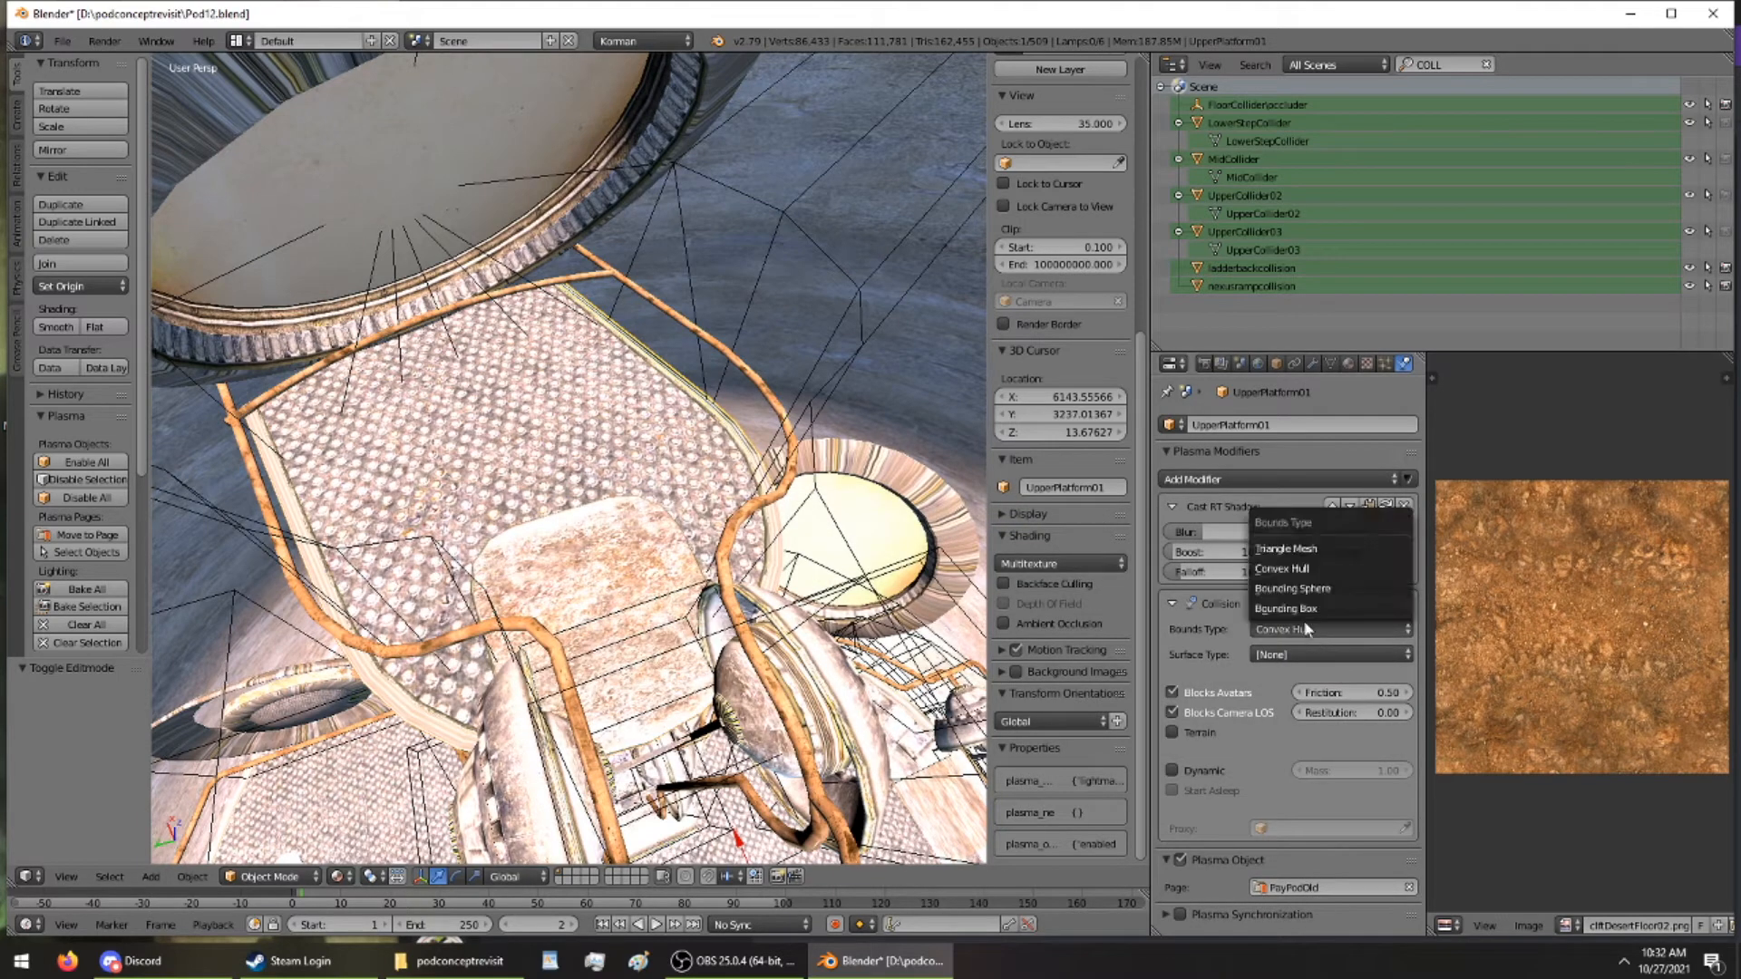
left_click(1310, 549)
Give UpperPlatformBase01 a Collision modifier with Triangle Mesh bounds and Terrain enabled, removing the unwanted Camera Region modifier
middle_click_drag(381, 272, 479, 758)
right_click(480, 758, "alt")
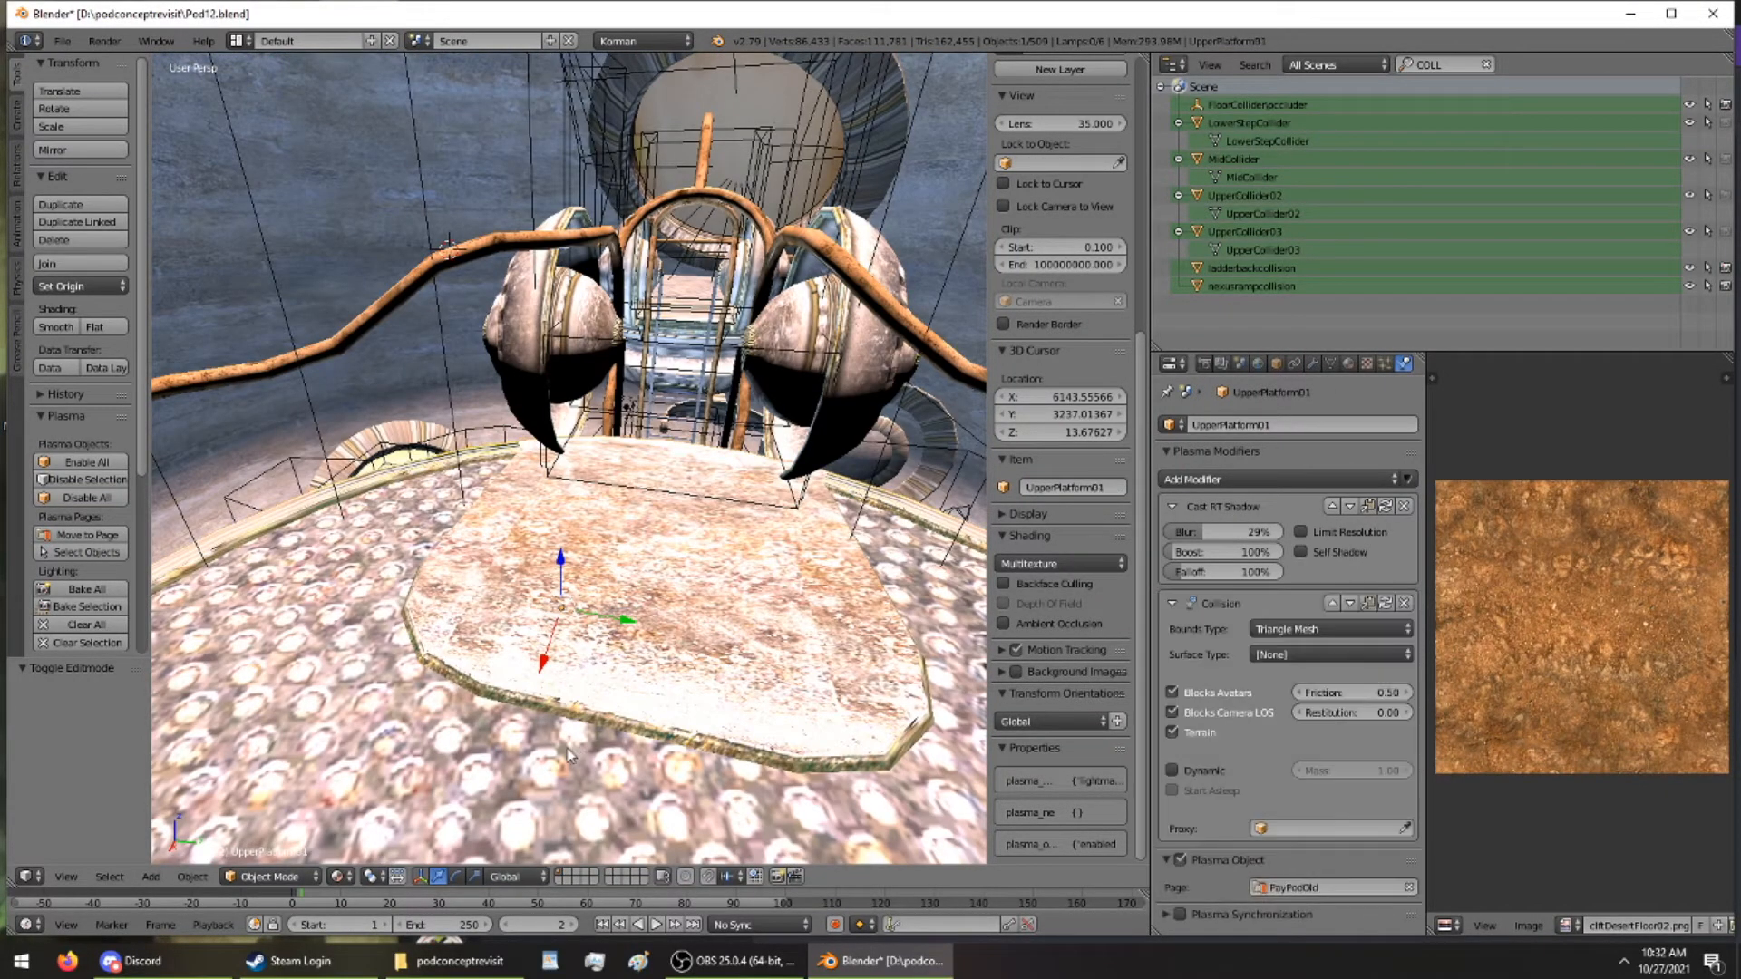
right_click(588, 671)
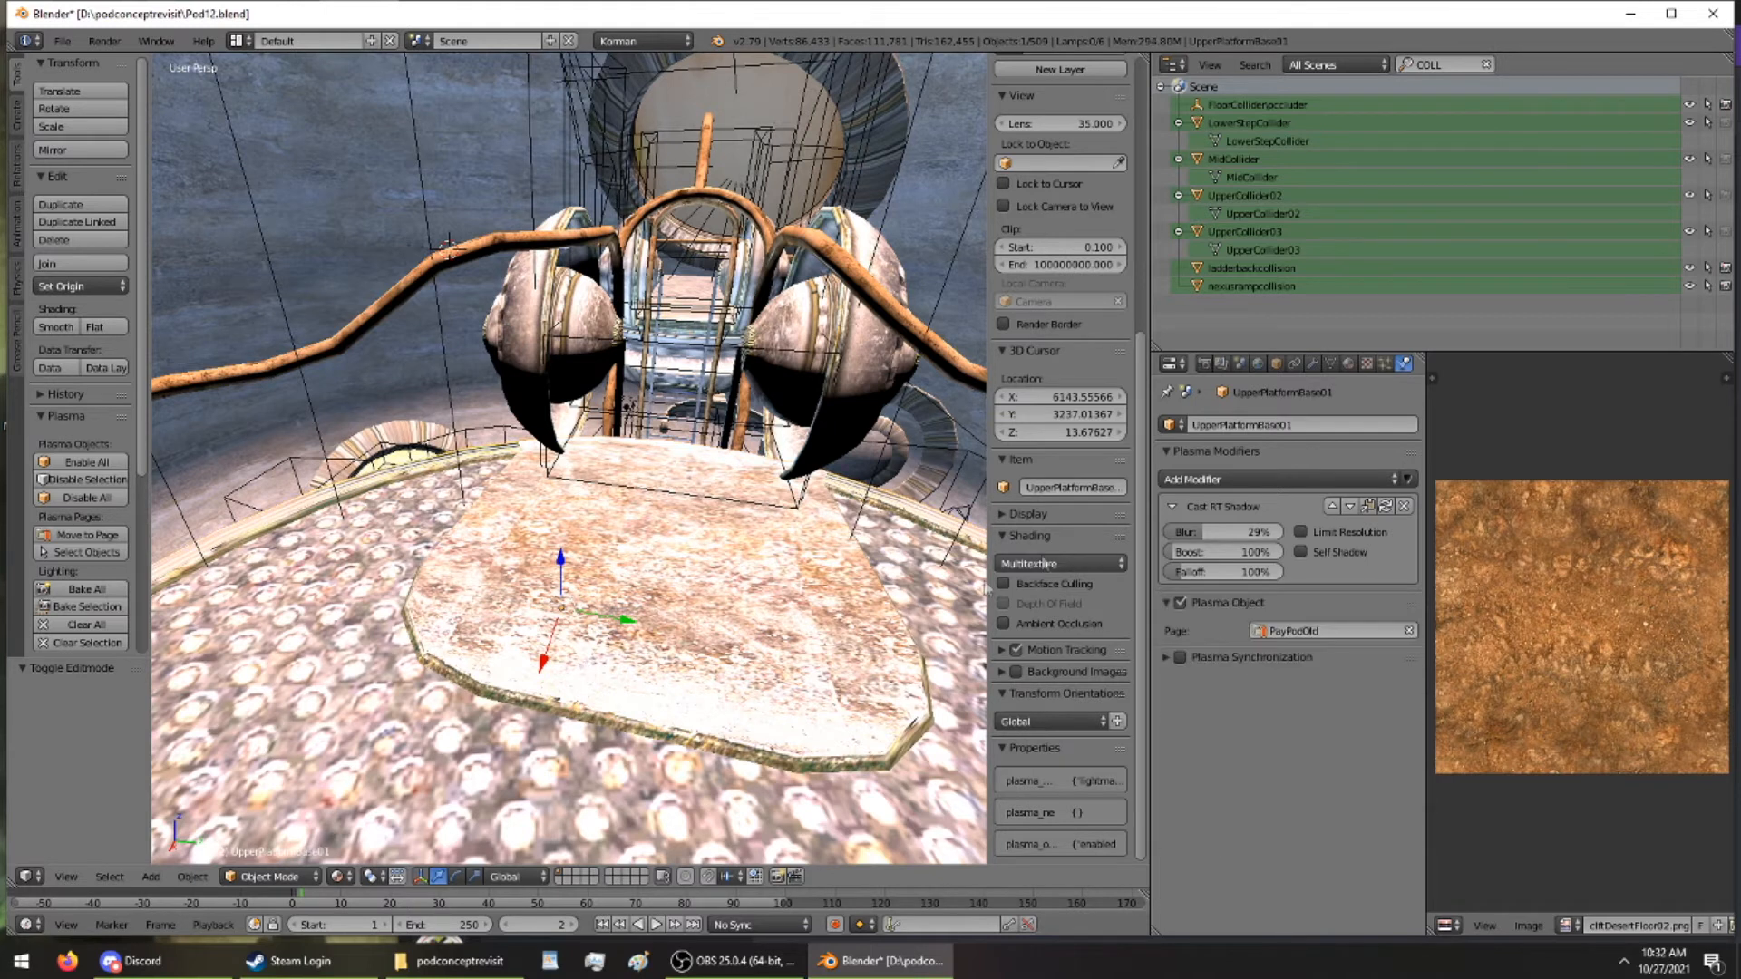
left_click(1215, 479)
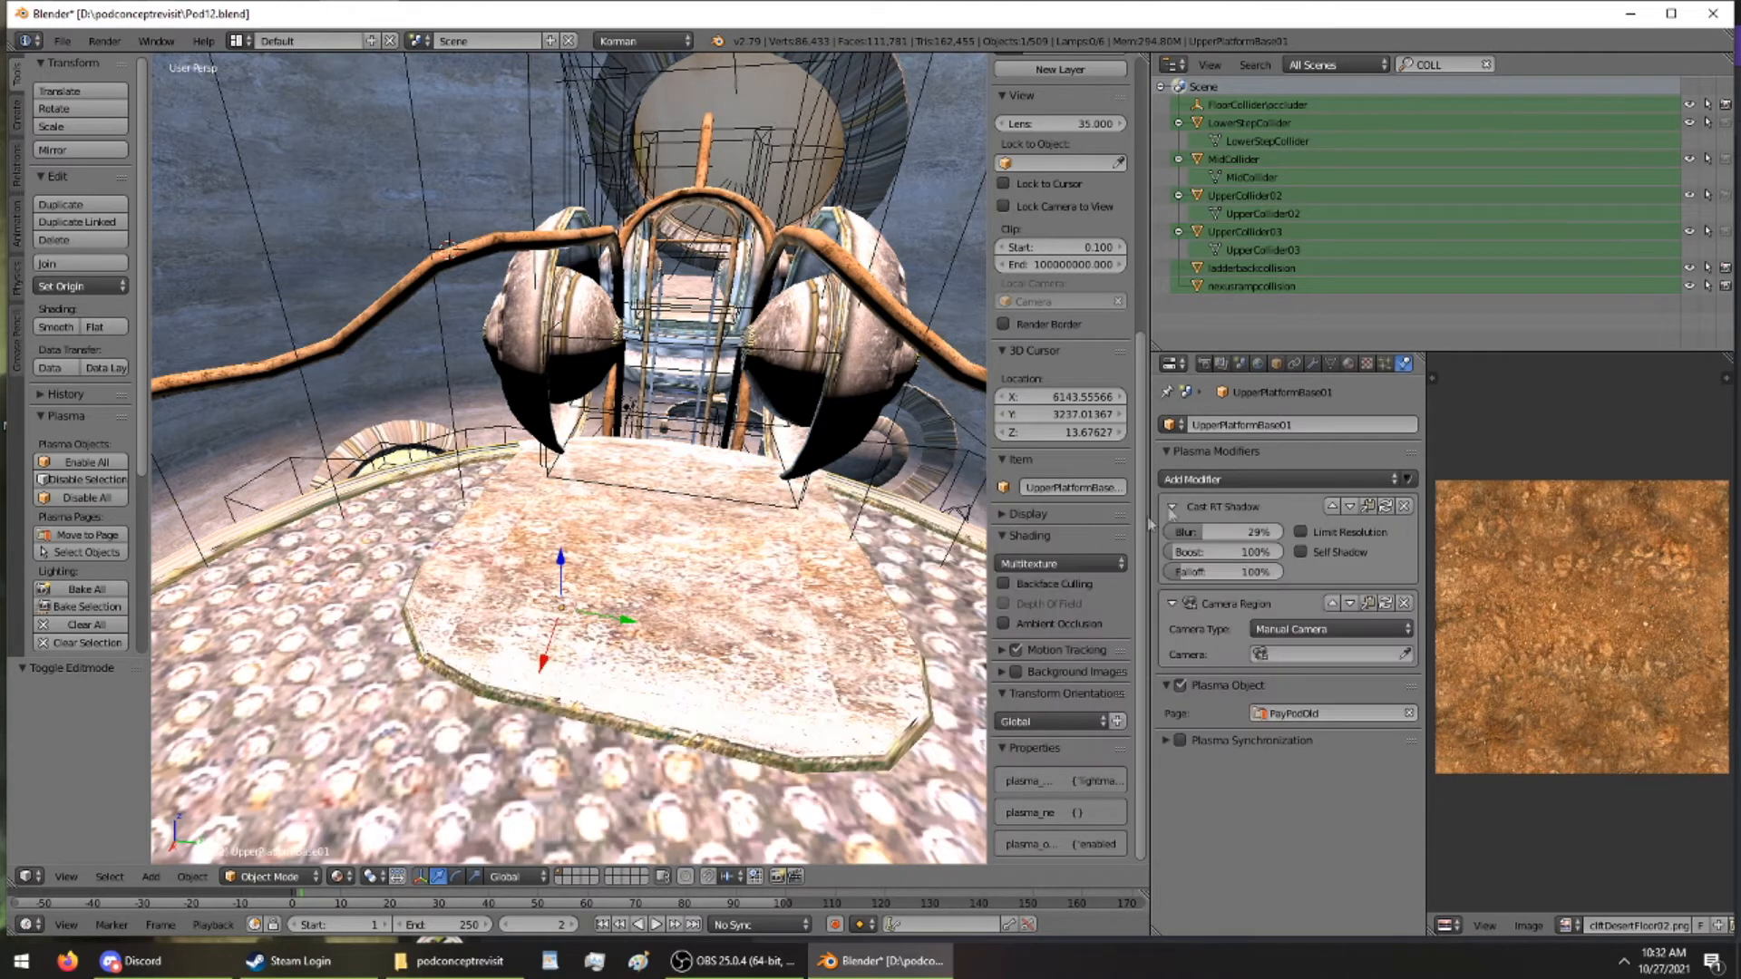
left_click(1403, 603)
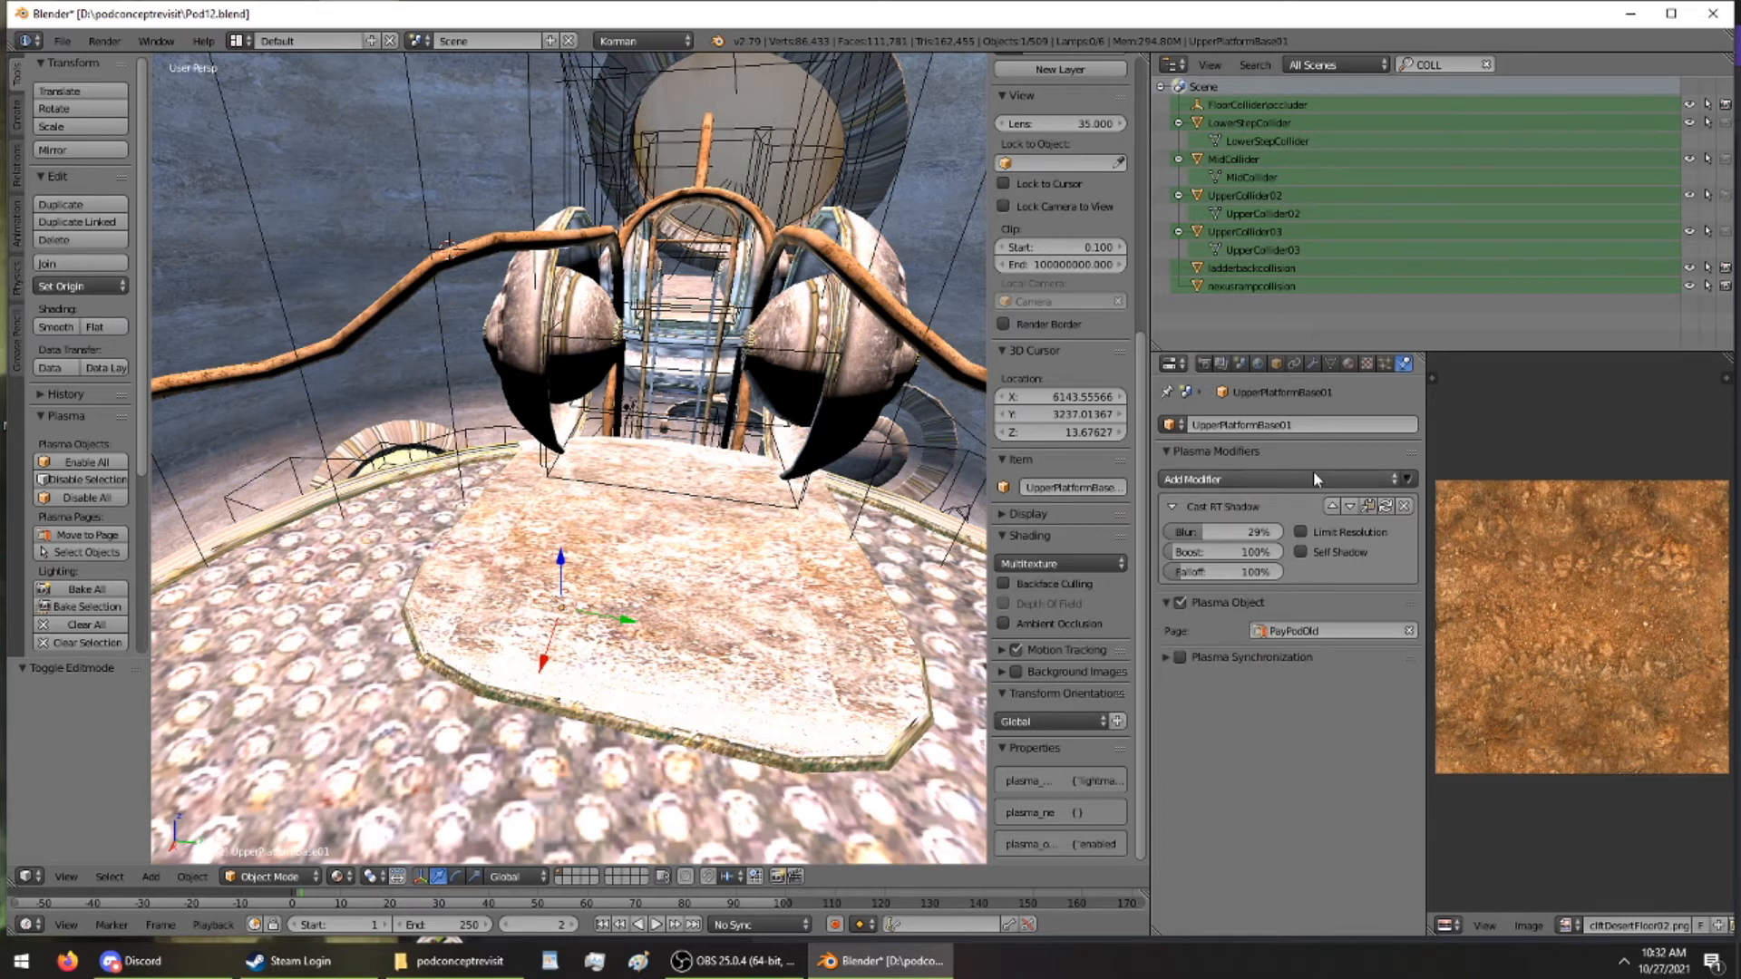
left_click(1313, 477)
left_click(999, 520)
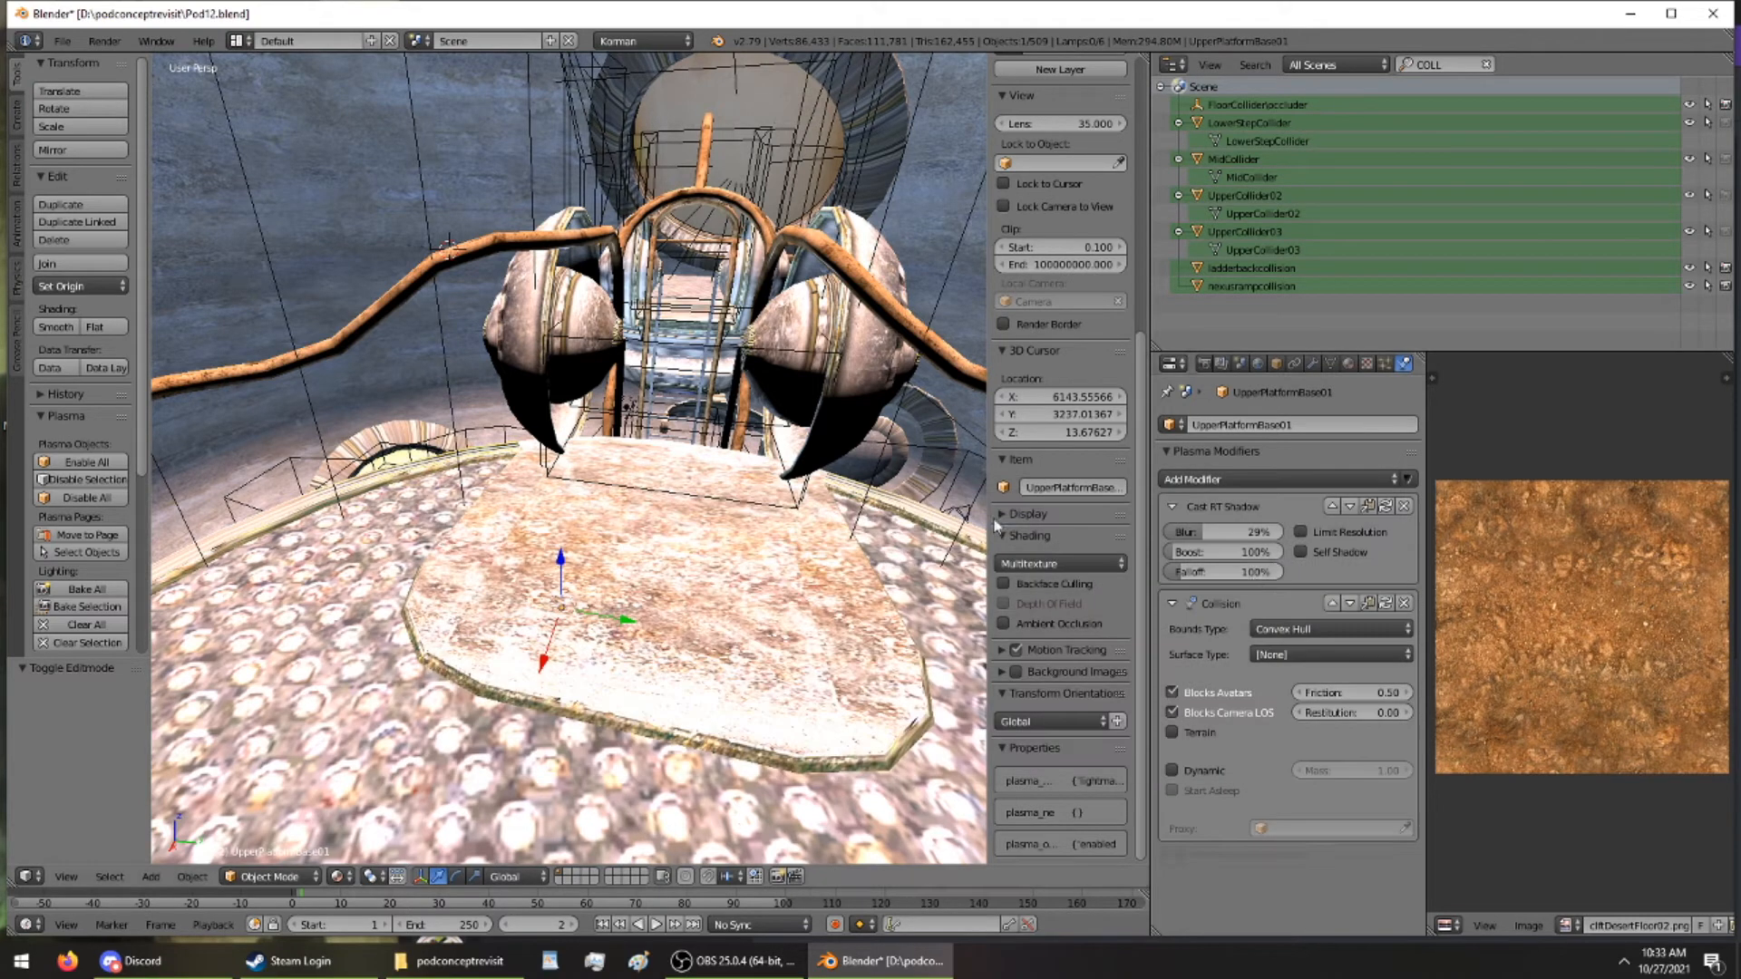
left_click(1330, 628)
left_click(1329, 549)
left_click(1172, 732)
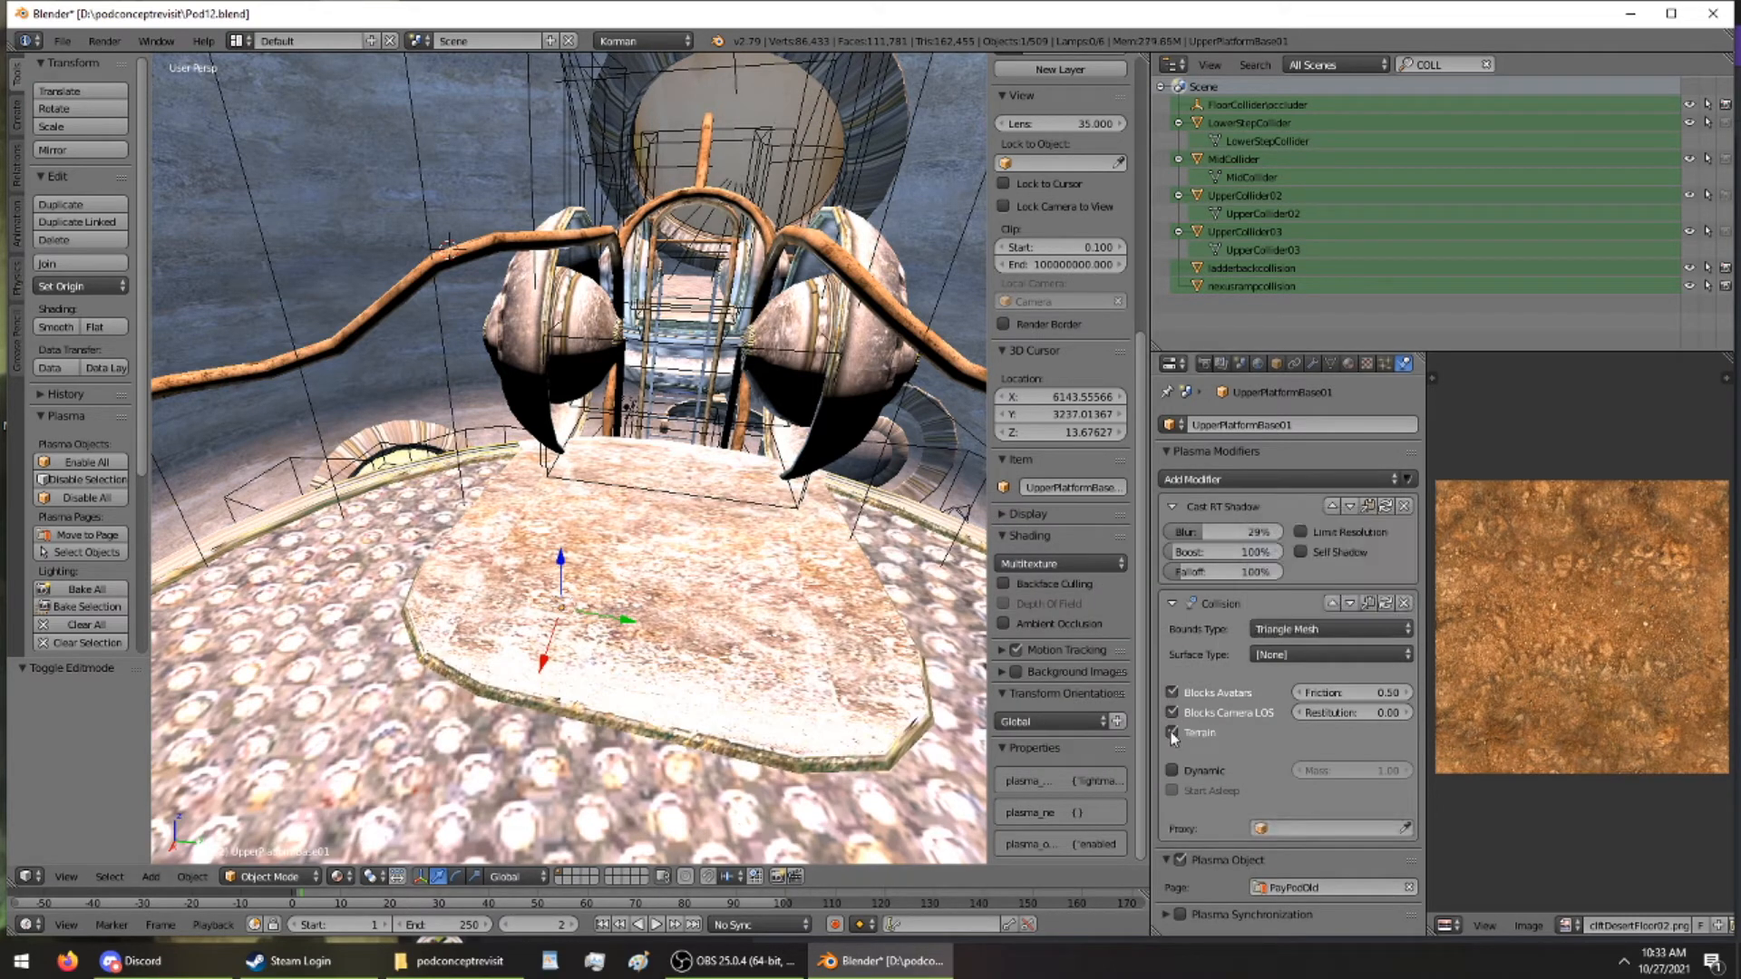
Select the opposite upper floor, UpperPlatform02, and add Collision with Triangle Mesh bounds and Terrain enabled
middle_click_drag(906, 596, 943, 630)
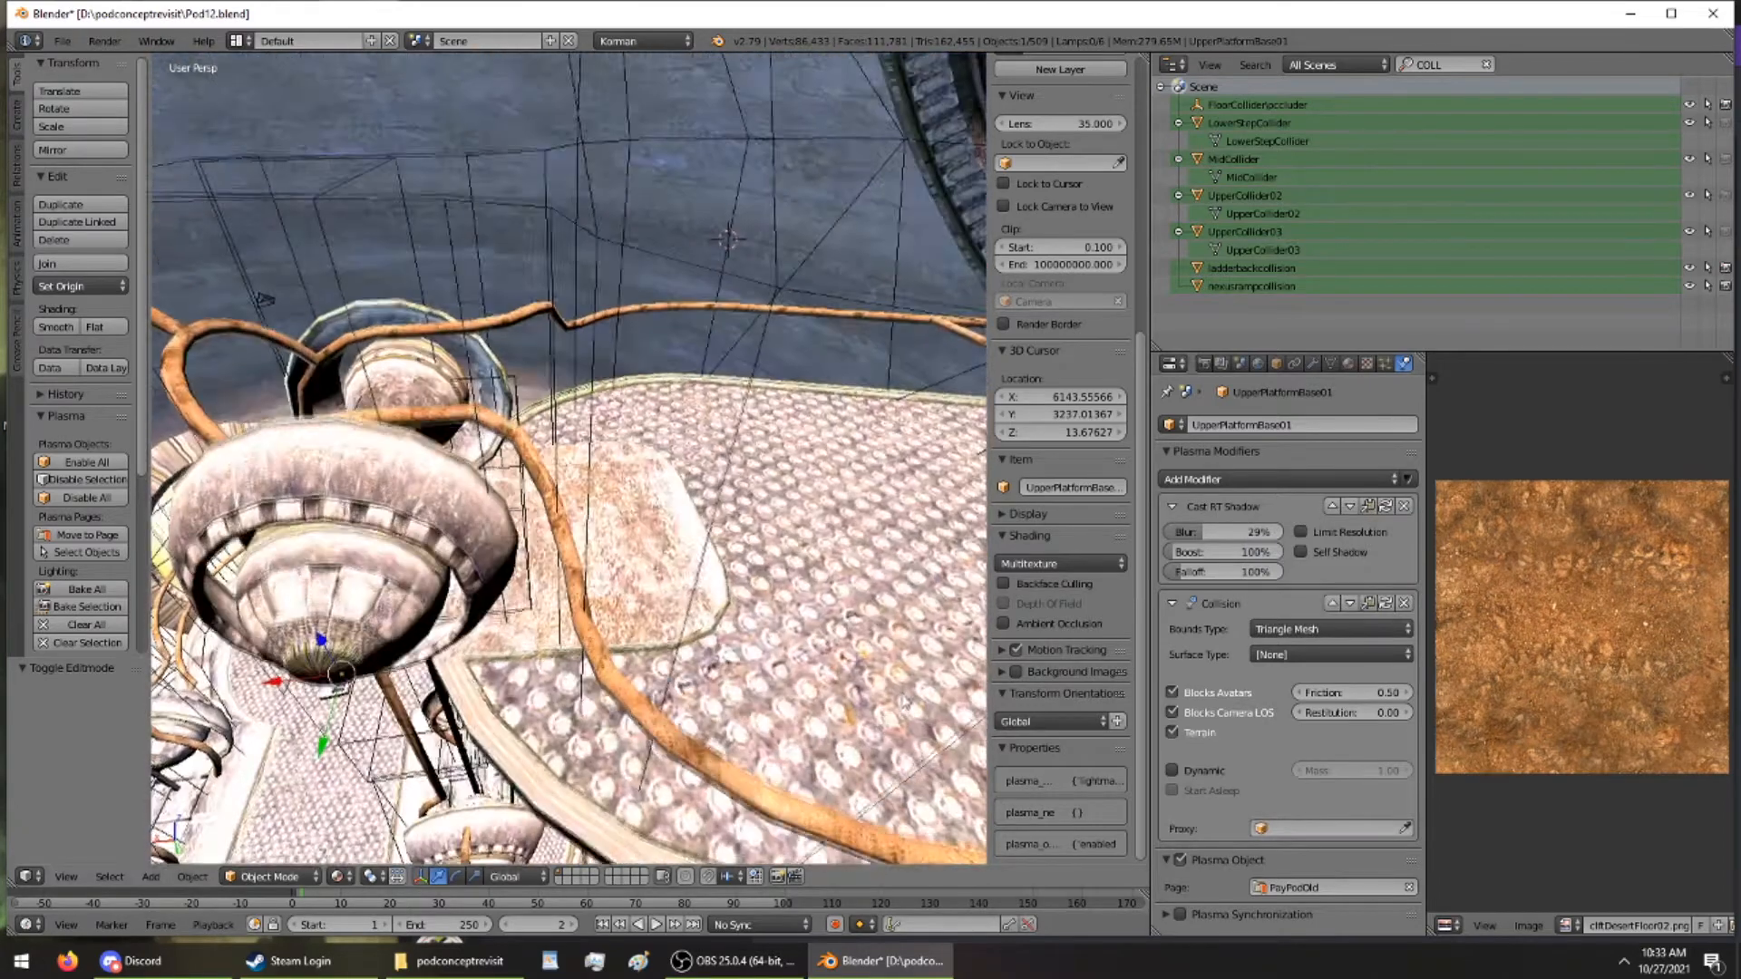
right_click(646, 543)
left_click(1268, 480)
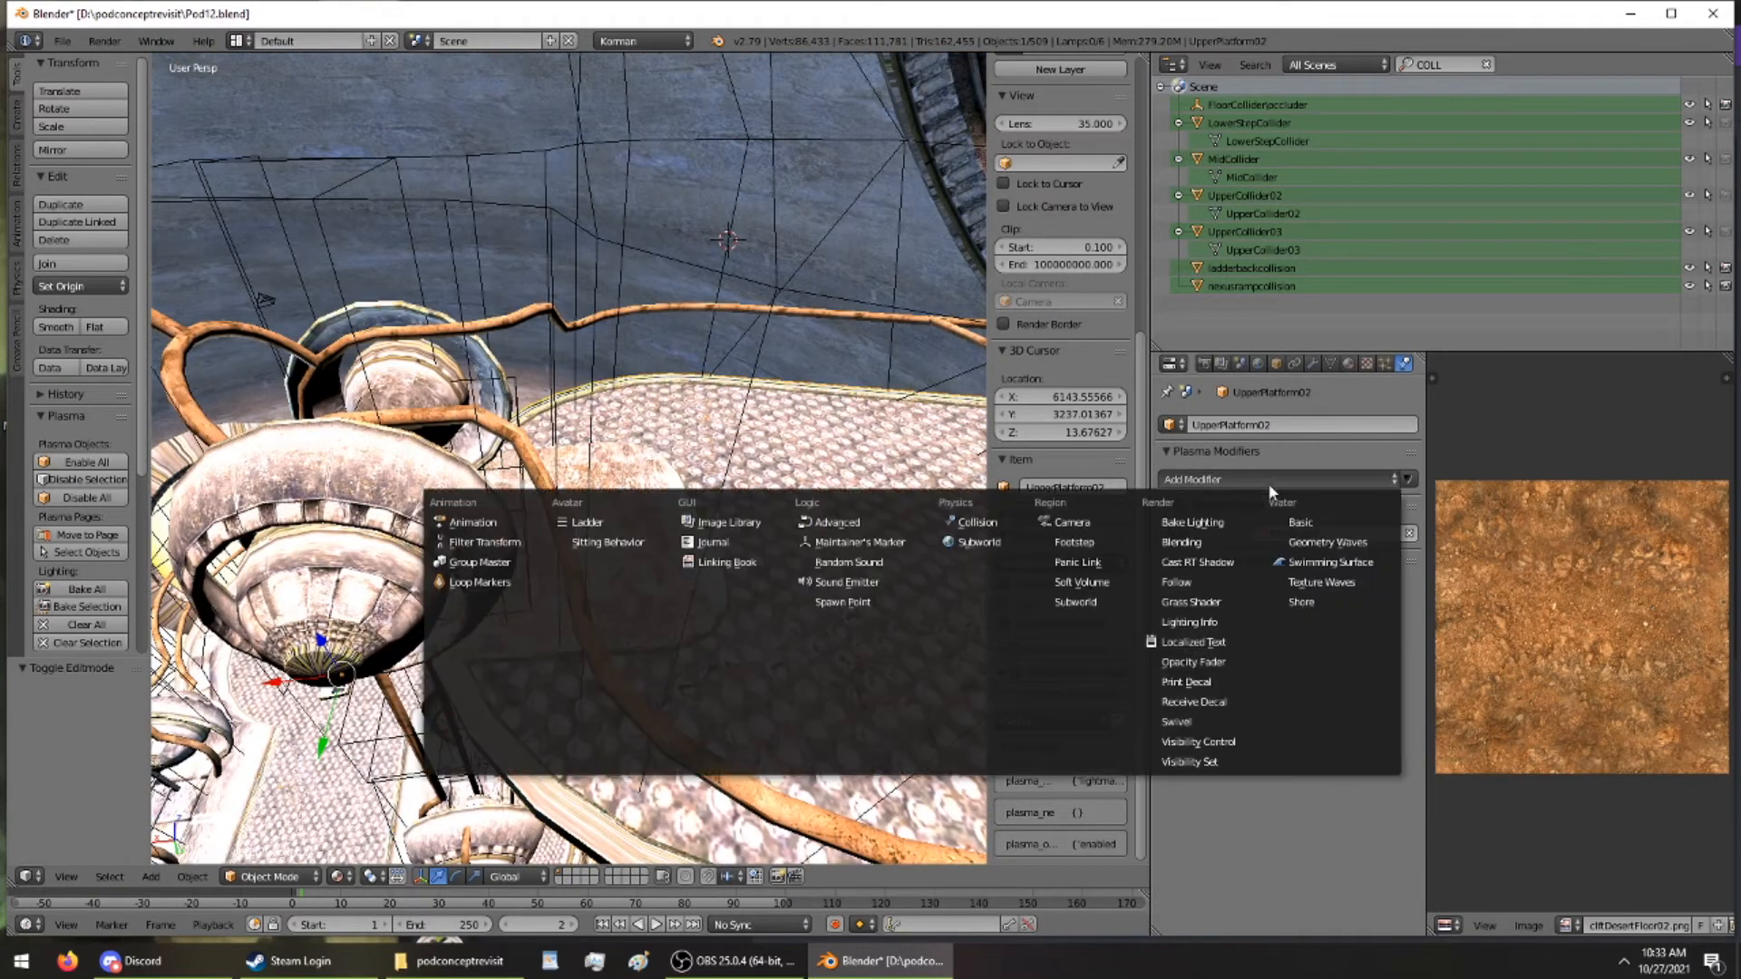
left_click(974, 523)
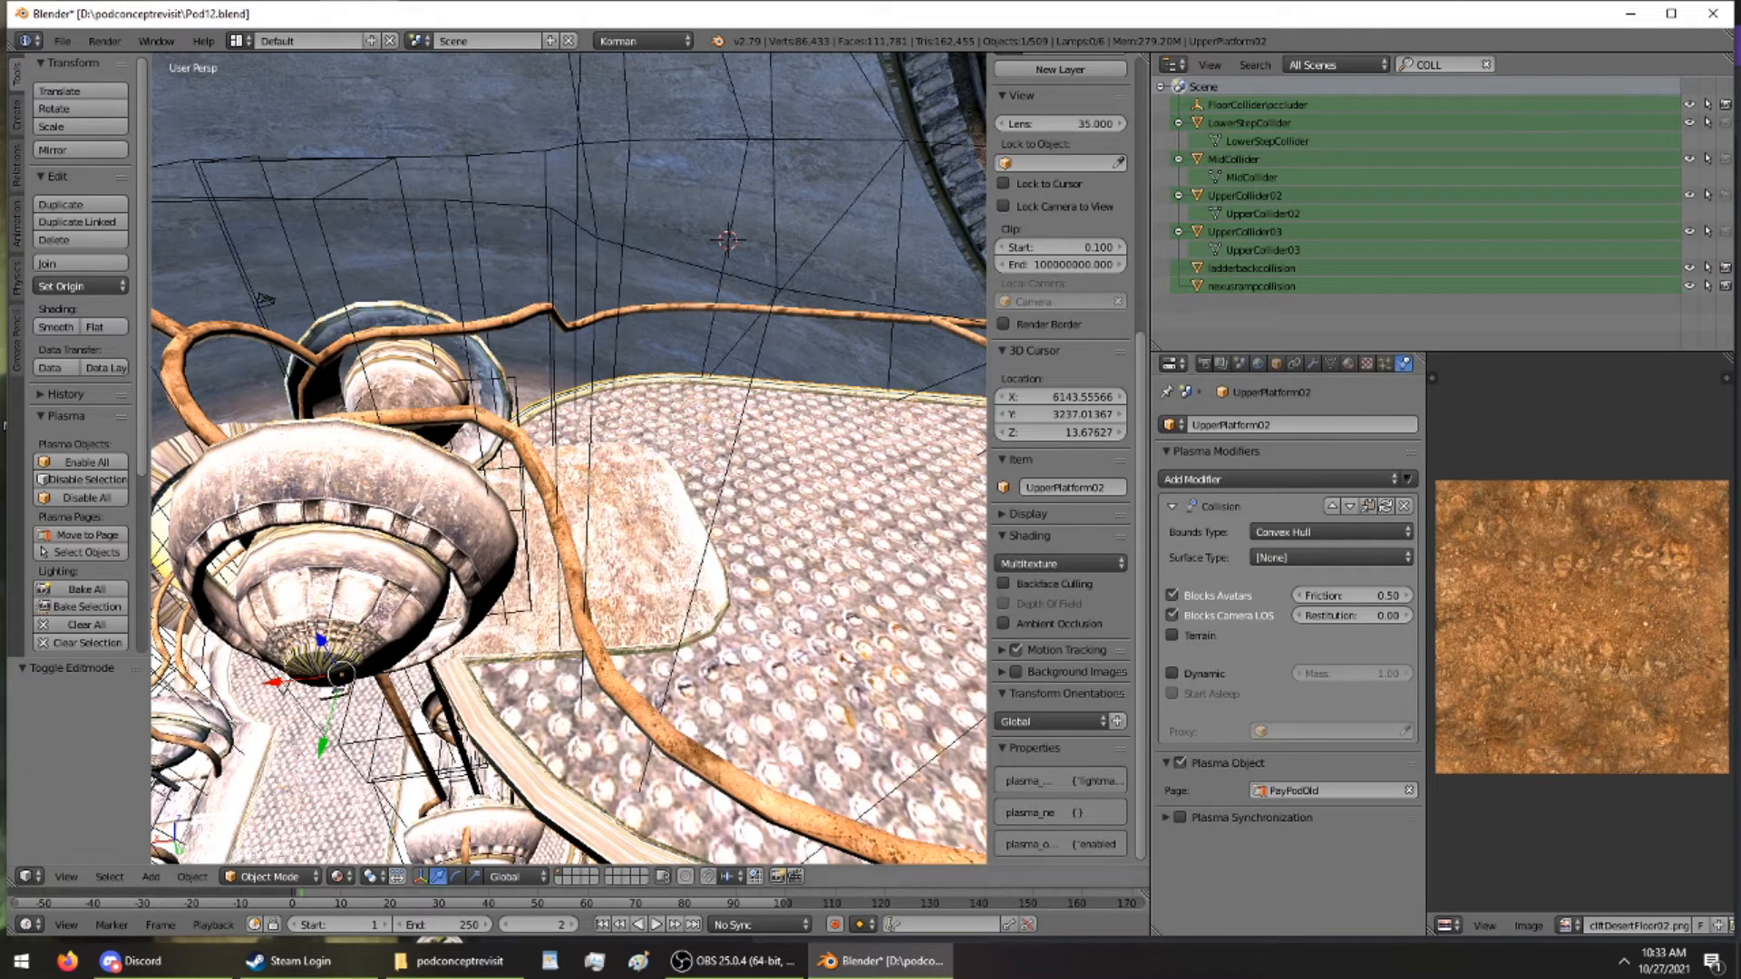
left_click(1283, 533)
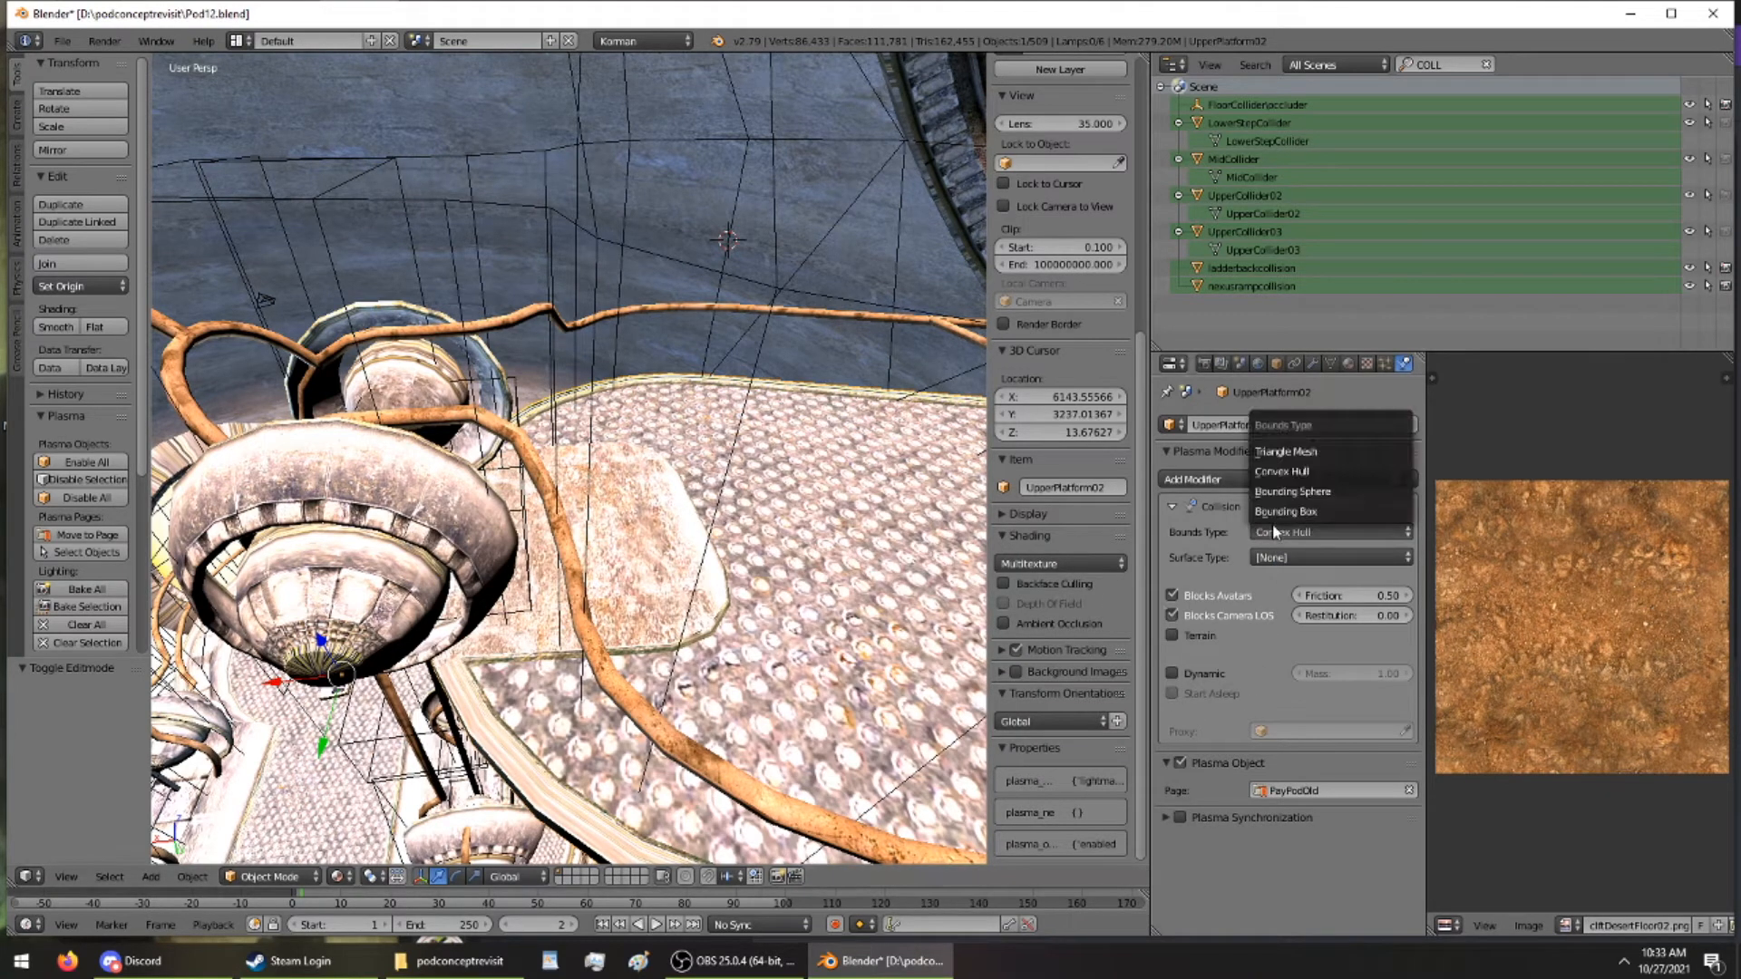
left_click(1297, 461)
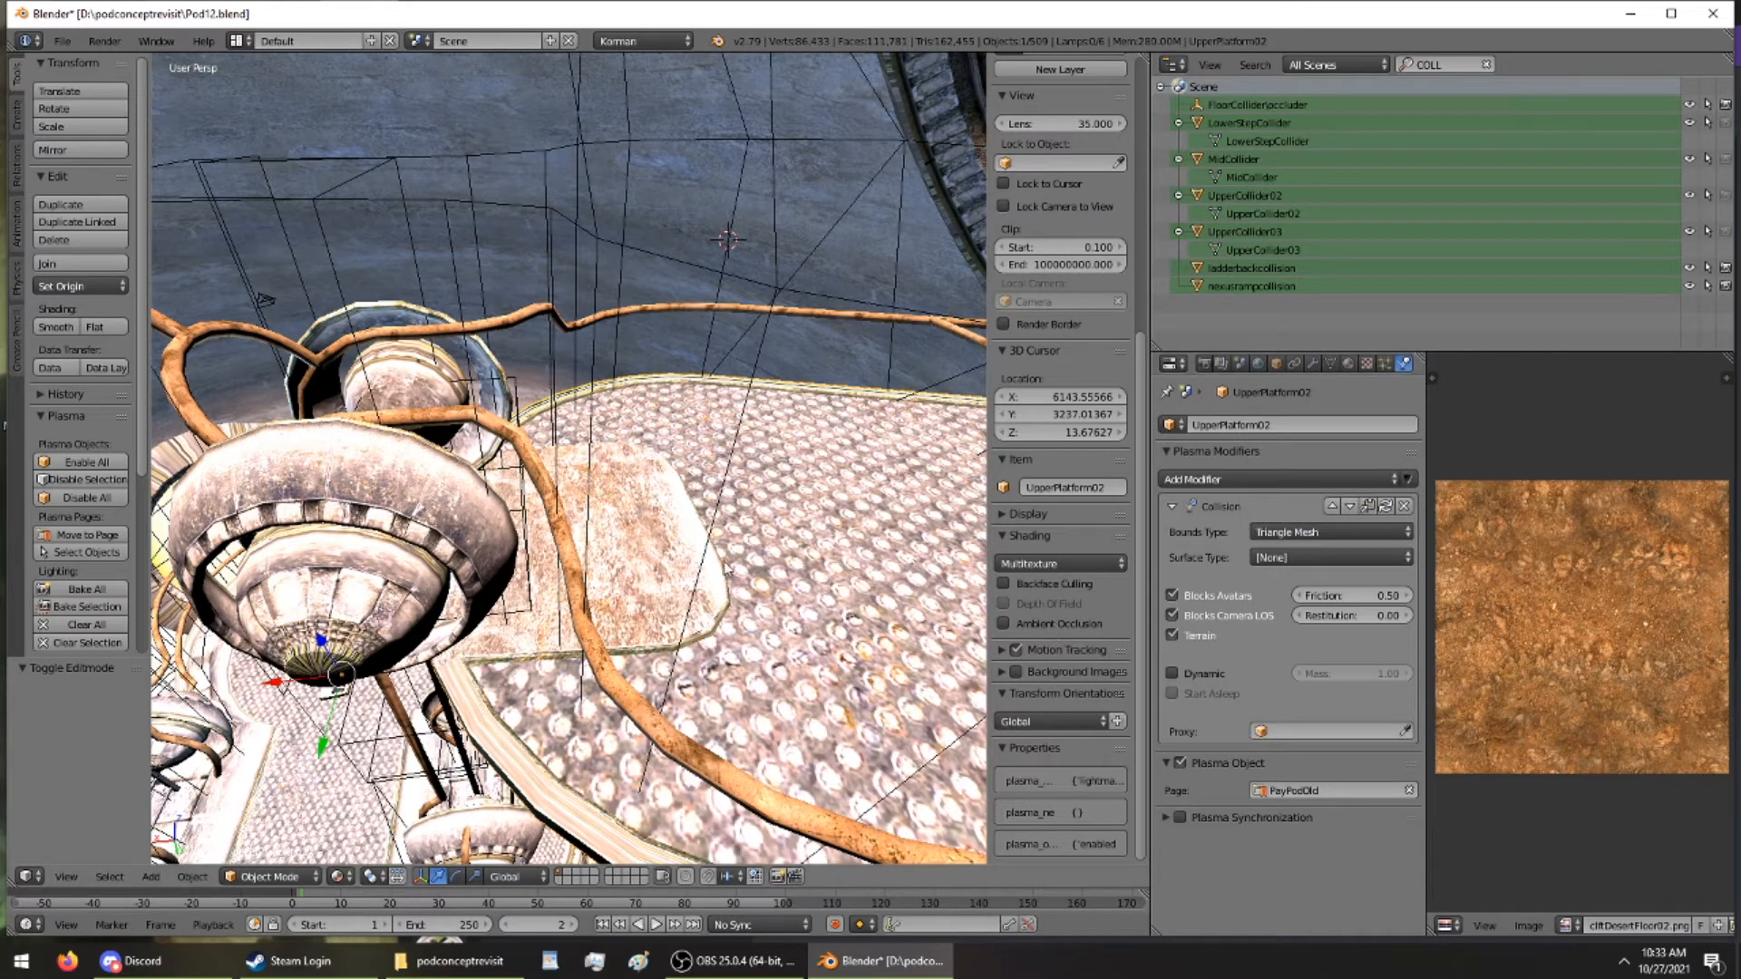
Select UpperPlatformBase02 and add a Collision modifier using Triangle Mesh bounds with Terrain enabled
right_click(685, 553)
right_click(656, 527)
middle_click_drag(656, 527, 559, 497)
scroll(559, 497, "up", 3)
right_click(703, 649)
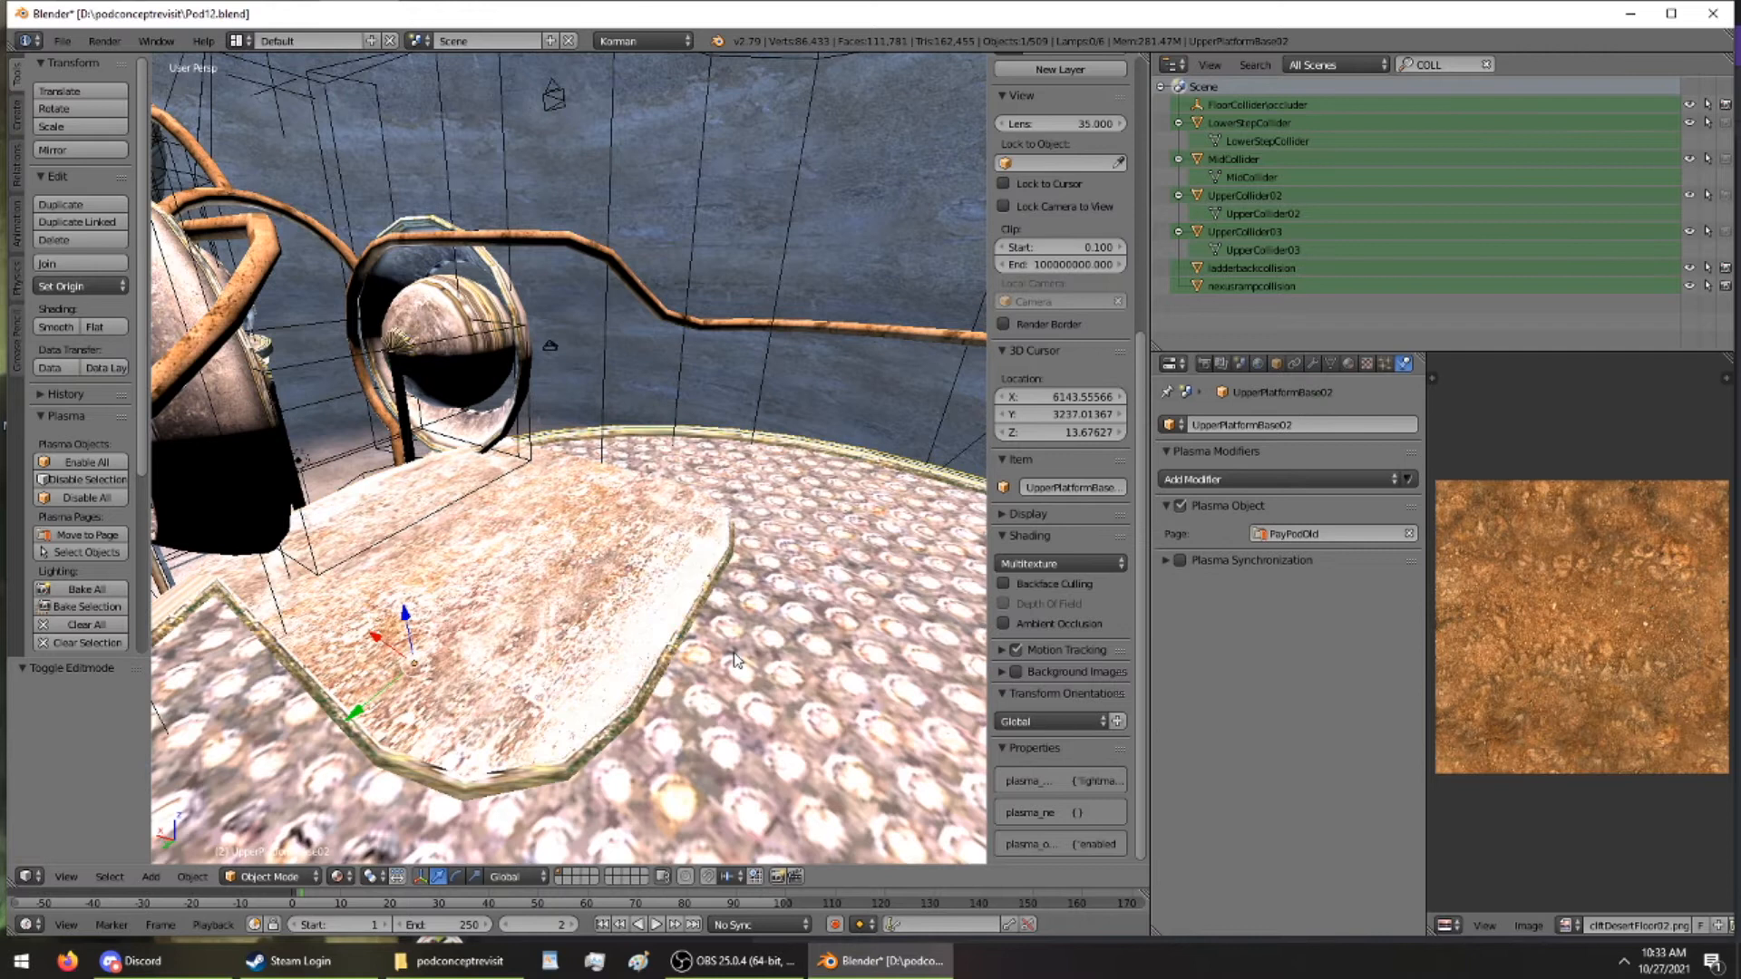
right_click(736, 660)
right_click(650, 609)
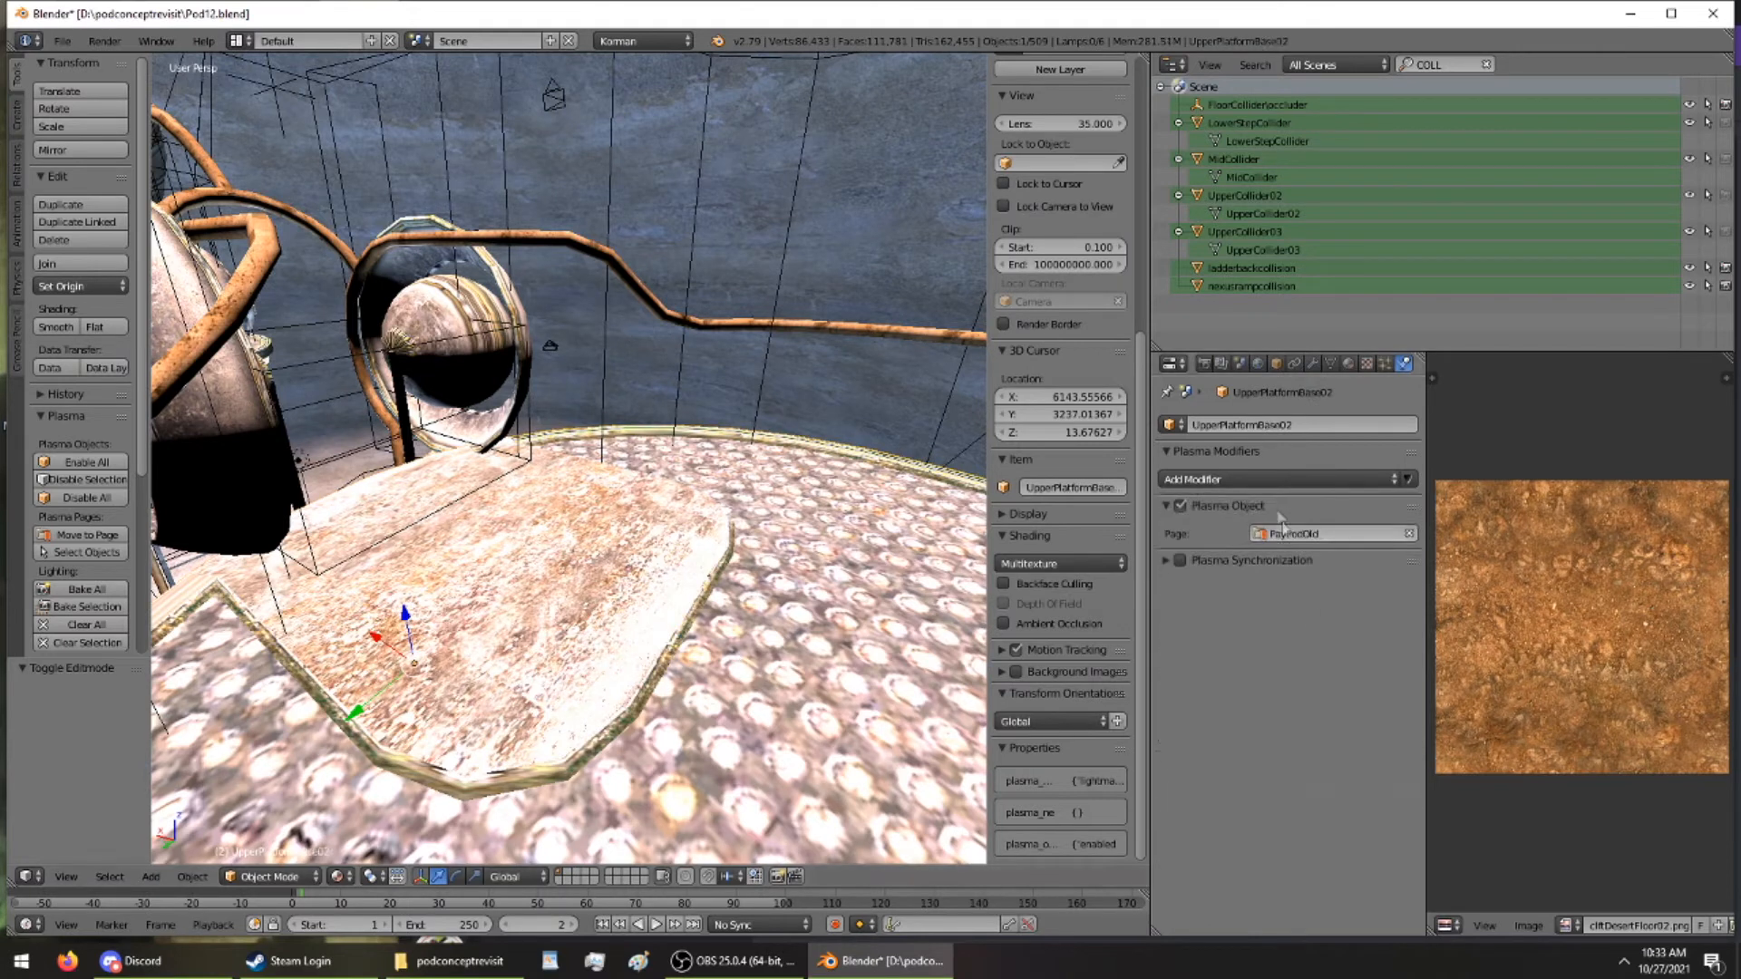
left_click(1278, 479)
left_click(1074, 522)
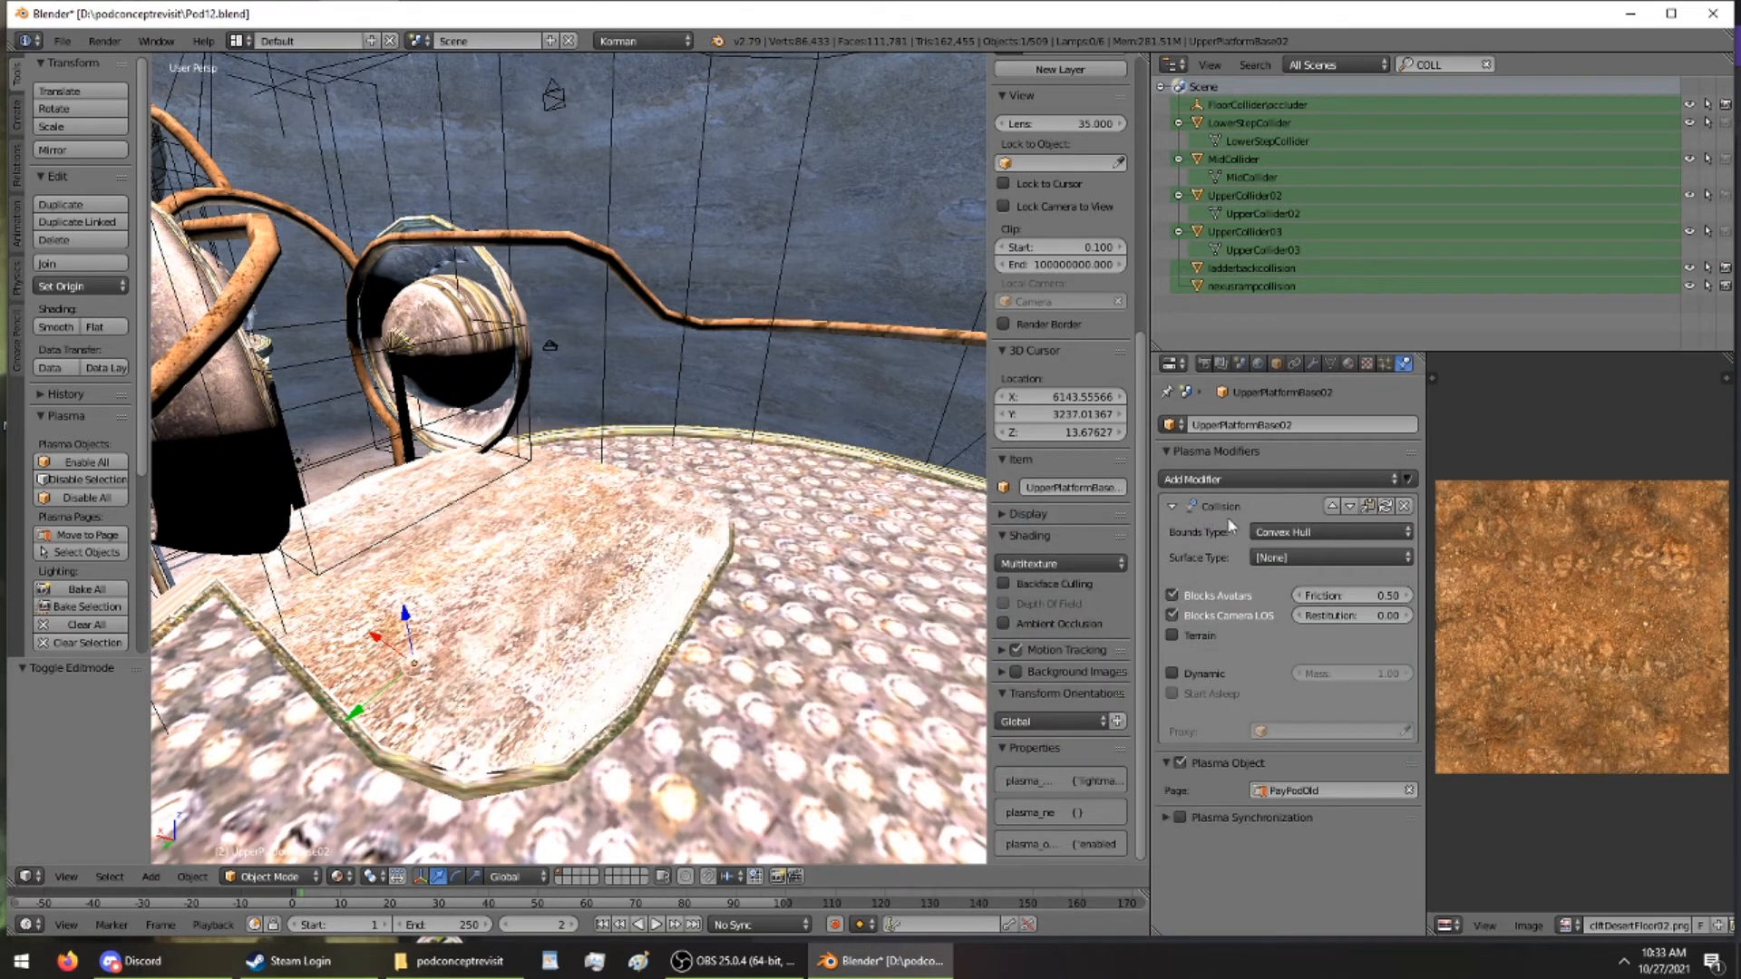
left_click(1278, 532)
left_click(1284, 447)
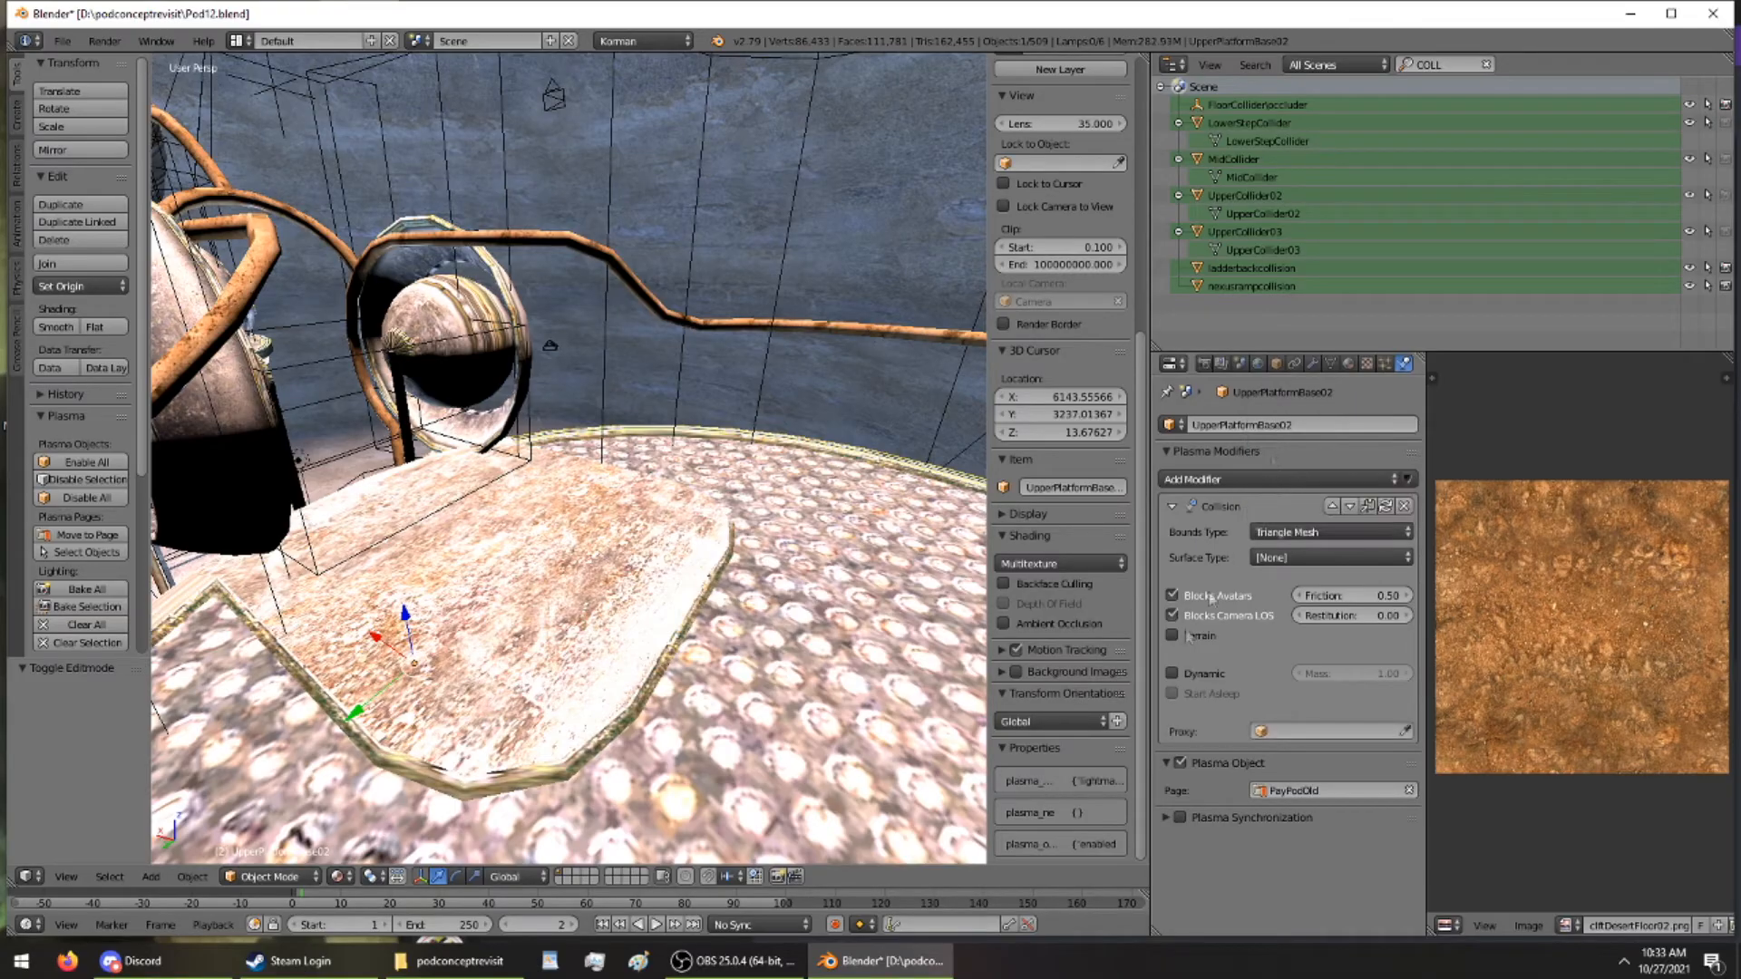
left_click(1172, 634)
Recheck the Collision modifier on MainPlatform01 and save the file over Pod12.blend
scroll(619, 508, "down", 6)
middle_click_drag(619, 508, 884, 855)
middle_click_drag(813, 595, 753, 365, "shift")
right_click(682, 676)
middle_click_drag(700, 676, 738, 561)
key("ctrl+s")
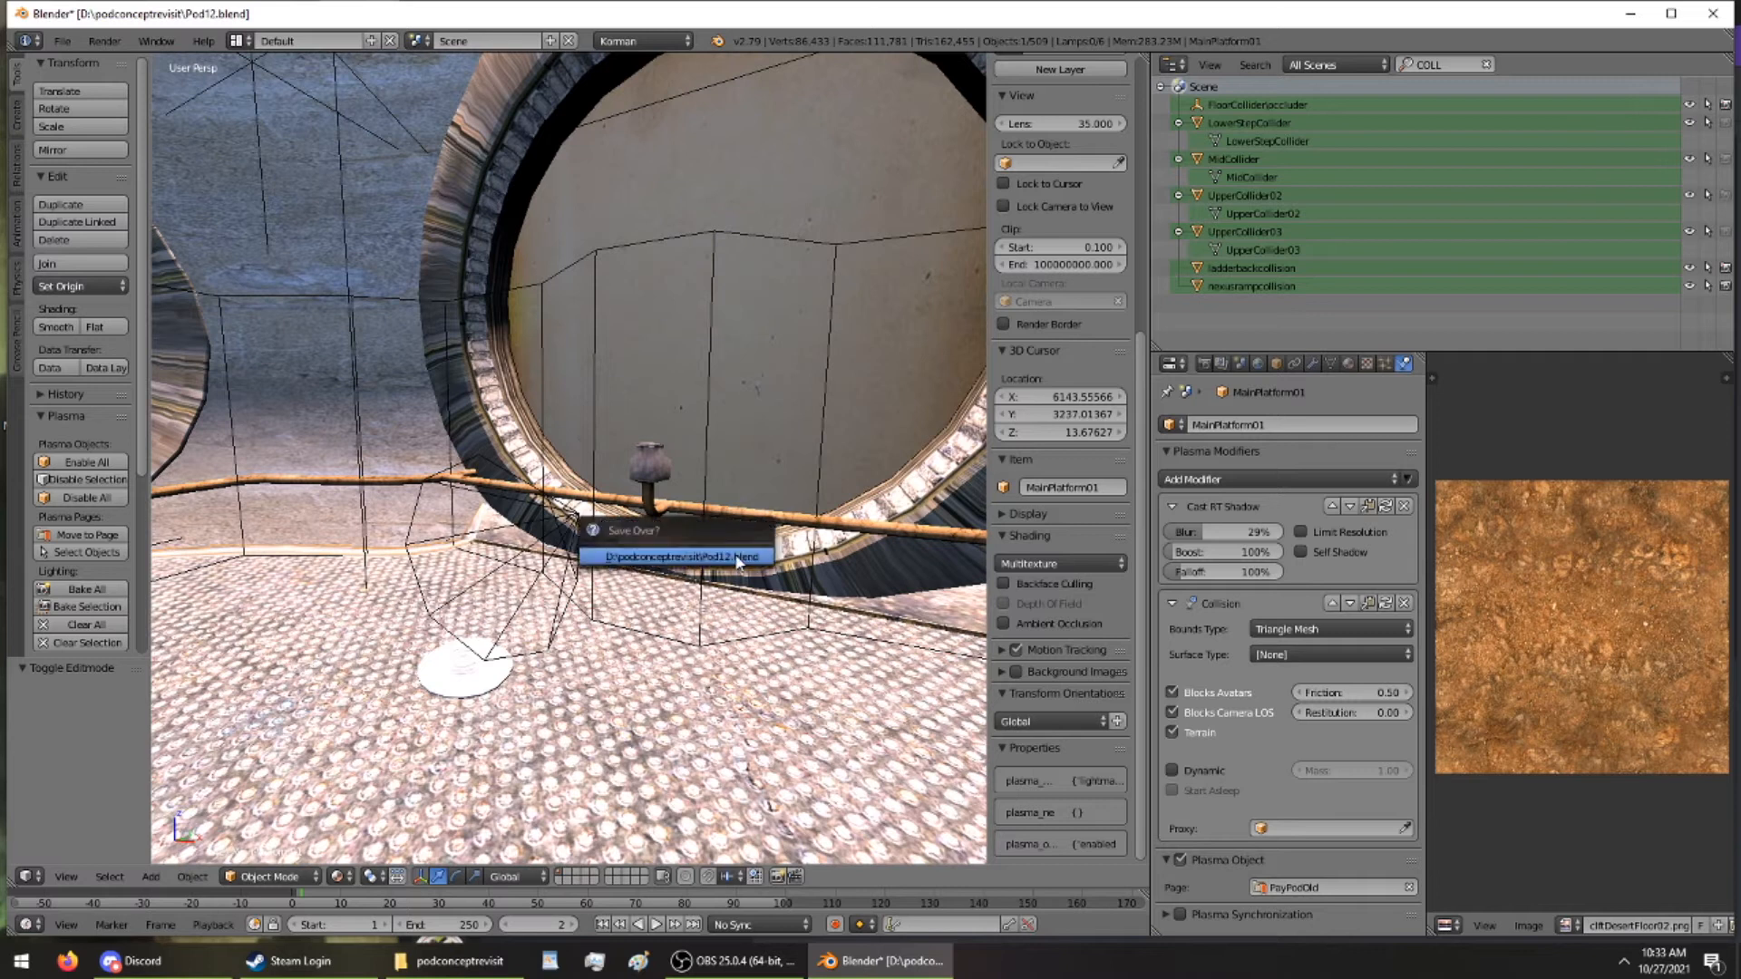
left_click(737, 562)
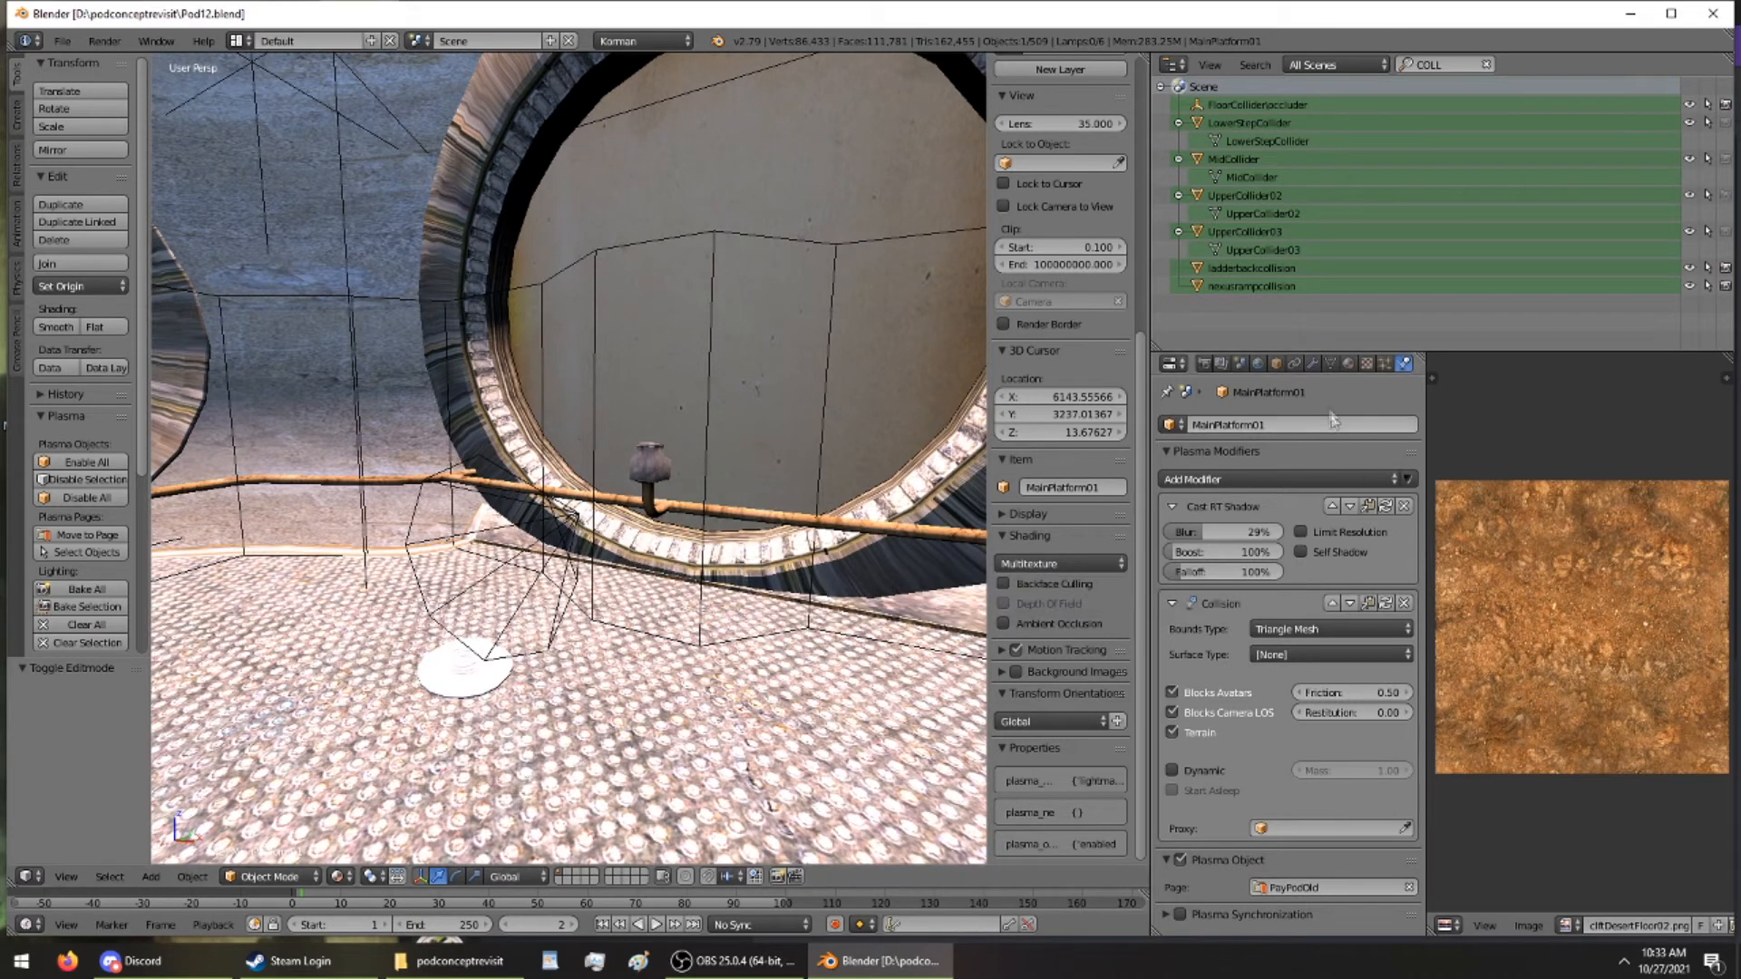
Export the age from the World settings and launch it in Uru Live for testing
left_click(1258, 363)
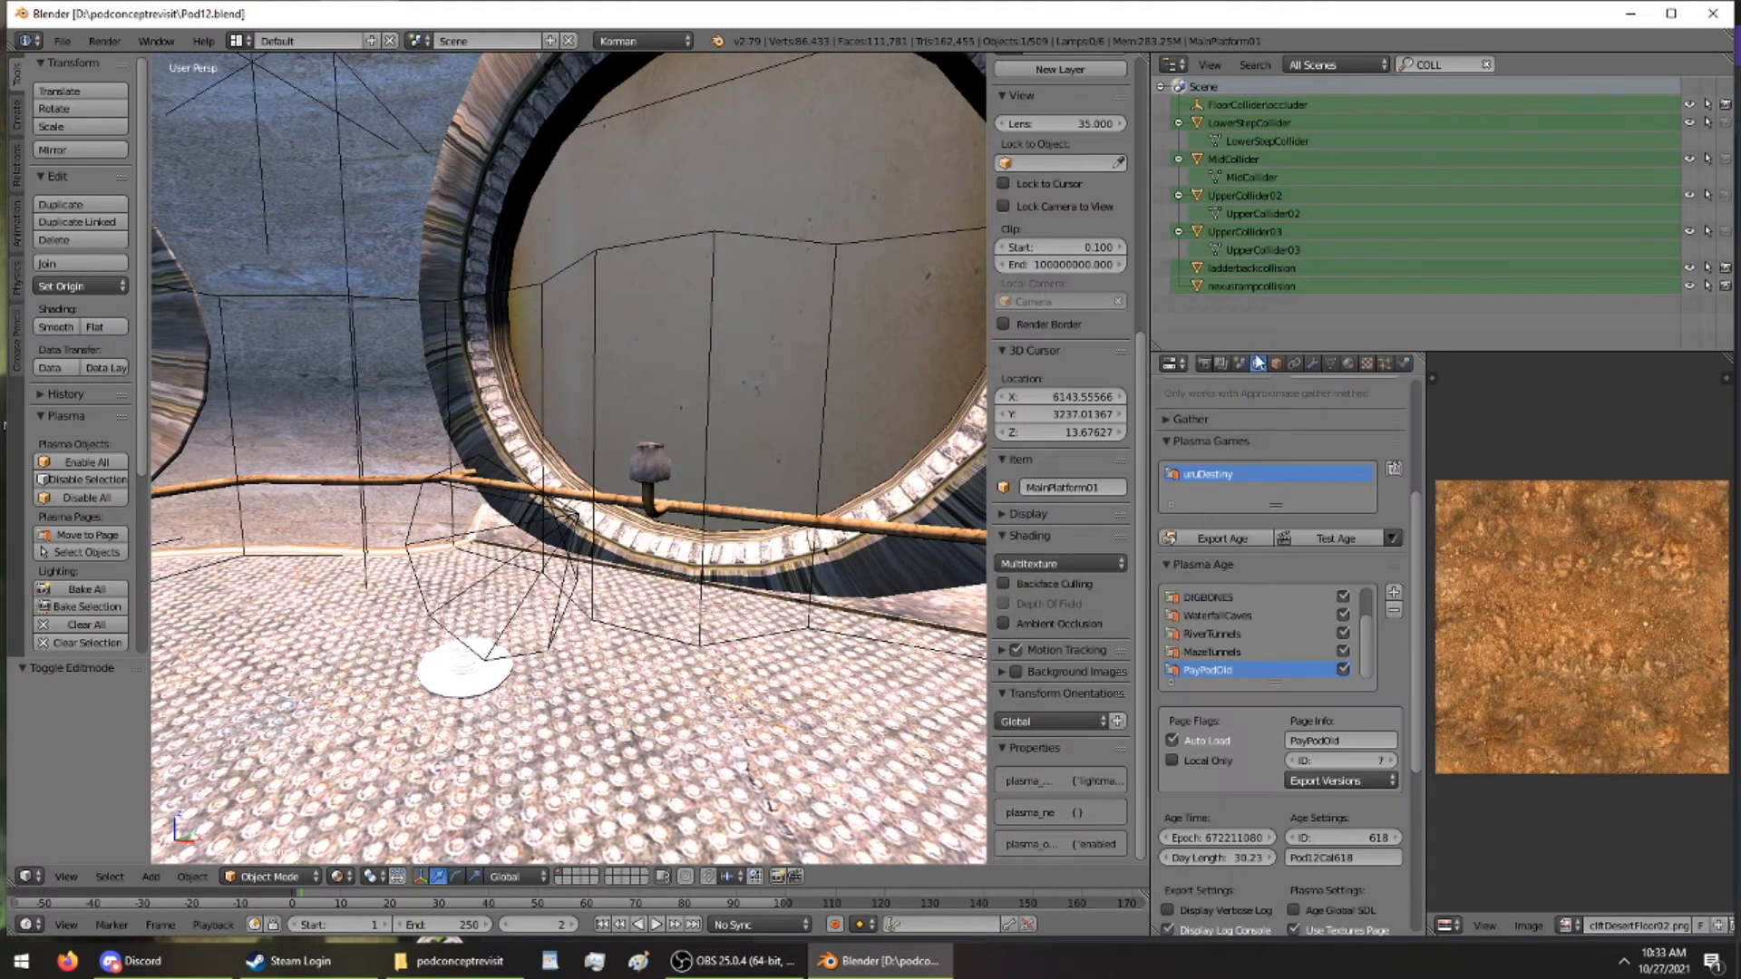
left_click(1188, 539)
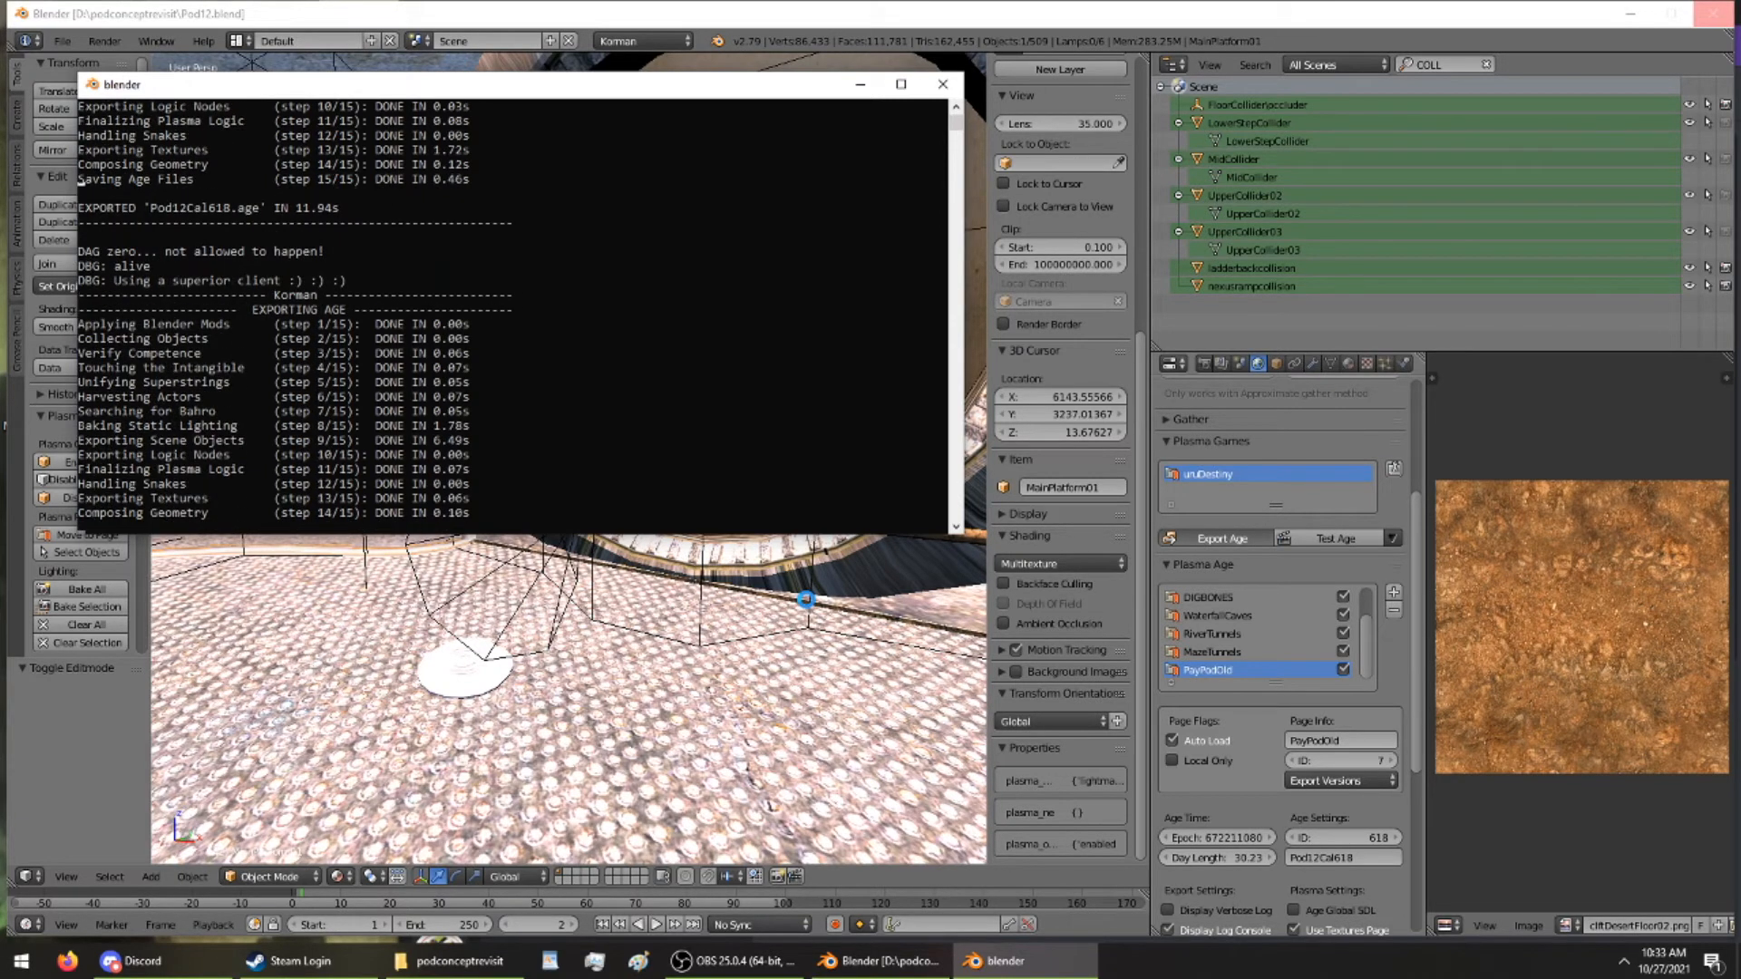
left_click(1392, 537)
left_click(1460, 578)
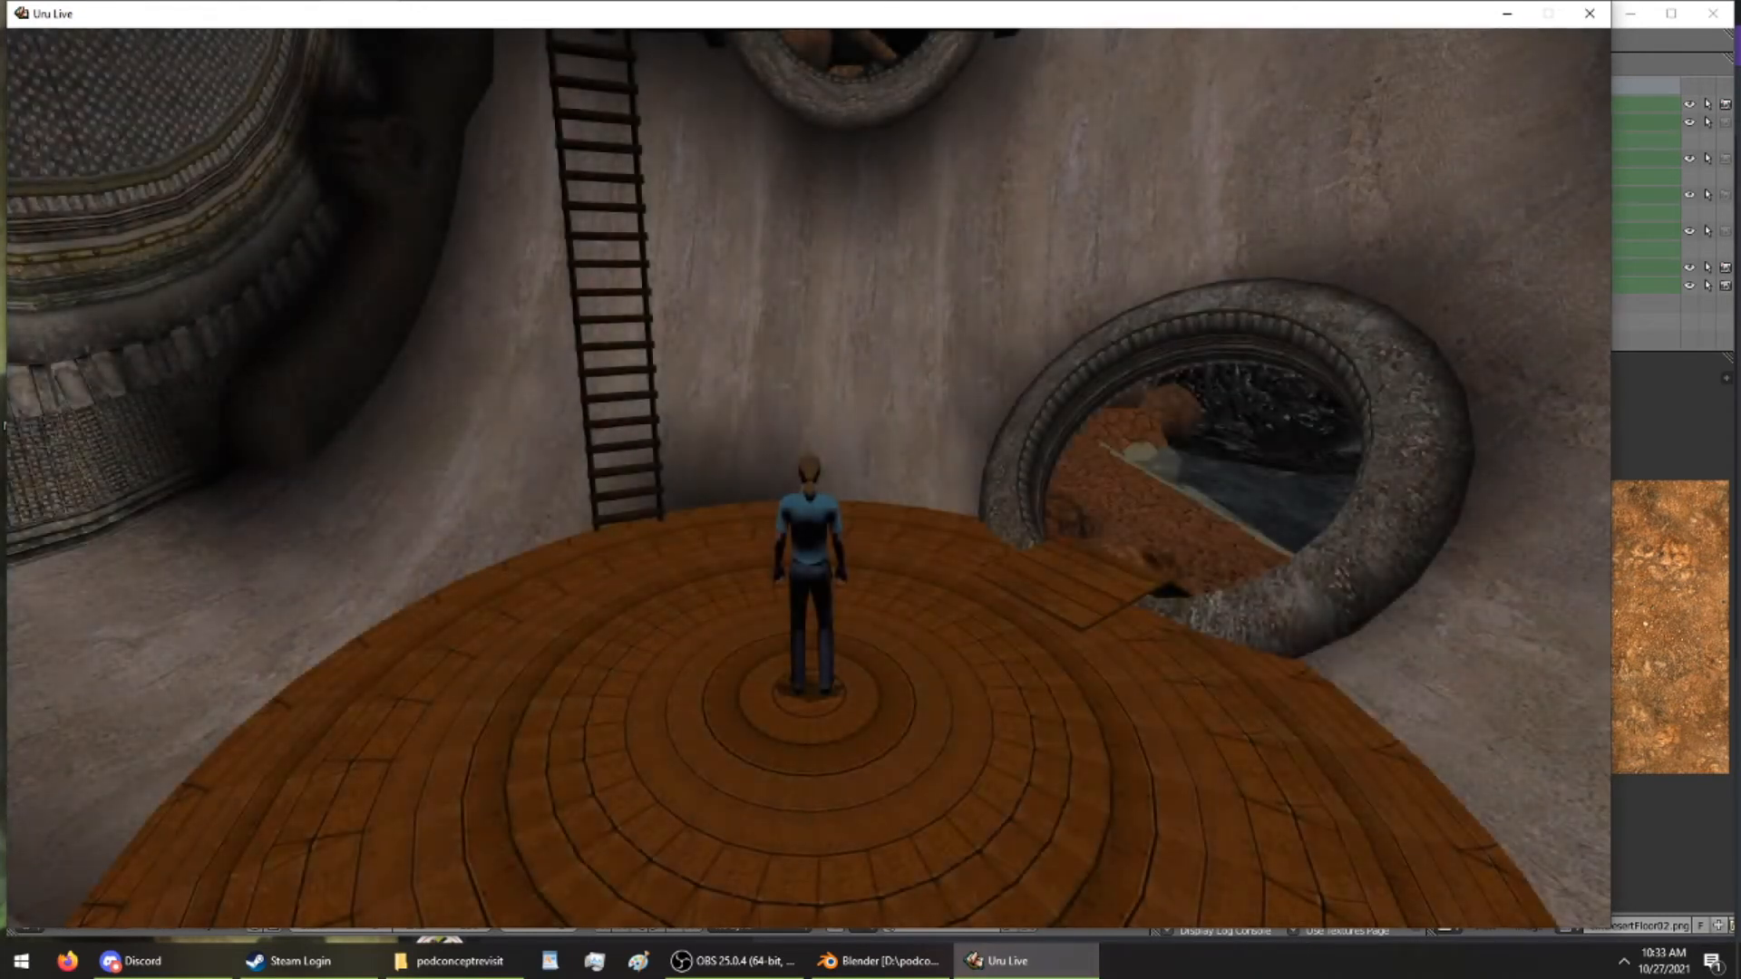
Run the avatar spawn command in the Plasma console four times to reach spawn point 4 inside the old pod
key("F1")
key("grave")
type("AVATAR.SPAWN.DE")
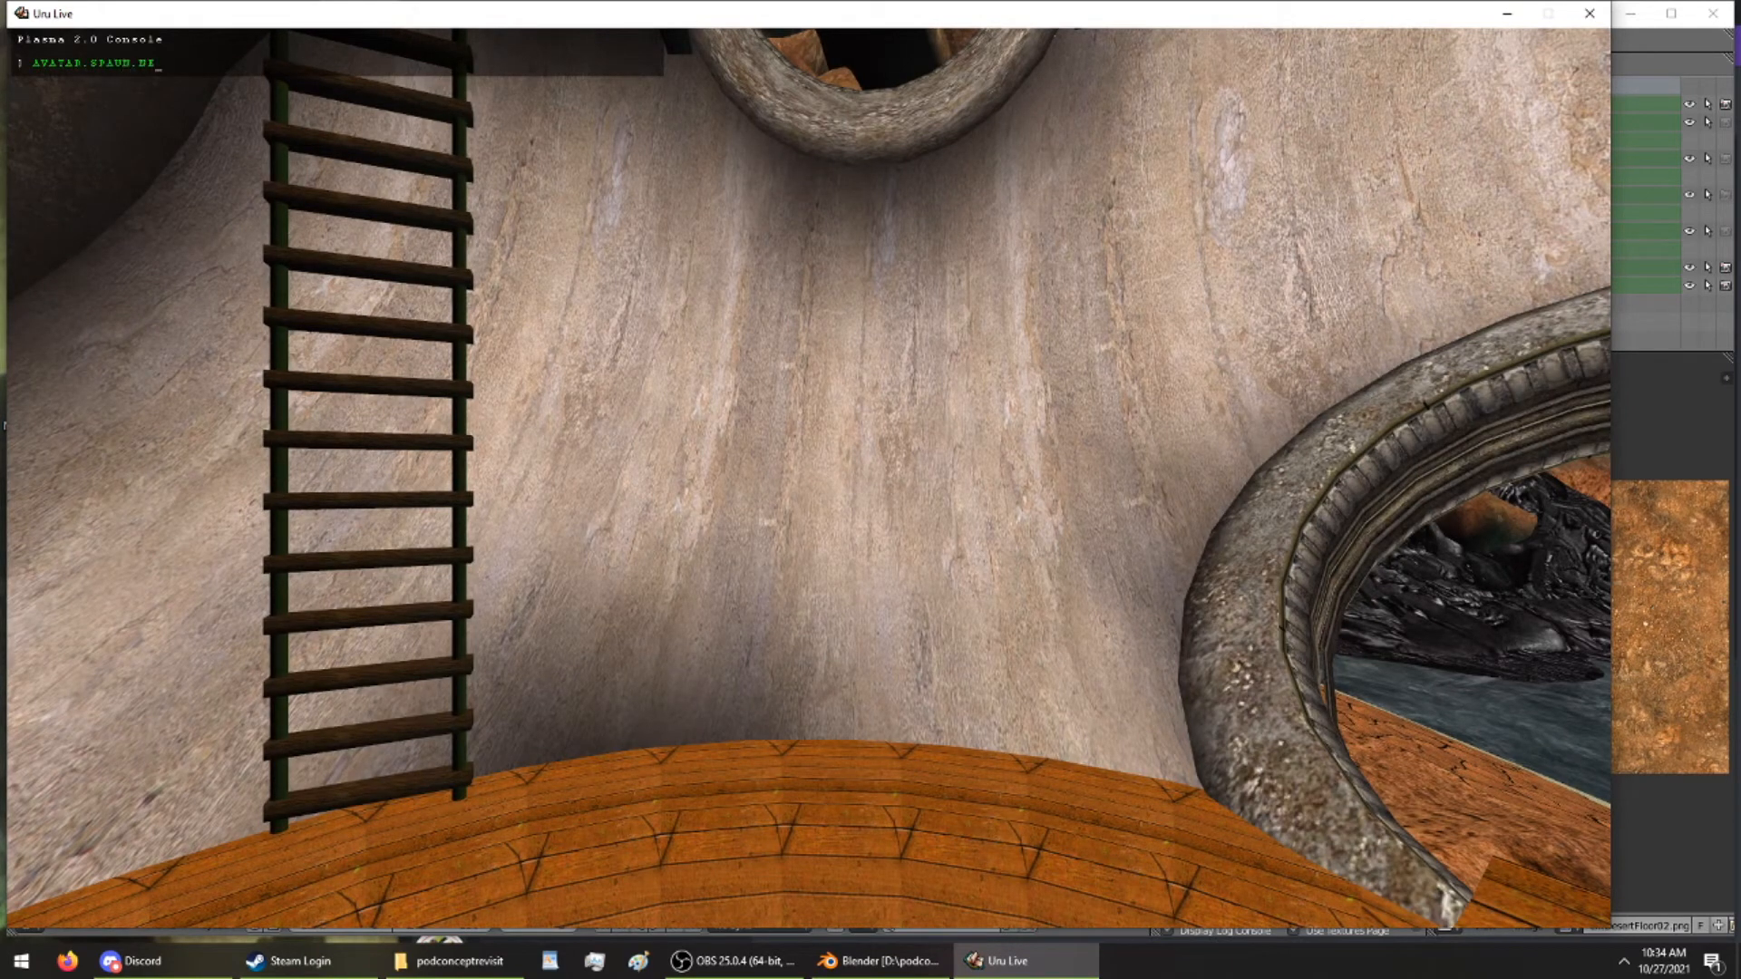
key("Return")
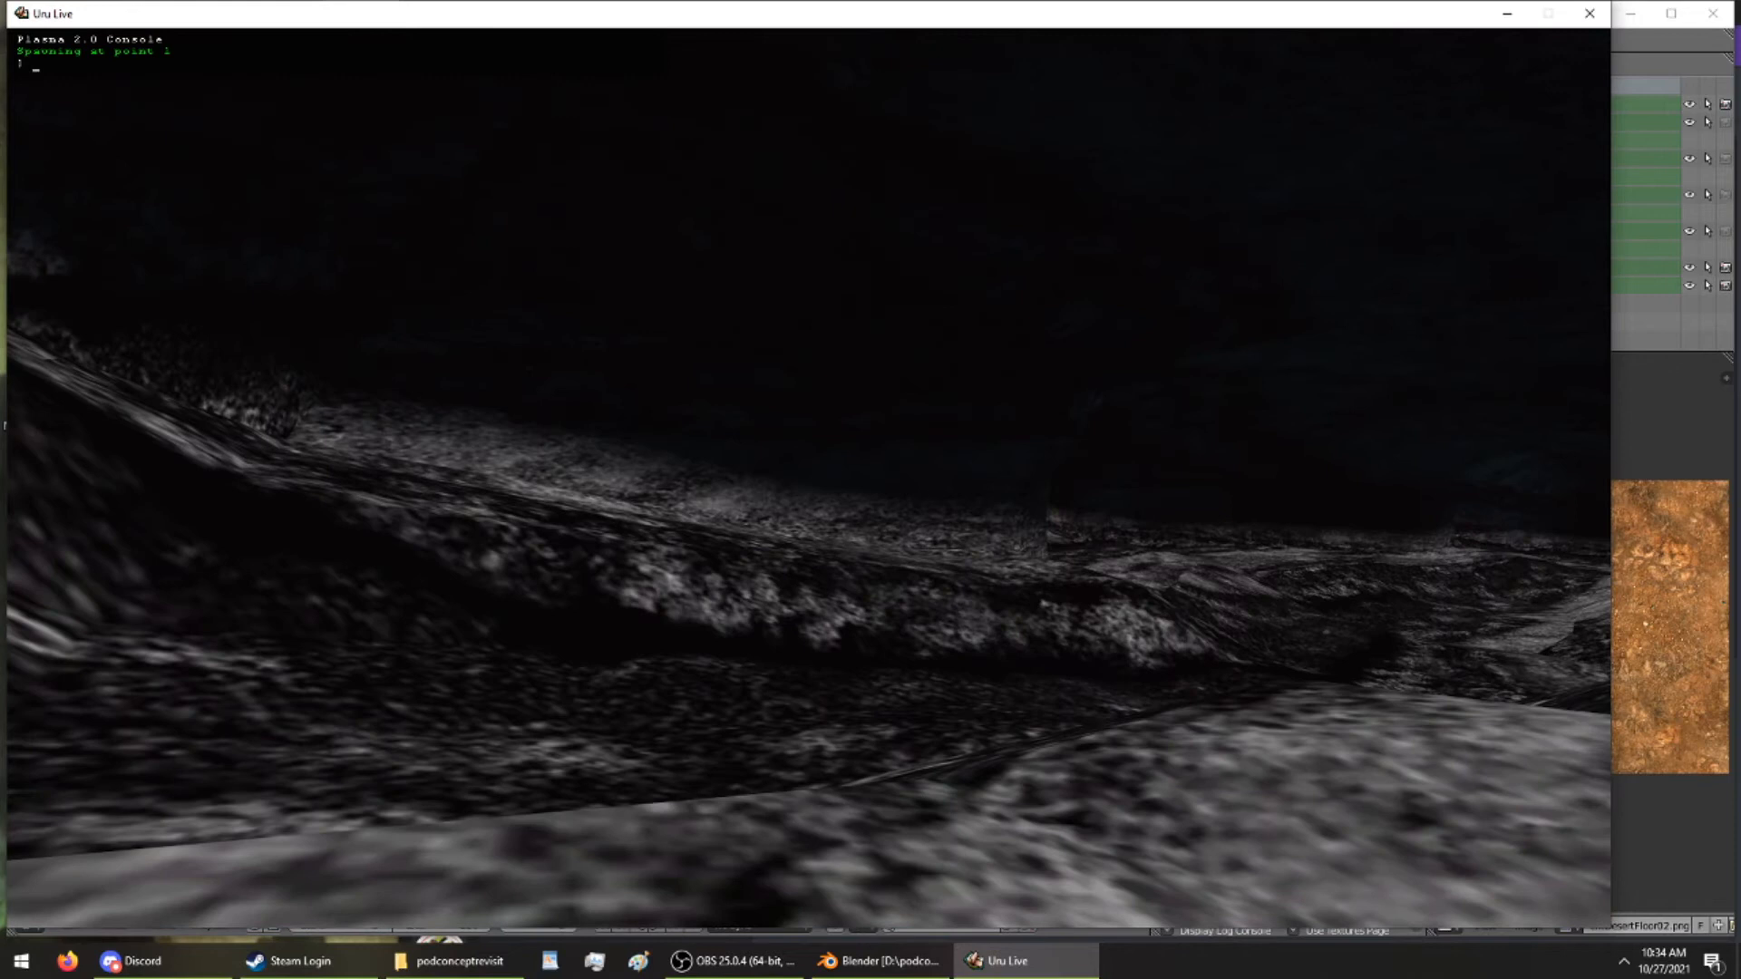
key("Up")
key("Return")
key("Up")
key("Return")
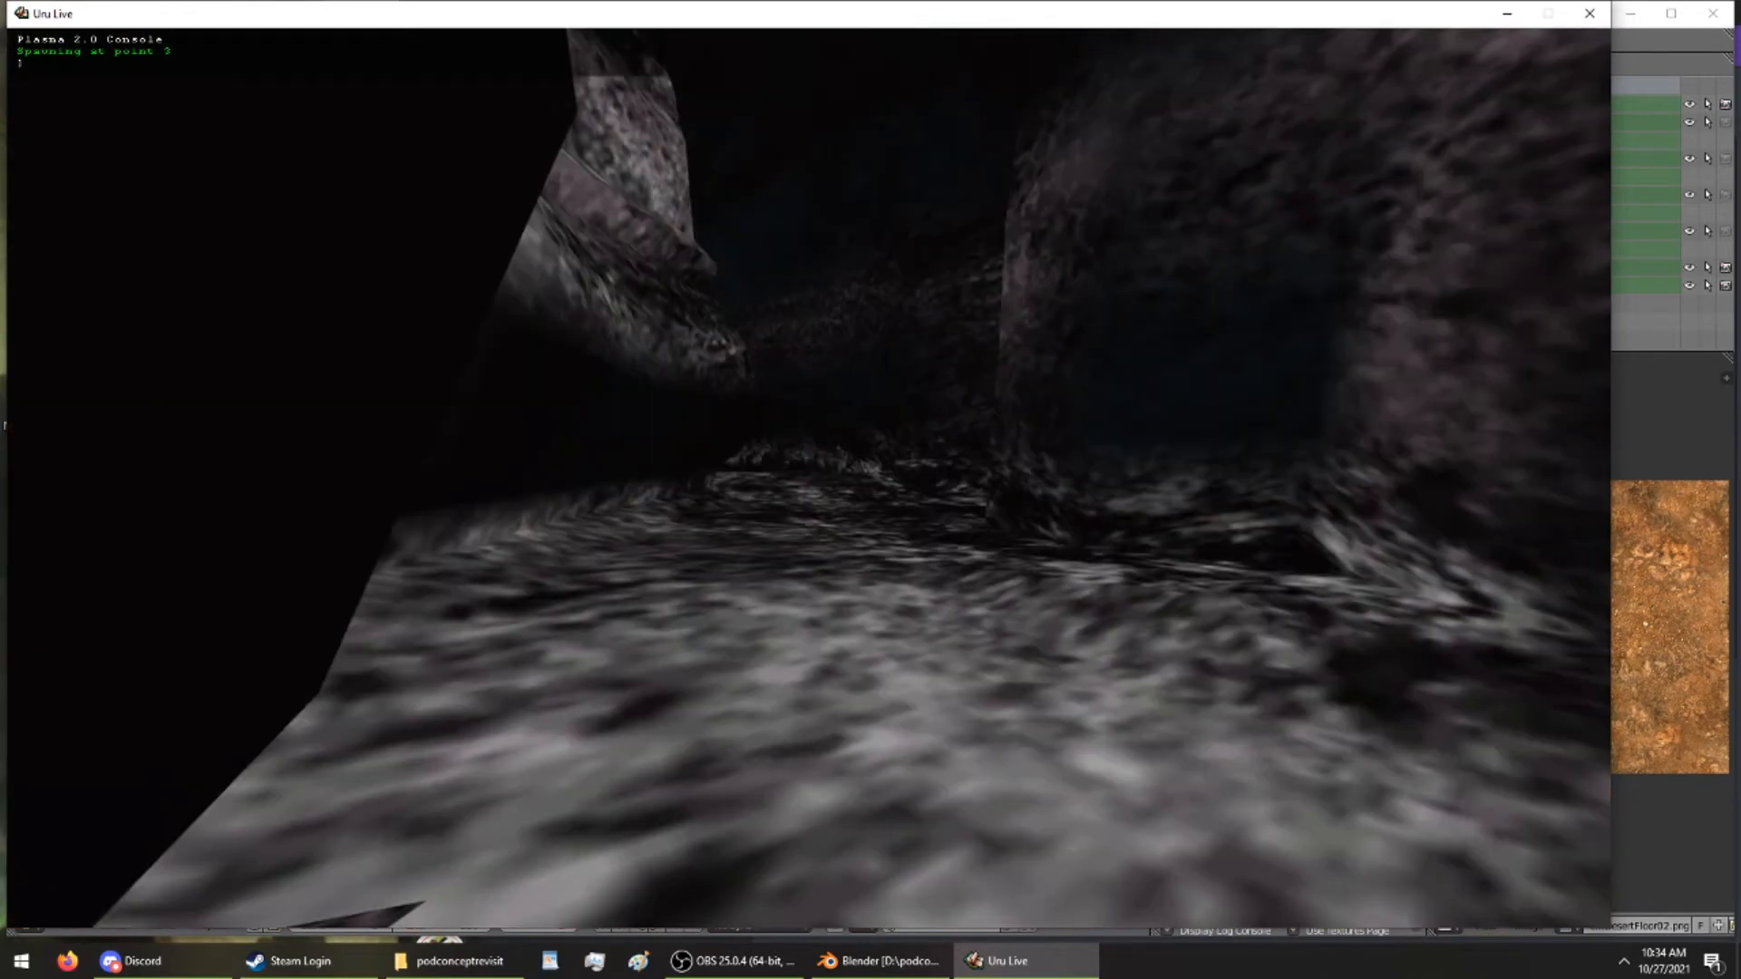
key("Up")
key("Return")
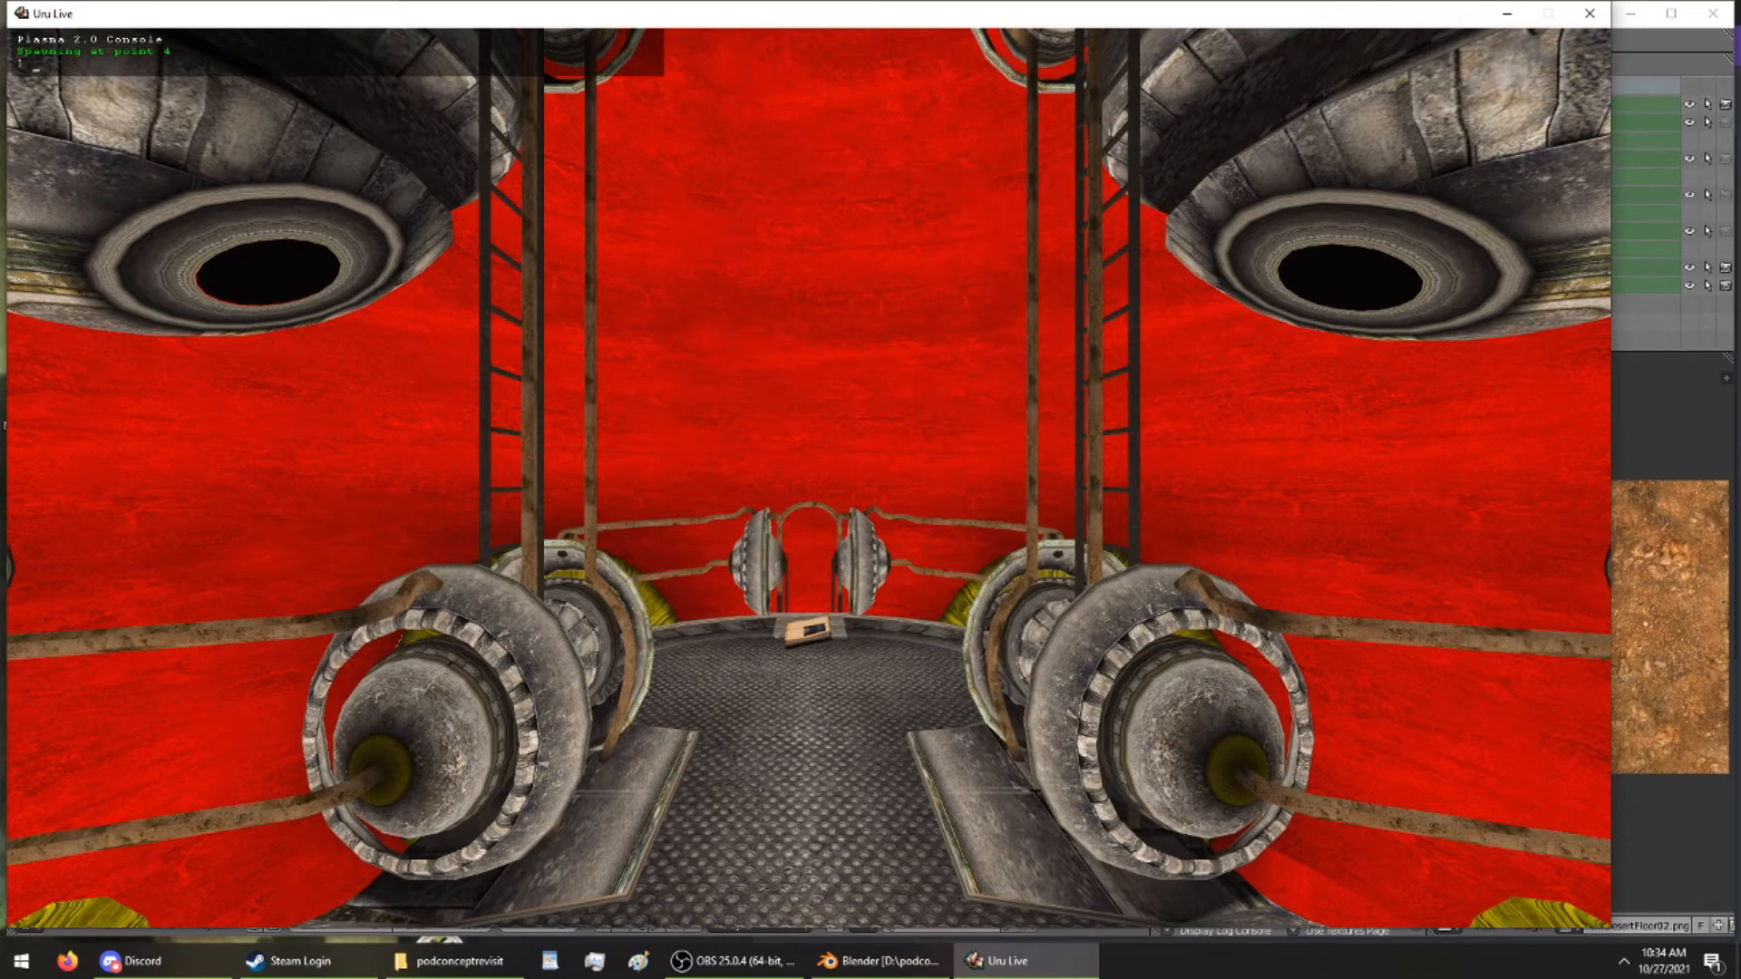
key("grave")
key("grave")
Walk the avatar from the spawn point across the old pod's floor and inspect the ladder and portholes in first person
key("Up")
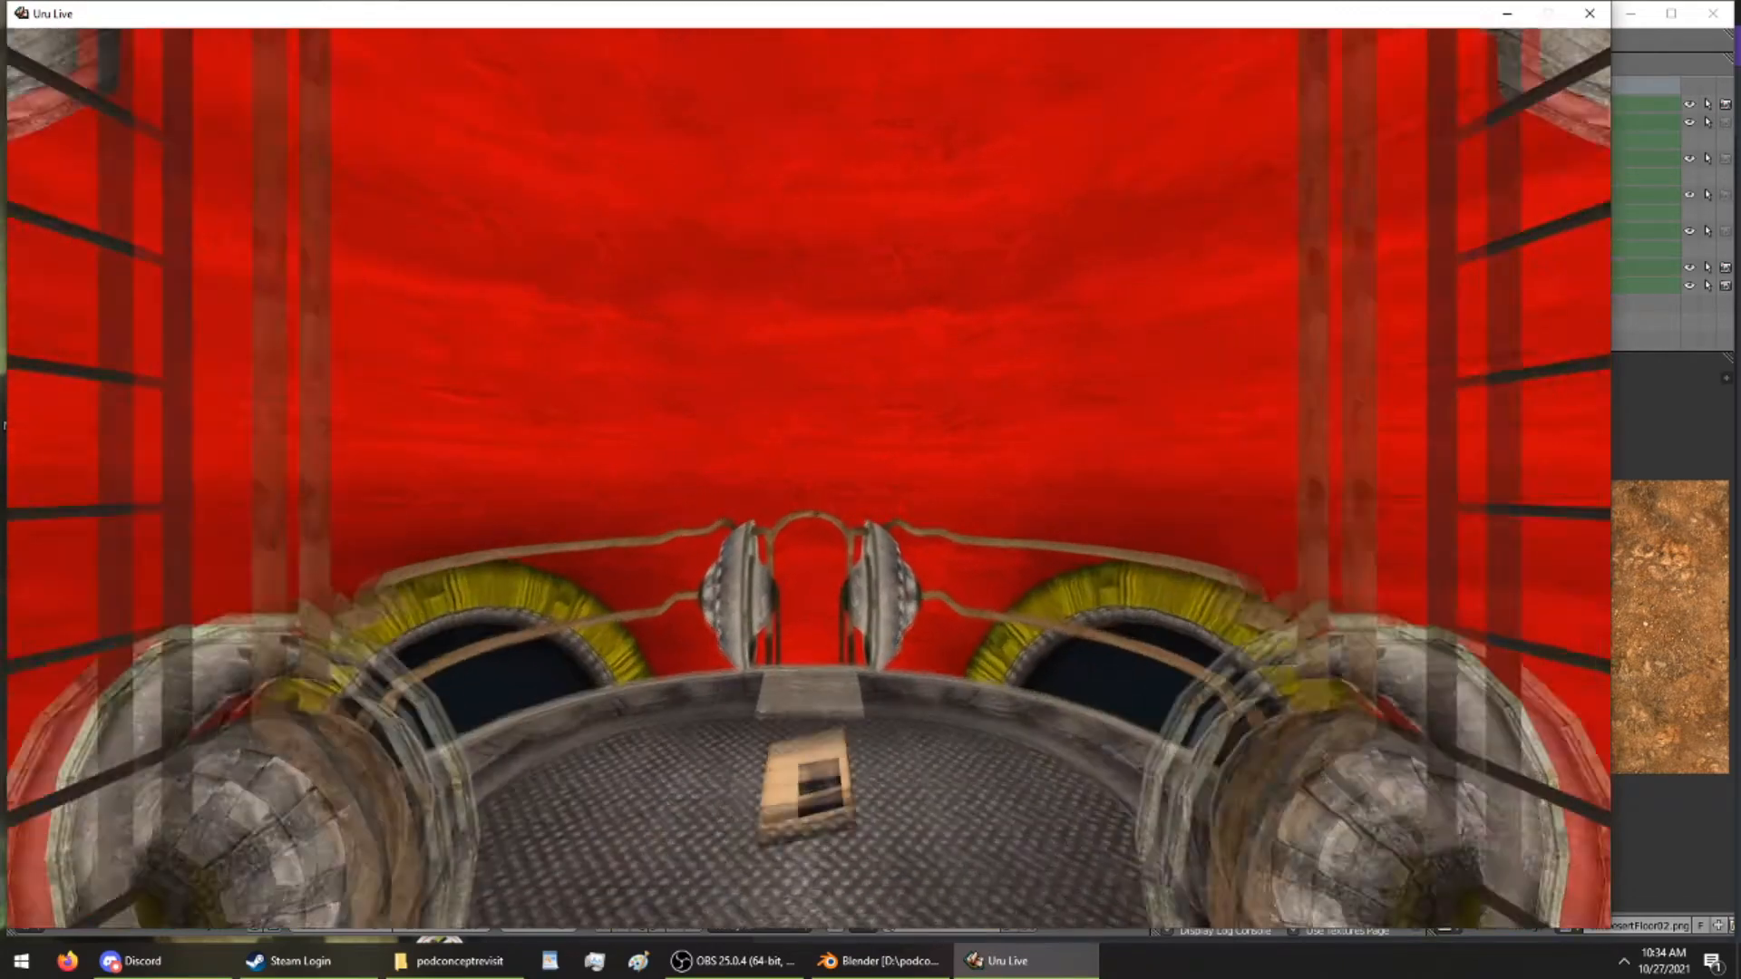
right_click_drag(1061, 571, 442, 828)
key("Up")
key("F1")
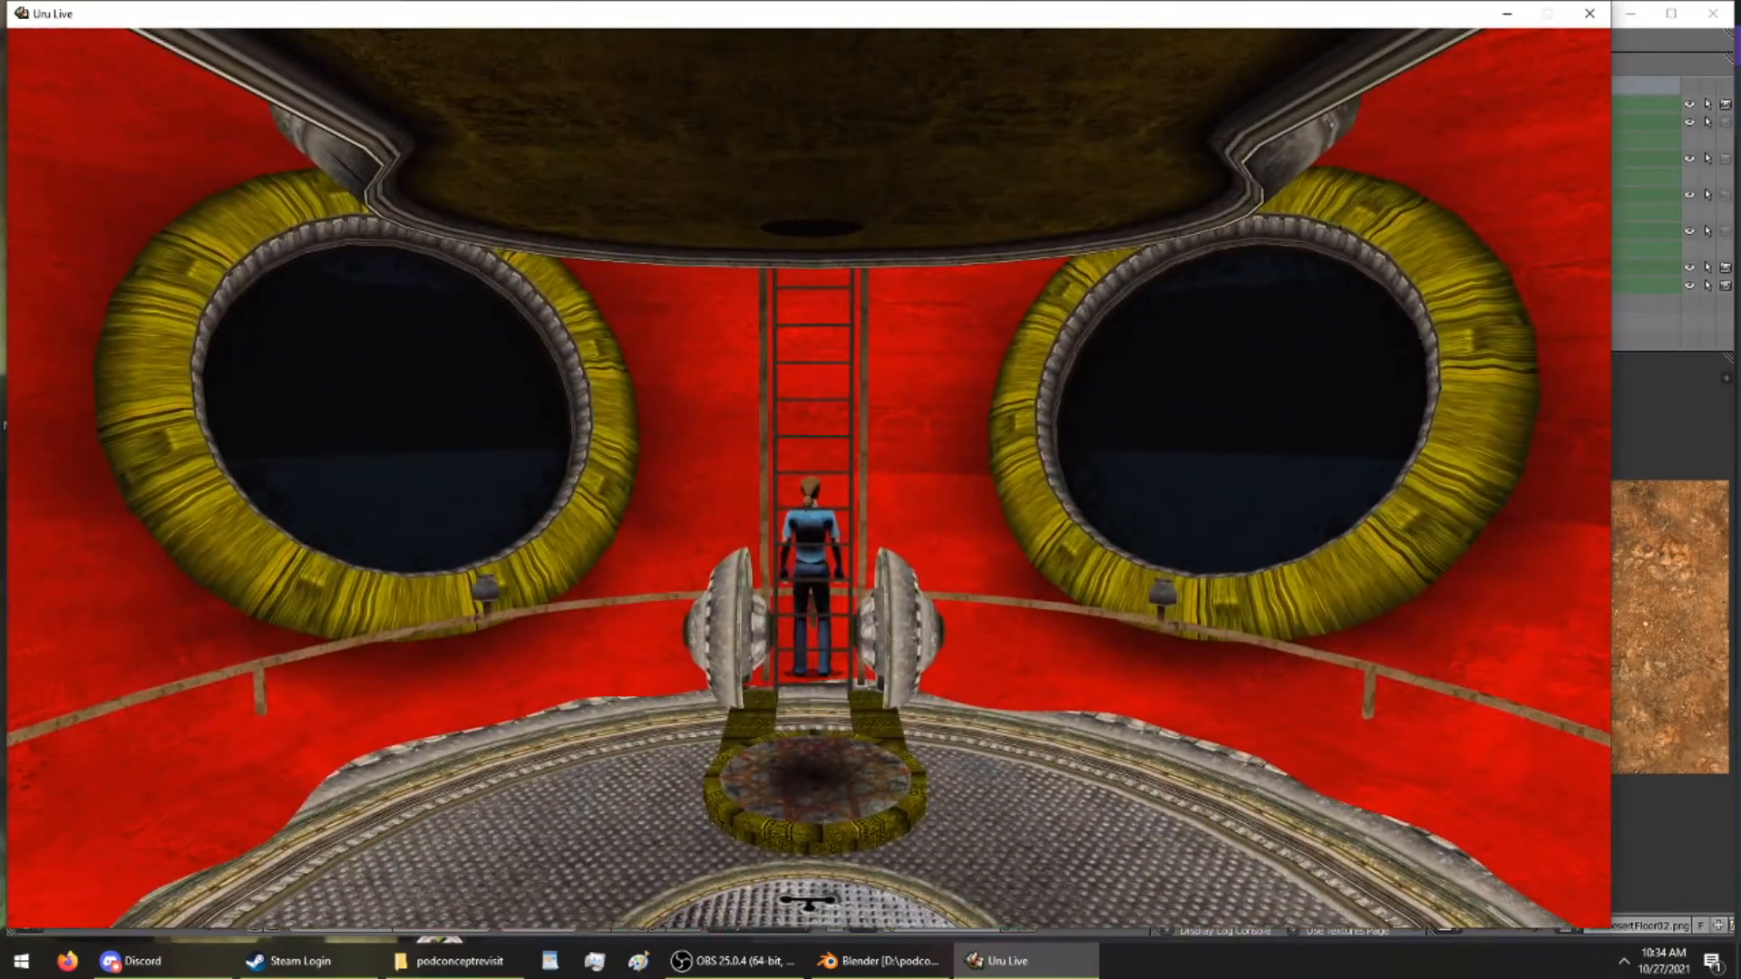
key("F1")
right_click_drag(571, 89, 473, 515)
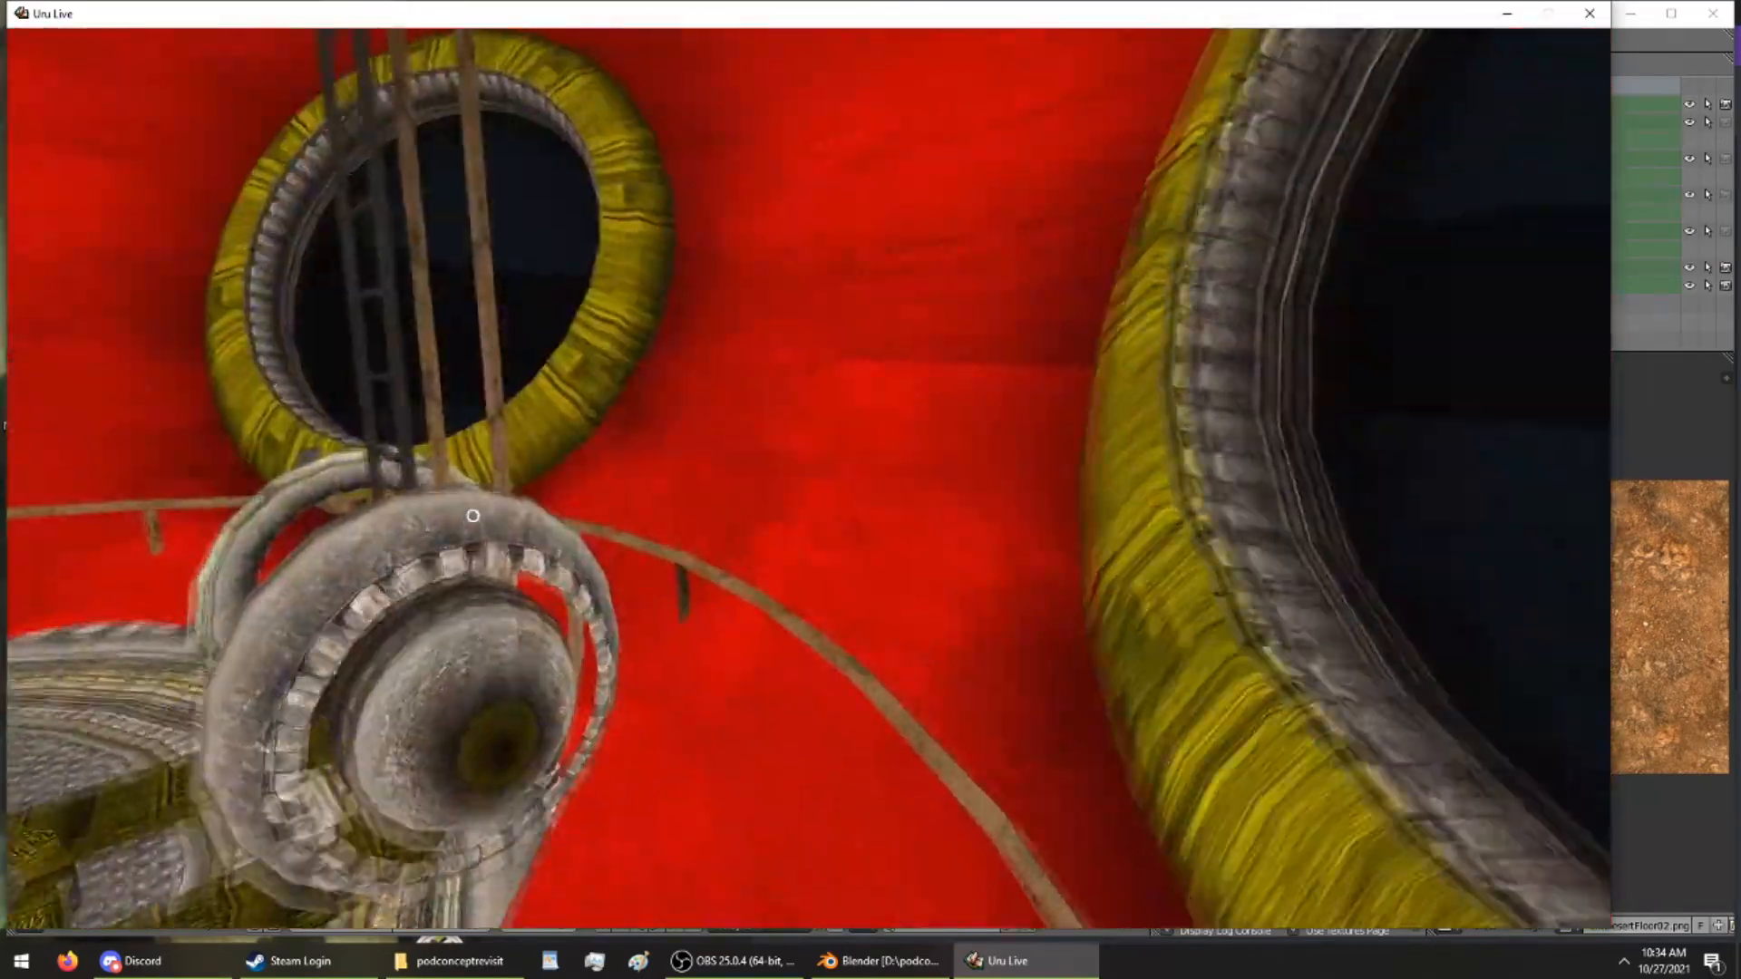
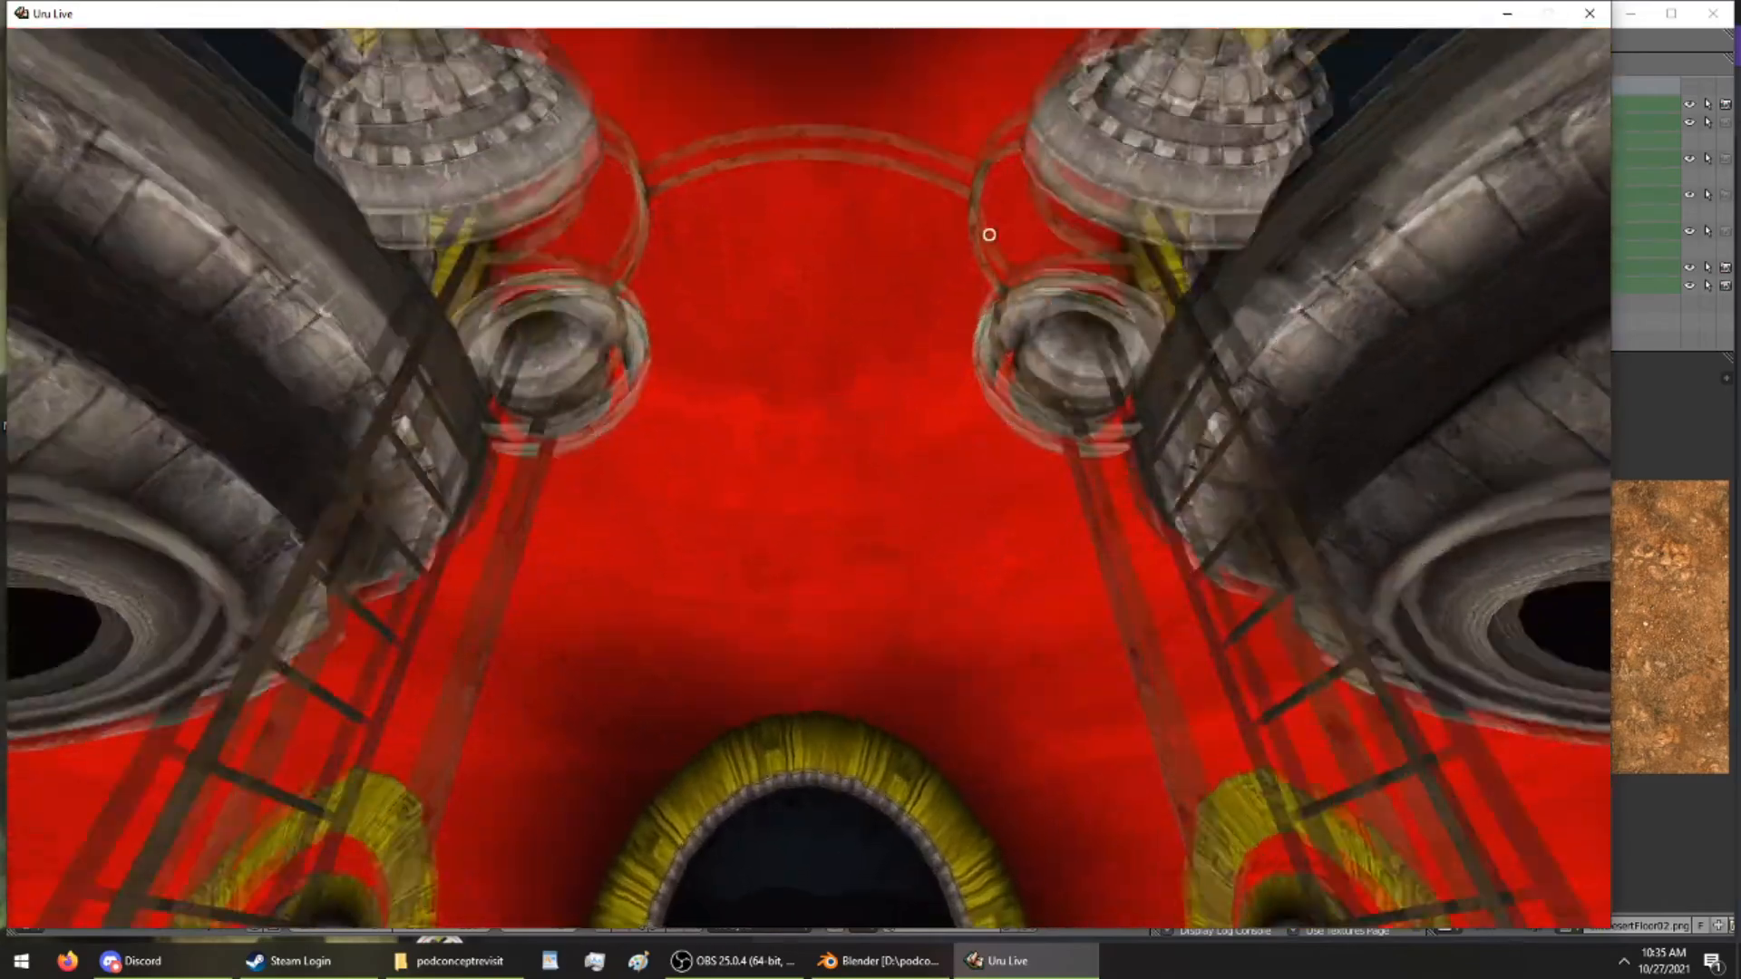
Walk around the main platform near the large porthole and climb a ladder to an upper platform to test its collision
key("Up")
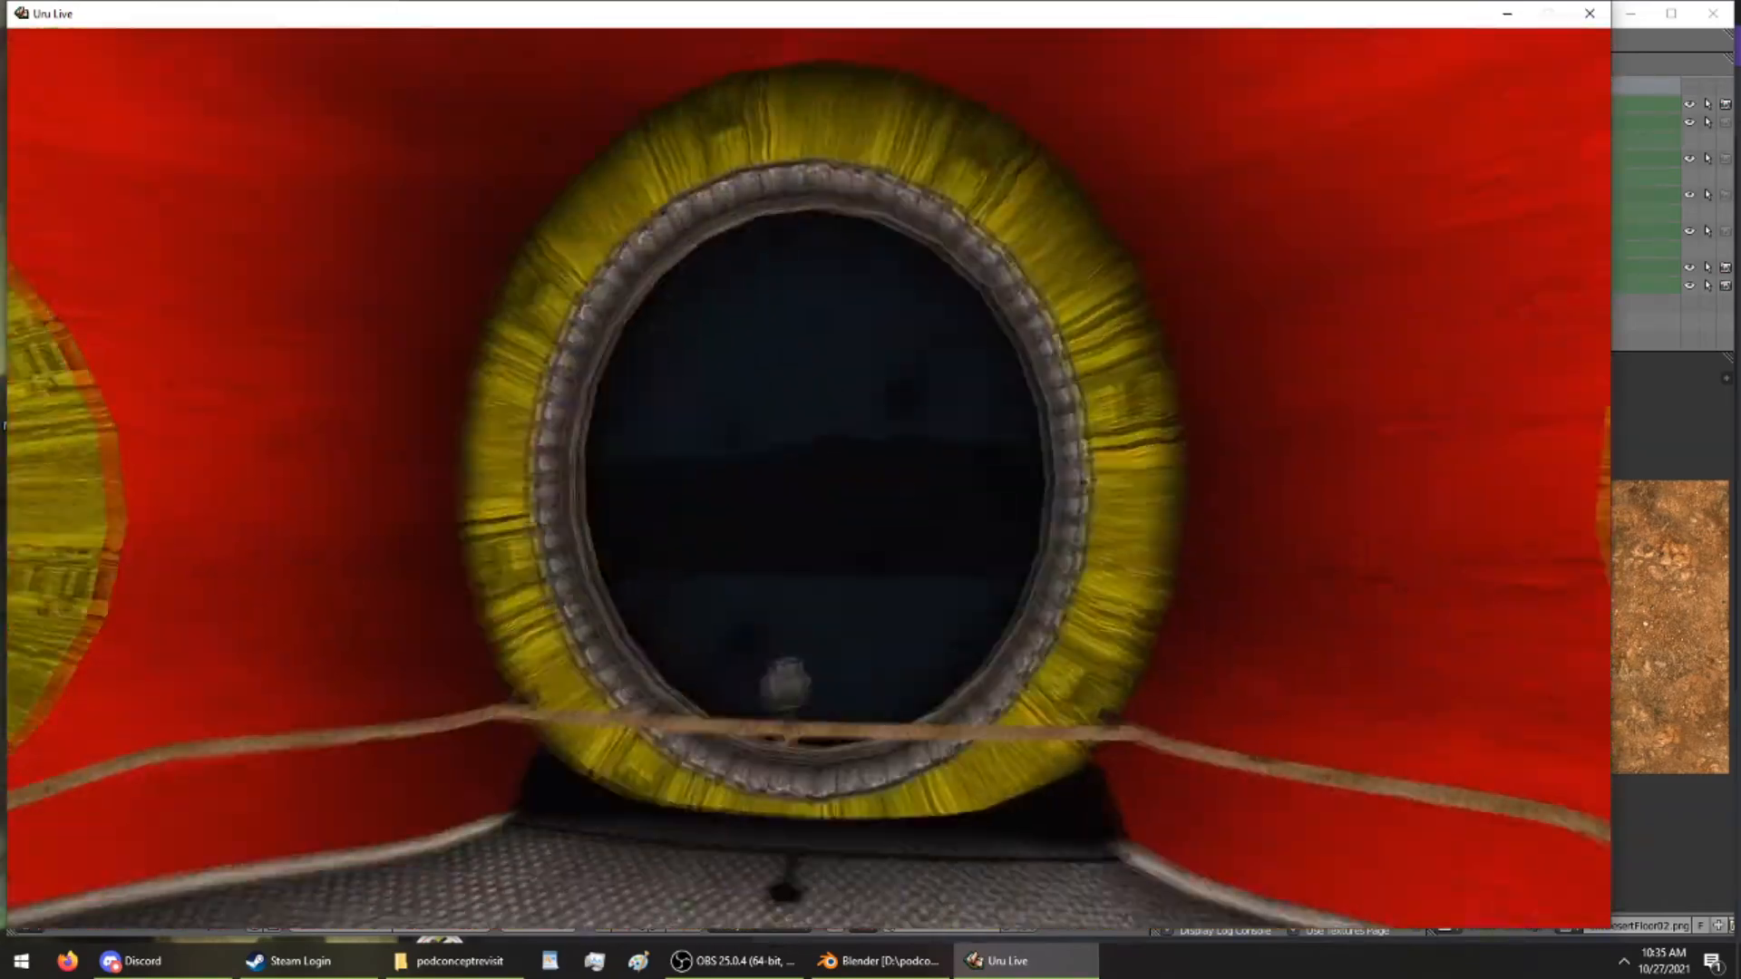
key("Down")
key("Right")
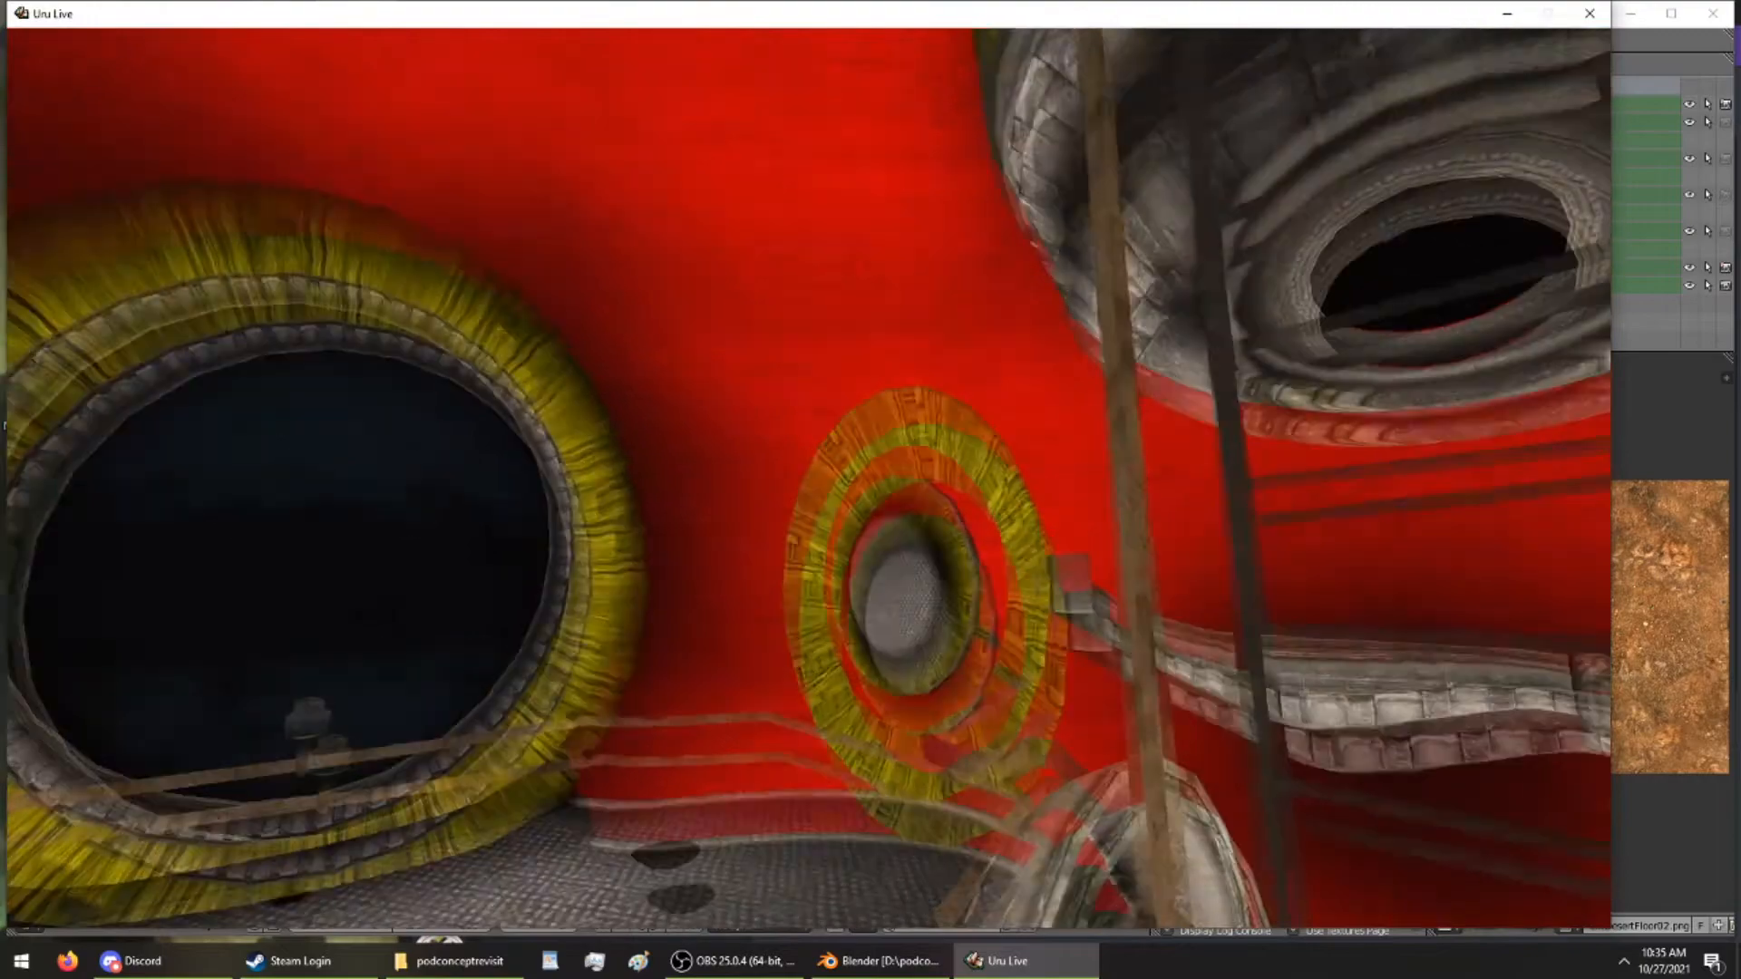
key("Right")
key("Left")
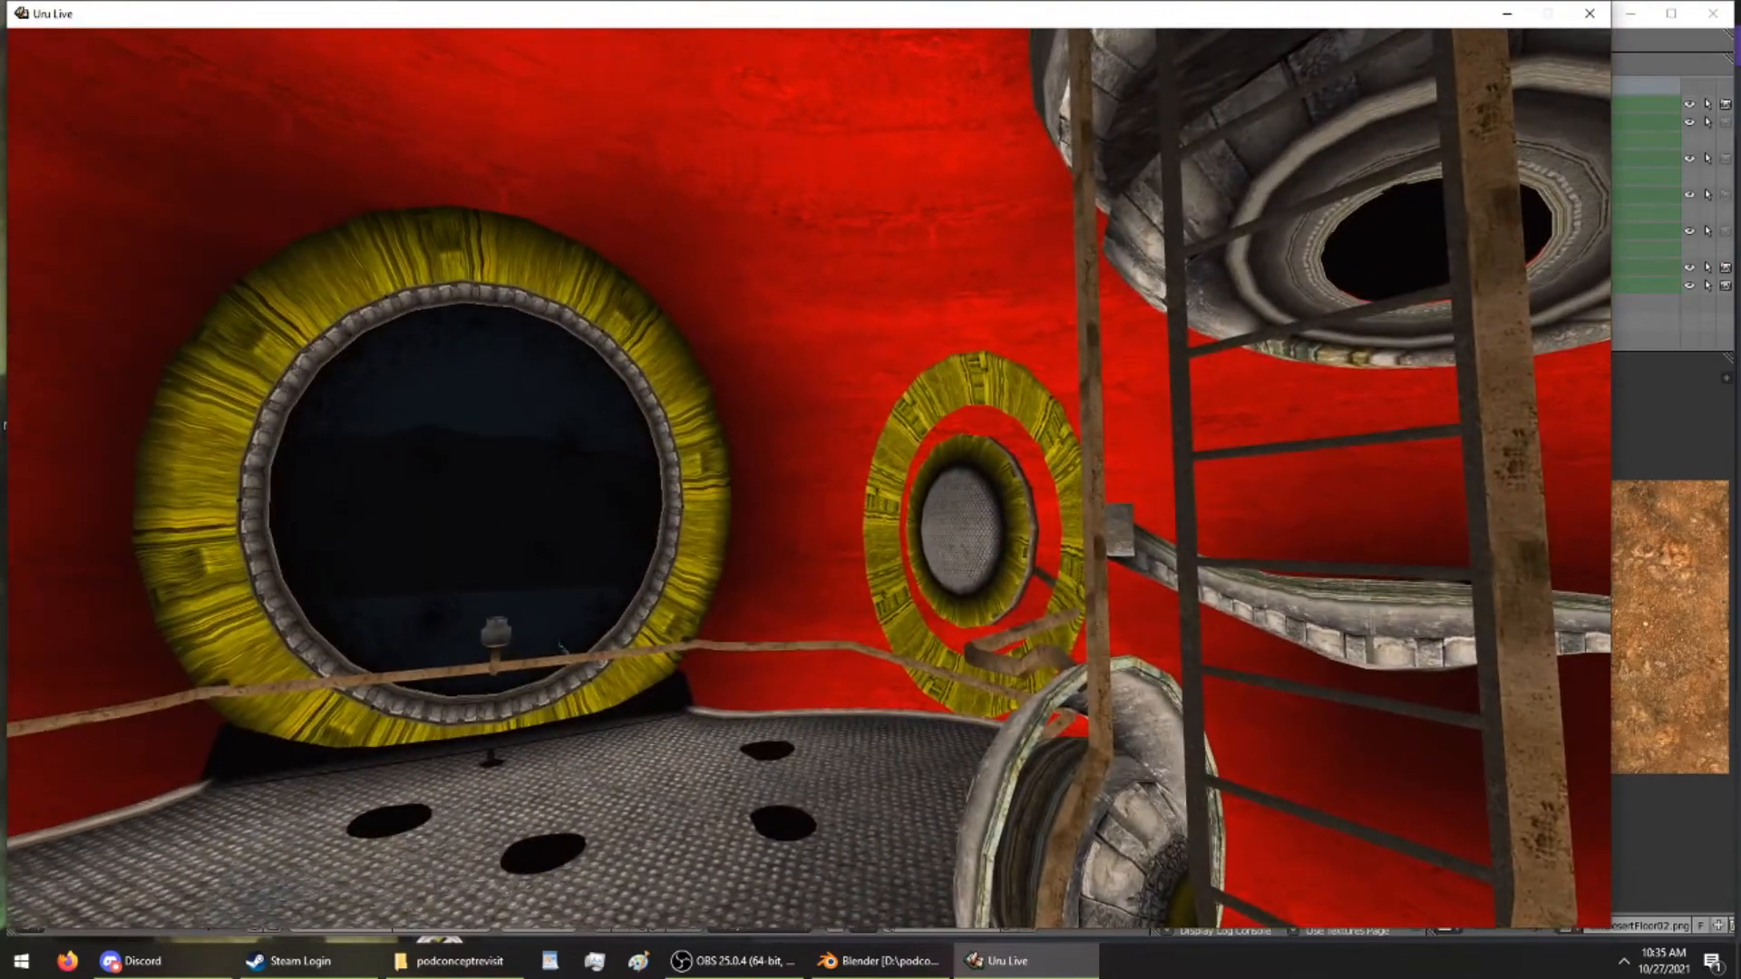
key("Right")
key("Up")
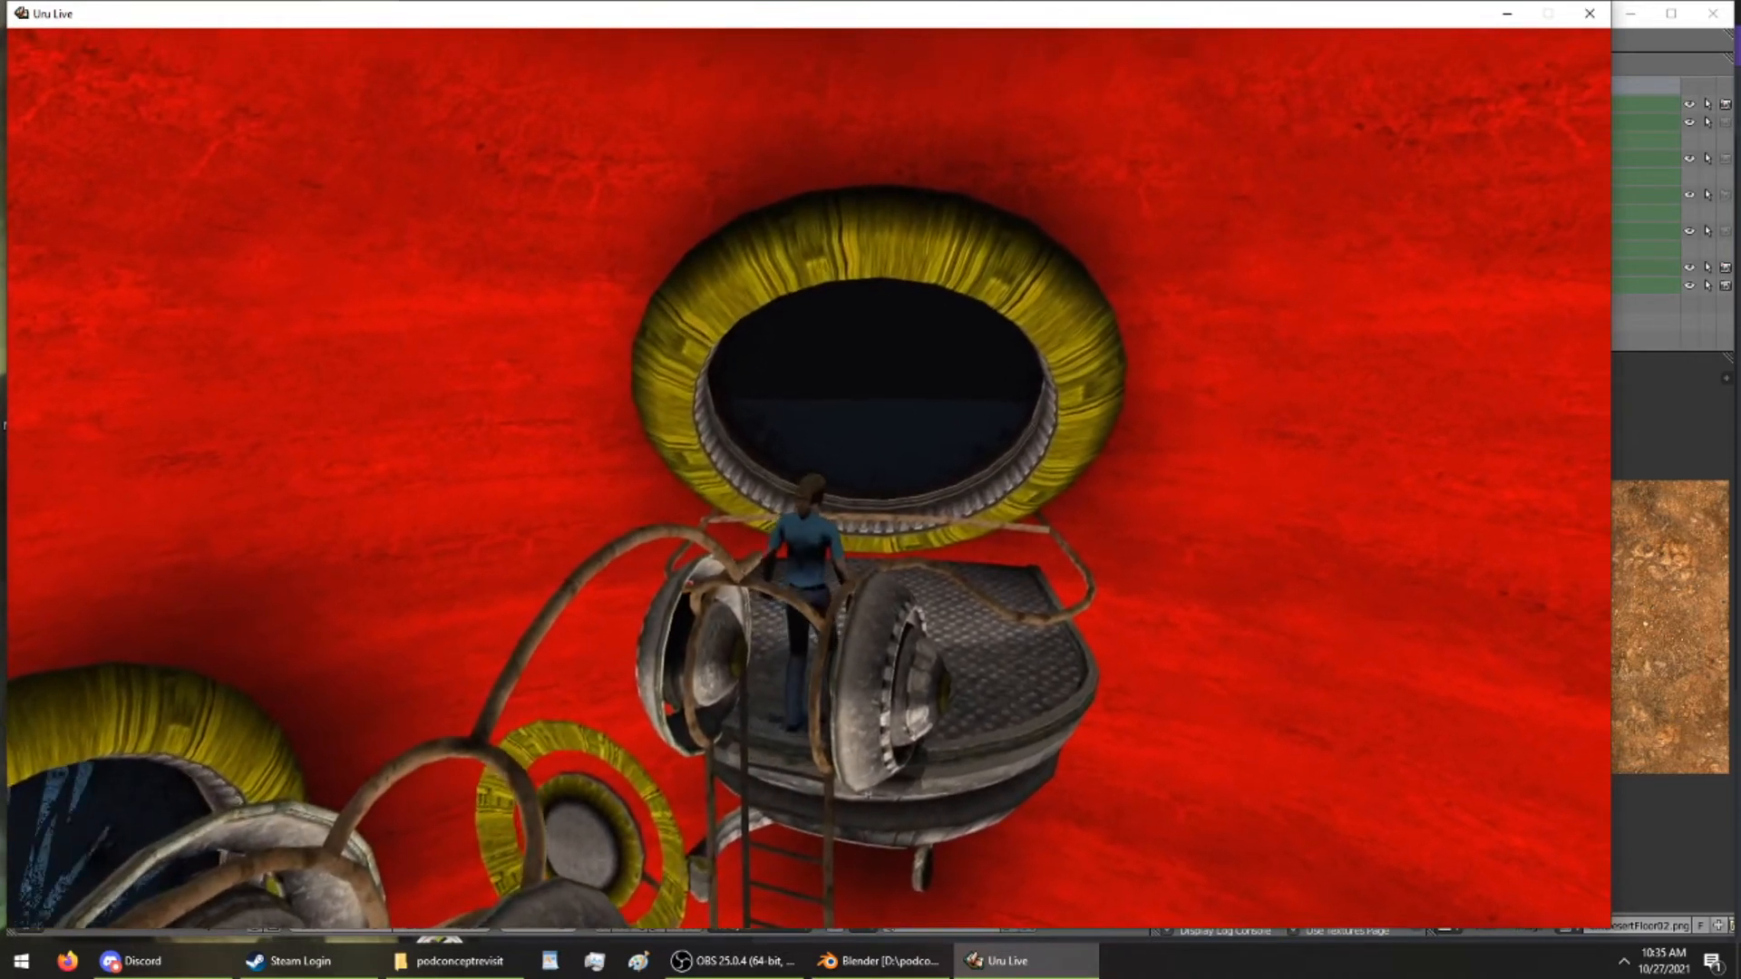
Look out of the upper platform's porthole in first person and test climbing its ladder
key("F1")
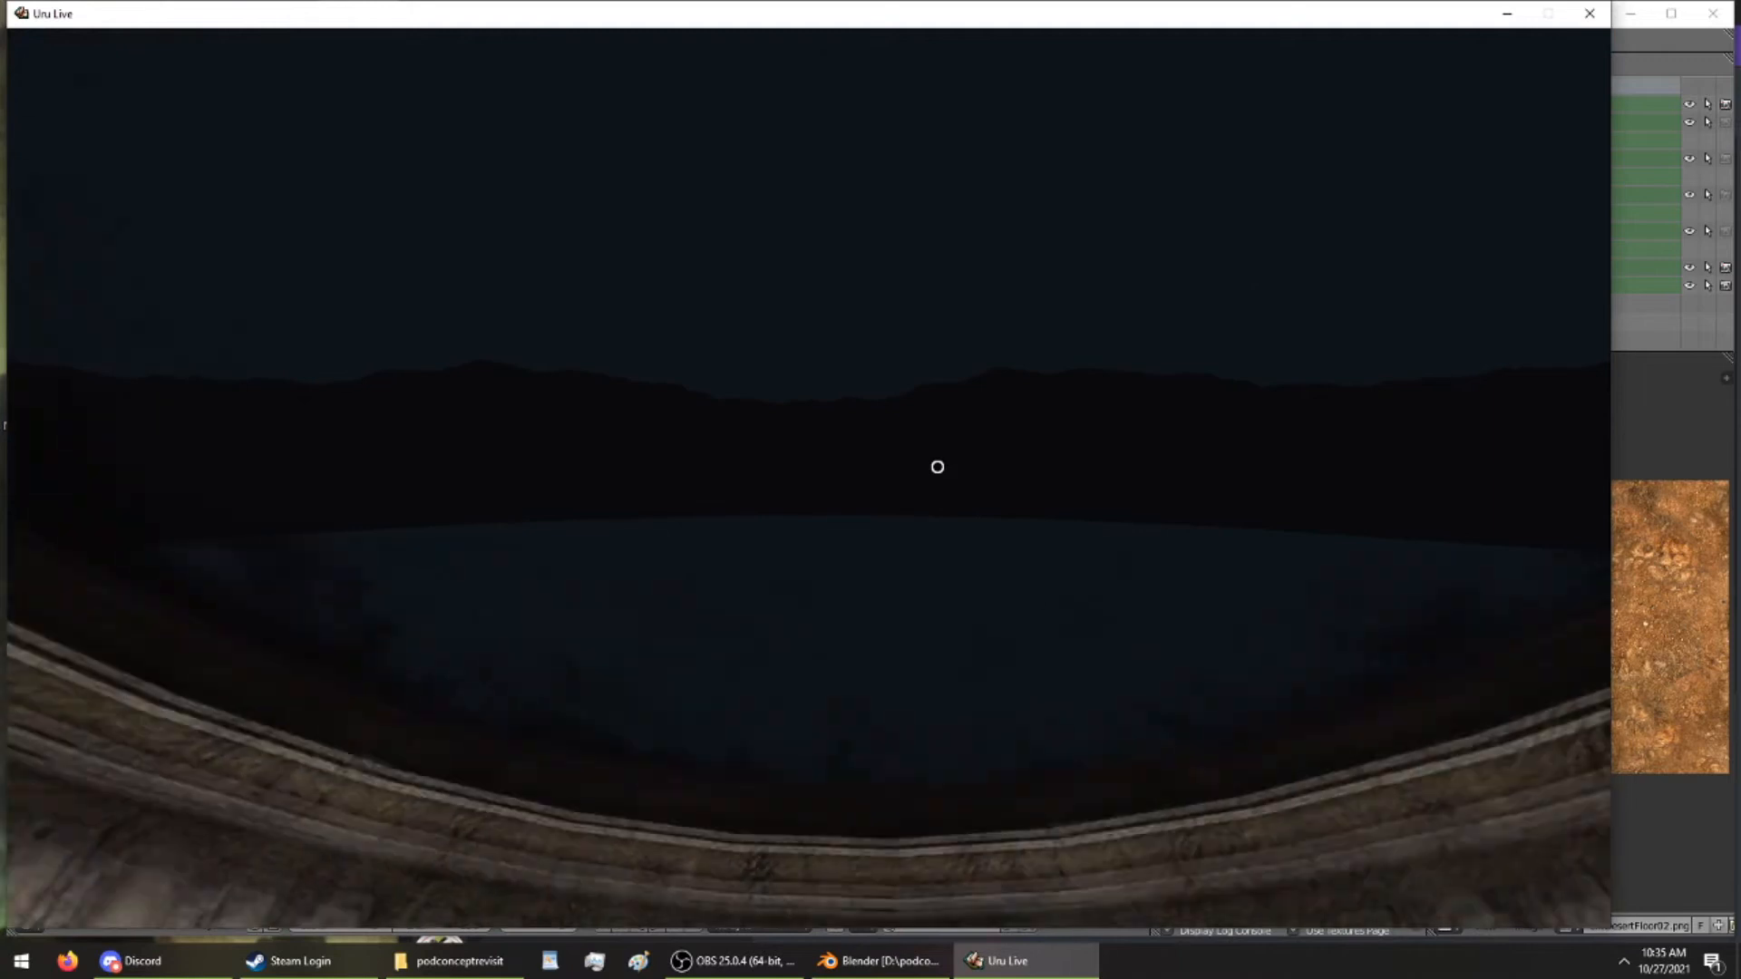
right_click_drag(938, 467, 960, 584)
key("F1")
key("Up")
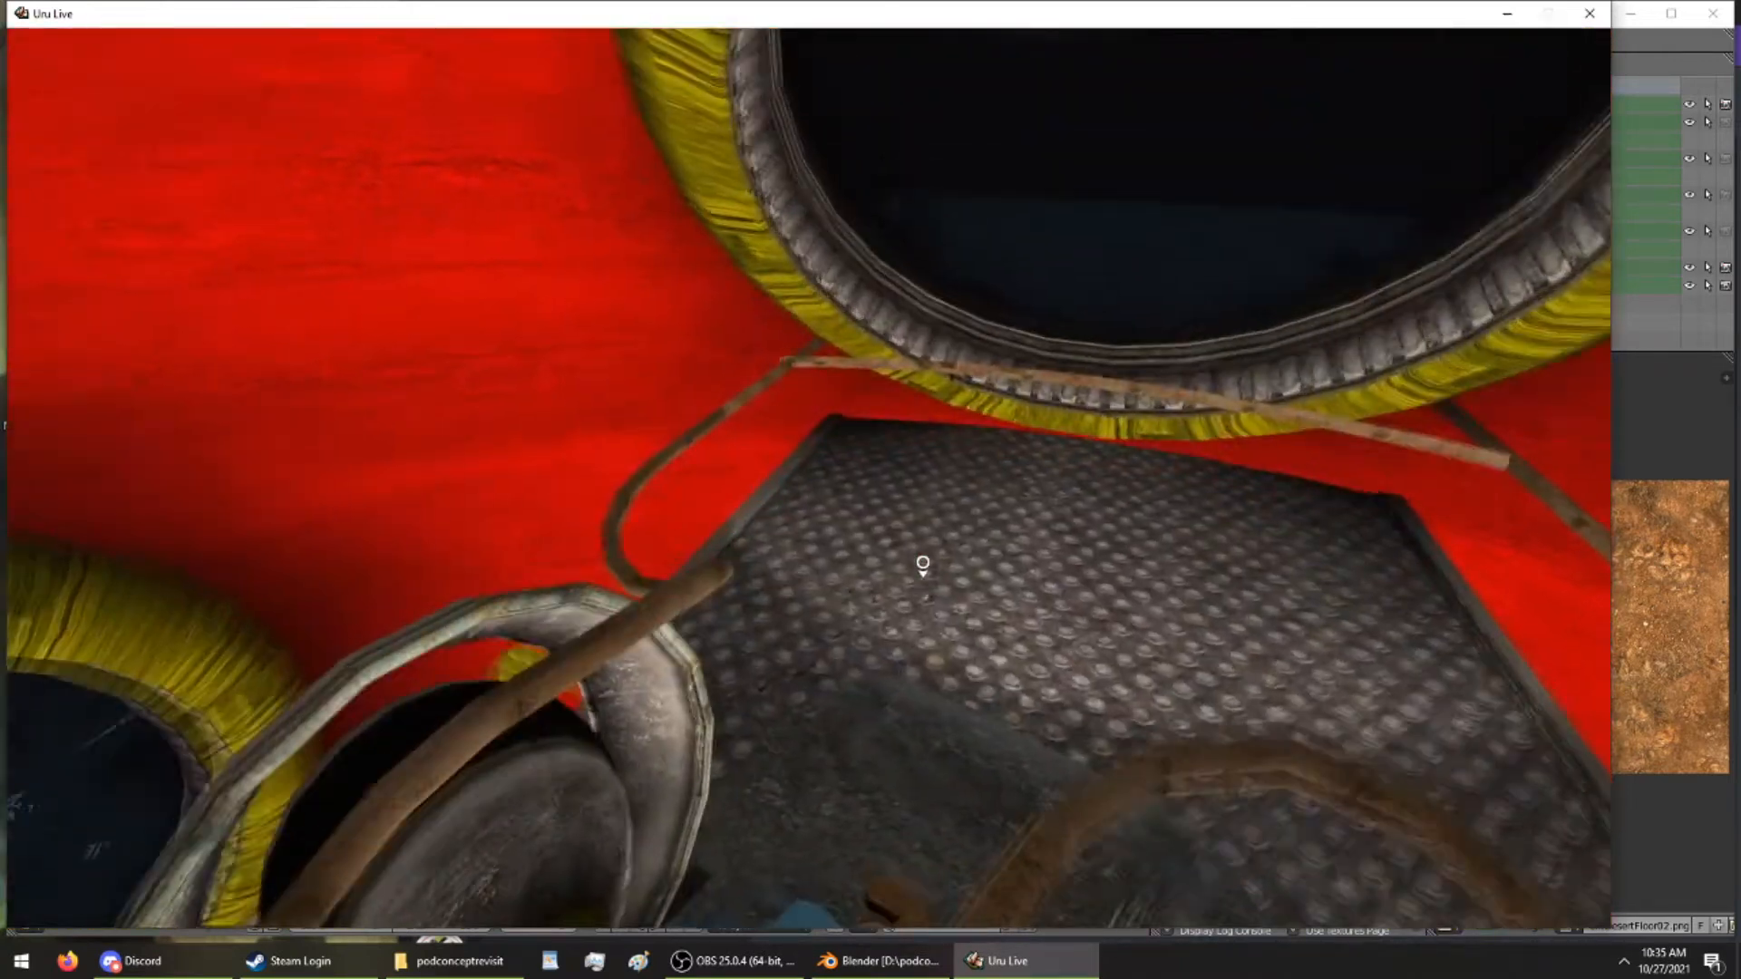
key("Down")
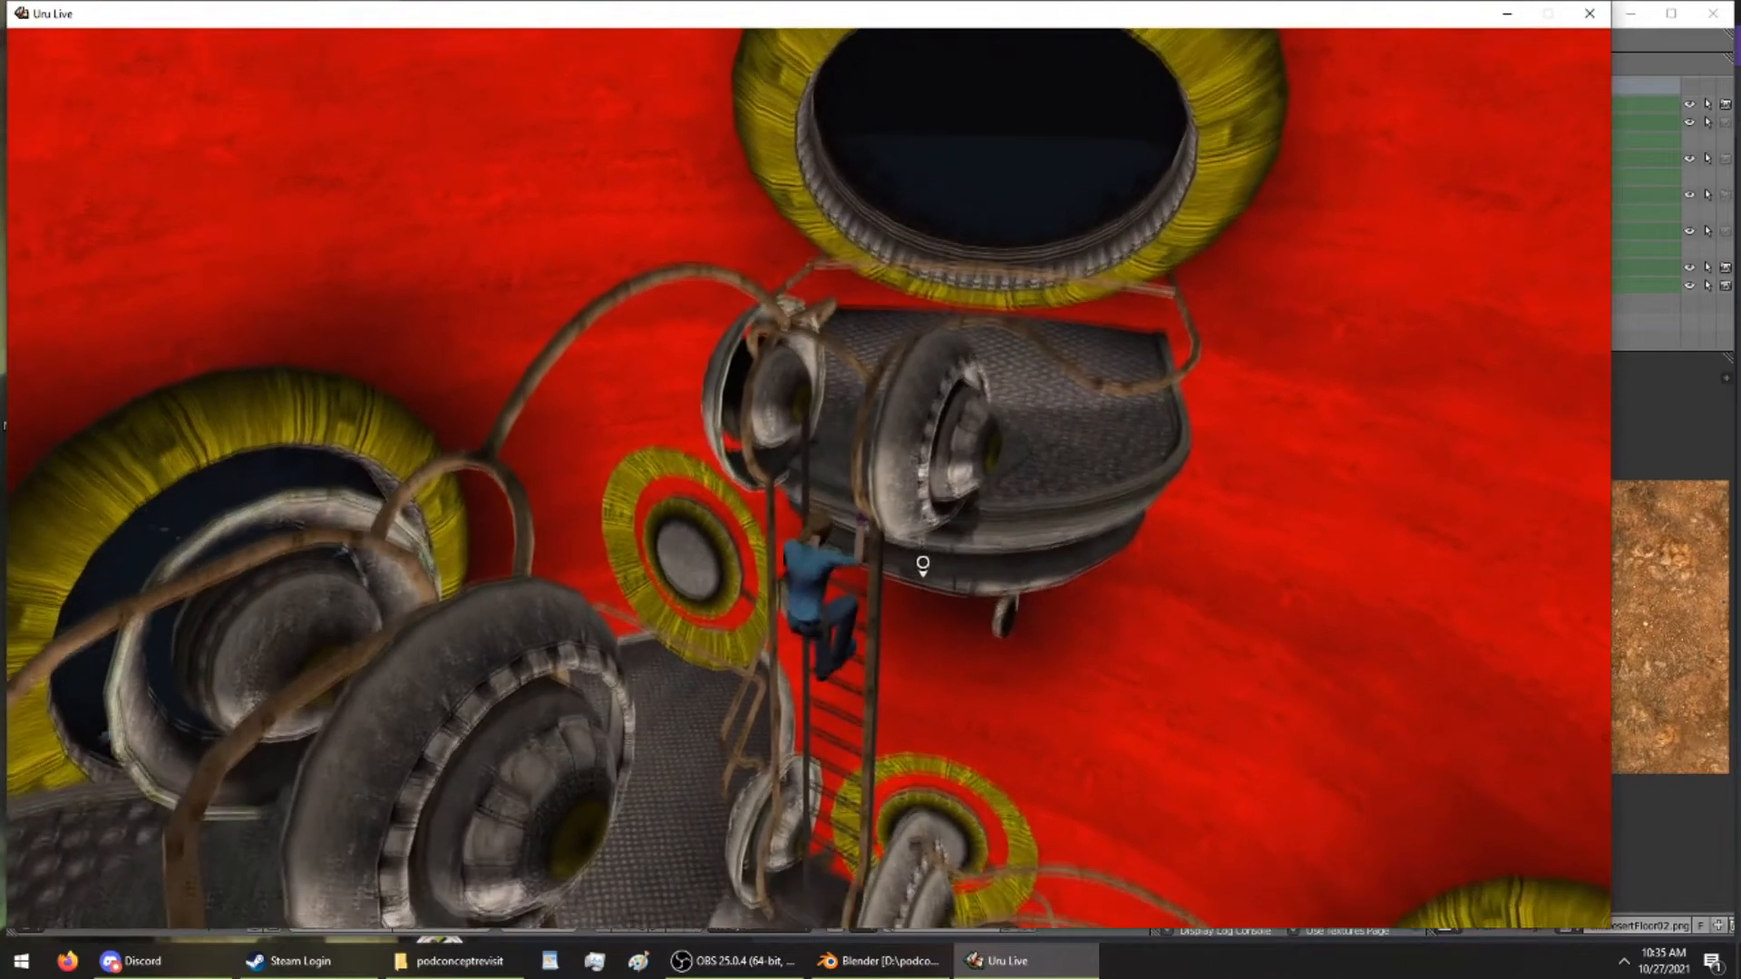
key("Up")
key("Up")
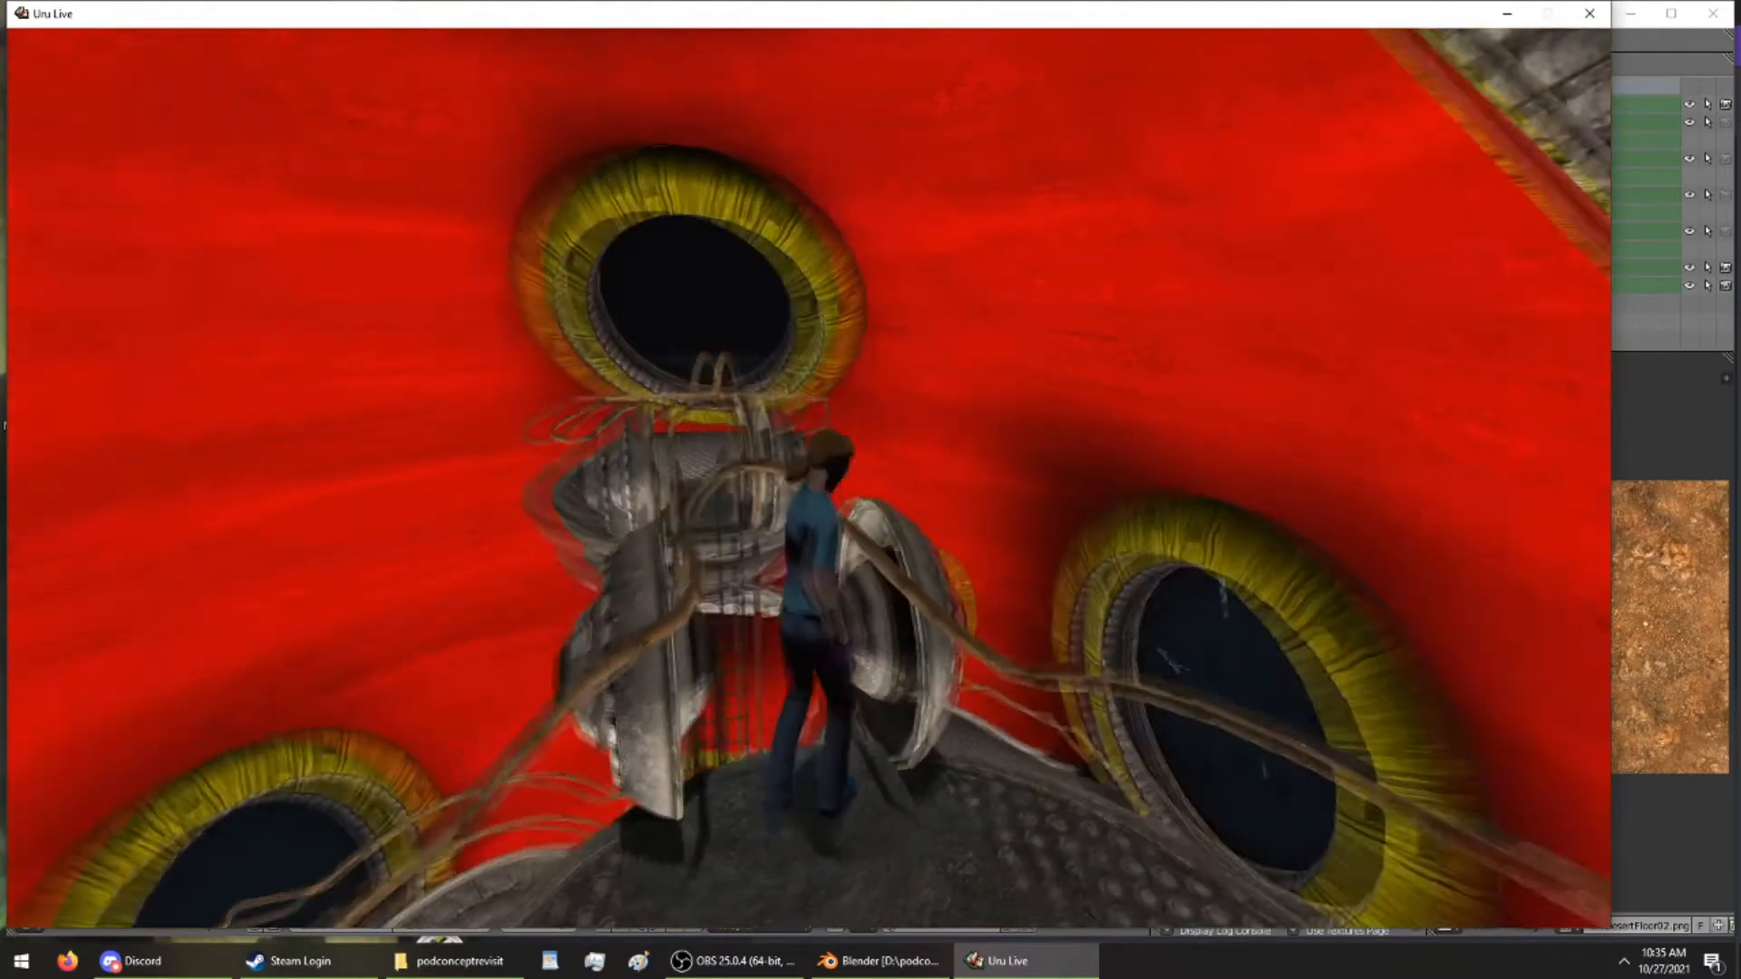
Walk the main floor and inspect the floor holes, the dark pipe machinery and the underside of the overhead platform
key("Right")
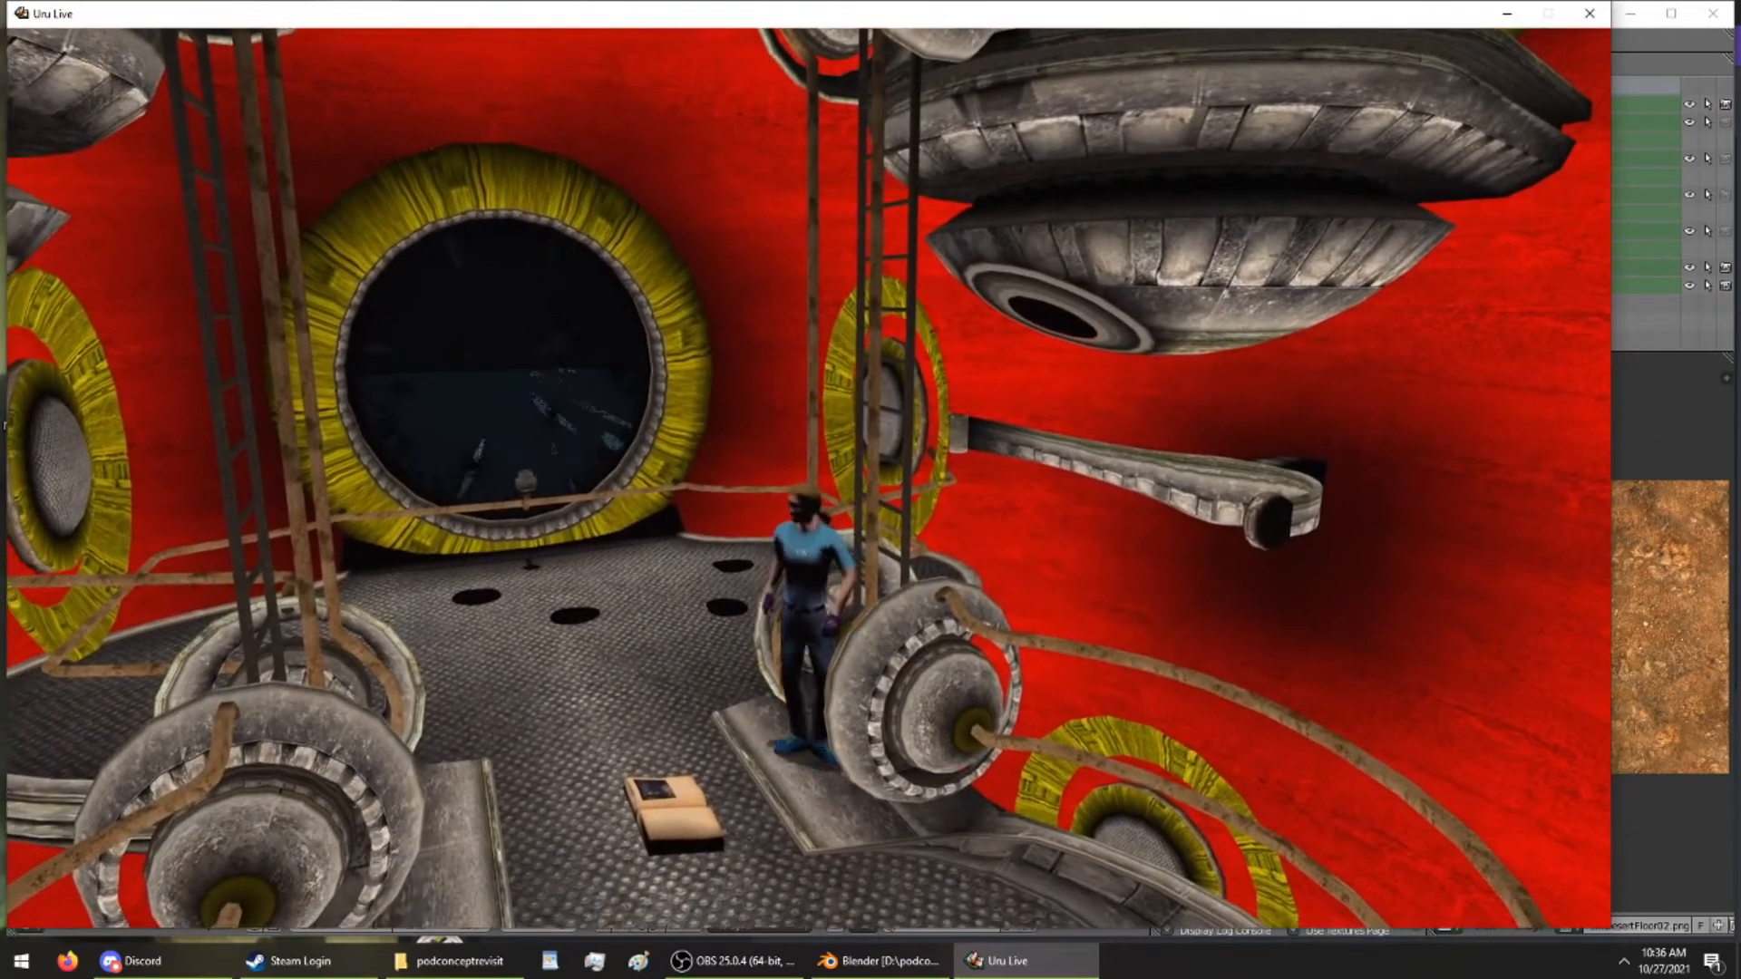
key("Up")
key("Right")
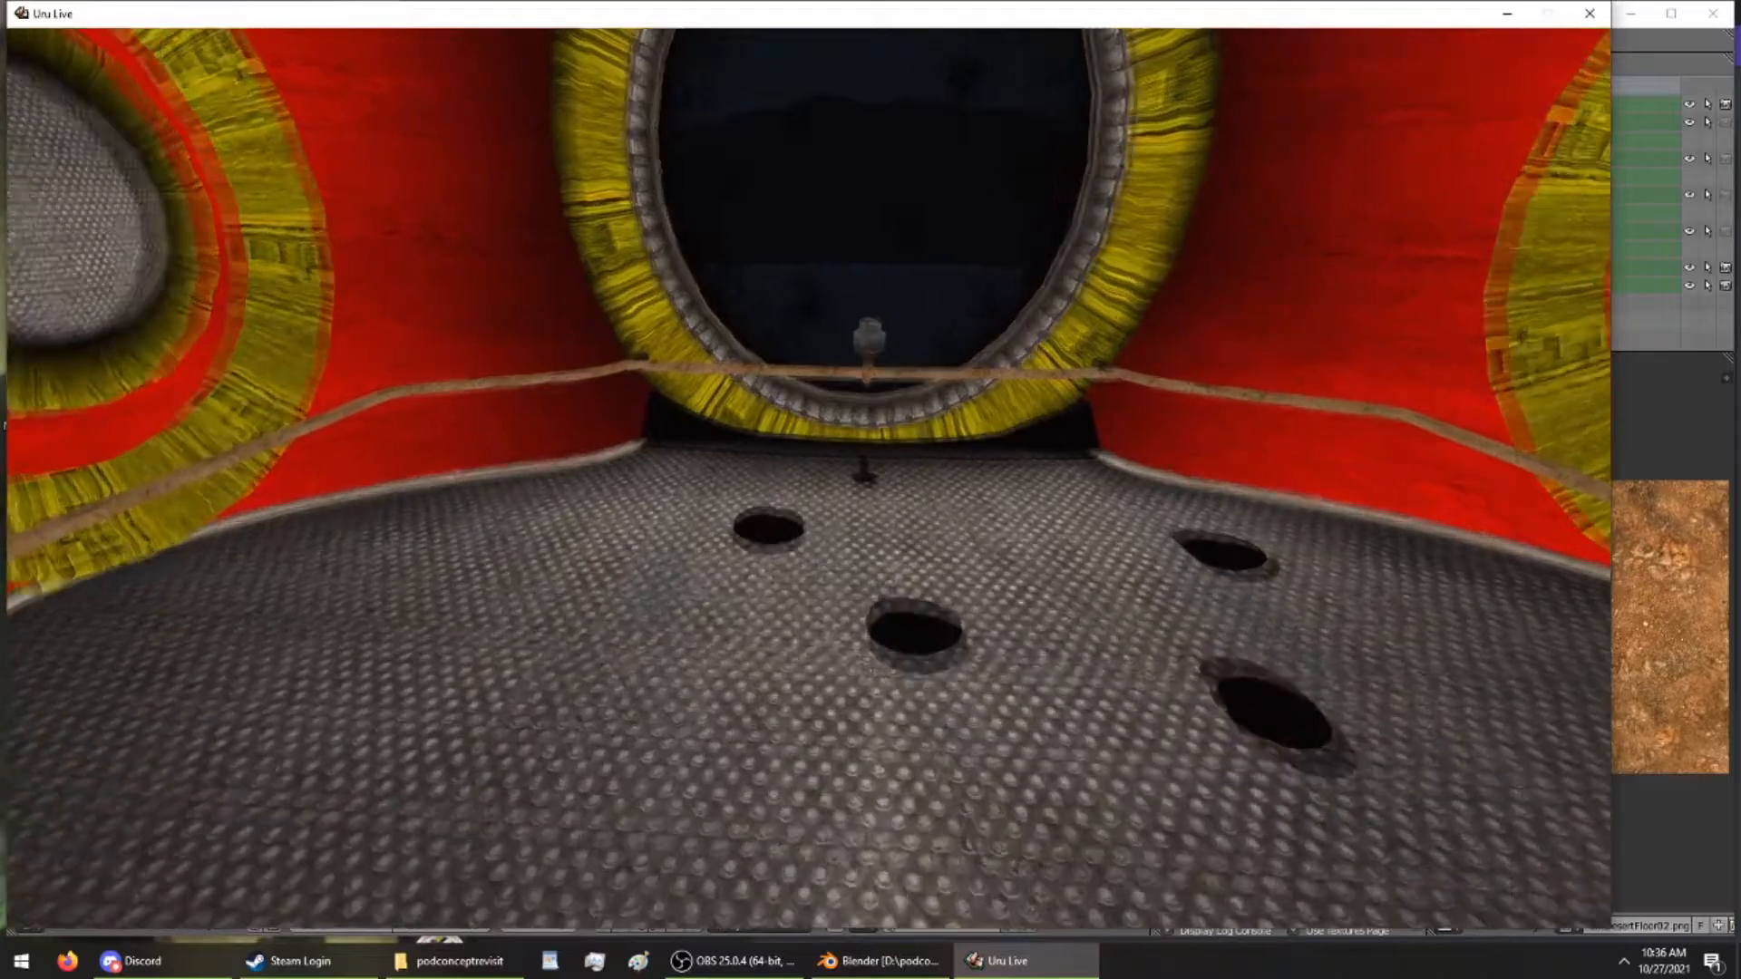
right_click_drag(809, 478, 399, 525)
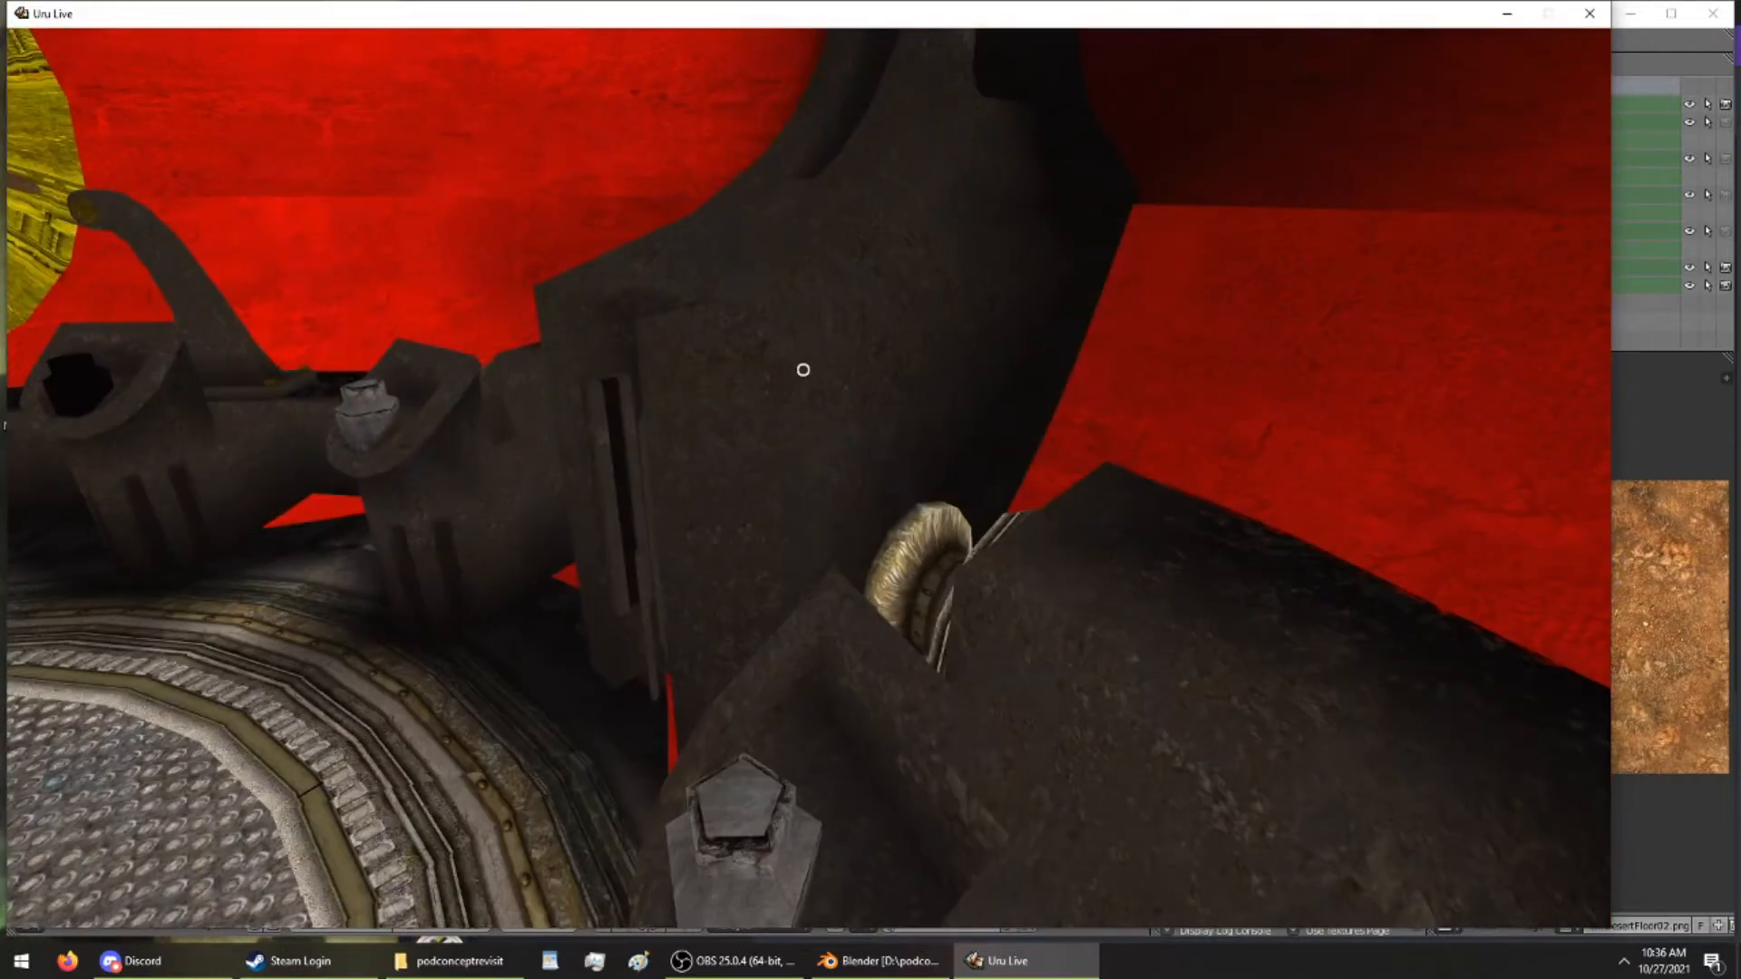
key("Right")
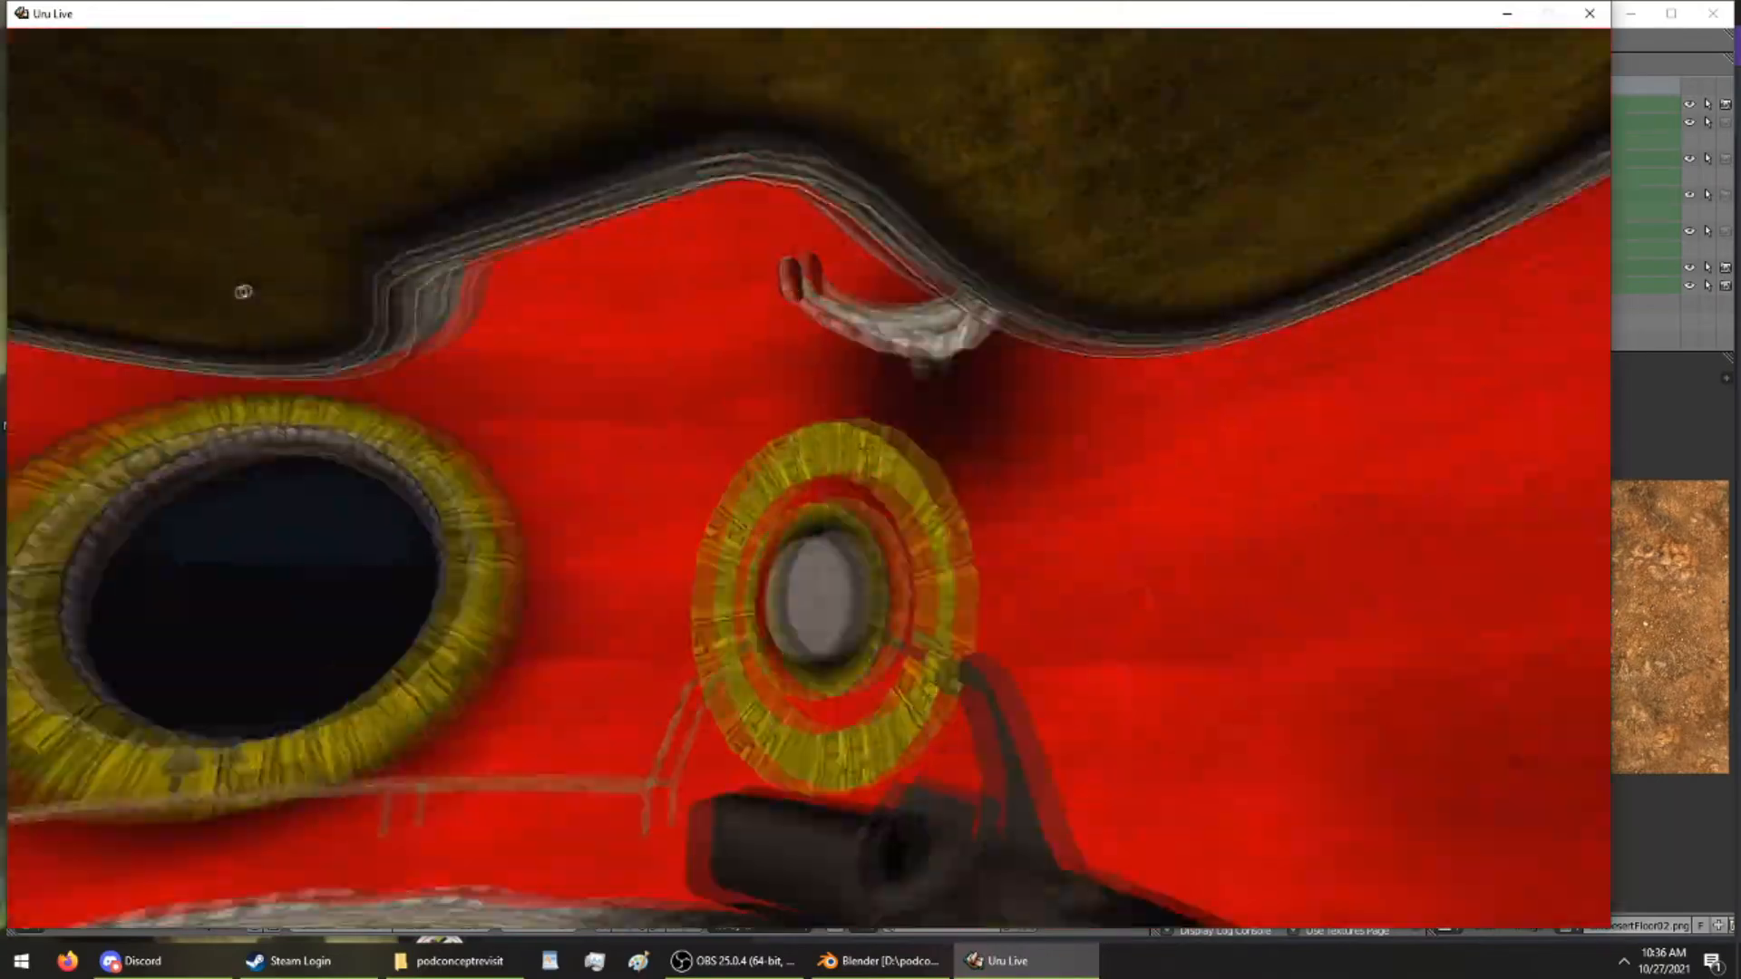
key("Up")
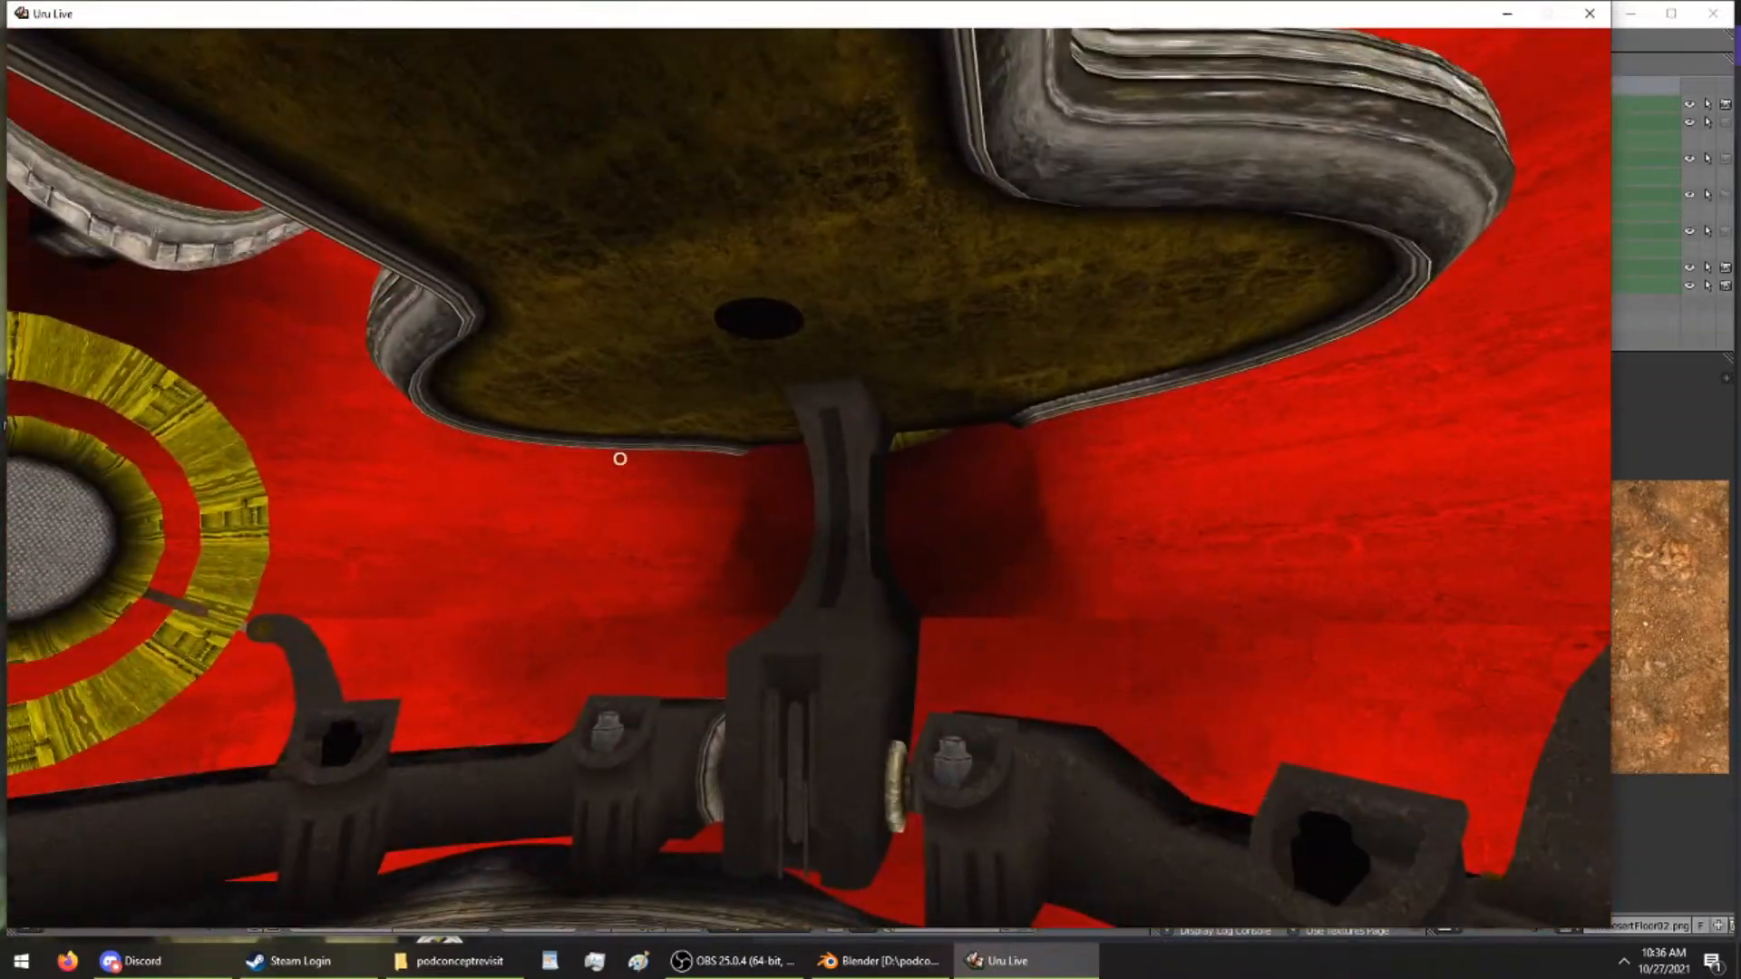
Quit Uru Live and set the viewport shading in Blender to Solid
key("Escape")
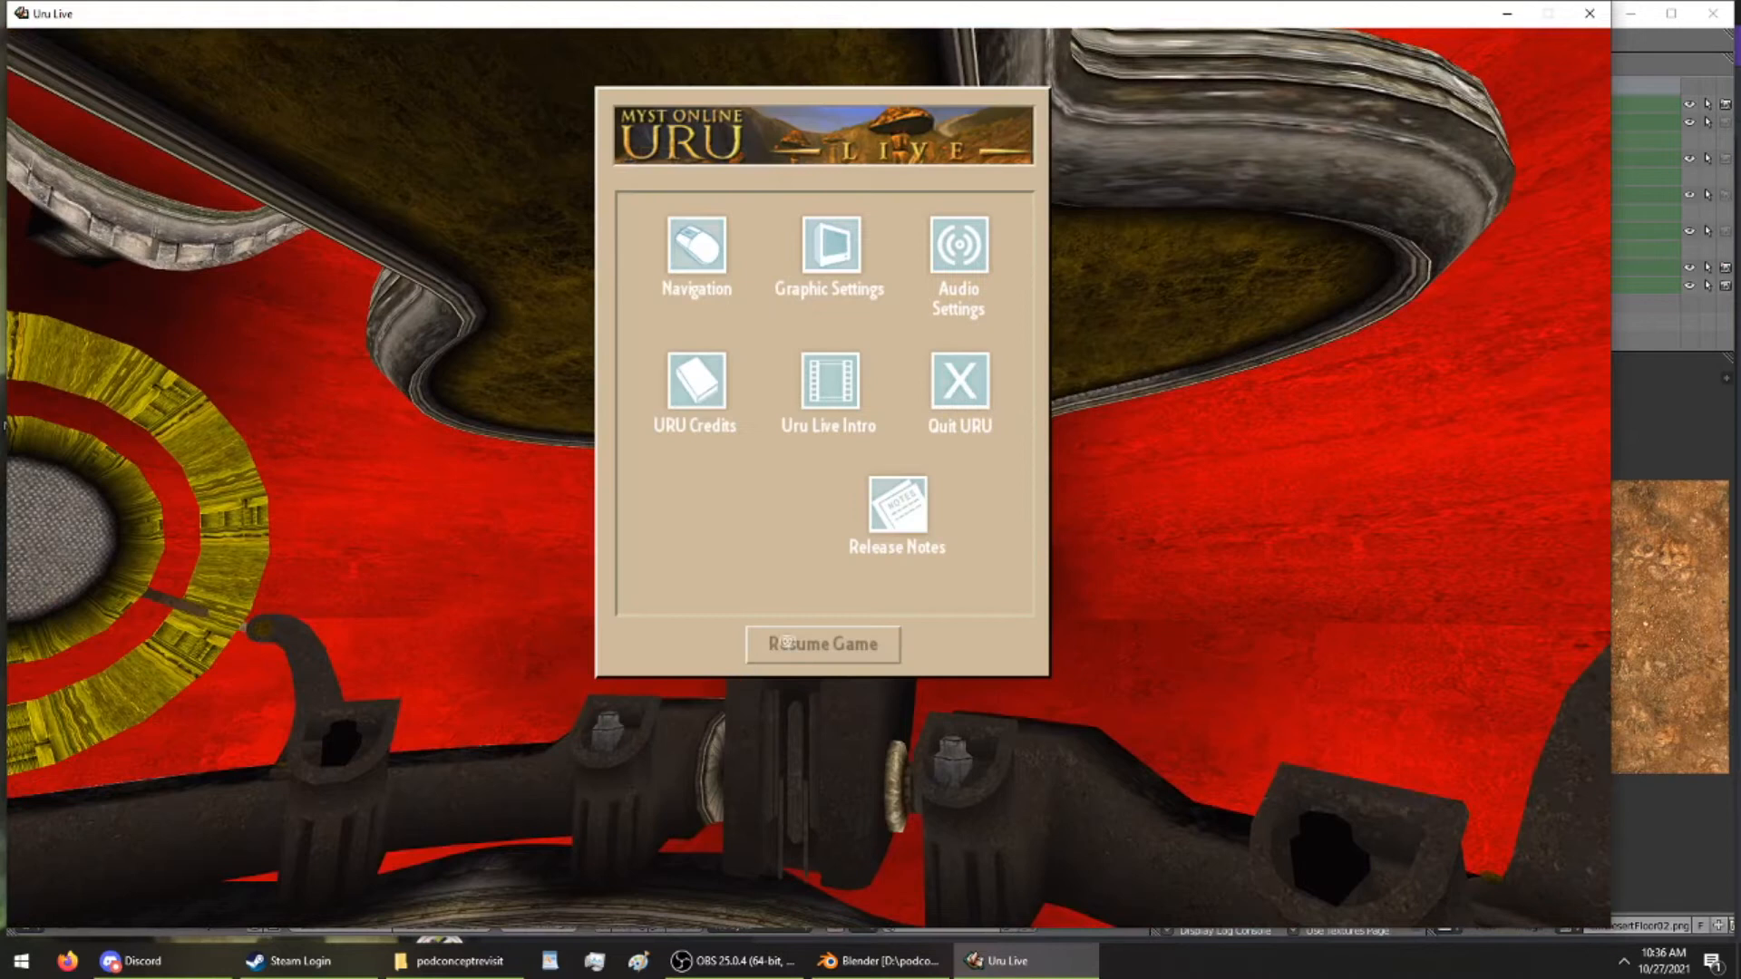
left_click(959, 381)
left_click(878, 590)
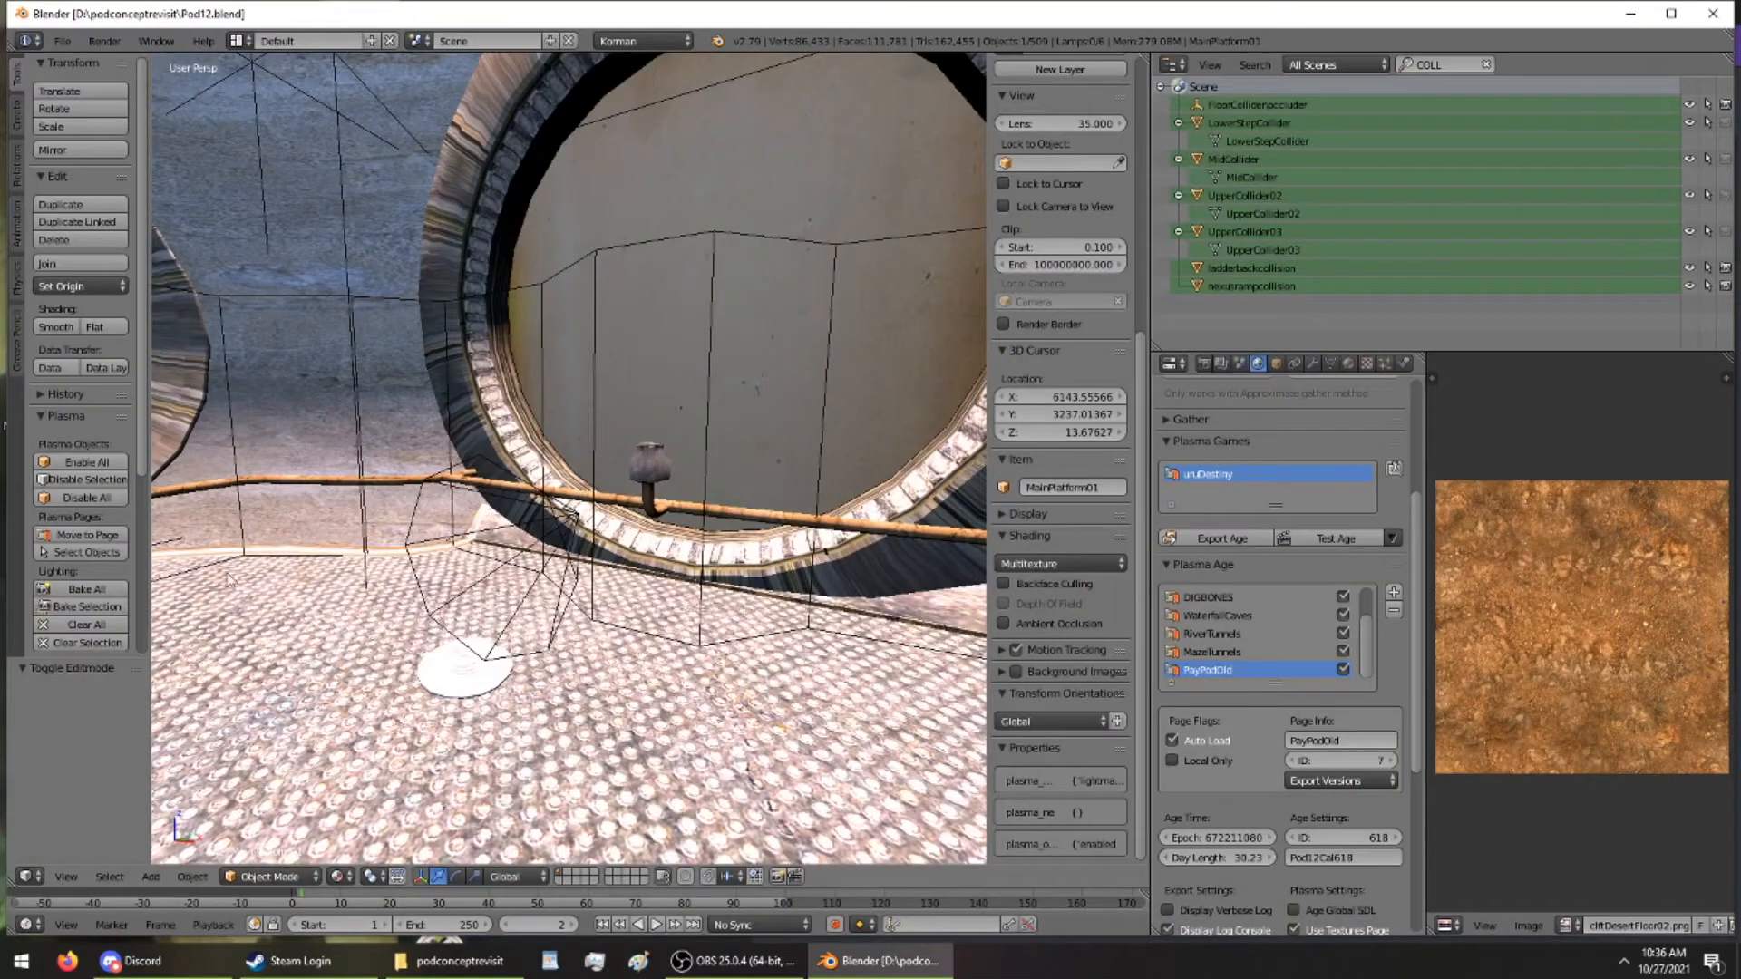
left_click(340, 876)
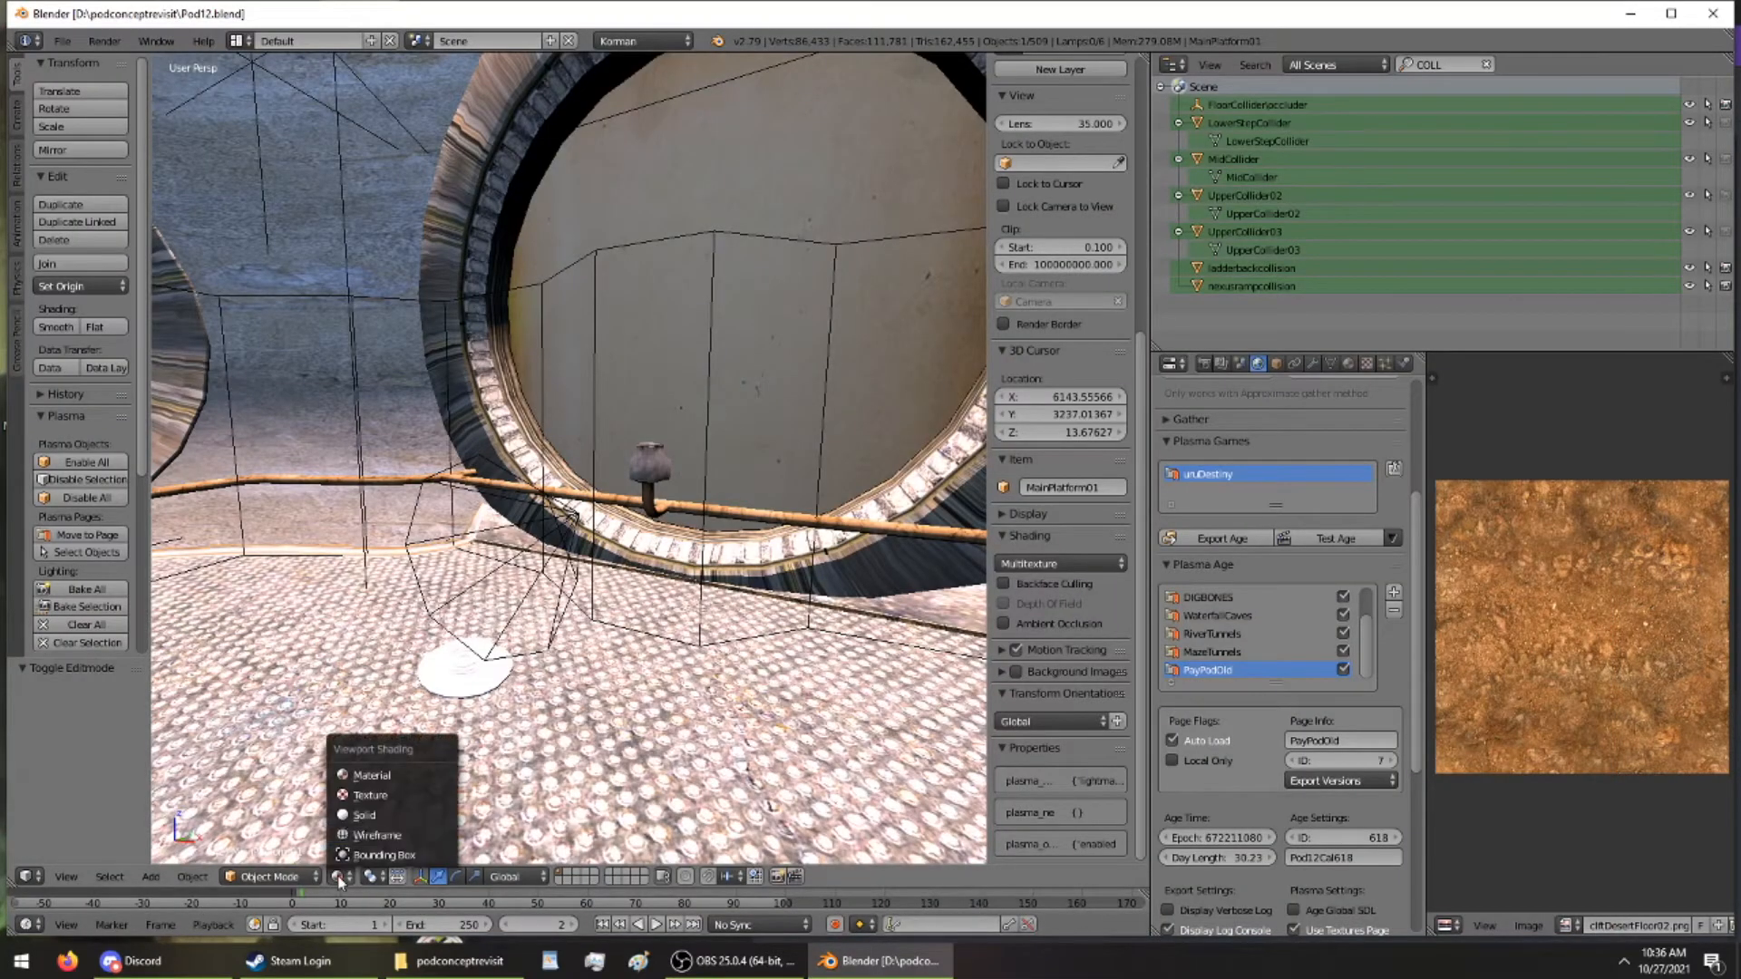
left_click(363, 815)
Select the magenta ring Cylinder16 around the pod and set the diffuse red value of its material m_10990 to 800
mouse_move(436, 560)
middle_mouse_down()
mouse_move(705, 558)
mouse_move(682, 341)
mouse_move(602, 544)
mouse_move(704, 455)
mouse_move(559, 627)
mouse_move(380, 664)
mouse_move(406, 480)
middle_mouse_up()
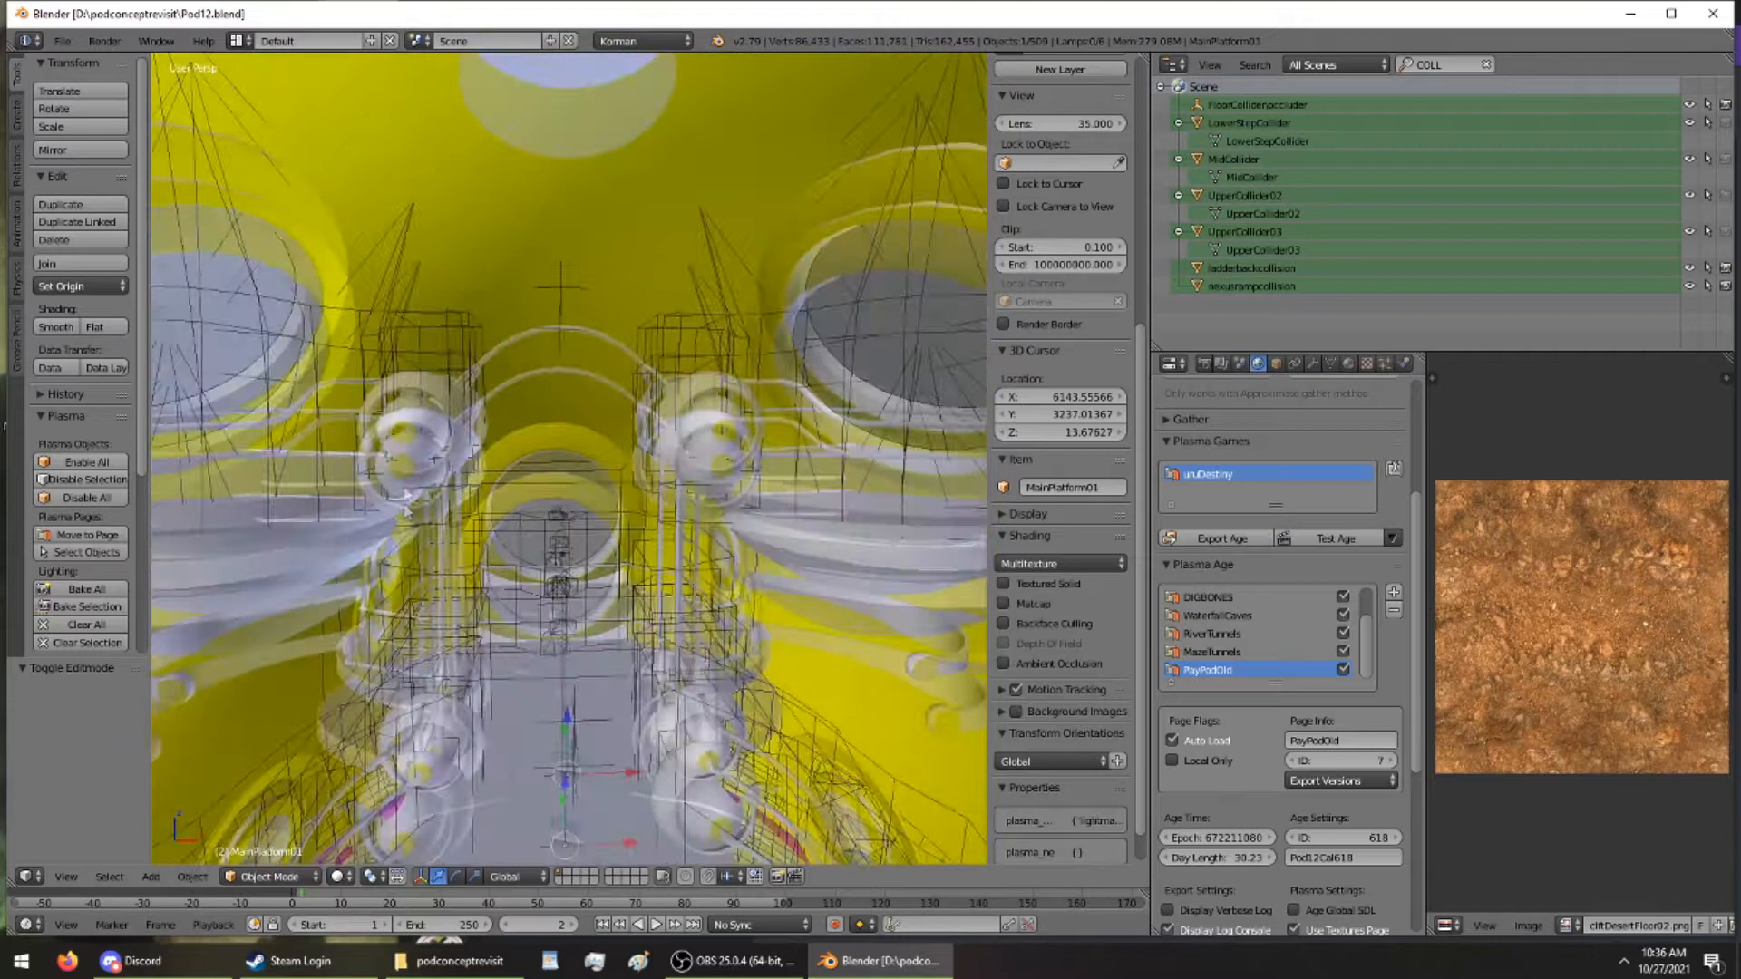
scroll(405, 472, "down", 11)
right_click(379, 496)
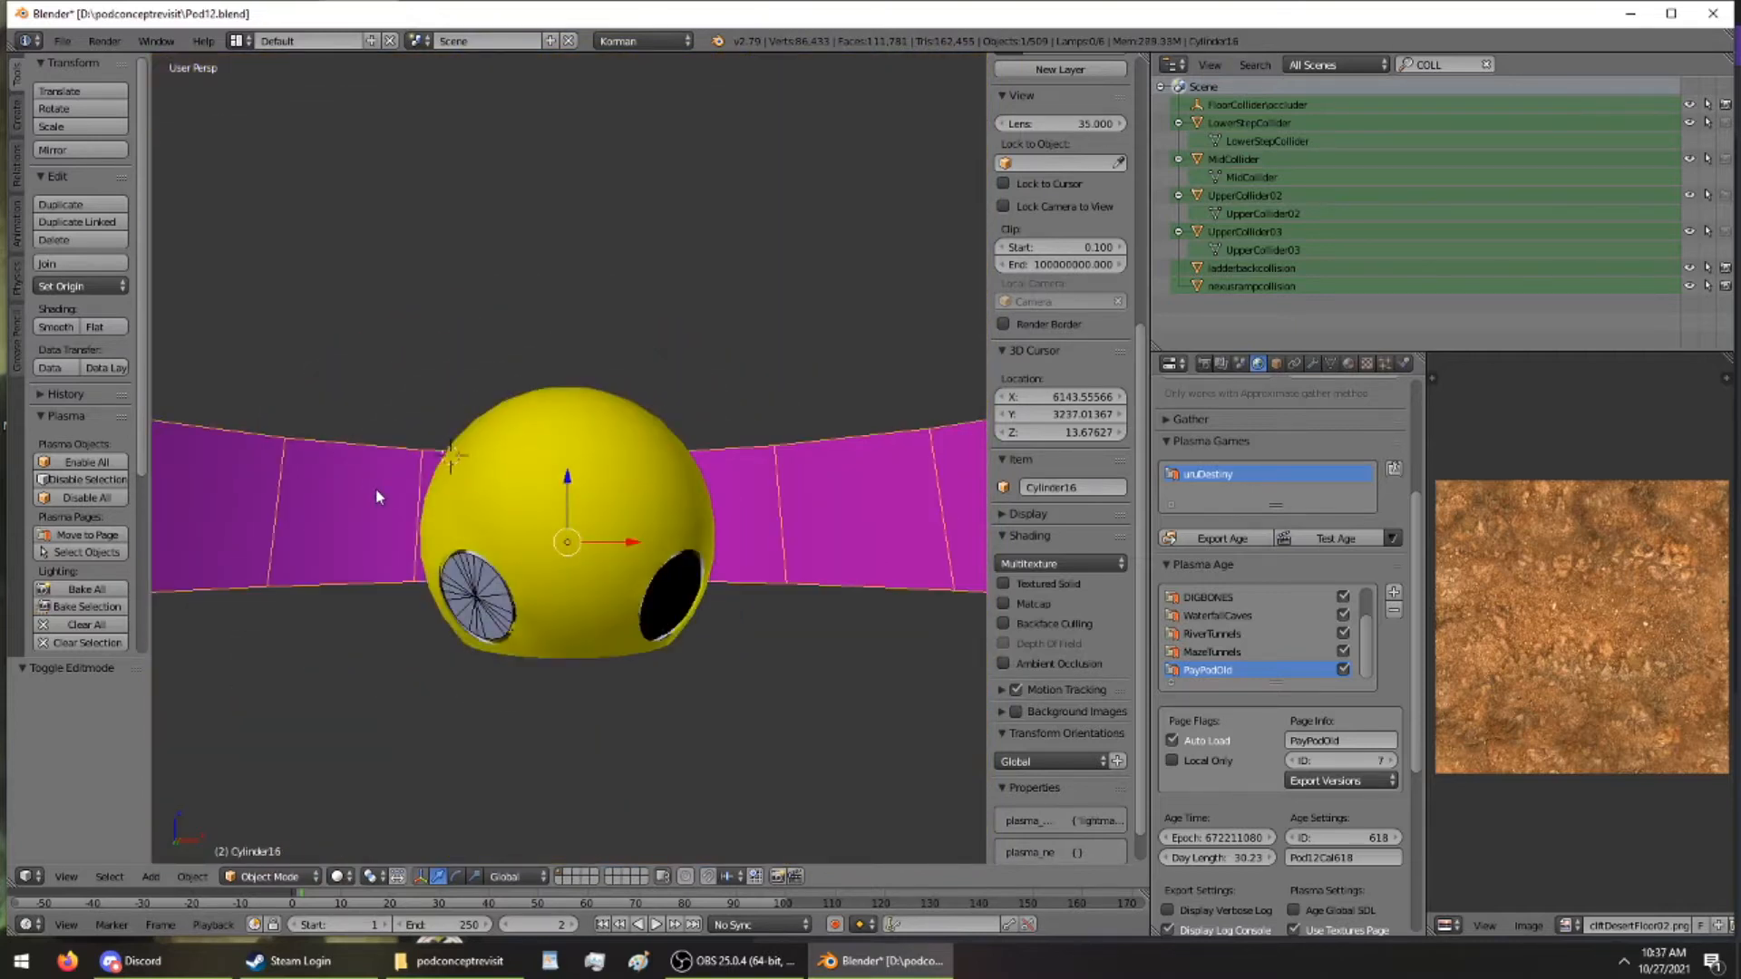
left_click(1349, 362)
left_click(1239, 706)
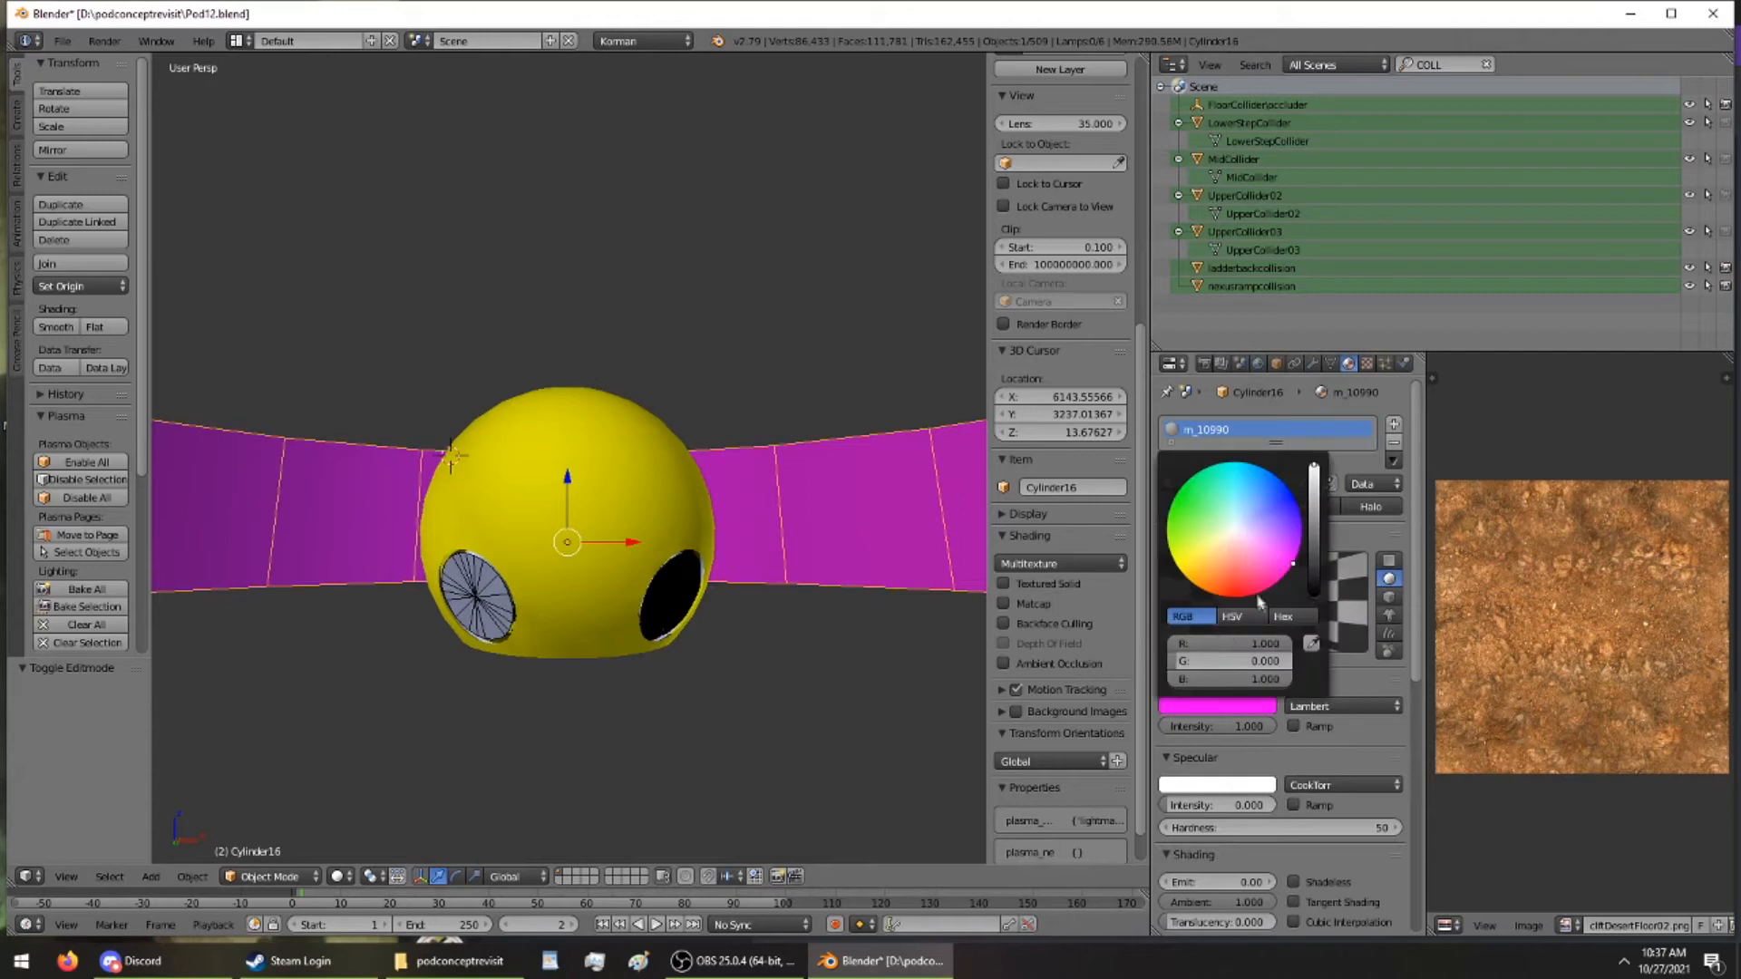
left_click(1269, 642)
type("80")
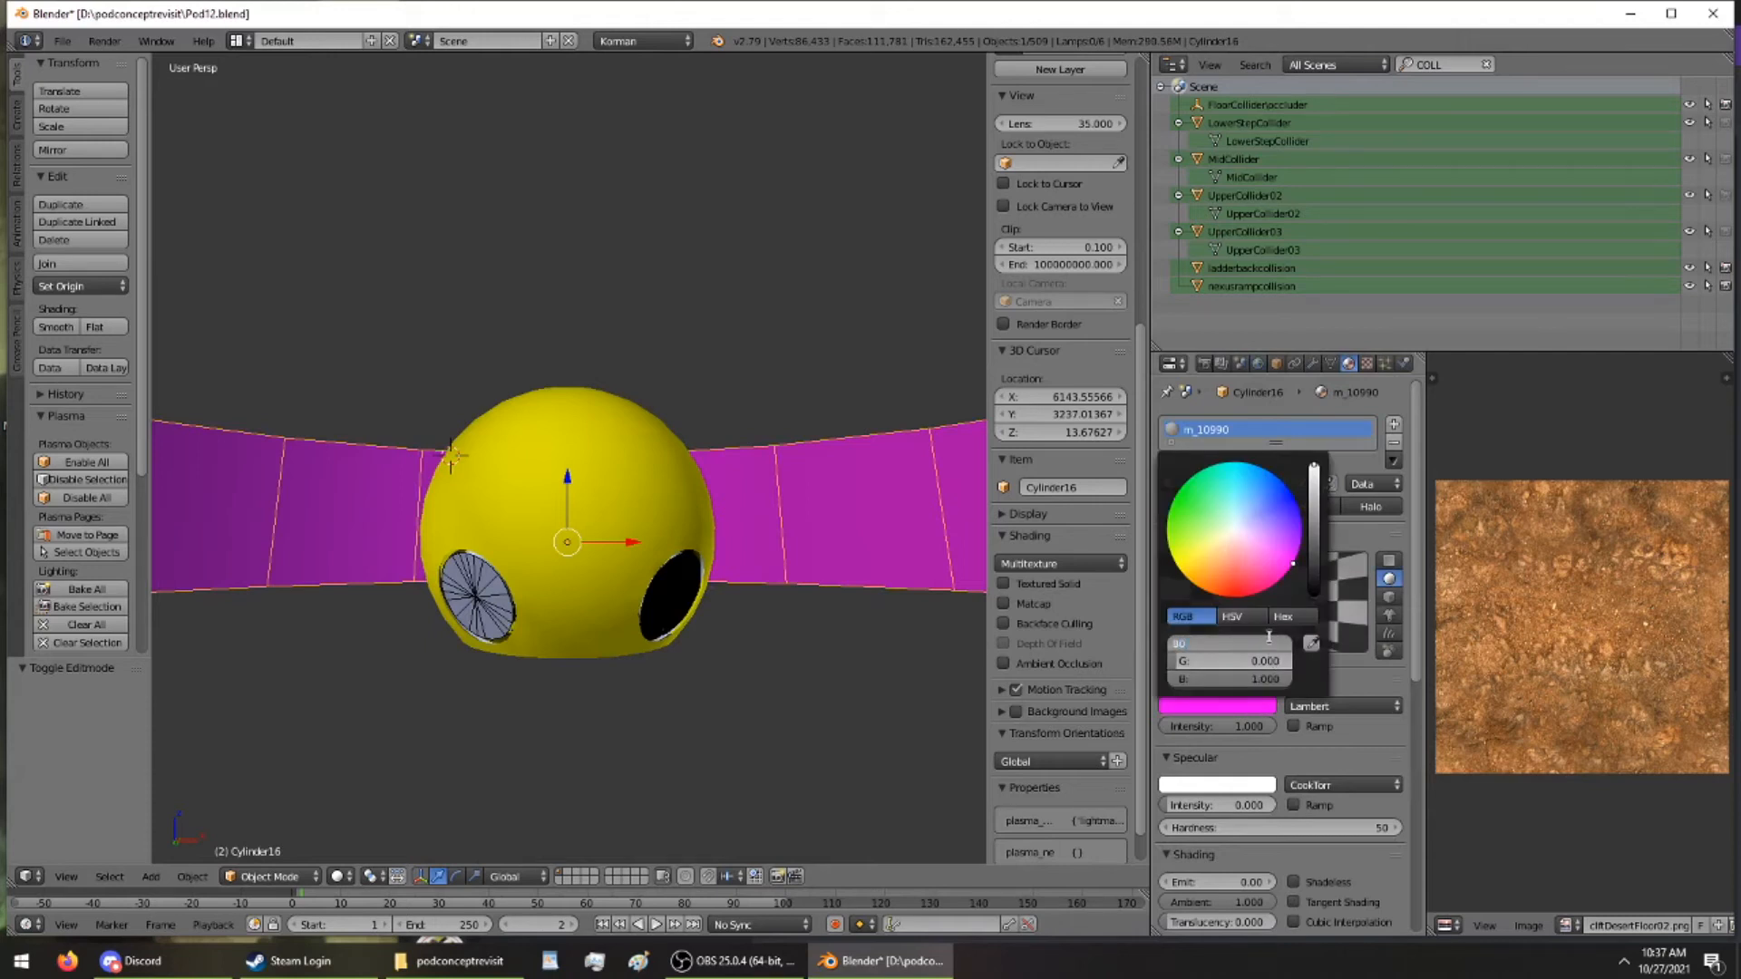
type("0")
key("Return")
Set the diffuse green and blue values of Cylinder16's material to 800 each
left_click(1265, 665)
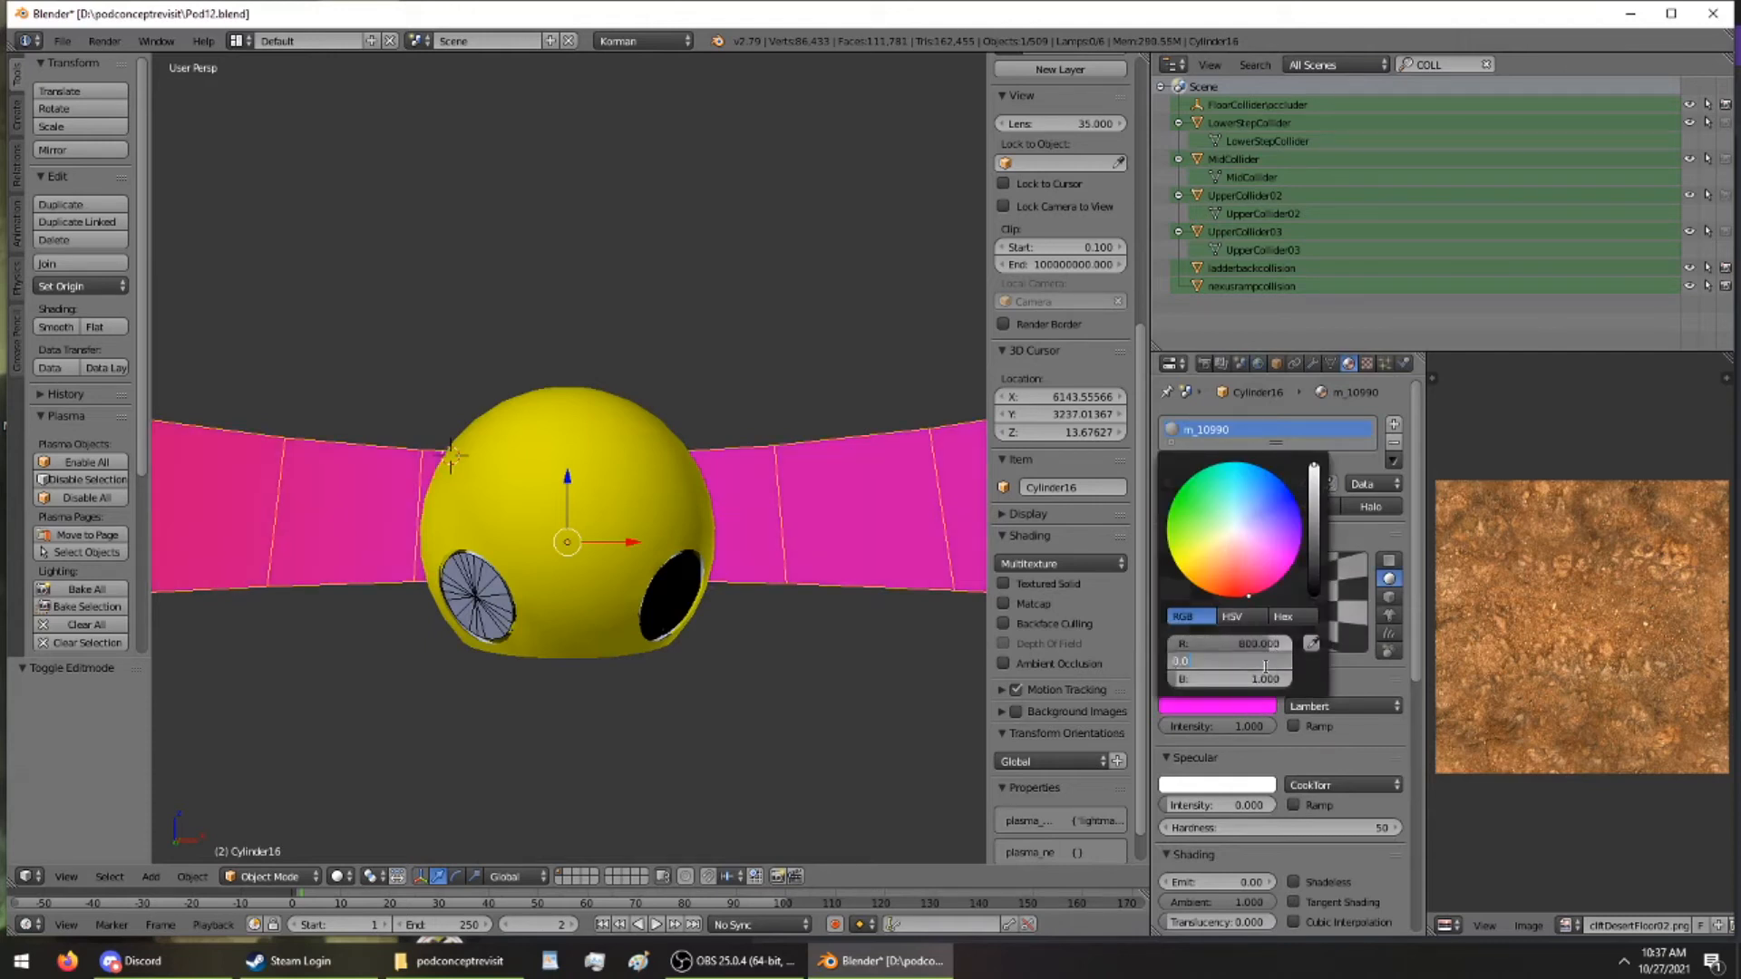
type("800")
key("Return")
left_click(1260, 678)
type("800")
key("Return")
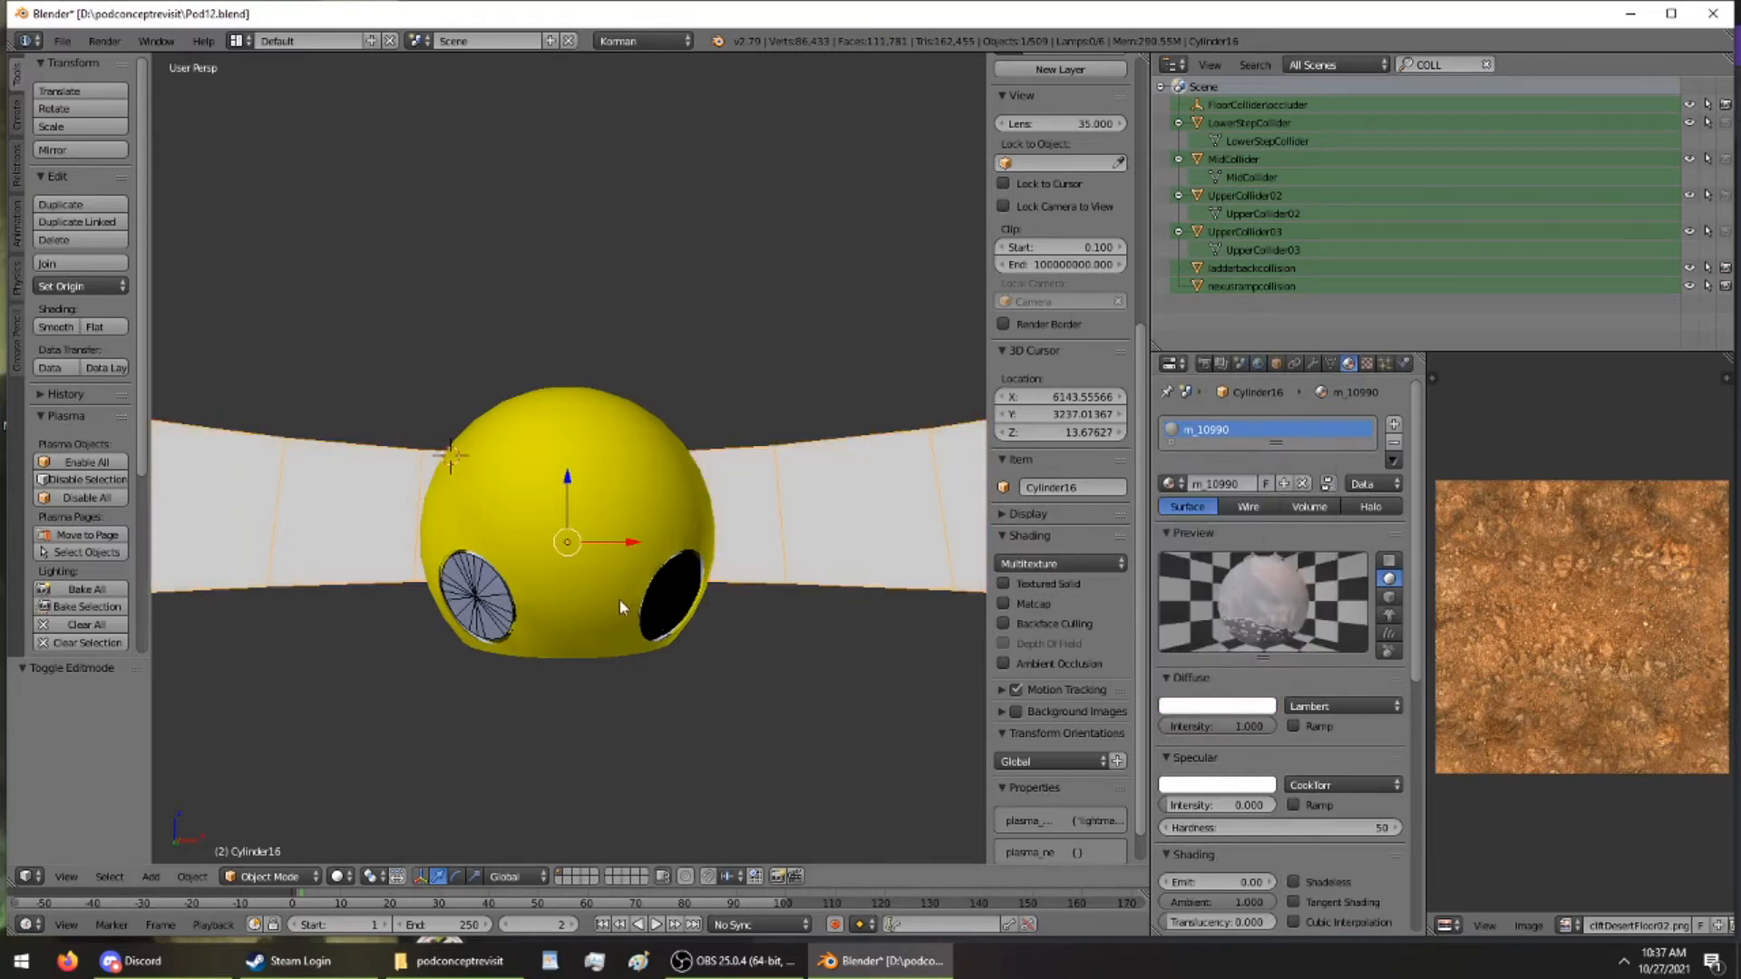
Select PodExterior and change the diffuse colour of its Walls2 material to white through the RGB values
scroll(620, 602, "up", 5)
right_click(620, 601)
scroll(620, 605, "down", 5)
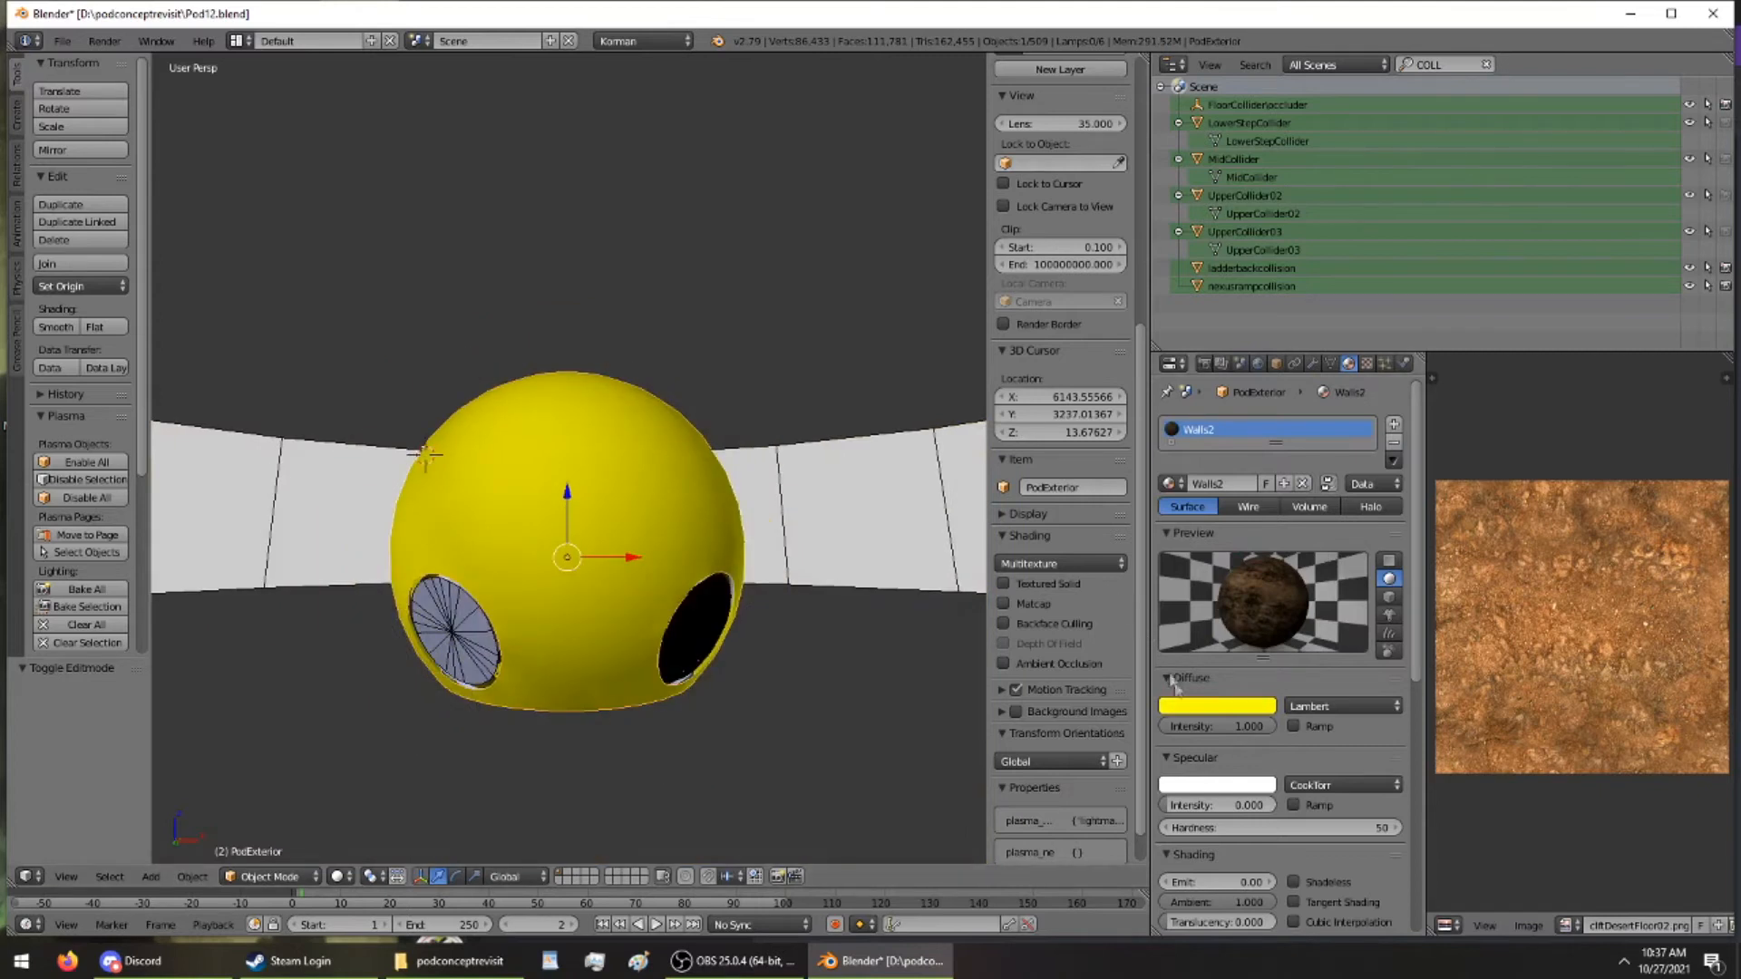
left_click(1188, 705)
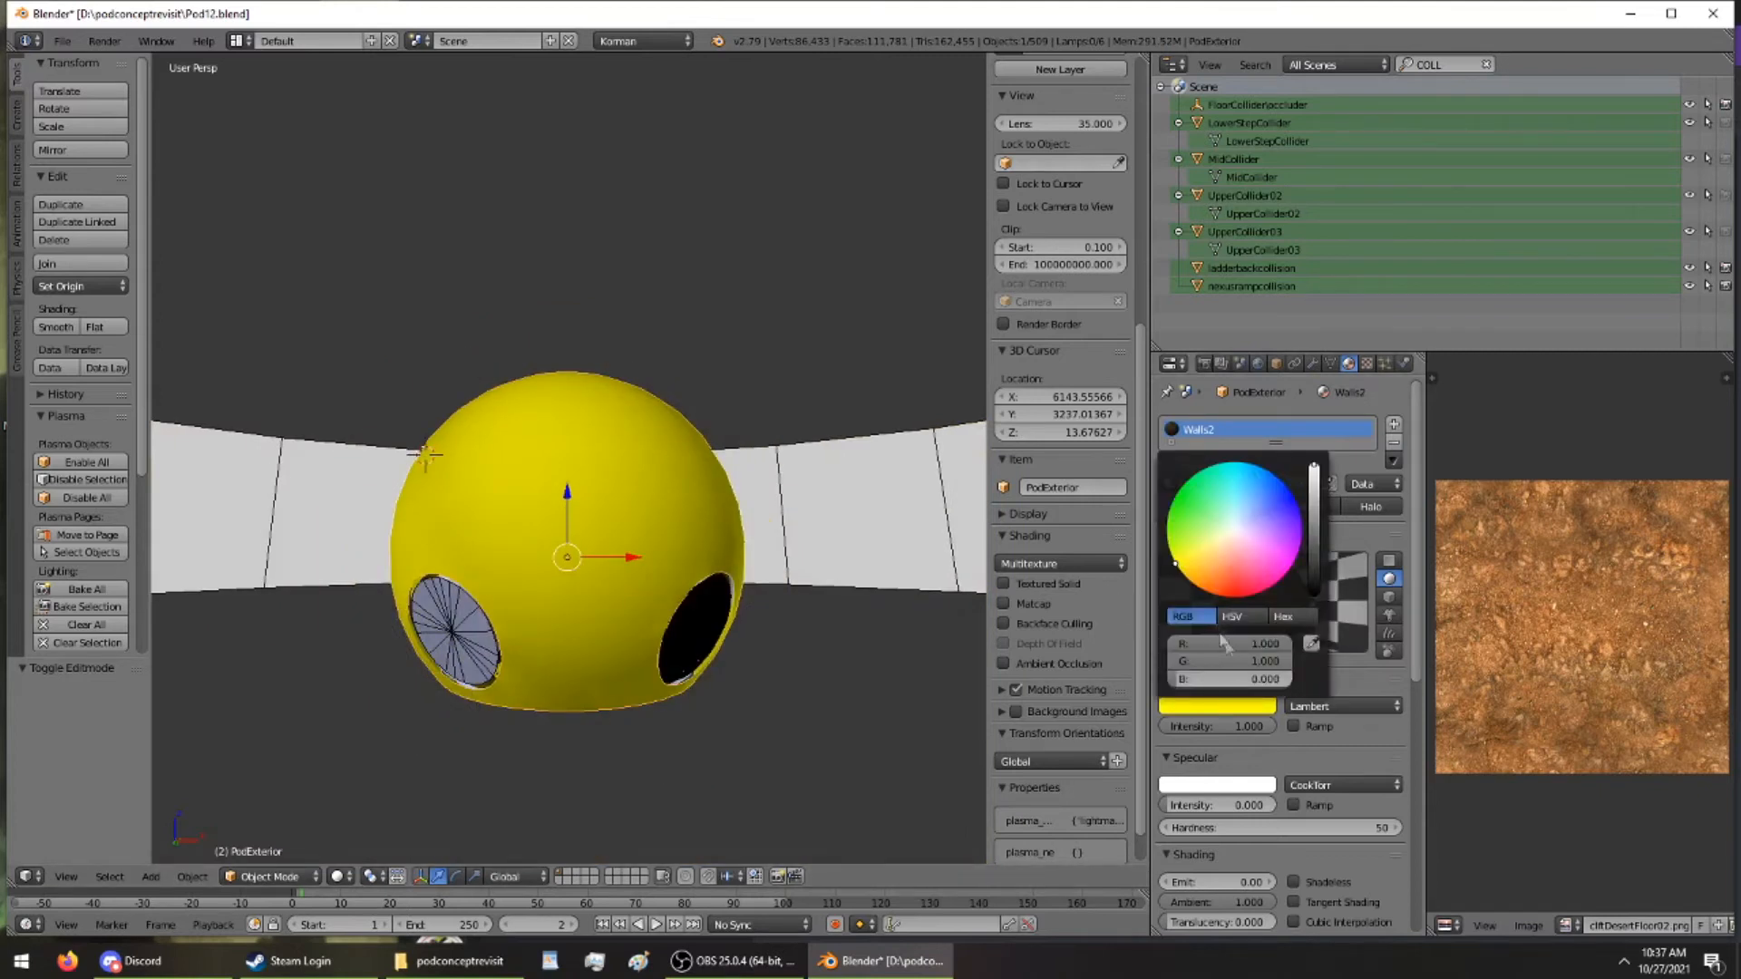
left_click(1226, 643)
key("Return")
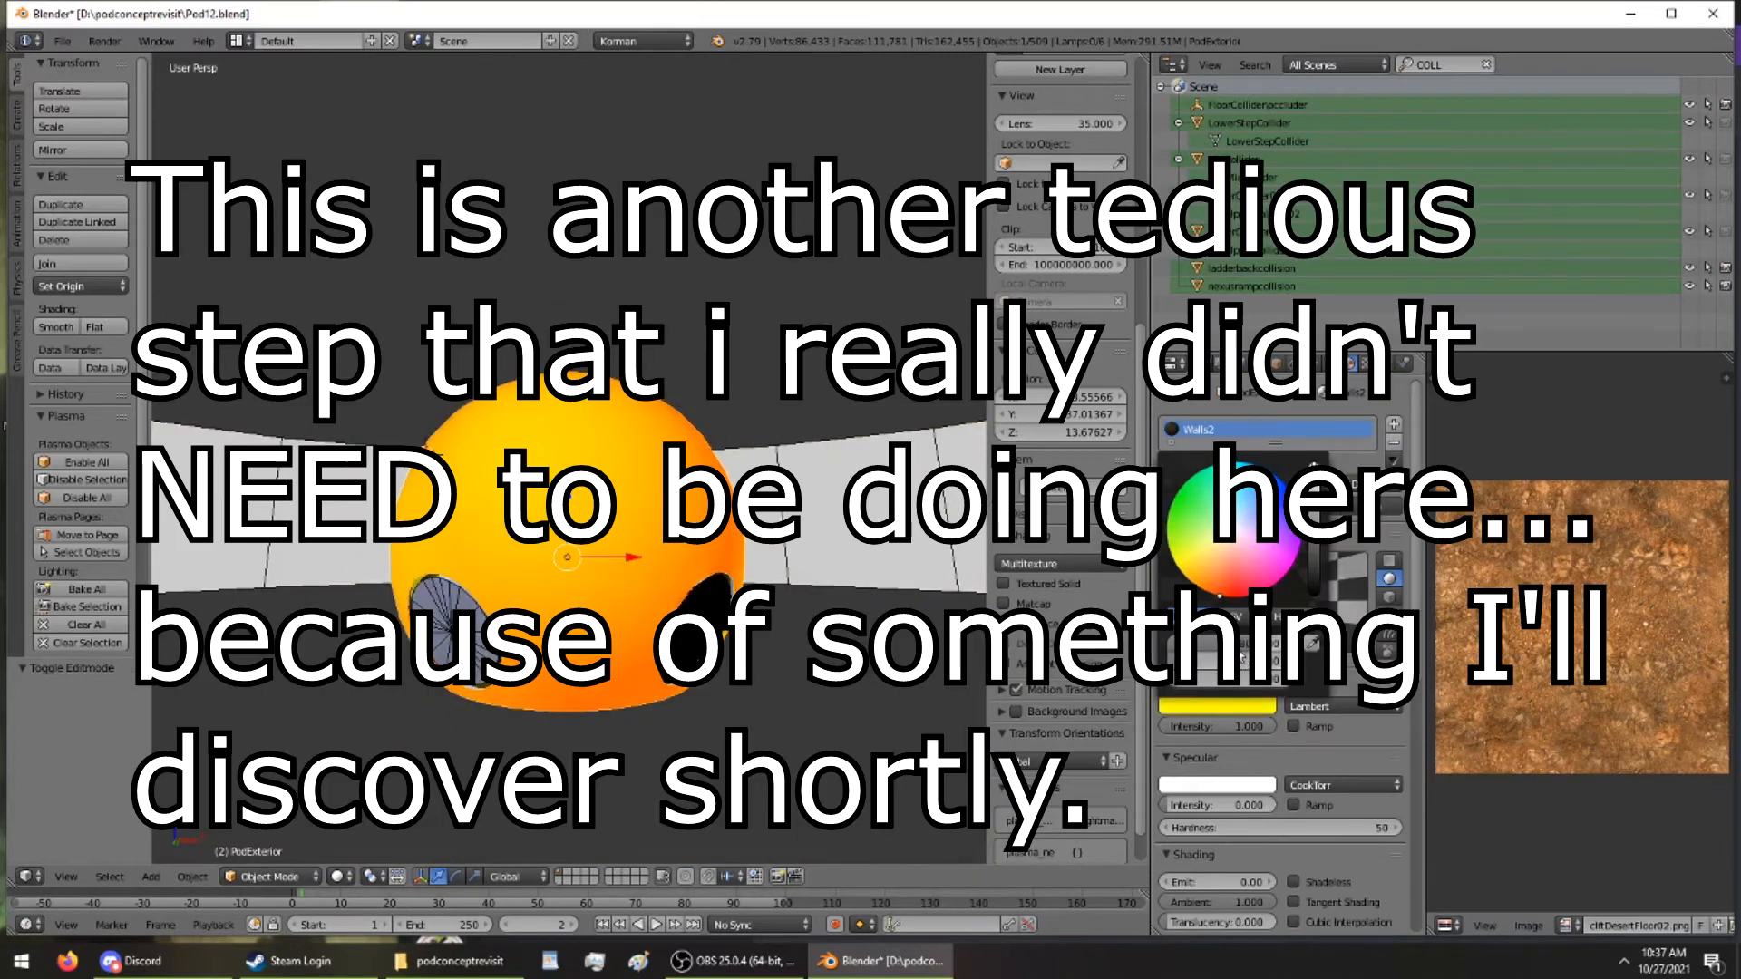
key("Return")
left_click(1246, 677)
key("Return")
Select the yellow pod interior Pod.001 and set the diffuse red value of its material Walls(Dirt_Comp)_3.001 to 800
middle_click_drag(668, 563, 834, 515)
scroll(595, 507, "up", 7)
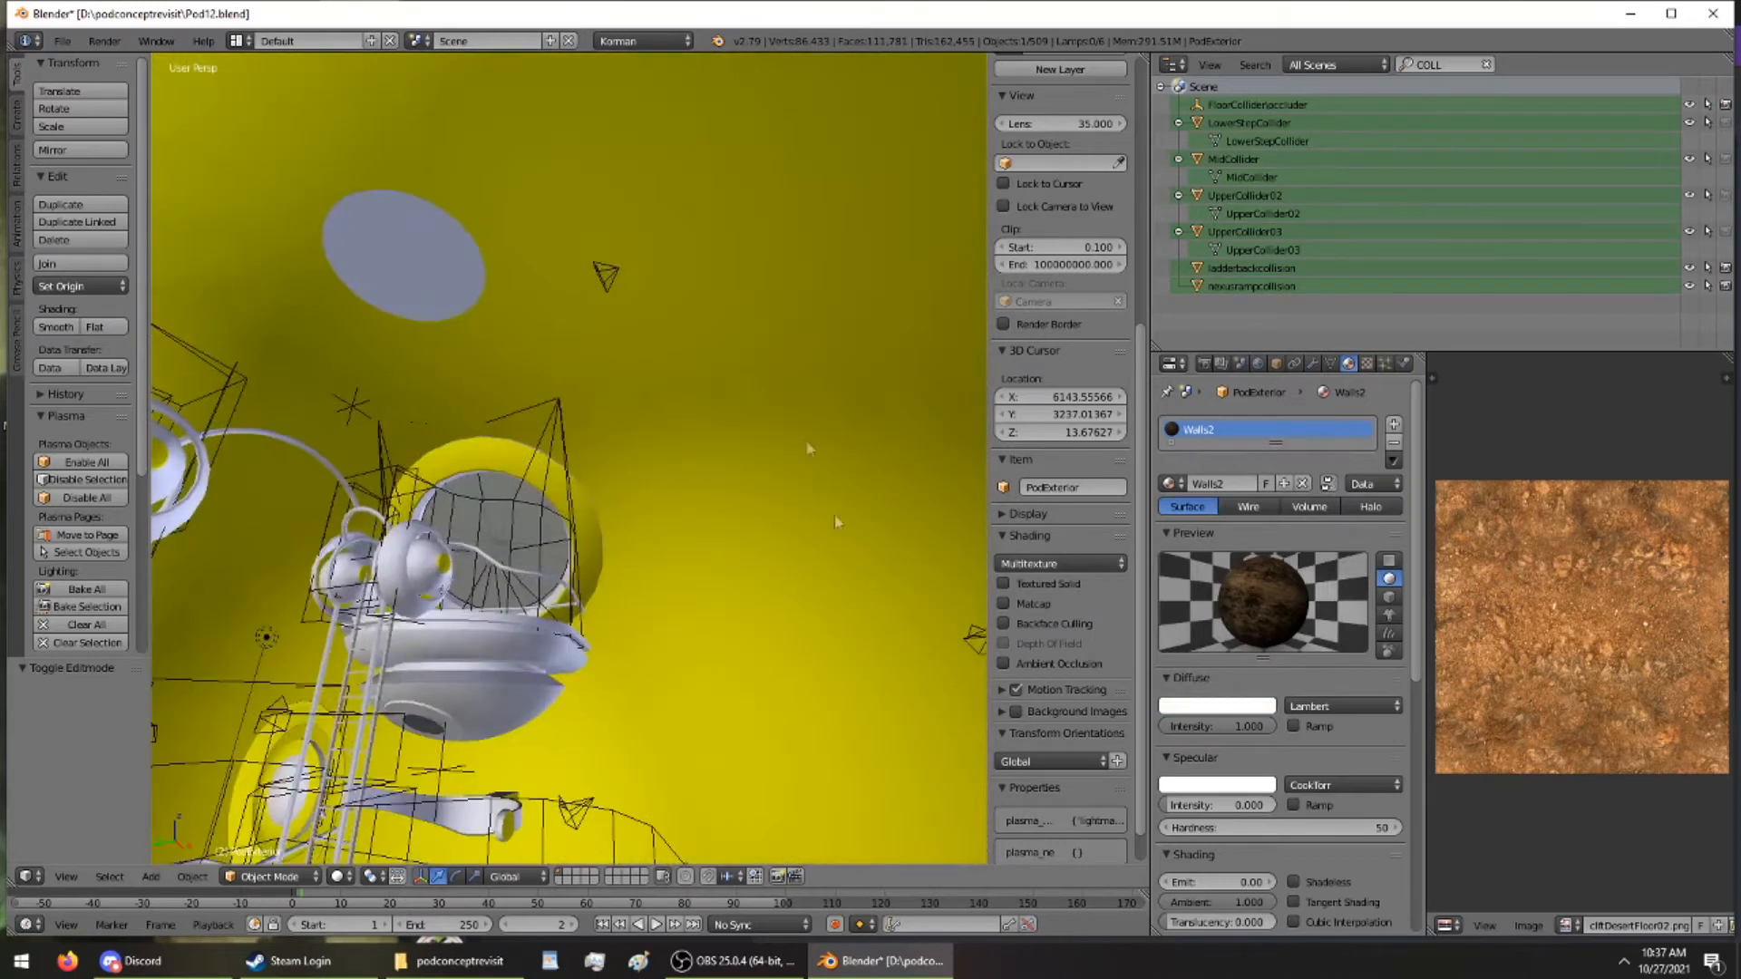
right_click(834, 515)
left_click(1217, 706)
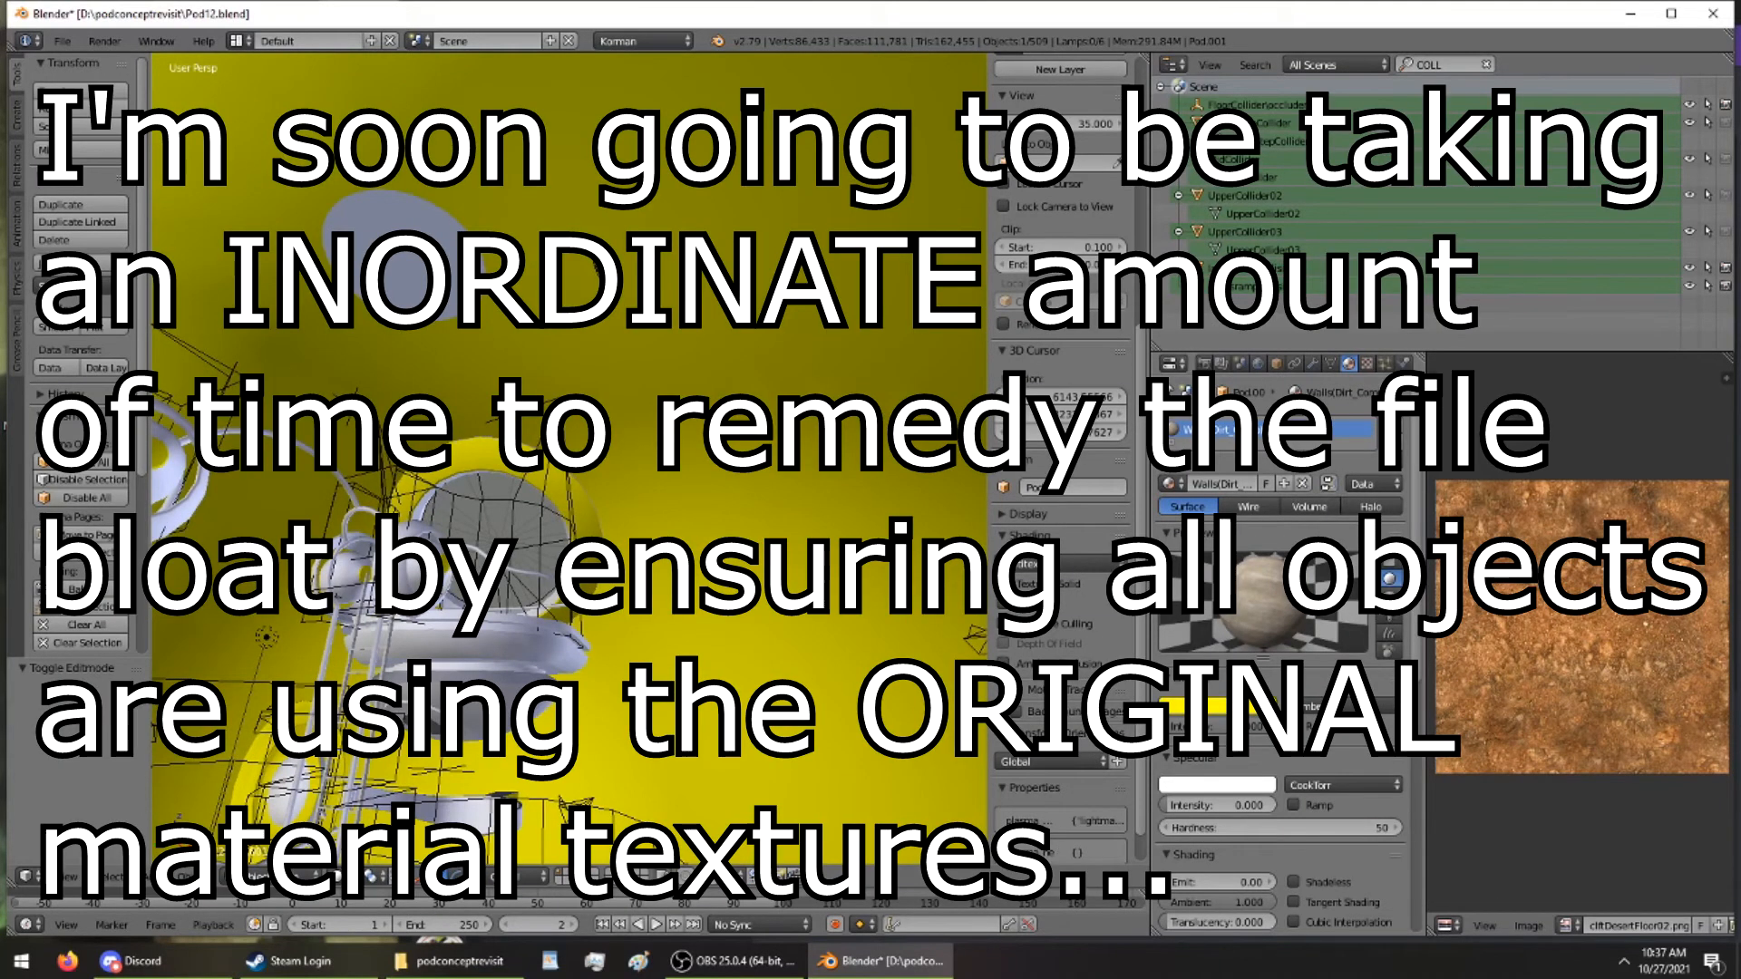
left_click(1217, 707)
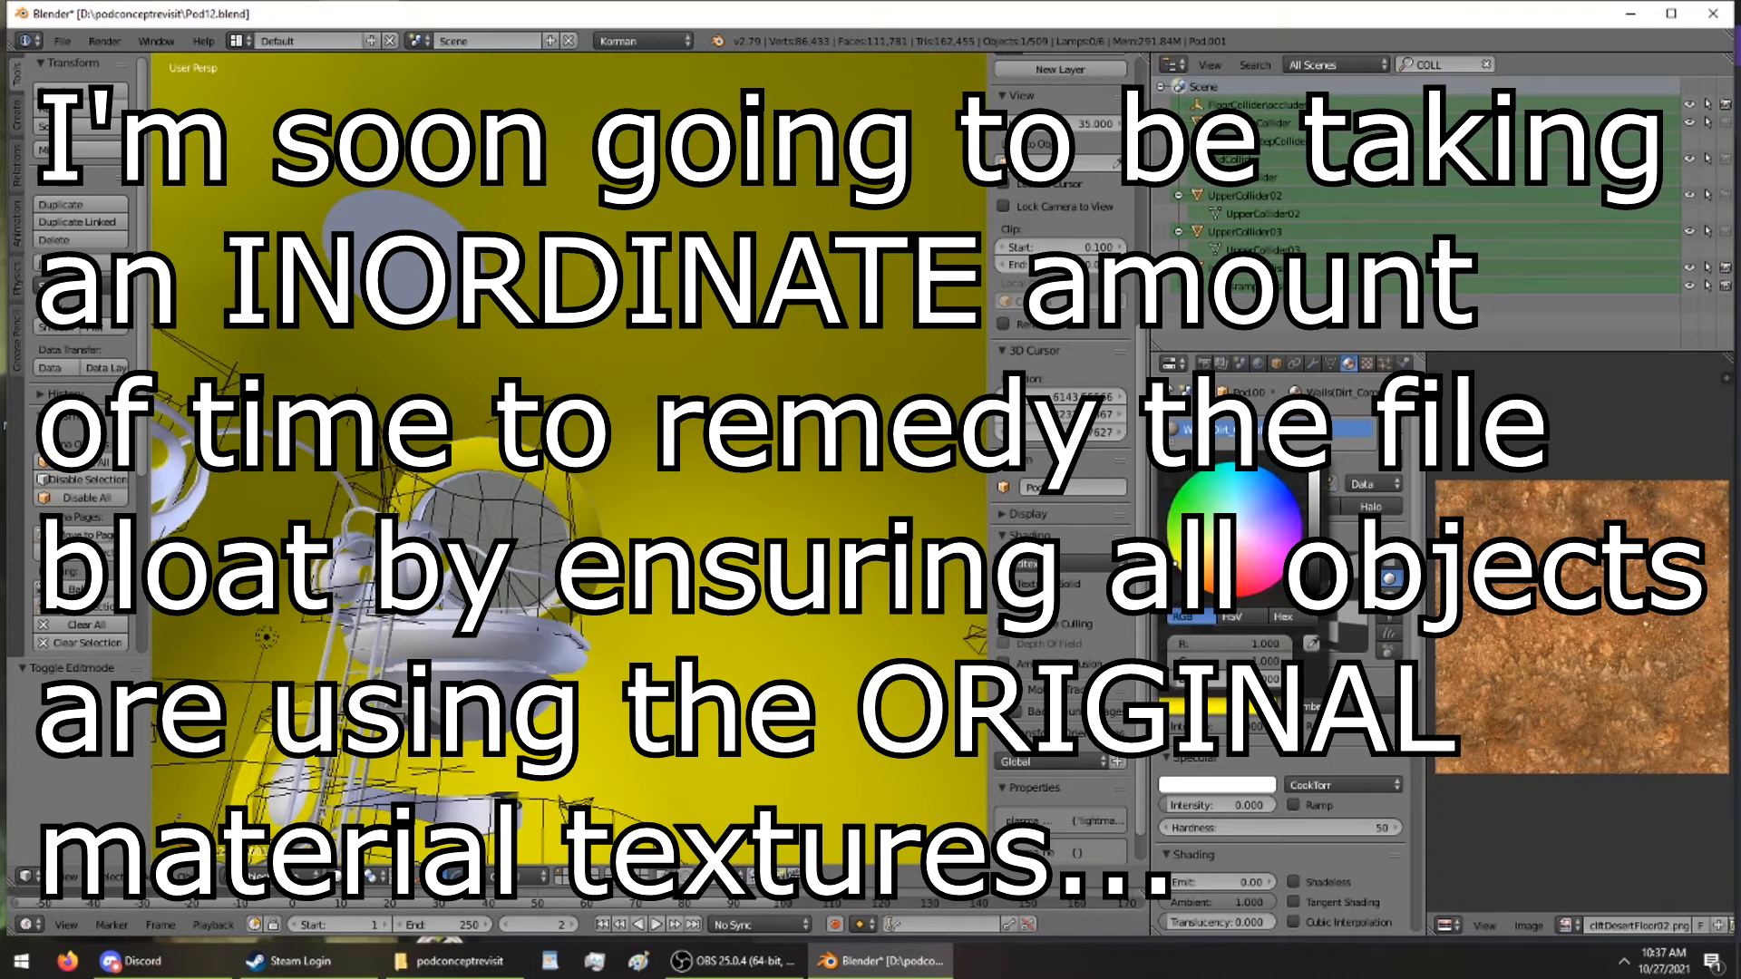
left_click(1229, 651)
type("800")
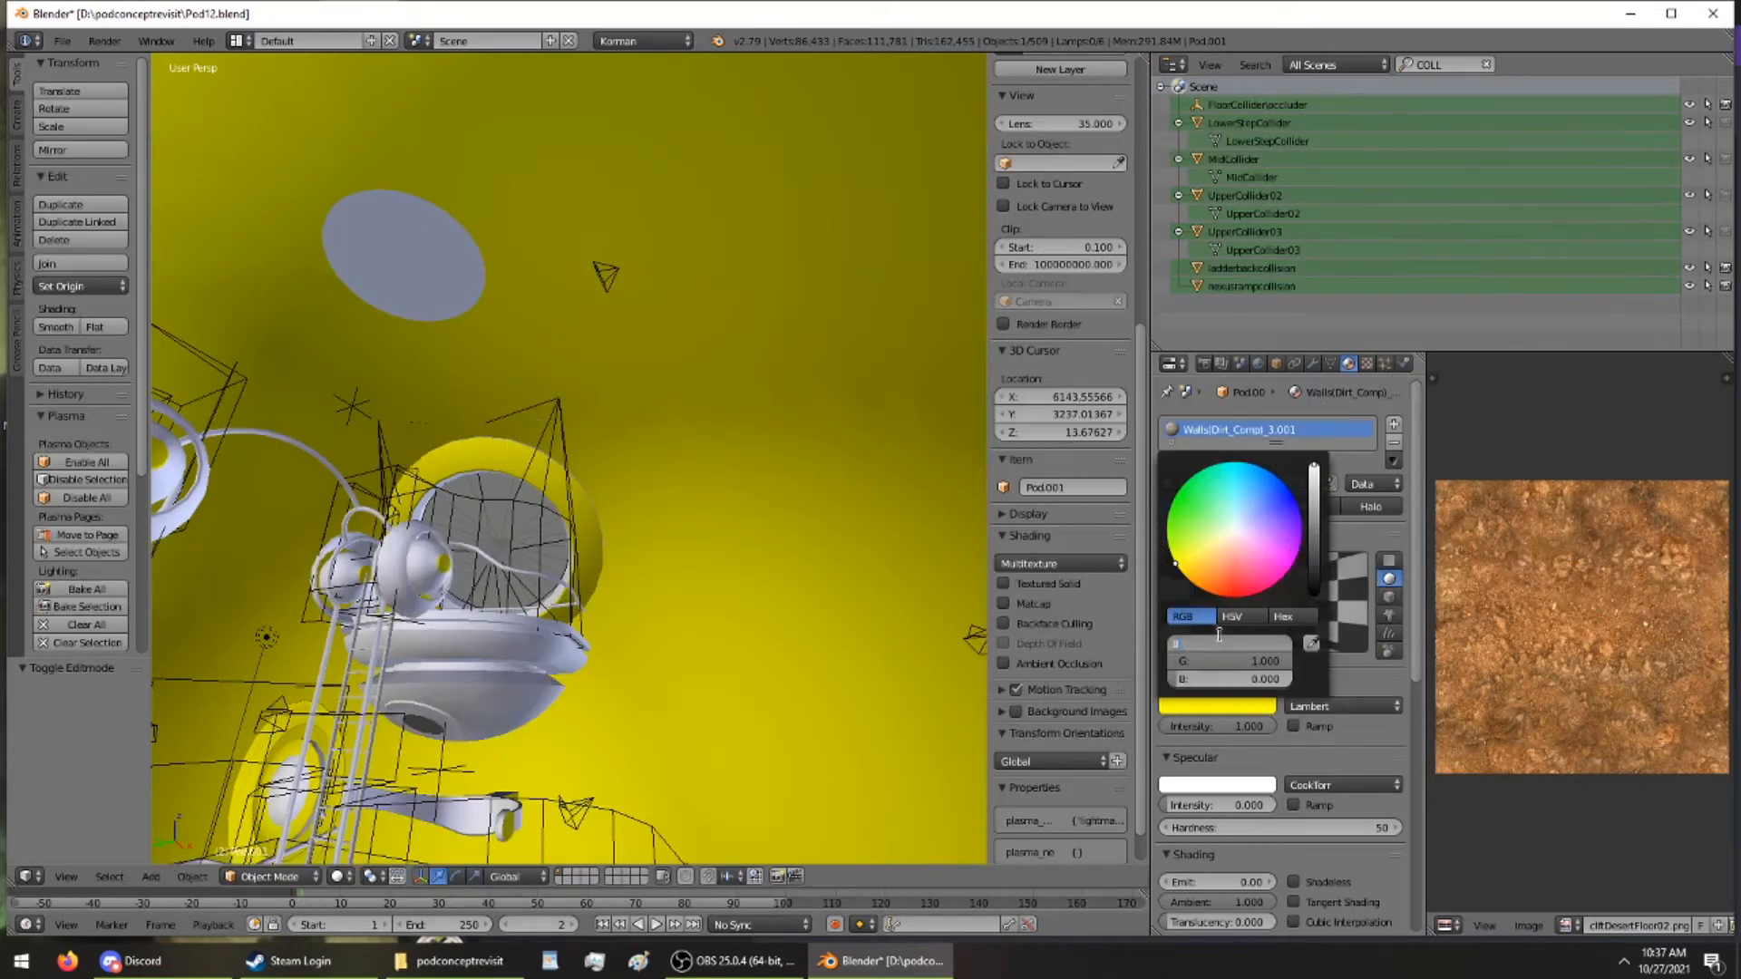
key("Return")
Set the diffuse green and blue values of Pod.001's wall material to 800 each
left_click(1229, 662)
type("800")
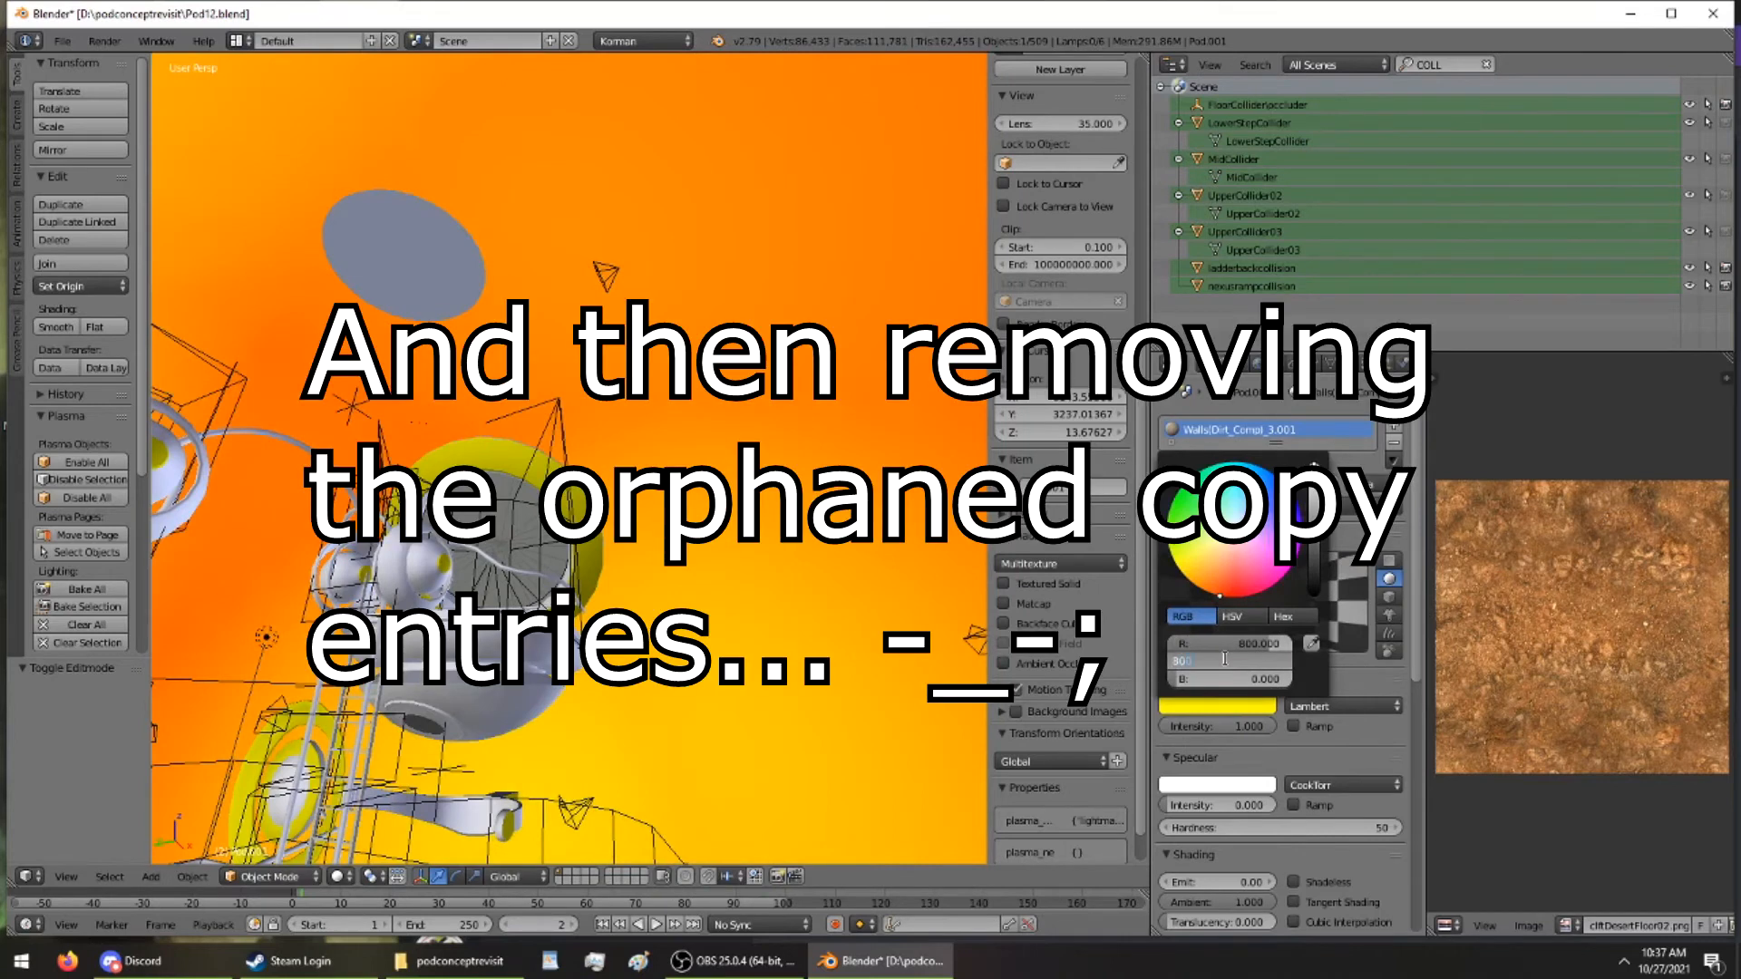
key("Return")
left_click(1231, 680)
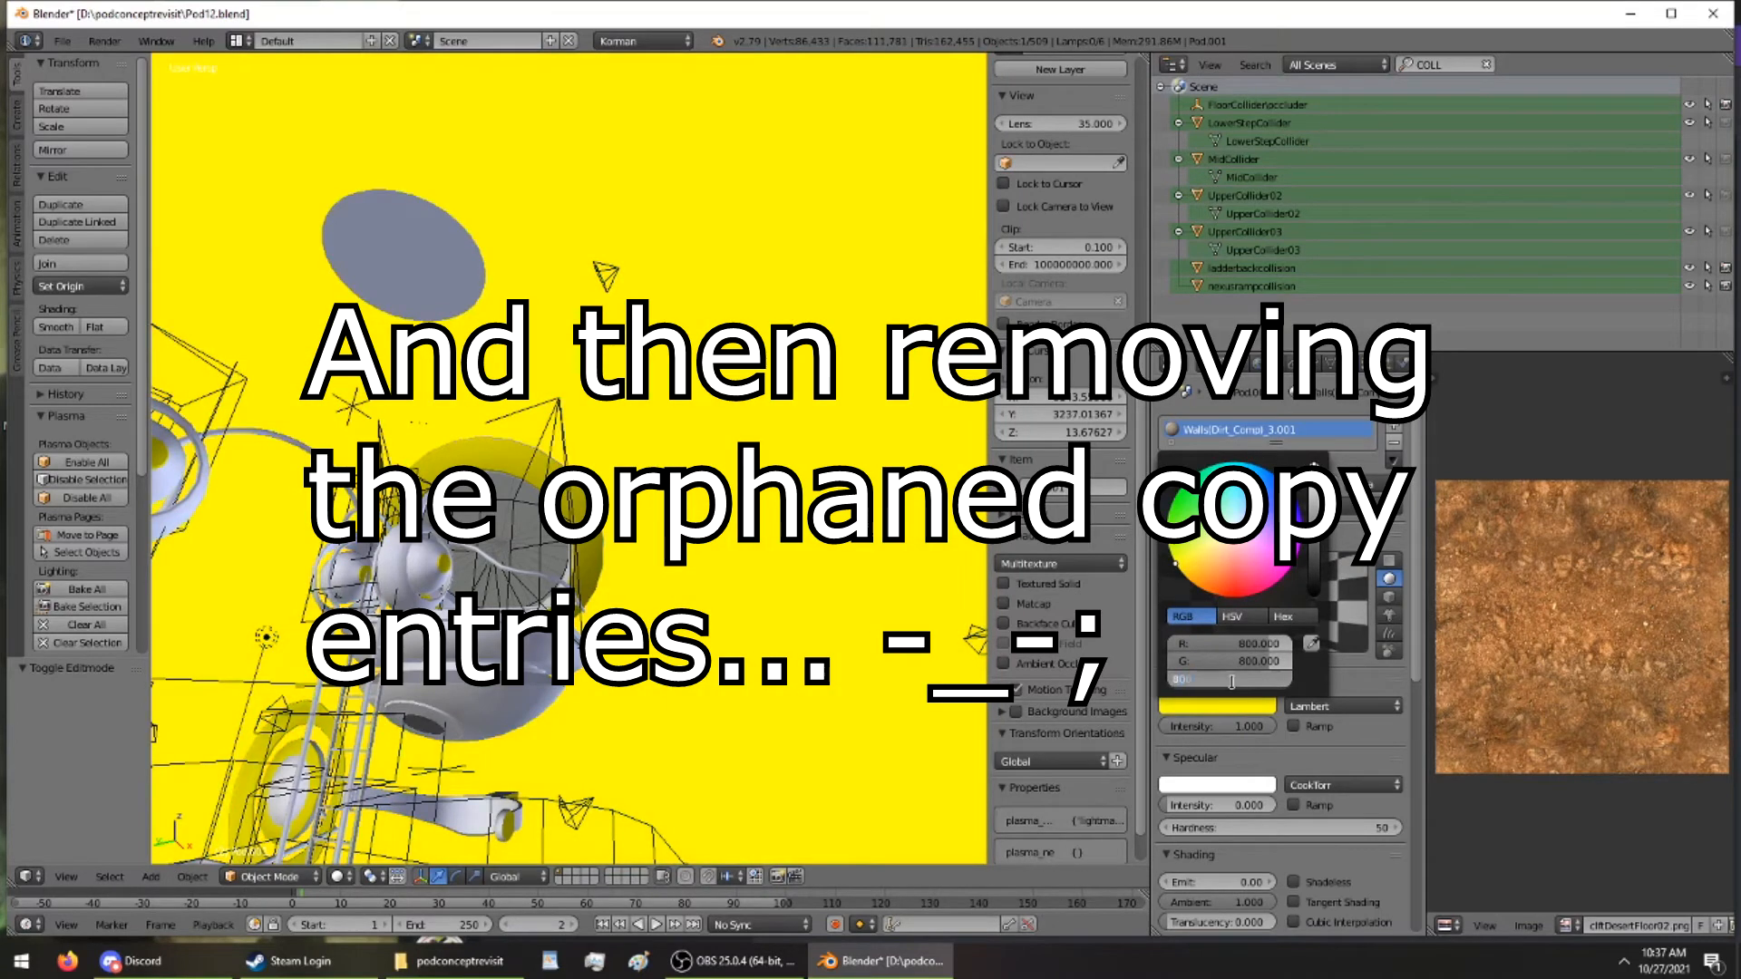
type("800")
key("Return")
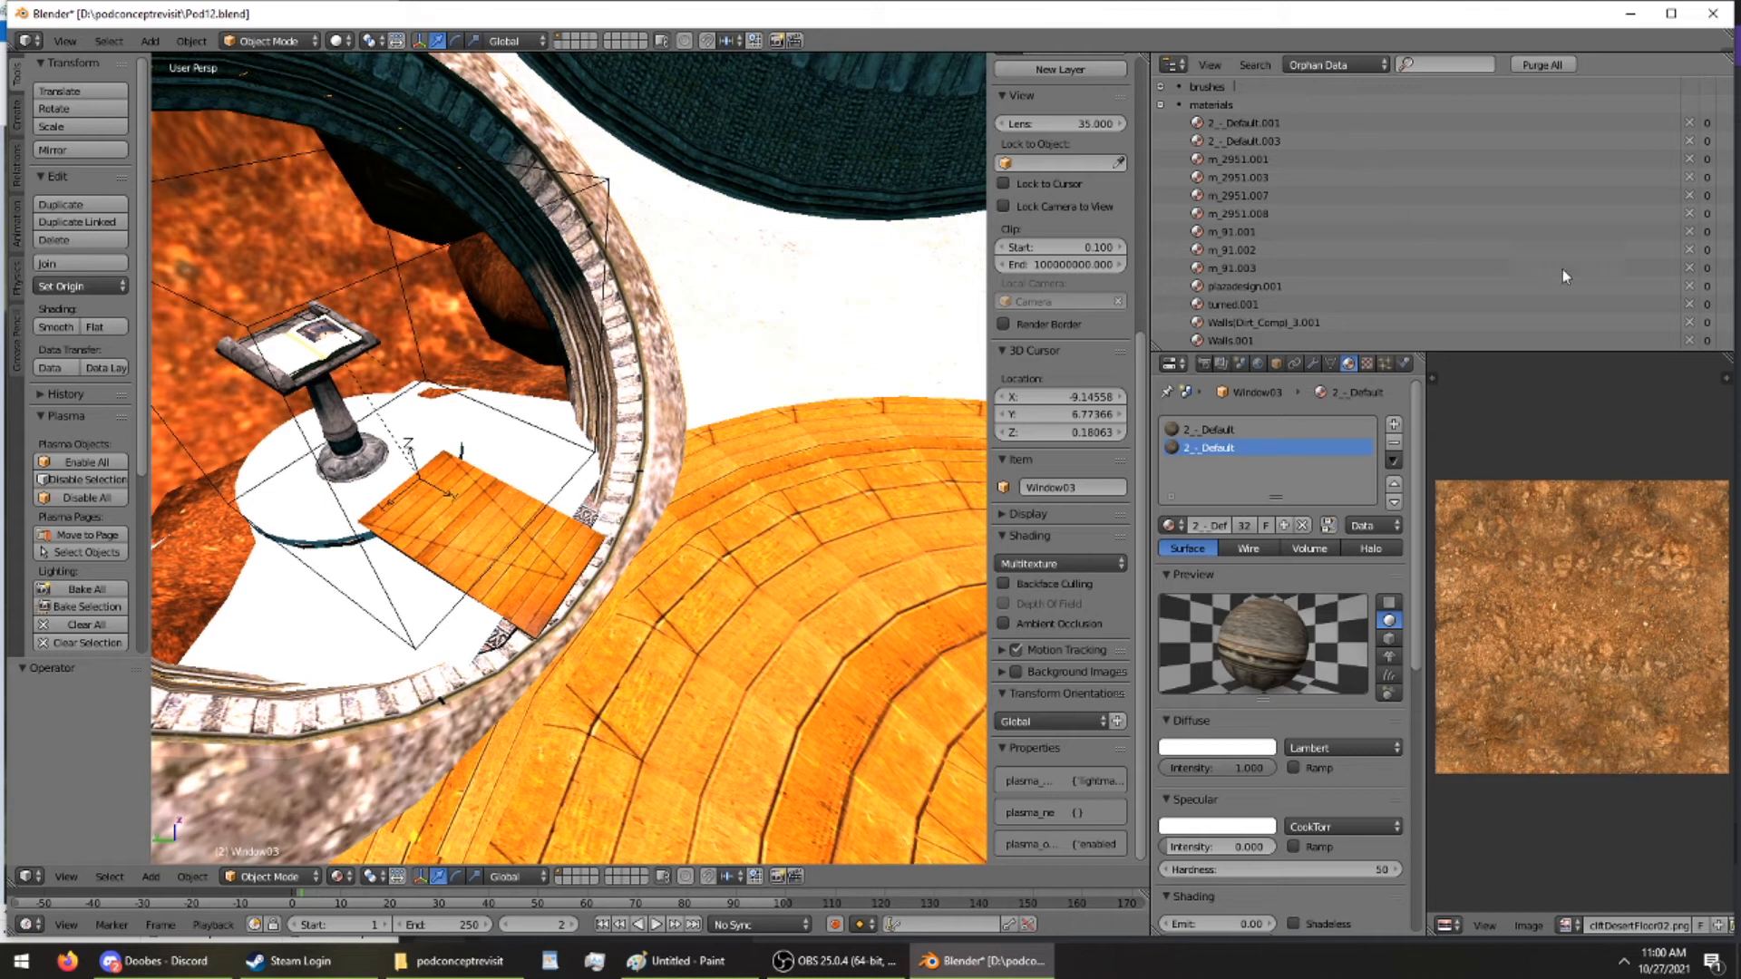
List the orphan data in the outliner and purge all unused data-blocks
left_click(1293, 62)
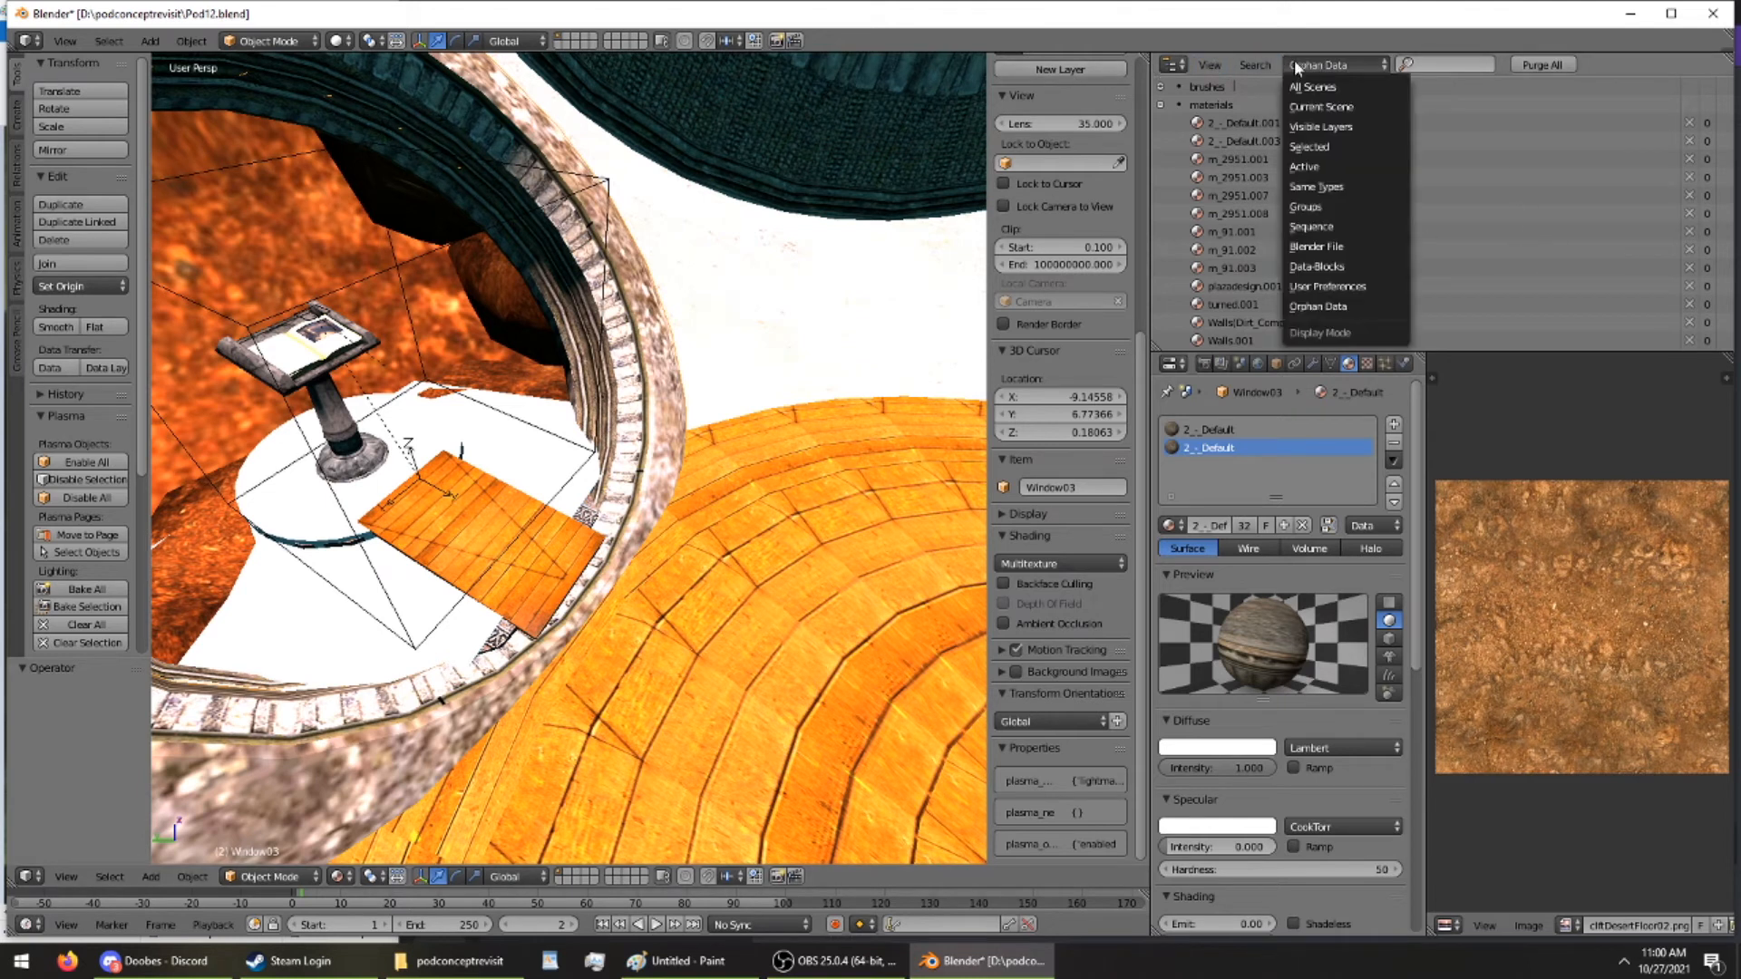
left_click(1313, 87)
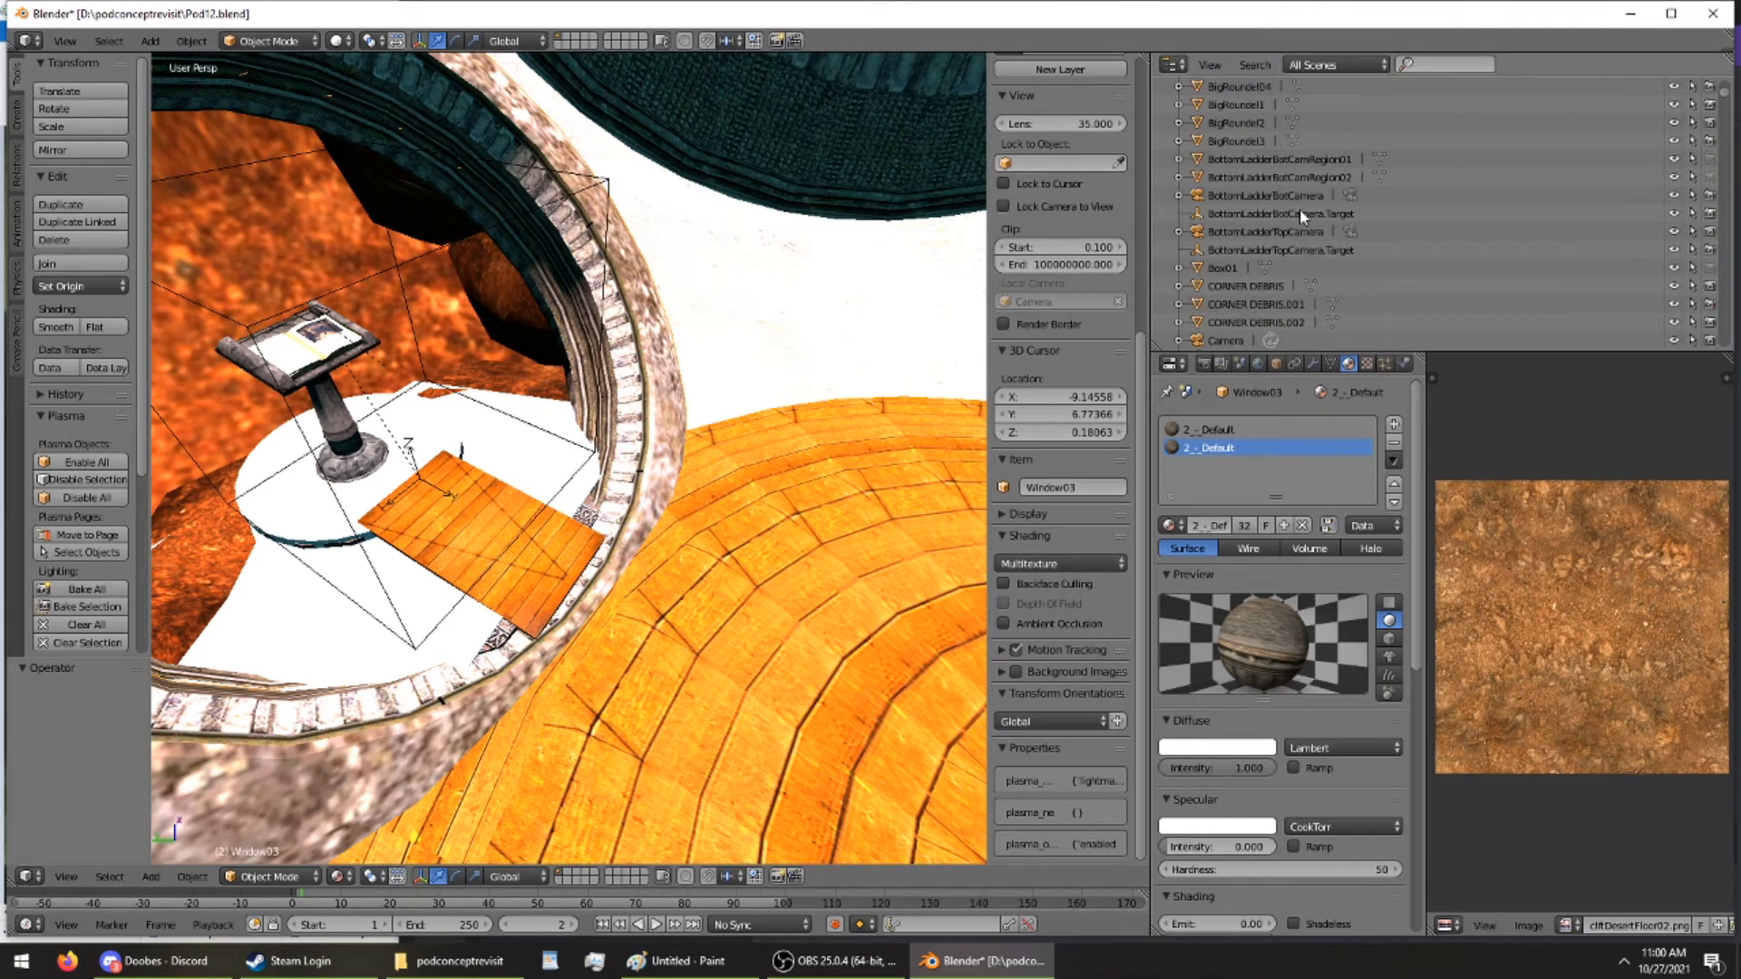
left_click(1315, 66)
left_click(1322, 306)
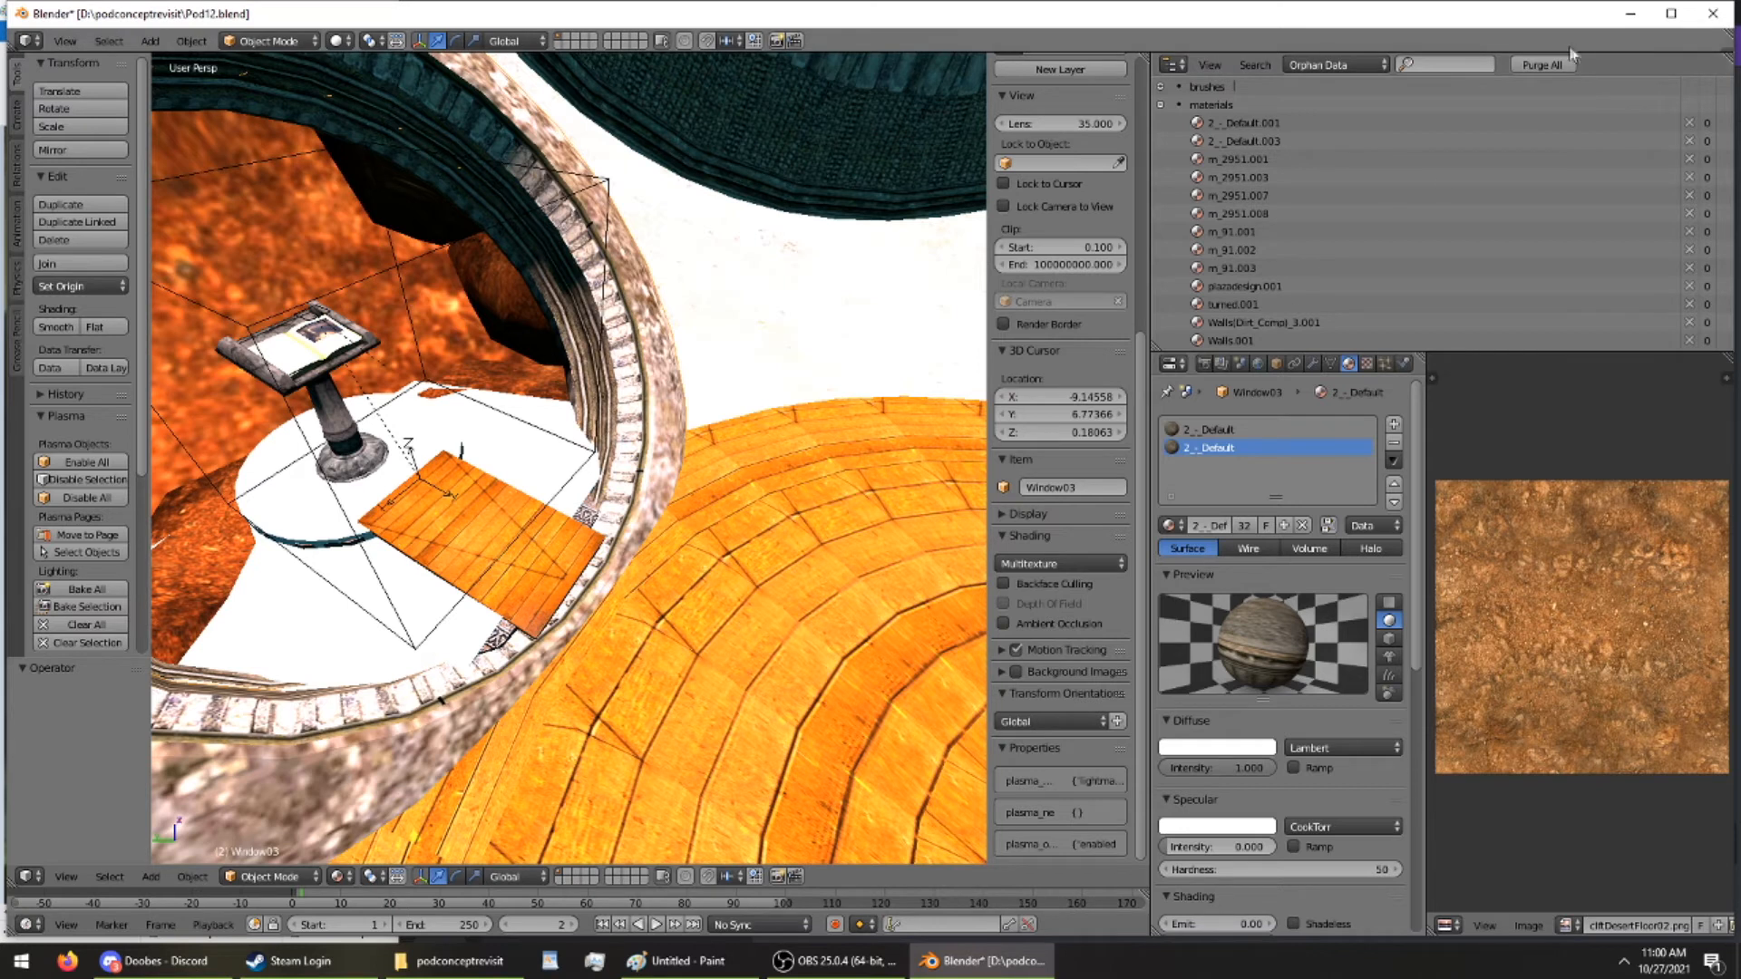
left_click(1547, 65)
left_click(1430, 76)
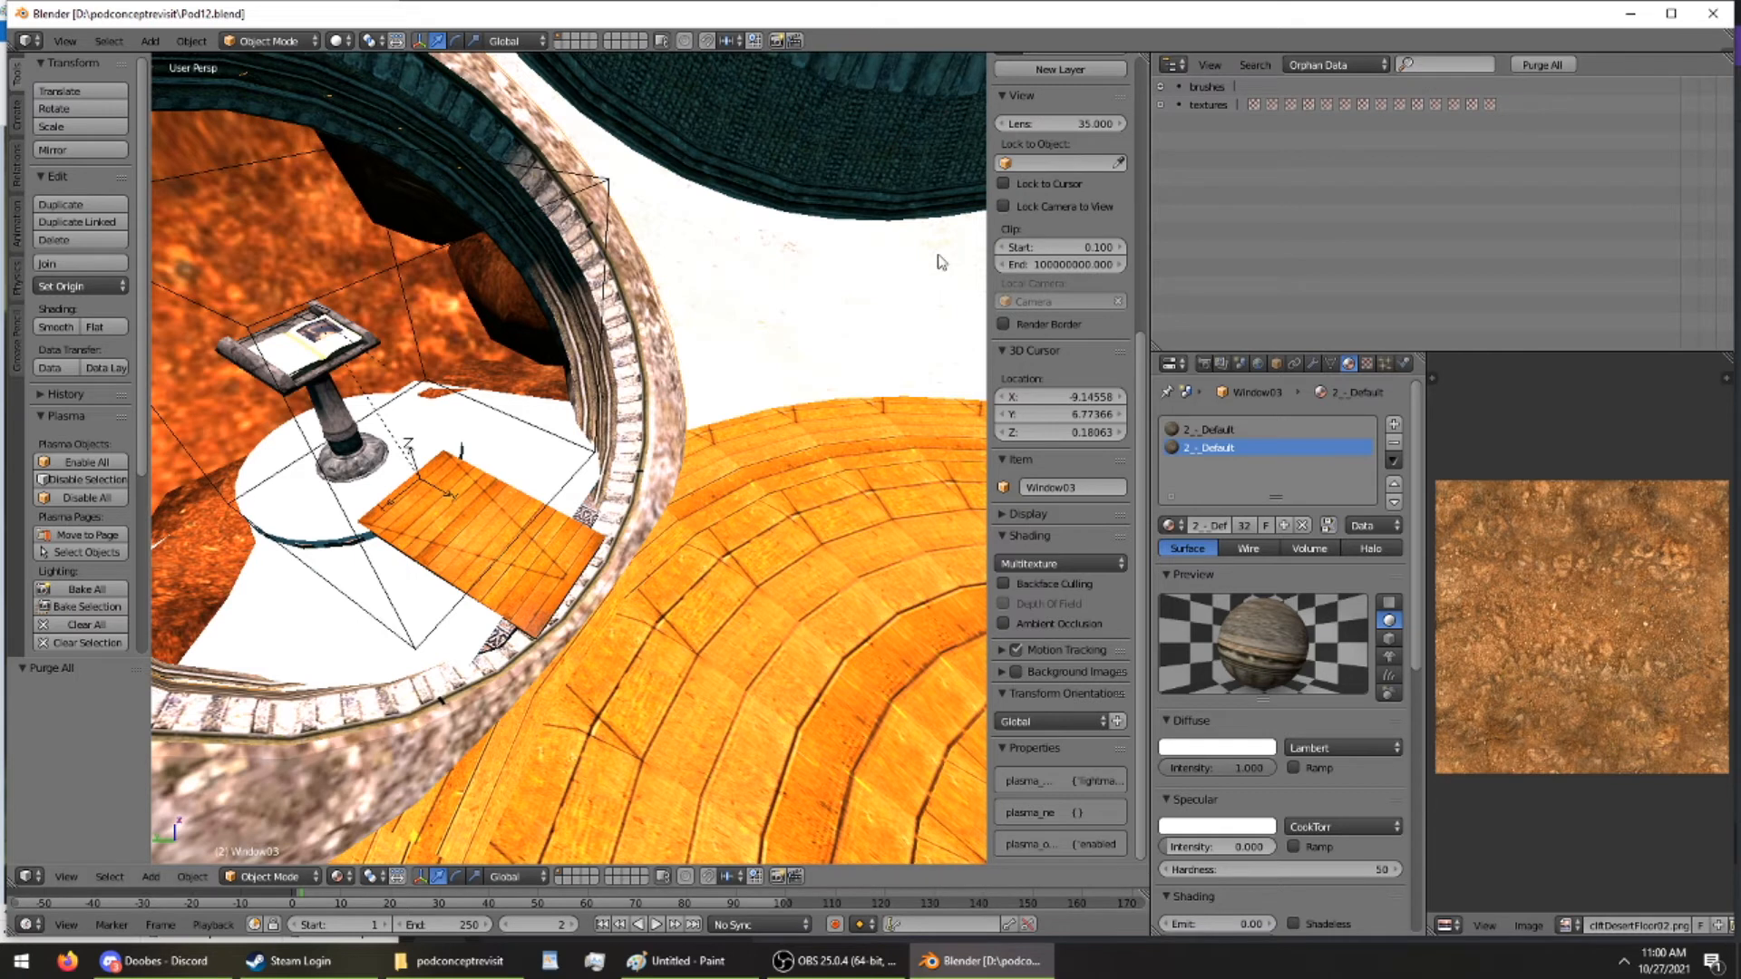
Look through the available materials for Window03 to check for remaining numbered duplicates
left_click(1167, 526)
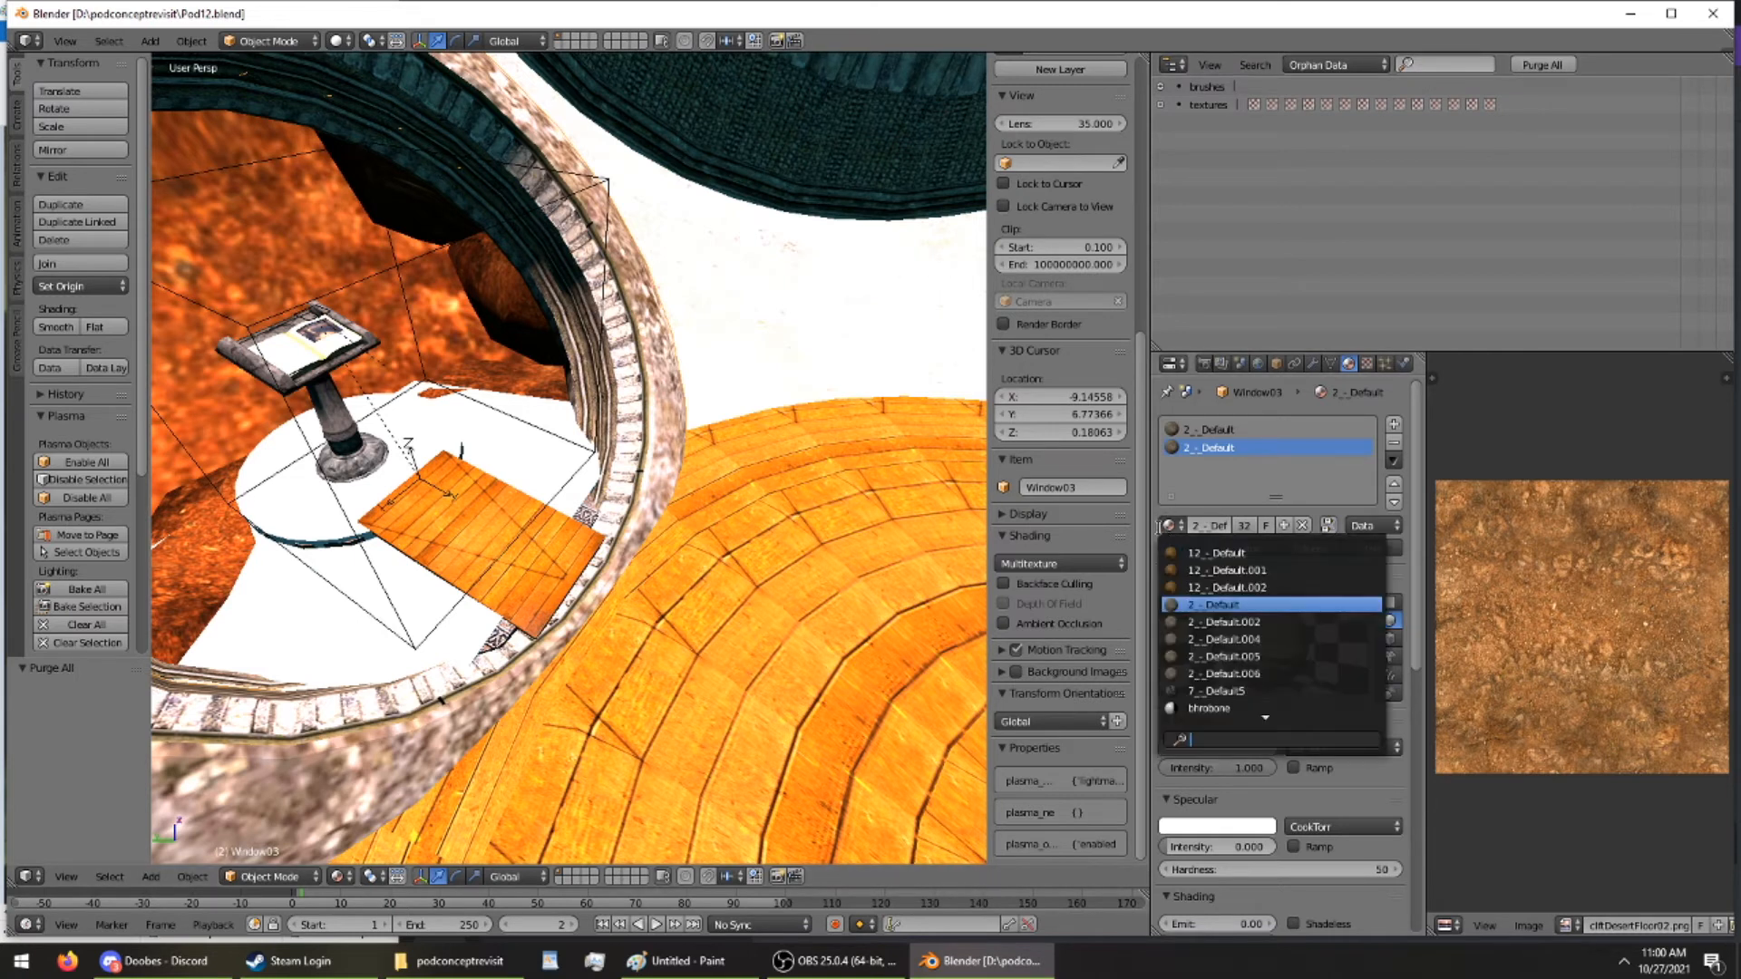
scroll(1224, 606, "down", 20)
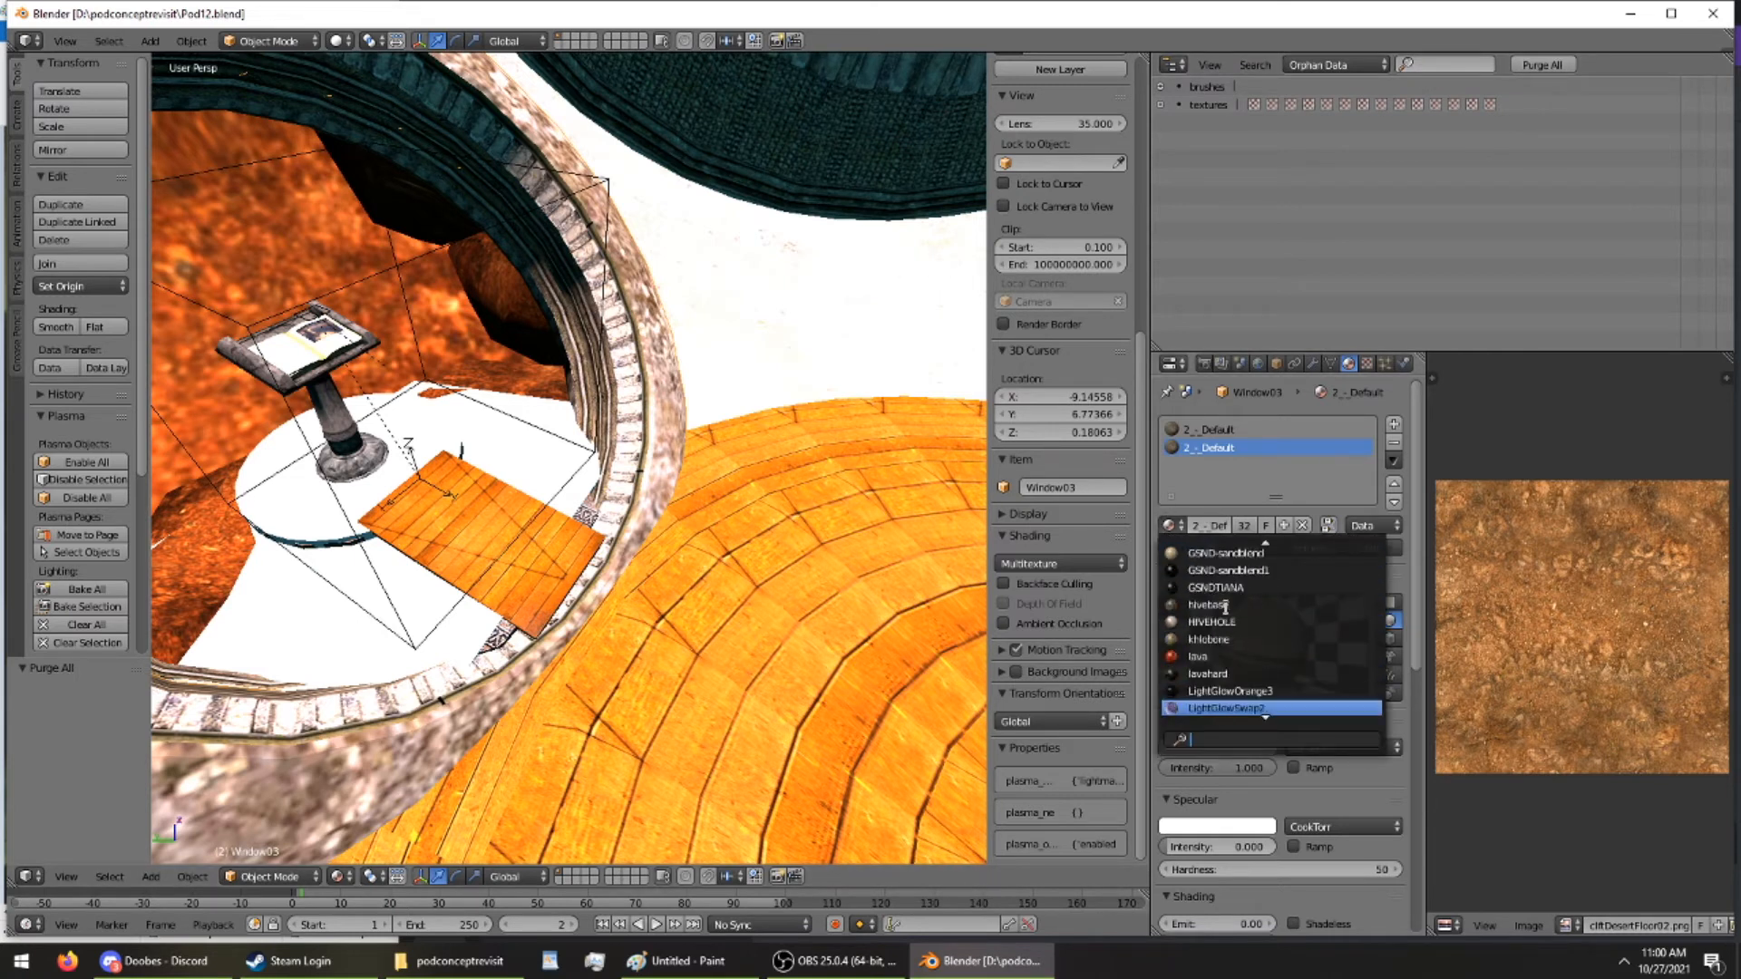
scroll(1219, 601, "down", 9)
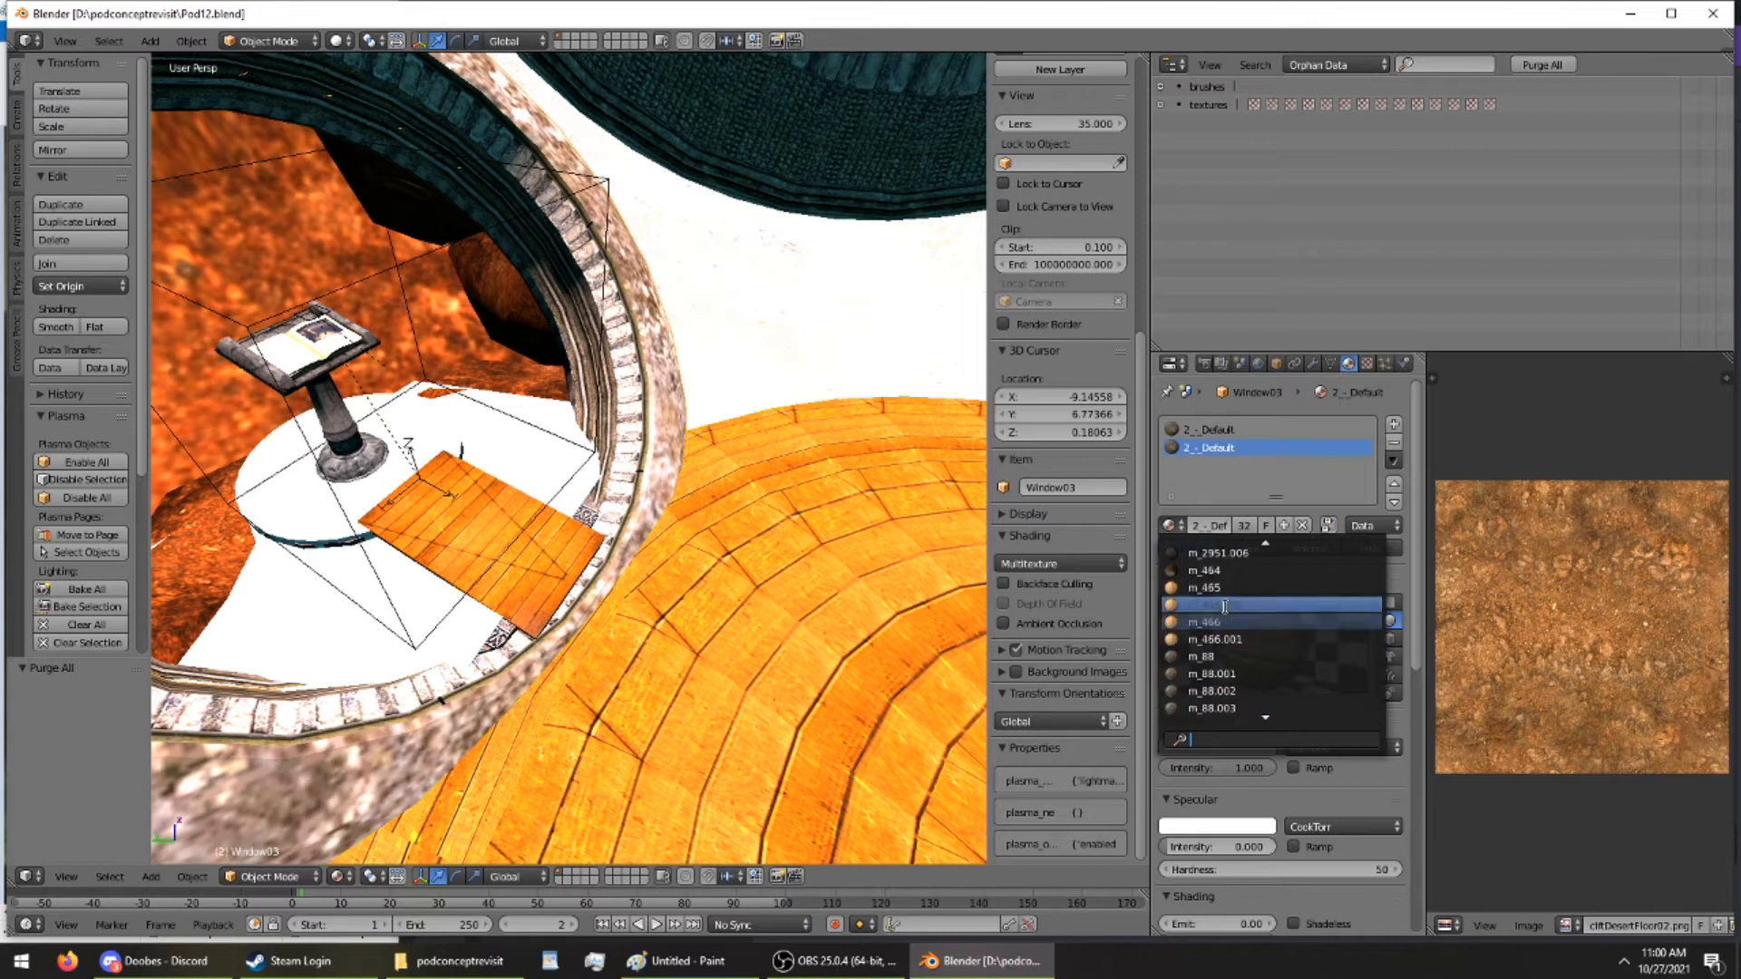
scroll(1215, 594, "down", 14)
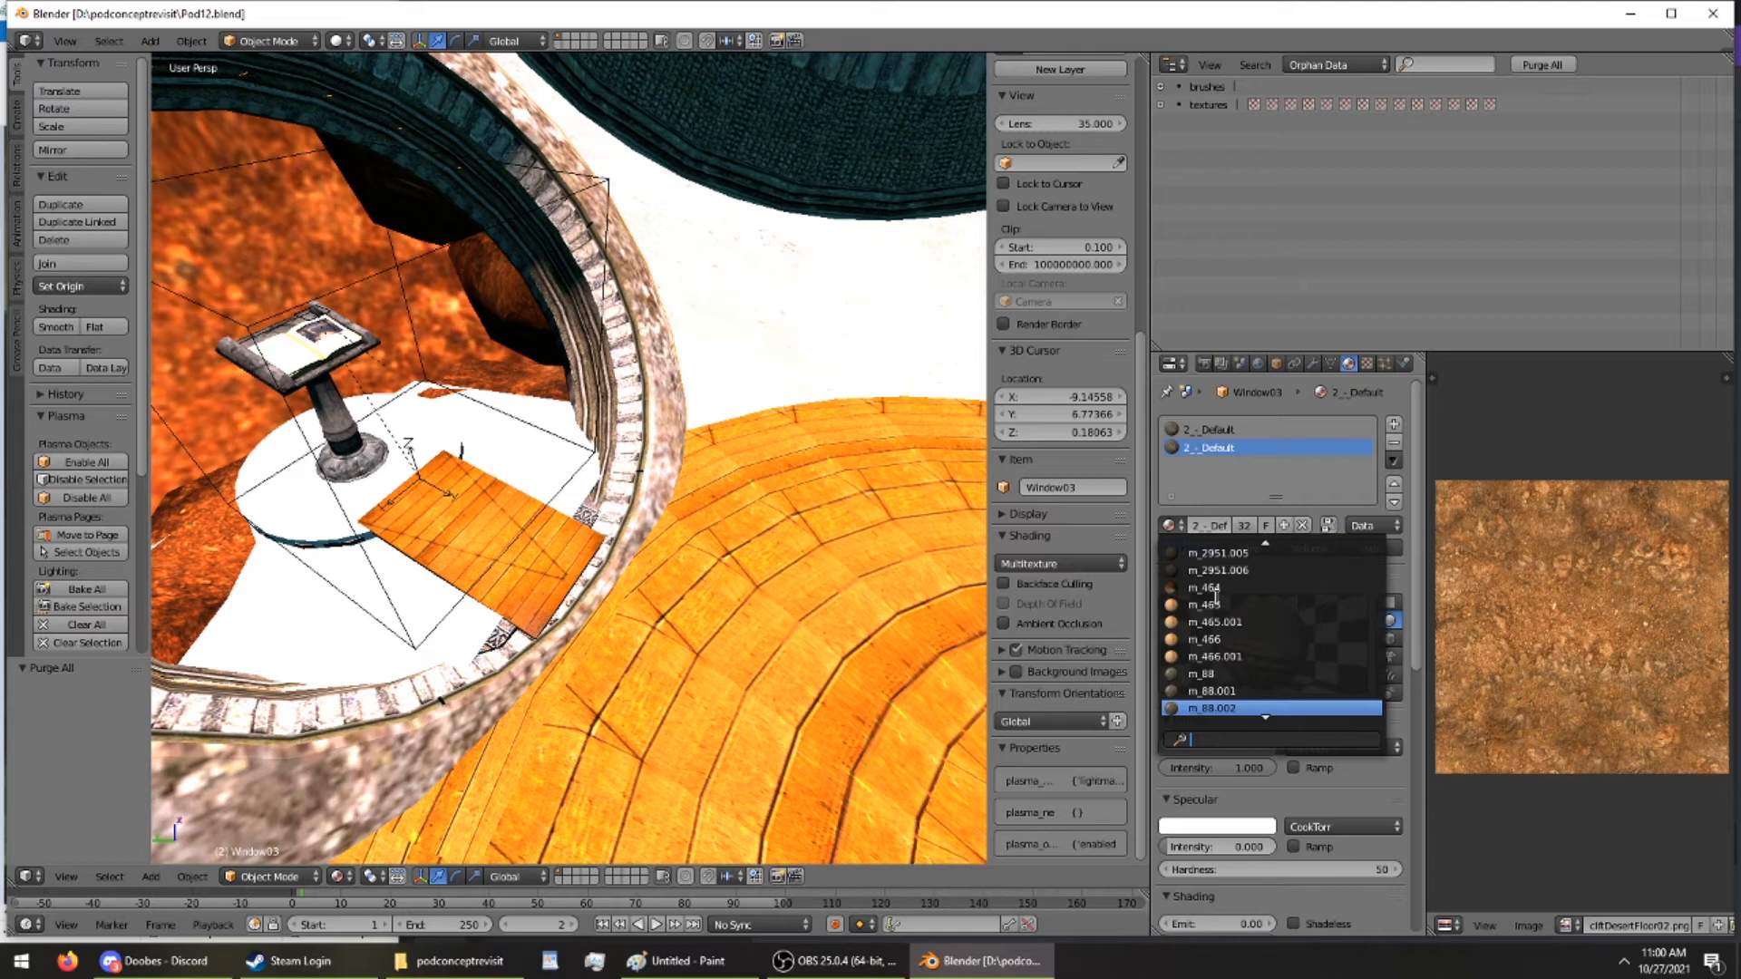
scroll(1215, 594, "down", 10)
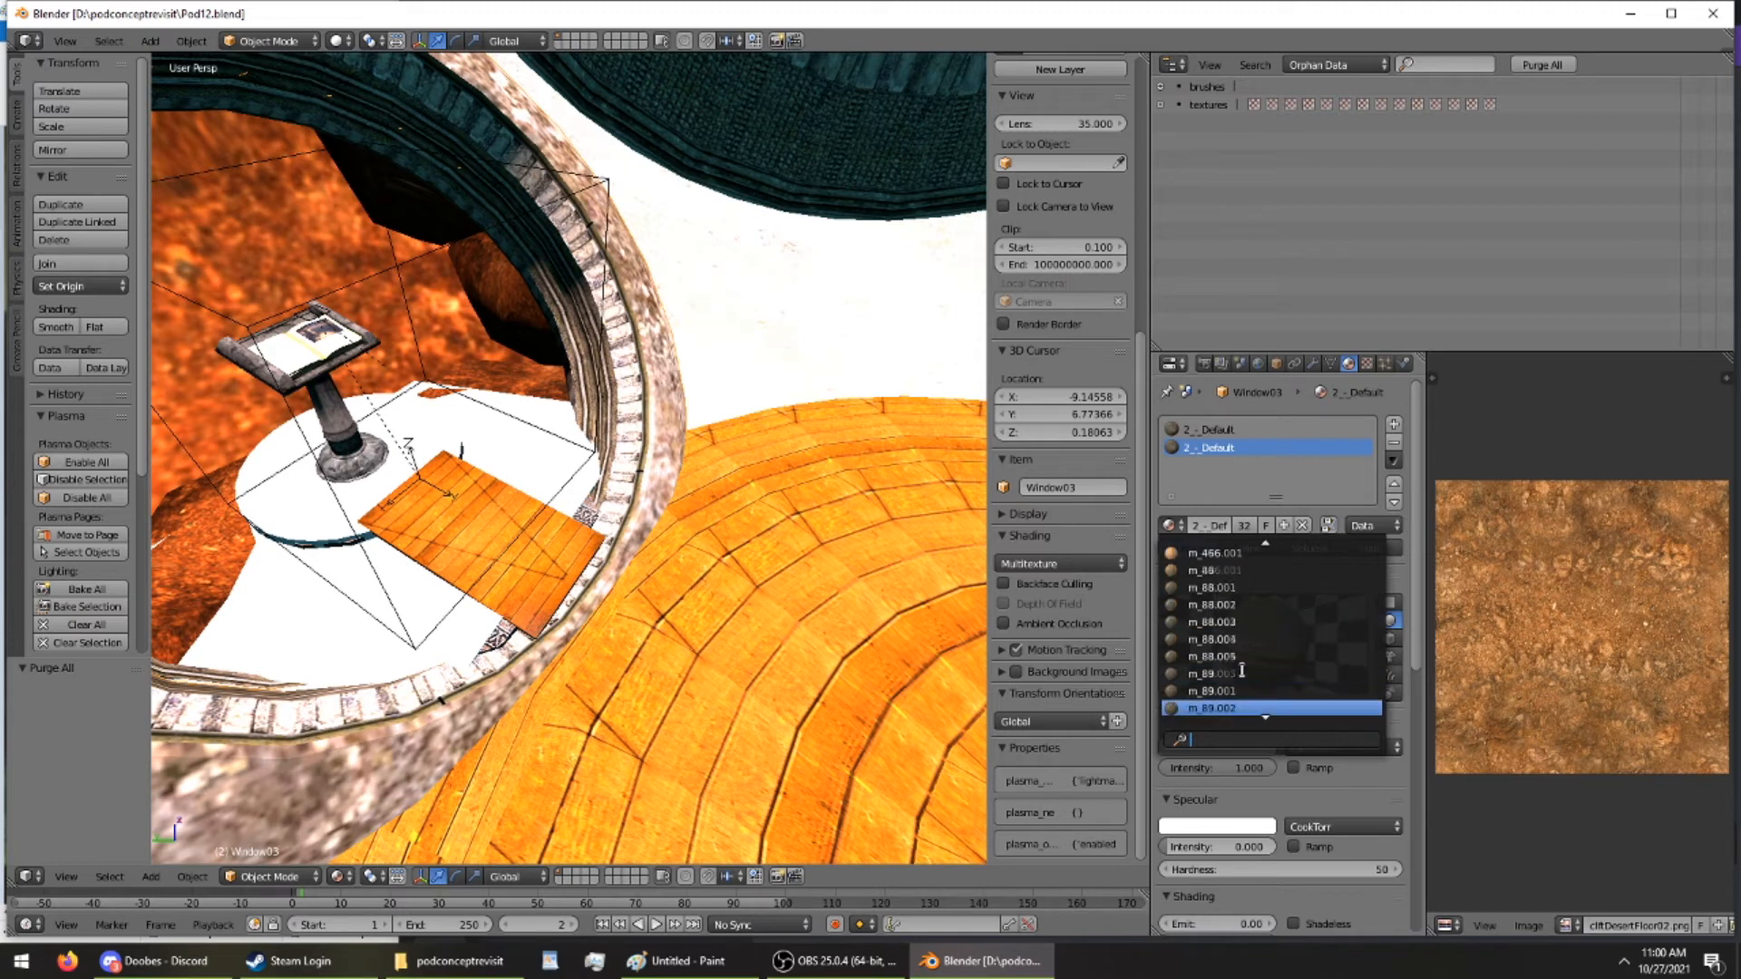
scroll(1241, 669, "down", 7)
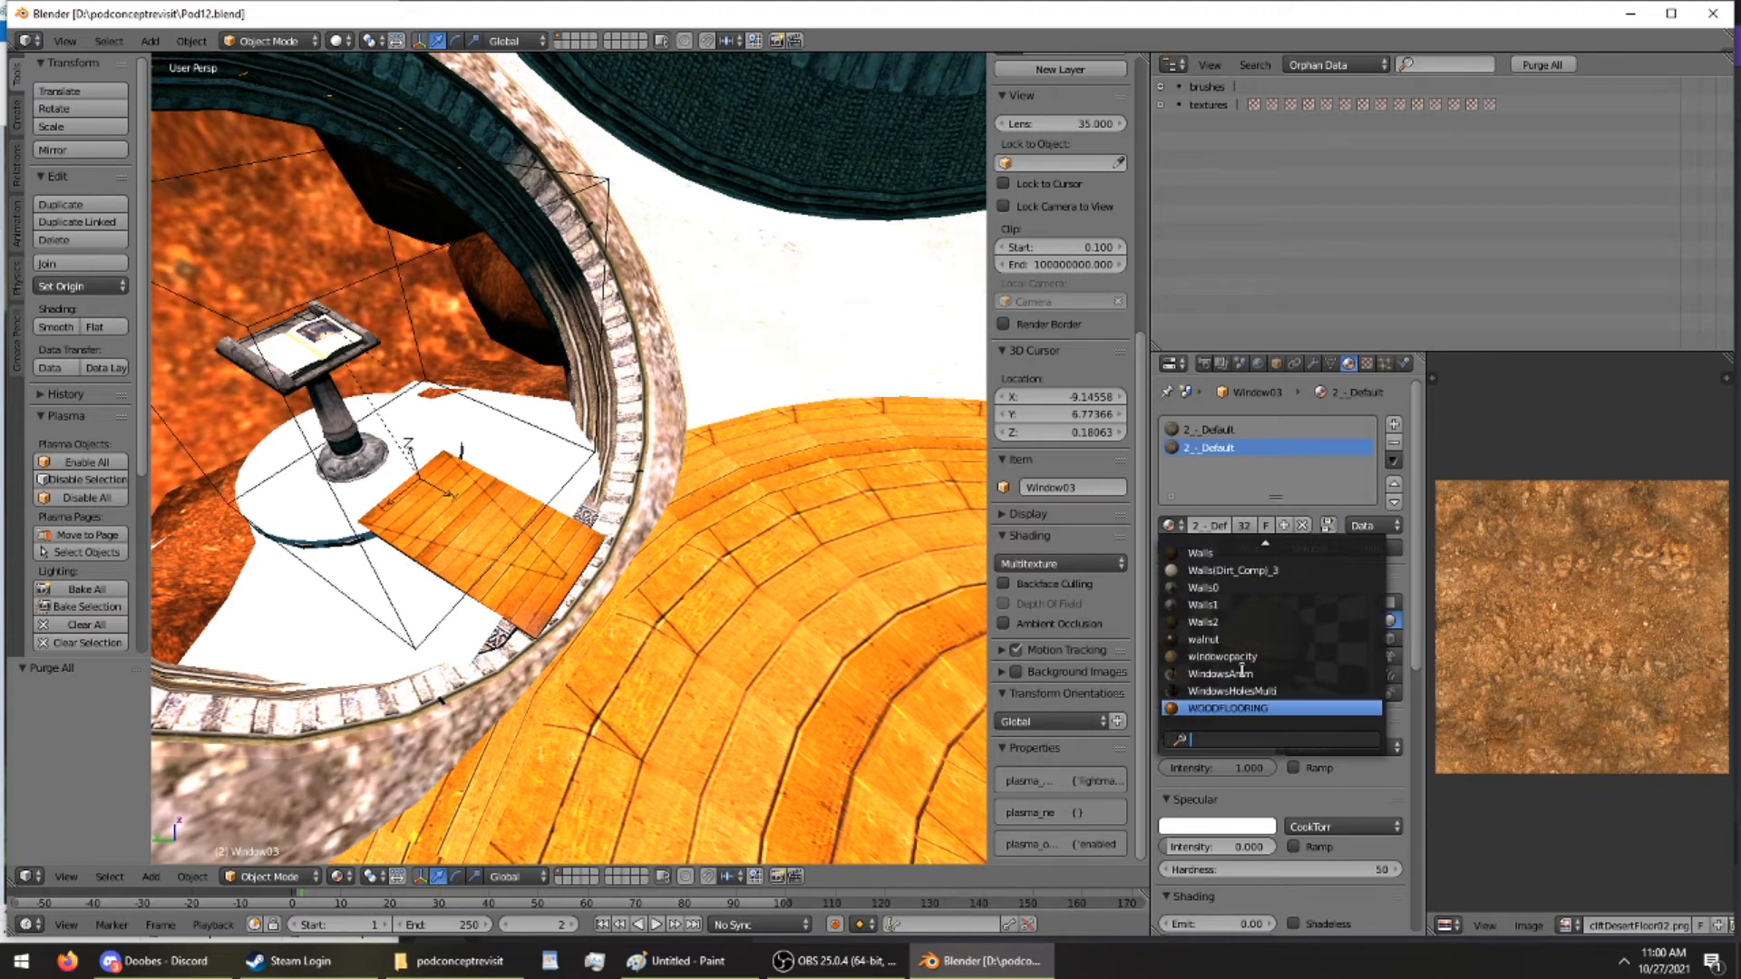
scroll(1241, 669, "up", 15)
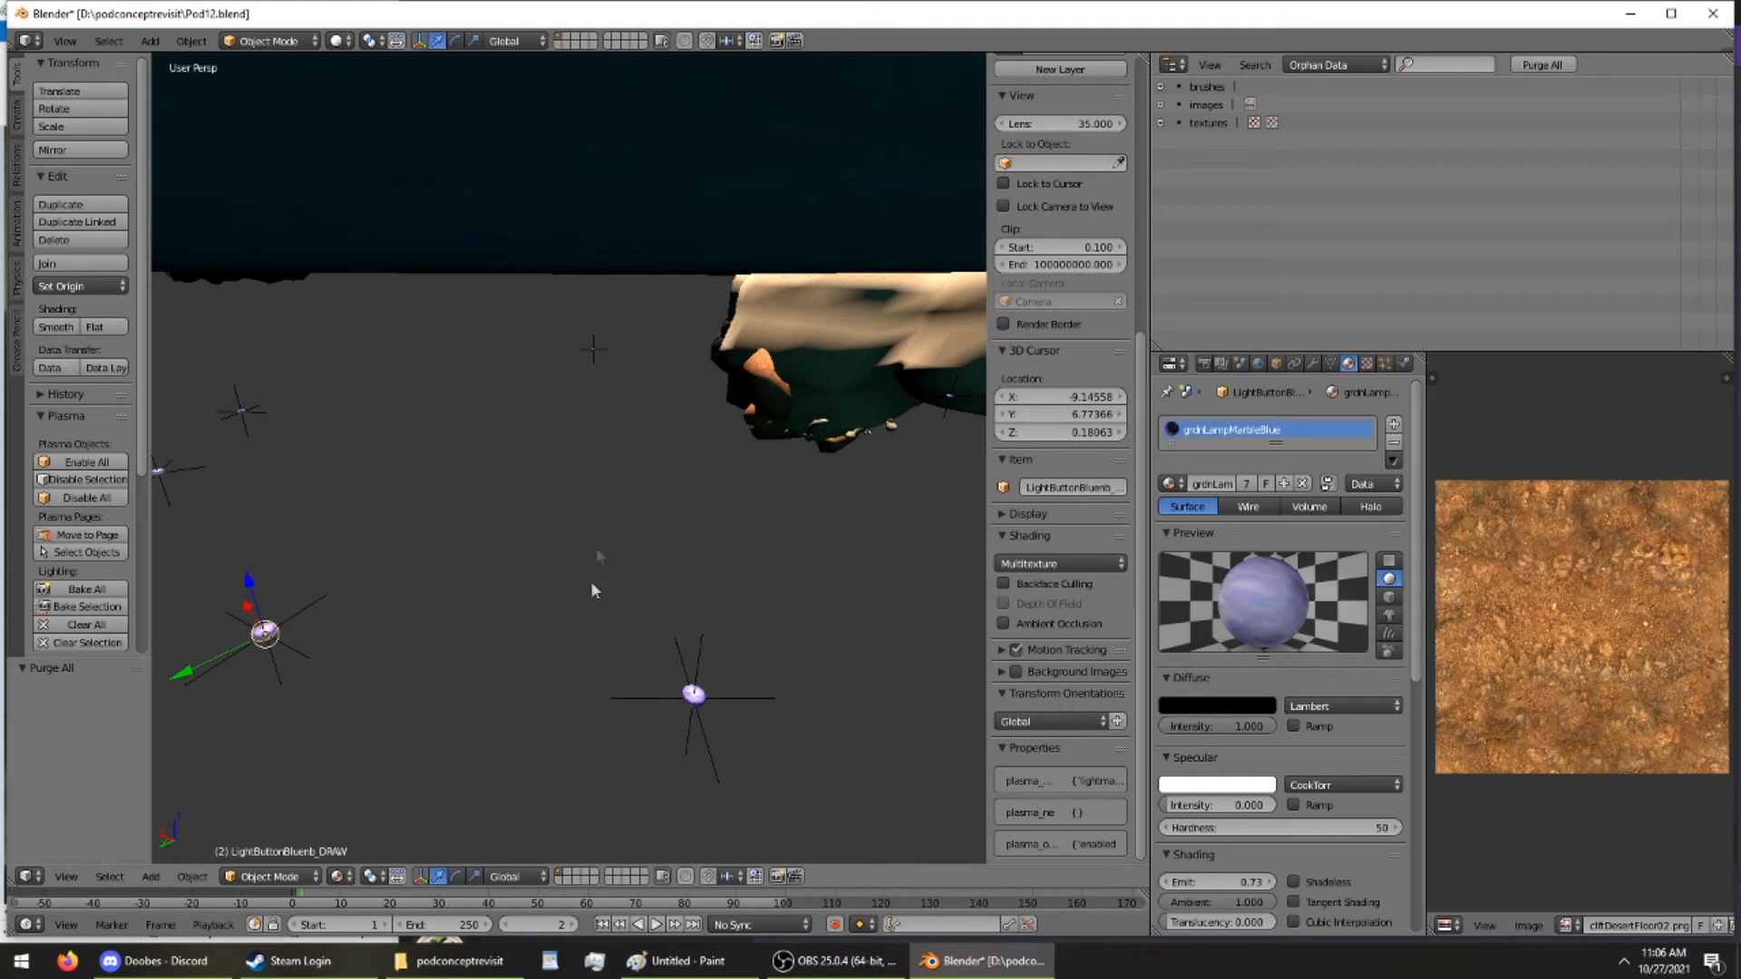
Select the neighbouring light button LightButtonBluenb05_DRAW to check its assigned material
middle_click_drag(594, 590, 406, 534)
middle_click_drag(469, 499, 482, 325)
middle_click_drag(589, 425, 812, 537)
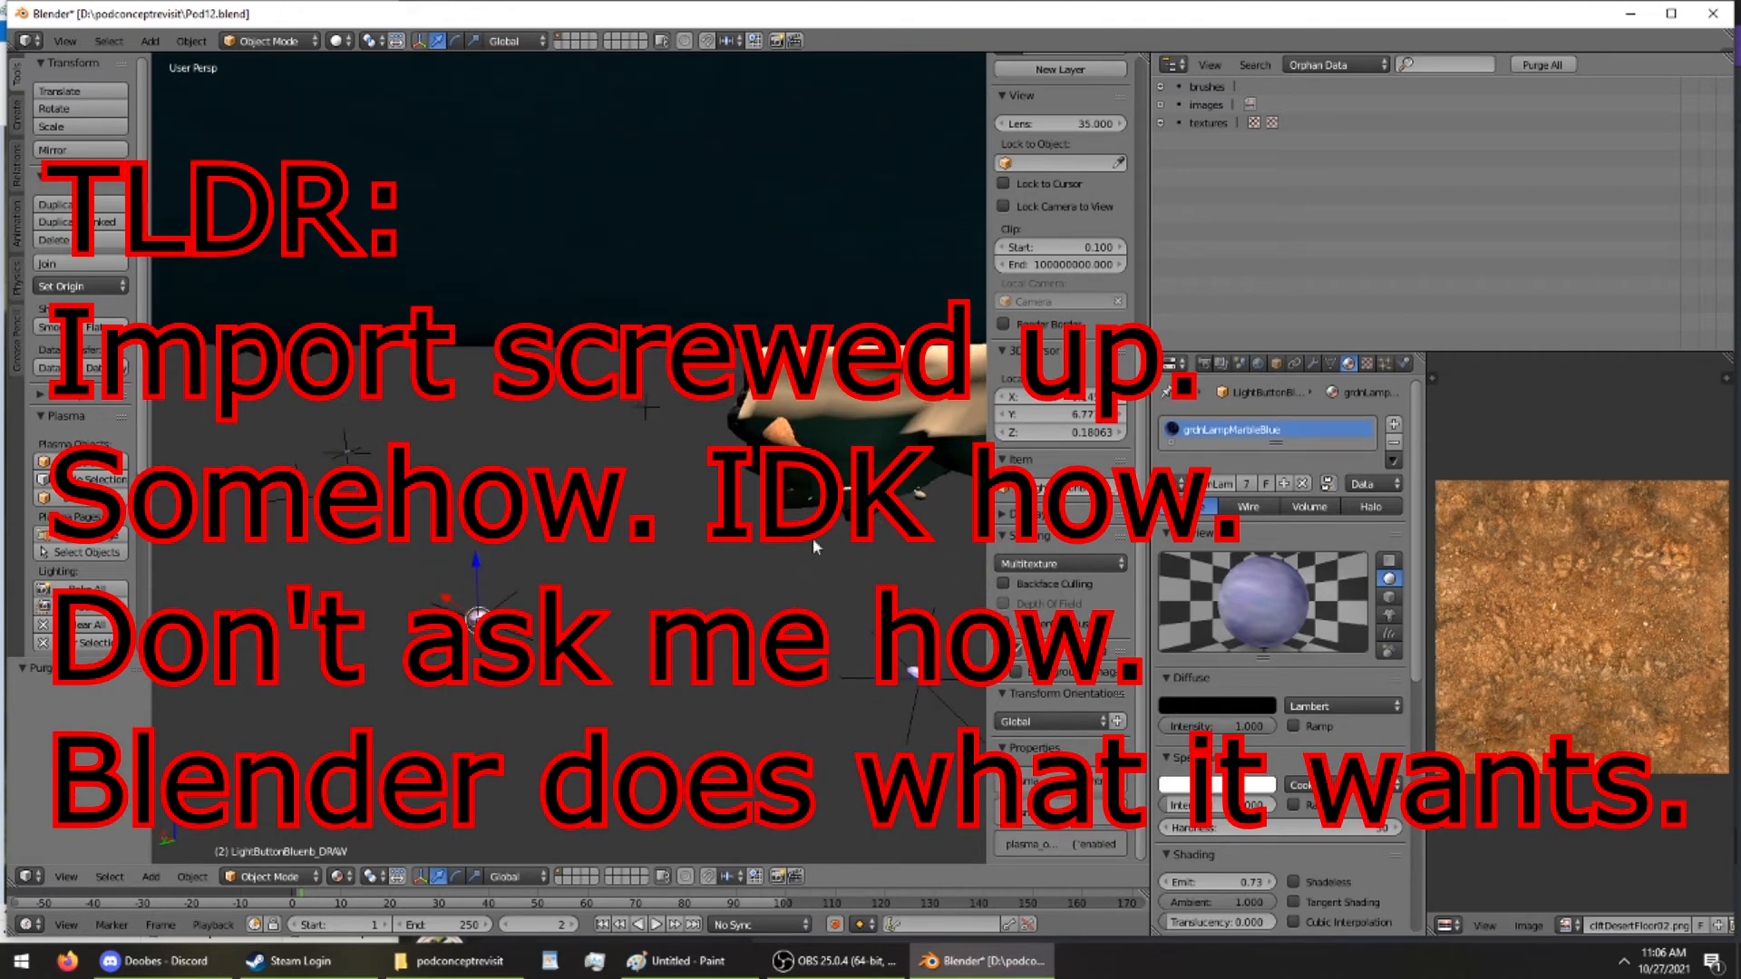
right_click(918, 678)
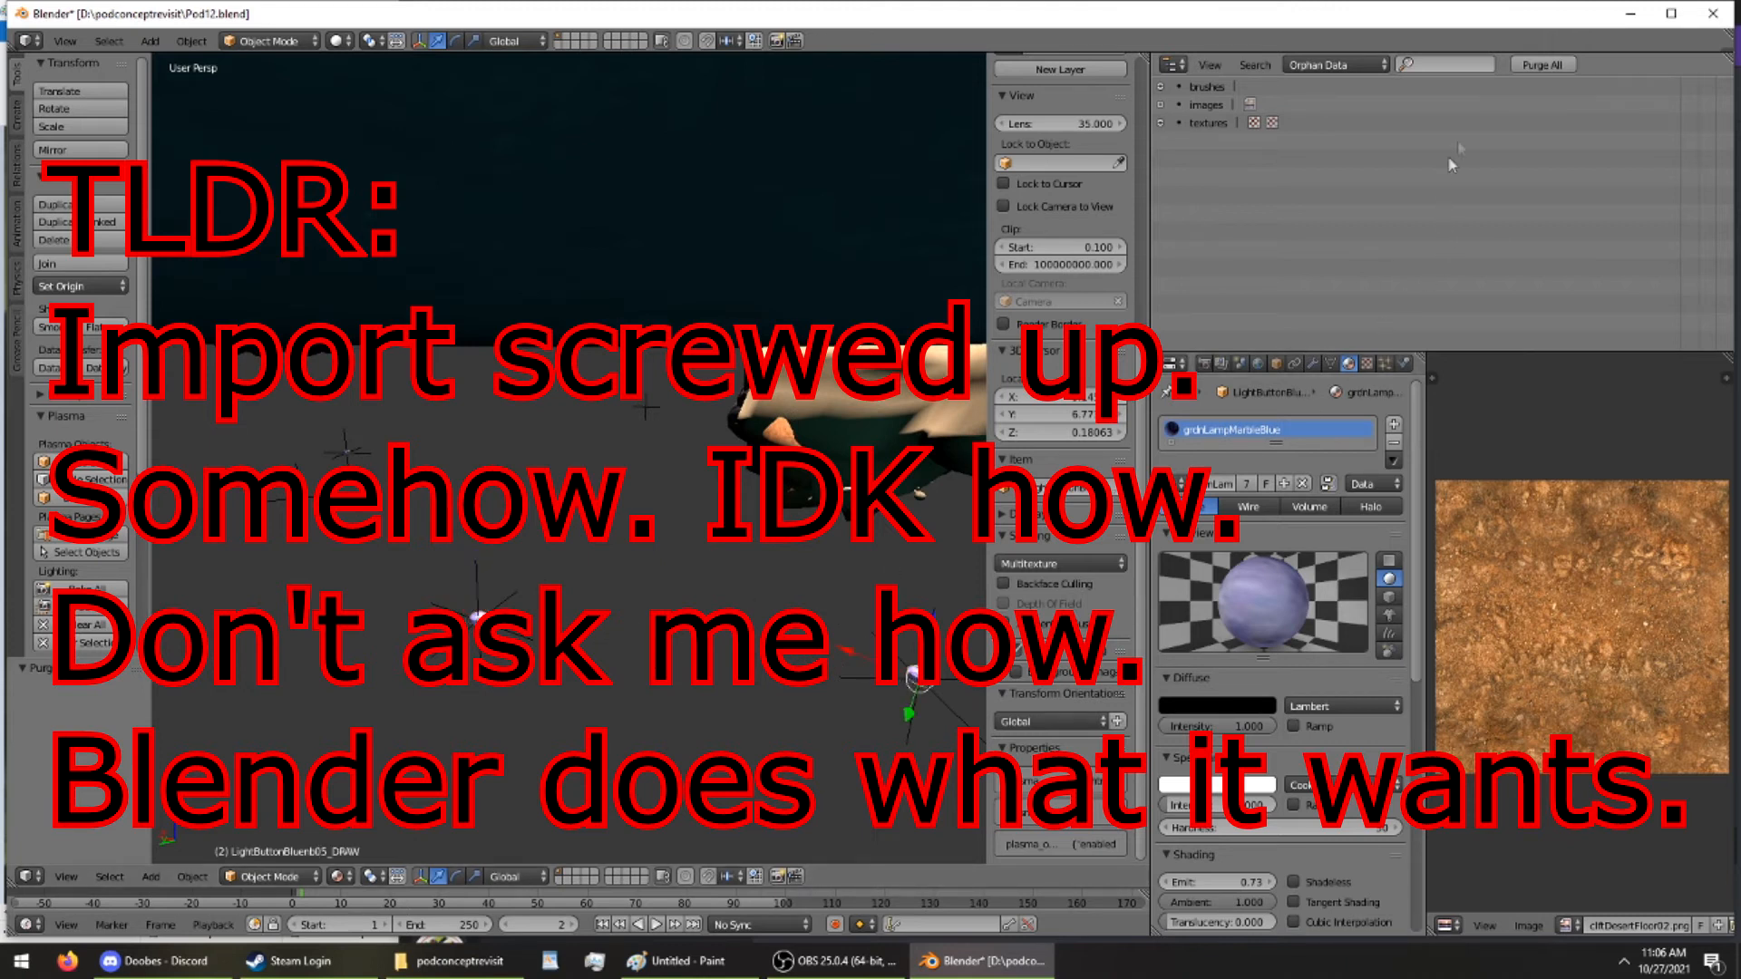
Examine the remaining orphaned textures and images in the outliner
left_click(1161, 124)
left_click(1161, 124)
left_click(1160, 105)
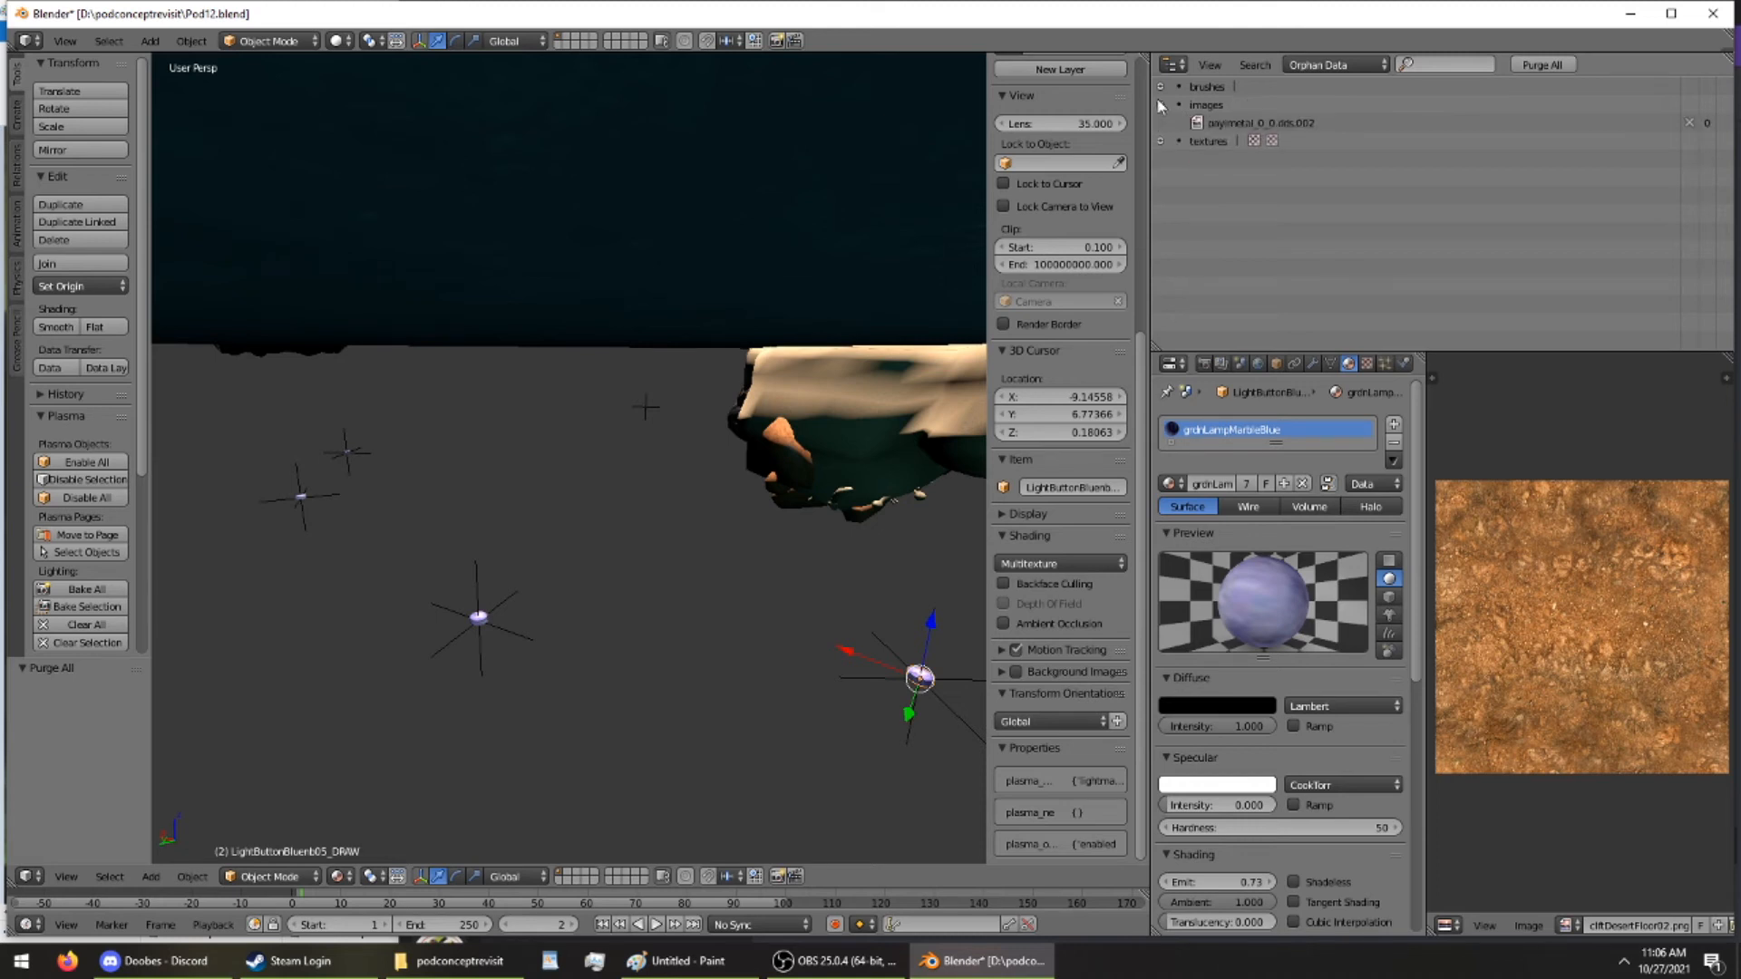
left_click(1160, 105)
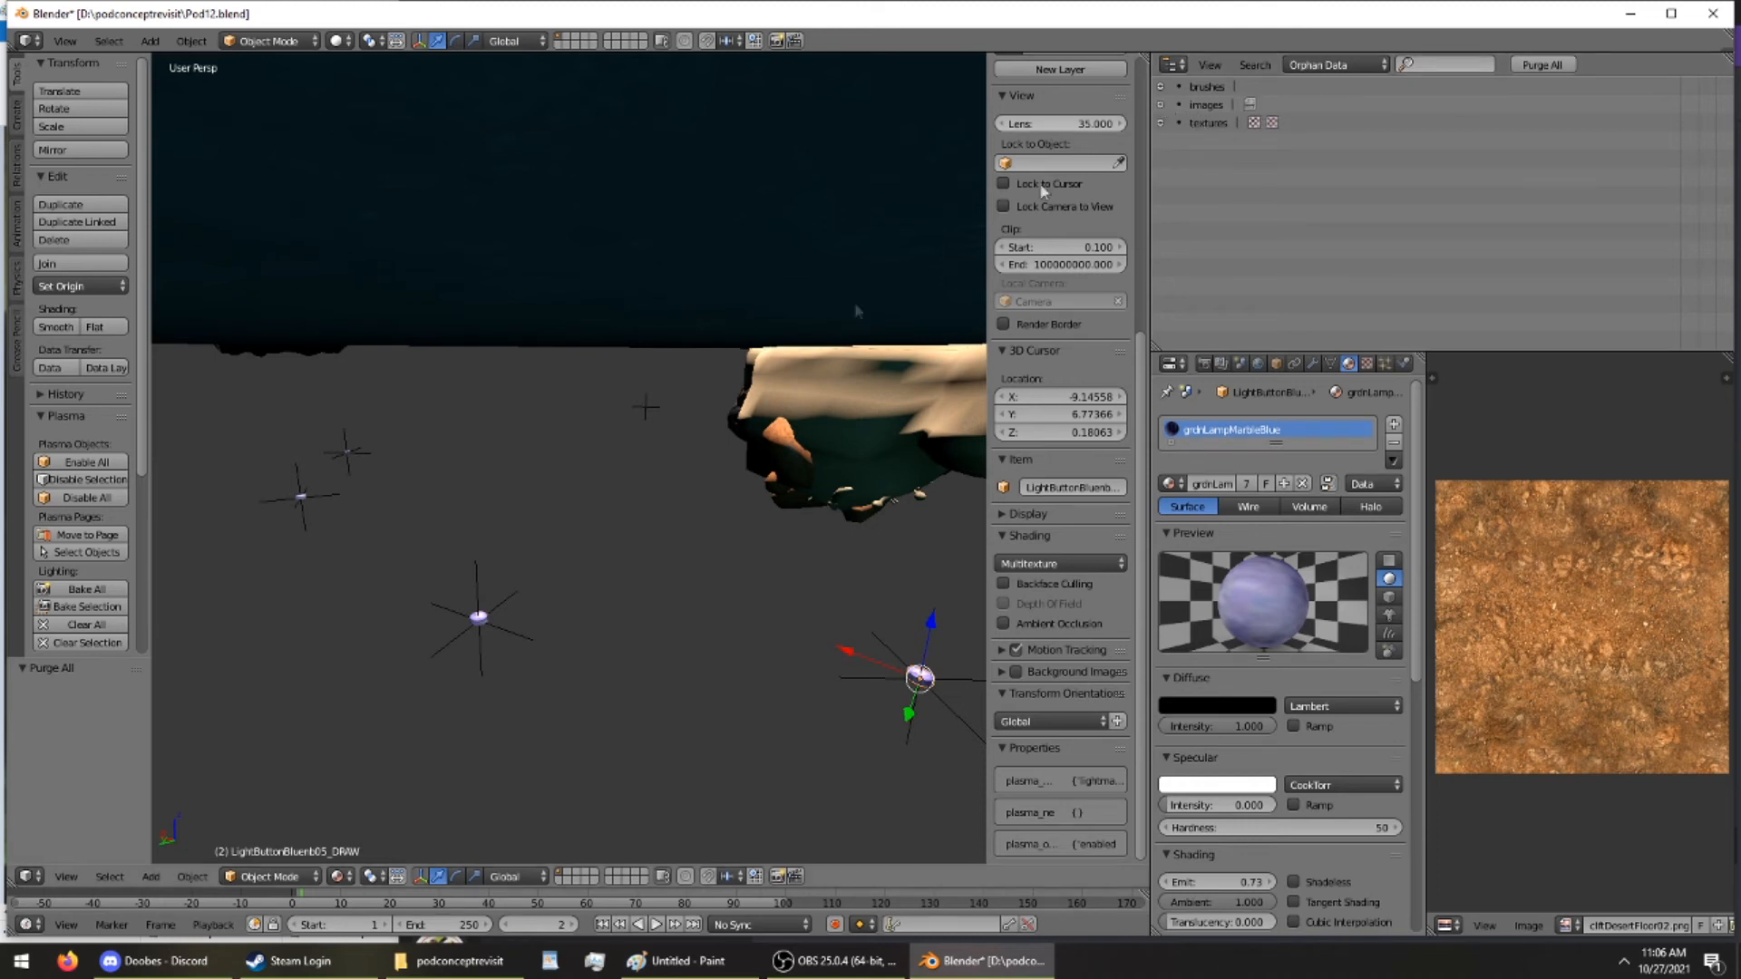
Select the Frankenstein switch object near the rocks and inspect its materials and surroundings
middle_click_drag(777, 369, 540, 486)
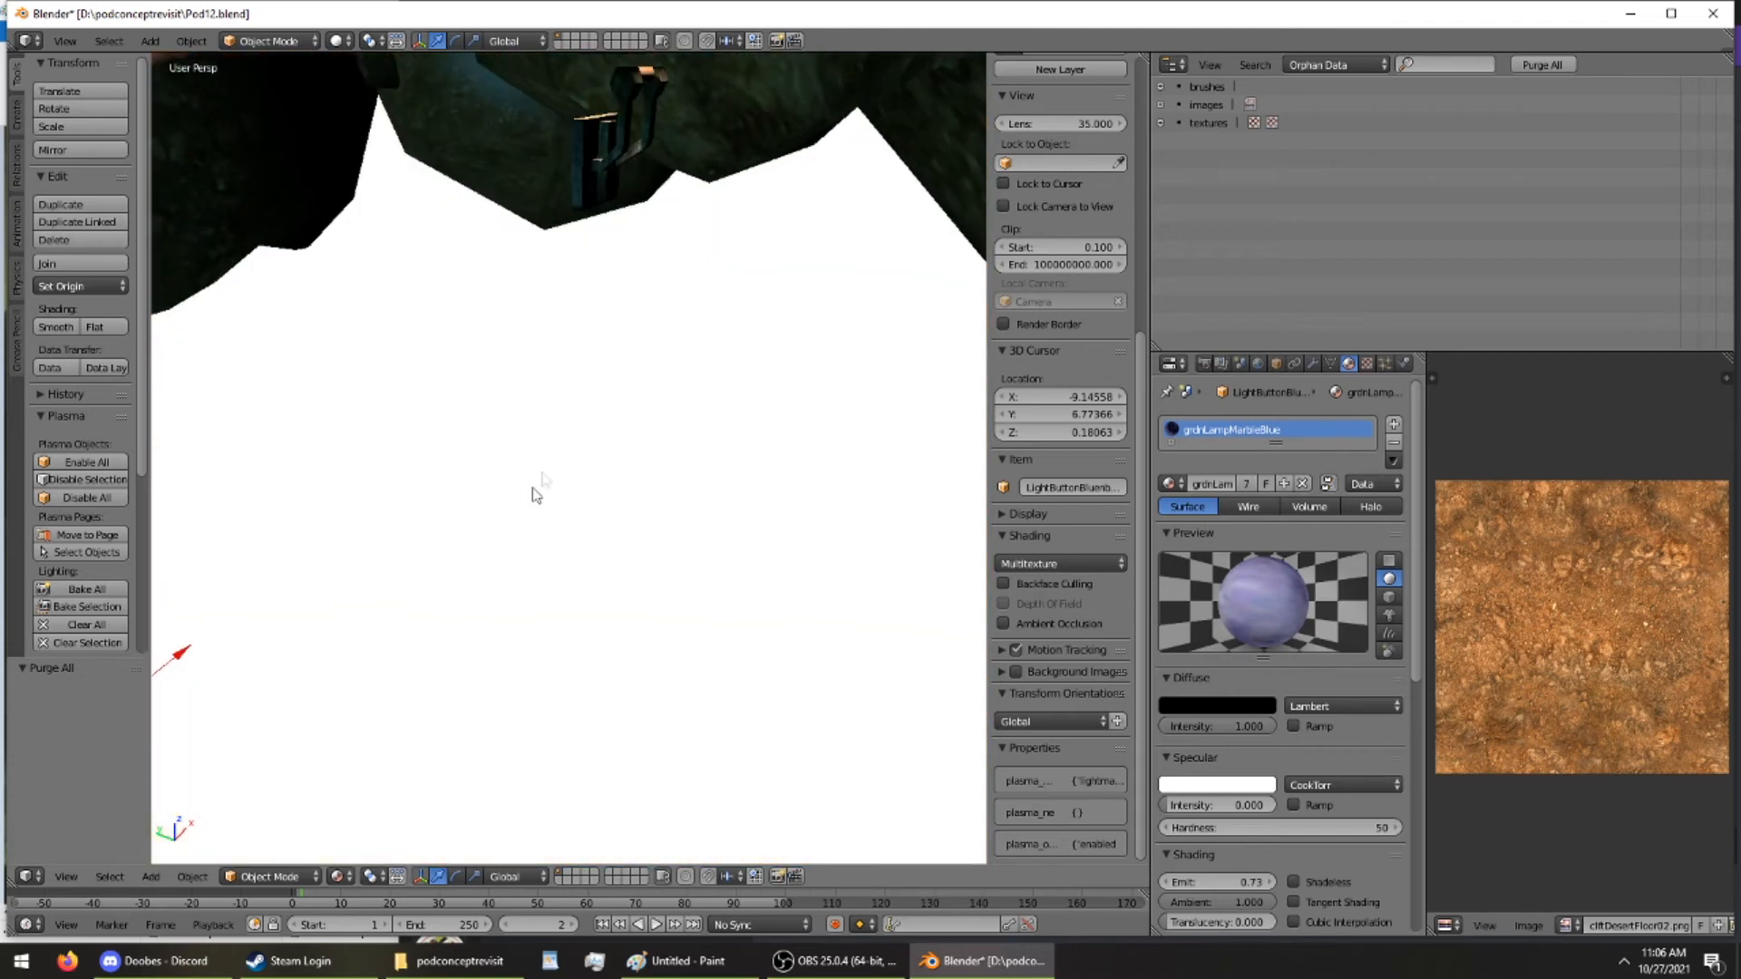
right_click(598, 182)
middle_click_drag(598, 178, 566, 209)
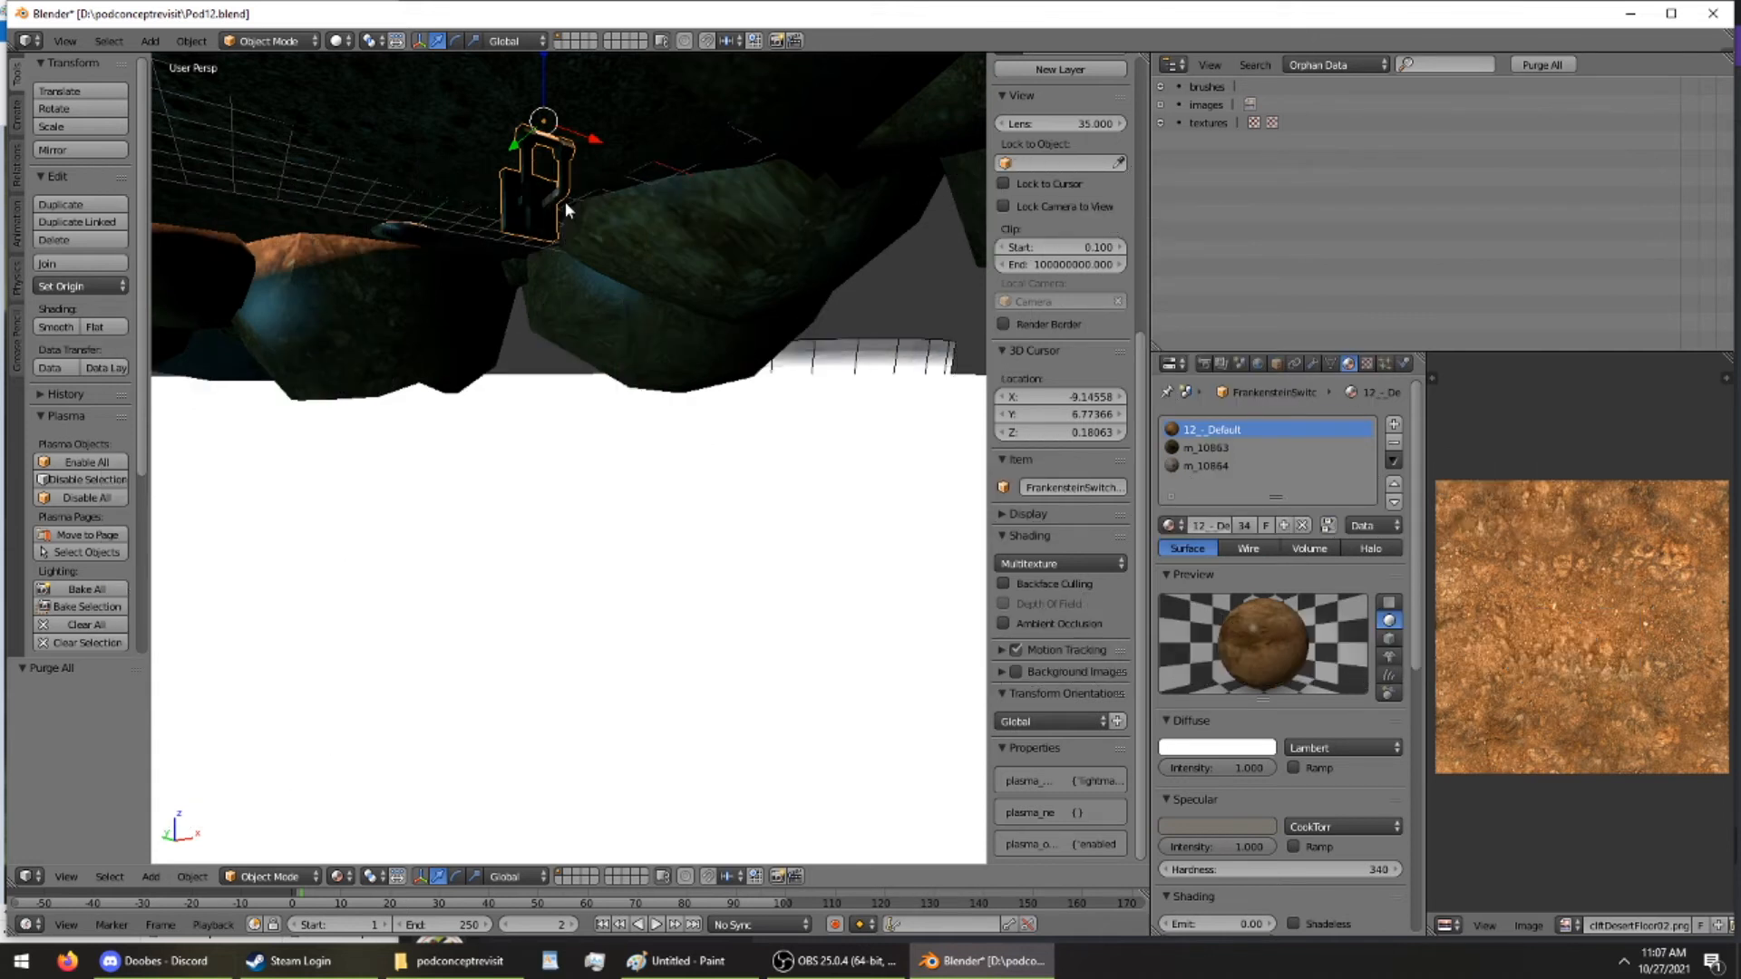
middle_click_drag(566, 204, 647, 233)
scroll(619, 243, "up", 3)
scroll(619, 250, "down", 3)
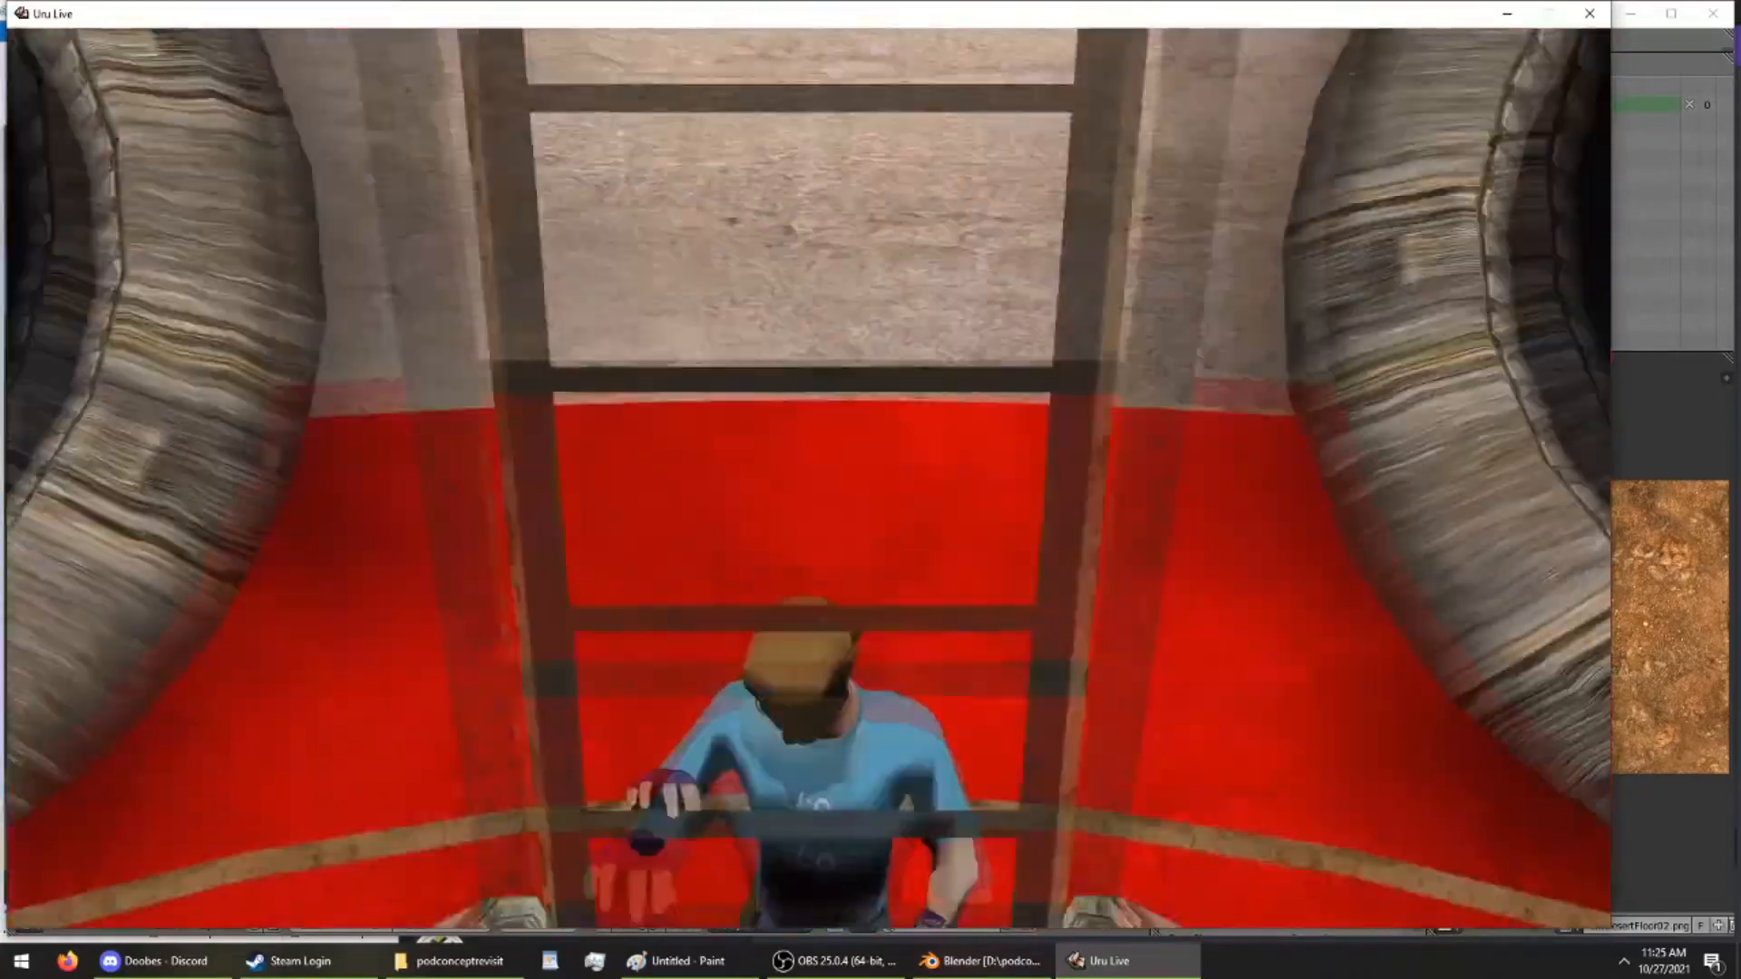
Switch to first-person view in Uru Live and turn left to inspect the dark machinery against the red wall
key("F1")
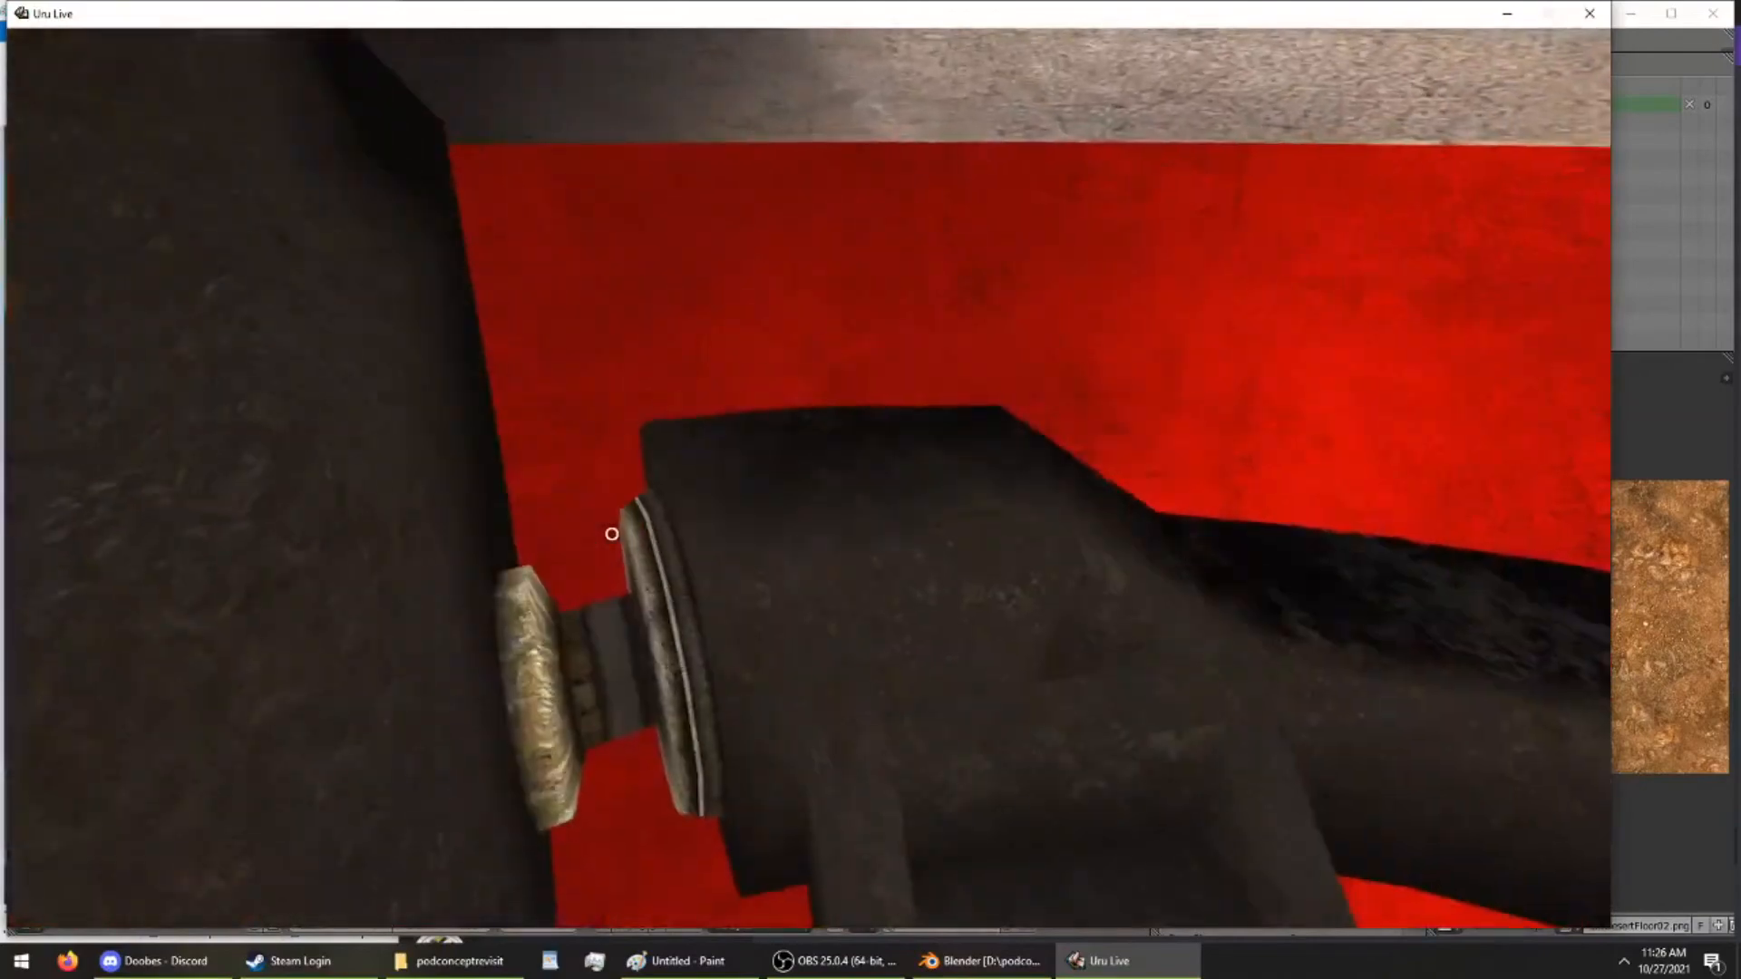
key("Left")
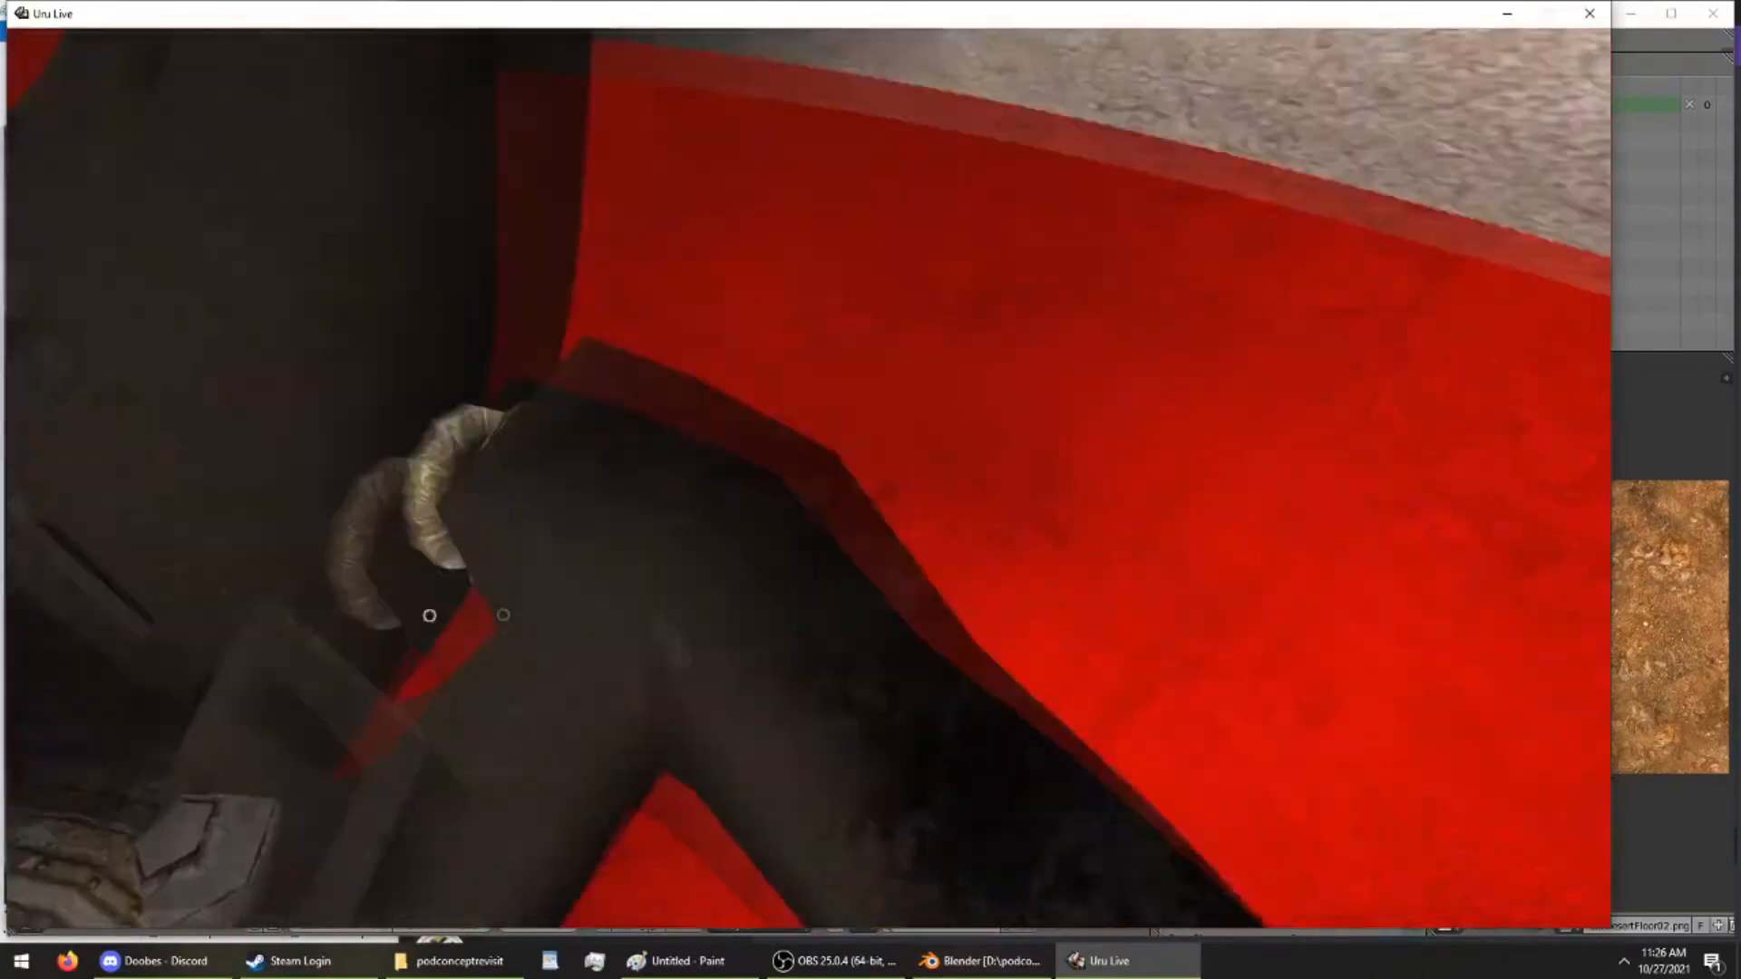